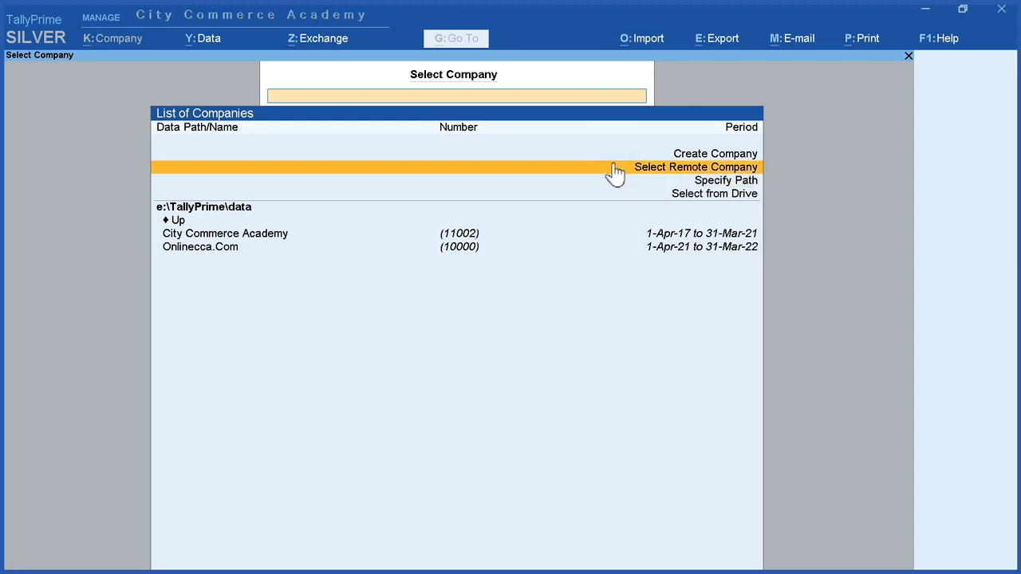
Step: Start creating a new company, keeping e:\TallyPrime\data as the company data path
left_click(617, 151)
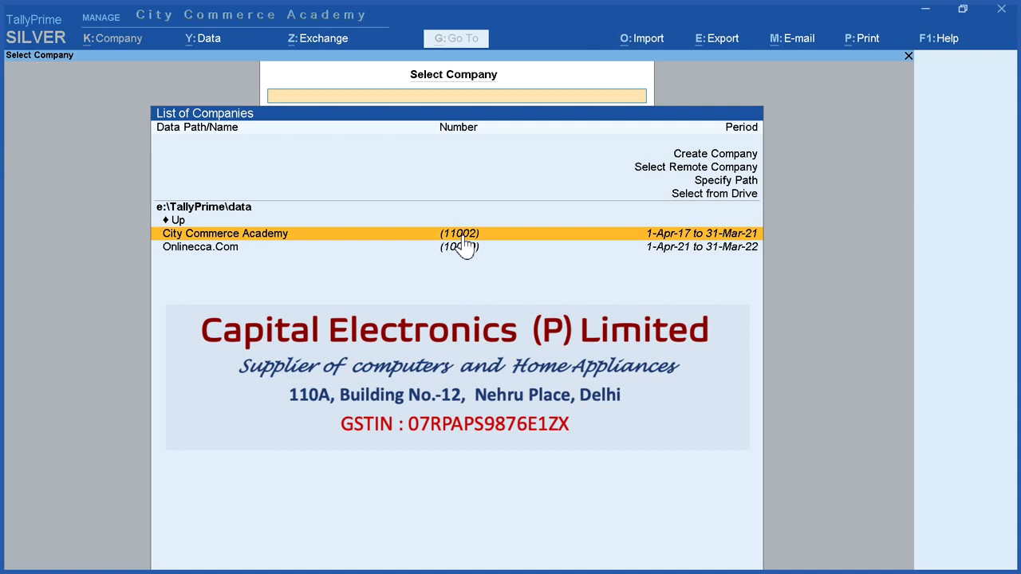
left_click(665, 154)
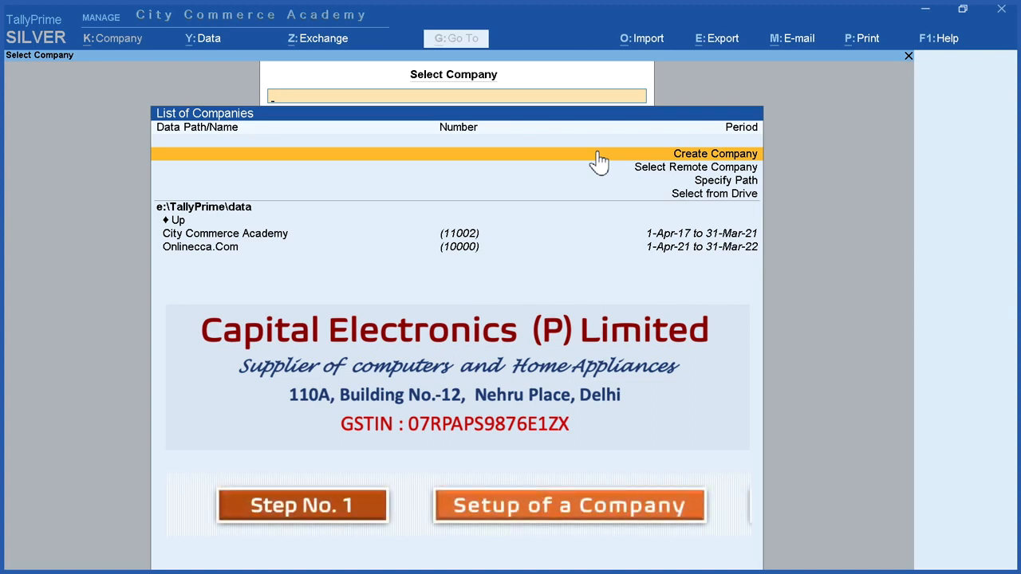
left_click(599, 158)
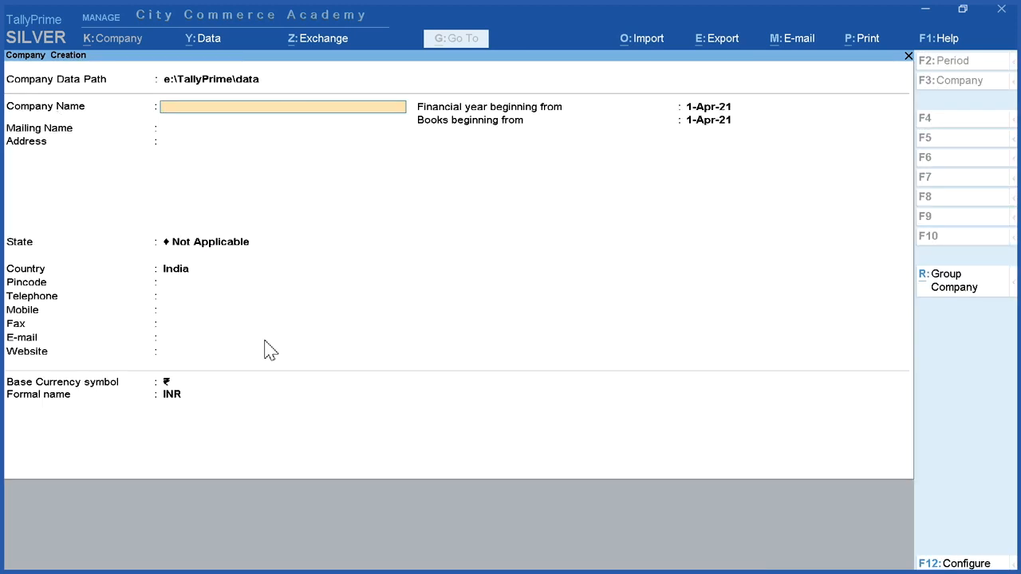
left_click(235, 83)
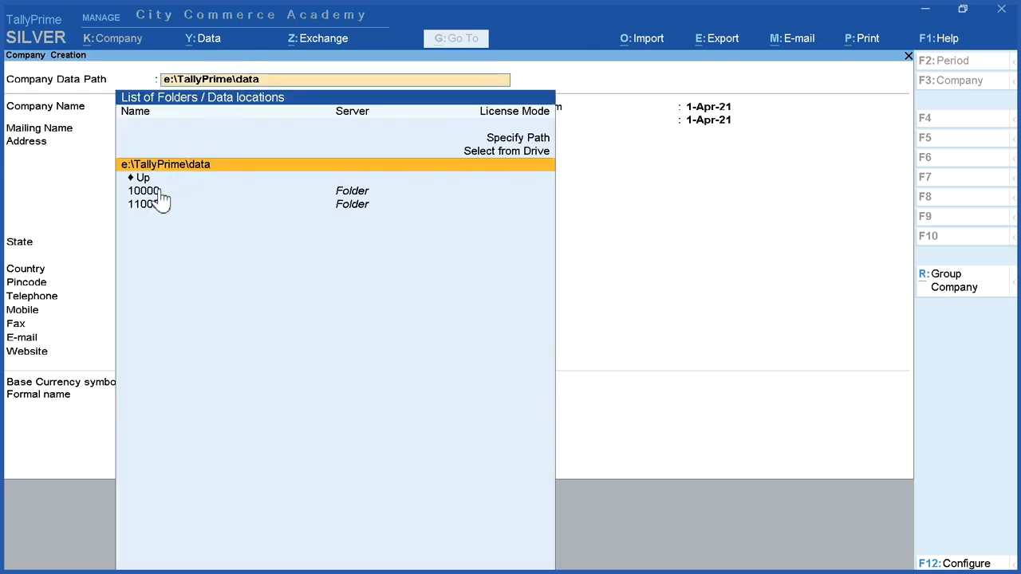
left_click(165, 165)
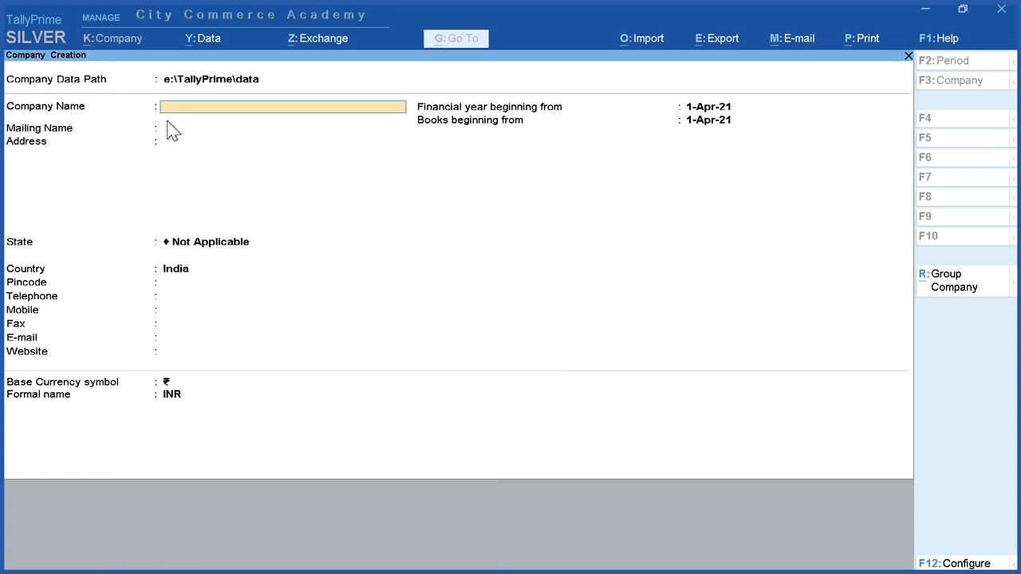
Step: Name the company Capital Electronics Pvt Ltd and keep the same text as its mailing name
type("Capital Electronics Pvt Ltd")
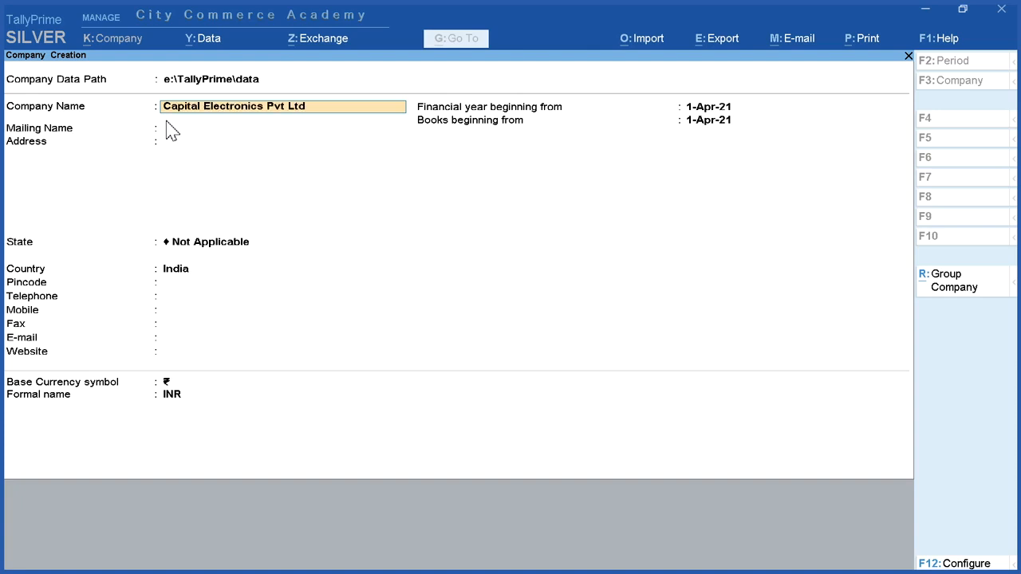
key("Return")
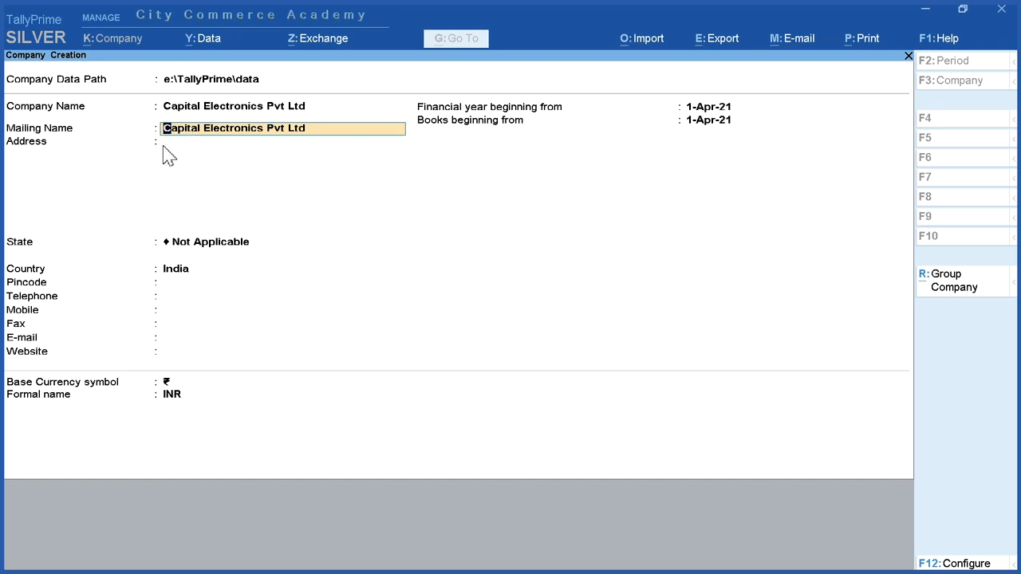
key("Return")
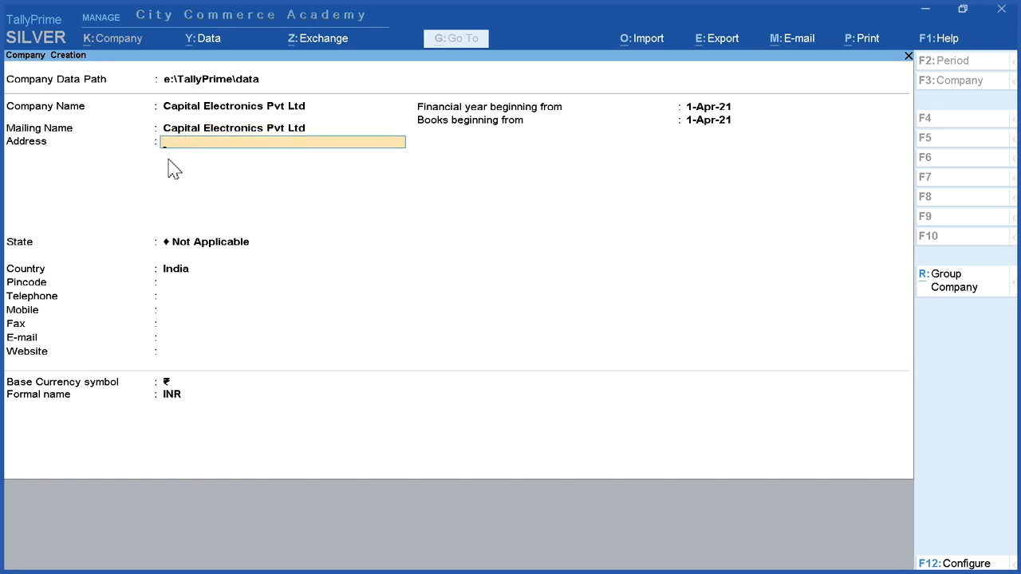
Step: Enter the company's two-line postal address
key("Return")
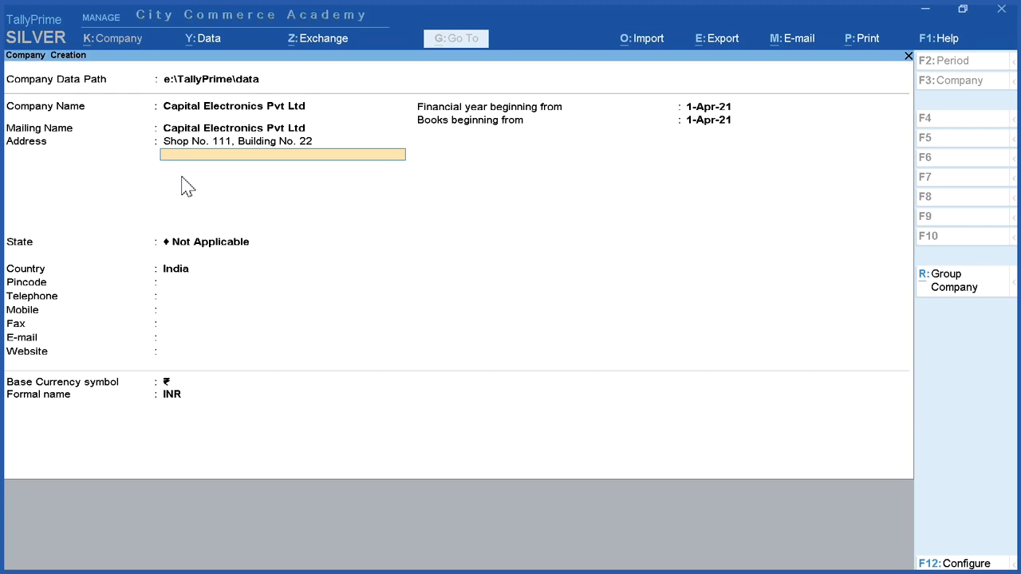
type("Nehru Place")
key("Return")
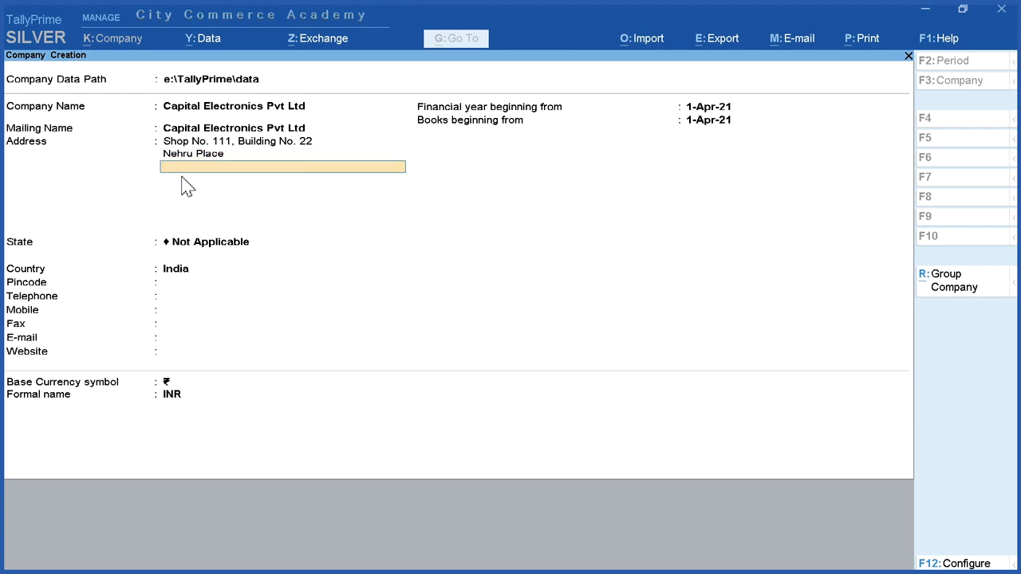
key("Return")
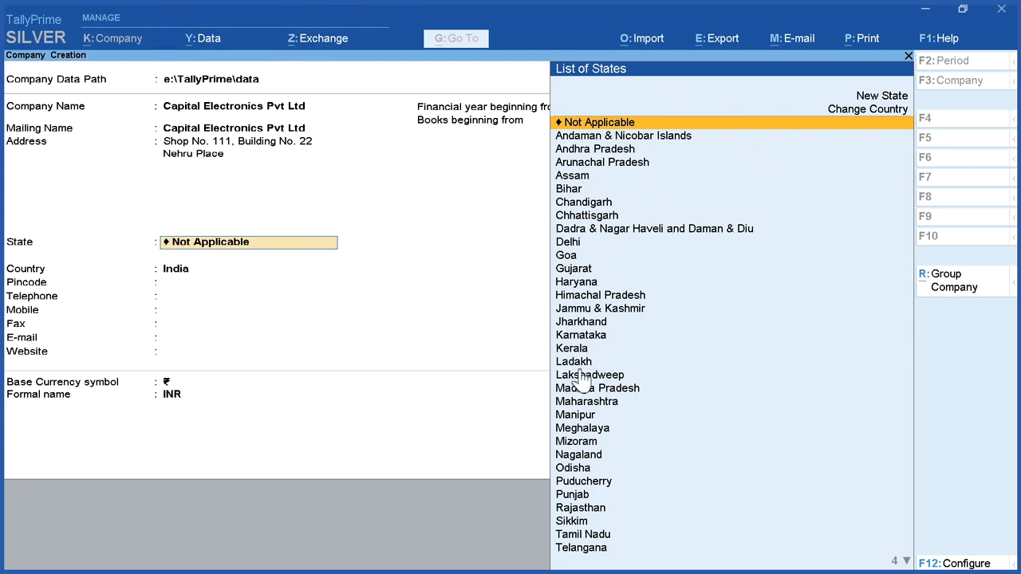
Step: Set the company's state to Delhi
key("Down")
key("Down")
key("Down")
key("Down")
key("Down")
key("Down")
key("Down")
key("Down")
key("Down")
key("Down")
key("Down")
key("Down")
key("Down")
key("Down")
key("Down")
key("Down")
key("Down")
key("Down")
key("Down")
key("Down")
key("Down")
key("Down")
key("Down")
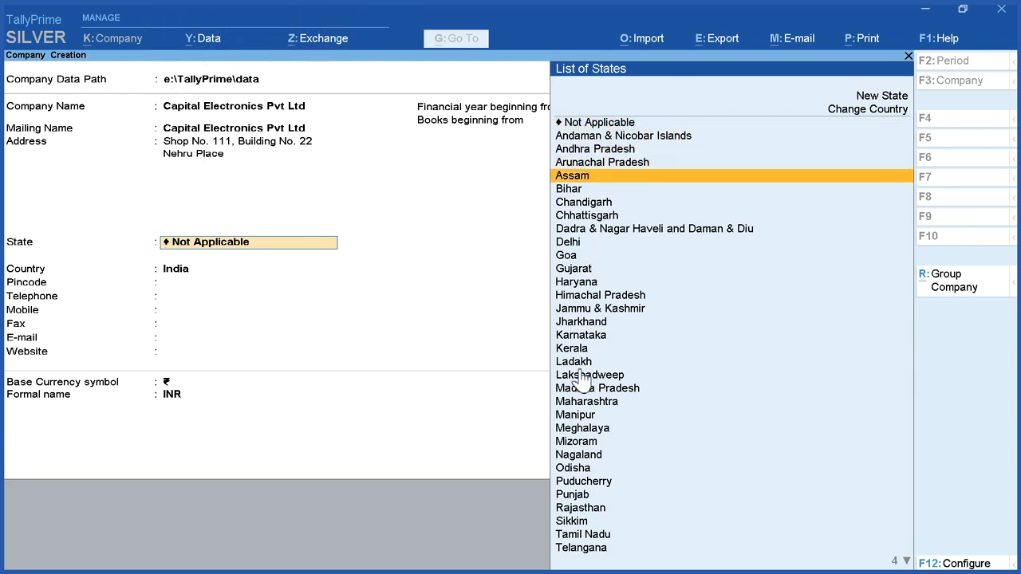
key("Down")
key("Down")
key("Down")
key("Down")
key("Down")
key("Down")
key("Down")
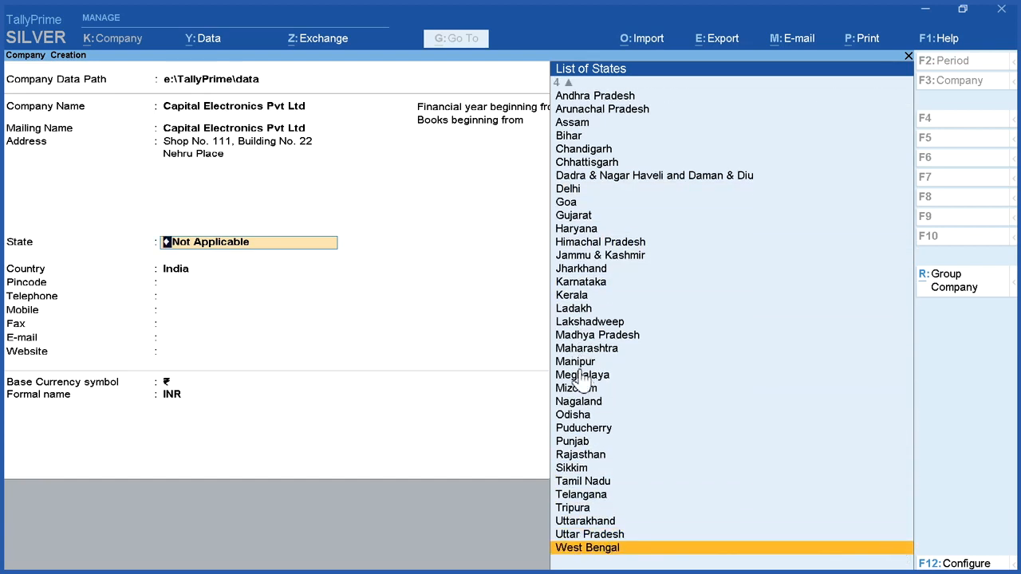
key("Up")
key("Up")
key("Up")
key("Up")
key("Up")
key("Up")
key("Up")
key("Up")
key("Up")
key("Up")
key("Up")
key("Up")
key("Up")
key("Up")
key("Up")
key("Up")
key("Up")
key("Up")
key("Up")
key("Up")
key("Up")
key("Up")
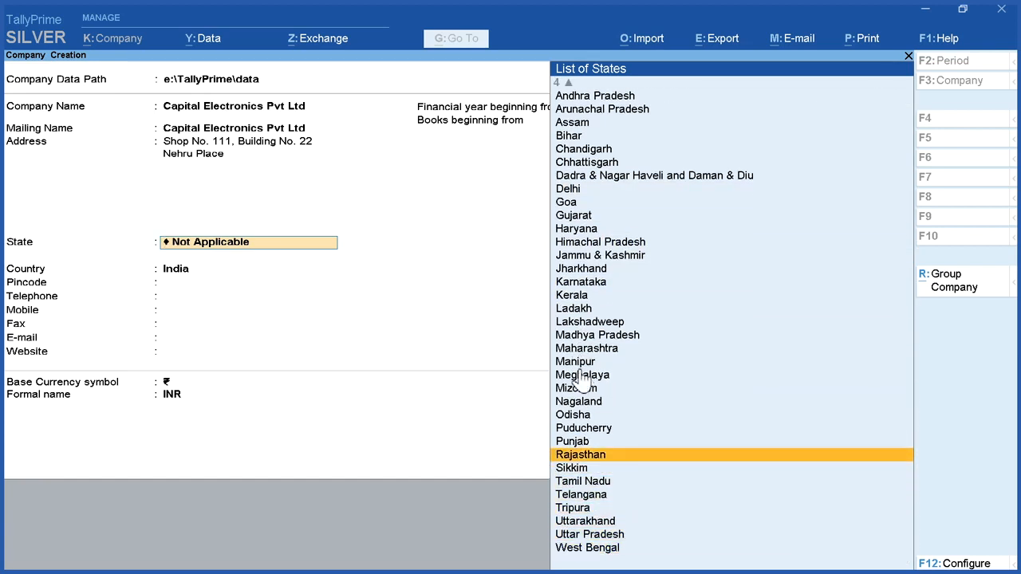
key("Up")
key("Up")
key("Up")
key("Up")
key("Up")
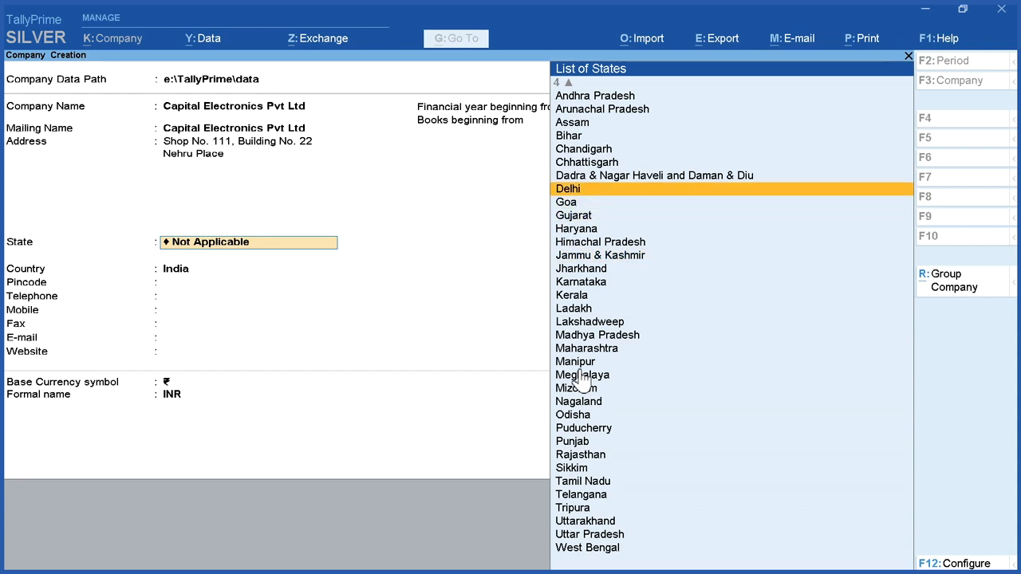
left_click(684, 193)
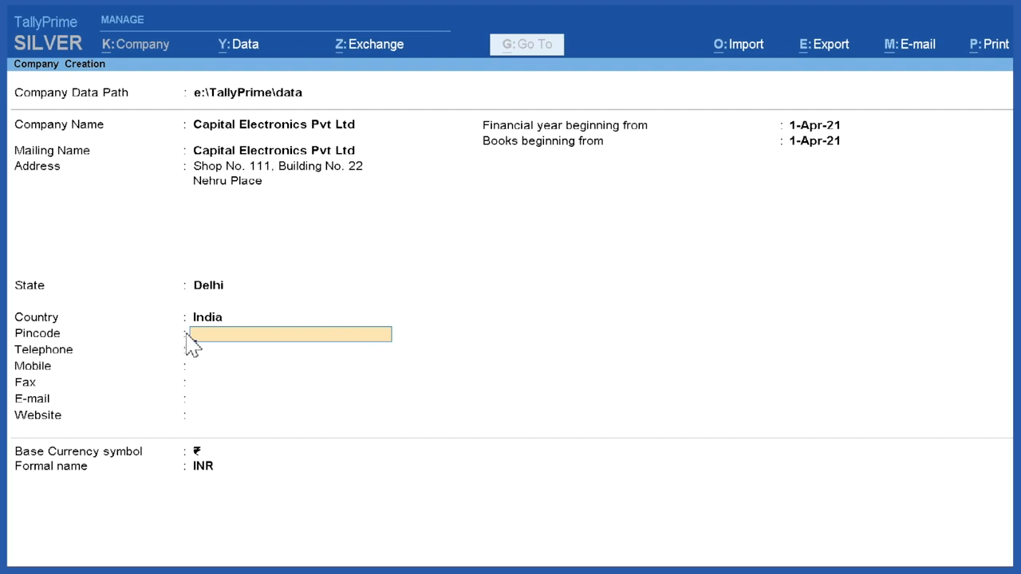
Step: Fill in the company's pincode, telephone number and mobile number, leaving the fax blank
type("110019")
key("Return")
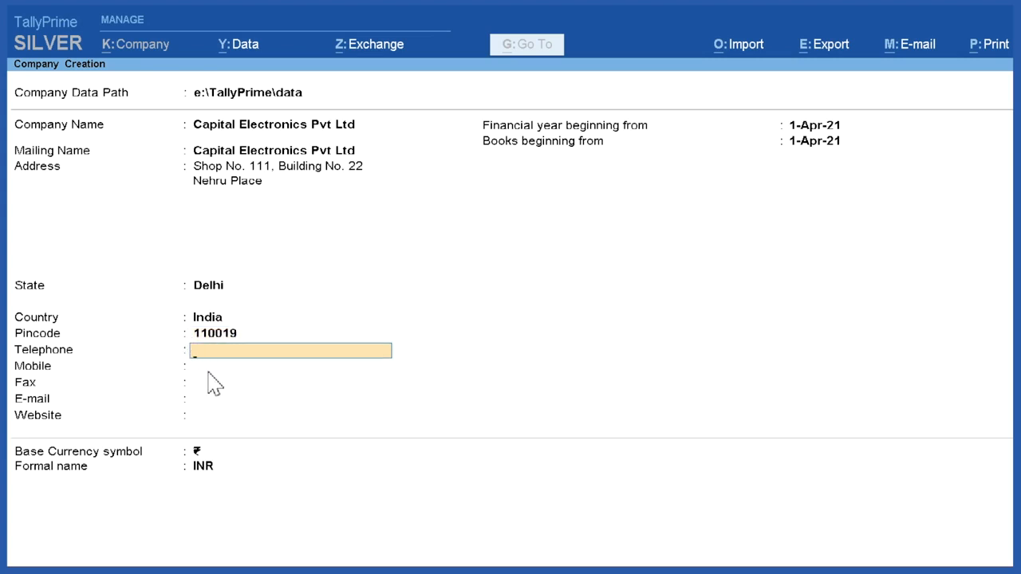
type("4184226")
key("Return")
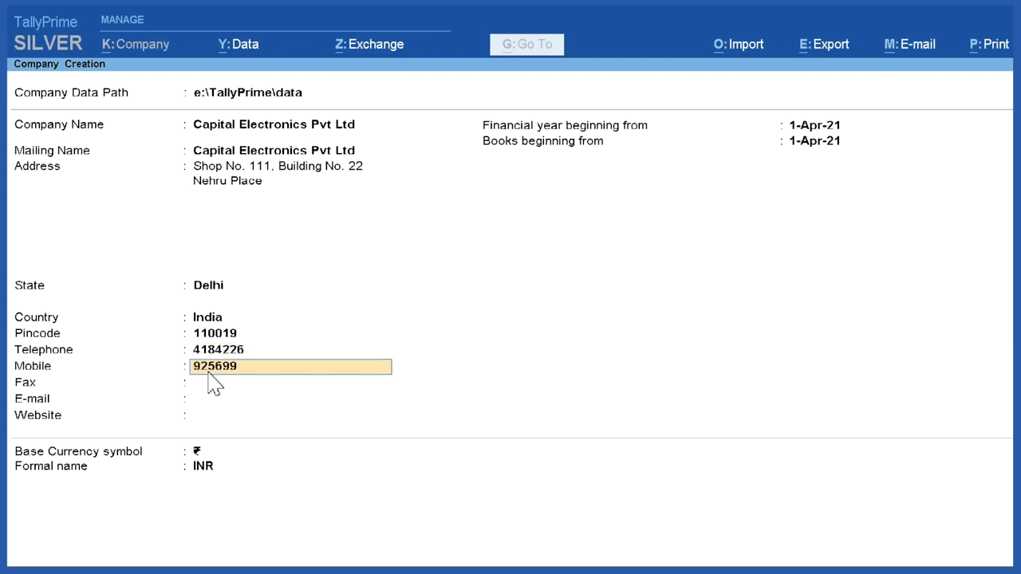
key("Return")
key("Return")
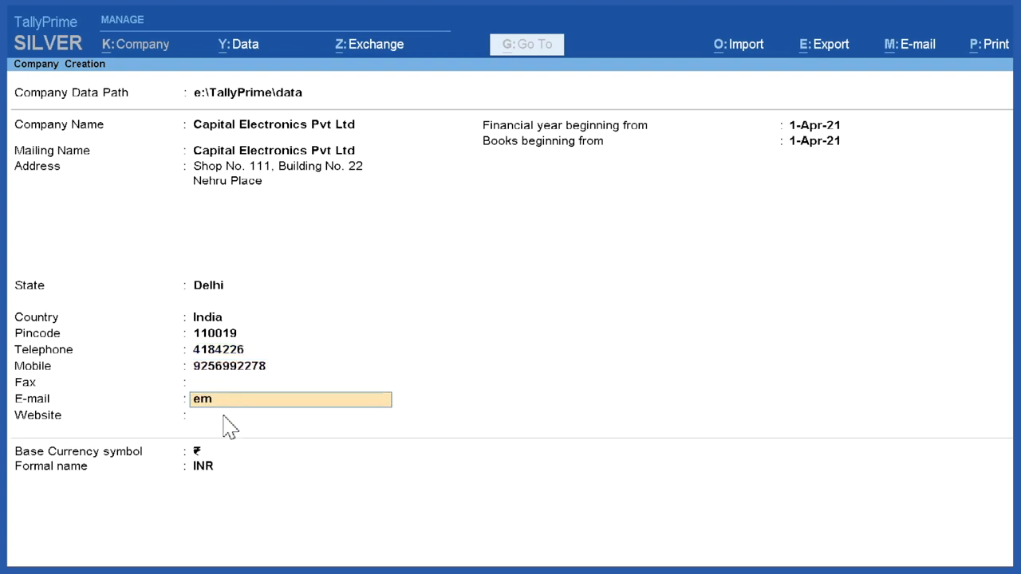
key("Return")
type("www")
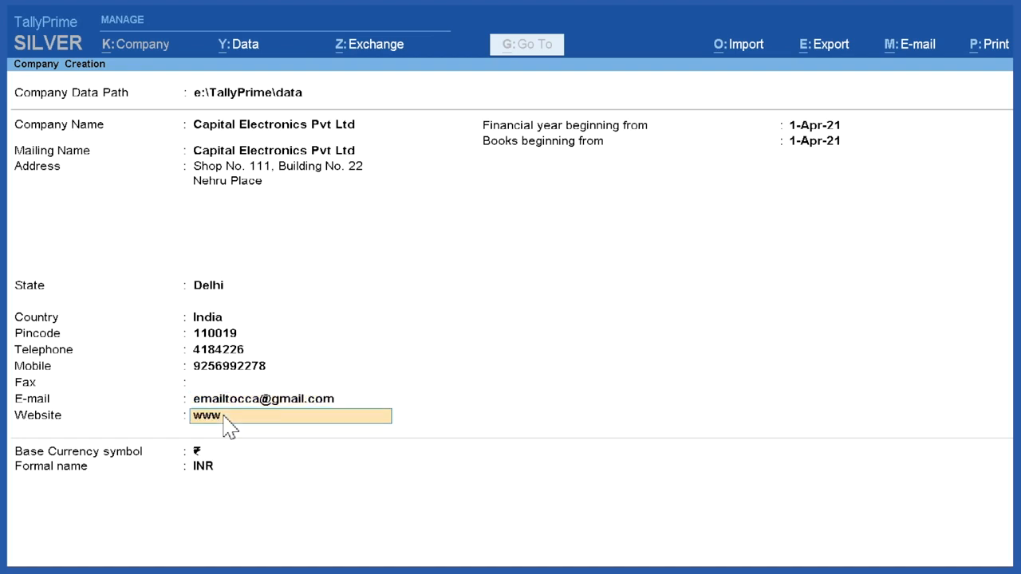
type(".onlinecca.com")
key("Return")
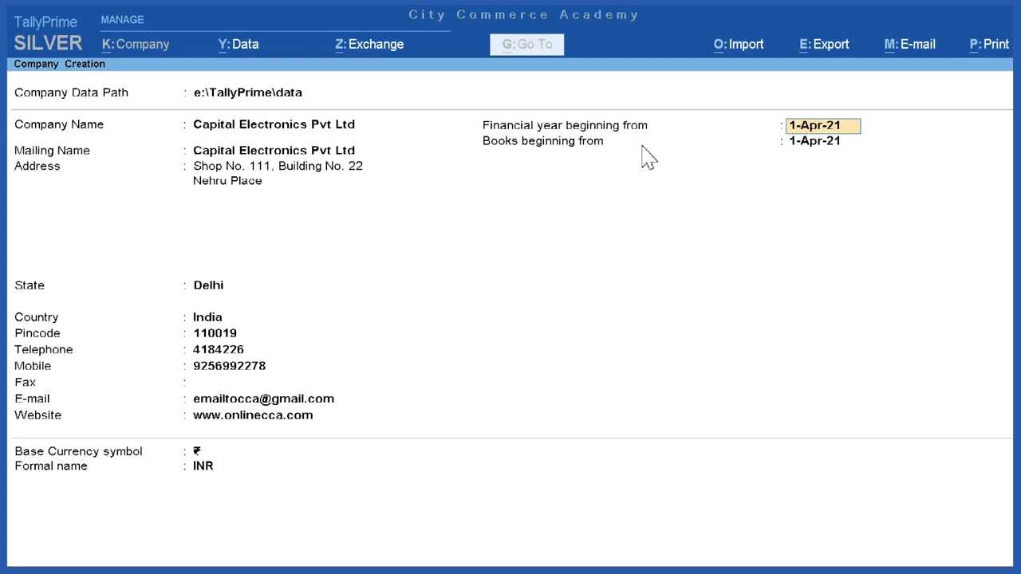
Step: Keep 1-Apr-21 as the financial year and books beginning dates, and ₹ with formal name INR as the base currency
key("Return")
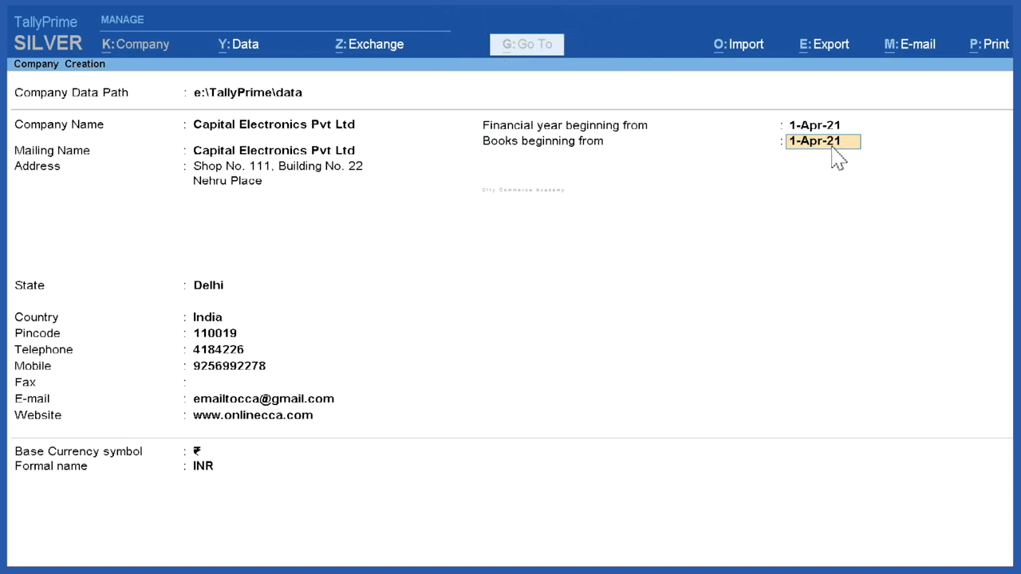
key("Return")
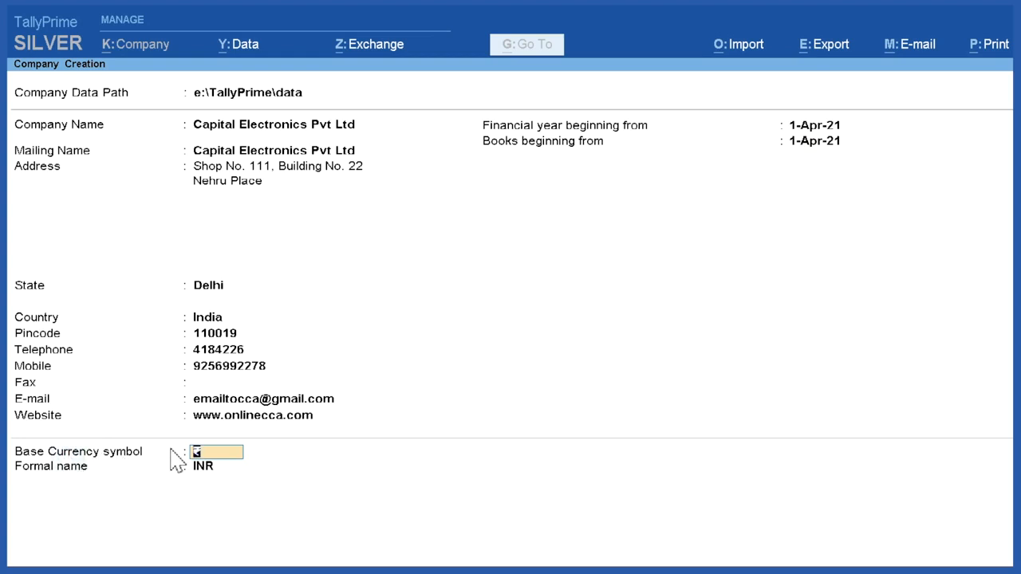
left_click(227, 453)
left_click(202, 469)
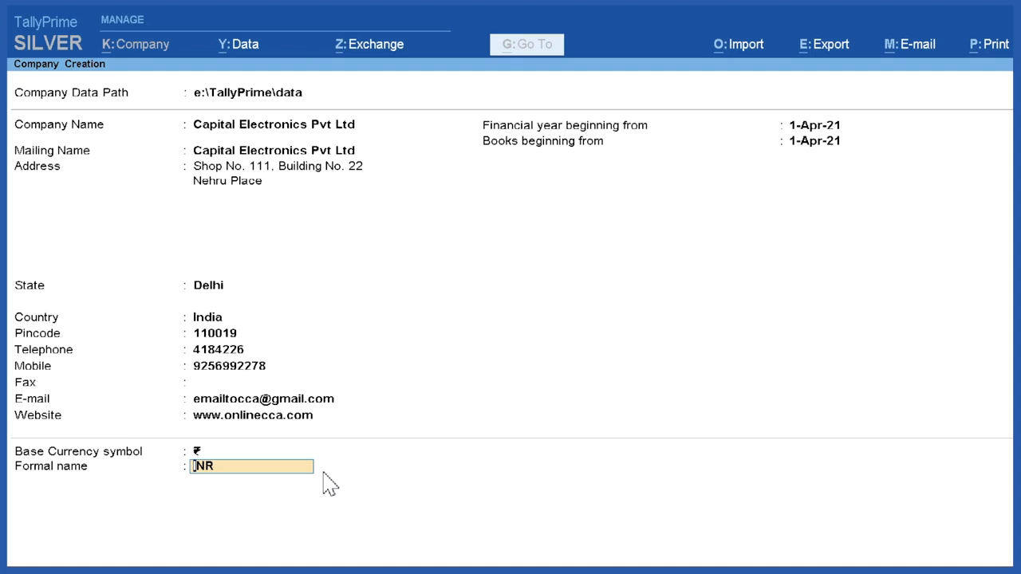
key("Return")
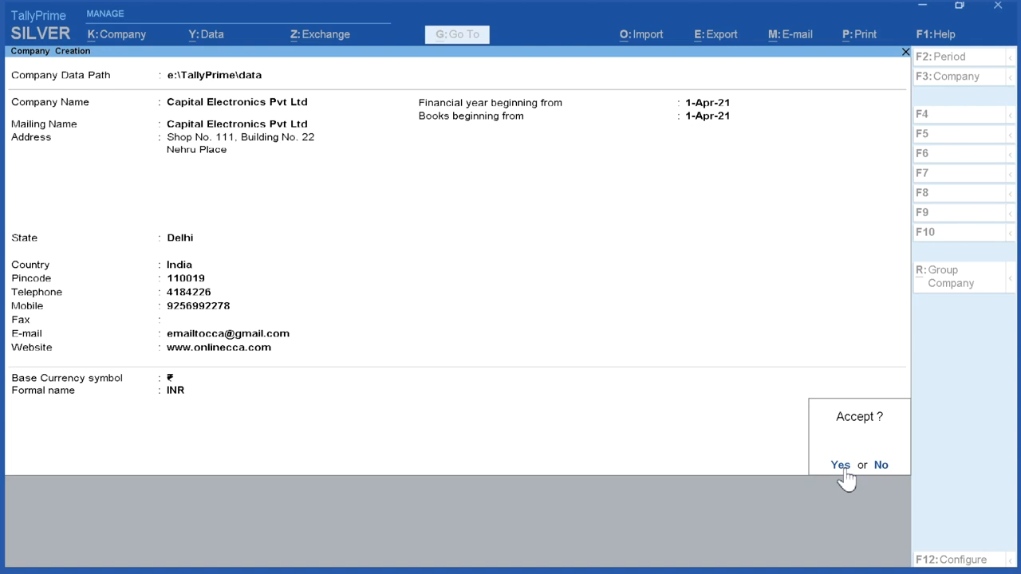
Step: Return to the company details for another review, keep every entry, and accept the company creation
left_click(878, 467)
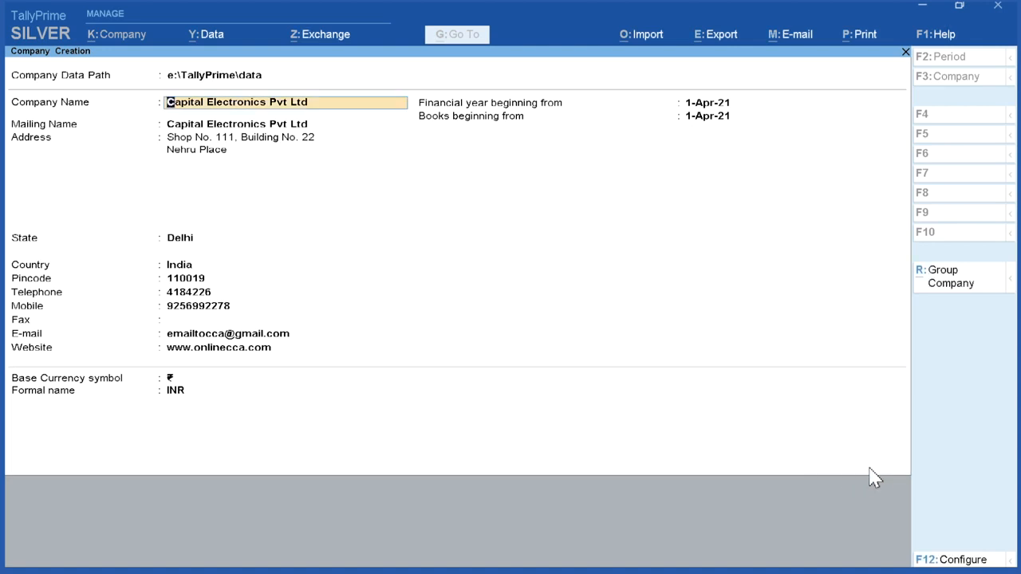
key("Return")
key("Return")
key("Return")
key("Return")
key("Return")
key("Return")
key("Return")
key("Return")
key("Return")
key("Return")
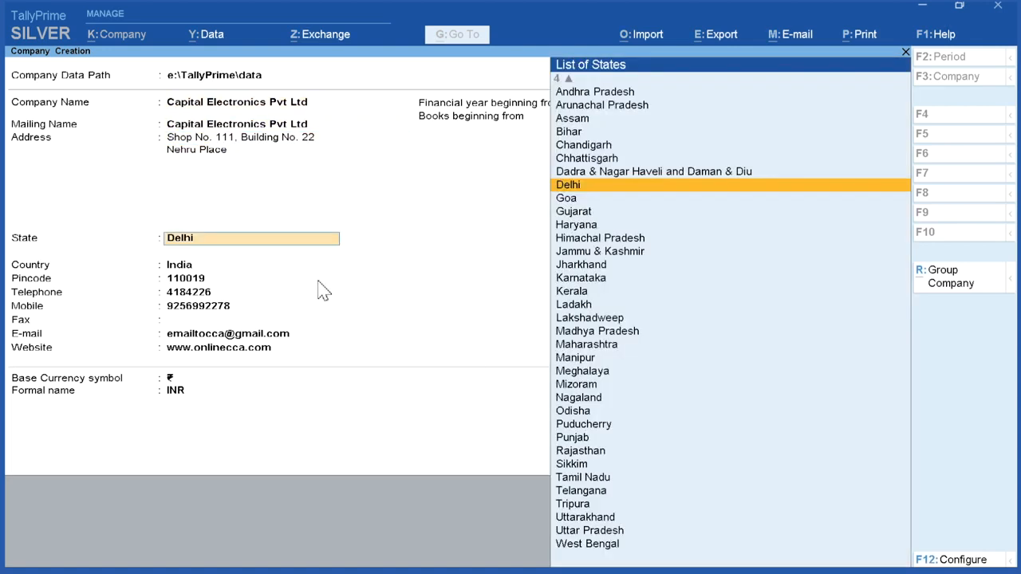
key("Return")
key("Return")
key("Return")
key("Return")
key("Return")
key("Return")
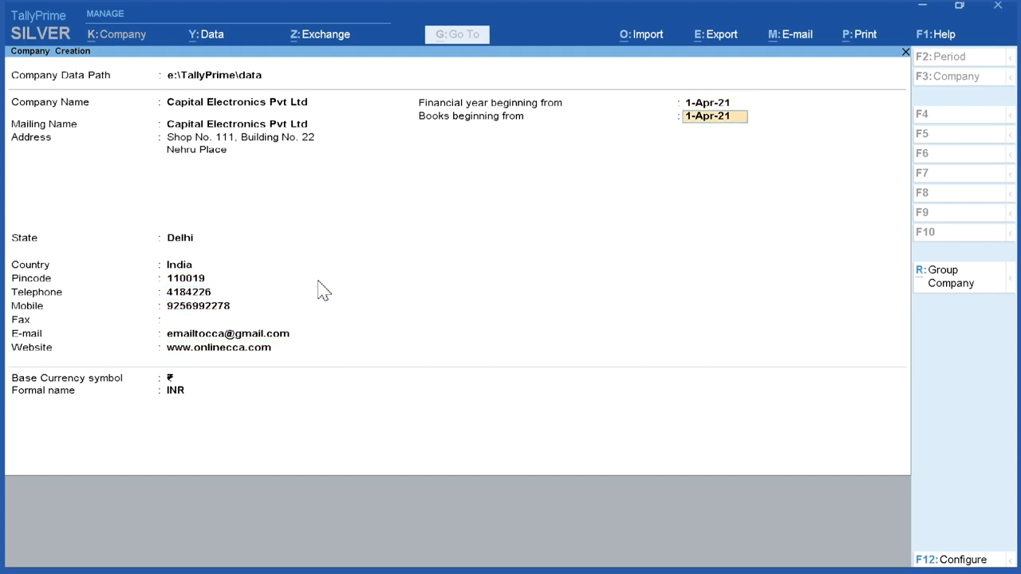
key("Return")
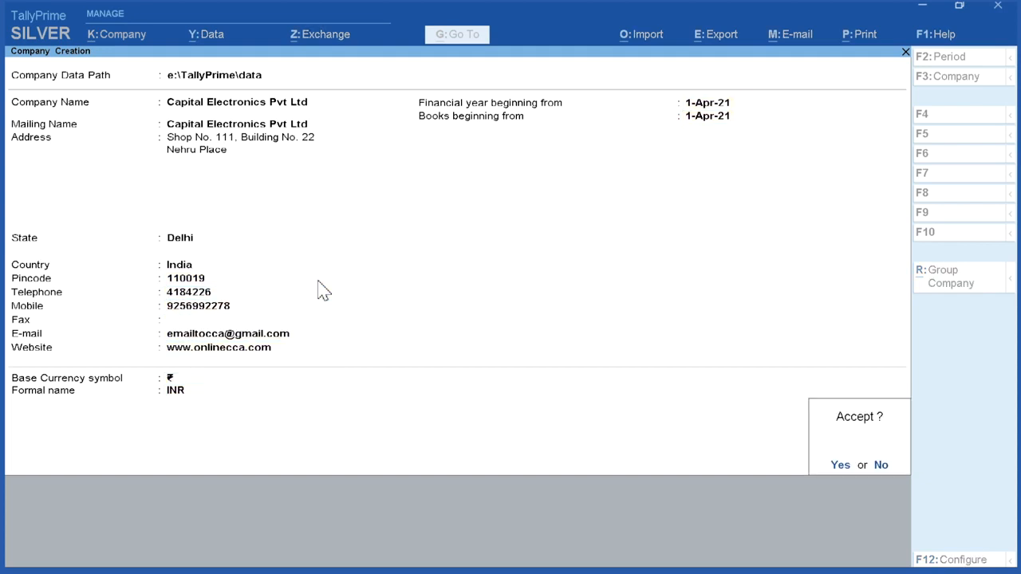
left_click(843, 465)
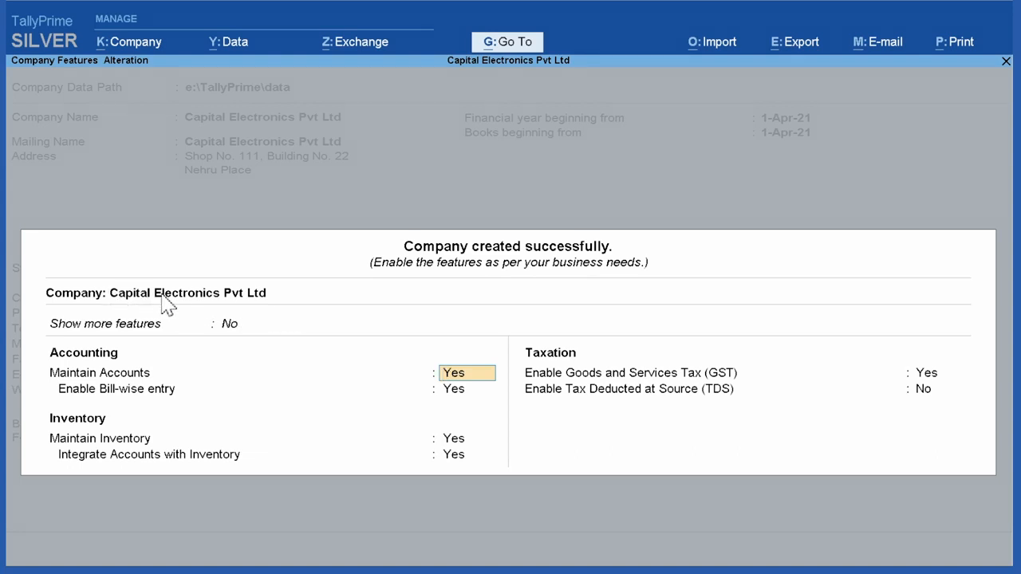
Step: Expand the company features list to look over the additional options, and set Show more features back to No
left_click(228, 328)
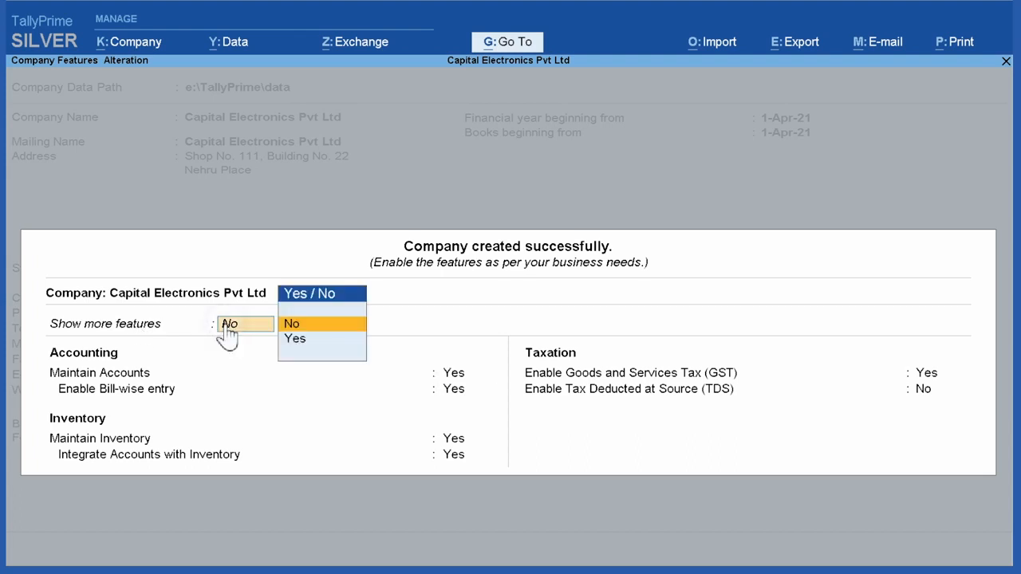
left_click(299, 341)
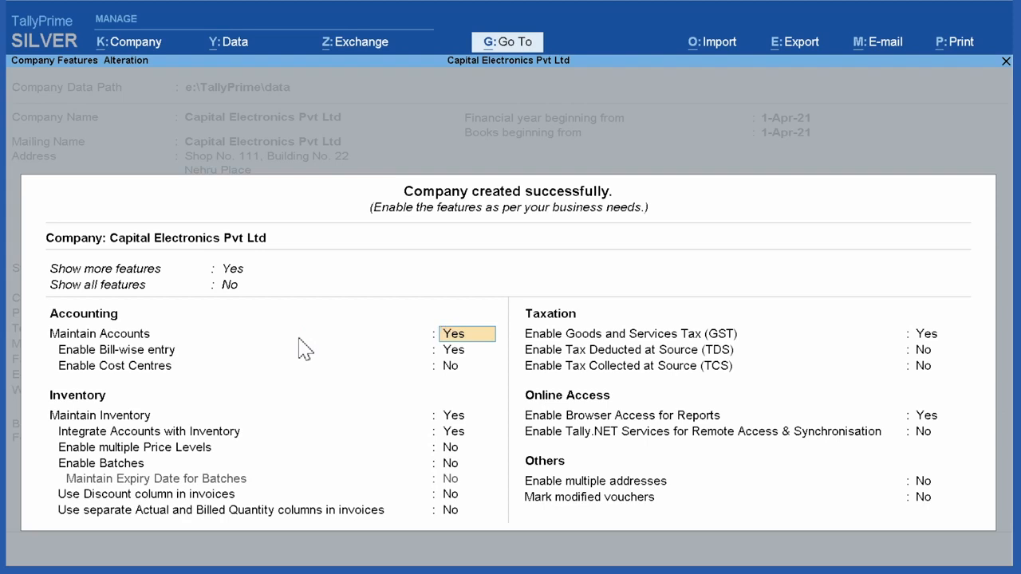
left_click(236, 270)
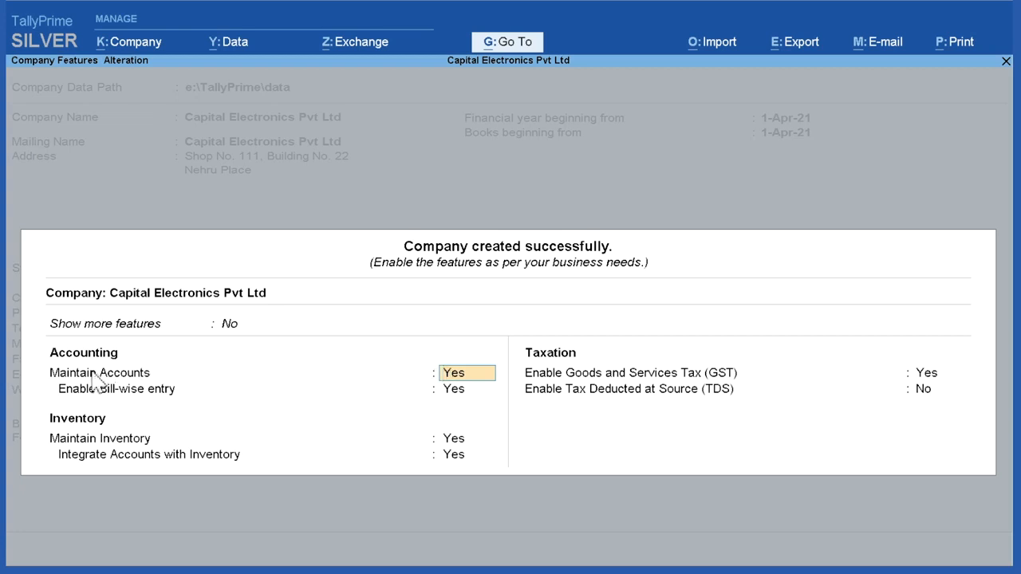
Step: Keep bill-wise entry enabled, and set both Maintain Inventory and Integrate Accounts with Inventory to Yes
left_click(457, 389)
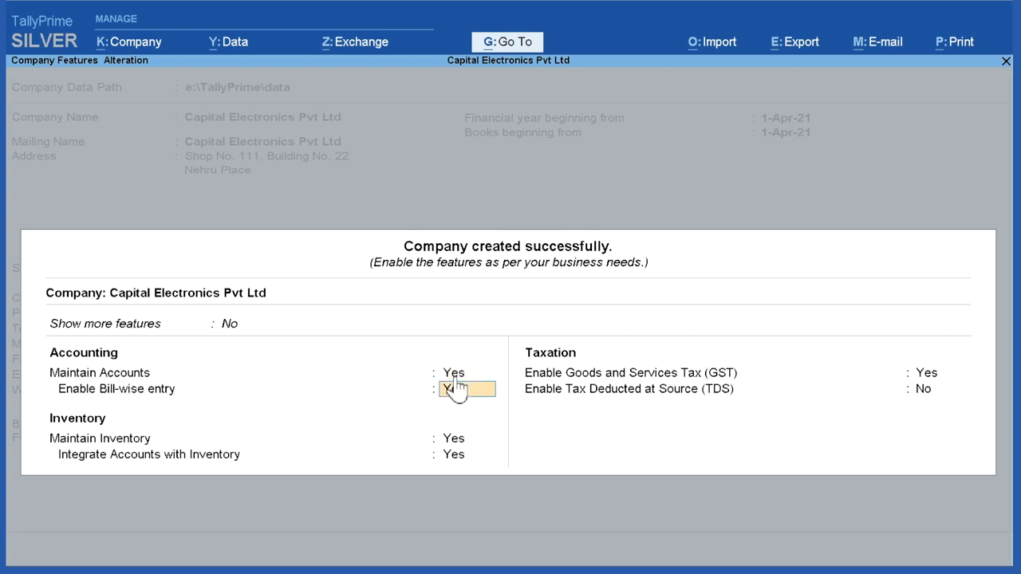
key("Return")
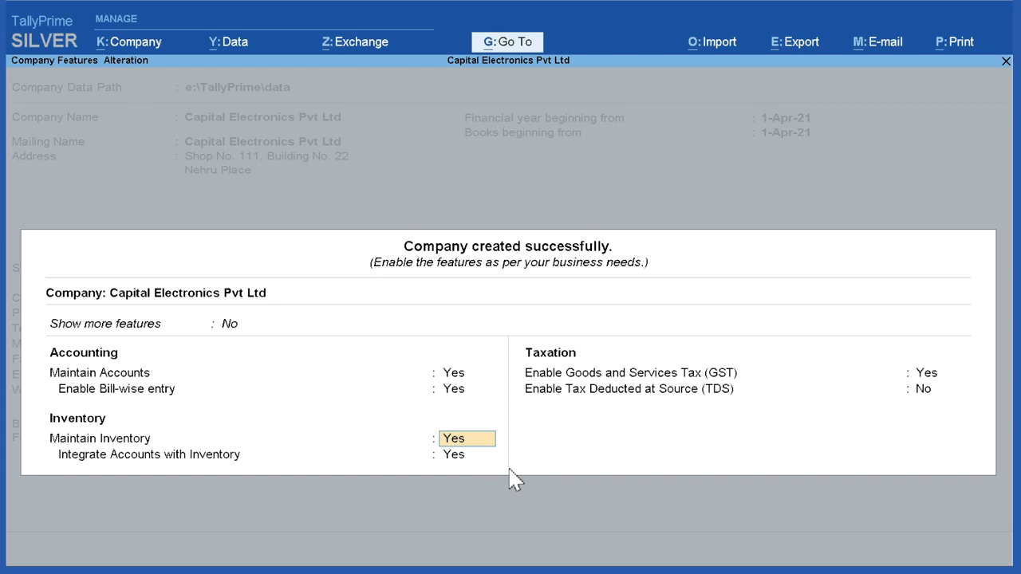
type("n")
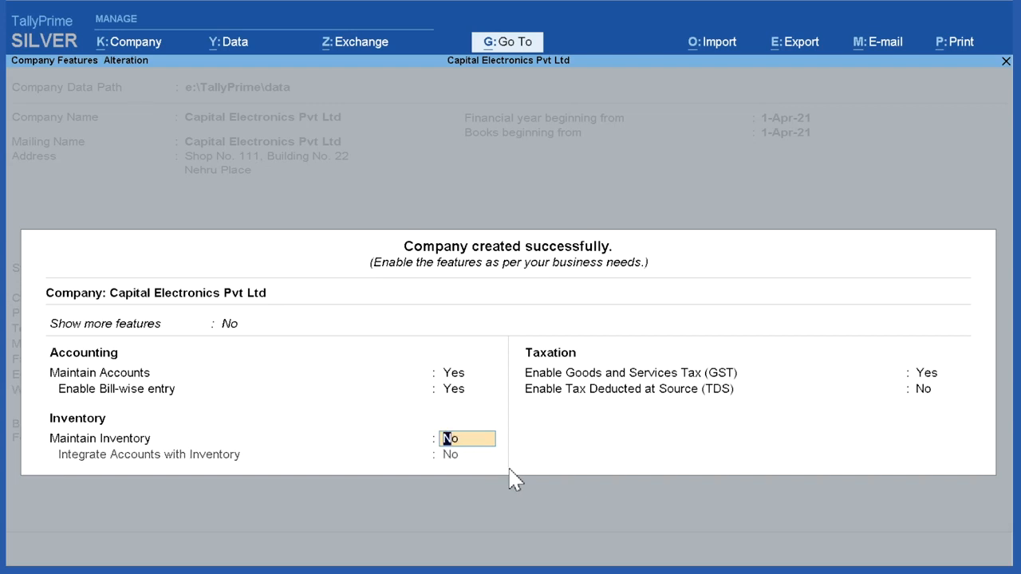
type("y")
key("Return")
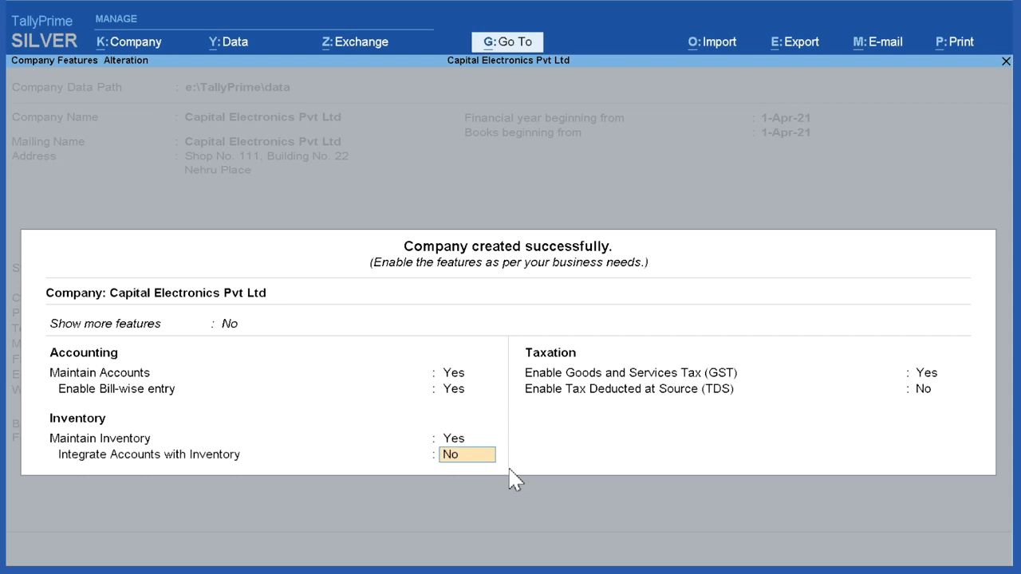
key("Return")
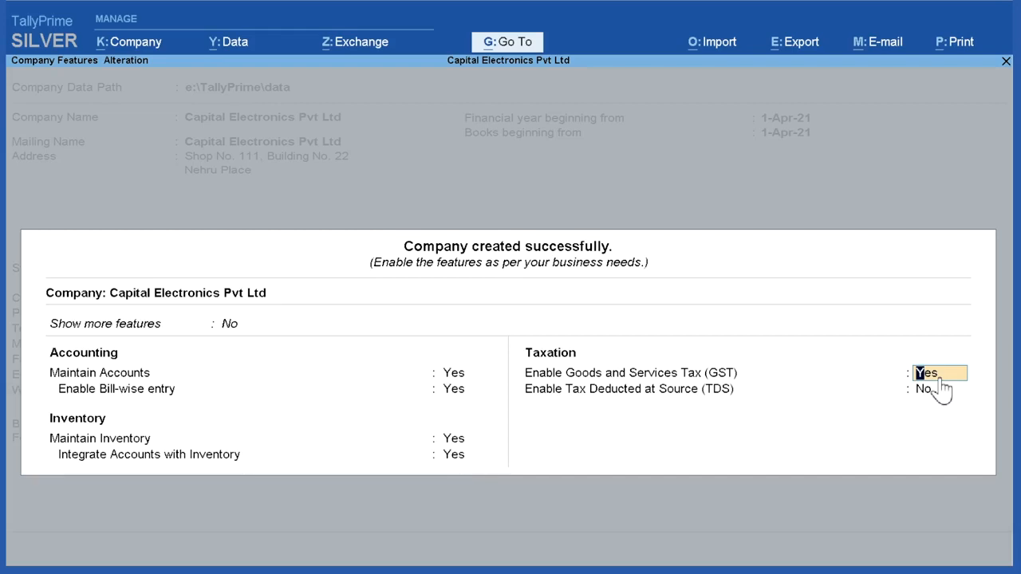
Step: Enable GST for the company, keeping the Regular registration type and No for Assessee of Other Territory
key("Return")
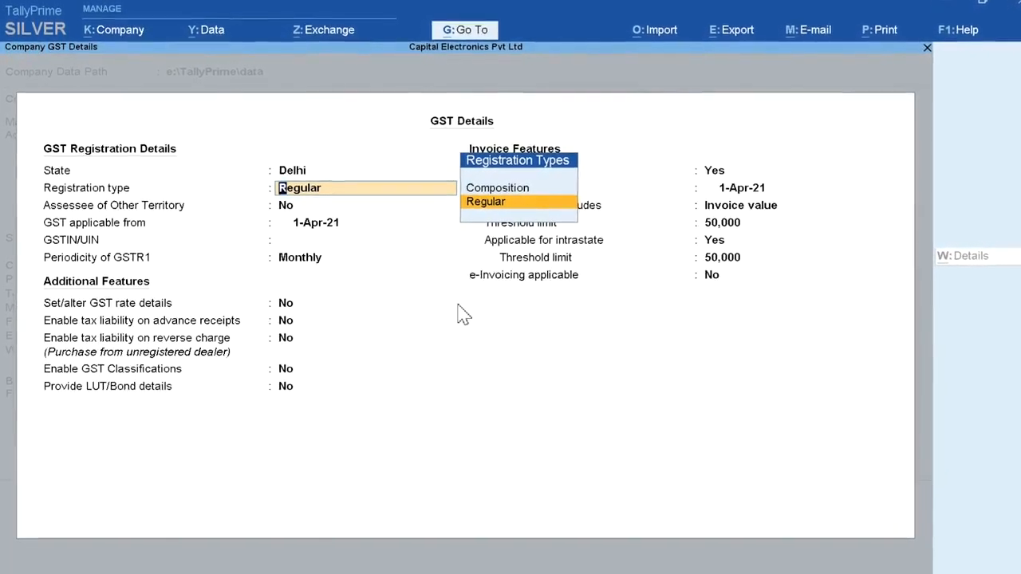
left_click(311, 199)
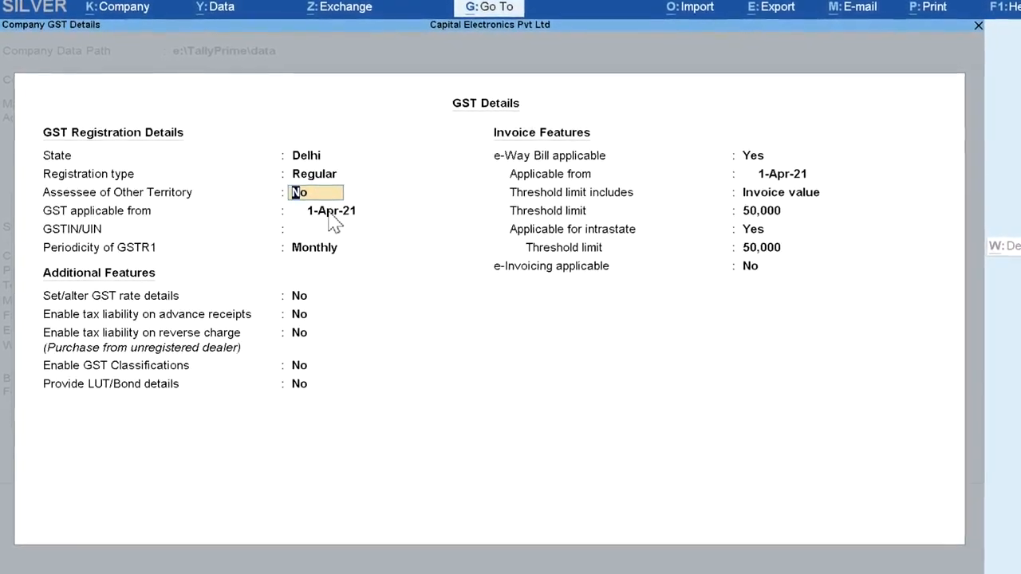
left_click(329, 215)
Step: Enter the company's GSTIN/UIN and keep Monthly as the periodicity of GSTR1
left_click(303, 229)
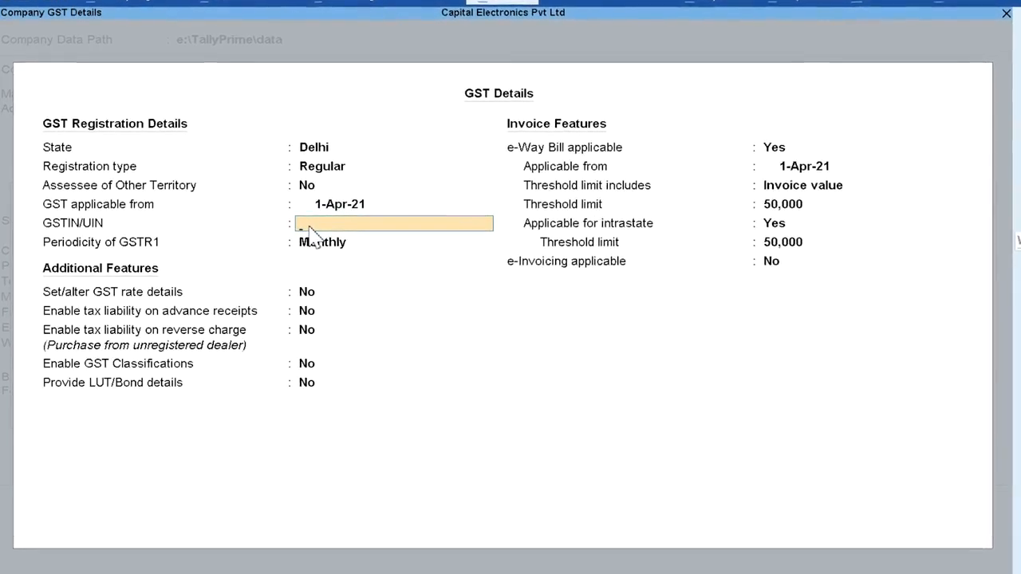
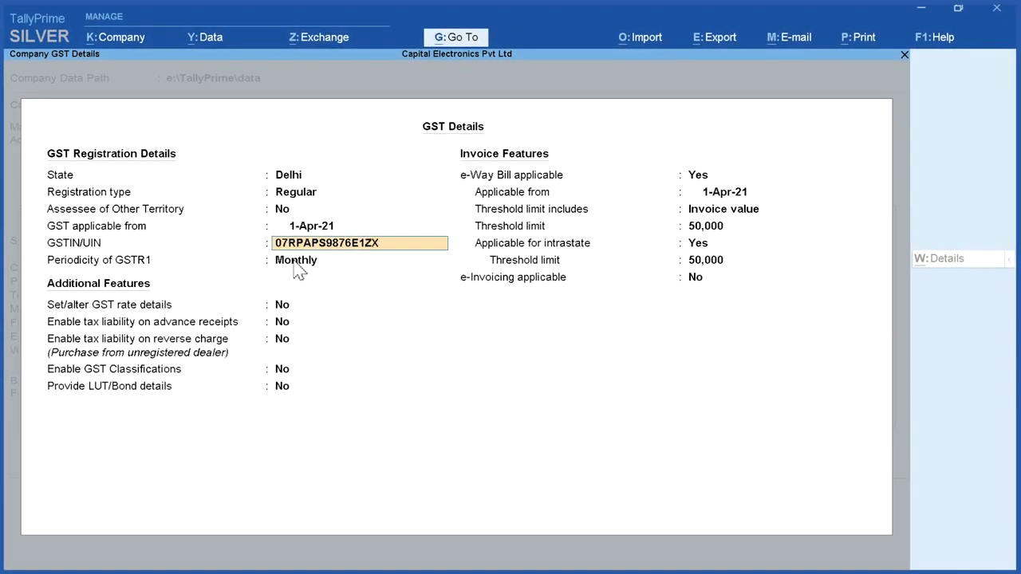
key("Return")
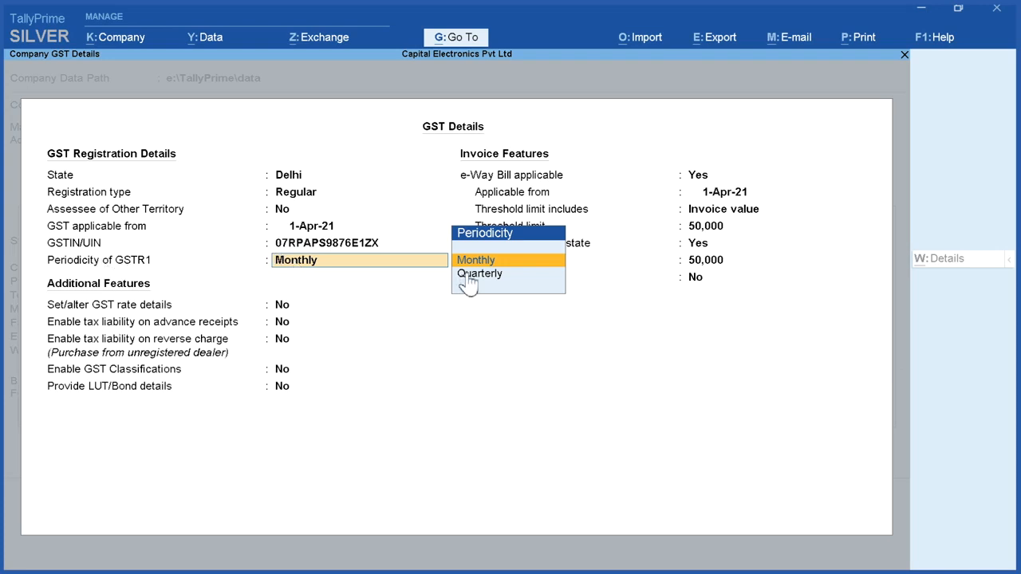
key("Return")
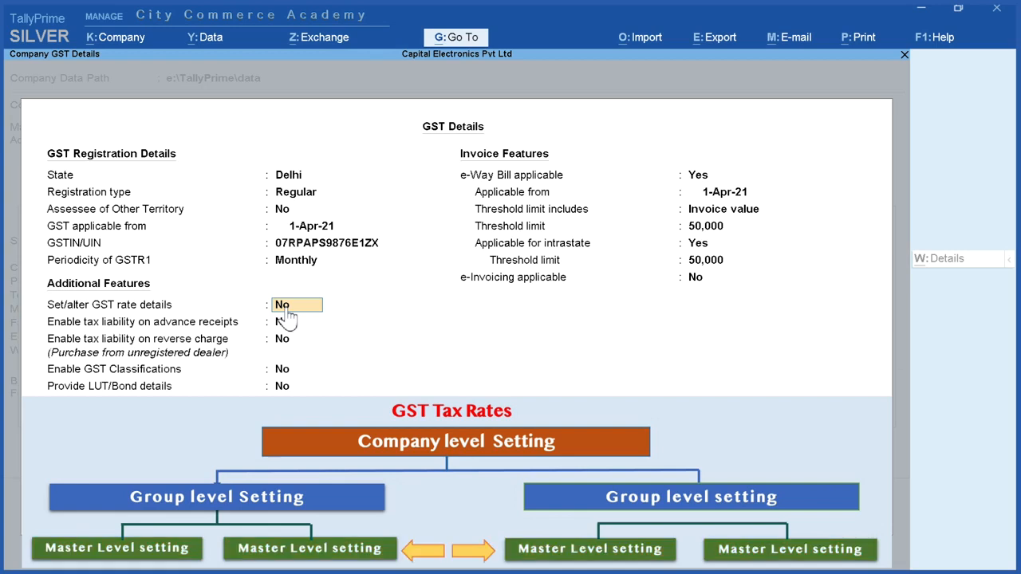
Step: Look at the company-level GST rate details, quit them without entries, and set Set/alter GST rate details back to No
key("Return")
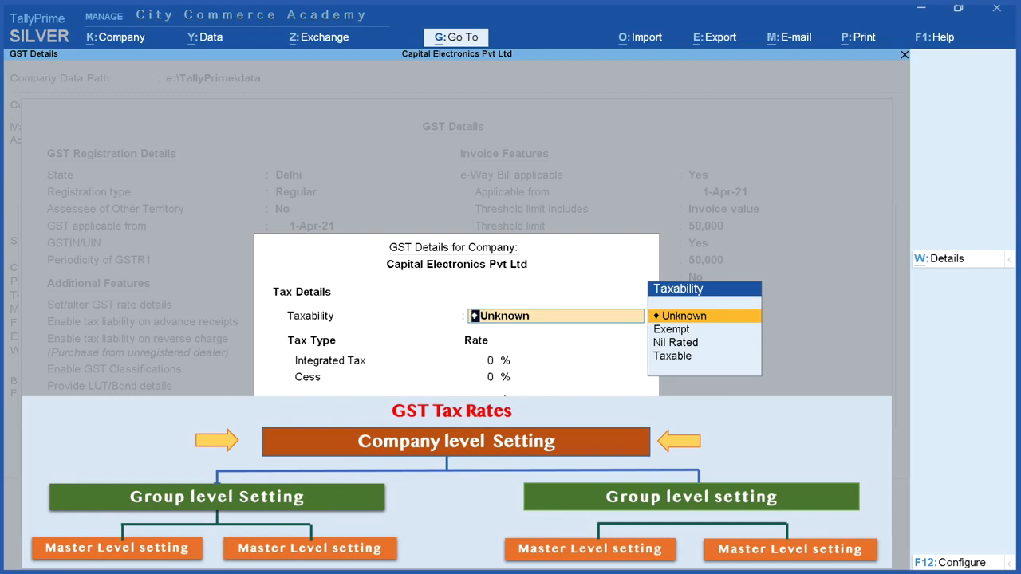
key("Escape")
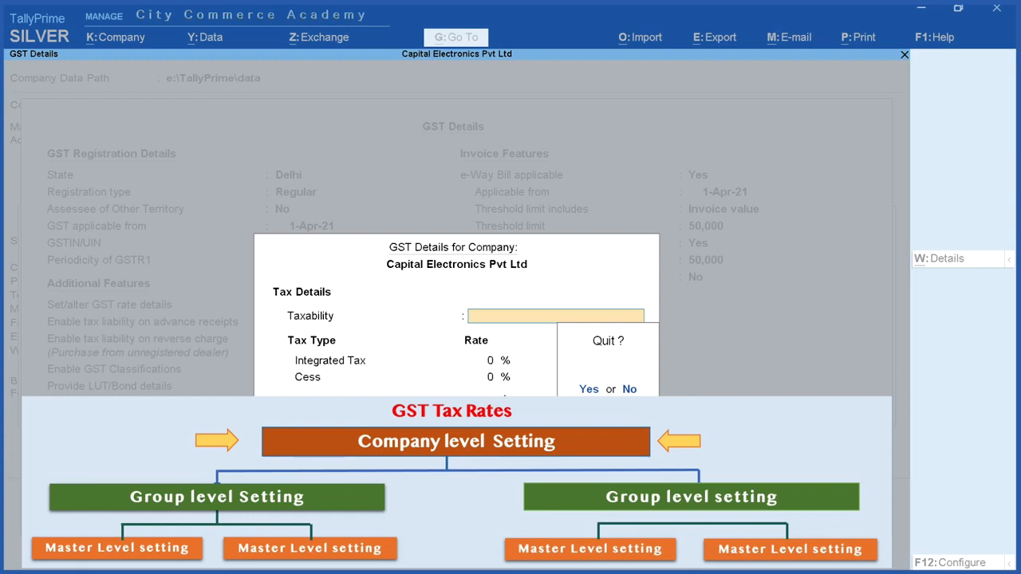
key("Return")
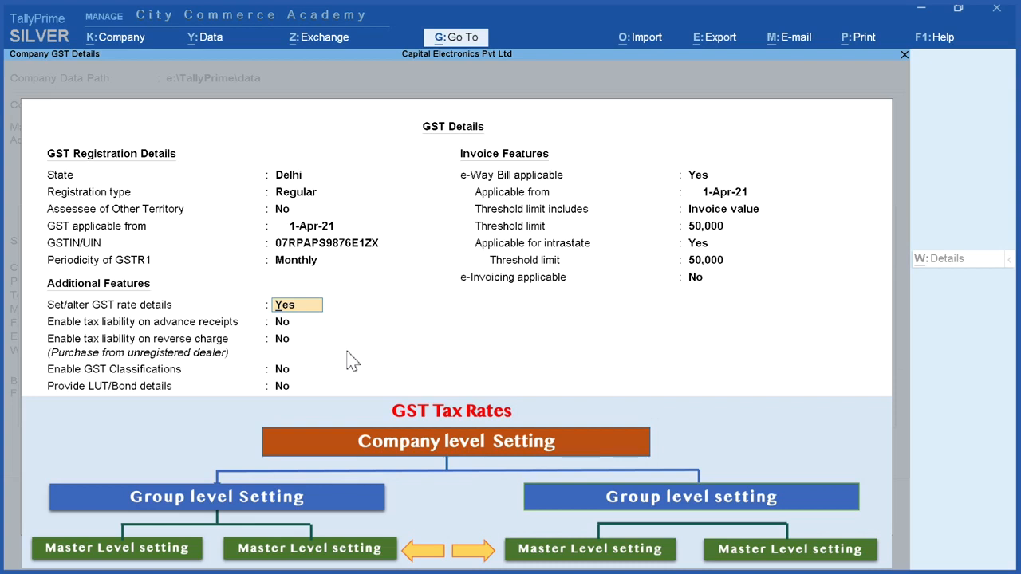
type("n")
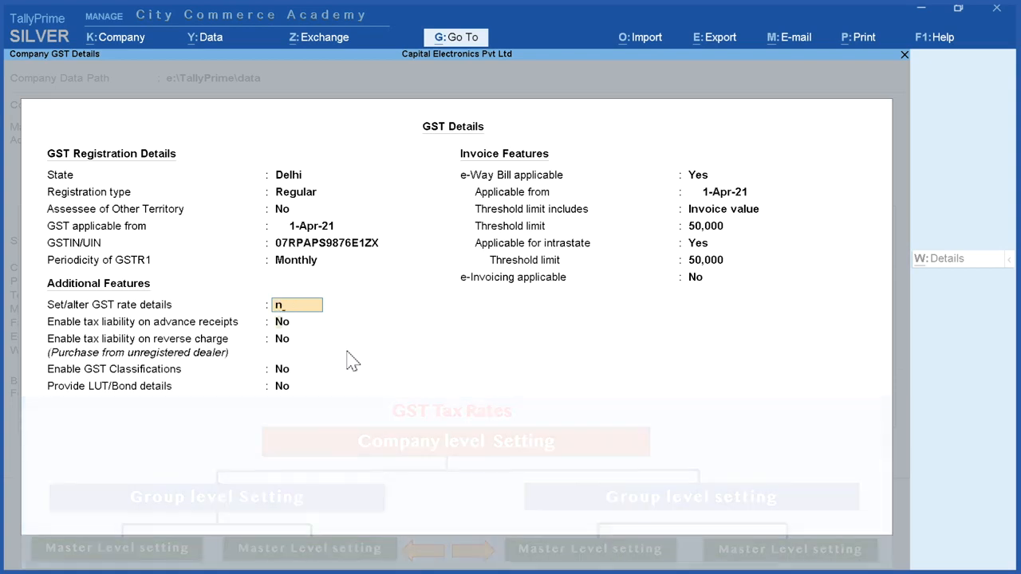
key("Return")
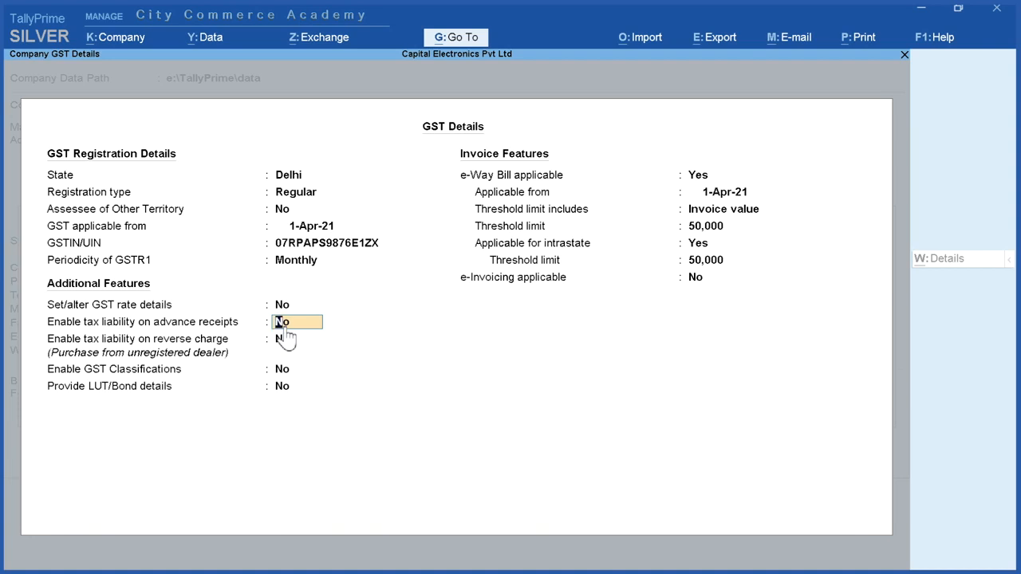
Step: Enable GST Classifications, keeping tax liability on advance receipts, tax liability on reverse charge and LUT/Bond details at No
key("Return")
key("Return")
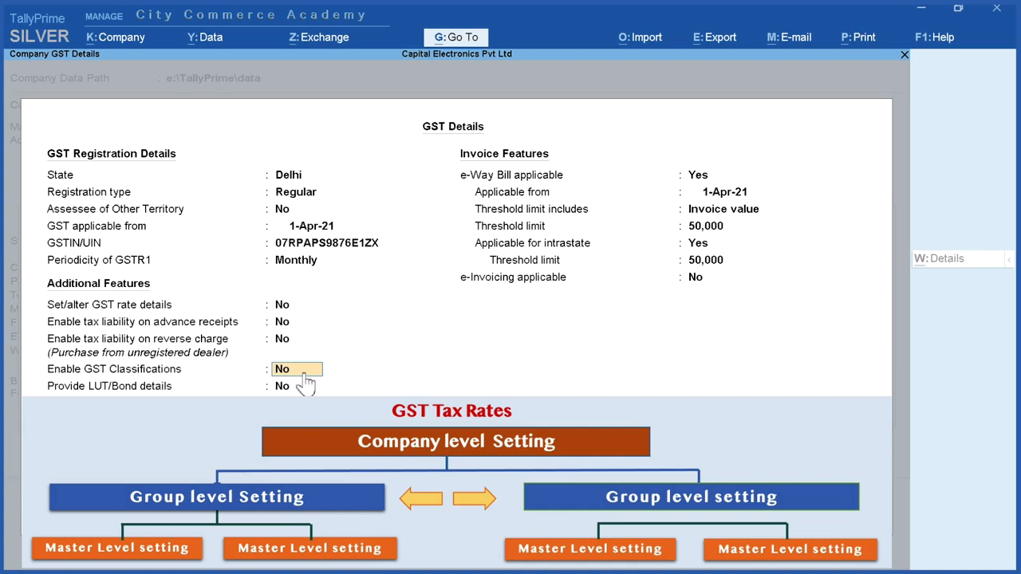
type("y")
key("Return")
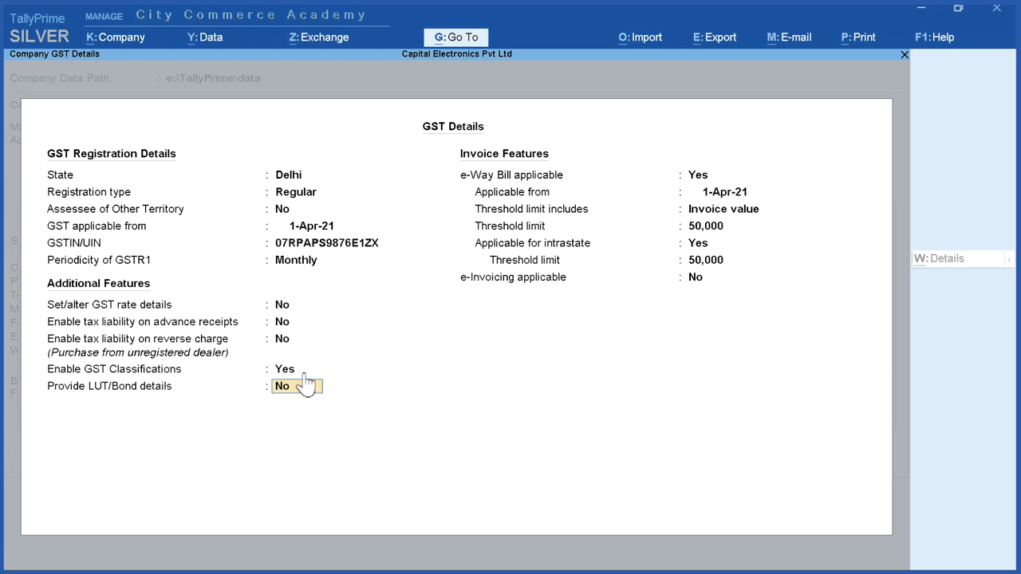
key("Return")
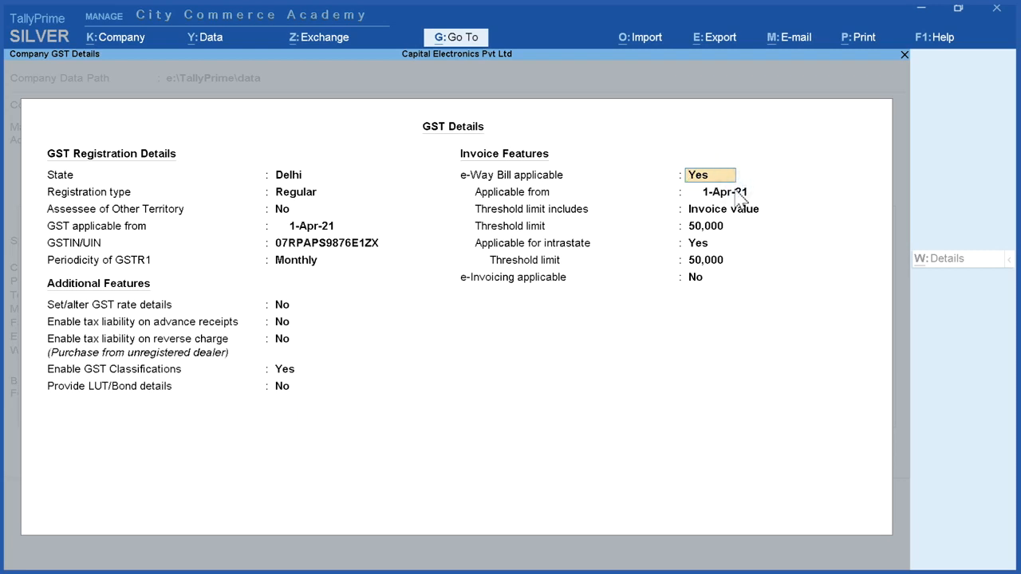
Step: Keep e-Way Bill applicable from 1-Apr-21 with 50,000 threshold limits and e-Invoicing at No, and accept the GST details
key("Return")
key("Return")
key("Return")
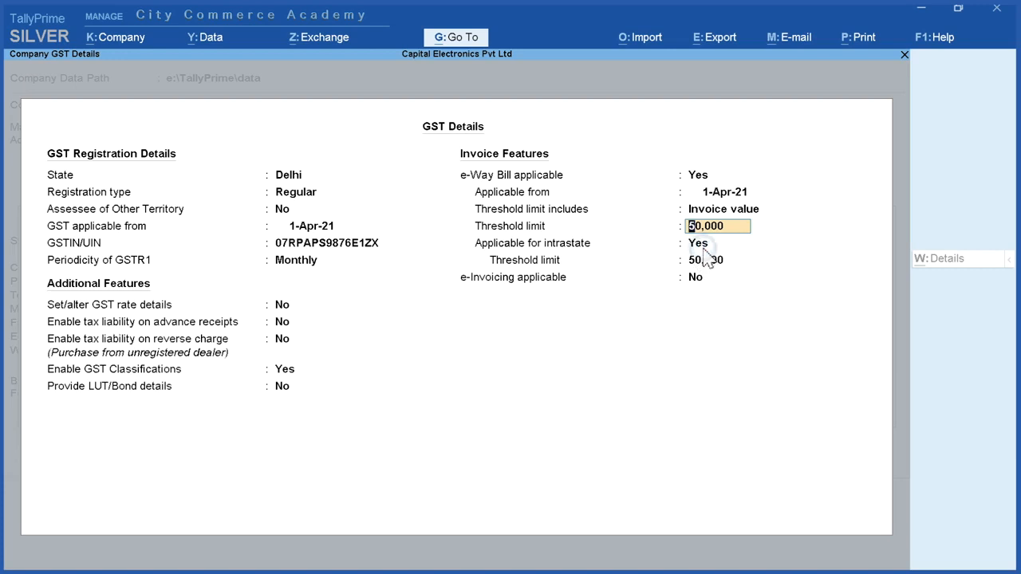
key("Return")
key("Return")
key("Return")
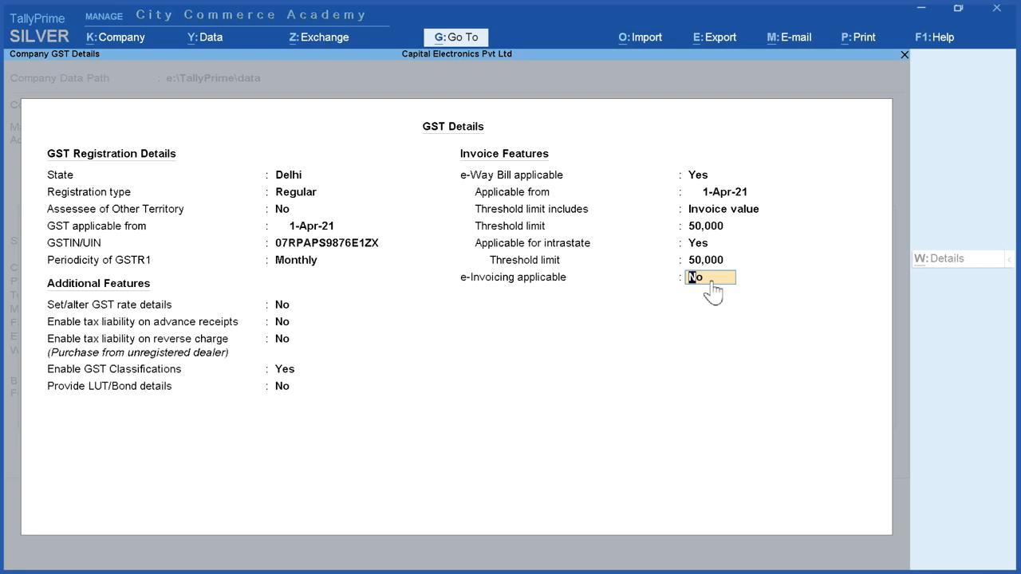
key("Return")
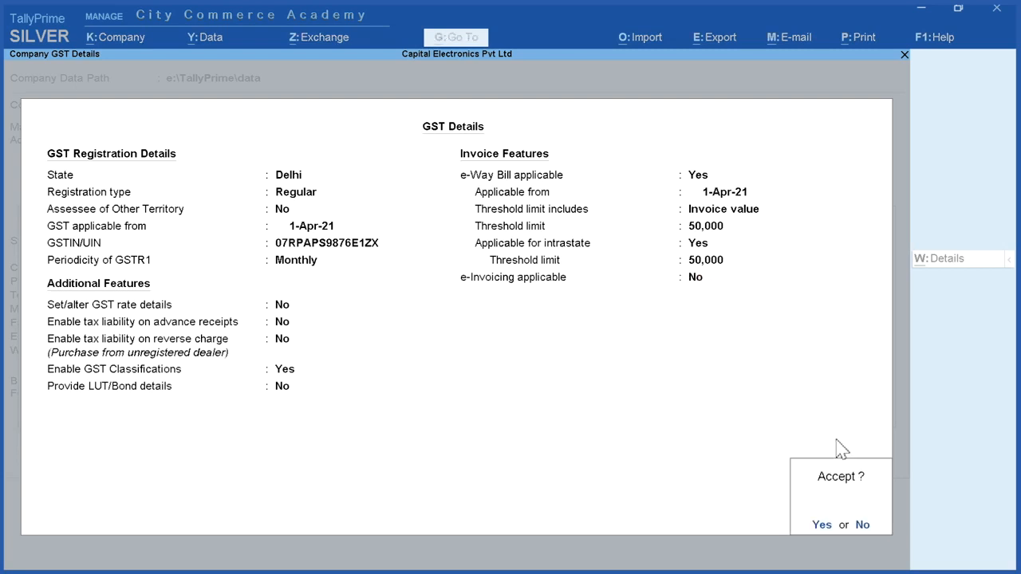
left_click(822, 526)
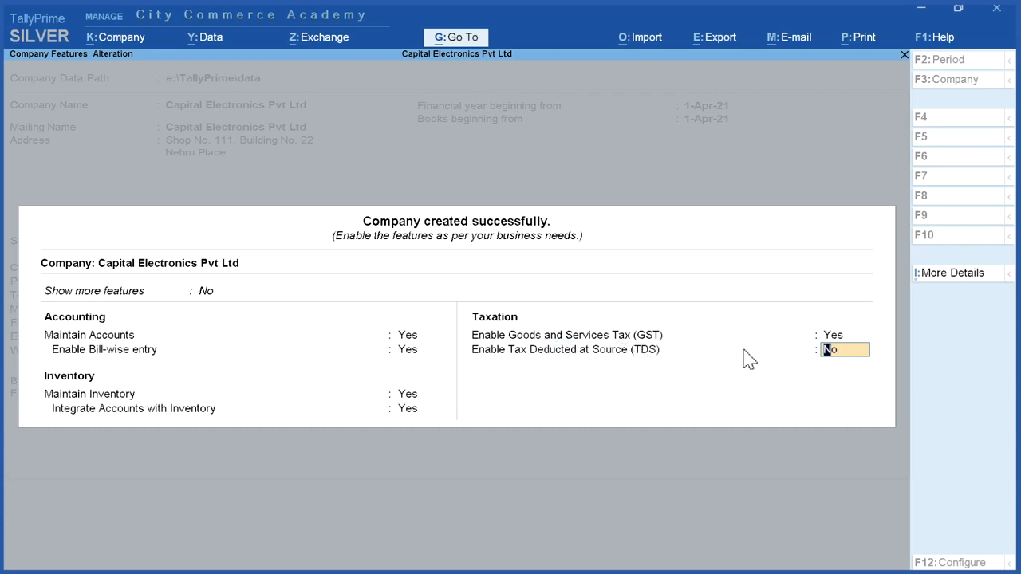
Step: Keep Tax Deducted at Source (TDS) at No and accept the company features
key("Return")
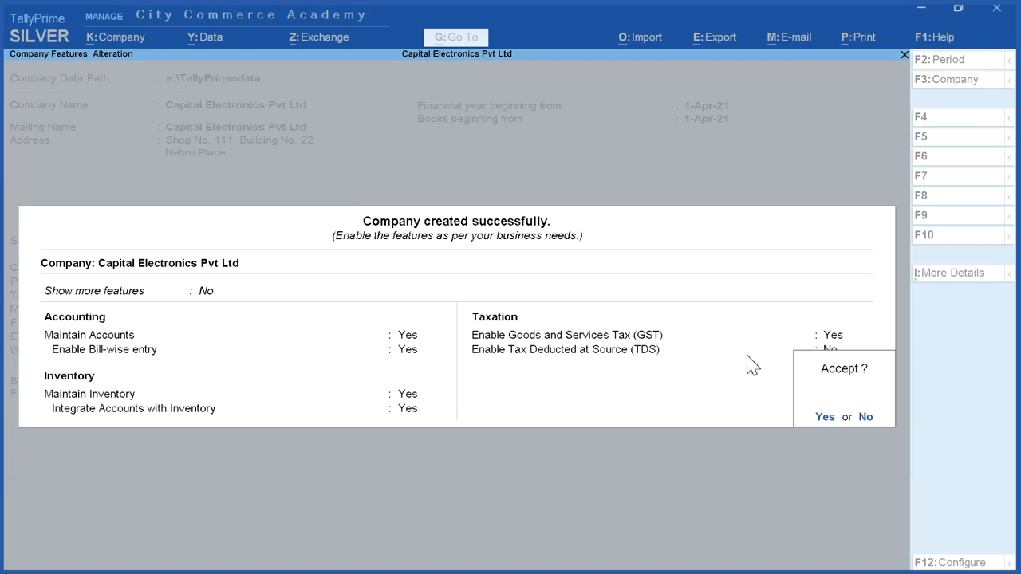
left_click(823, 418)
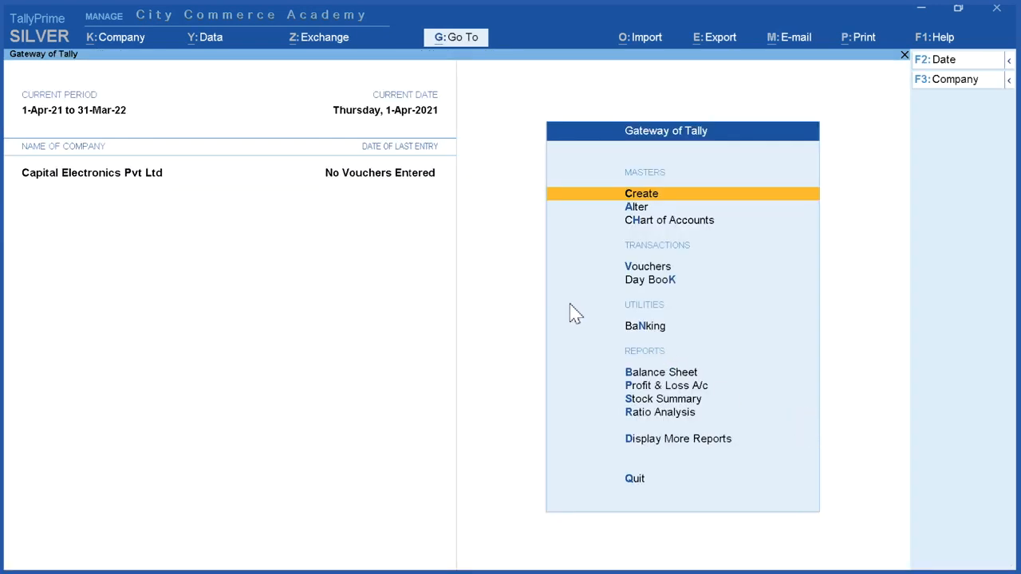
left_click(36, 183)
Step: Open Capital Electronics Pvt Ltd for alteration, review its company details field by field, and keep every entry
left_click(117, 41)
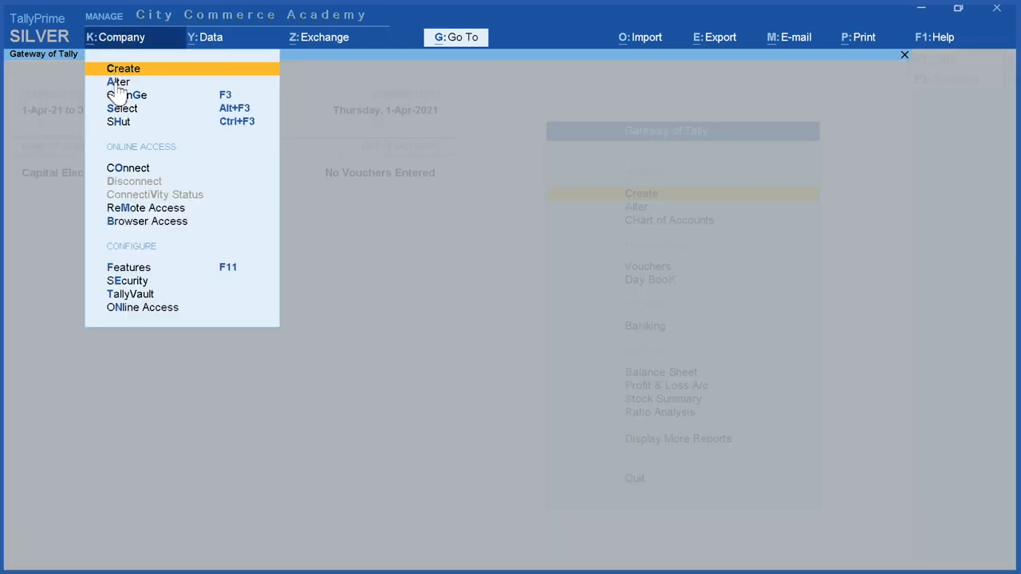
left_click(118, 83)
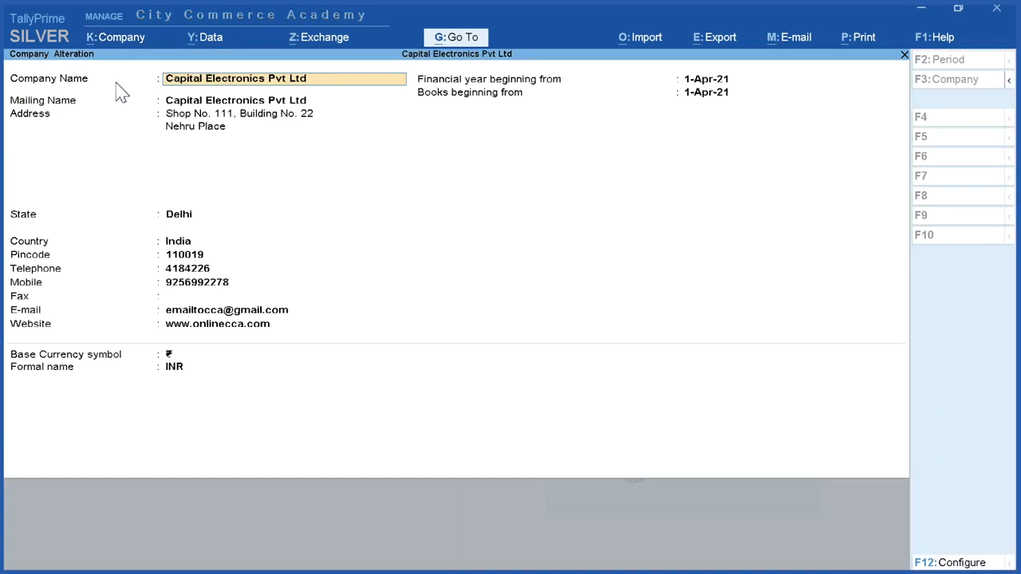
key("Return")
key("Return")
key("Return")
key("Return")
key("Return")
key("Return")
key("Return")
key("Return")
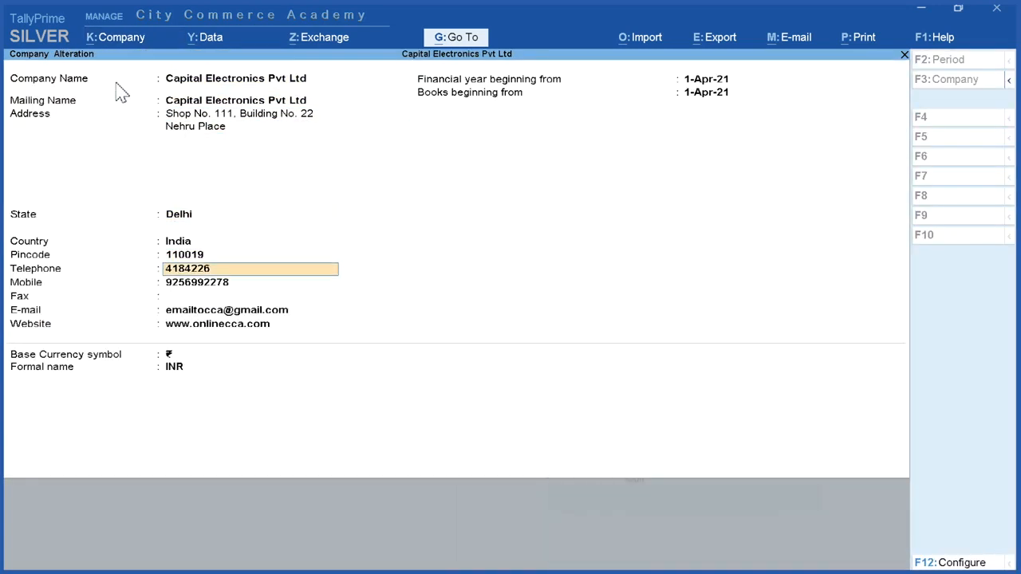
key("Return")
key("Return")
key("Return")
key("Return")
key("Return")
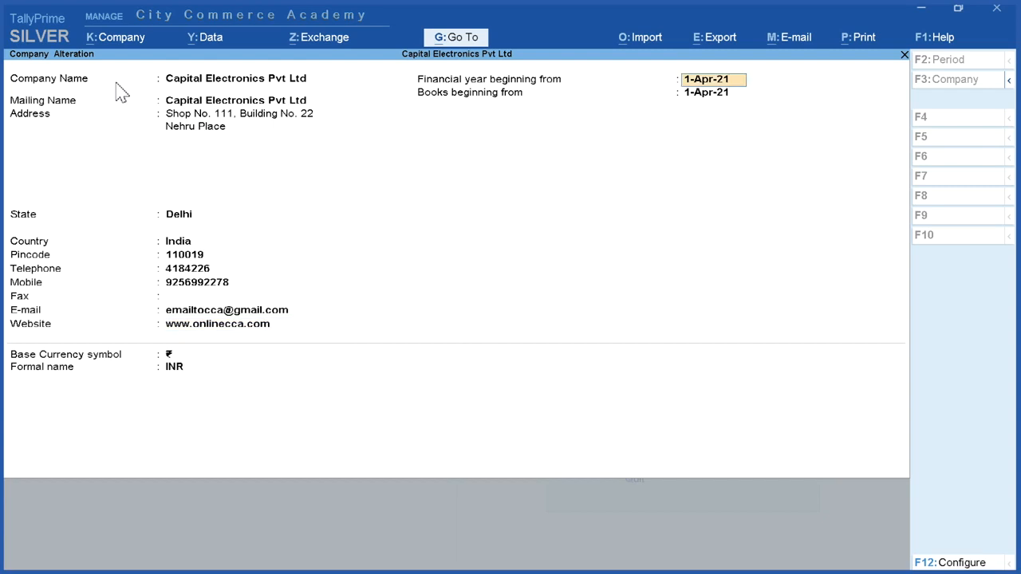
key("Return")
key("Return")
key("Return")
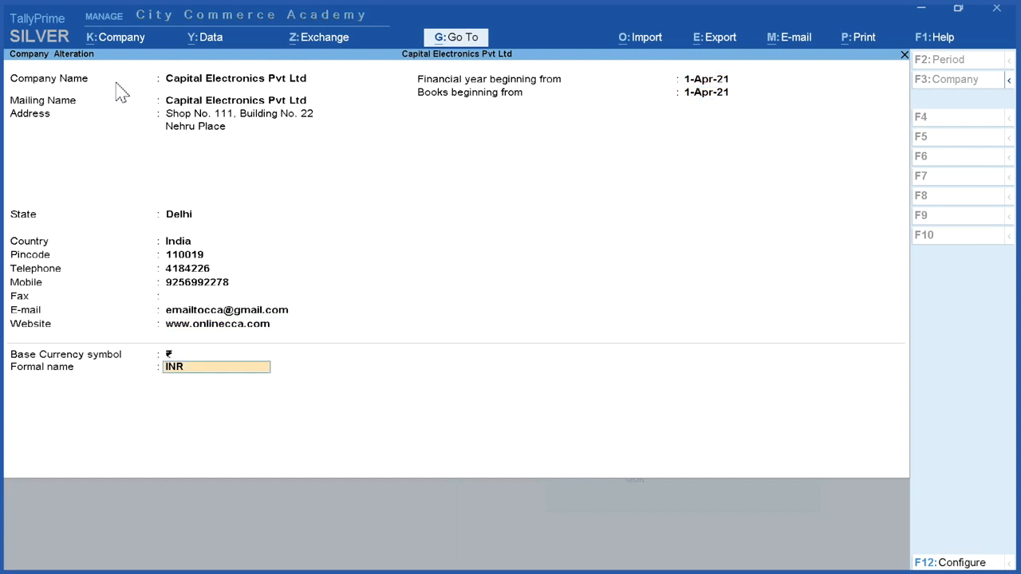
key("Return")
key("Return")
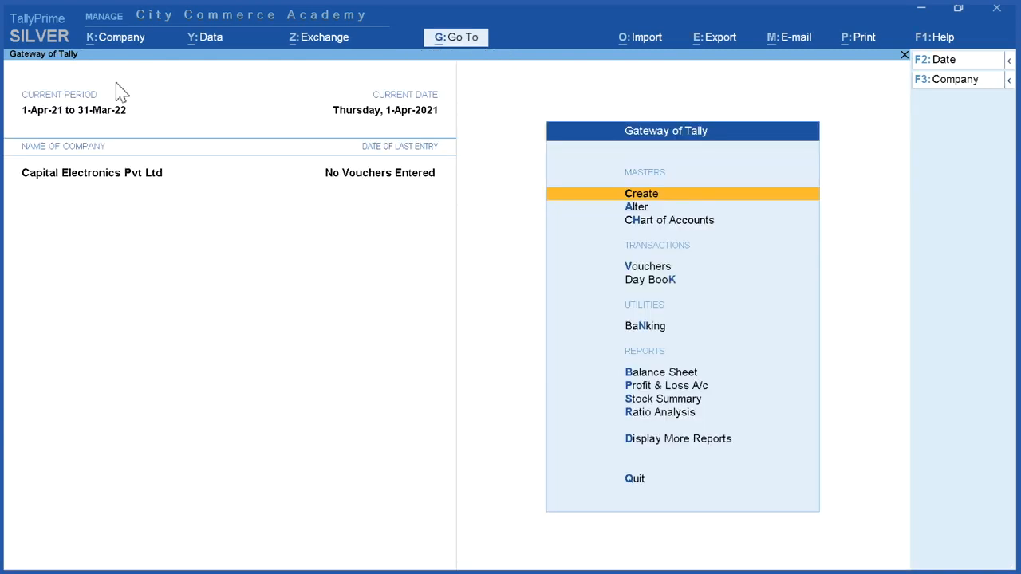
Step: Open the company features of Capital Electronics Pvt Ltd for alteration and keep the accounting and inventory options at Yes
left_click(122, 39)
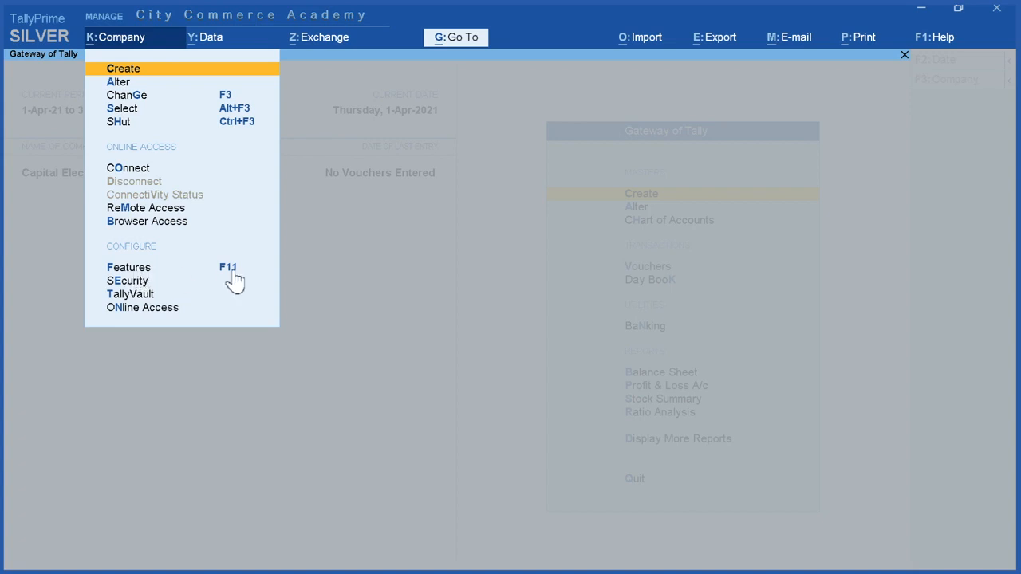
left_click(133, 269)
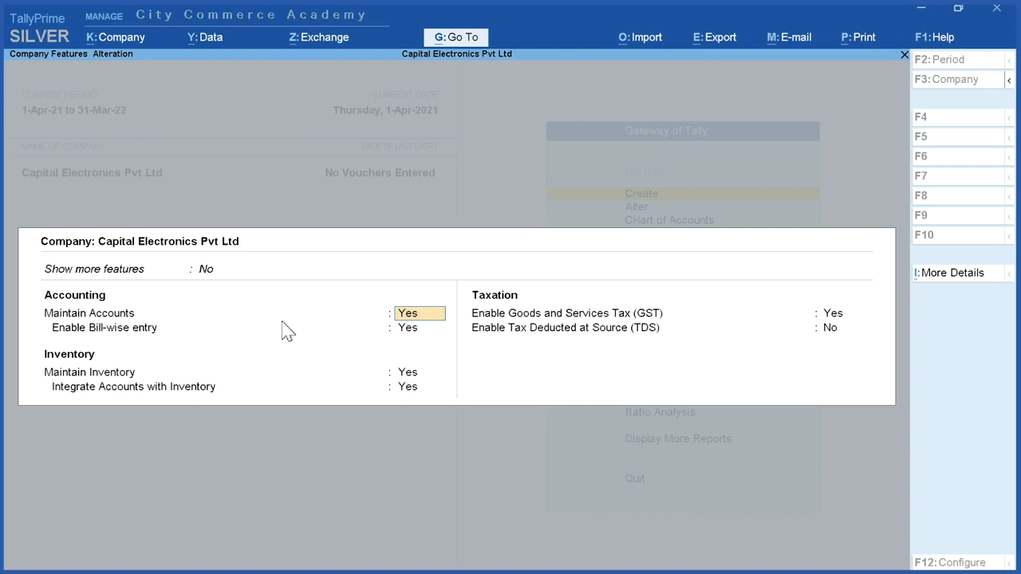
key("Return")
key("Return")
key("Return")
key("Return")
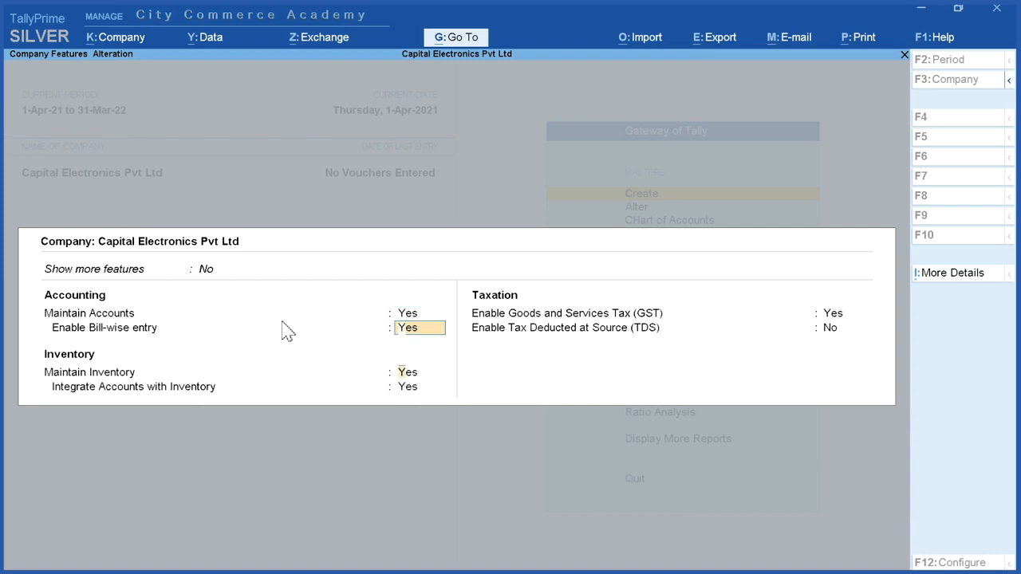
key("Return")
key("Return")
key("Return")
key("Return")
key("Return")
key("Return")
key("Return")
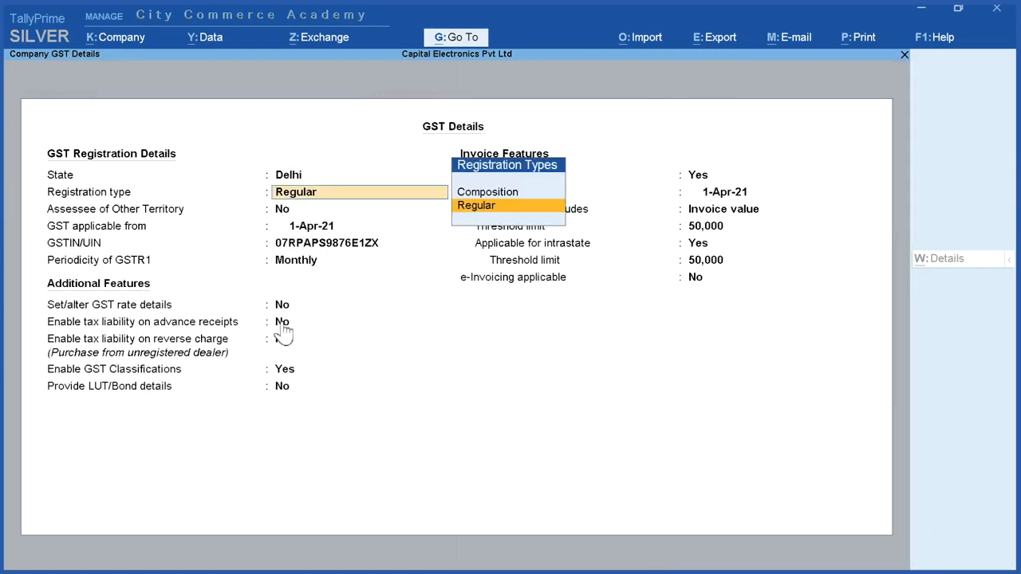
Step: Review the company's GST details field by field, keep every entry, and accept the GST details and company features
key("Return")
key("Return")
key("Return")
key("Return")
key("Return")
key("Return")
key("Return")
key("Return")
key("Return")
key("Return")
key("Return")
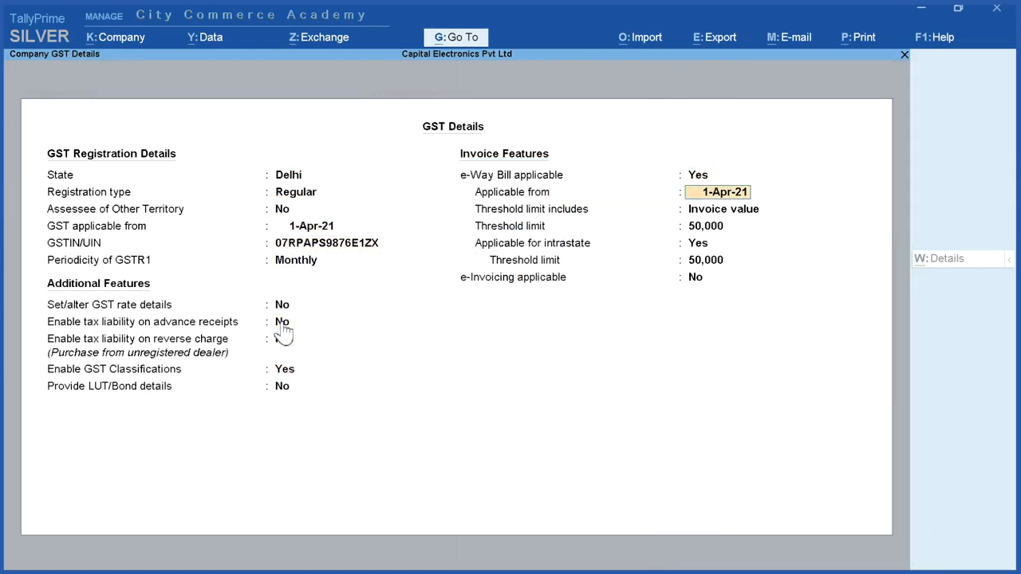
key("Return")
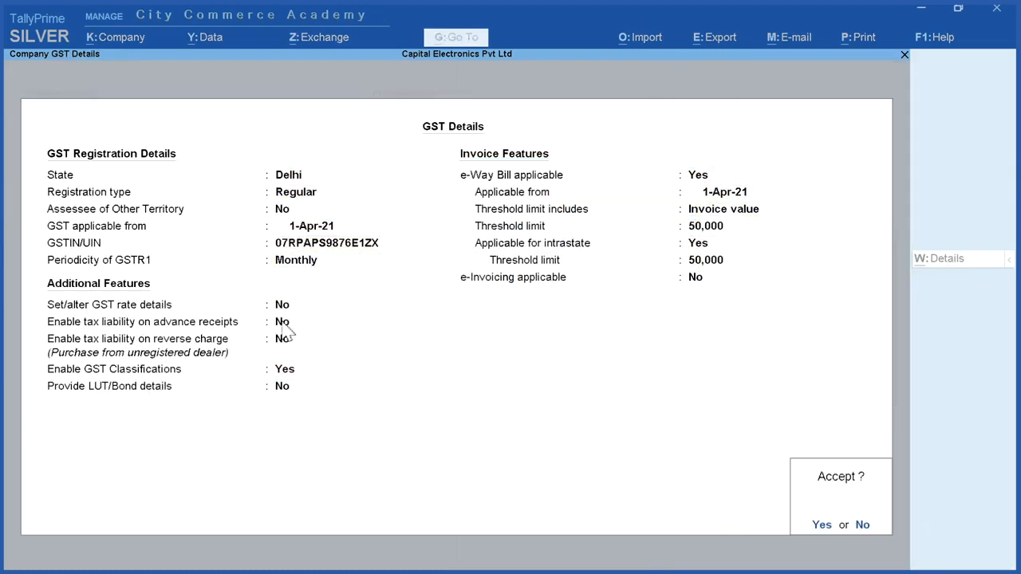
key("Return")
key("Return")
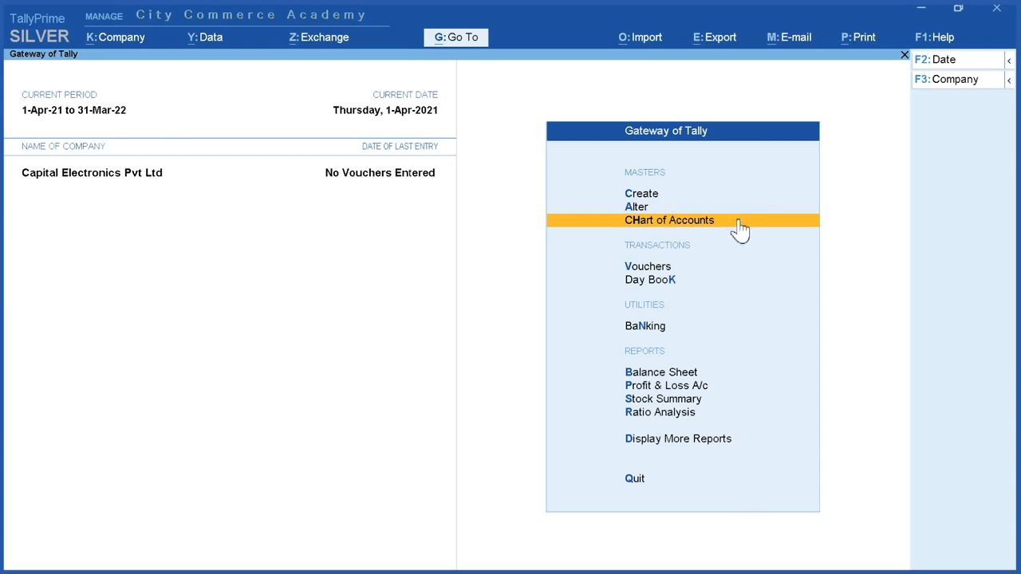
Step: Open the list of masters for creation and examine the Accounting, Inventory and Statutory Masters headings
key("Up")
key("Up")
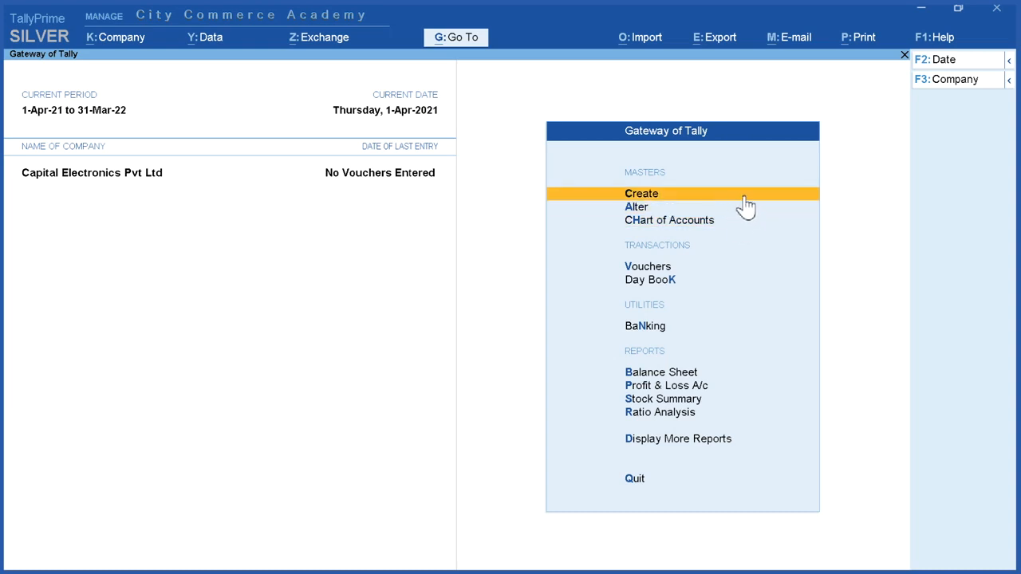
left_click(740, 199)
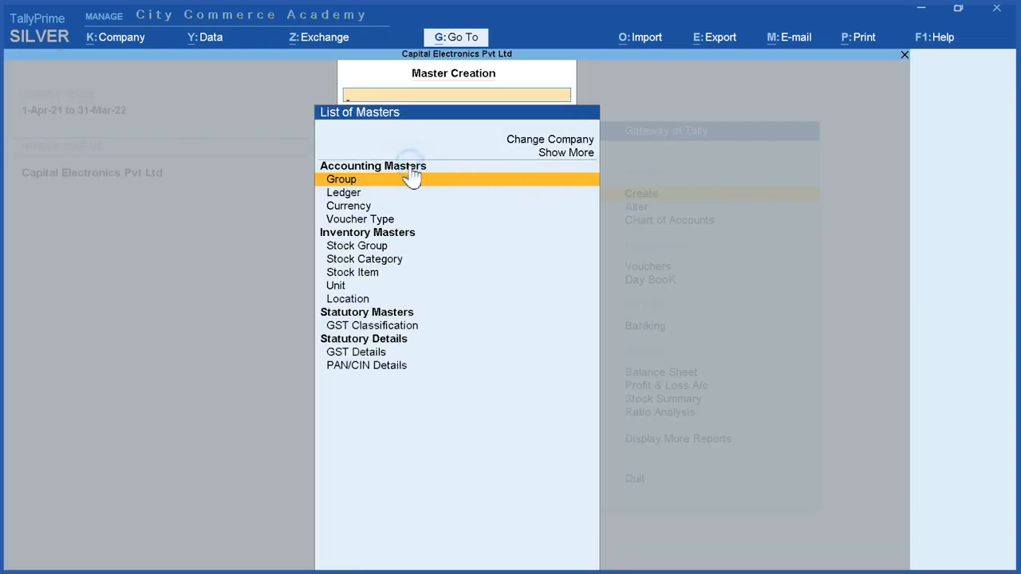
left_click(384, 234)
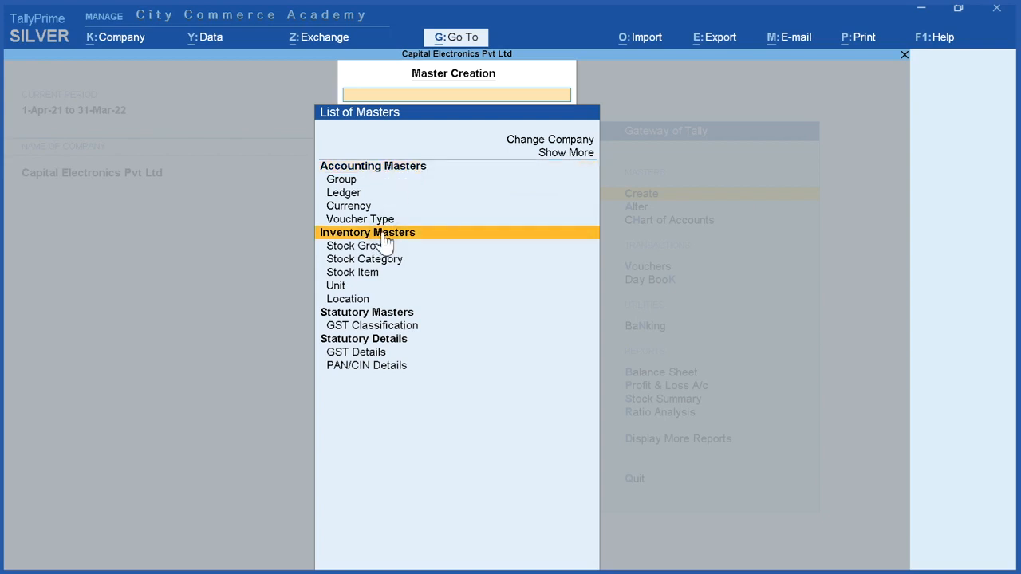
left_click(375, 311)
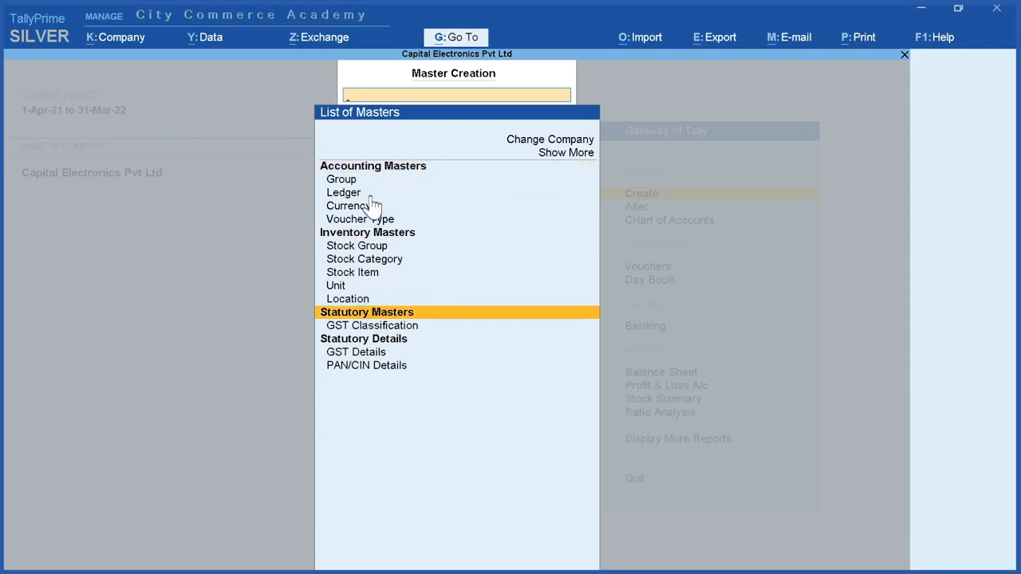
Step: Collapse and re-expand the Accounting Masters, look through the individual master types, and leave master creation
left_click(381, 167)
left_click(384, 169)
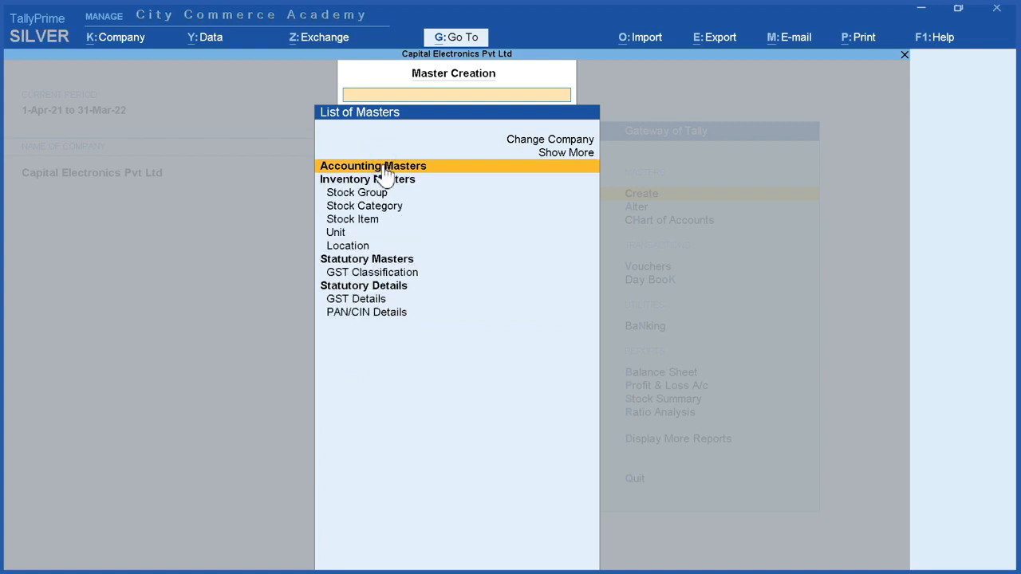
left_click(383, 167)
left_click(375, 182)
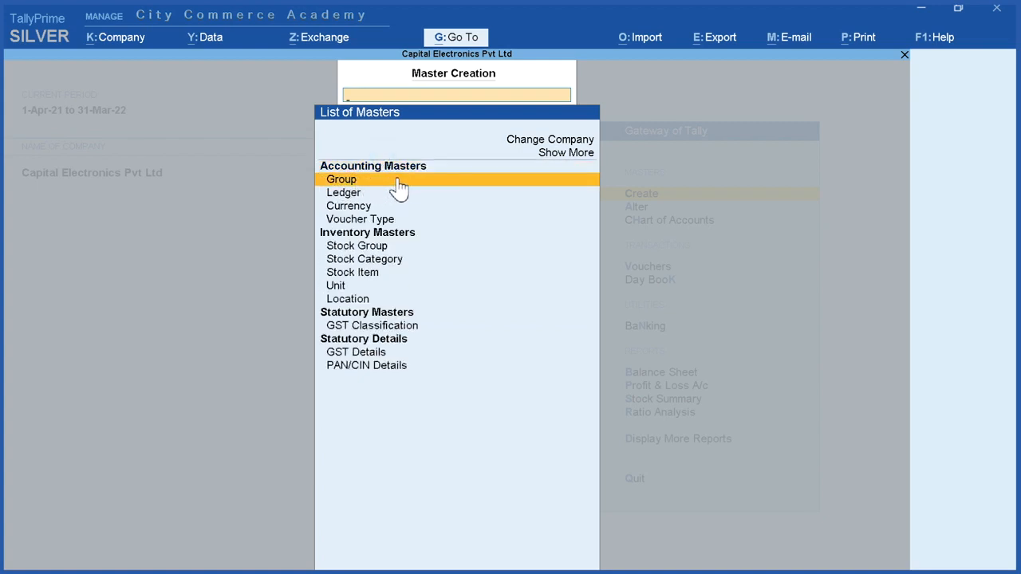
left_click(396, 195)
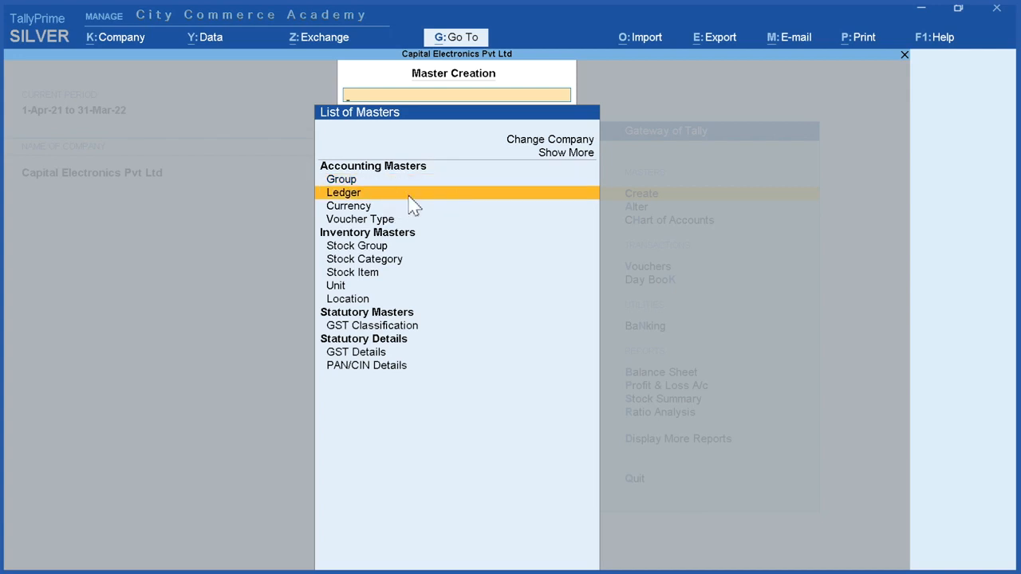
left_click(391, 234)
left_click(390, 235)
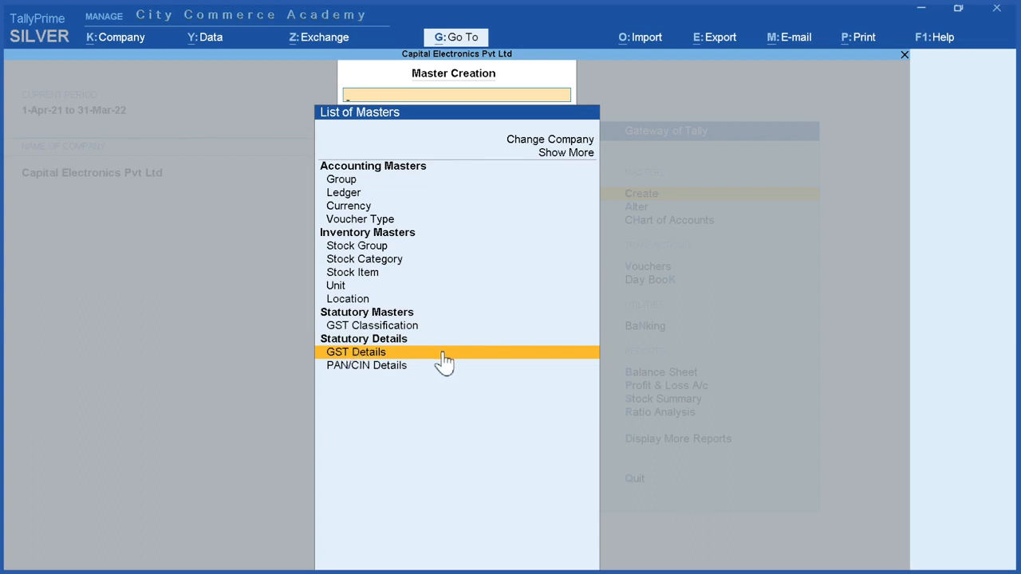
key("Escape")
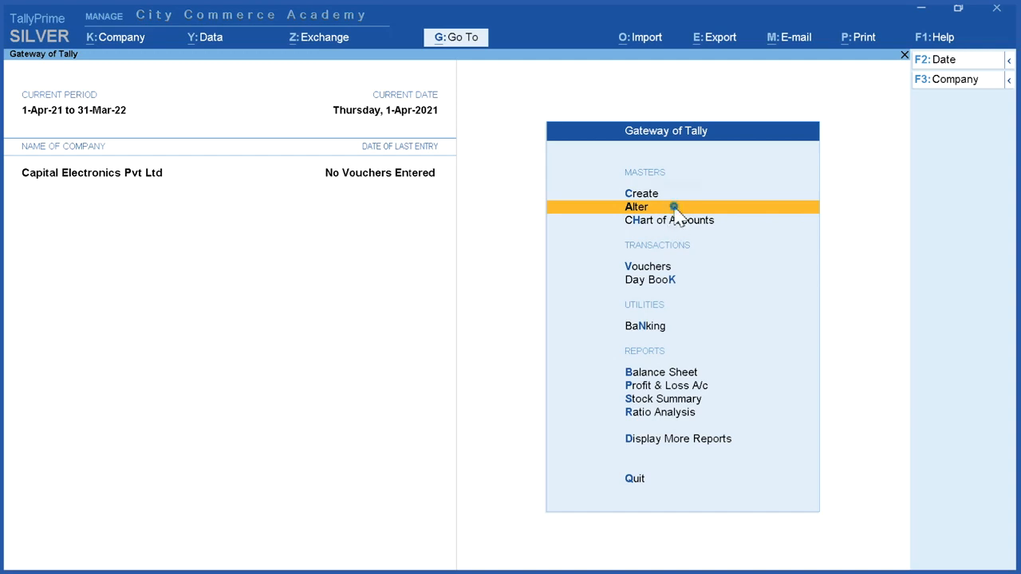
Step: Open the list of masters for alteration and look through its accounting, inventory and statutory entries
left_click(674, 209)
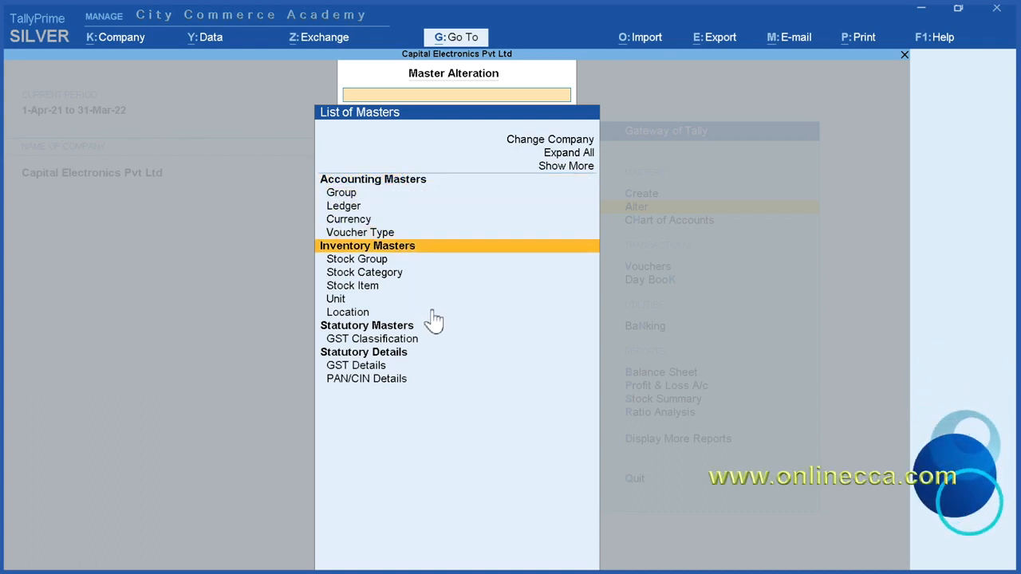
key("Down")
key("Down")
key("Down")
key("Down")
key("Down")
key("Up")
key("Up")
key("Up")
key("Up")
key("Up")
key("Up")
key("Up")
key("Up")
key("Up")
key("Up")
key("Up")
key("Up")
key("Up")
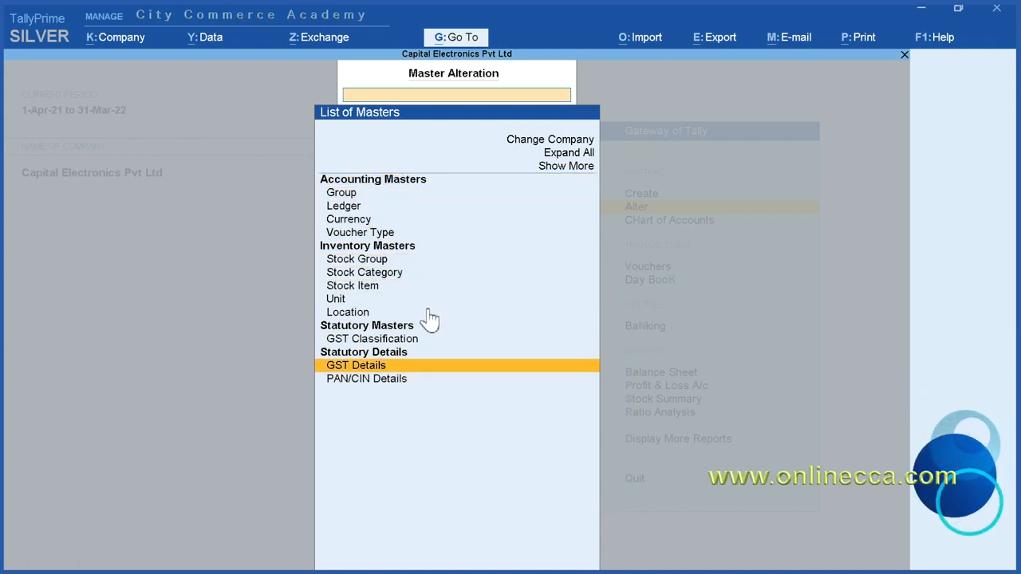
key("Down")
key("Down")
key("Down")
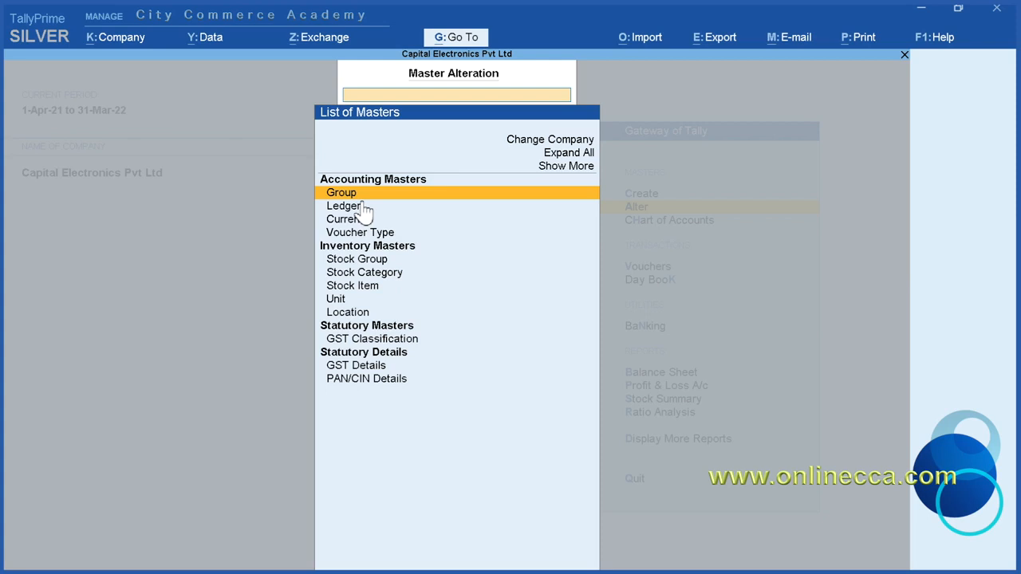
Step: Examine the existing ledgers available for alteration, including Cash and Profit & Loss A/c, and return to the list of masters
key("Down")
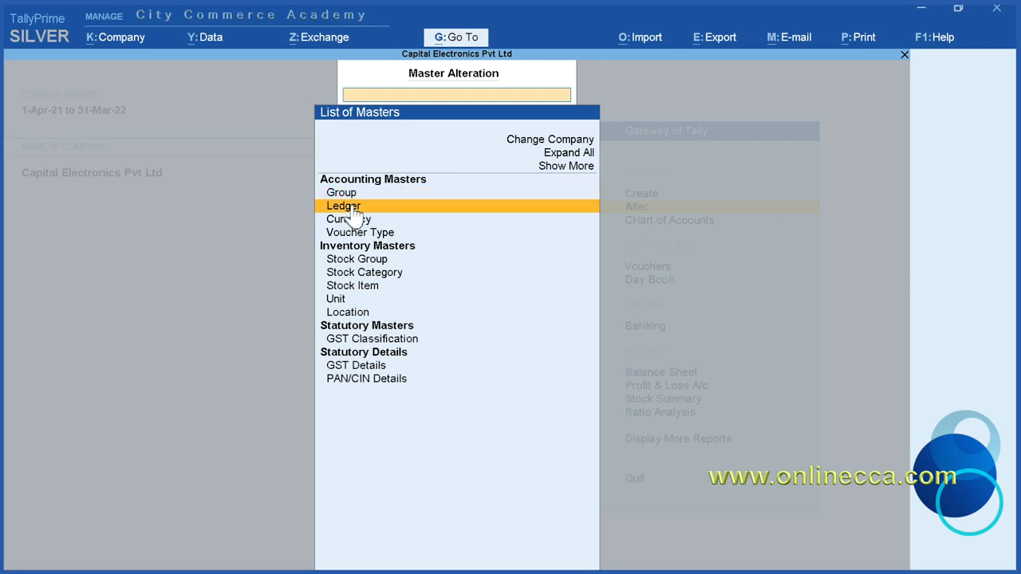
left_click(363, 209)
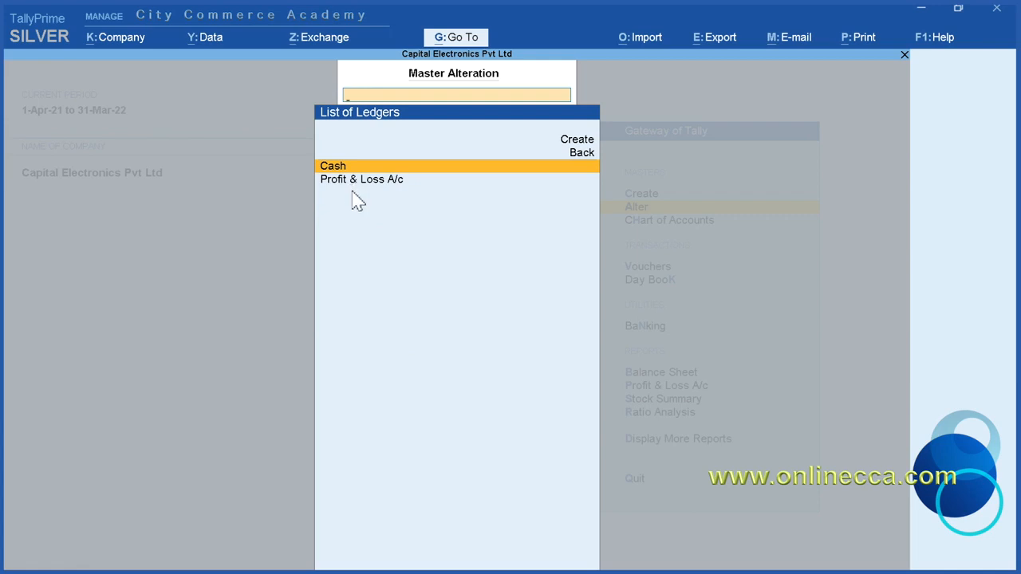
left_click(352, 184)
left_click(352, 184)
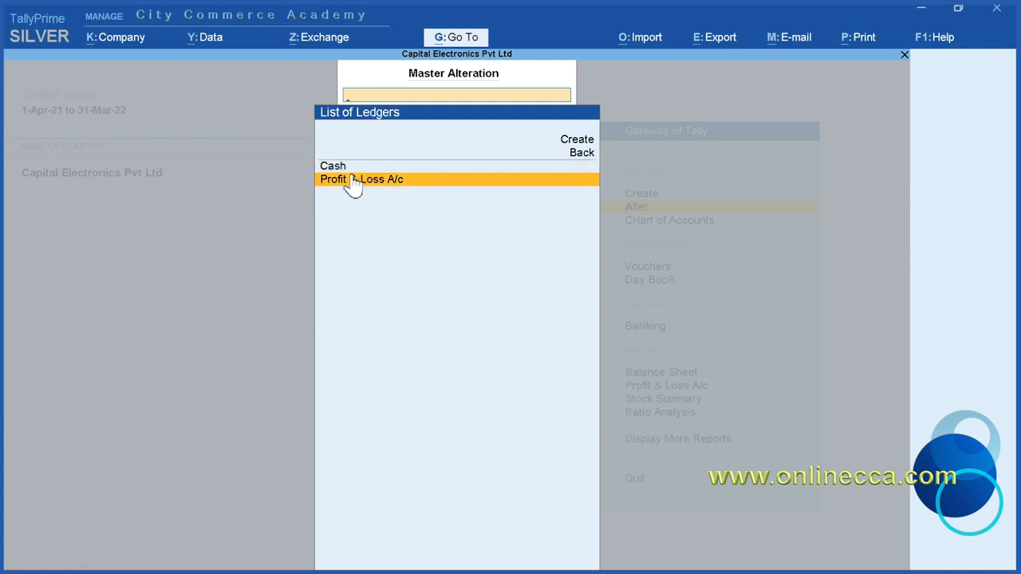
key("Up")
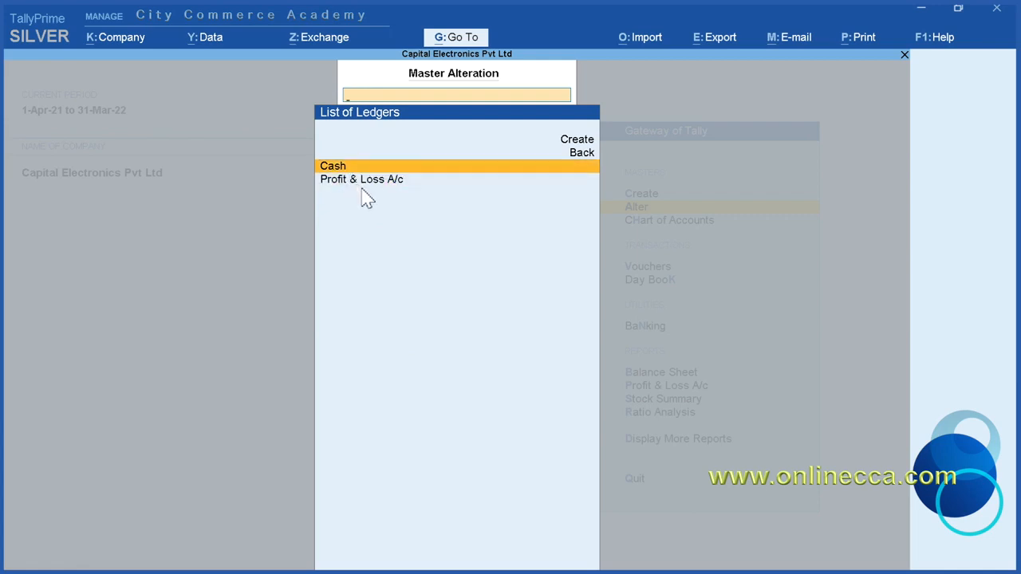
key("Down")
key("Up")
key("Down")
key("Up")
key("Down")
key("Escape")
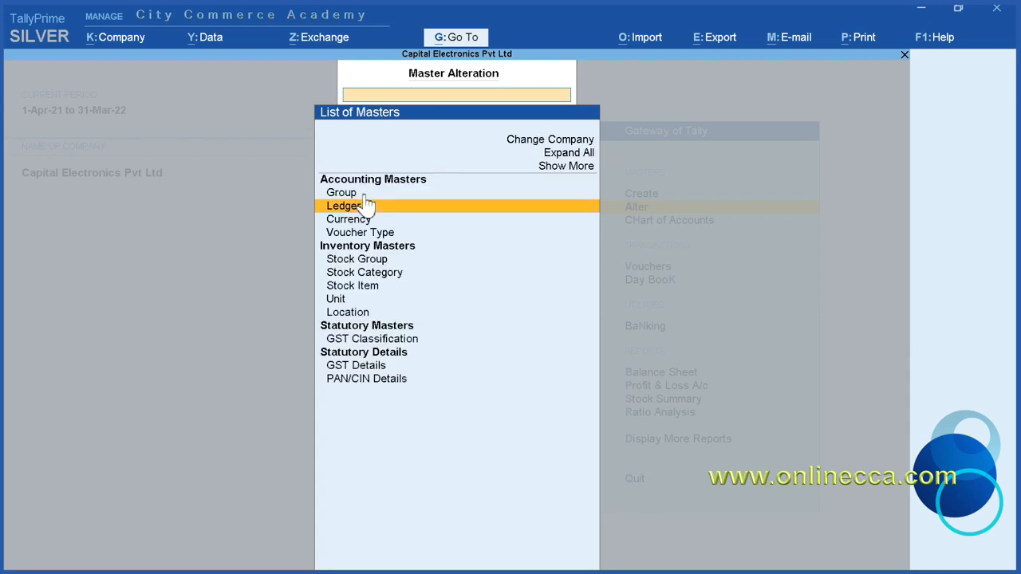
Step: Look through the predefined account groups available for alteration from start to end and return to the list of masters
key("Up")
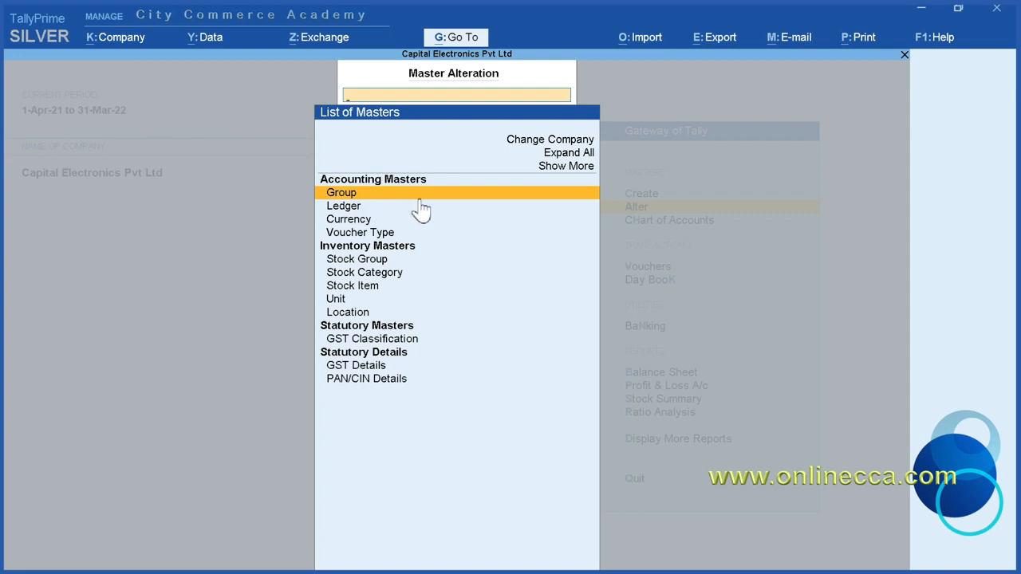
left_click(477, 197)
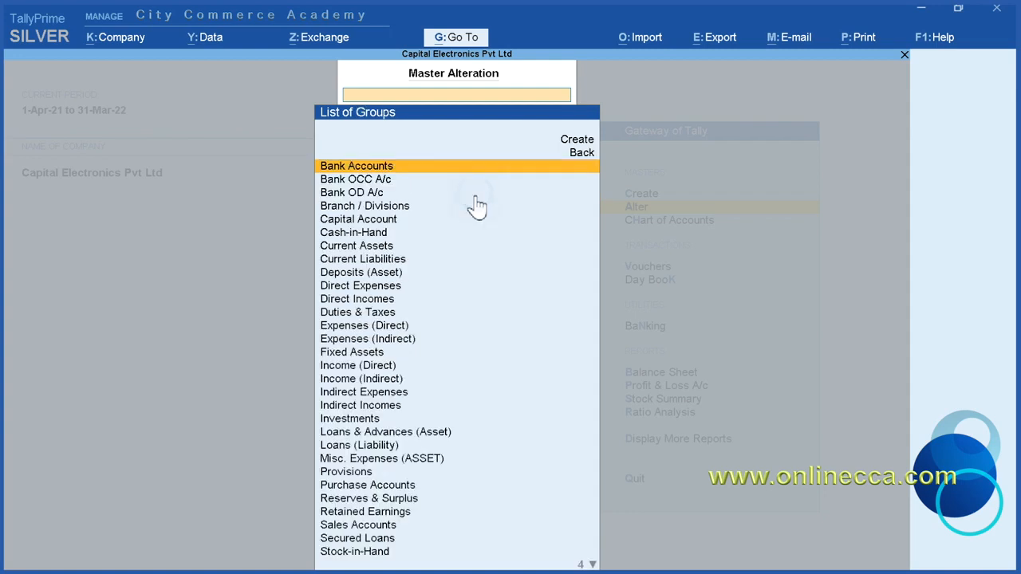
key("Down")
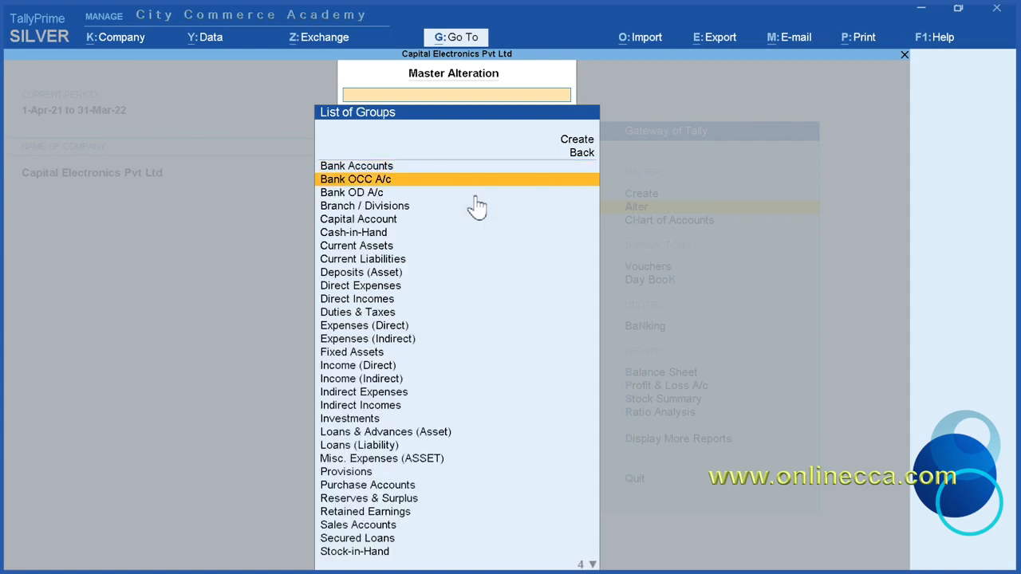
key("Down")
key("Down")
key("Down")
key("Down")
key("Down")
key("Down")
key("Down")
key("Down")
key("Down")
key("Down")
key("Down")
key("Down")
key("Down")
key("Down")
key("Down")
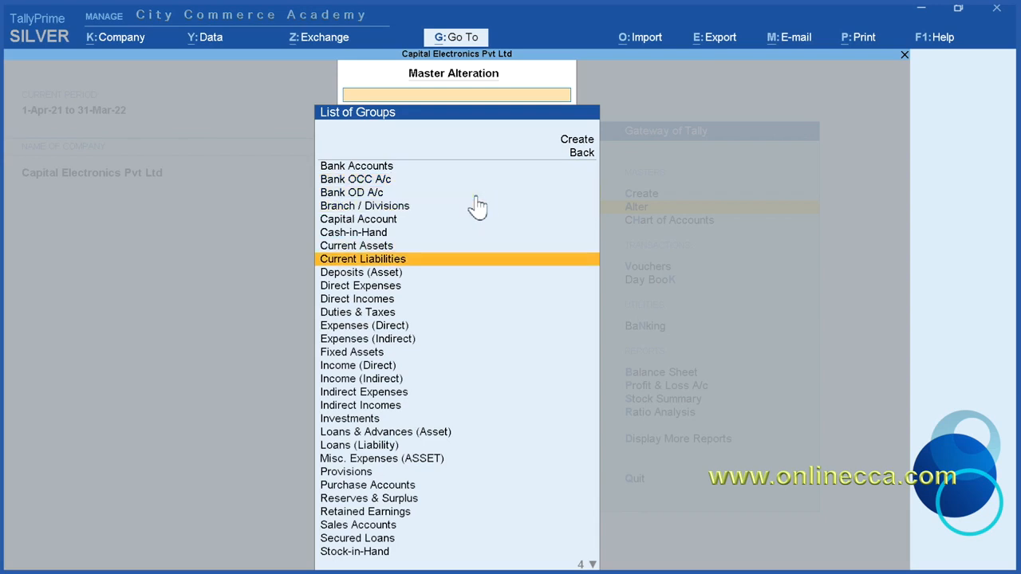
key("Down")
key("Down")
key("Down")
key("Down")
key("Down")
key("Down")
key("Down")
key("Down")
key("Down")
key("Down")
key("Down")
key("Down")
key("Down")
key("Down")
key("Down")
key("Down")
key("Down")
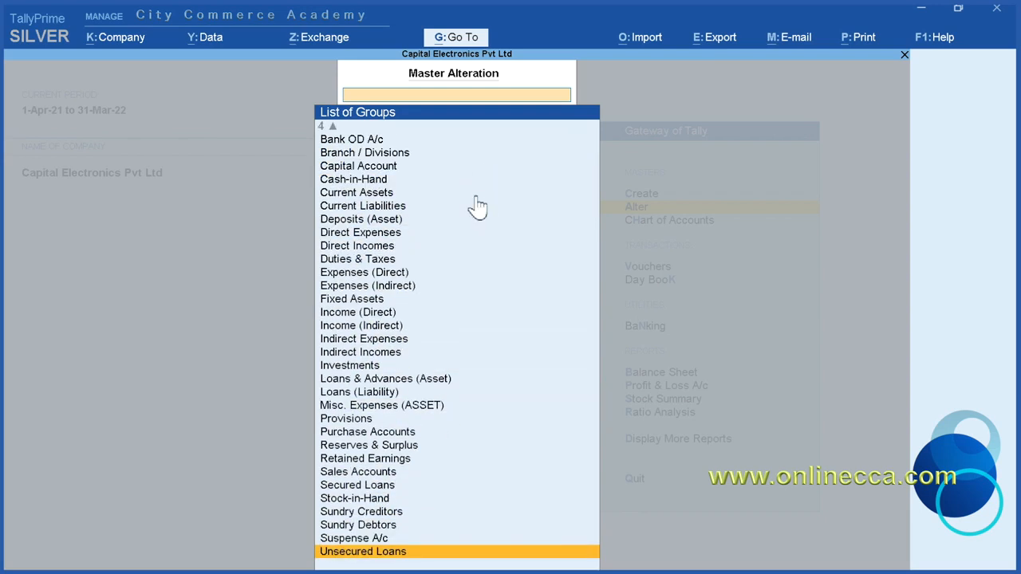
key("Up")
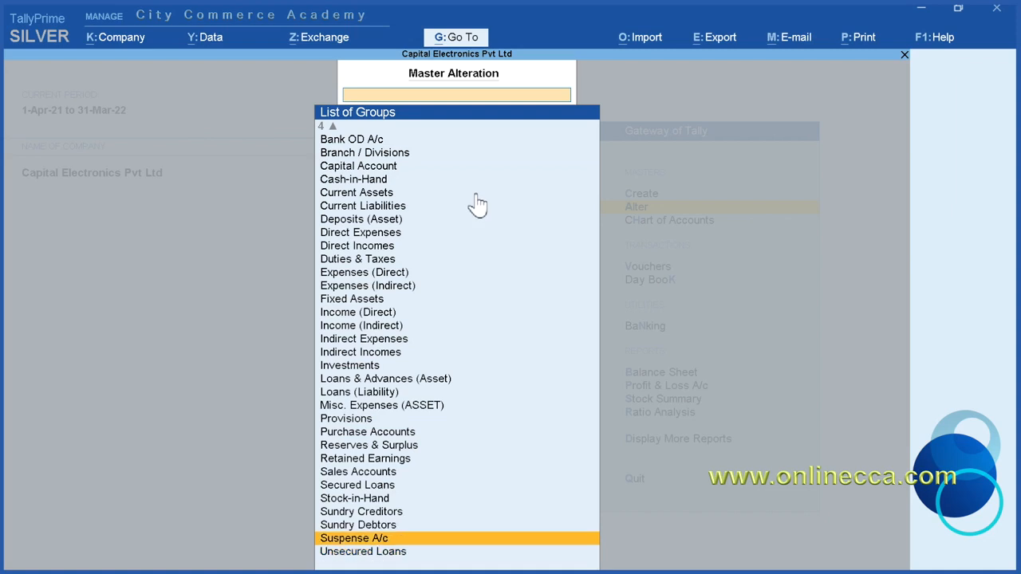
key("Up")
key("Up")
key("Up")
key("Up")
key("Up")
key("Up")
key("Up")
key("Up")
key("Up")
key("Up")
key("Up")
key("Up")
key("Up")
key("Up")
key("Up")
key("Up")
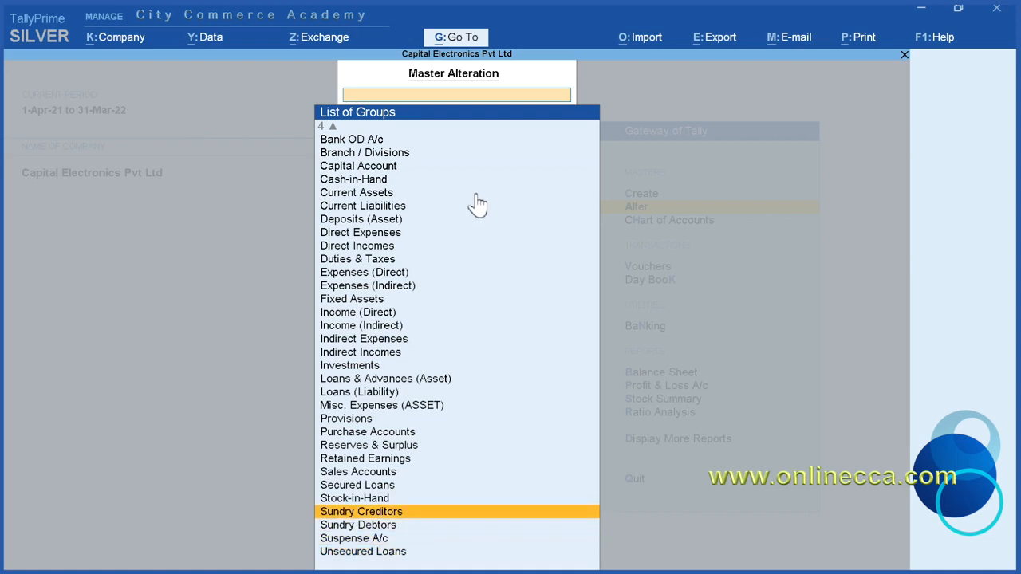
key("Up")
key("Up")
key("Up")
key("Up")
key("Up")
key("Up")
key("Up")
key("Up")
key("Up")
key("Up")
key("Up")
key("Up")
key("Up")
key("Up")
key("Up")
key("Up")
key("Up")
key("Up")
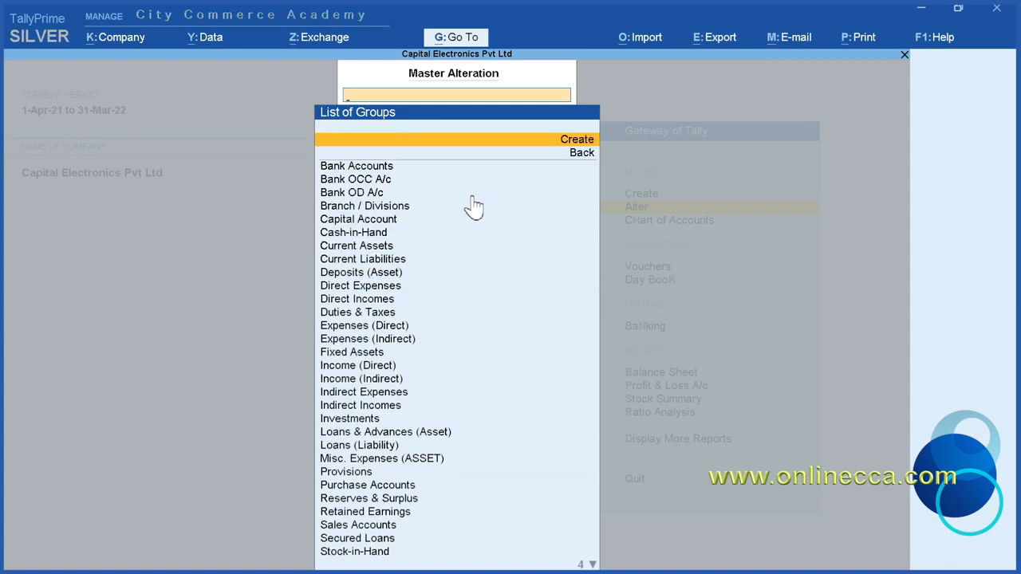
key("BackSpace")
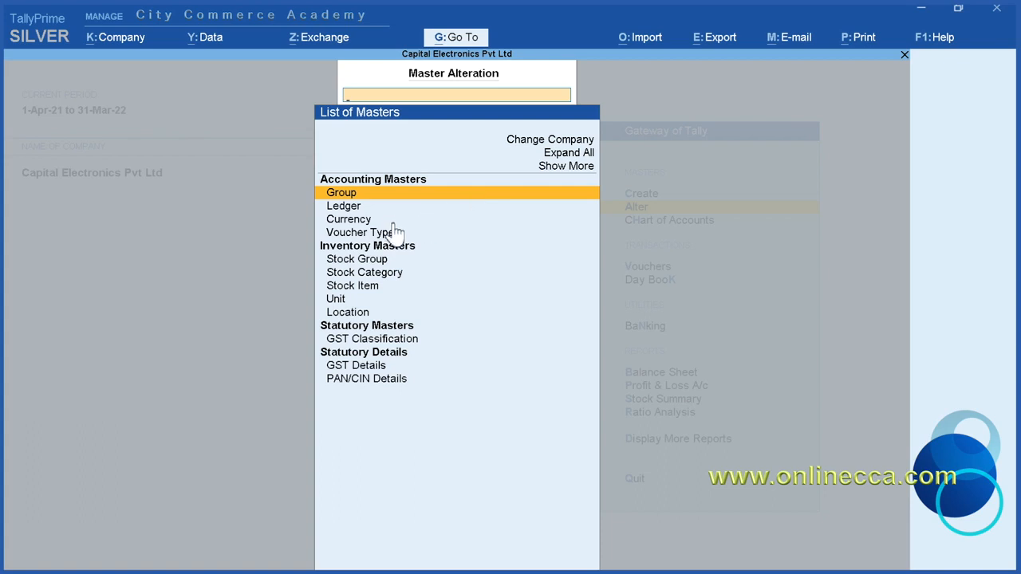
Step: Open the rupee (₹) currency master, review its symbol, formal name and decimal settings, and return to the list of masters
left_click(436, 222)
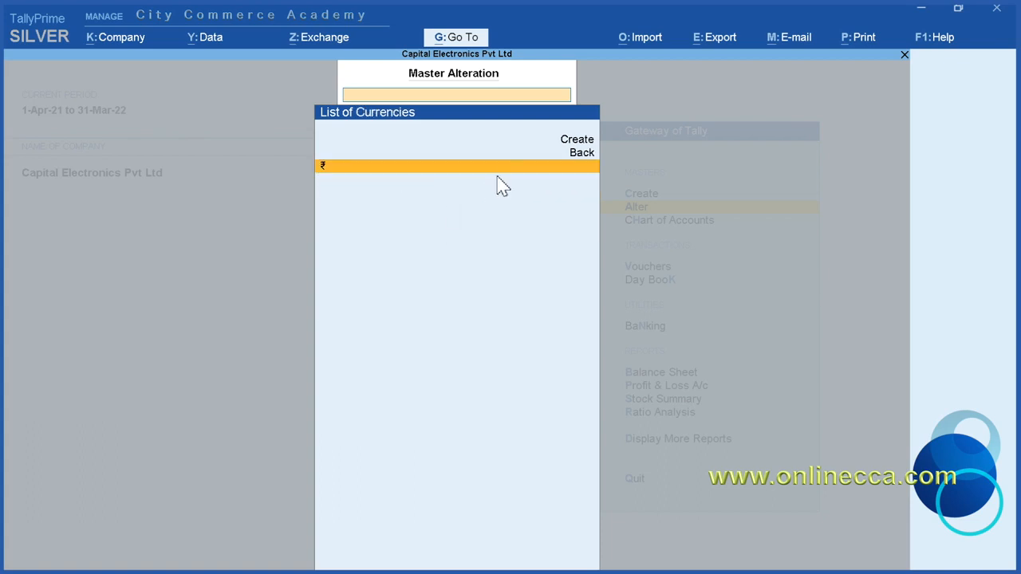
left_click(436, 167)
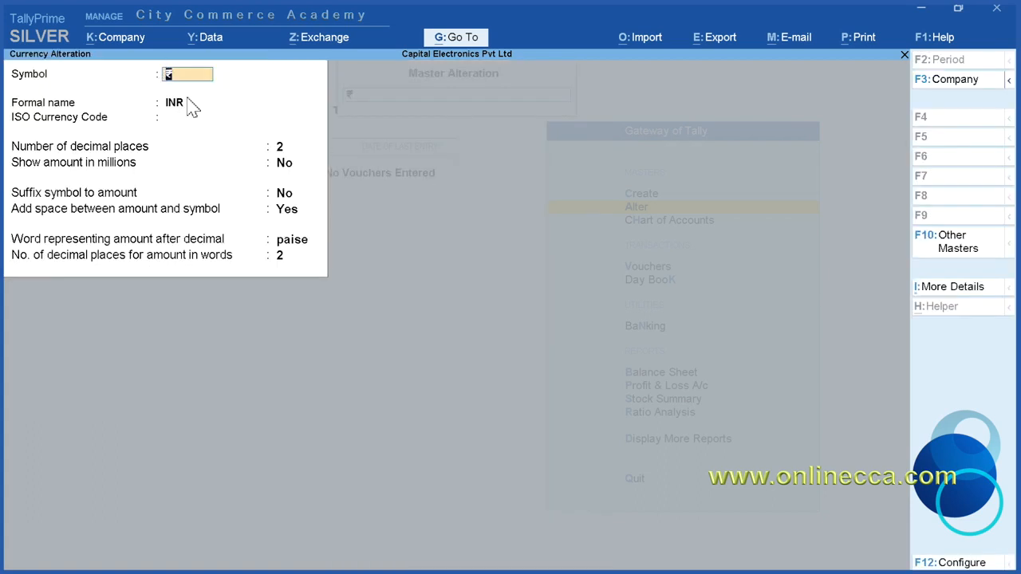
left_click(263, 234)
key("Escape")
key("y")
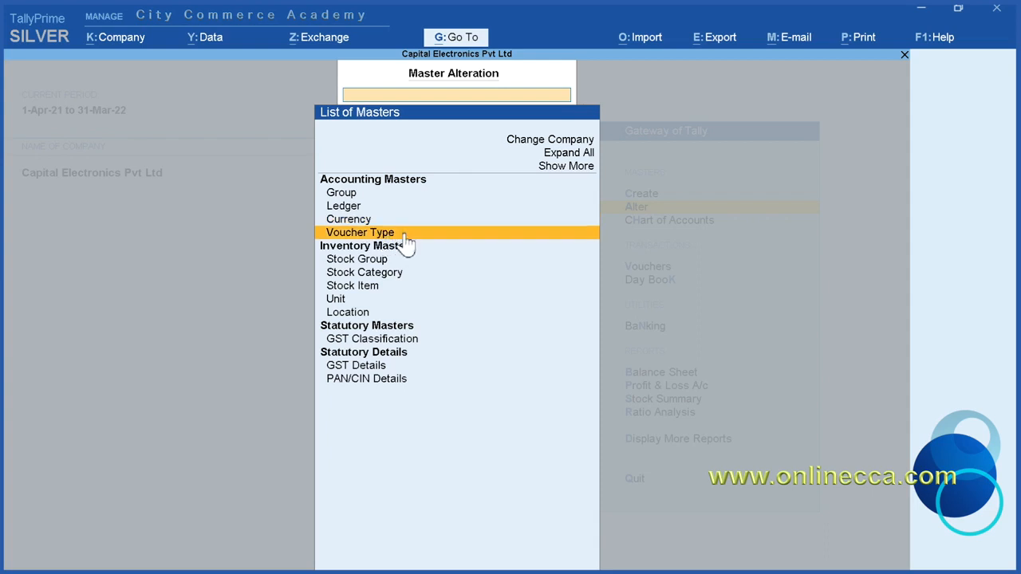
Step: Examine the Journal voucher type's settings and look through the predefined voucher types, then return to the list of masters
left_click(443, 236)
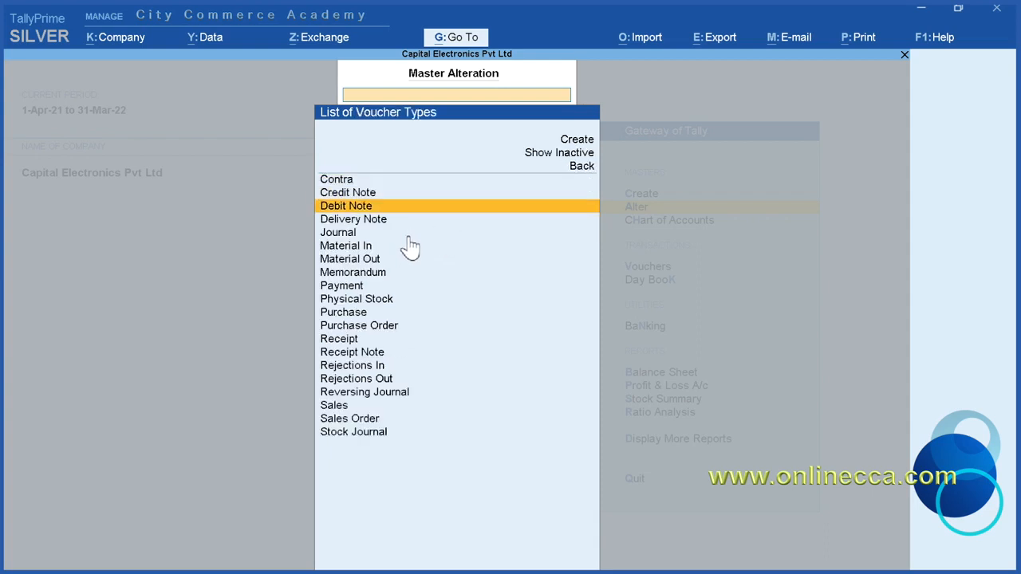
left_click(409, 239)
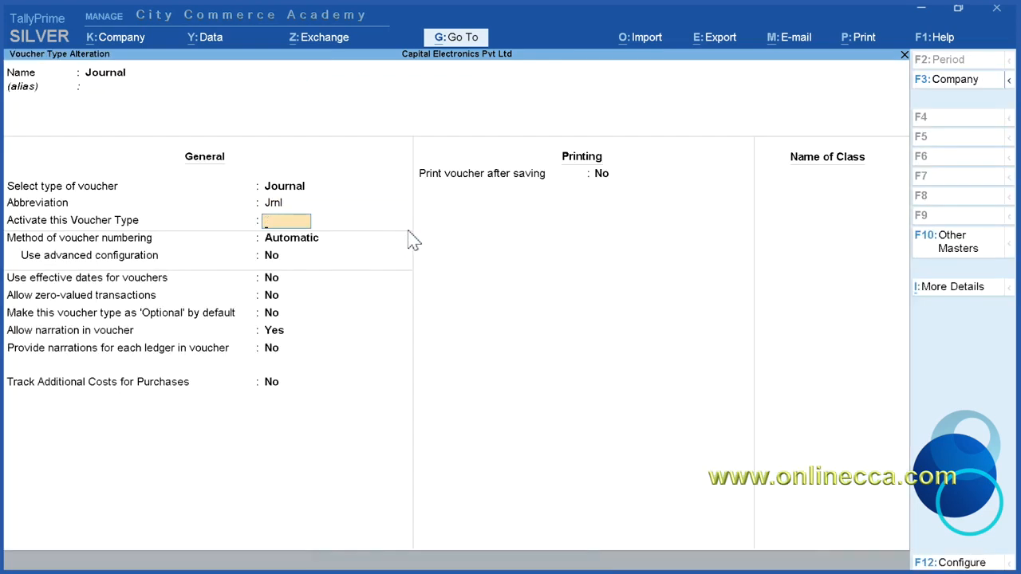
key("Escape")
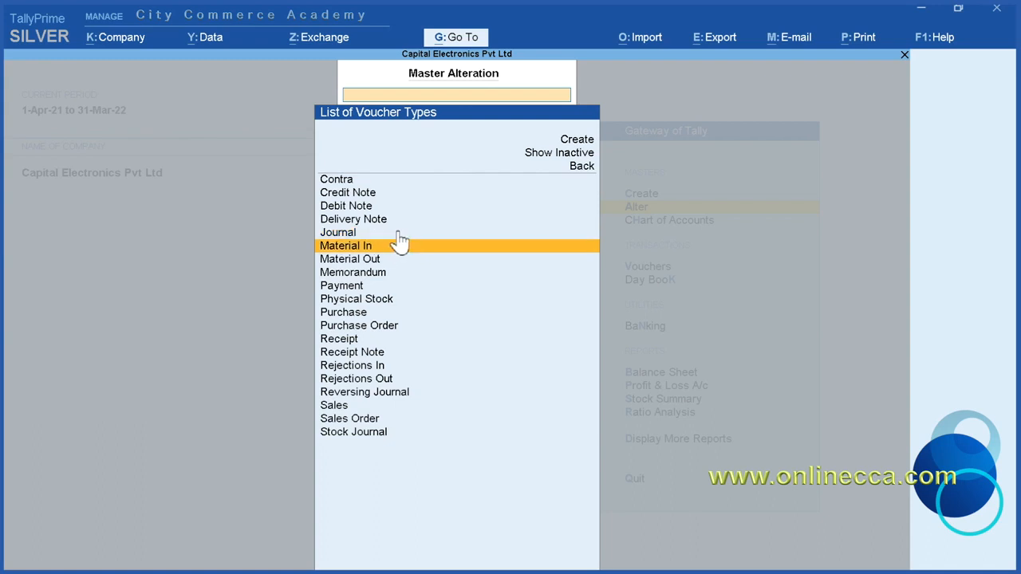
scroll(453, 437, "down", 4)
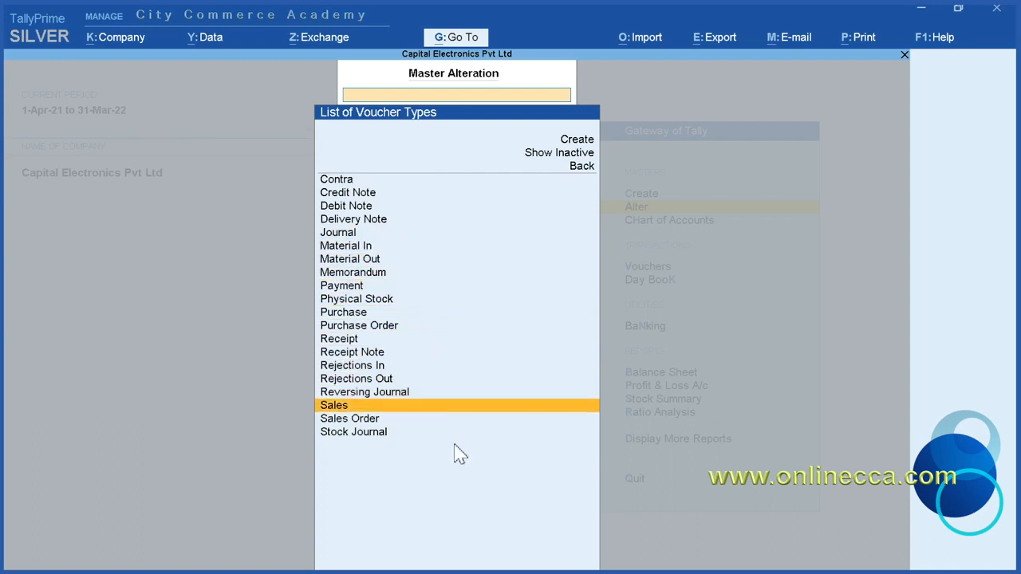
scroll(441, 431, "up", 3)
scroll(442, 438, "up", 13)
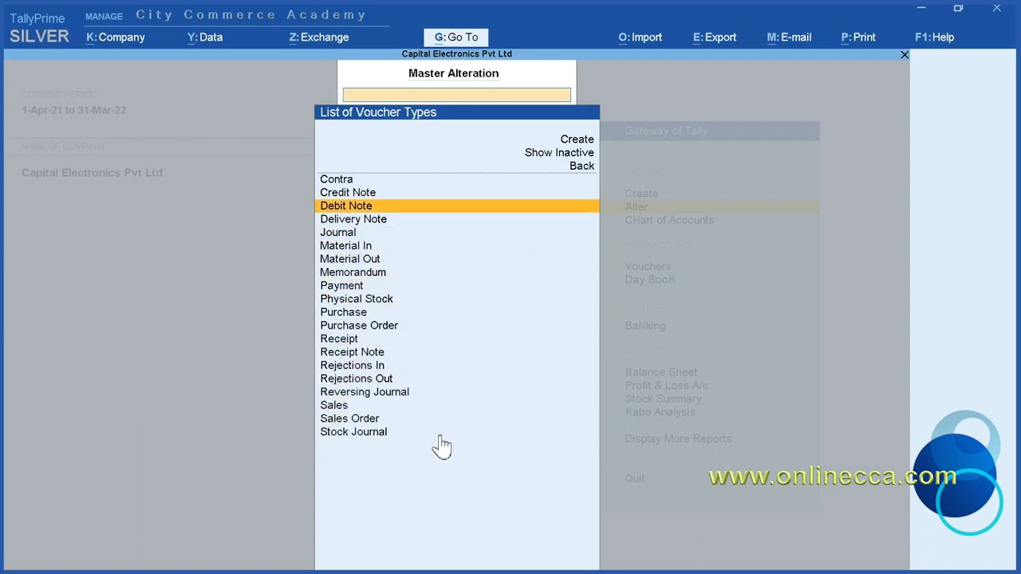
key("Escape")
Step: Check the stock group, stock category and stock item masters available for alteration
scroll(429, 407, "down", 1)
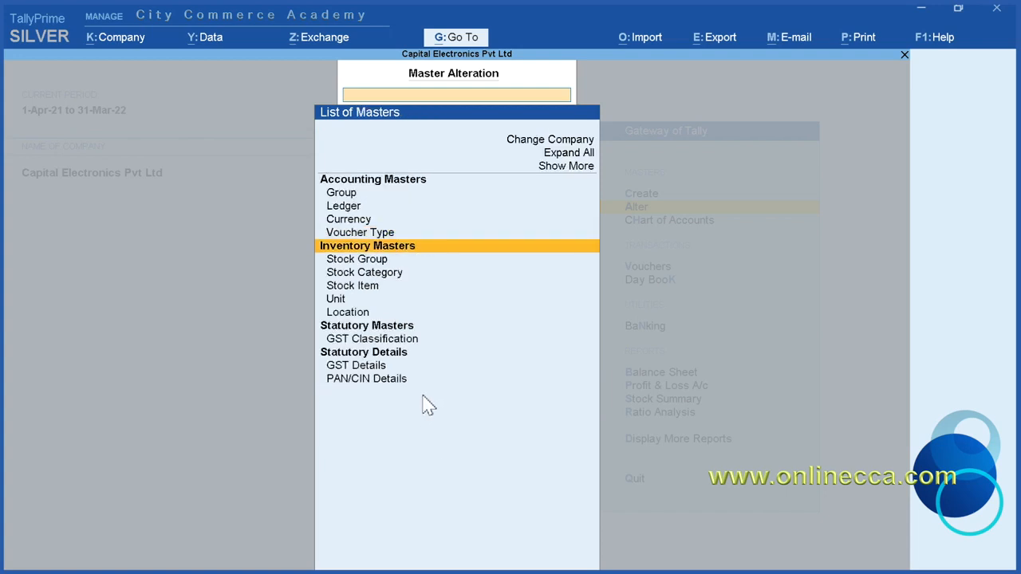
left_click(384, 262)
key("Escape")
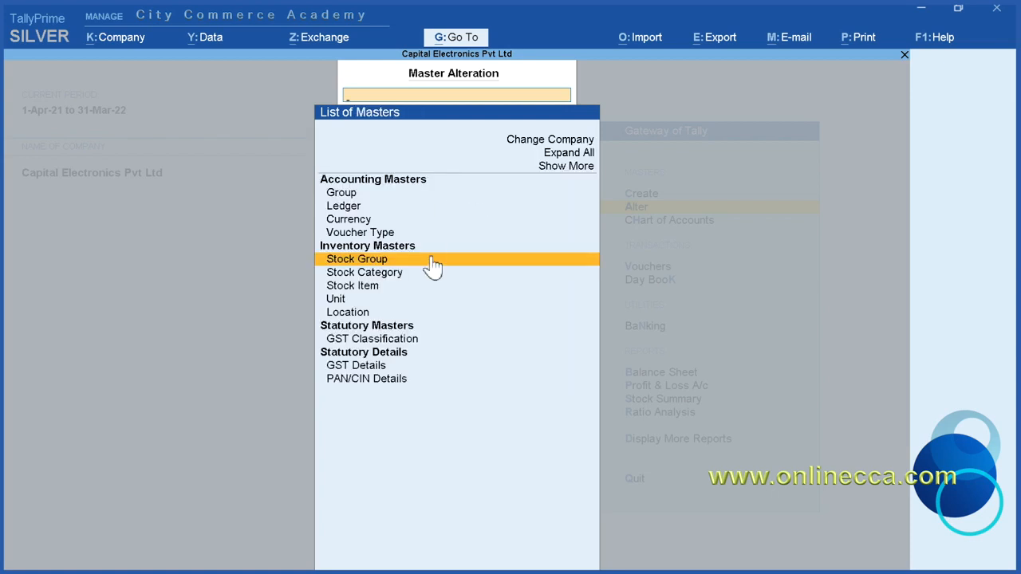
left_click(403, 275)
key("Escape")
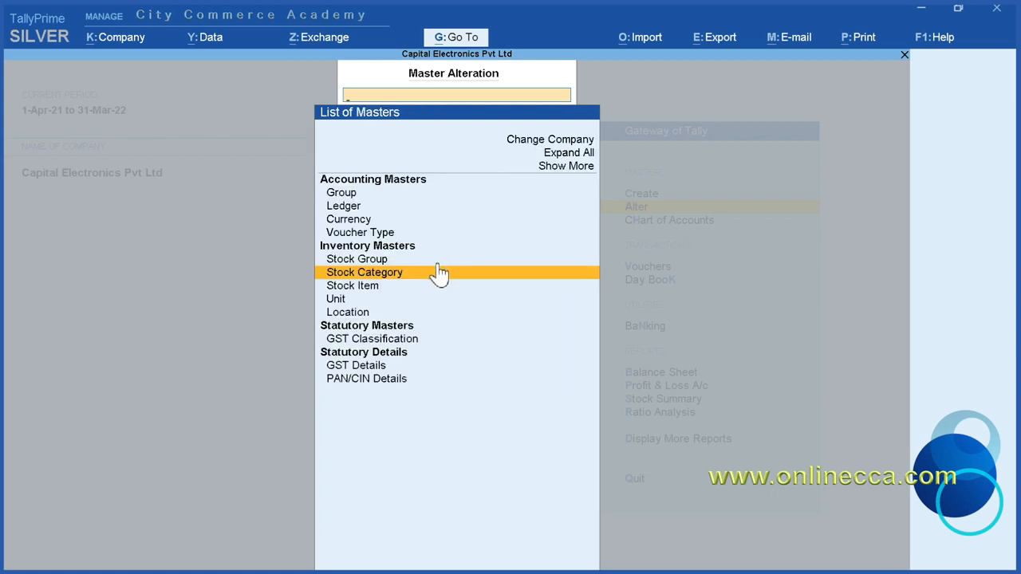
left_click(431, 286)
key("Escape")
Step: Check the unit and location masters available for alteration
key("Down")
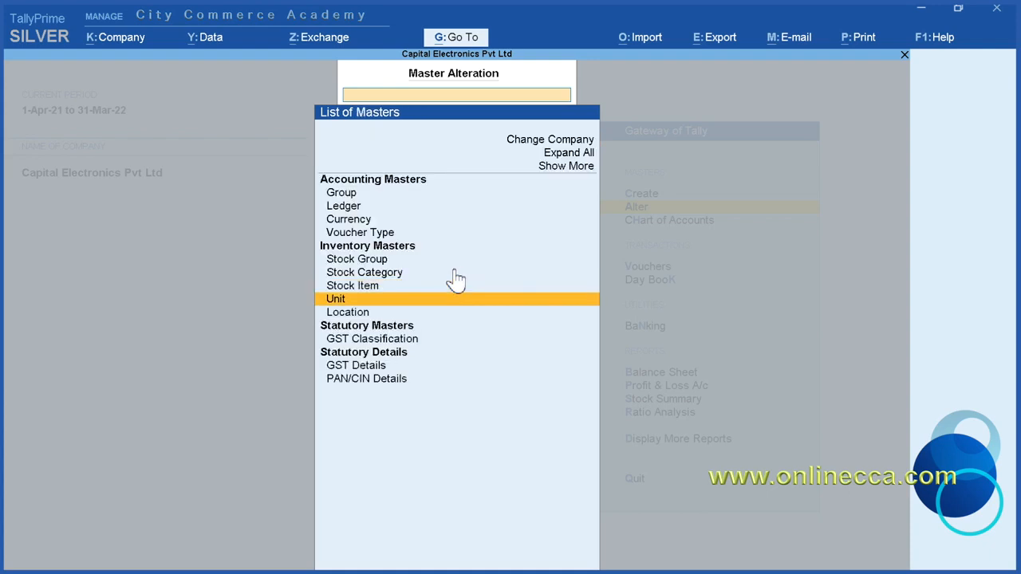
key("Return")
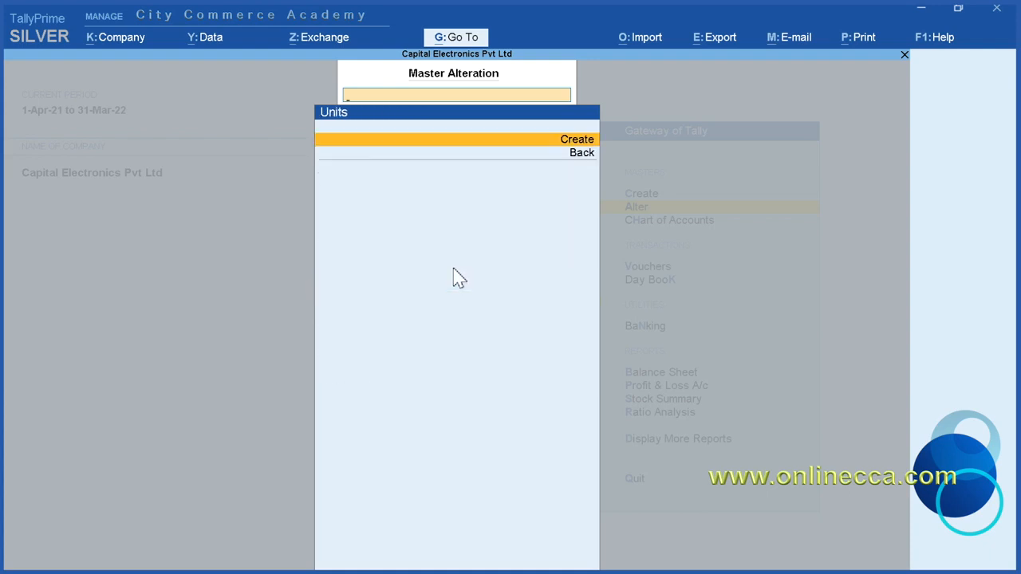
key("Escape")
key("Down")
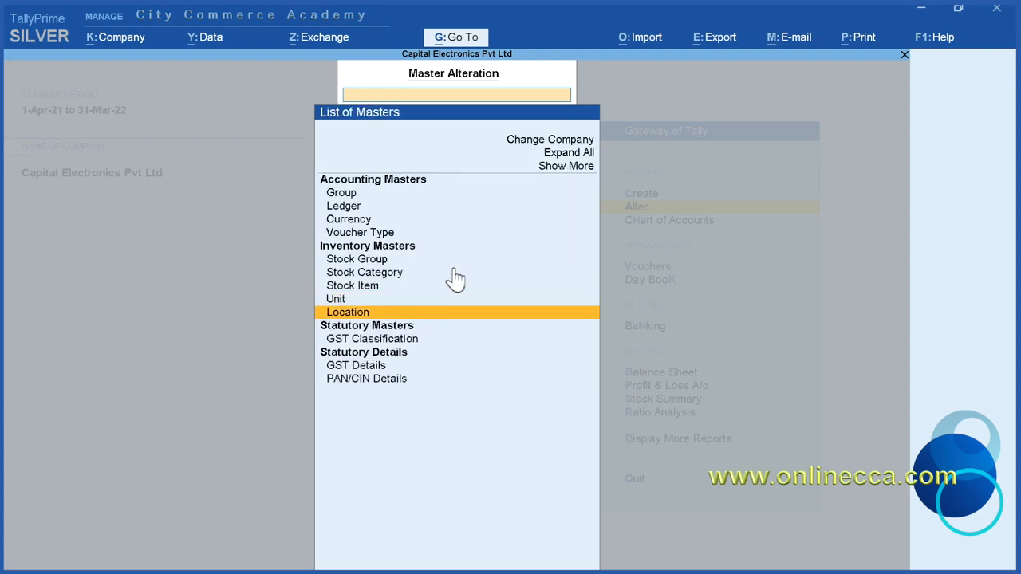
key("Return")
key("Escape")
Step: Check the GST classifications available for alteration and leave master alteration for the Gateway of Tally
key("Down")
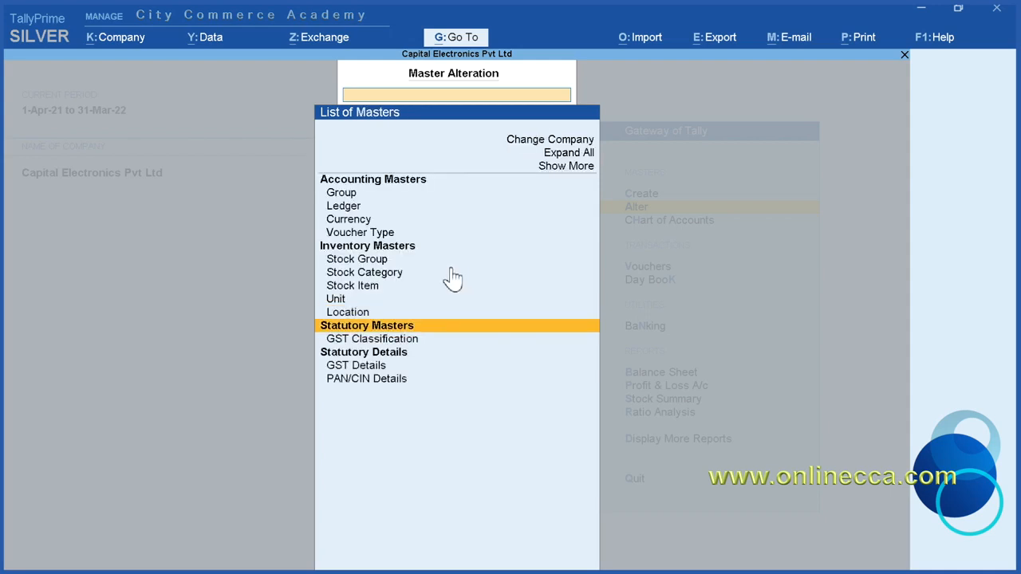
key("Down")
key("Return")
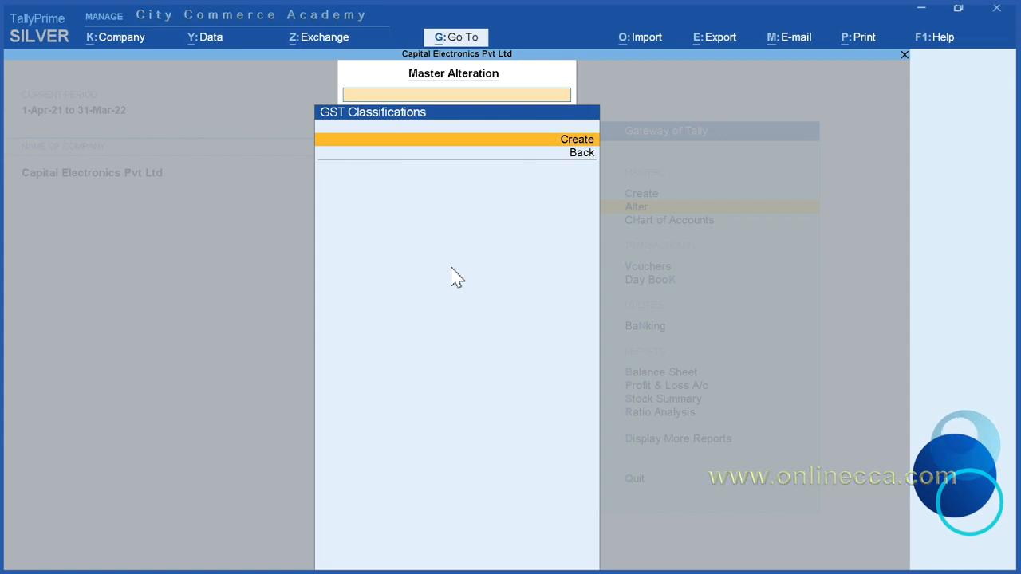
key("Escape")
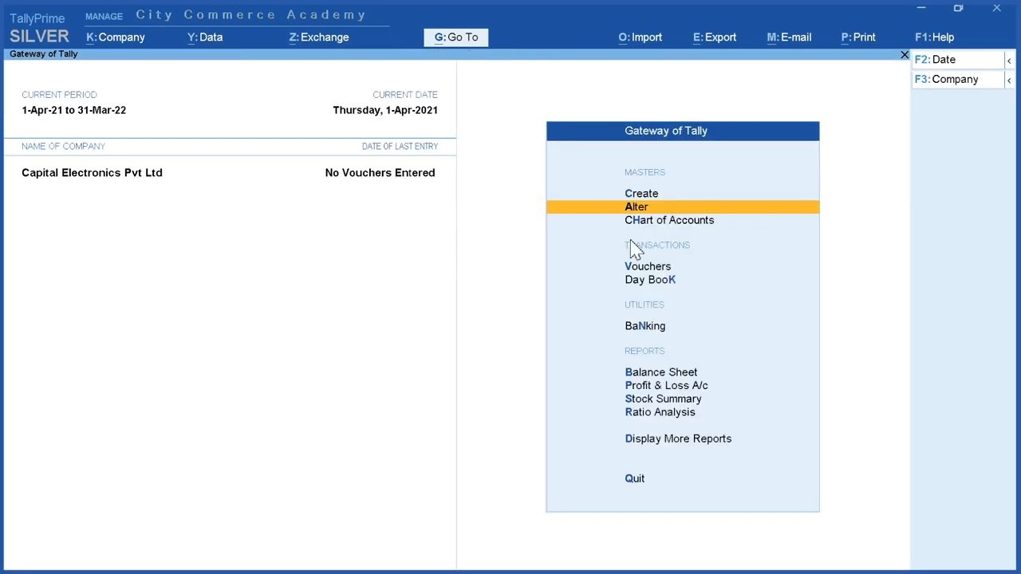
Step: Open the Chart of Accounts and view its list of groups and its list of ledgers, including Cash
left_click(675, 231)
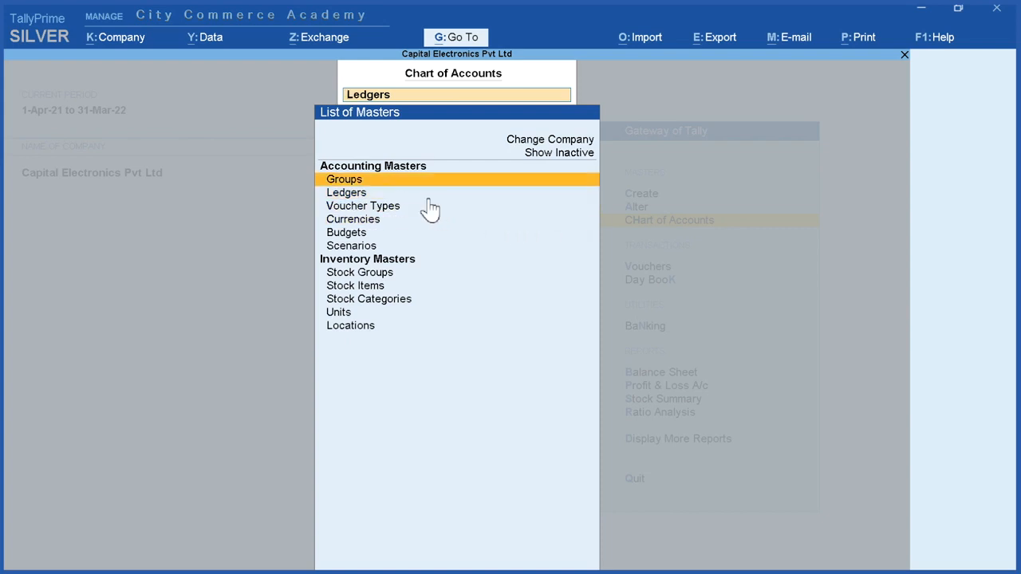
left_click(373, 181)
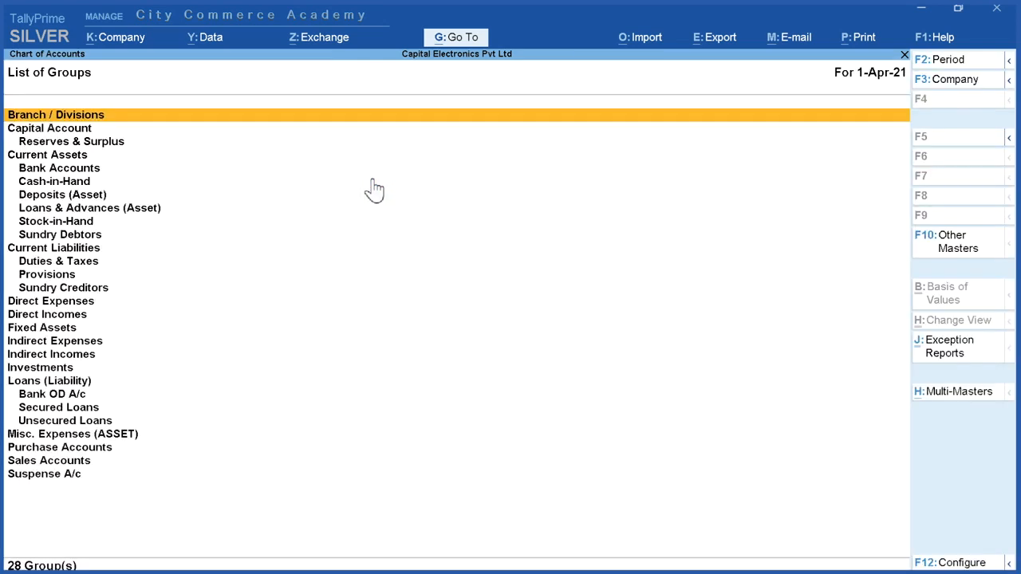
key("Escape")
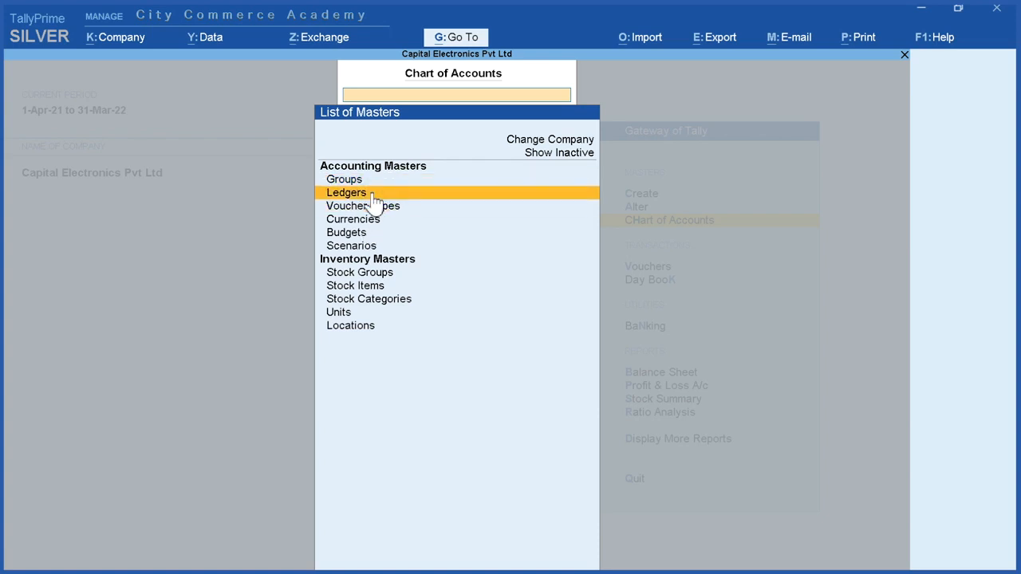
left_click(374, 193)
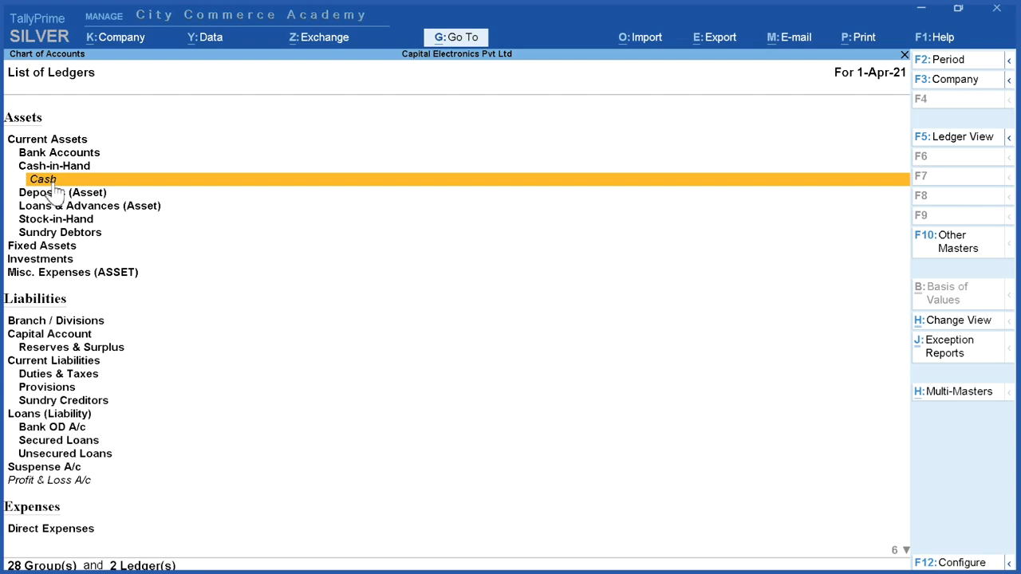
key("Escape")
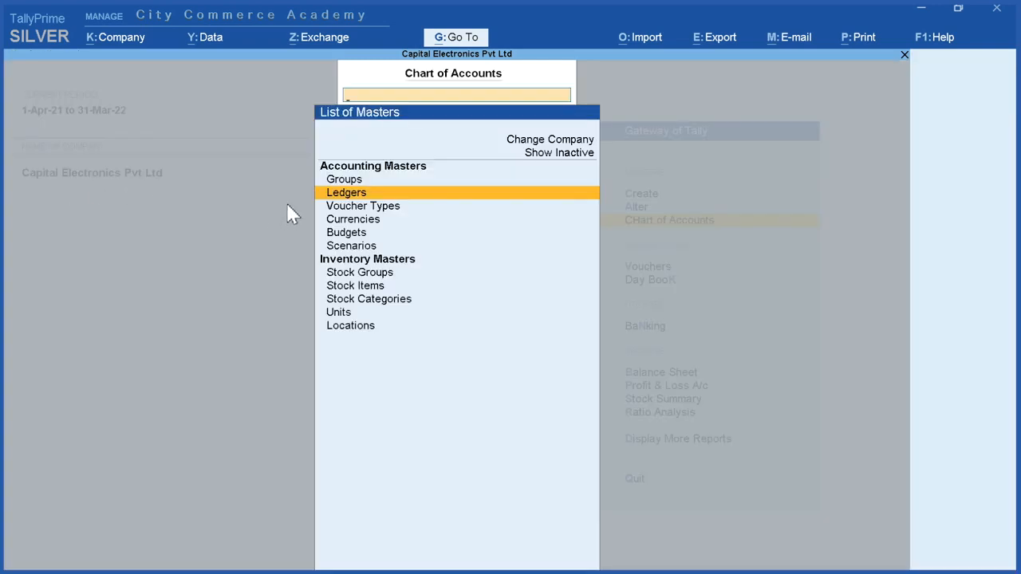
Step: View the list of voucher types in the Chart of Accounts and return to the Gateway of Tally
left_click(361, 208)
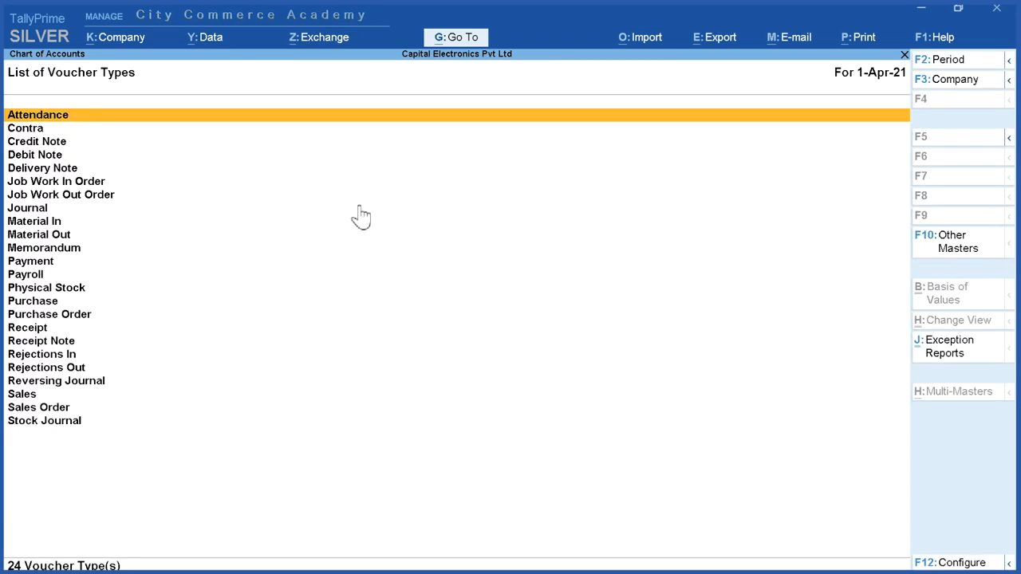
key("Escape")
key("Escape")
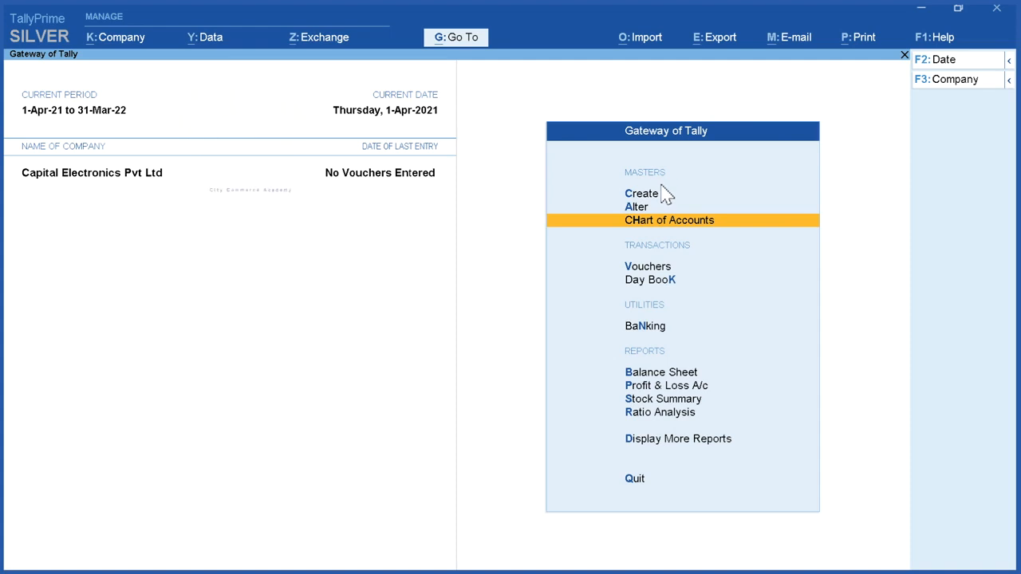
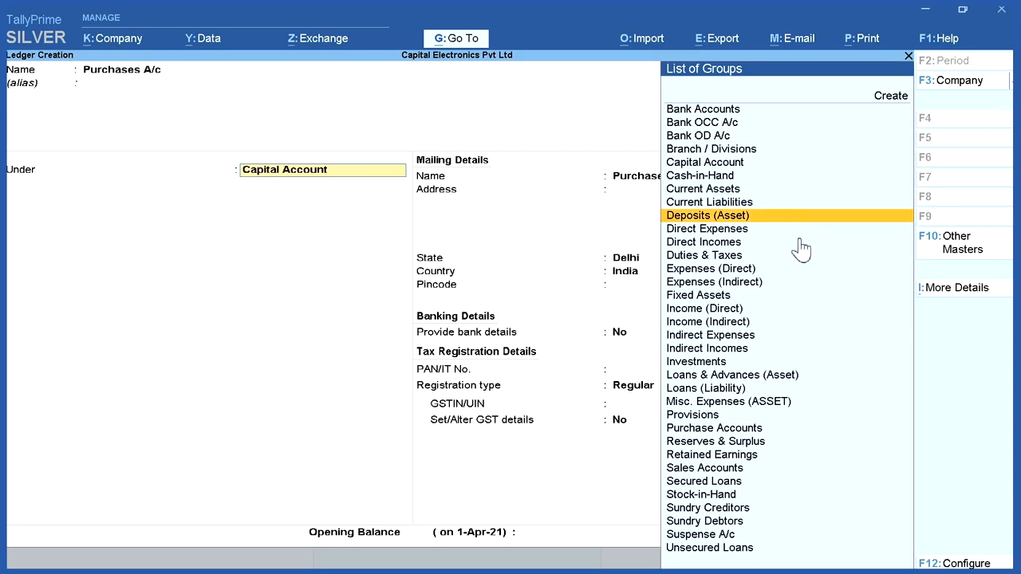
Step: Place the Purchases A/c ledger under the Purchase Accounts group and set its type of ledger to Not Applicable
key("Down")
key("Down")
key("Down")
key("Down")
key("Down")
key("Down")
key("Down")
key("Down")
key("Down")
key("Down")
key("Down")
key("Down")
key("Down")
key("Down")
key("Down")
key("Down")
key("Down")
key("Down")
key("Down")
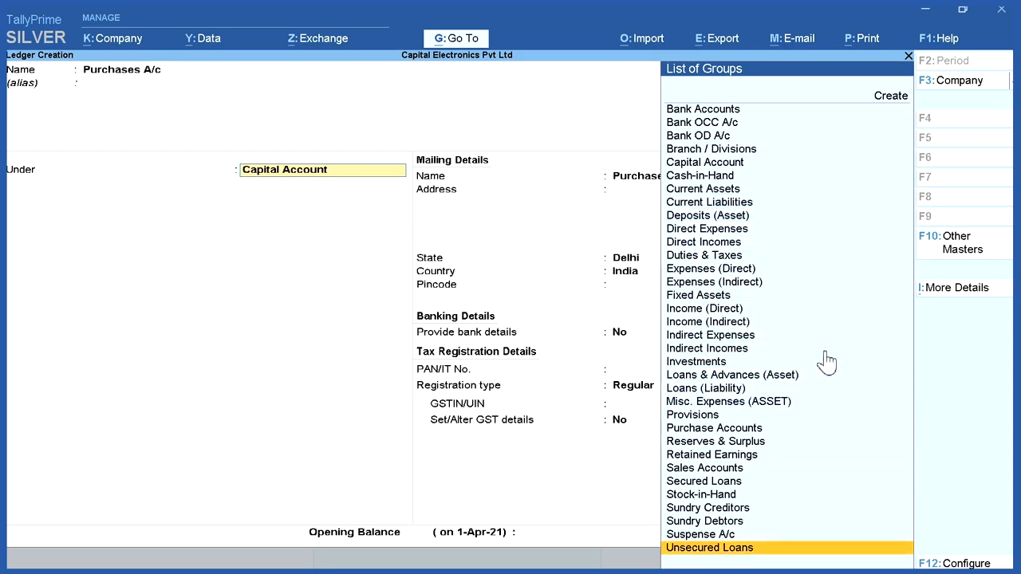
key("Up")
key("Up")
key("Up")
key("Up")
key("Up")
key("Up")
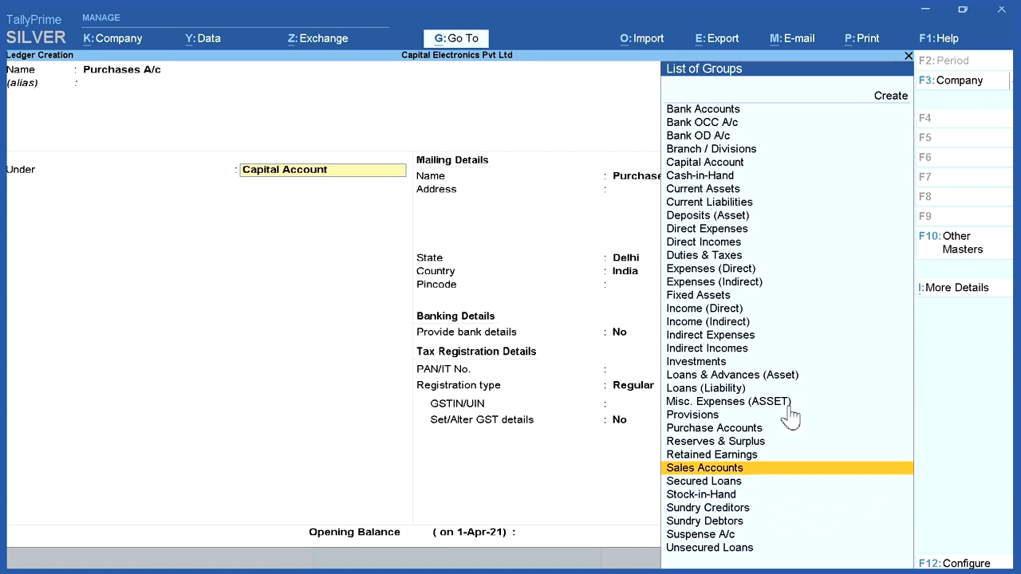
key("Up")
key("Up")
key("Up")
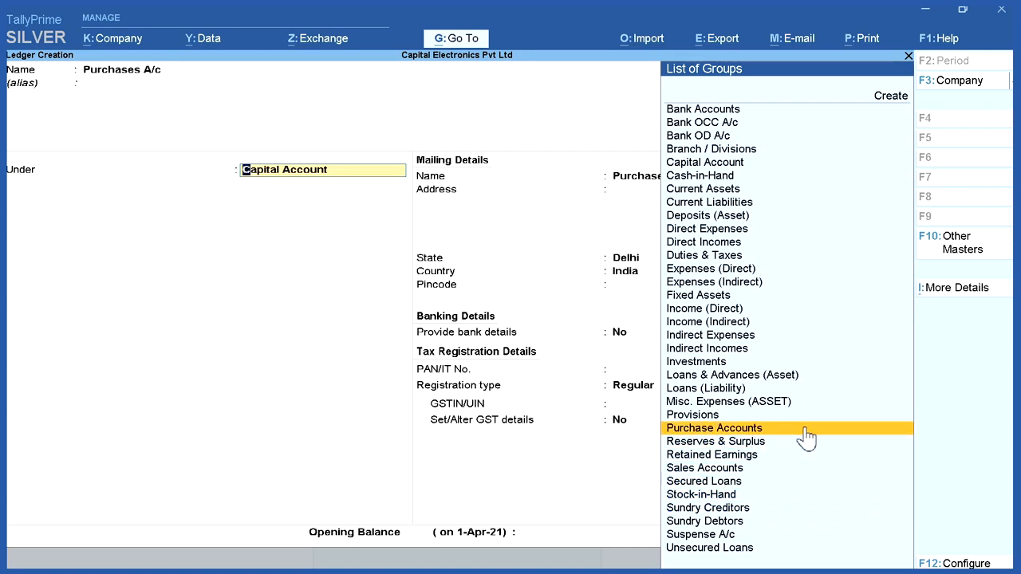
left_click(806, 431)
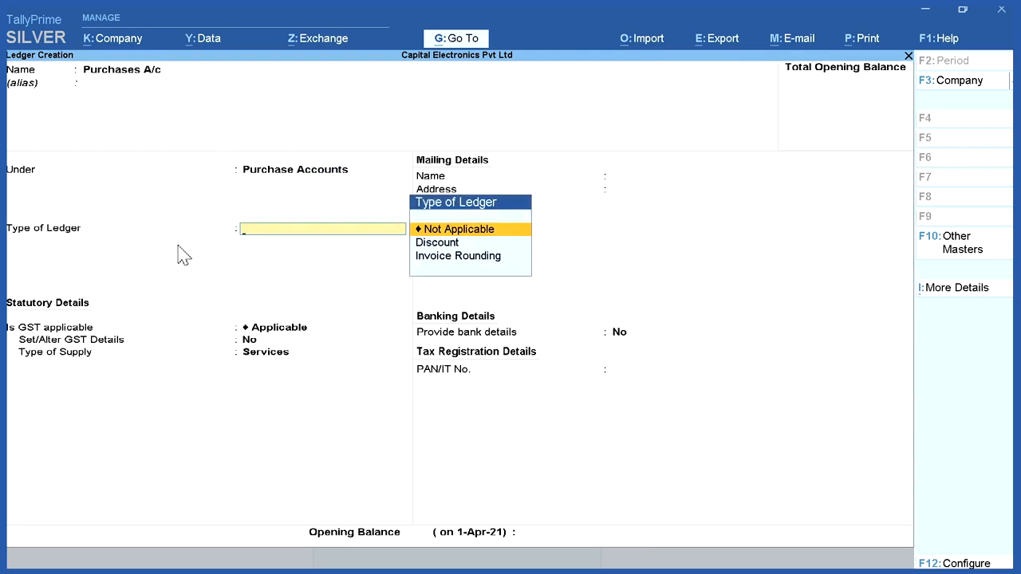
left_click(481, 231)
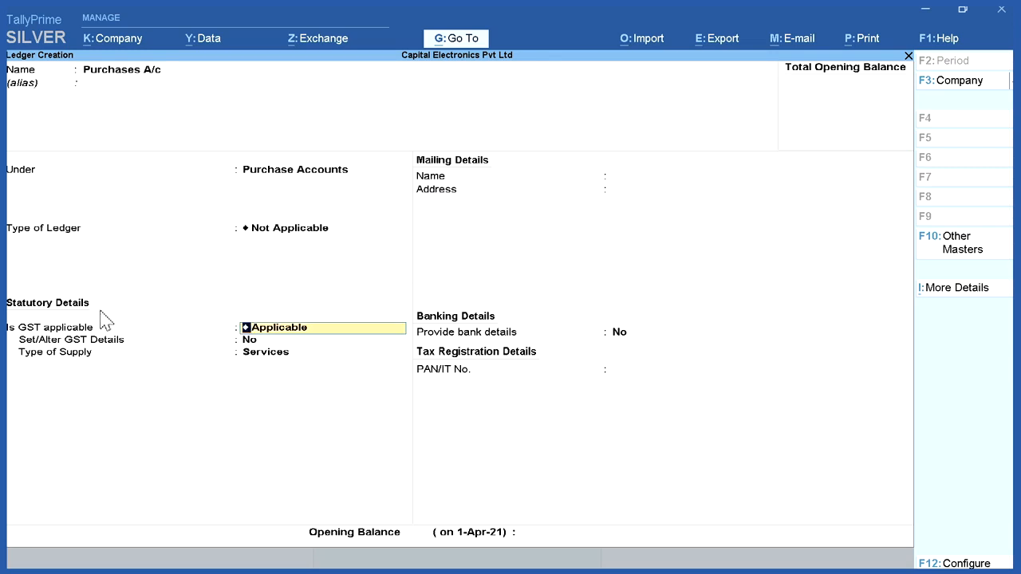
Step: Keep GST applicable without separate GST details, set the type of supply to Goods, and save the Purchases A/c ledger
left_click(325, 329)
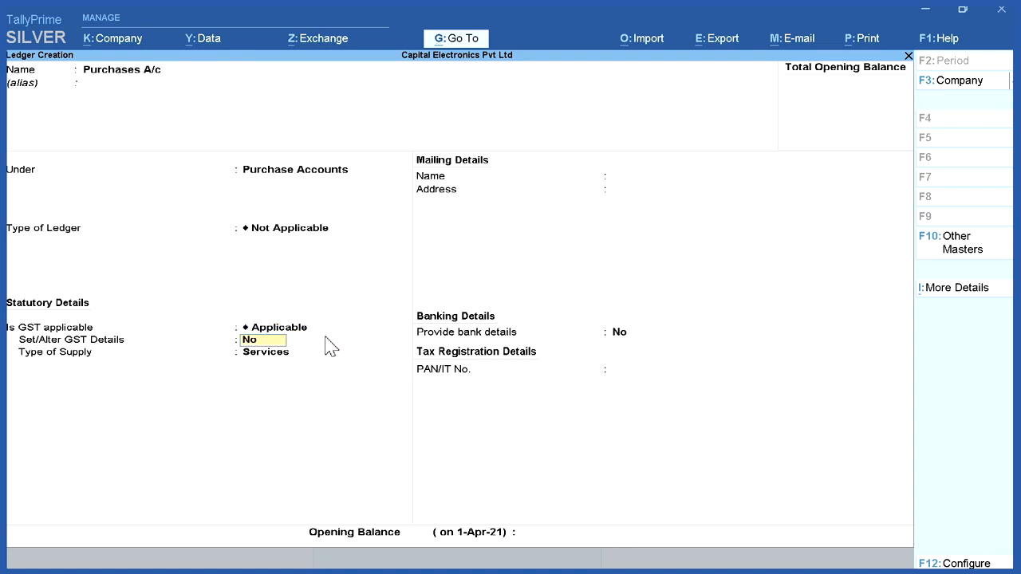
left_click(316, 355)
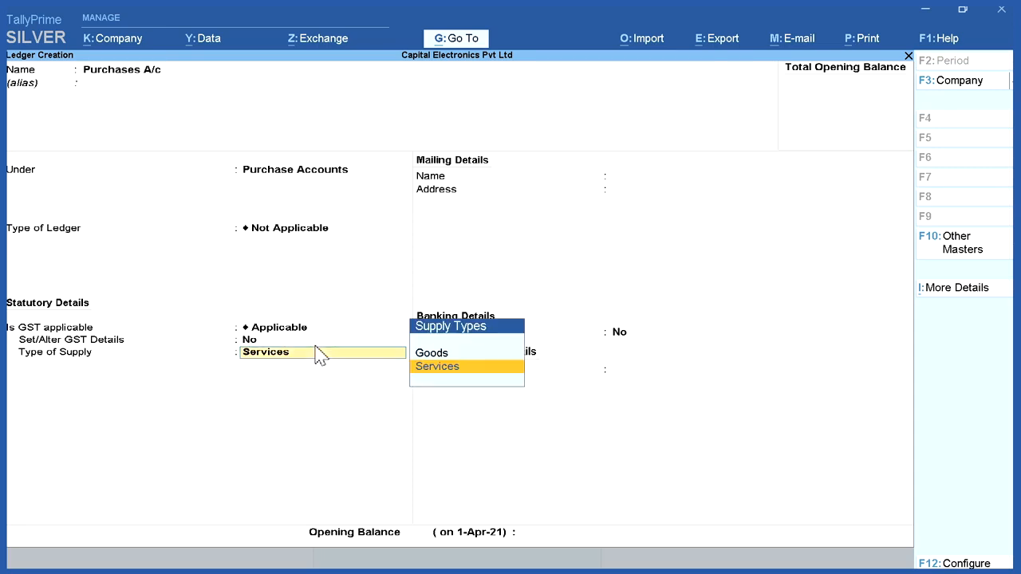
left_click(467, 358)
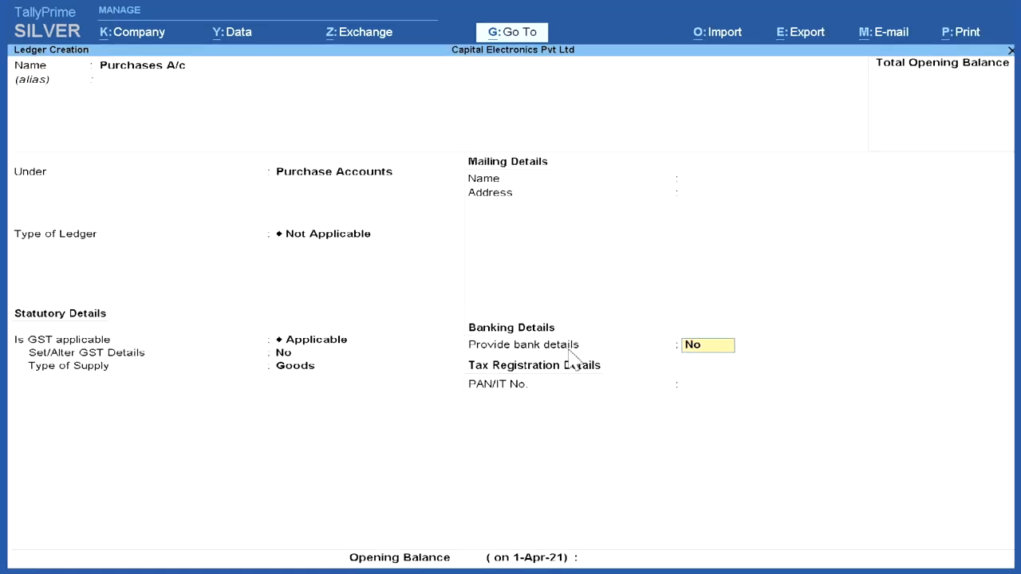
key("Return")
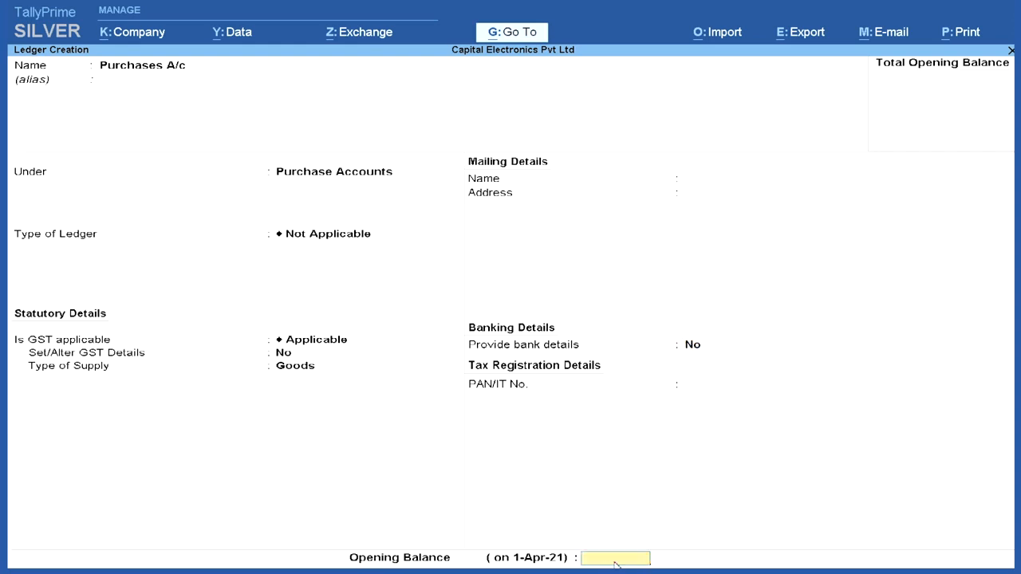
key("Return")
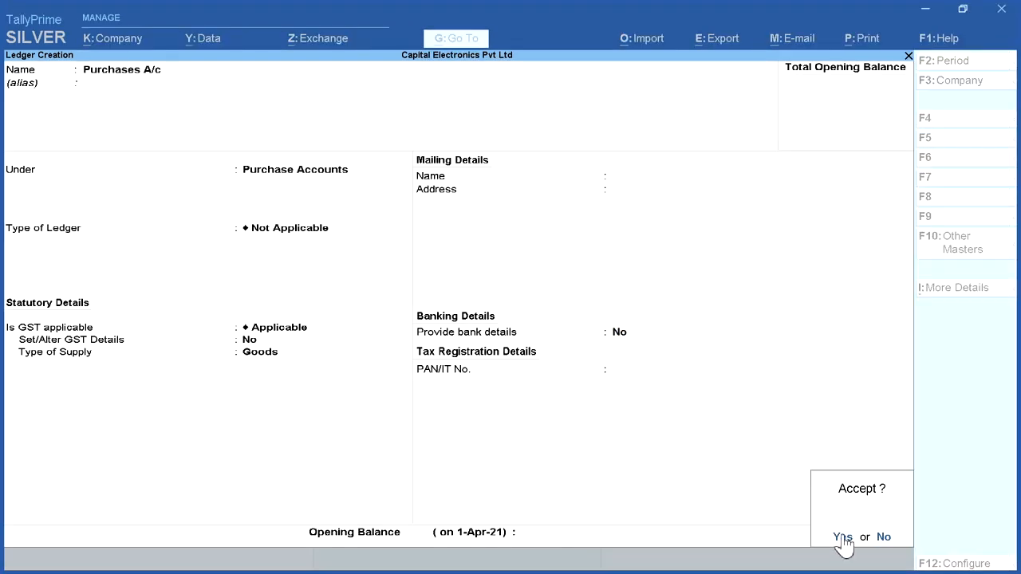
left_click(841, 539)
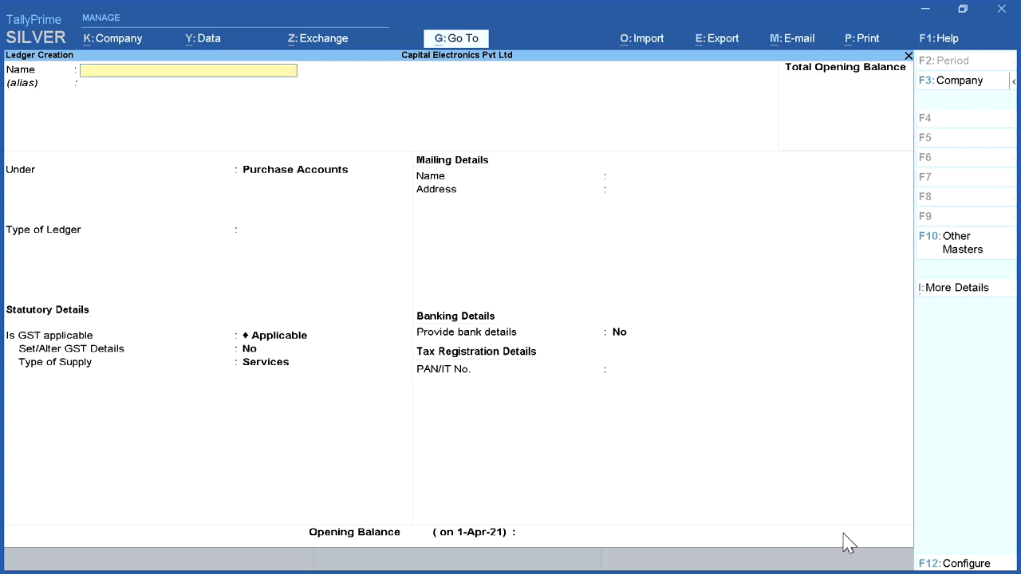
Step: Start a Delhi Computer Traders ledger under Sundry Creditors with bill-by-bill balances set to No
left_click(107, 70)
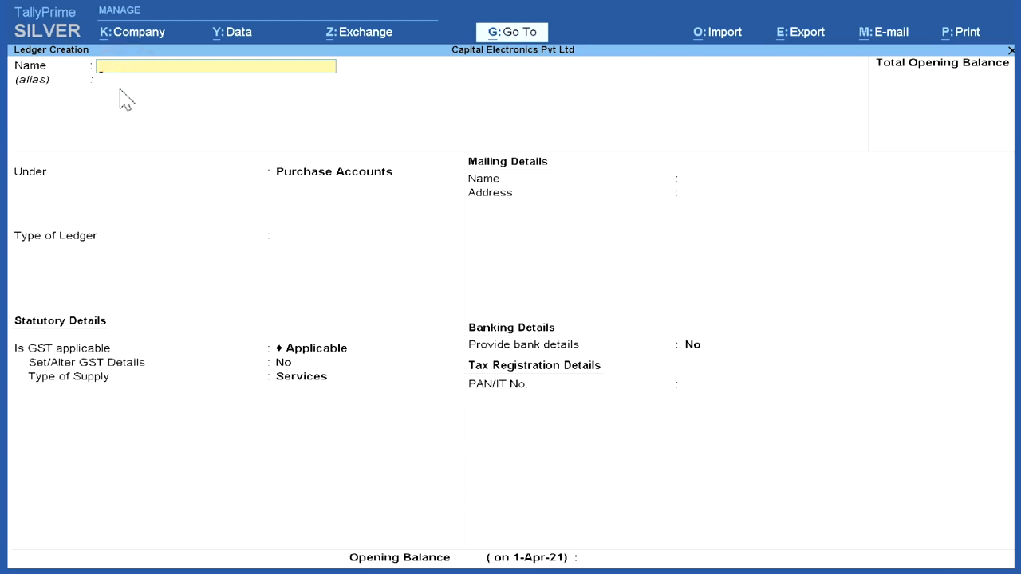
type("Delhi Computer")
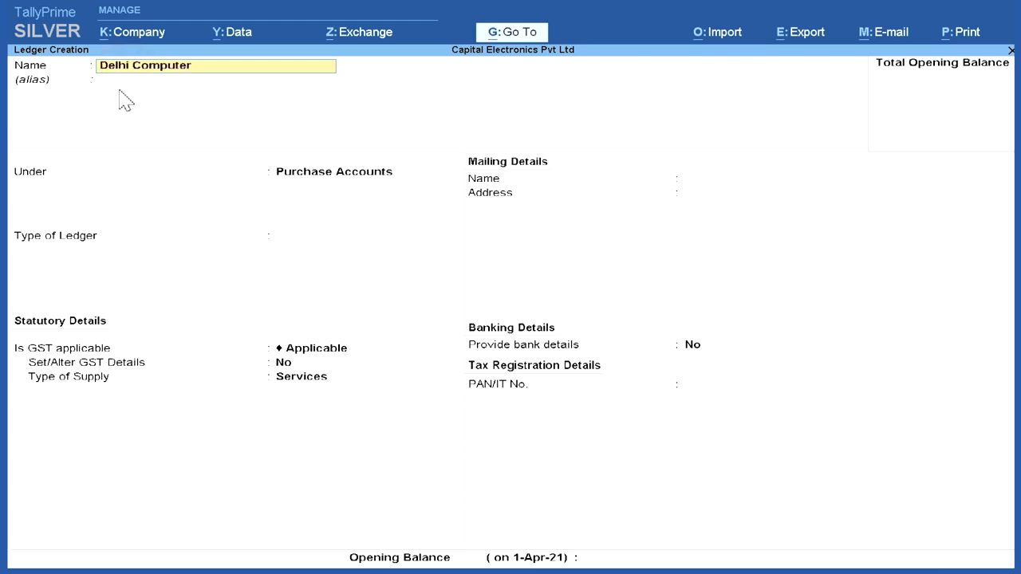
type(" Traders")
key("Return")
key("Return")
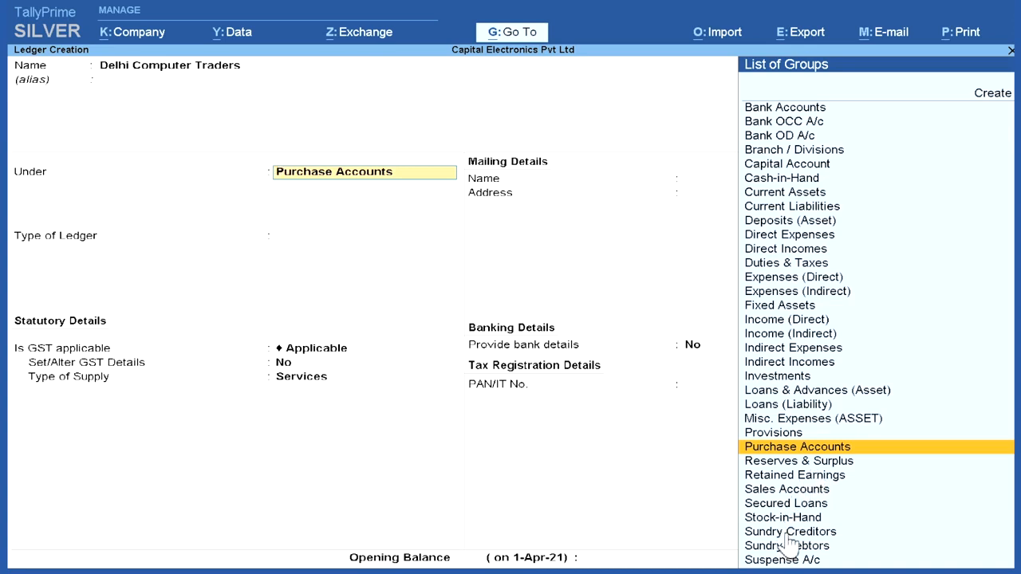
left_click(860, 534)
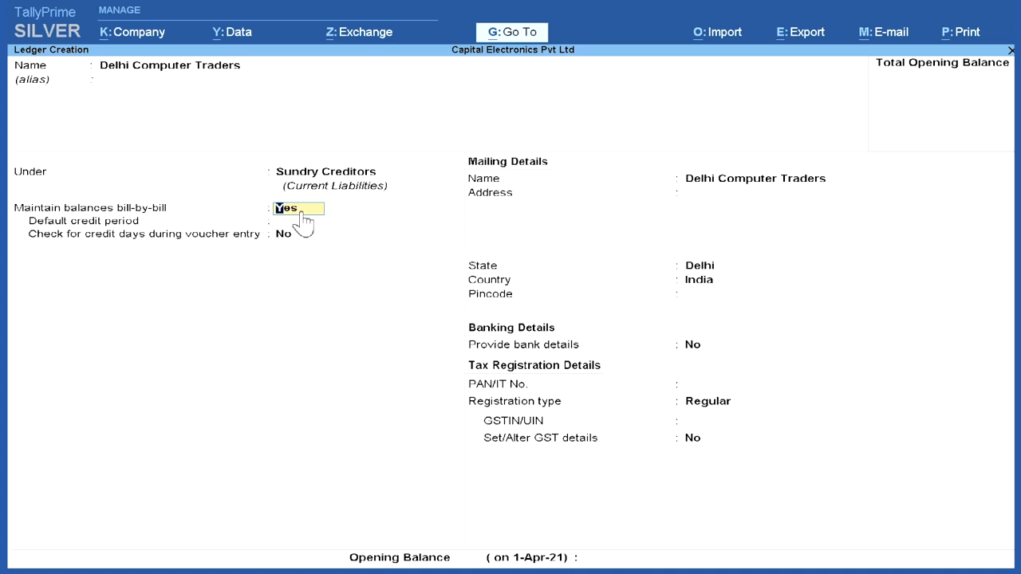
type("n")
key("Return")
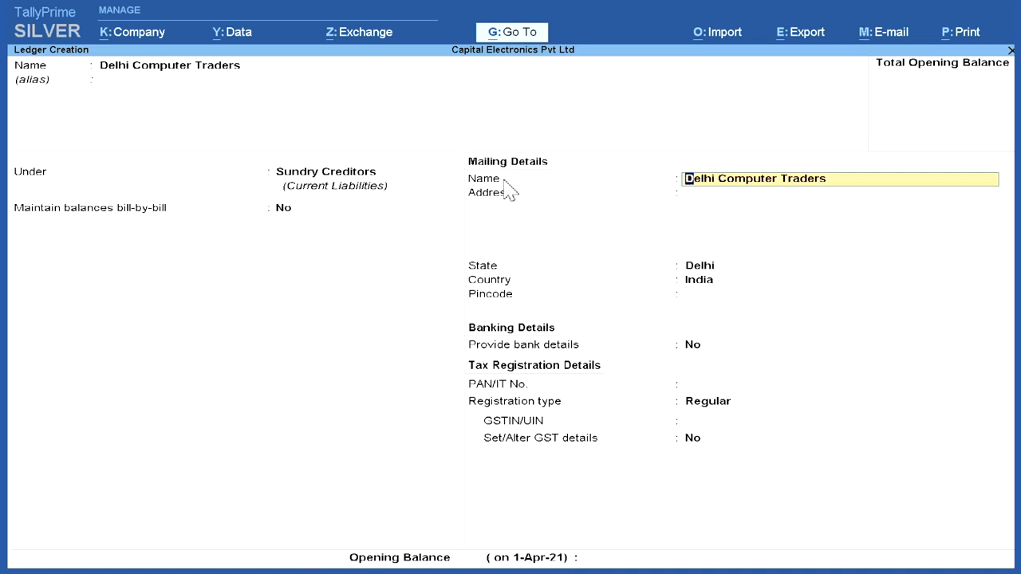
Step: Enter the supplier's two-line mailing address with Delhi as the state, leaving the pincode blank
left_click(761, 197)
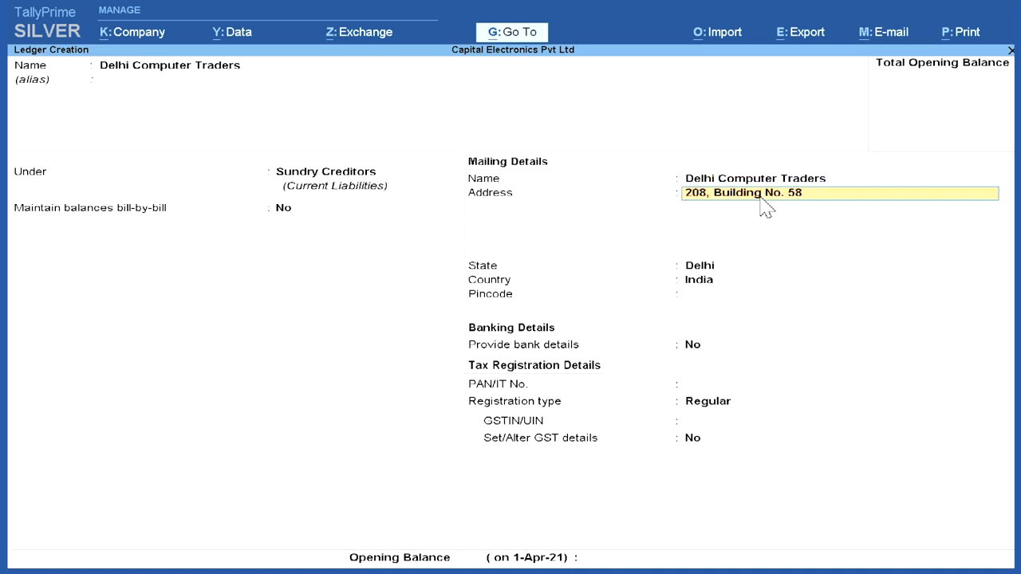
key("Return")
type("Nehru Place")
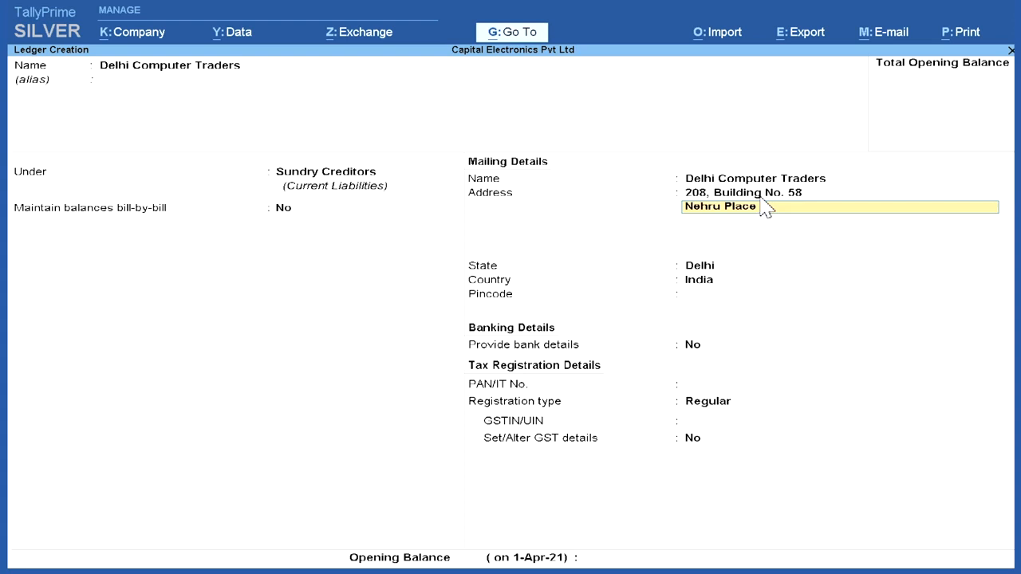
key("Return")
key("Return")
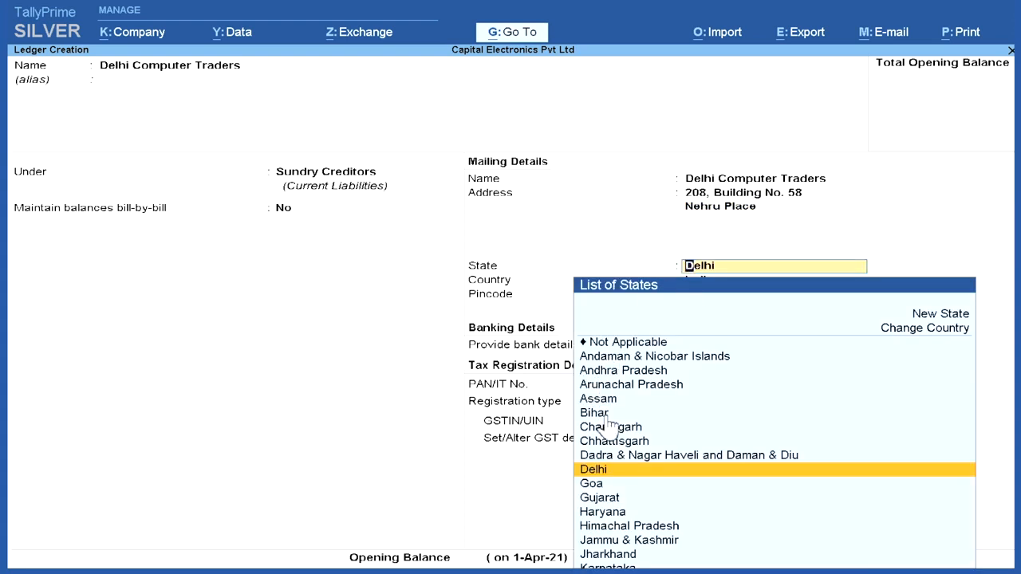
left_click(635, 469)
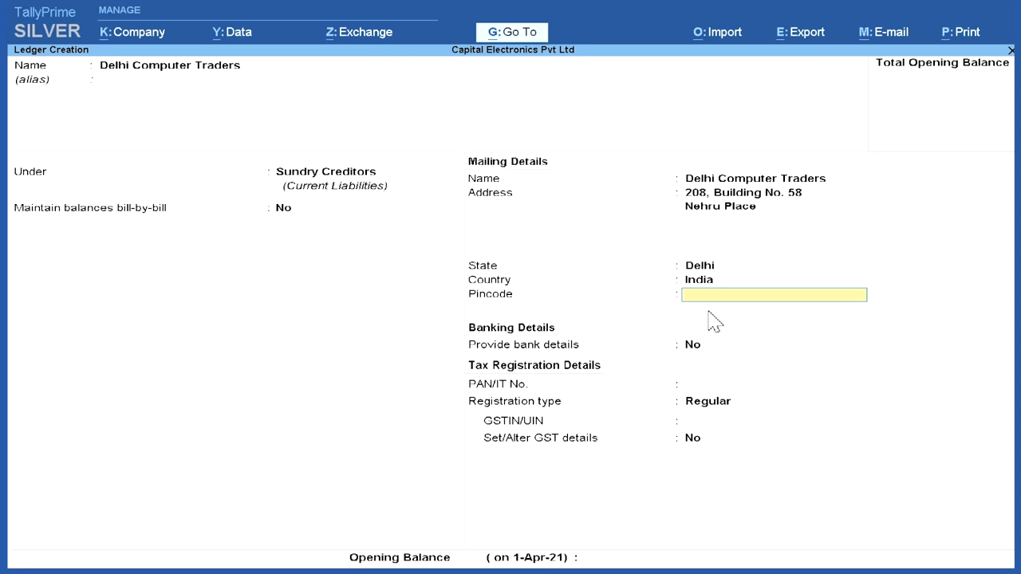
key("Return")
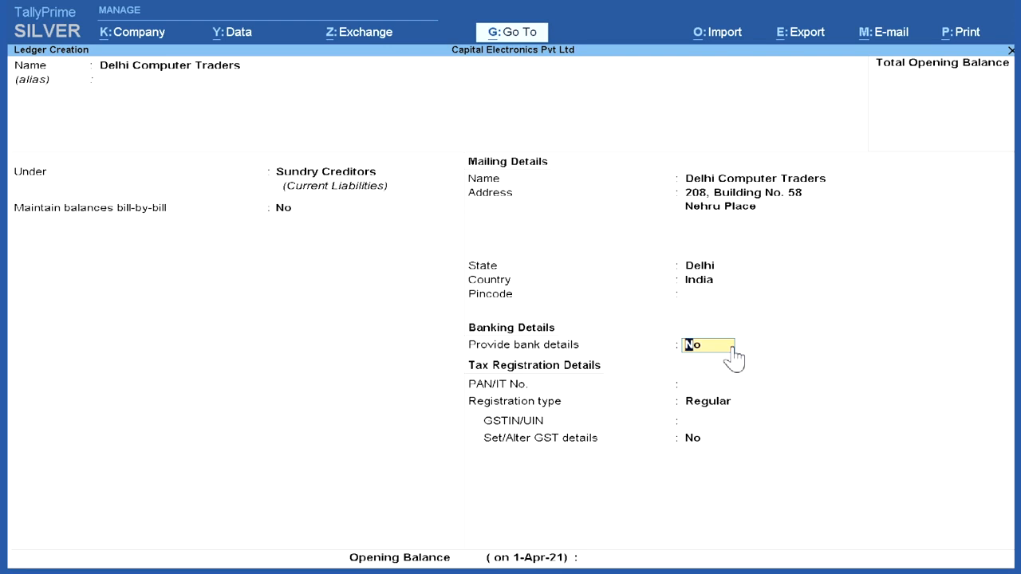
Step: Keep bank details off and PAN blank, choose the Regular registration type, and enter the supplier's GSTIN
key("Return")
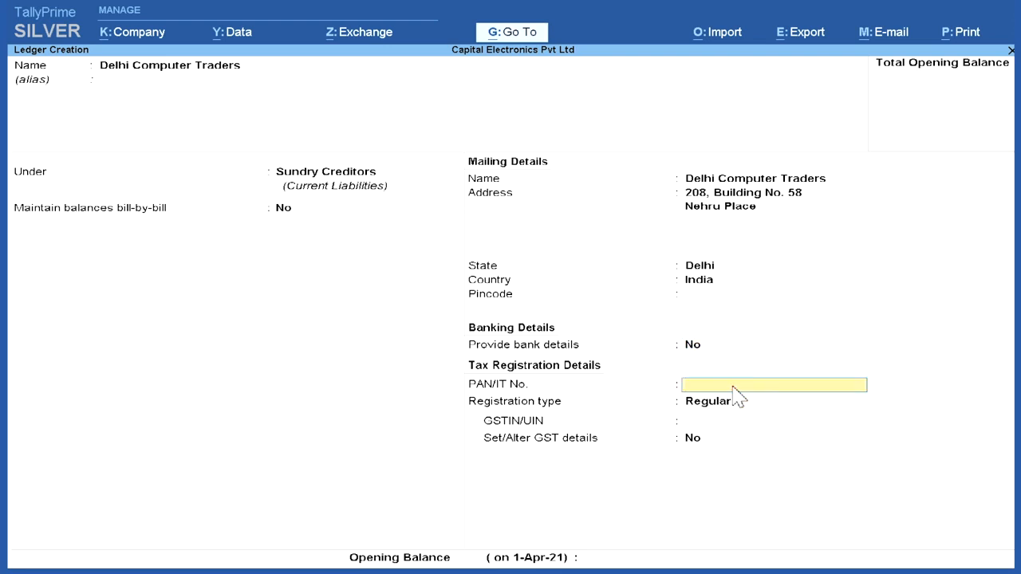
key("Return")
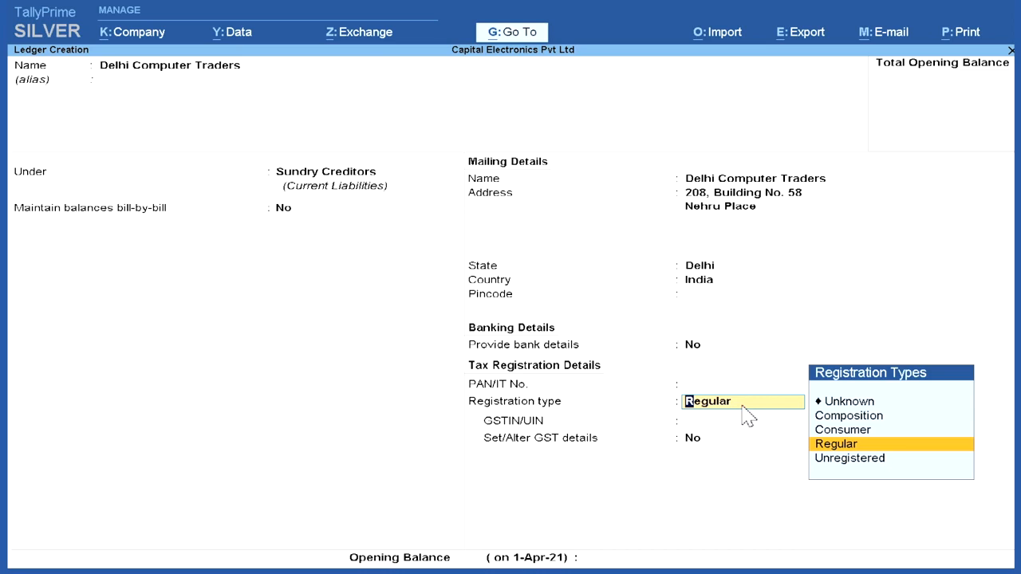
left_click(744, 408)
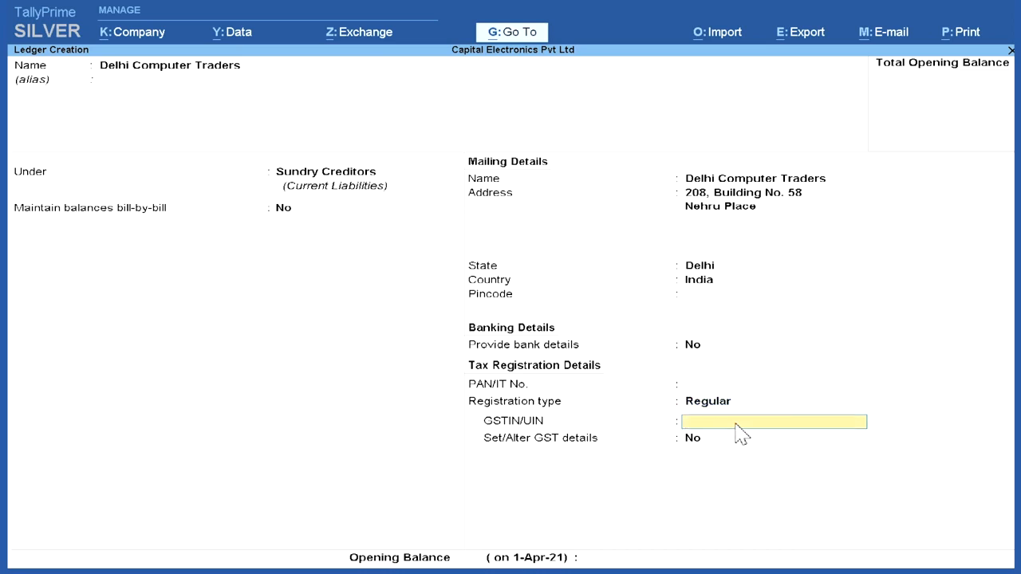
key("Return")
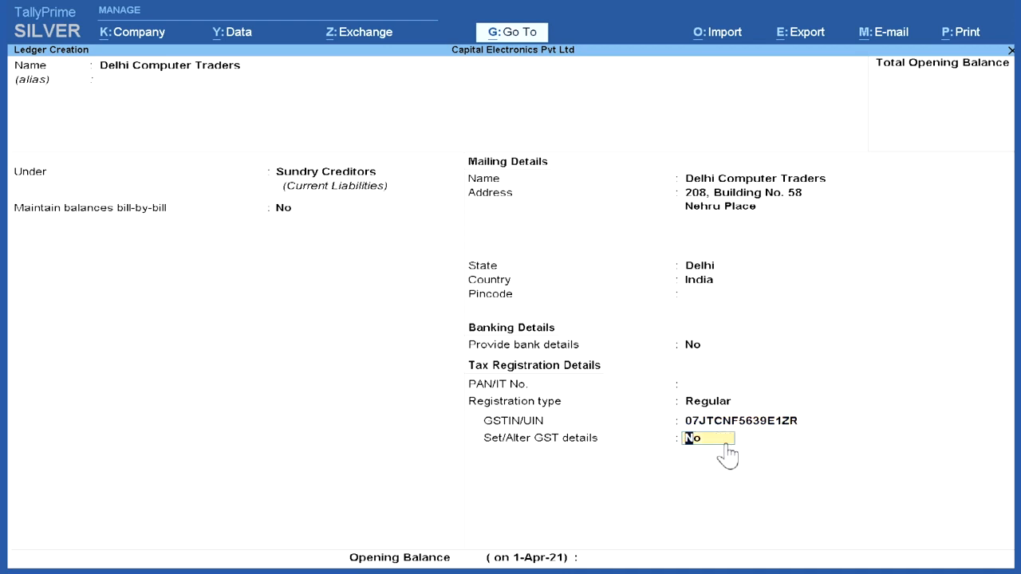
Step: Enable the supplier's GST details, keep every option at No with party type Not Applicable, and save the ledger
type("y")
key("Return")
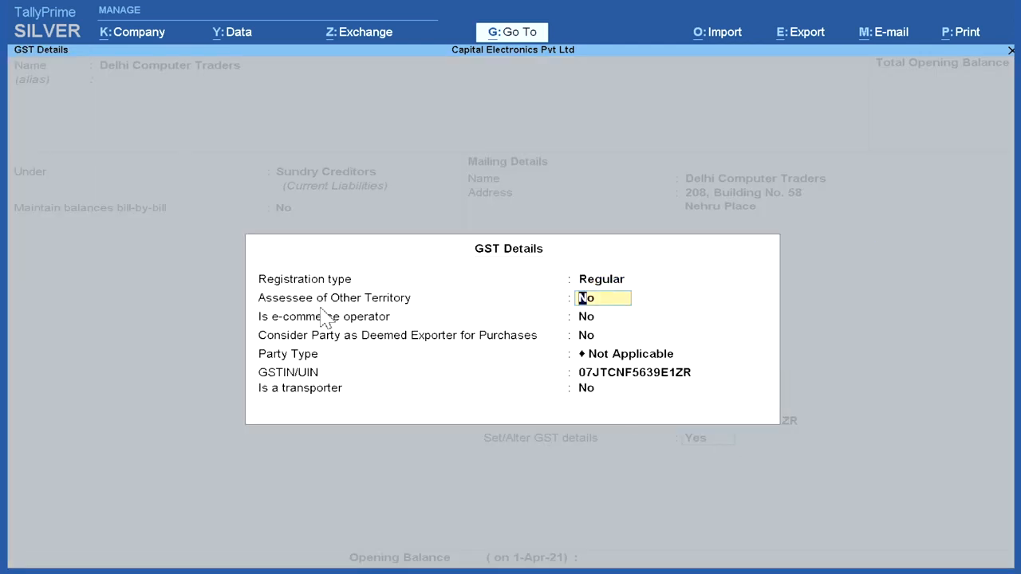
left_click(590, 315)
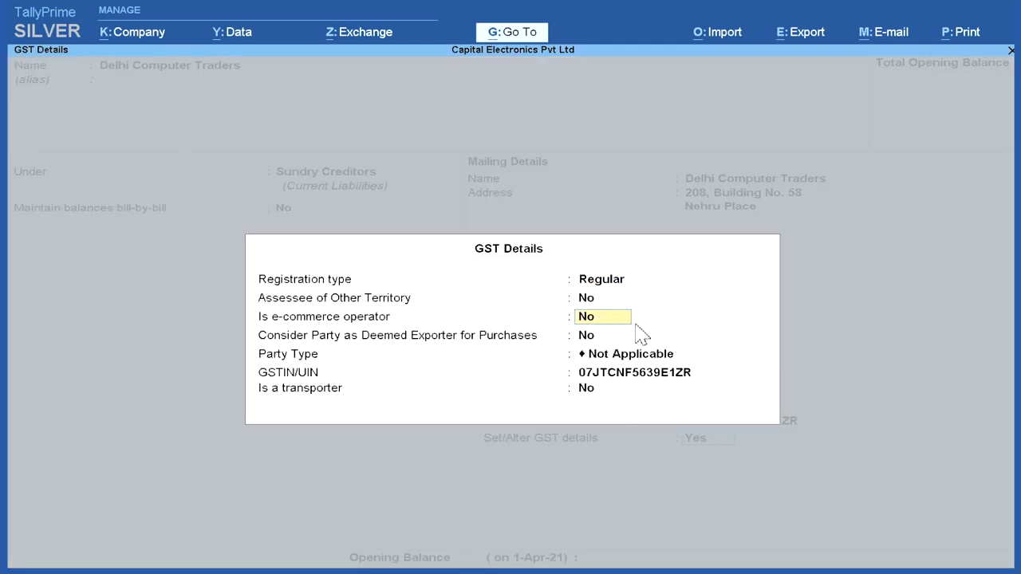
left_click(615, 319)
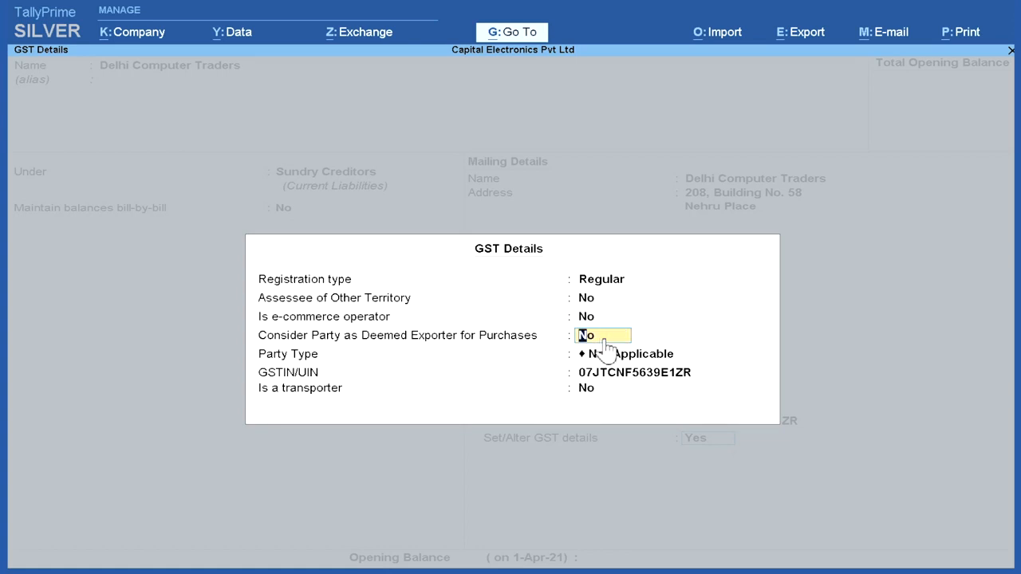
left_click(610, 354)
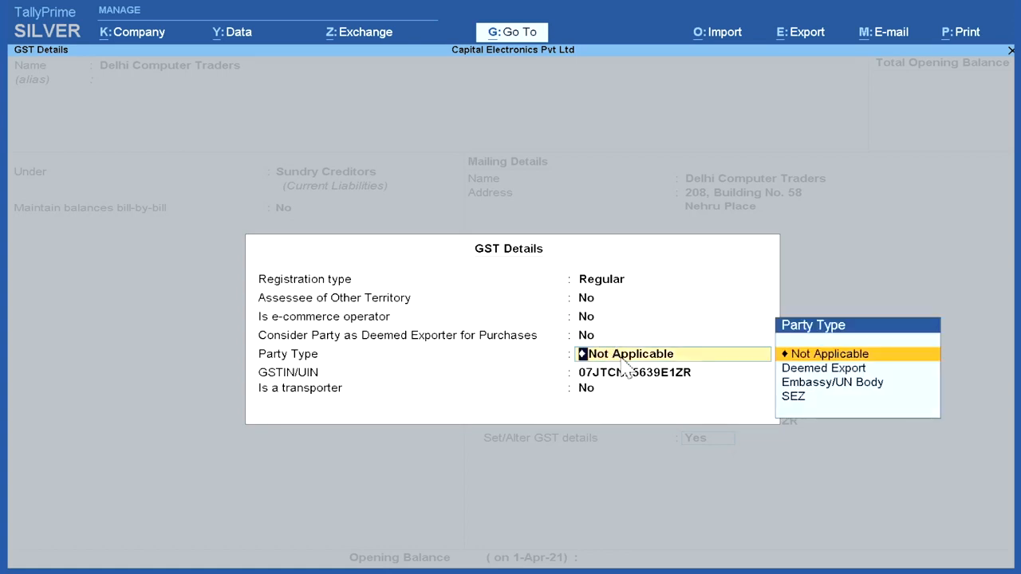
left_click(816, 354)
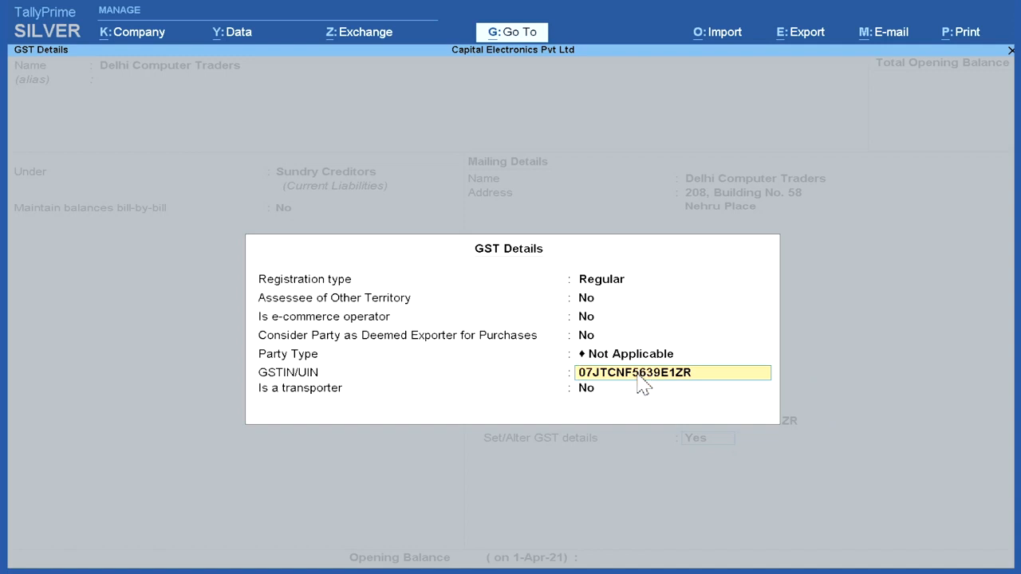
key("Return")
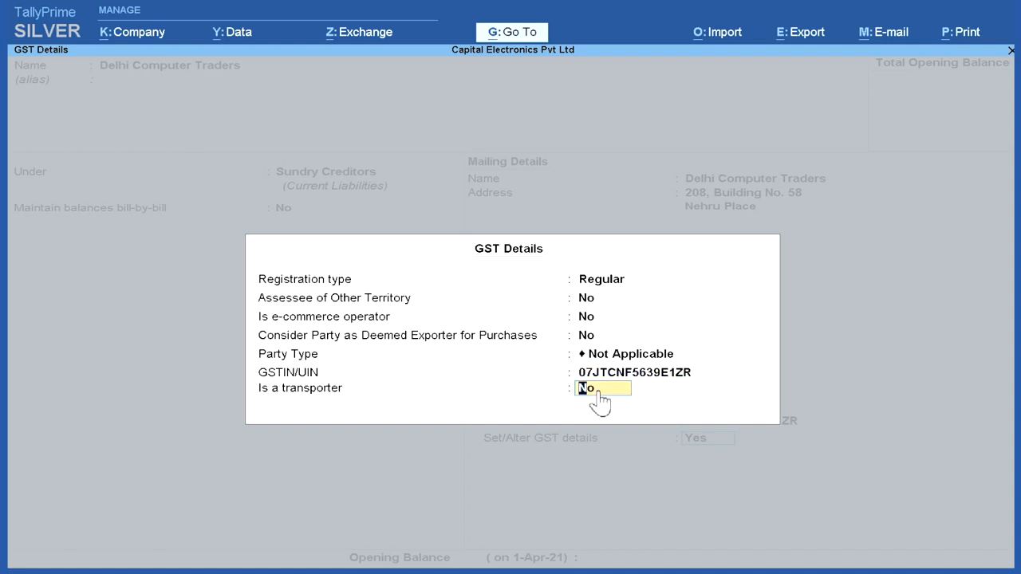
left_click(585, 390)
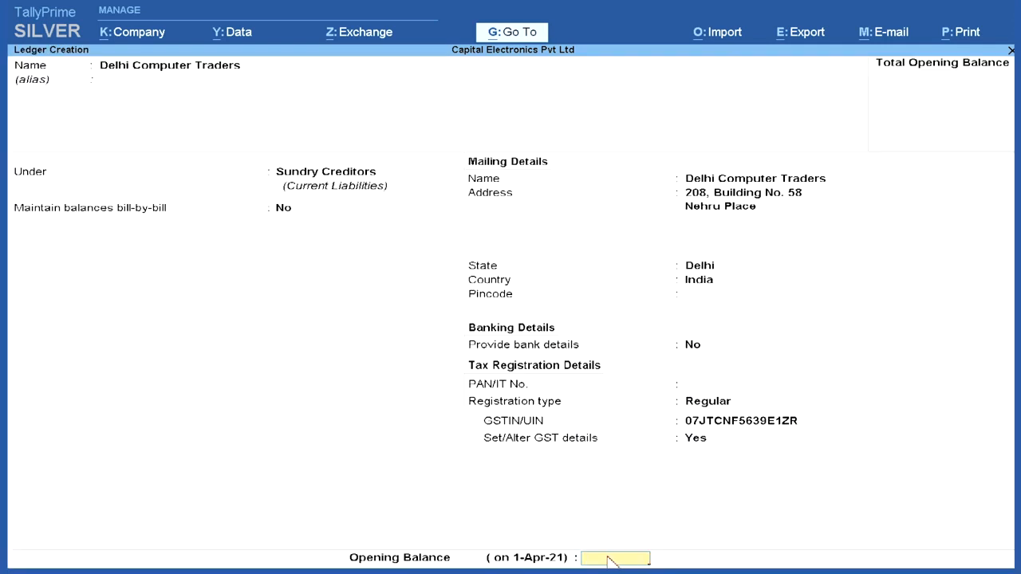
key("Return")
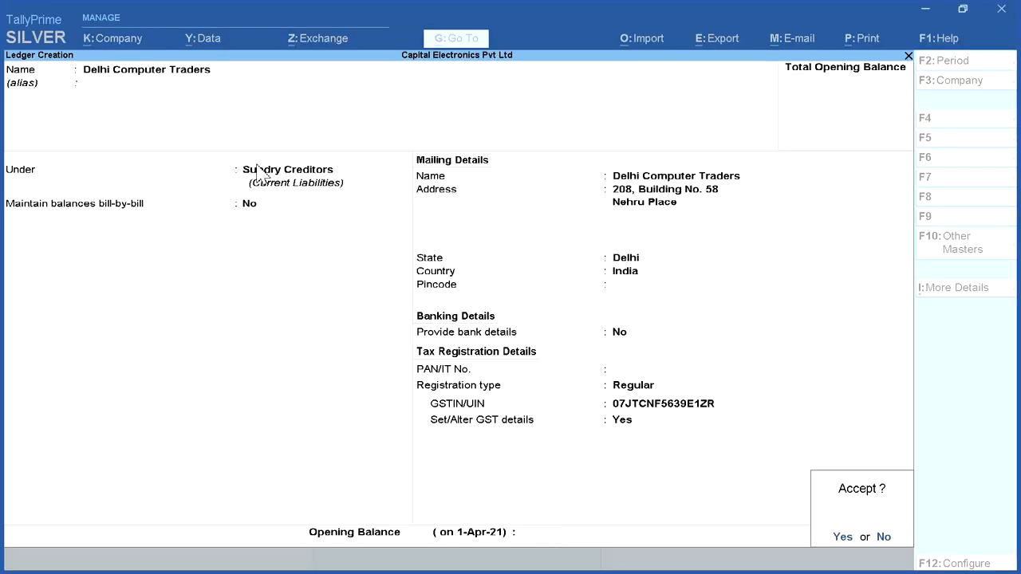
left_click(842, 538)
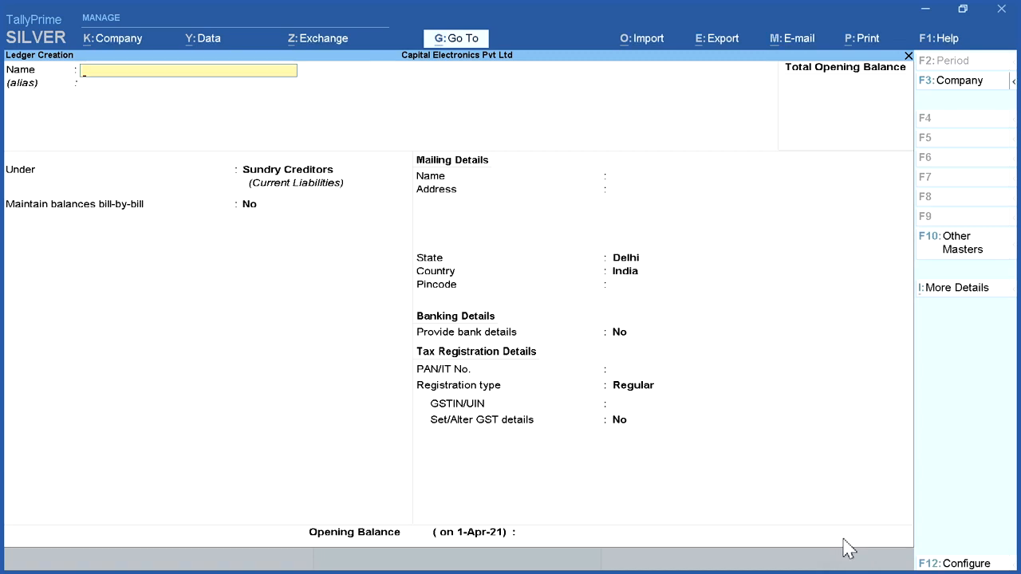
Step: Start a Videomex International Pvt. Ltd. ledger under Sundry Creditors with bill-by-bill balances kept at No
type("Videomex")
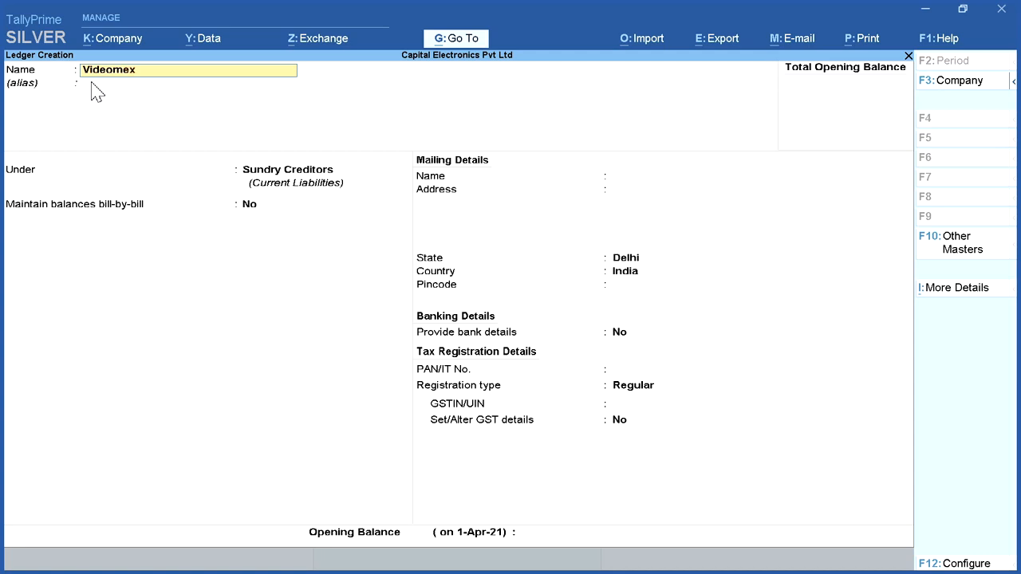
type(" International Pvt.")
key("Return")
key("Return")
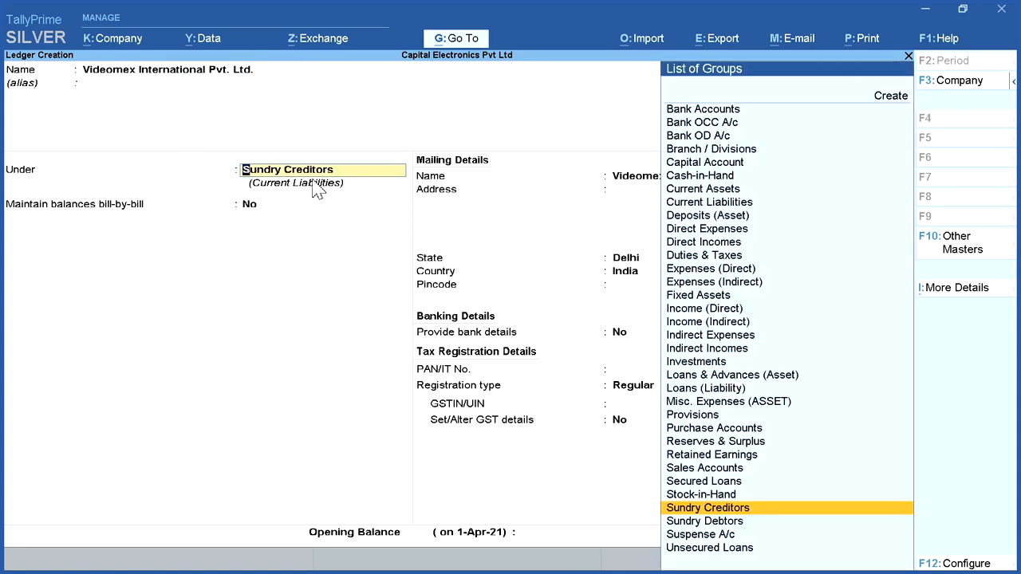
key("Return")
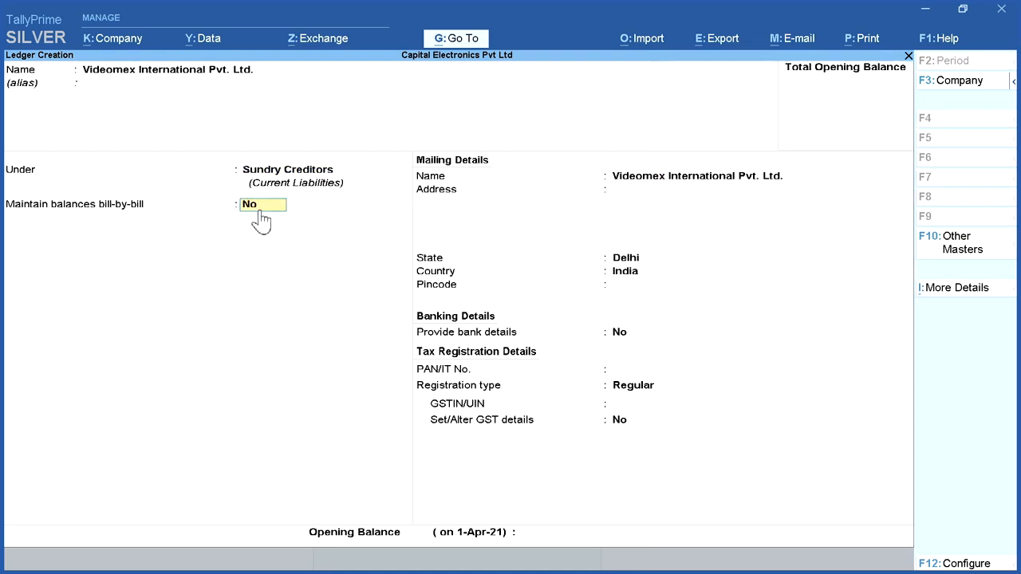
key("Return")
key("Return")
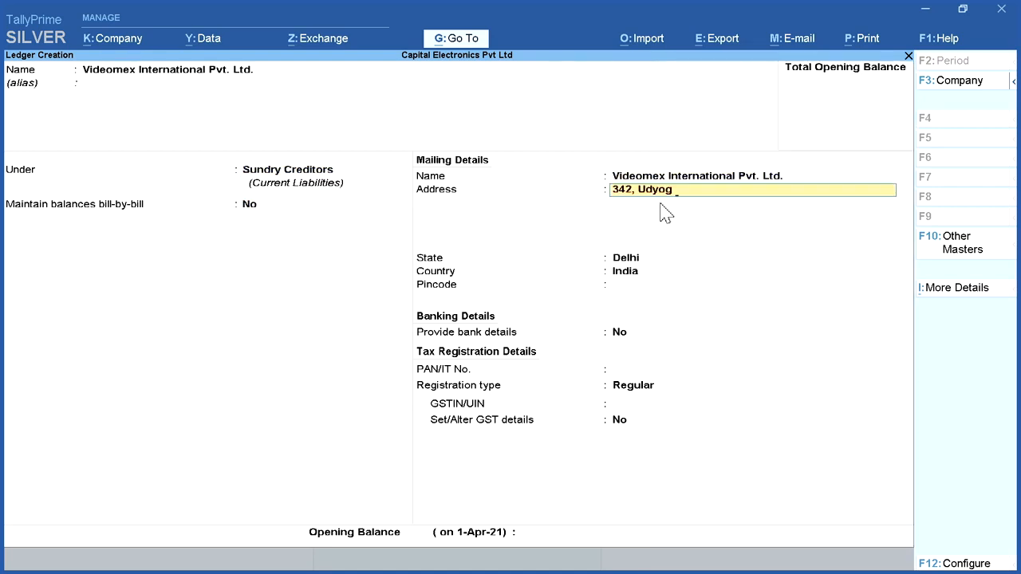
Step: Keep the supplier's mailing name, enter its one-line mailing address, and set the state to Uttar Pradesh
key("Return")
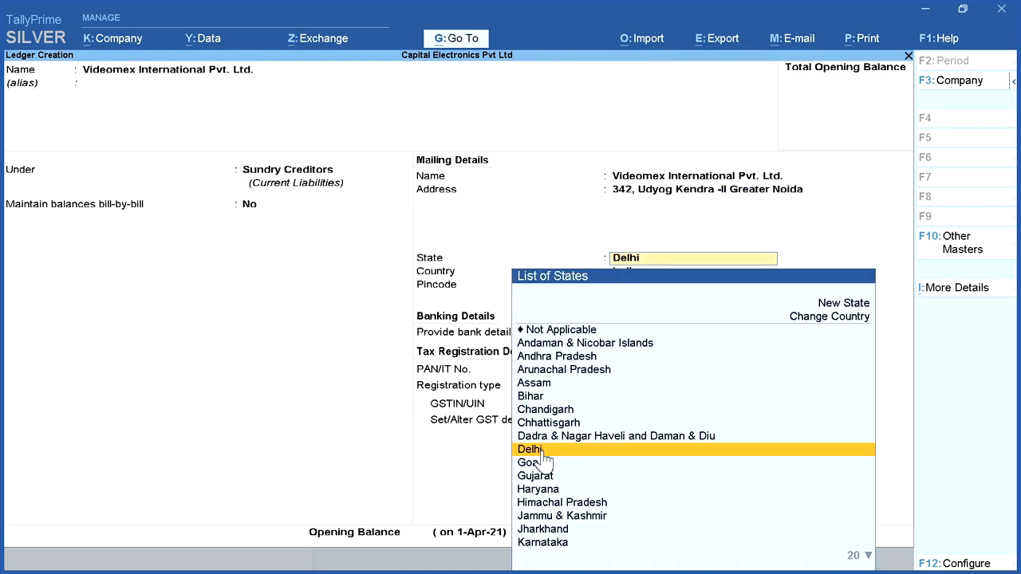
type("U")
left_click(607, 476)
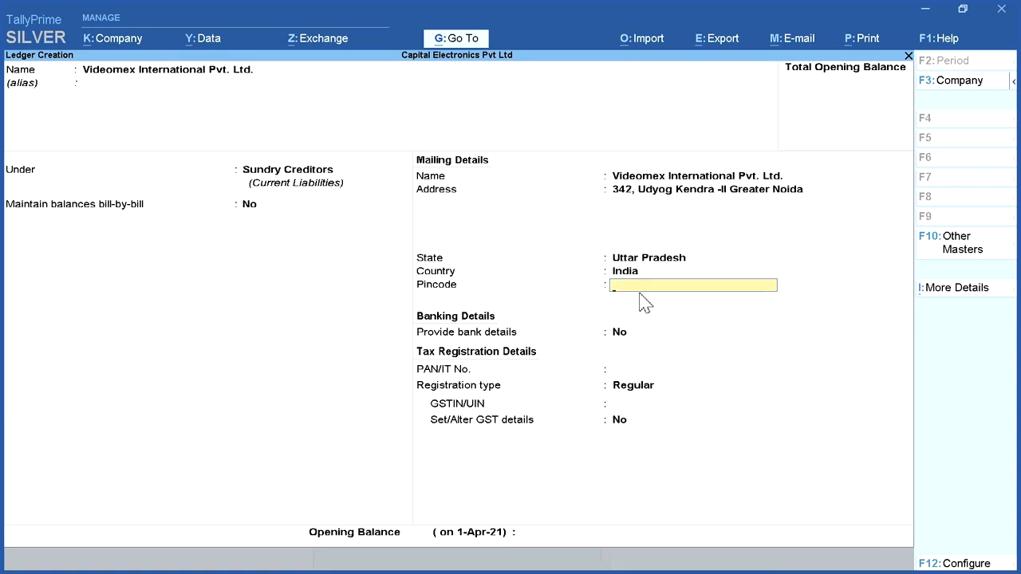
Step: Leave pincode and PAN blank, keep the Regular registration type, enter the supplier's GSTIN, and save the ledger with GST details at No
key("Return")
key("Return")
key("Return")
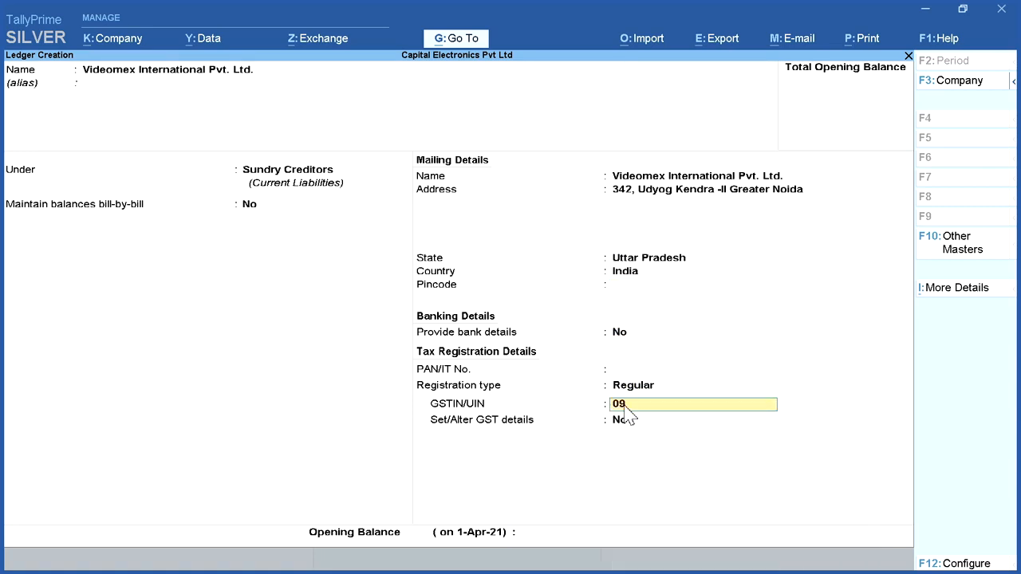
key("Return")
key("Return")
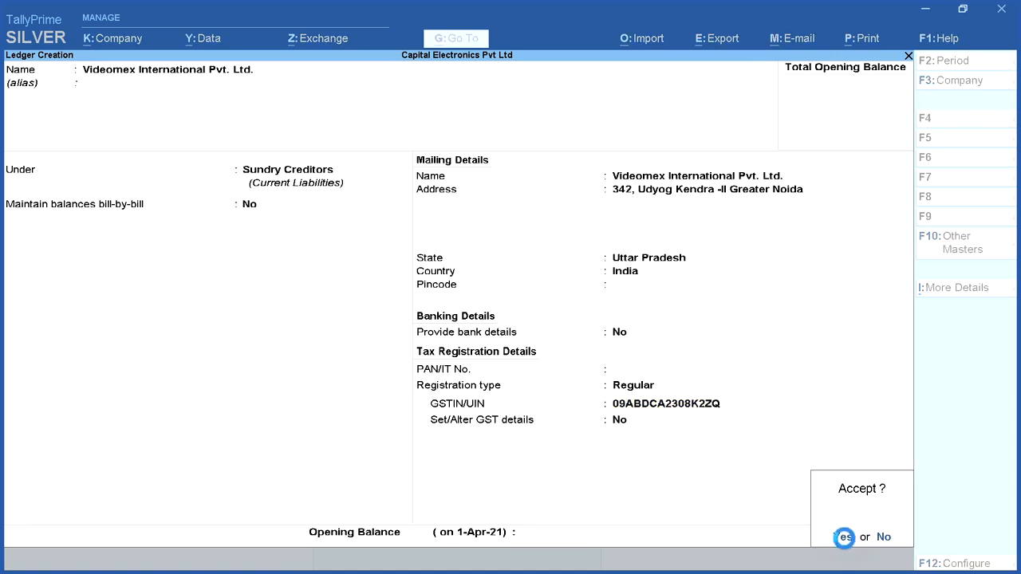
left_click(844, 536)
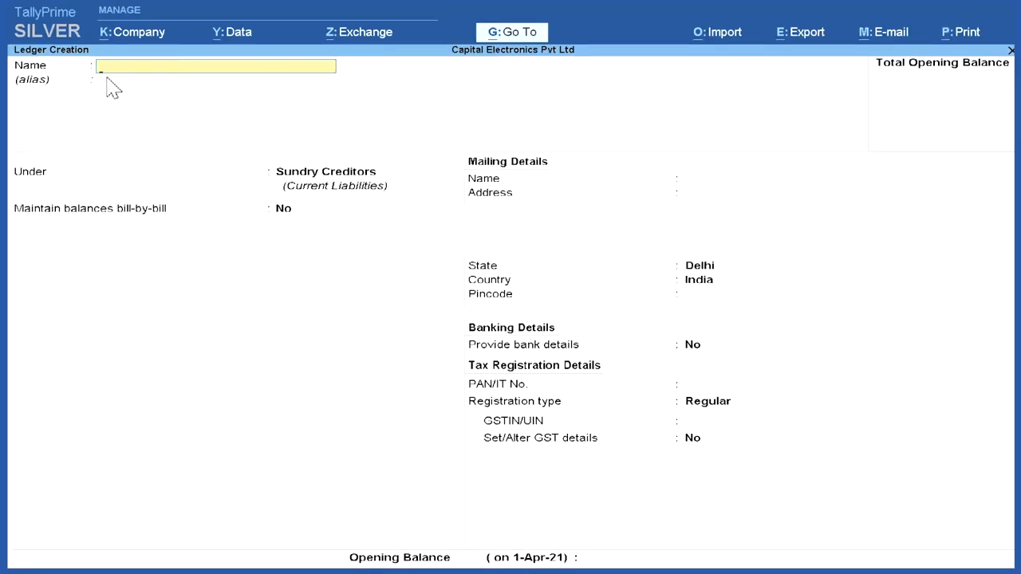
Step: Start a Sales A/c ledger with no alias and place it under the Sales Accounts group
type("Sales a/c")
key("Return")
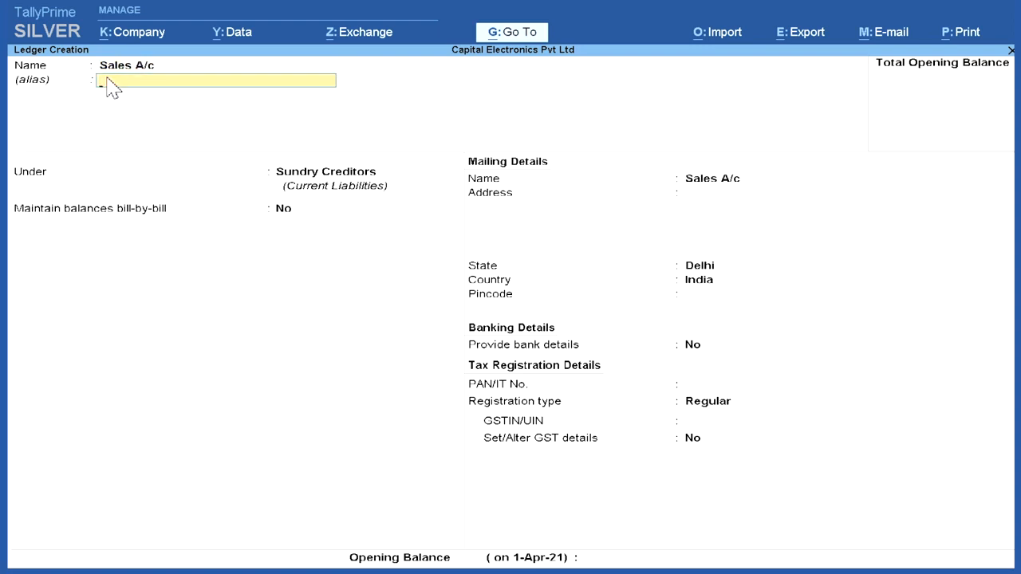
key("Return")
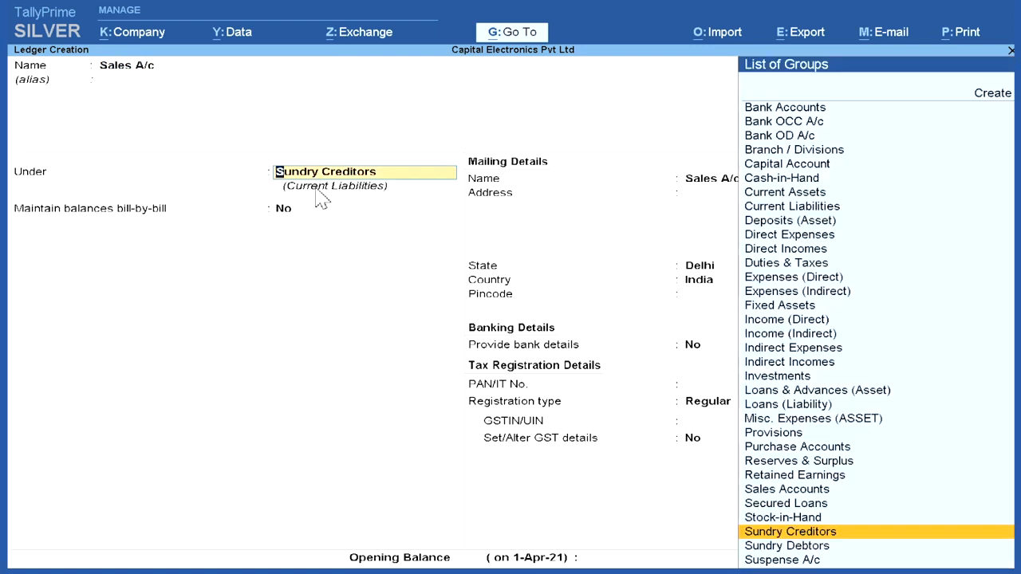
left_click(853, 492)
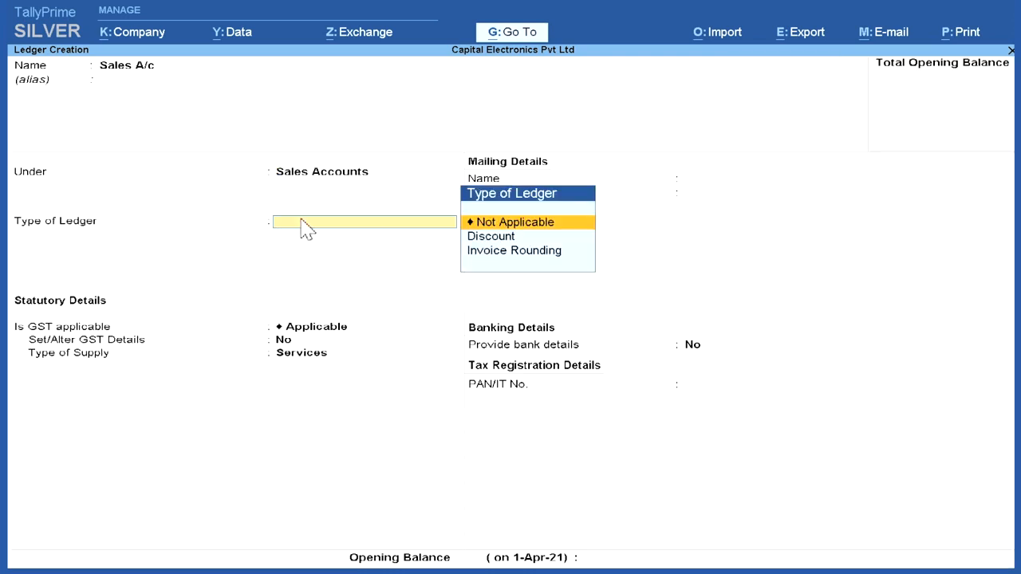
Step: Set the ledger type to Not Applicable, keep GST Applicable, choose Goods as the type of supply, and save Sales A/c
left_click(515, 223)
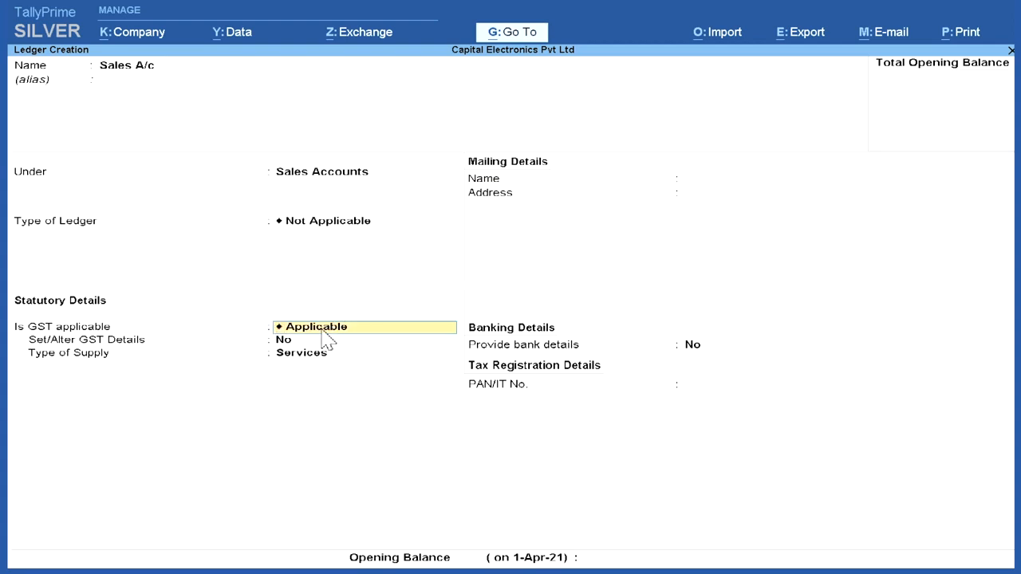
left_click(327, 339)
left_click(297, 359)
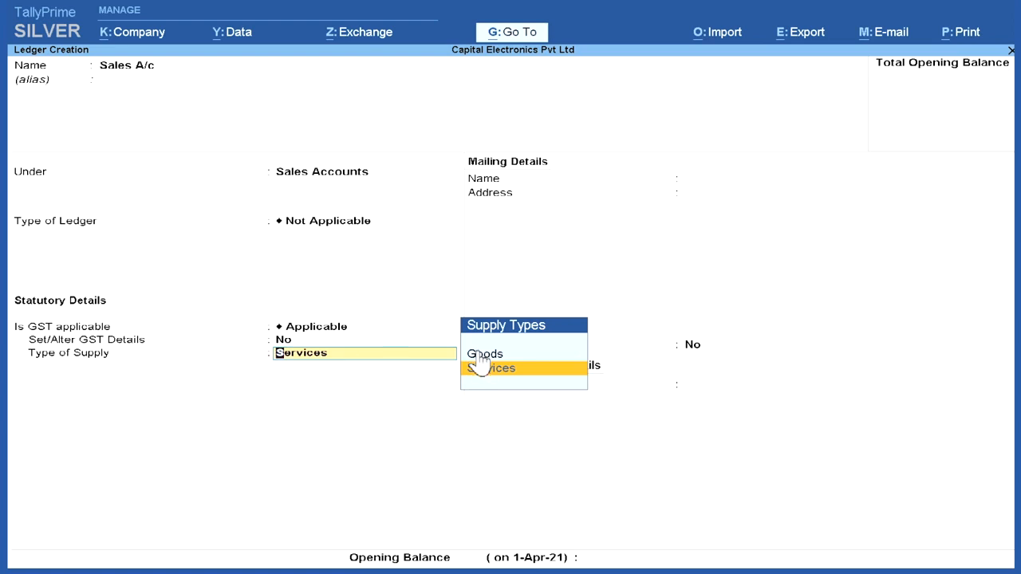
left_click(483, 354)
key("Return")
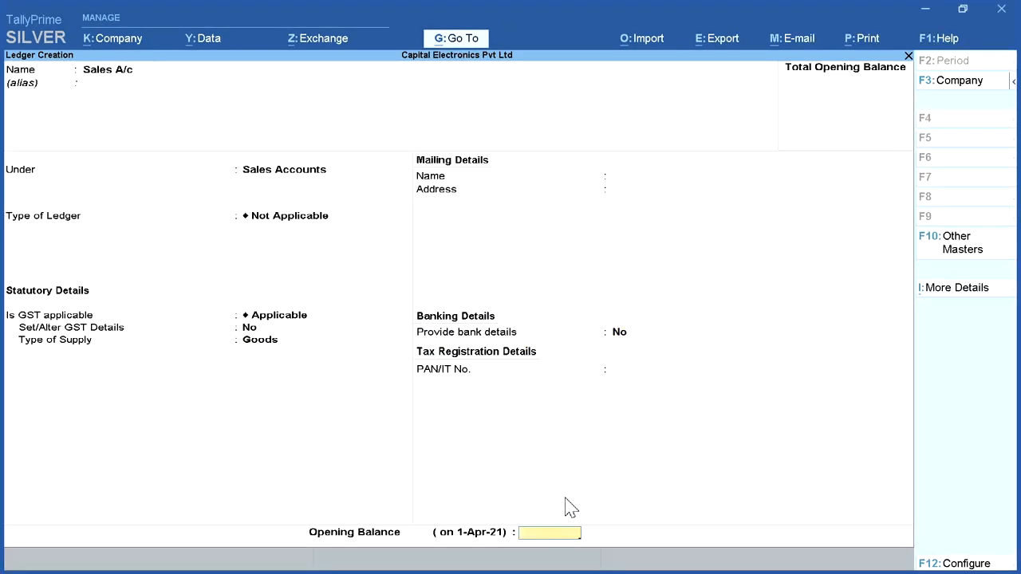
key("Return")
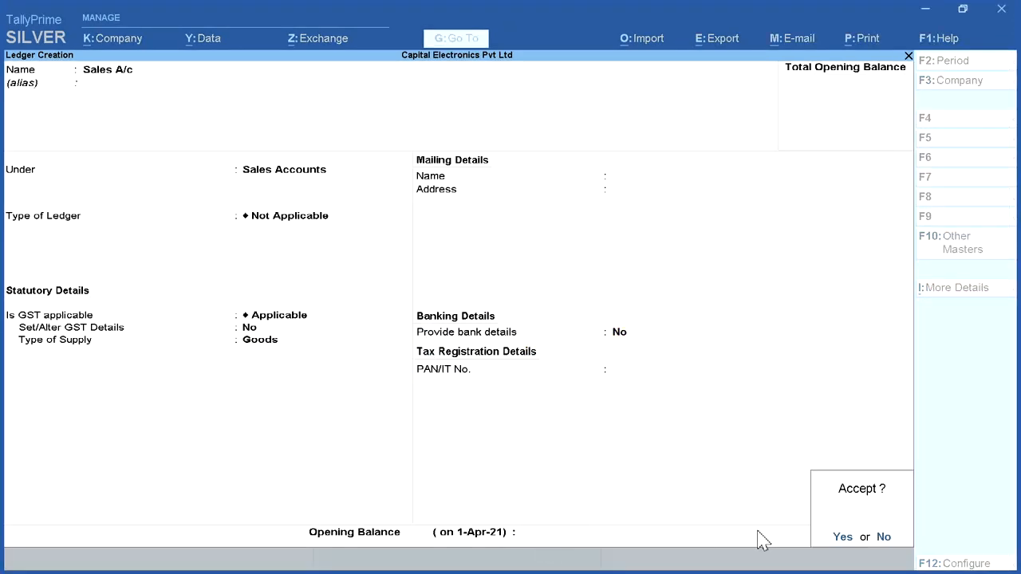
left_click(843, 539)
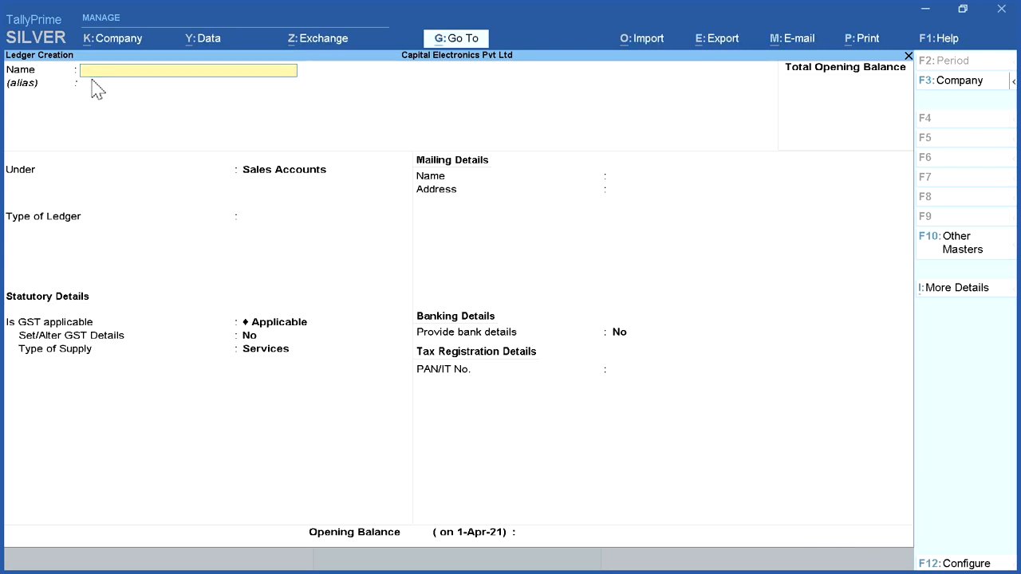
Step: Start a Metro Electronic World A/c ledger with no alias under the Sundry Debtors group
type("Metro ")
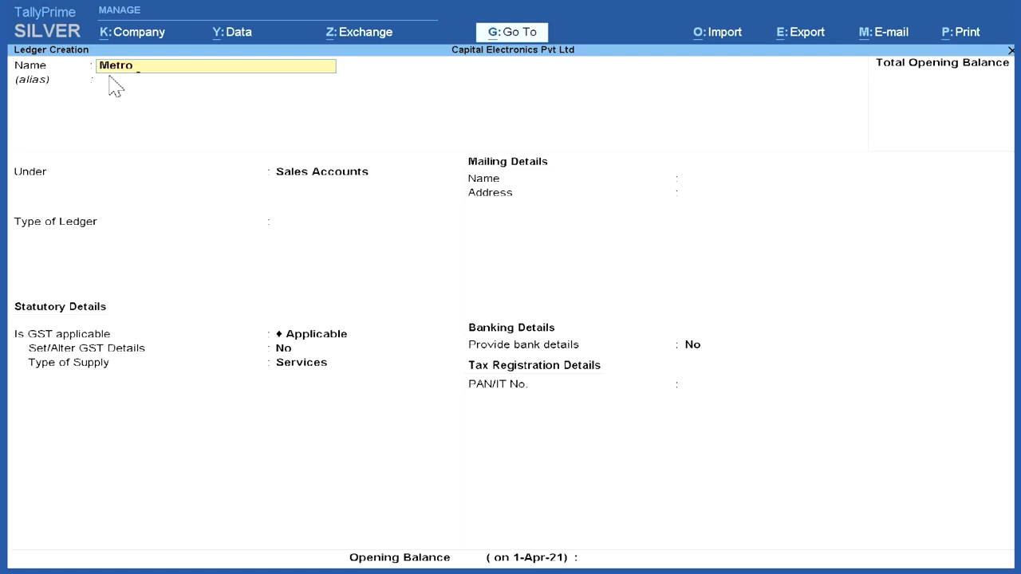
type("Electronic World")
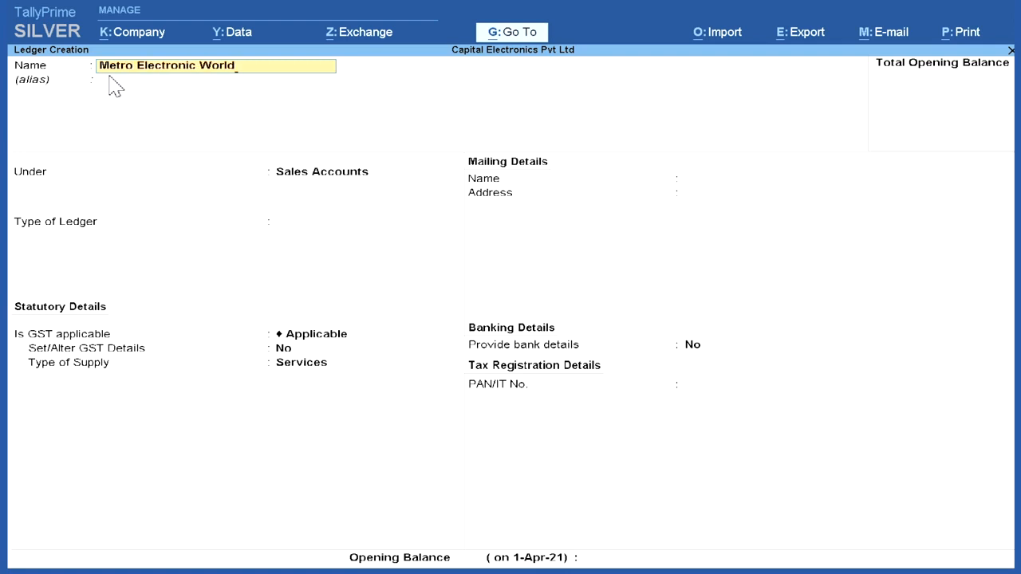
type(" a/c")
key("Return")
key("Return")
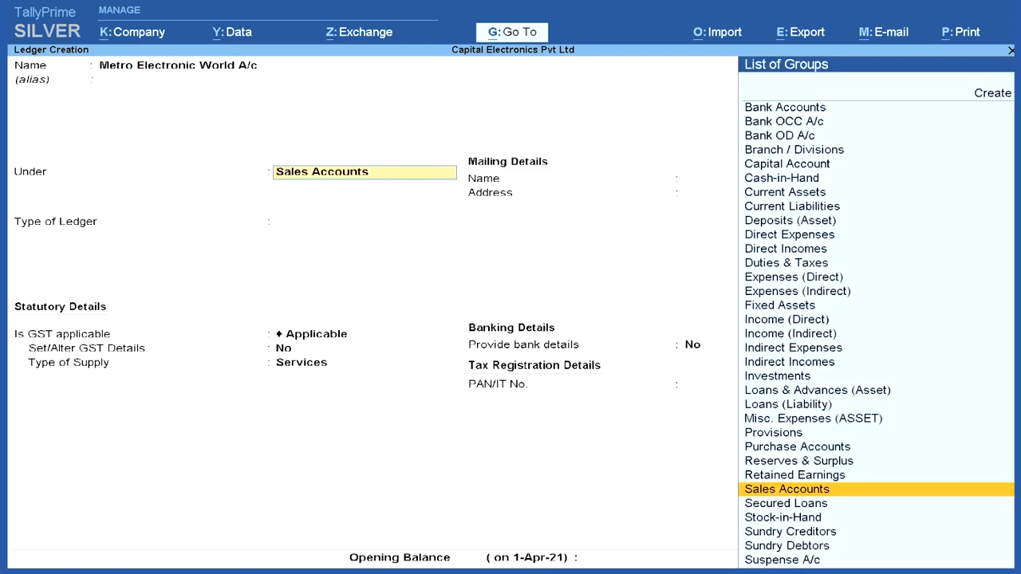
left_click(811, 547)
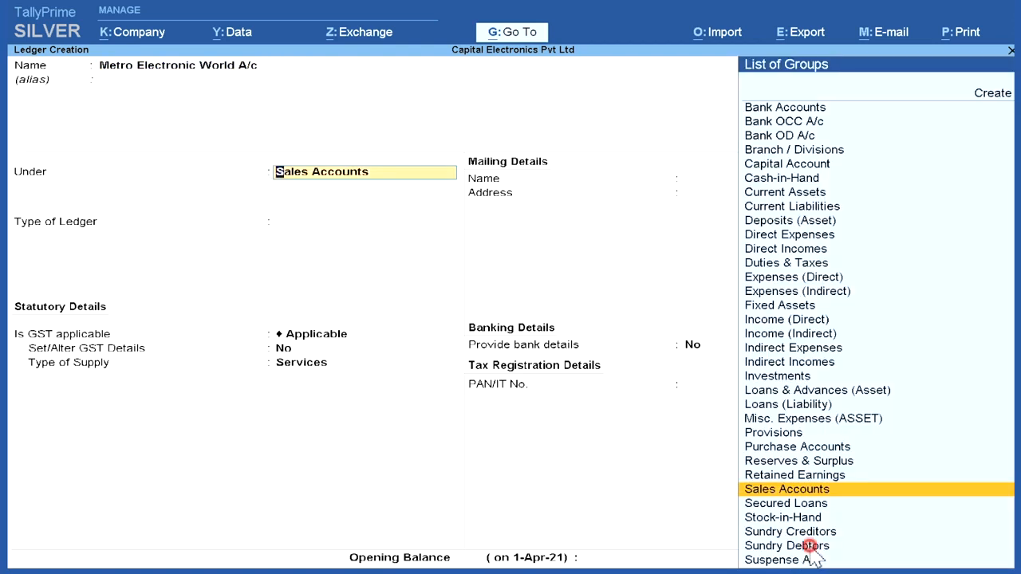
left_click(860, 547)
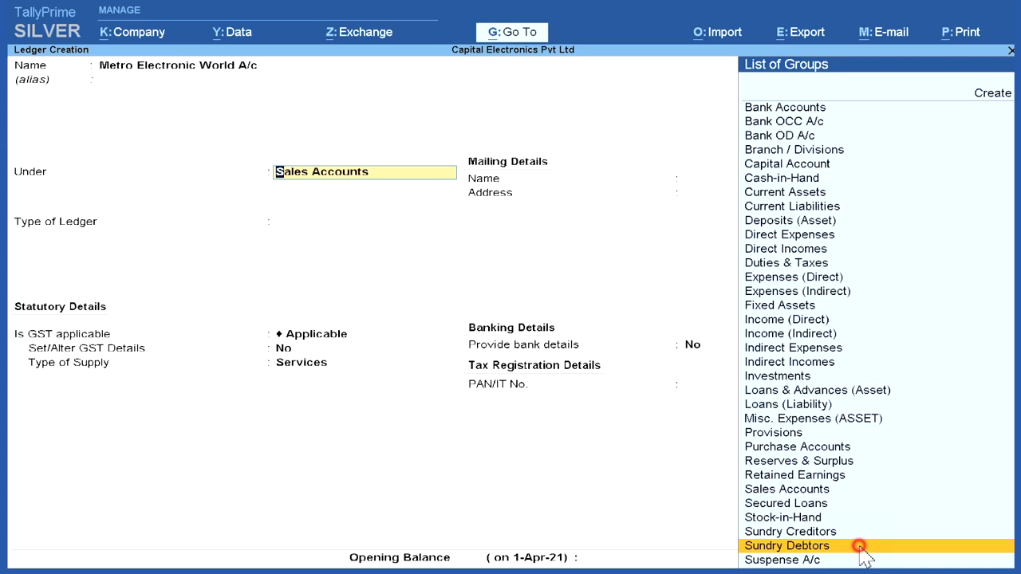
left_click(859, 546)
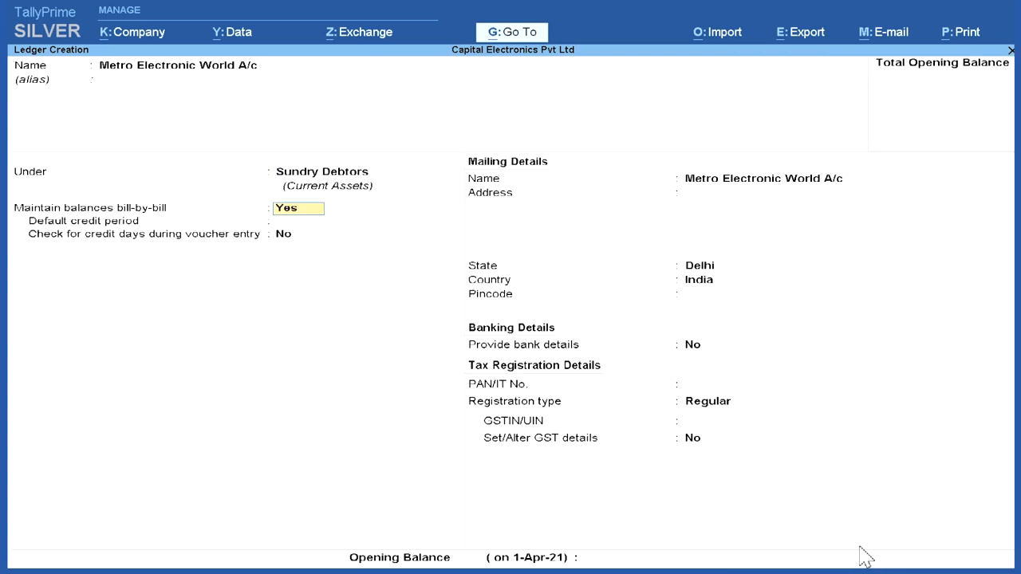
Step: Set bill-by-bill balances to No for the Metro Electronic World A/c ledger and keep its mailing name
left_click(302, 209)
type("n")
key("Return")
key("Return")
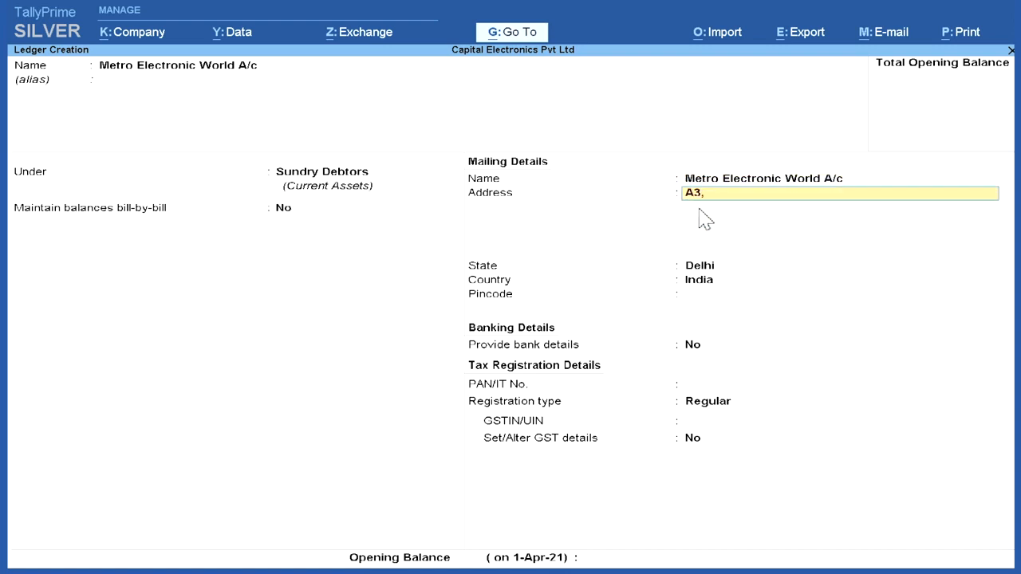
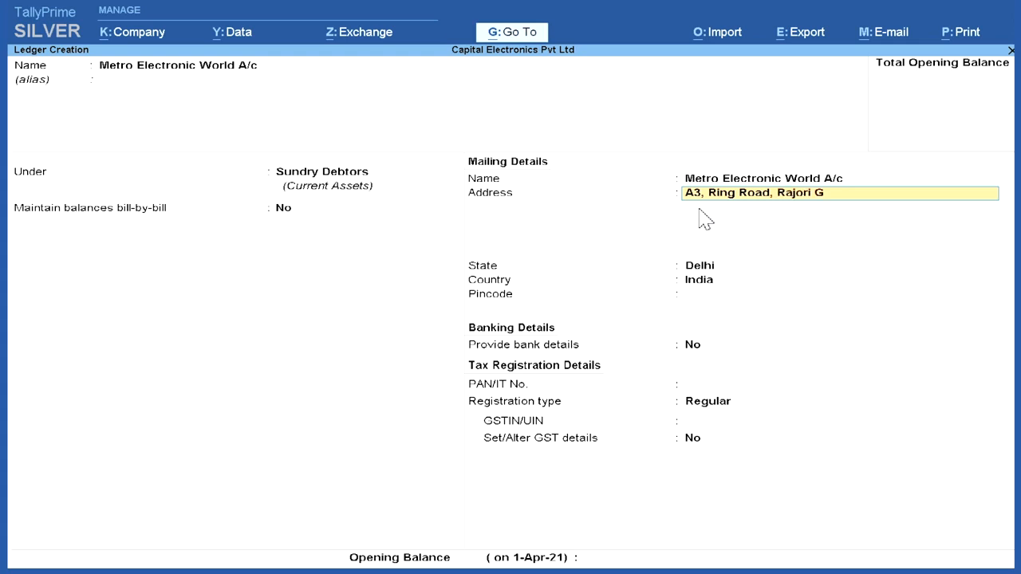
Step: Enter the Metro Electronic World customer's one-line mailing address and select Delhi as the state
key("Return")
key("Return")
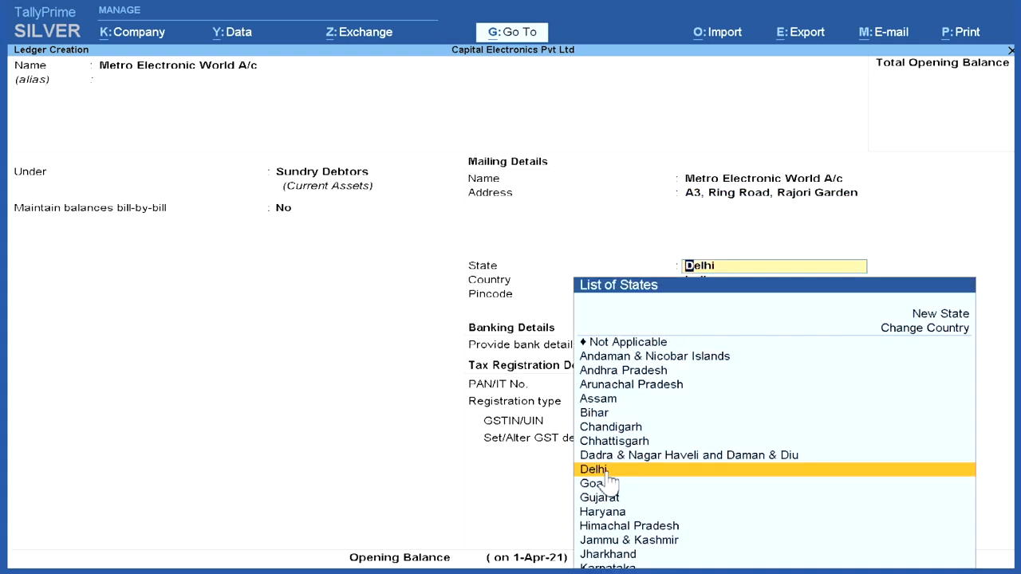
left_click(608, 470)
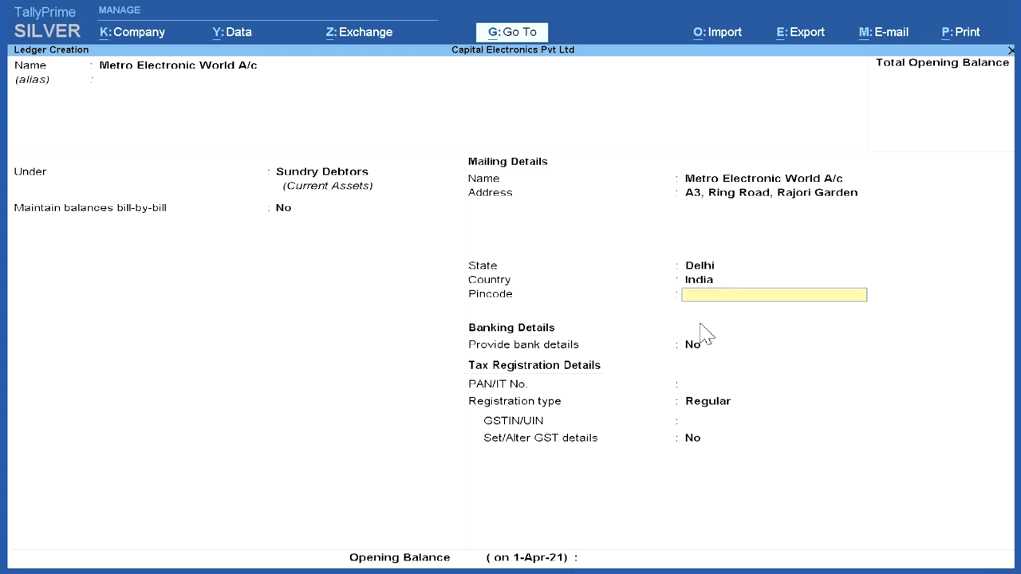
Step: Leave pincode and PAN blank, keep bank details at No, choose the Regular registration type, and enter the customer's GSTIN
left_click(700, 350)
left_click(718, 383)
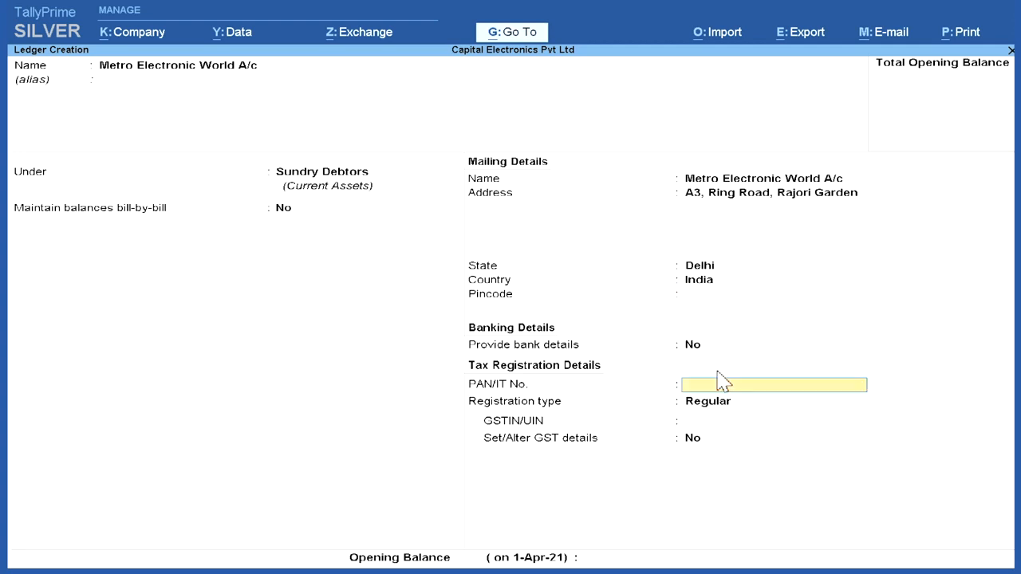
left_click(722, 403)
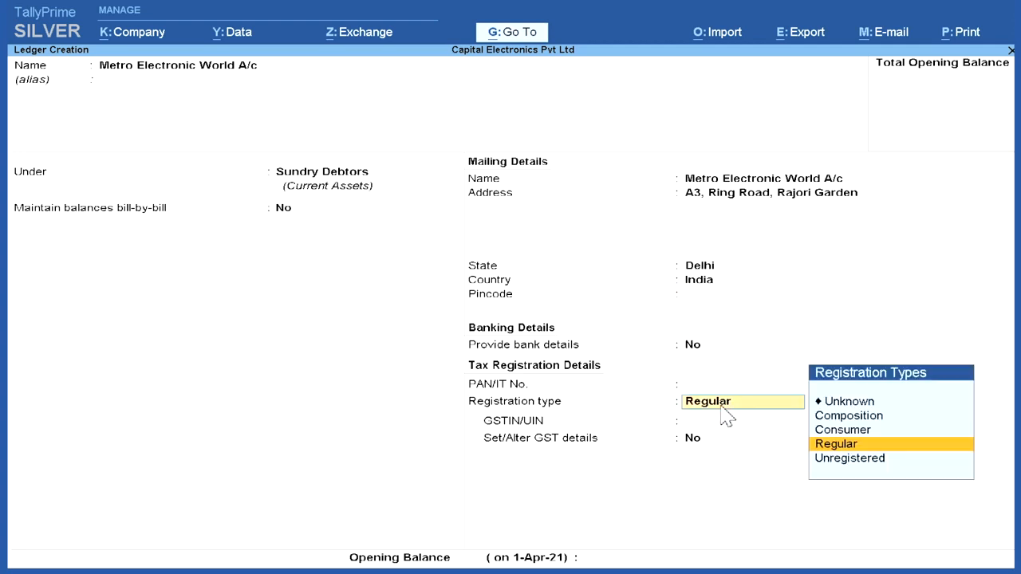
left_click(834, 444)
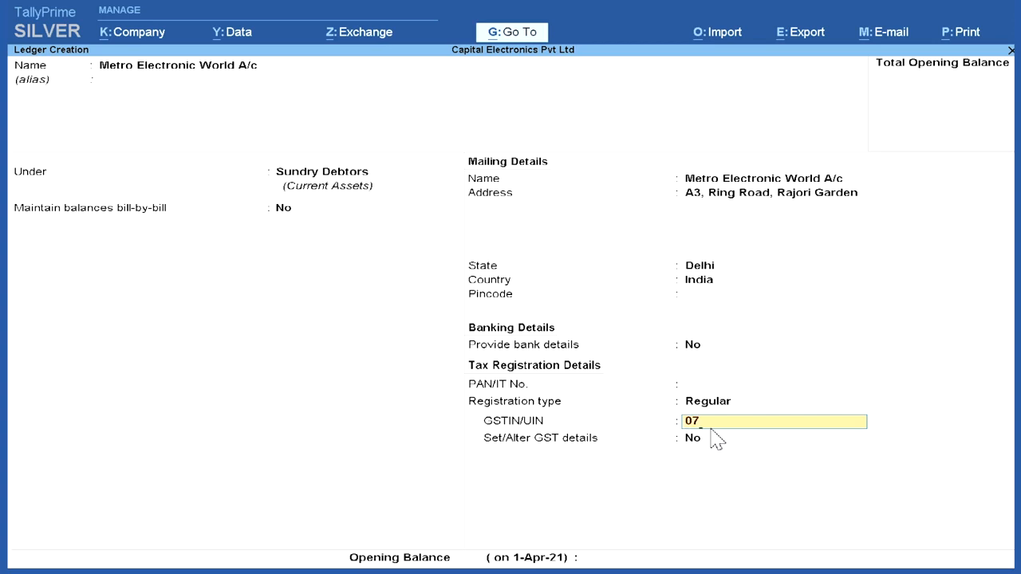
key("Return")
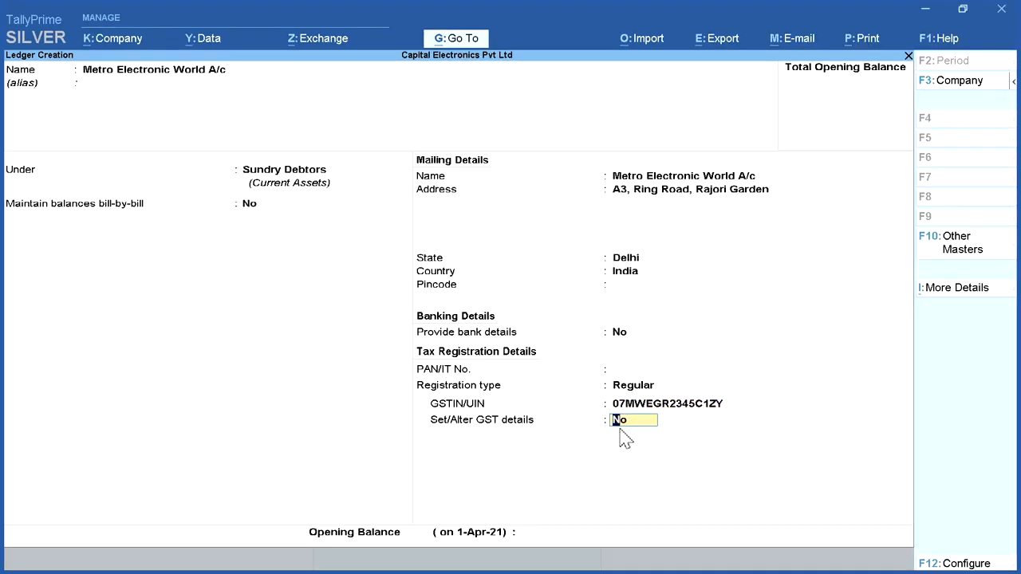
Step: Keep the customer's GST details option at No, leave the opening balance blank, and save the ledger
key("Return")
key("Return")
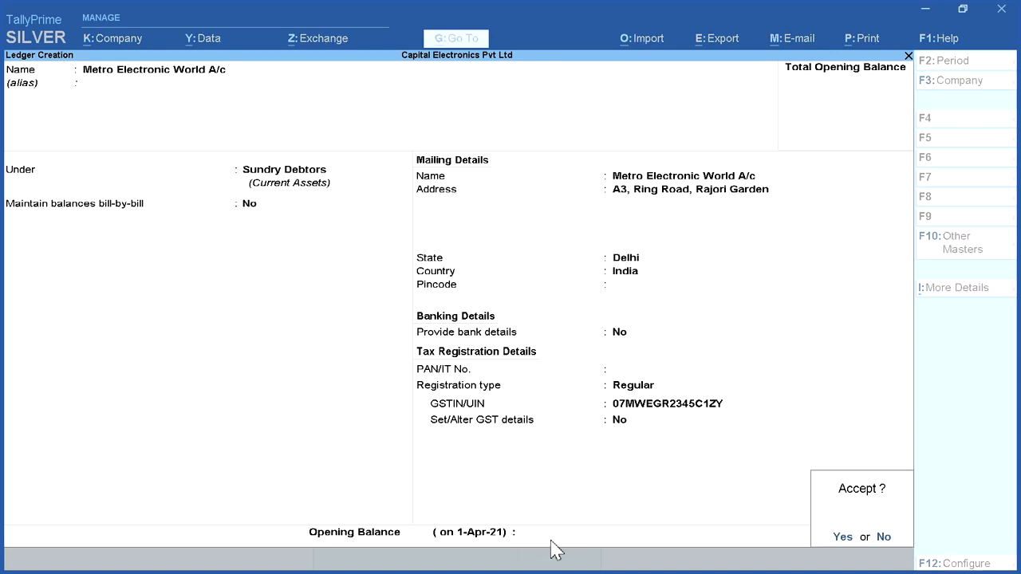
left_click(839, 538)
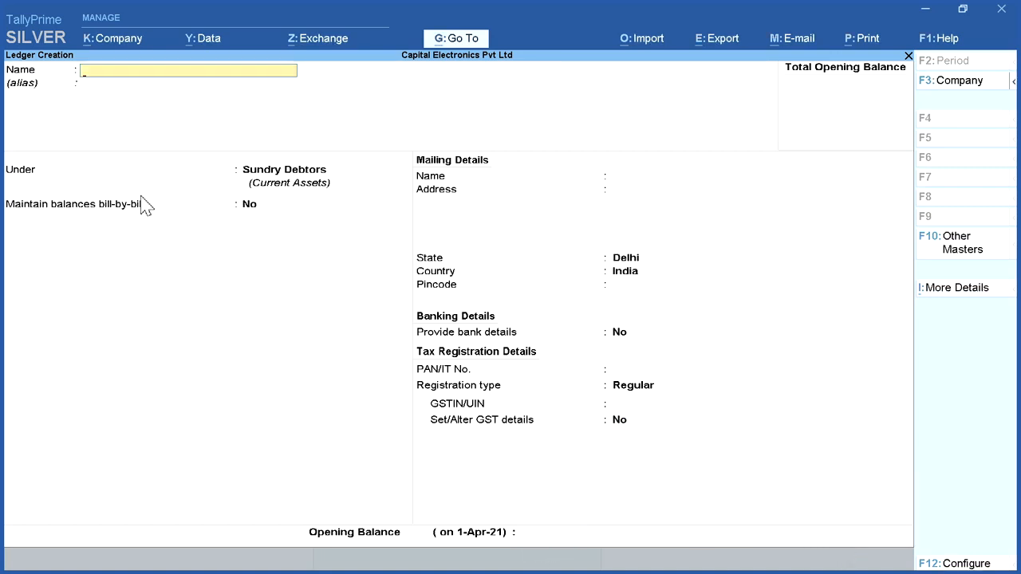
Step: Start a Mahalaxmi Trading Company ledger under Sundry Debtors, keeping bill-by-bill balances at No and the same mailing name
type("Mahalaxm")
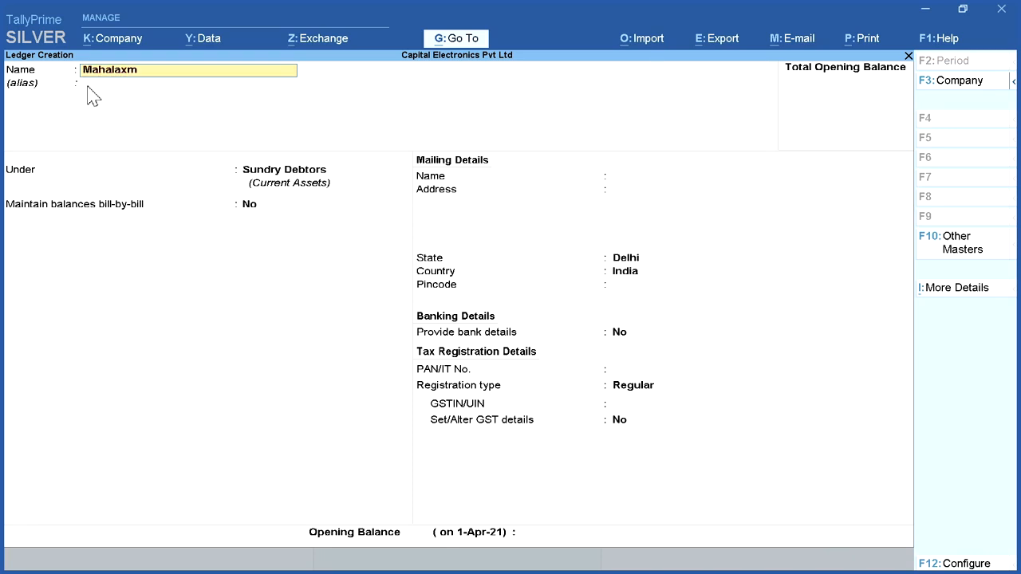
type("i Trading Company")
key("Return")
key("Return")
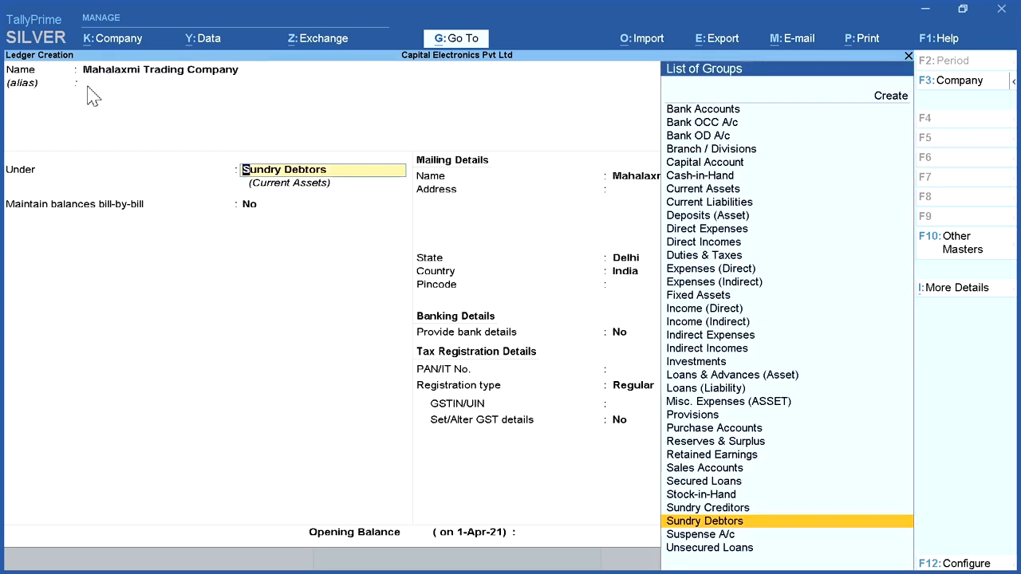
Step: Enter Mahalaxmi Trading Company's two-line mailing address and select Haryana as the state
key("Return")
key("Return")
key("Return")
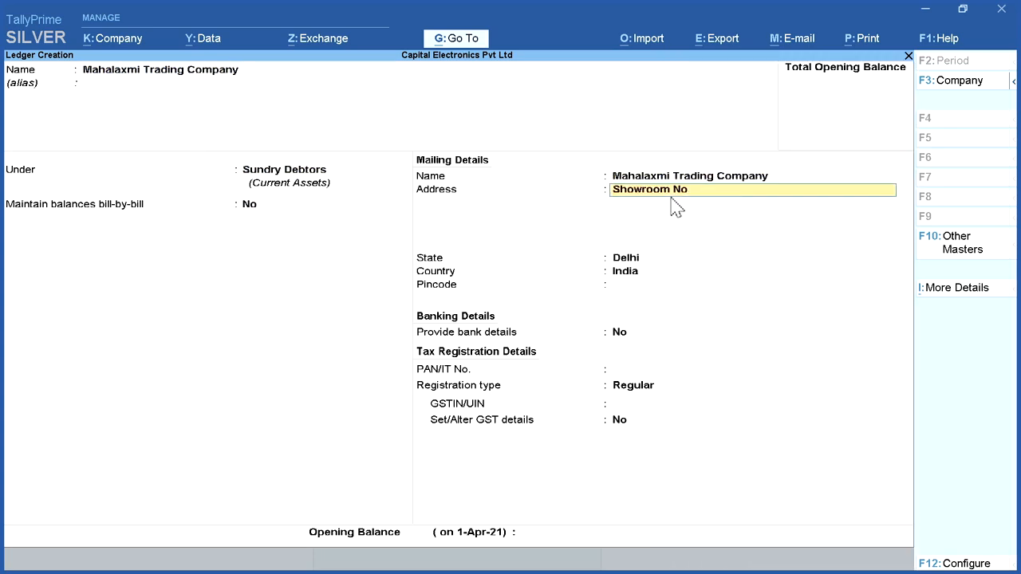
key("Return")
type("Faridabad")
key("Return")
key("Return")
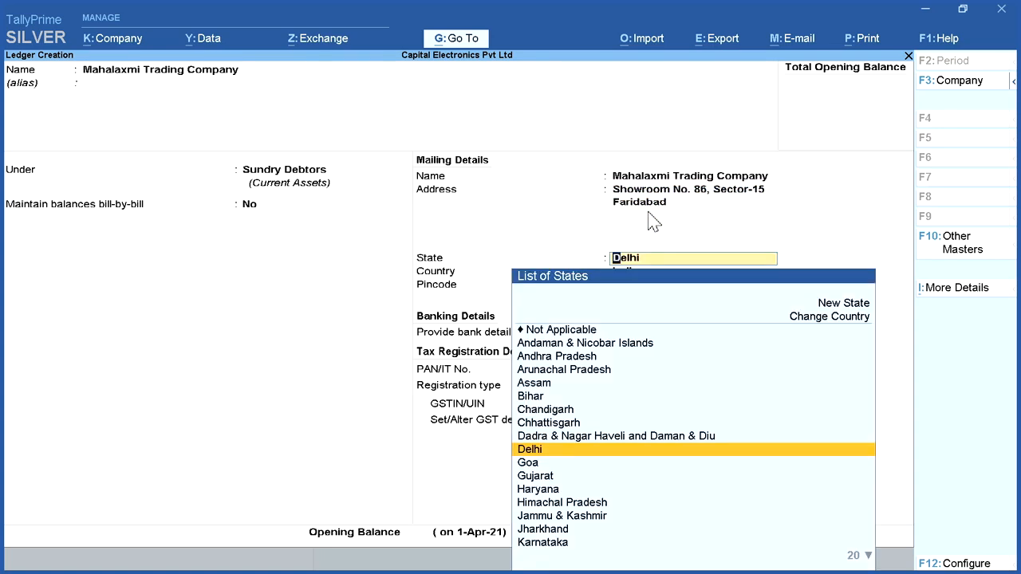
left_click(585, 496)
Step: Keep bank details at No and registration type Regular, enter Mahalaxmi Trading Company's GSTIN, and save the ledger with GST details at No
key("Return")
key("Return")
key("Return")
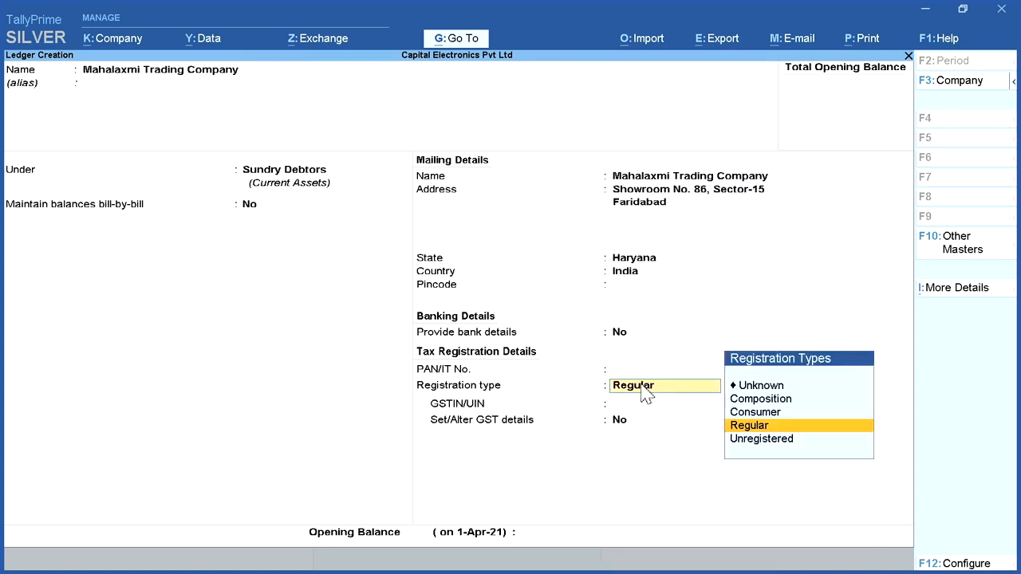
key("Return")
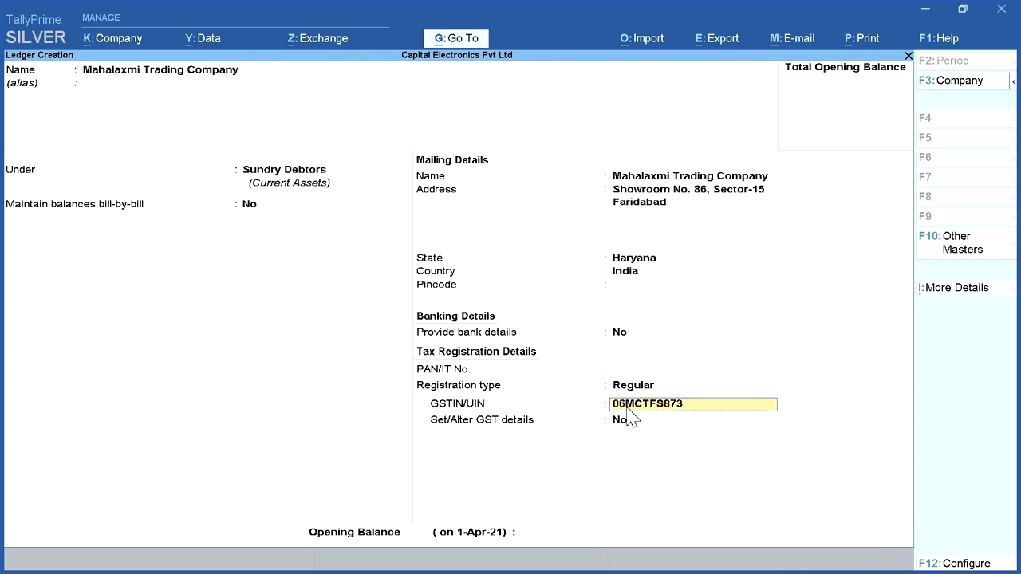
key("Return")
key("Return")
key("Return")
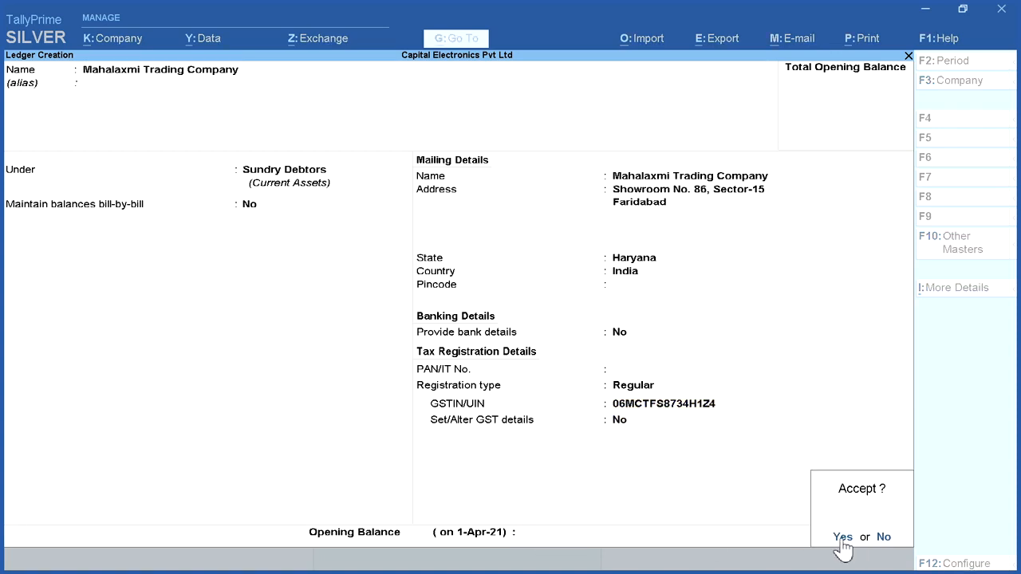
left_click(839, 539)
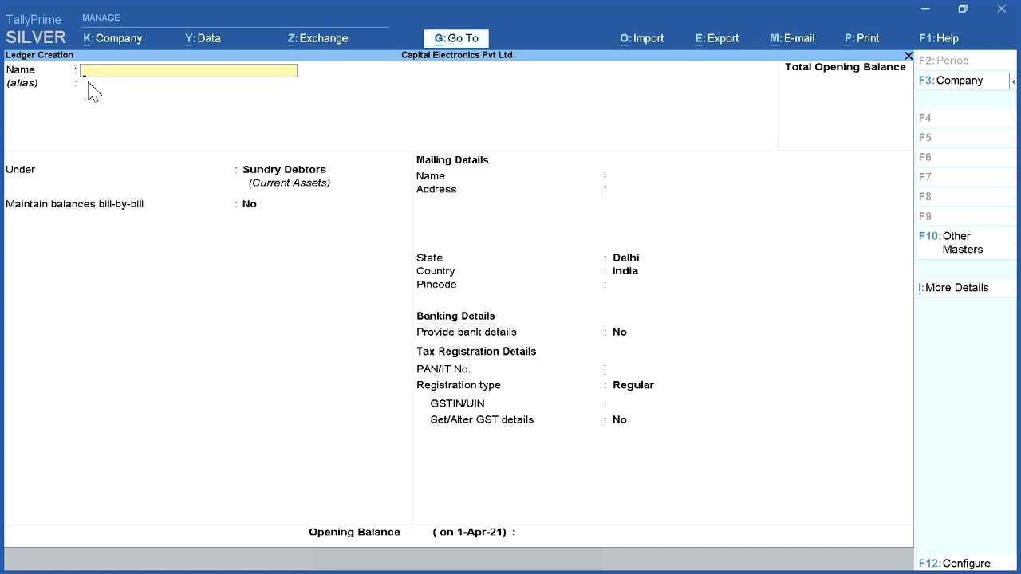
Step: Start a State Bank of India ledger with no alias under the Bank Accounts group
type("Sta")
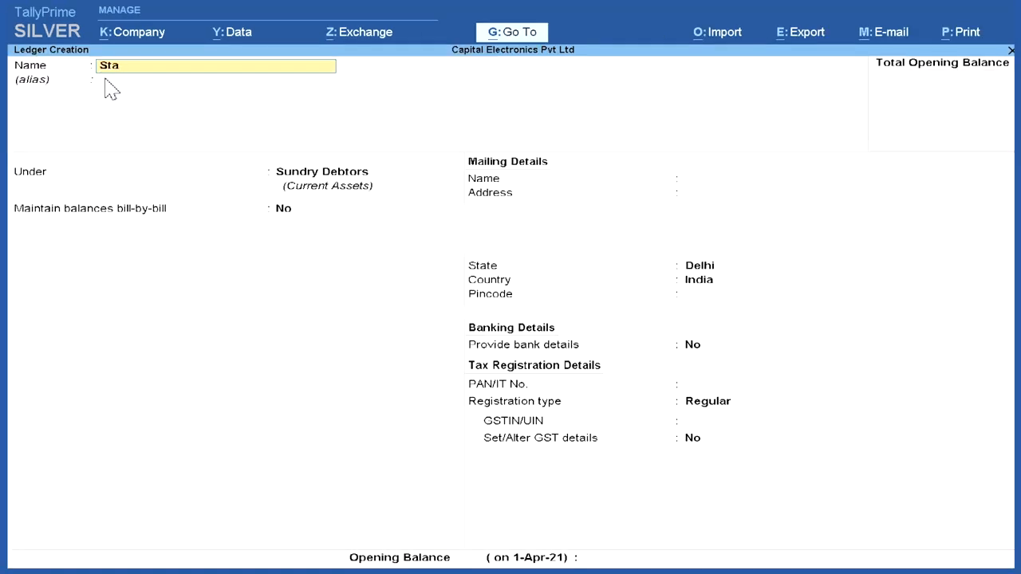
type("te Bank of India")
key("Return")
key("Return")
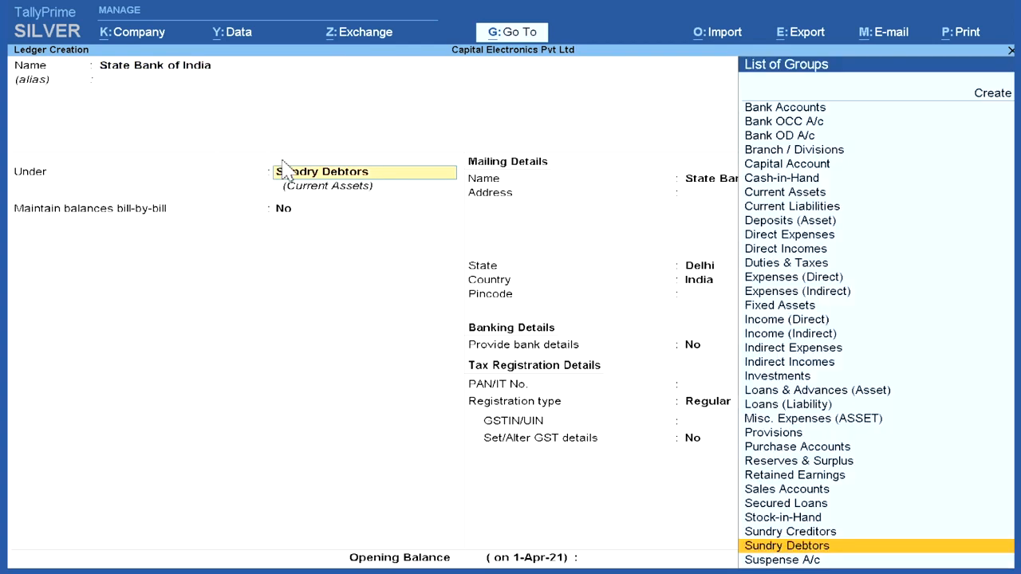
left_click(844, 112)
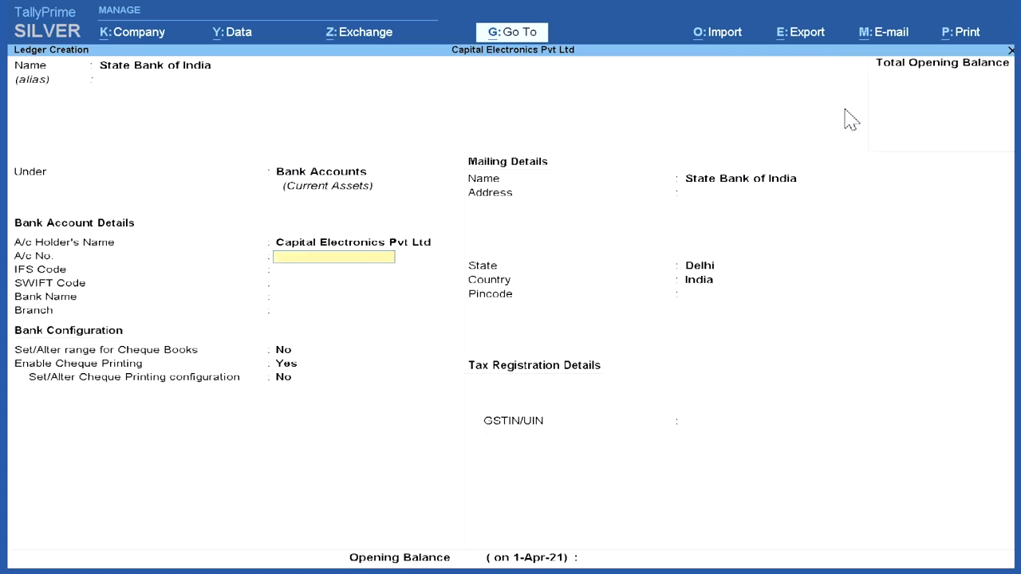
Step: Leave the bank ledger's account number, IFS code, SWIFT code and branch blank, and set its bank name to Not Applicable
left_click(311, 271)
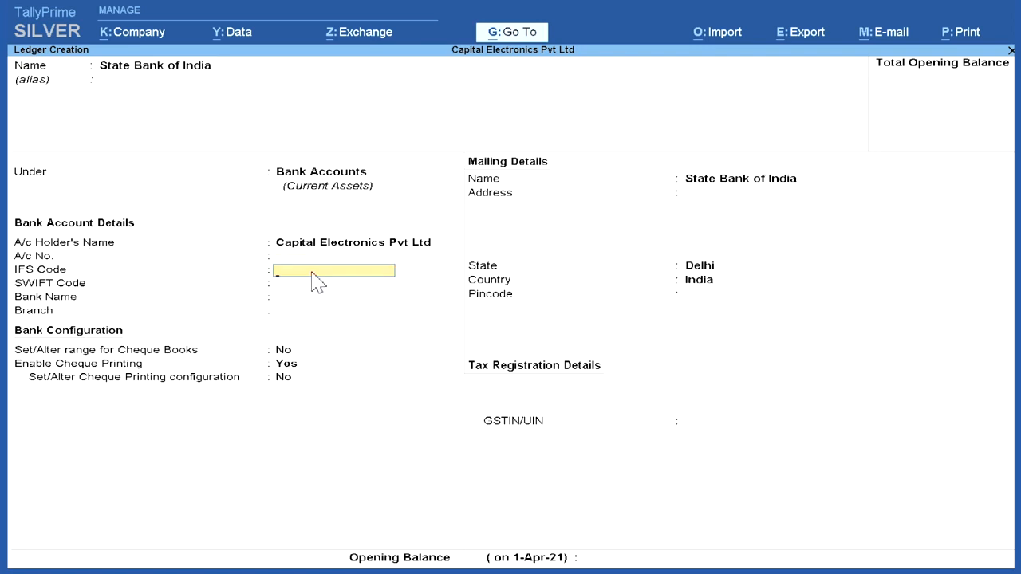
left_click(314, 287)
key("Return")
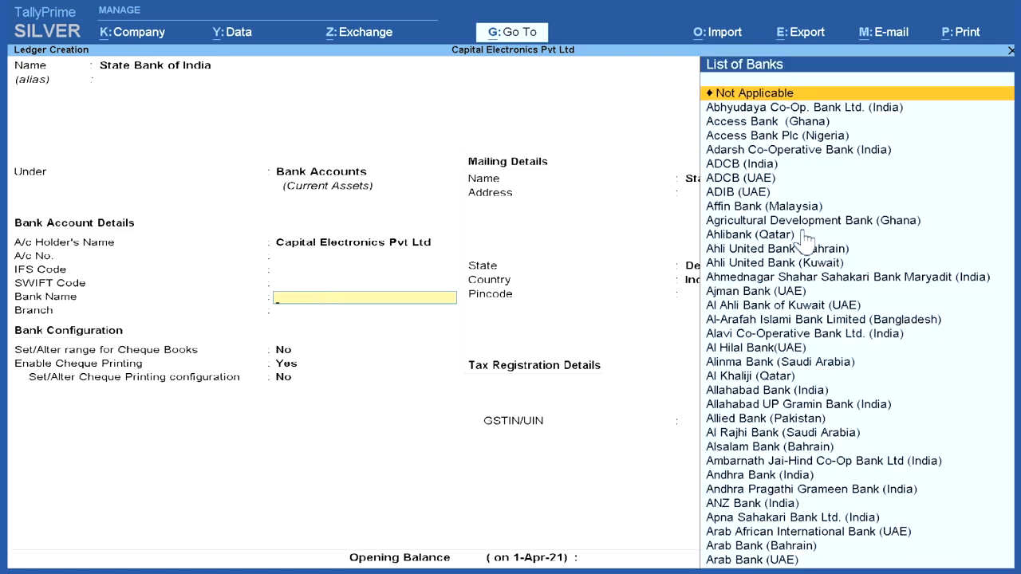
scroll(783, 251, "down", 2)
scroll(784, 255, "up", 1)
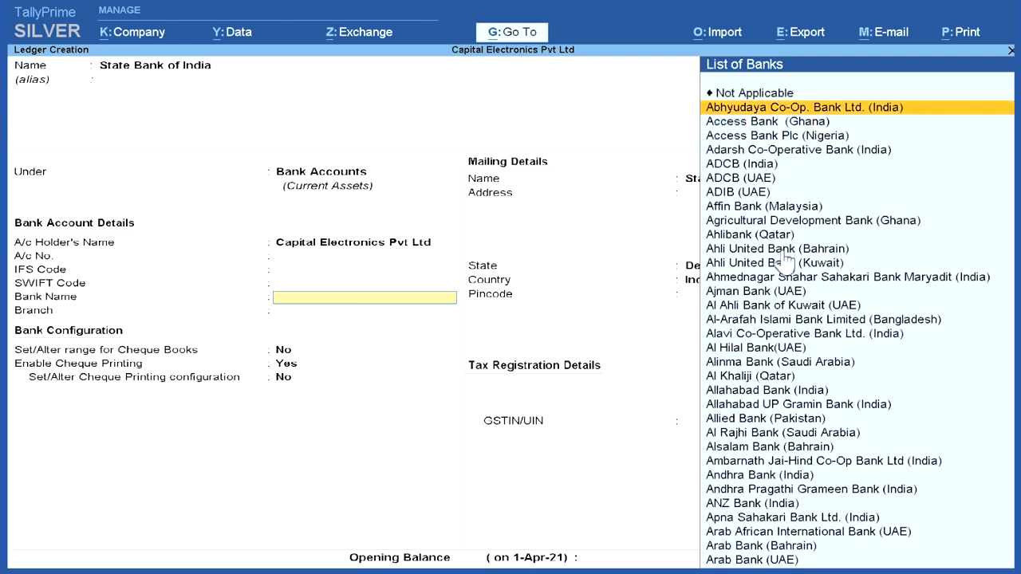
scroll(758, 96, "up", 1)
left_click(758, 95)
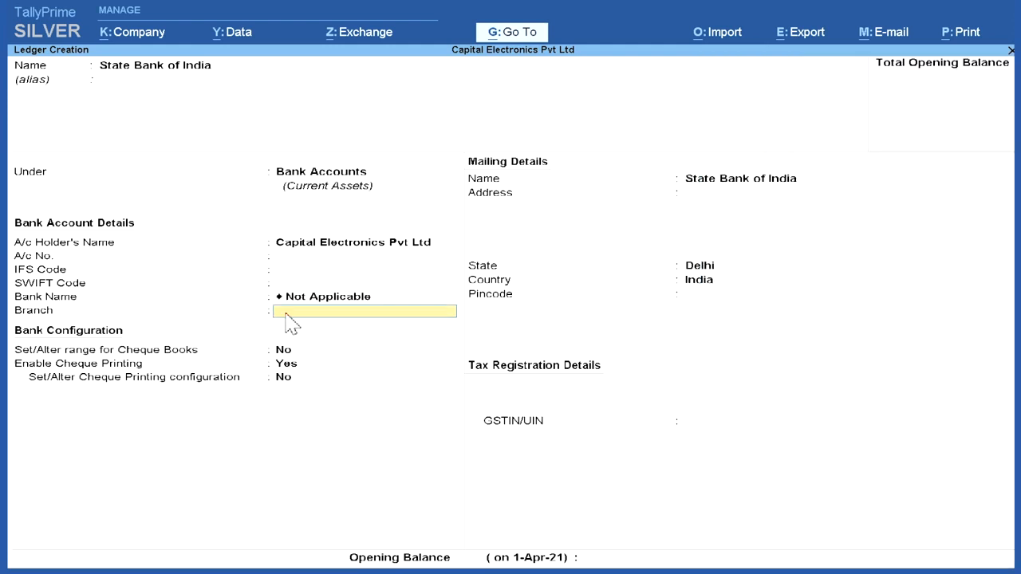
key("Return")
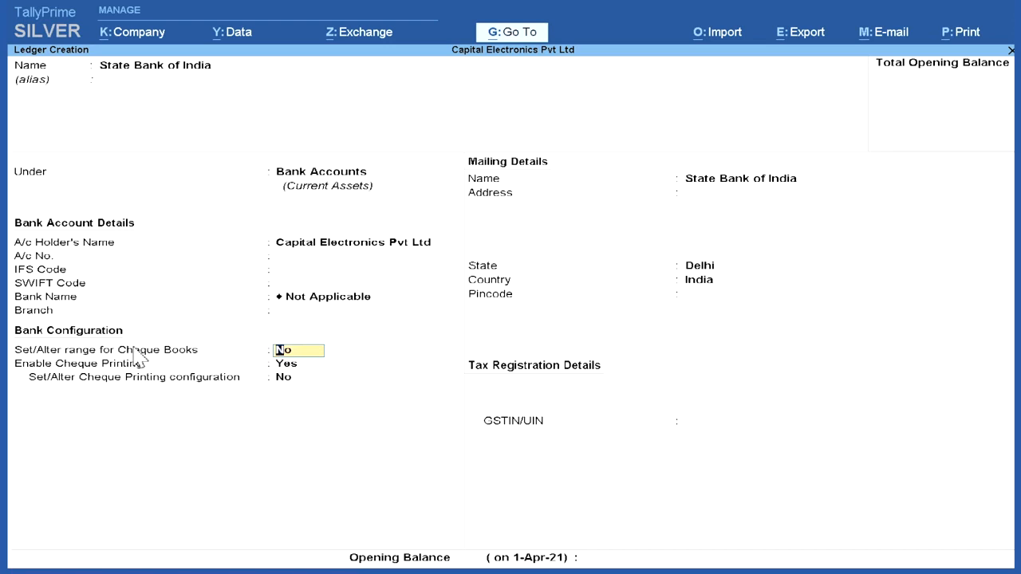
Step: Keep cheque book ranges at No, cheque printing at Yes and its configuration at No, and accept the same mailing name
key("Return")
key("Return")
key("Return")
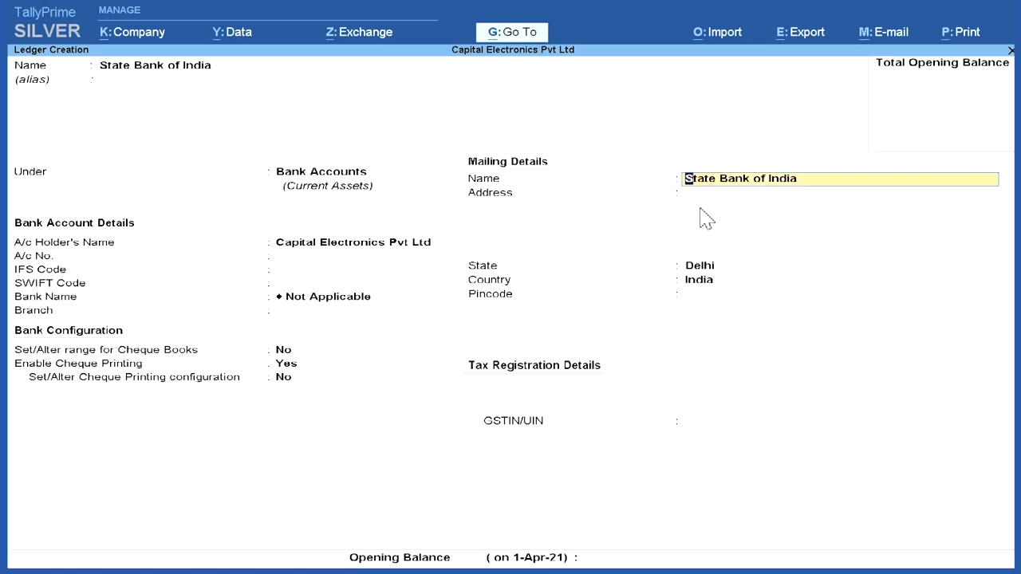
key("Return")
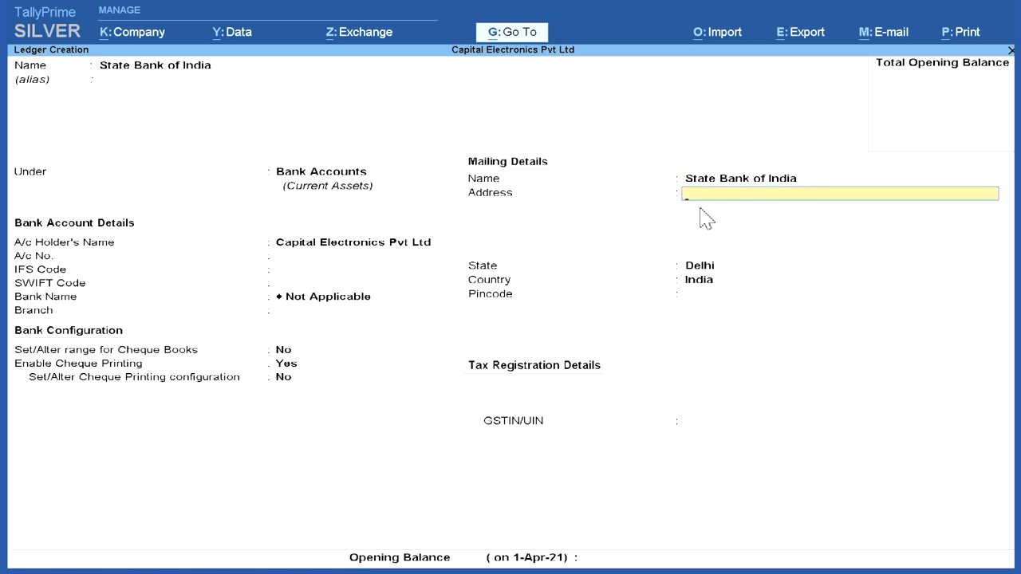
Step: Enter New Delhi as the bank's address, select Delhi as the state, and leave the pincode blank
type("New Delhi")
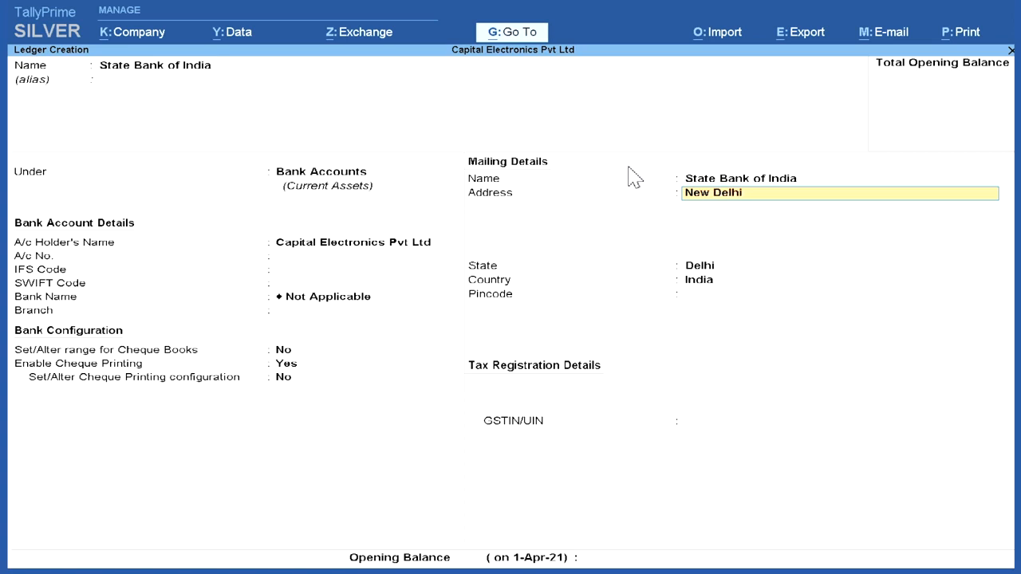
key("Return")
key("Return")
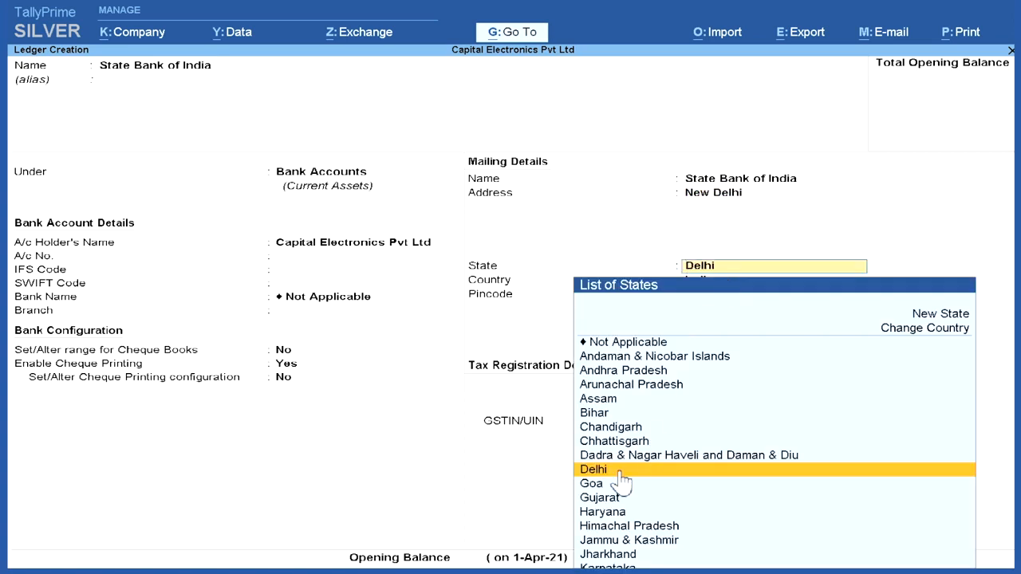
key("Return")
Step: Leave the bank's GSTIN and opening balance blank, and save the State Bank of India ledger
key("Return")
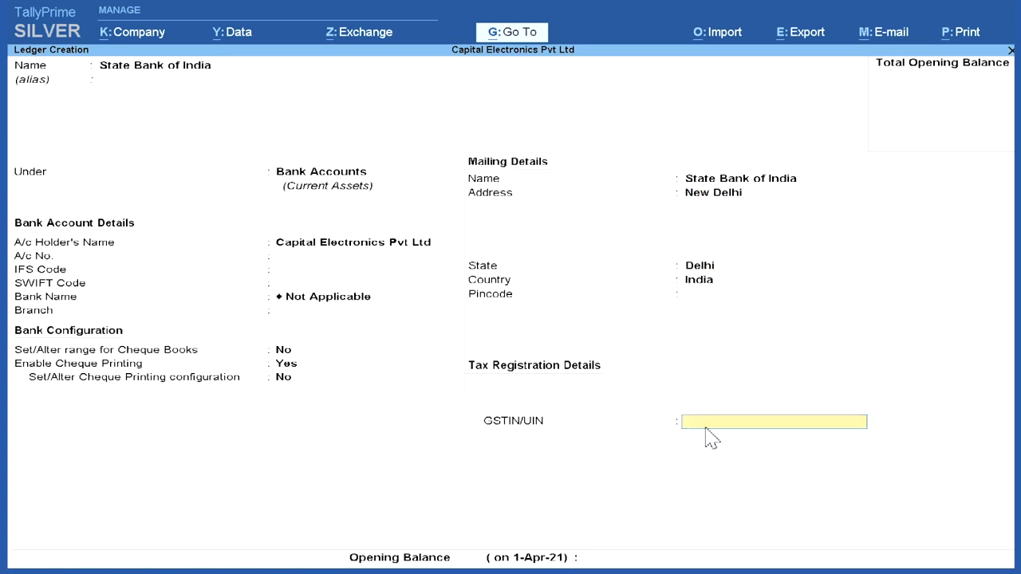
key("Return")
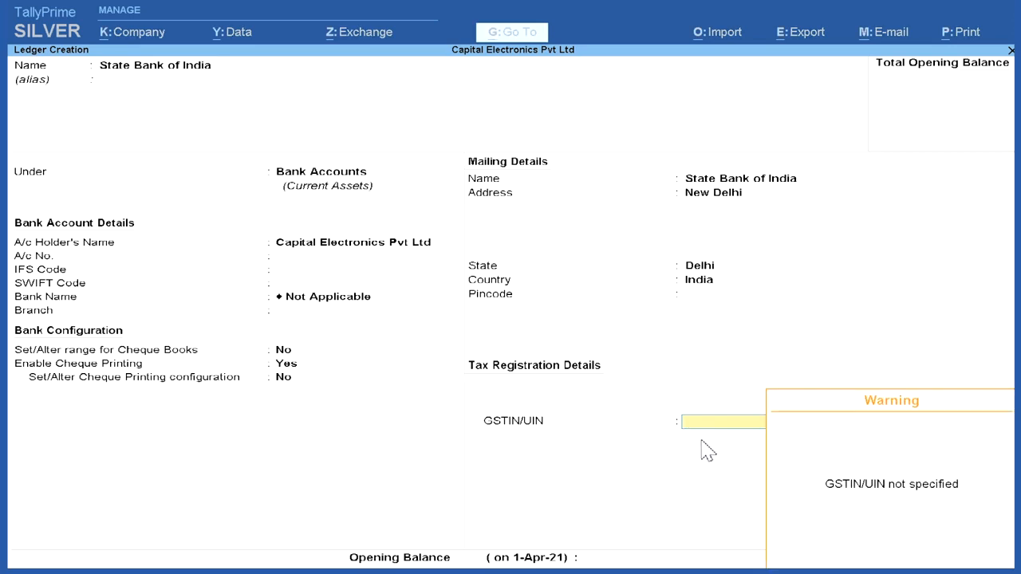
key("Return")
key("Return")
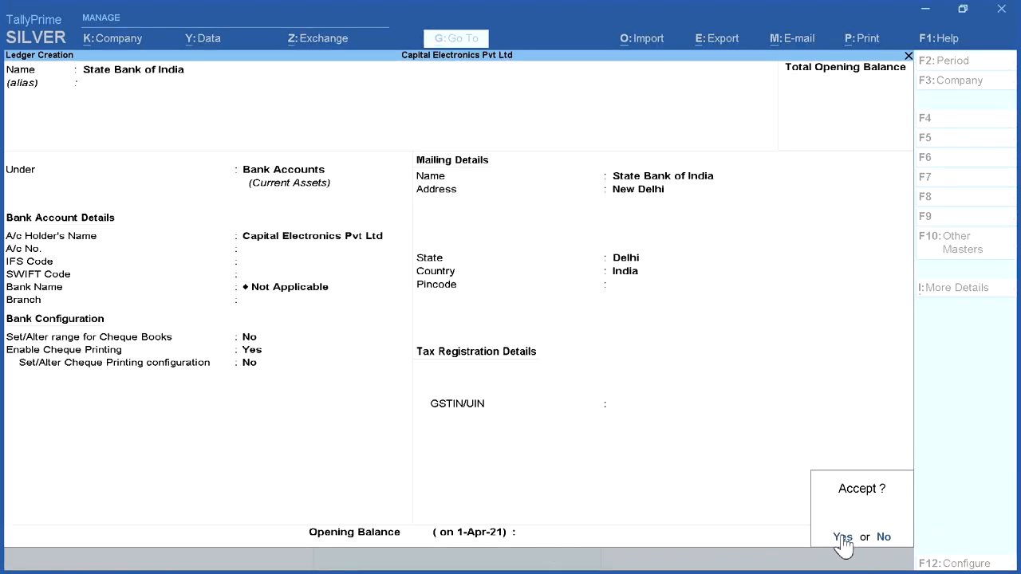
left_click(937, 562)
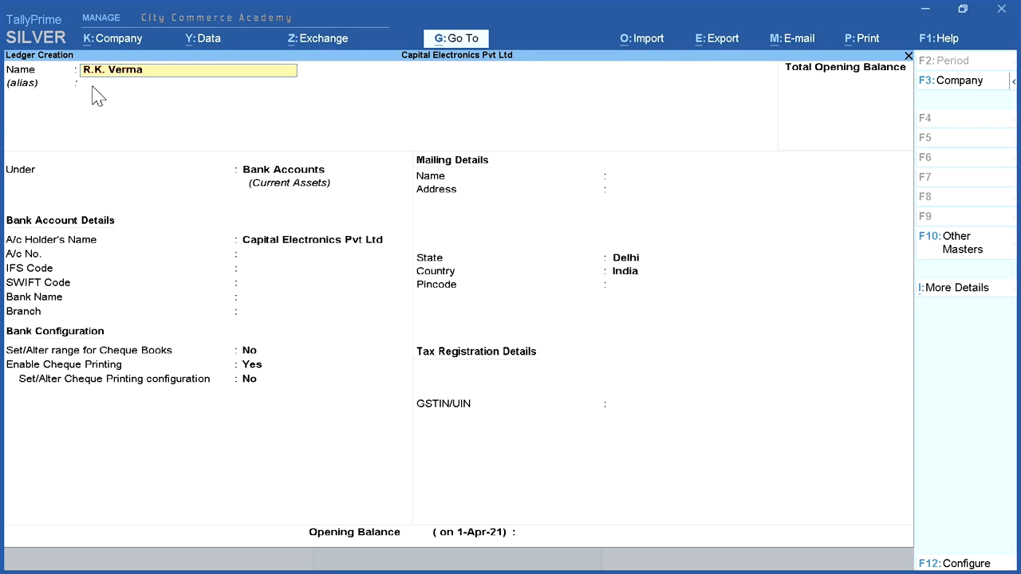
Step: Finish the individual supplier's ledger name with the A/c suffix and place the ledger under Sundry Creditors
type("/c")
key("Return")
key("Return")
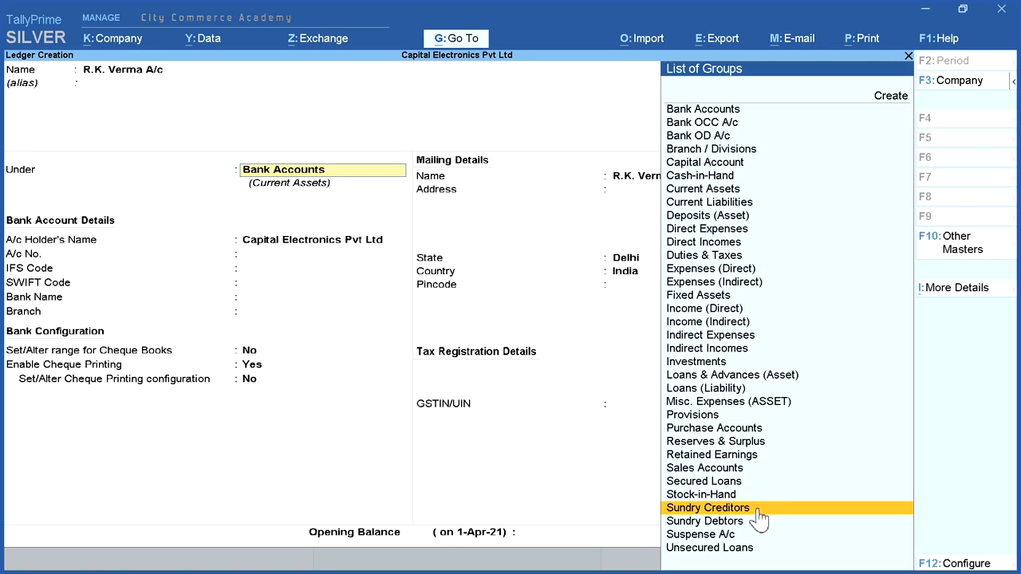
left_click(744, 510)
key("Return")
Step: Enter the individual supplier's house address, keep Delhi as the state, and leave the pincode blank
type("House No. 11")
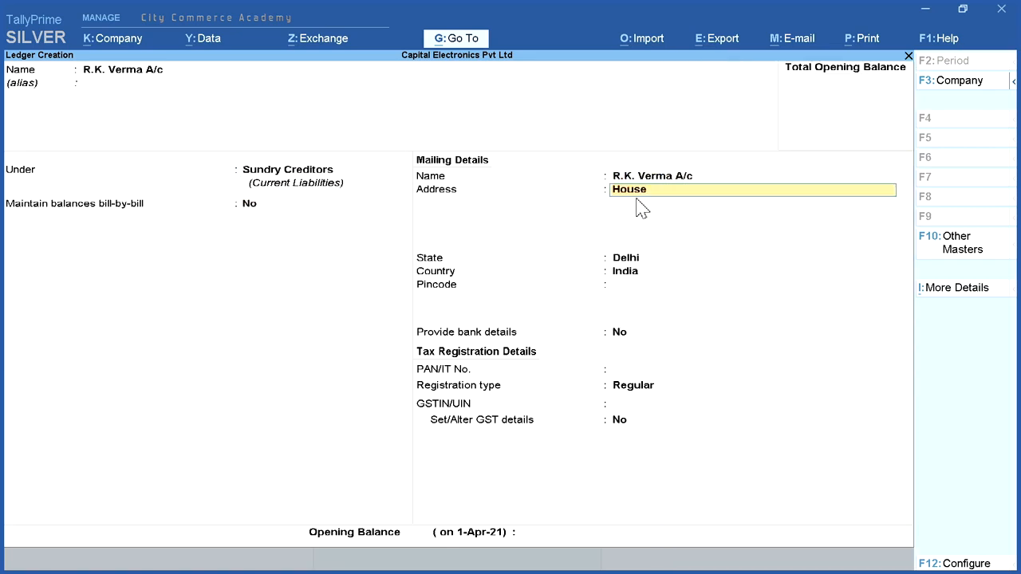
key("Return")
key("Return")
Step: Keep bank details at No and the Regular registration type, leave PAN and GSTIN blank, and save the individual supplier's ledger
key("Return")
key("Return")
key("Return")
key("Return")
key("Return")
key("Return")
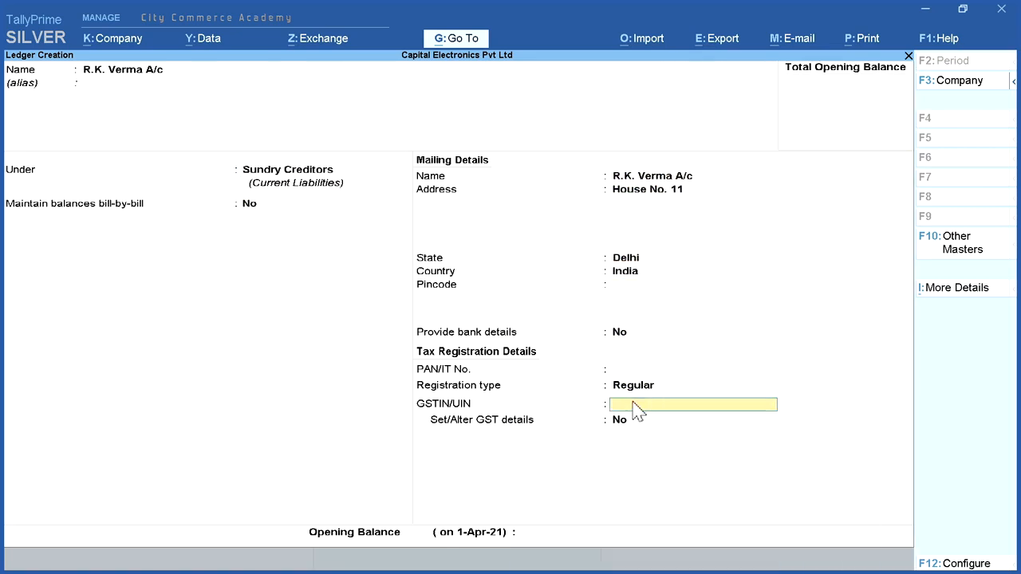
key("Return")
key("Return")
left_click(843, 536)
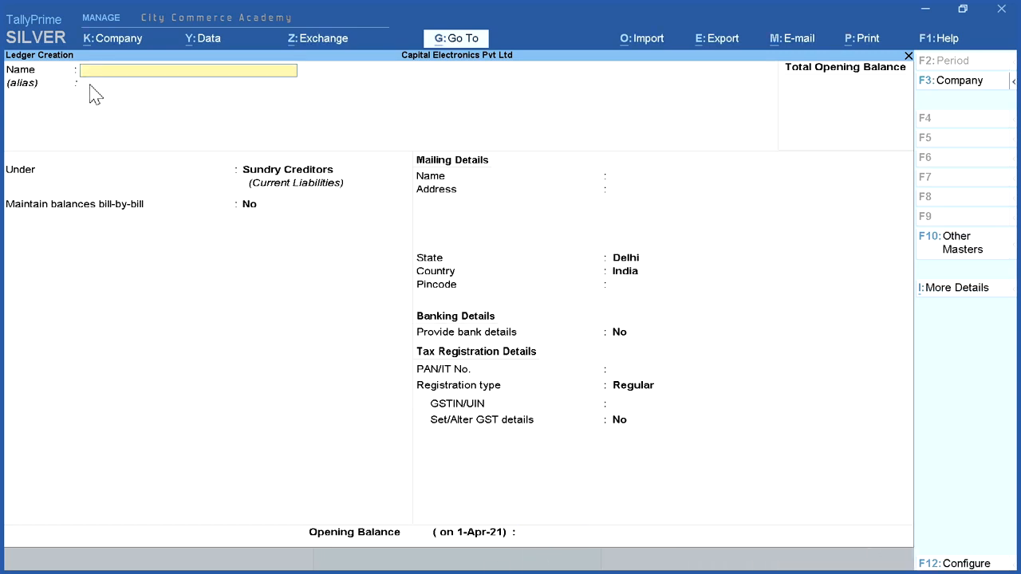
Step: Start a Suresh and Company ledger under Sundry Creditors, keeping bill-by-bill balances at No and the same mailing name
type("Suresh and Company")
left_click(281, 180)
left_click(740, 509)
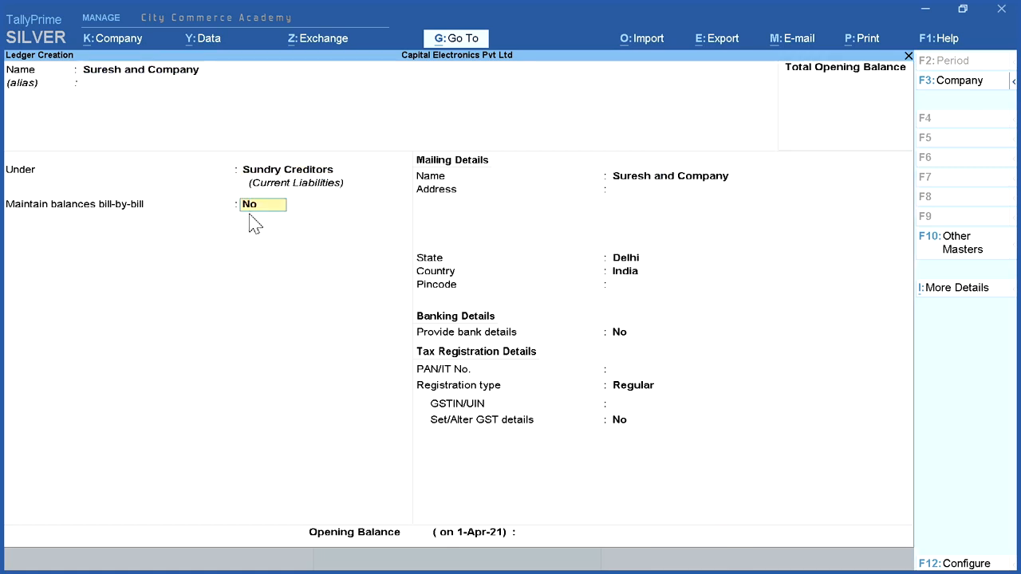
left_click(285, 177)
key("Return")
key("Return")
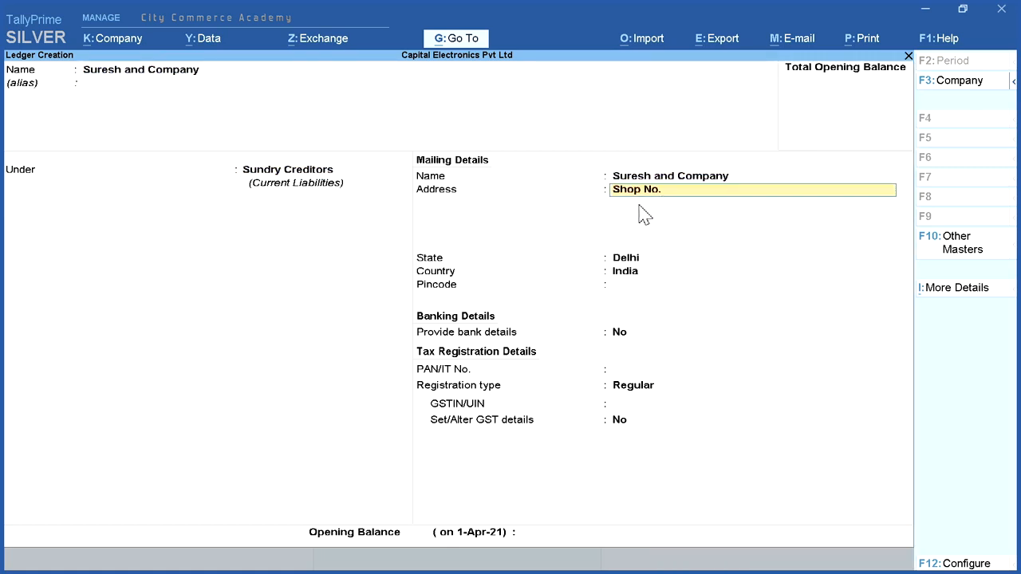
Step: Enter Suresh and Company's one-line shop address, keeping Delhi as the state, bank details at No and the Regular registration type
key("Return")
key("Return")
key("Return")
key("Return")
key("Return")
key("Return")
key("Return")
key("Return")
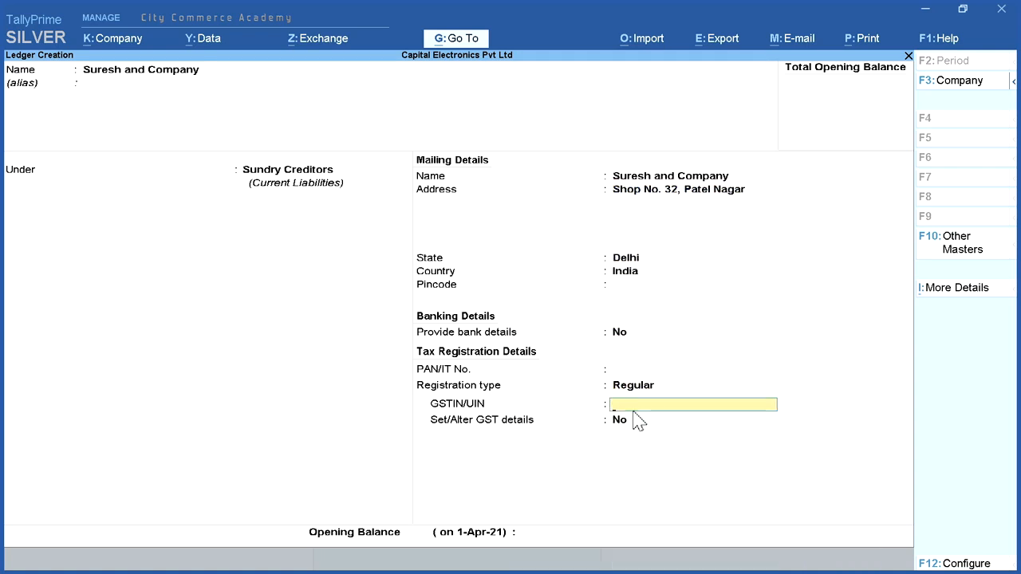
Step: Enter Suresh and Company's GSTIN, keep its GST details option at No, and save the ledger with a blank opening balance
key("Return")
key("Return")
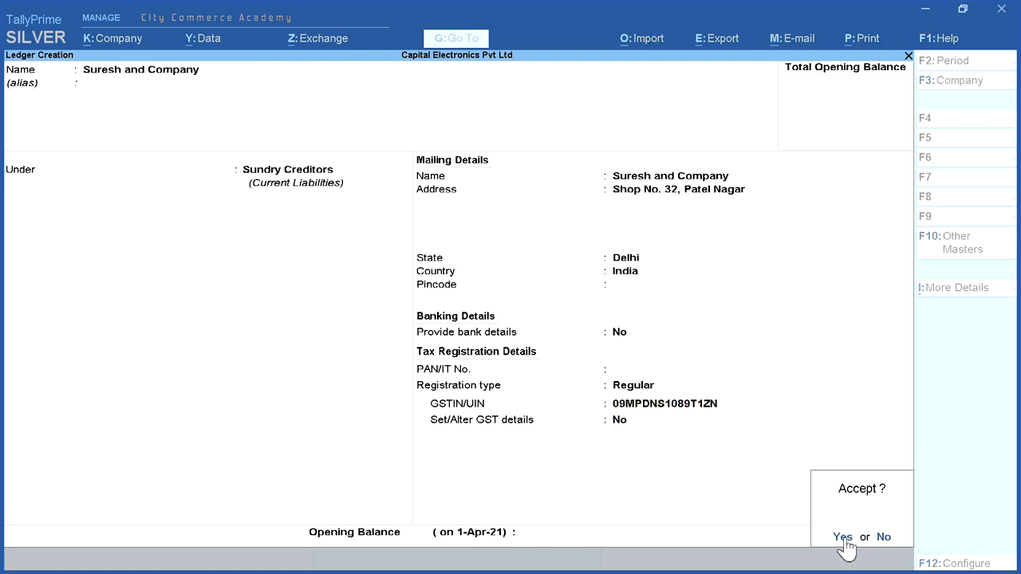
left_click(841, 533)
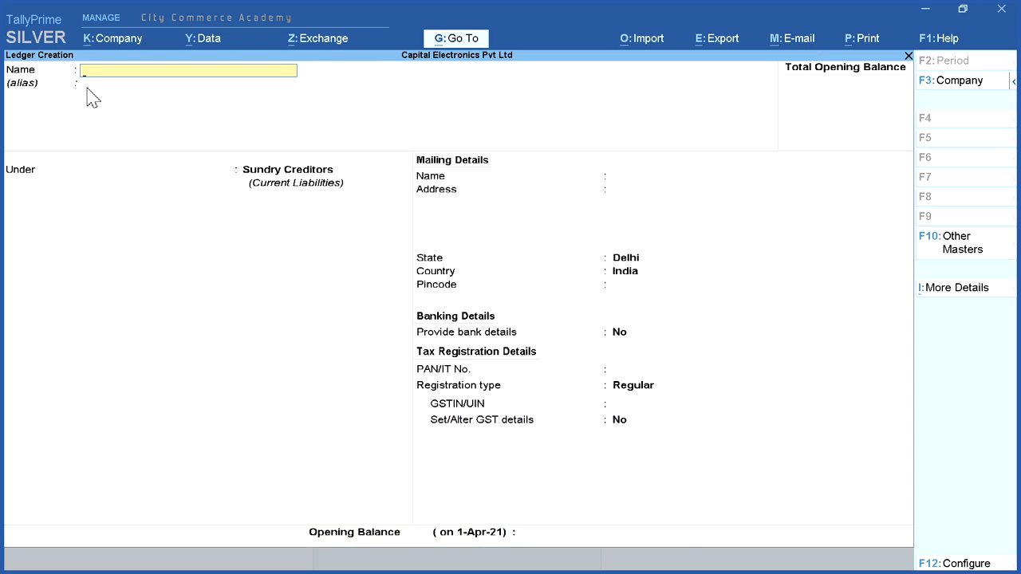
Step: Start a CGST A/c ledger under Duties & Taxes and set its type of duty/tax to GST
type("CGST A/c")
key("Return")
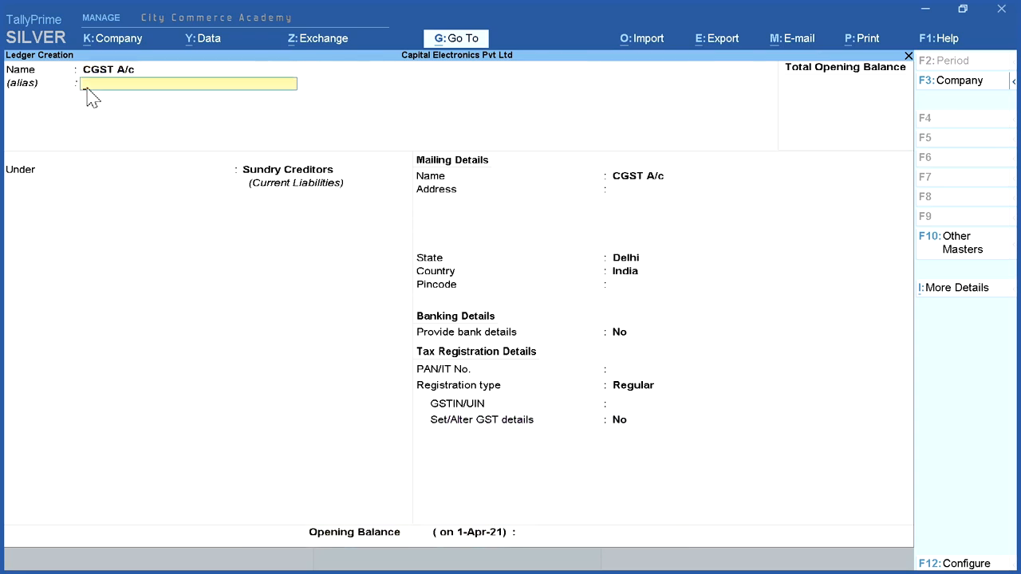
key("Return")
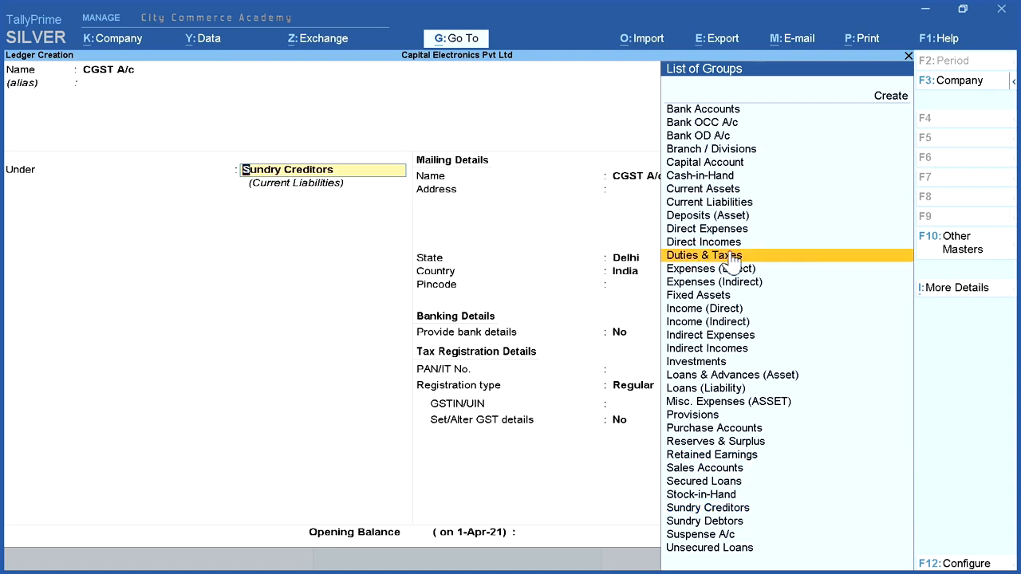
left_click(770, 257)
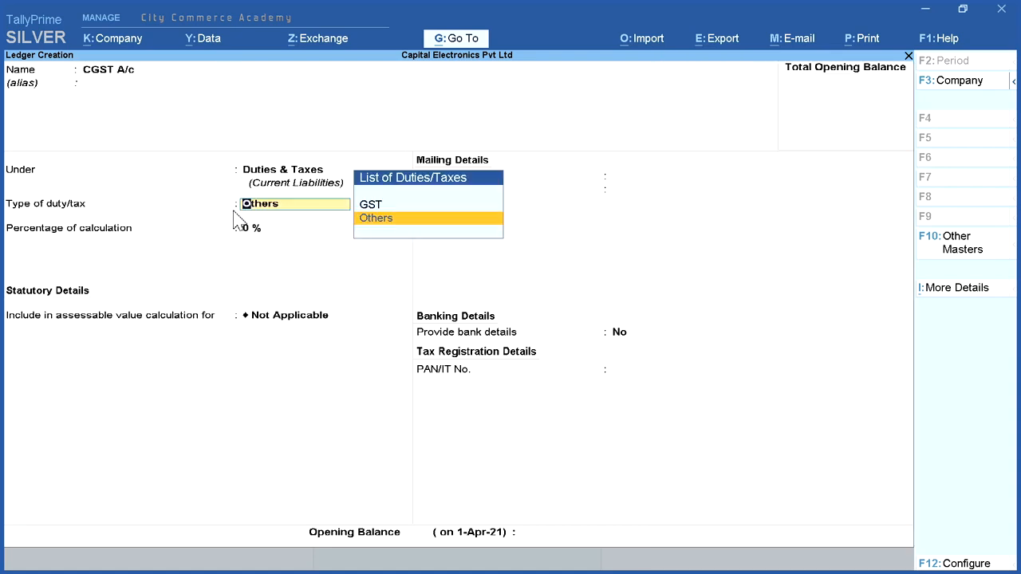
left_click(420, 209)
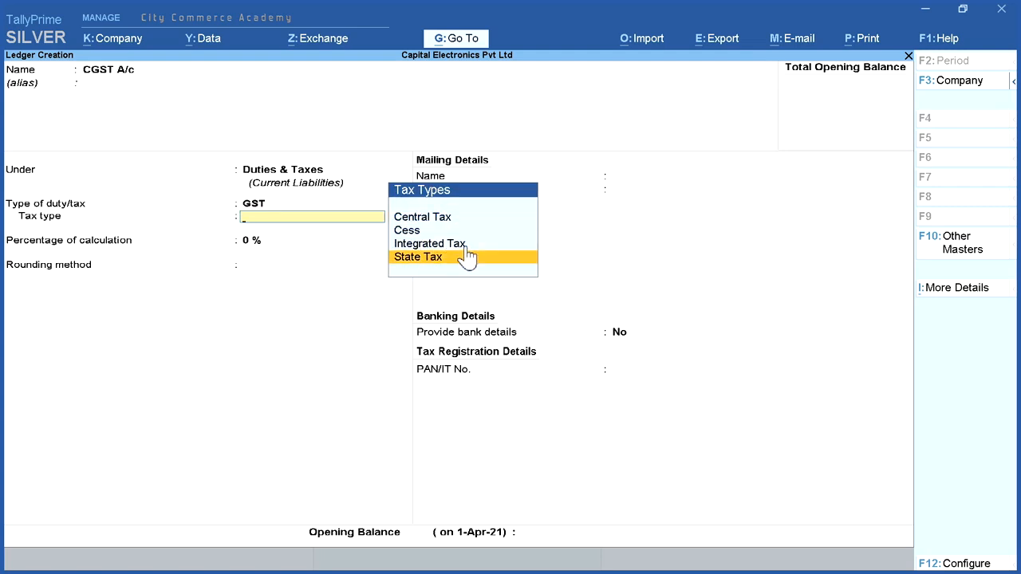
Step: Set the CGST A/c tax type to Central Tax, keep 0 % calculation, rounding Not Applicable and bank details No, and save the ledger
left_click(487, 217)
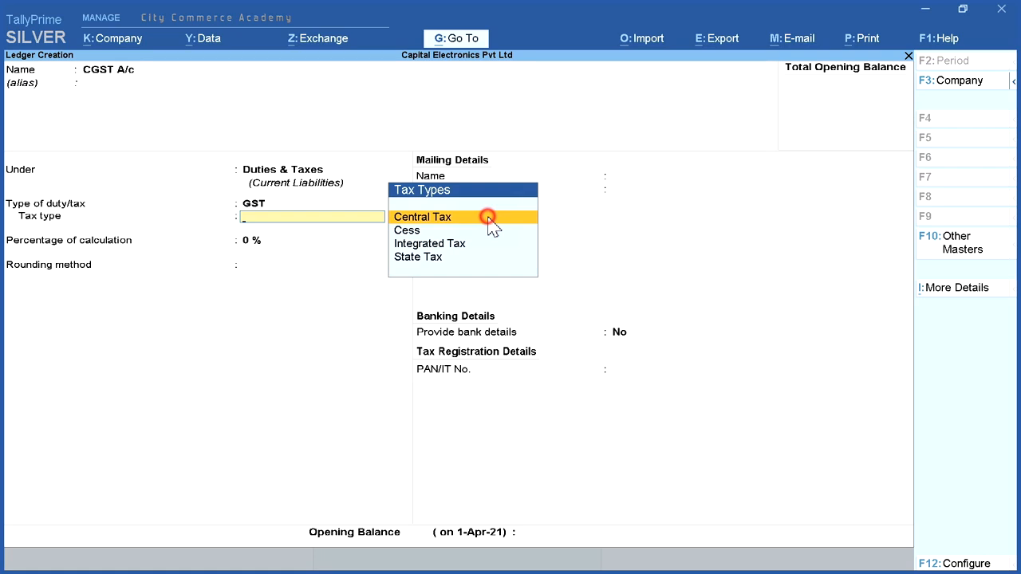
left_click(487, 217)
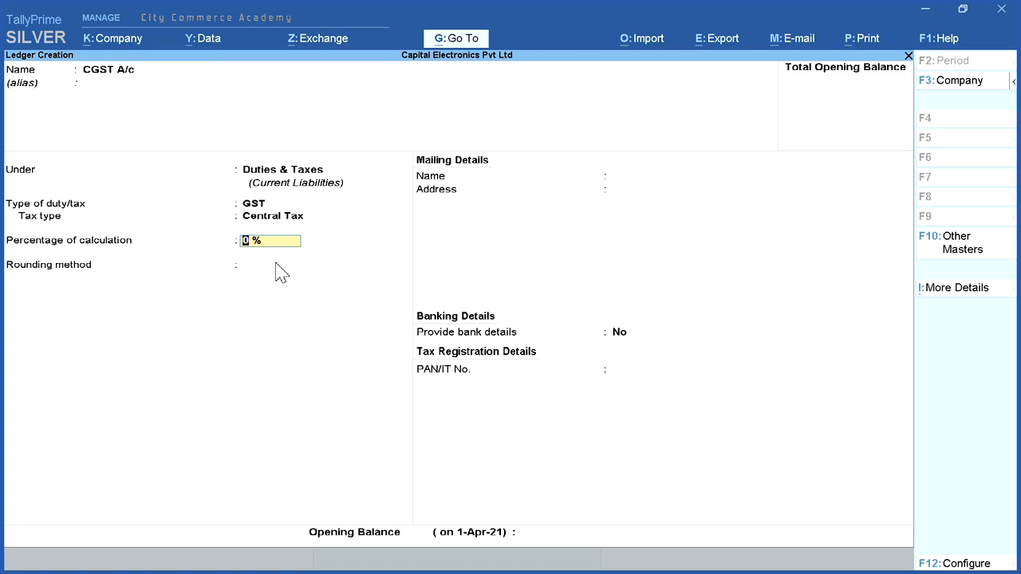
key("Return")
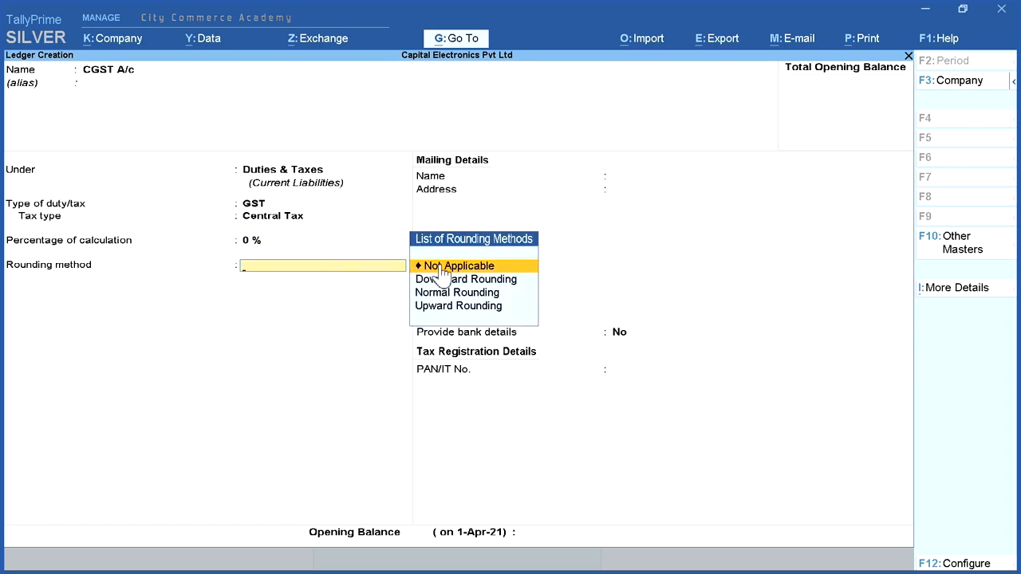
key("Return")
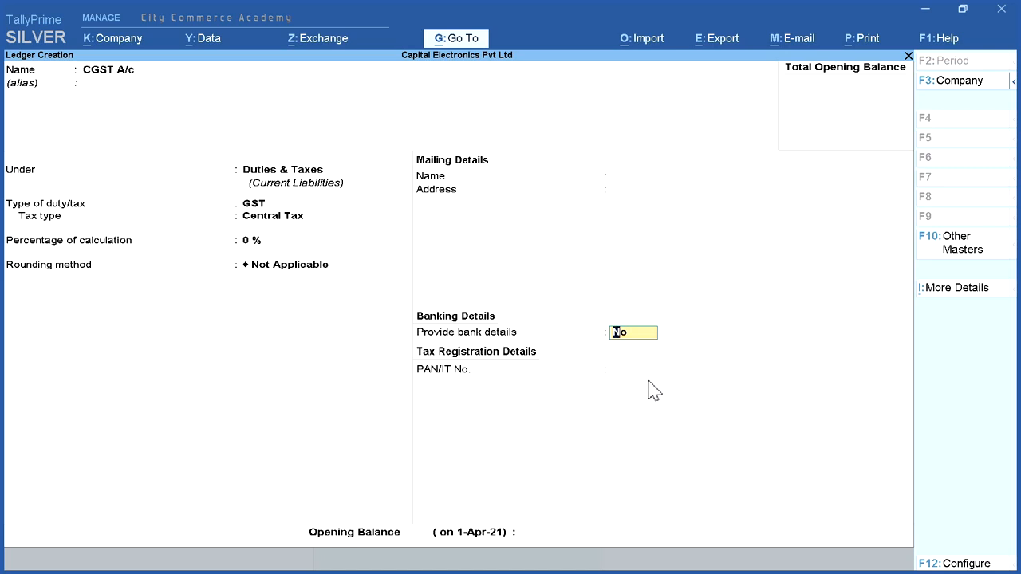
key("Return")
key("Return")
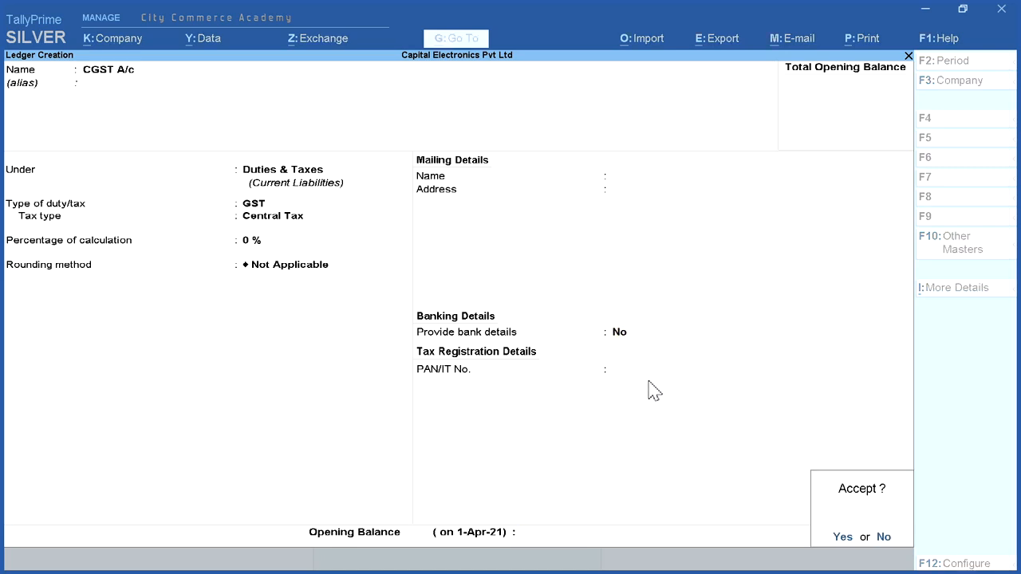
left_click(843, 538)
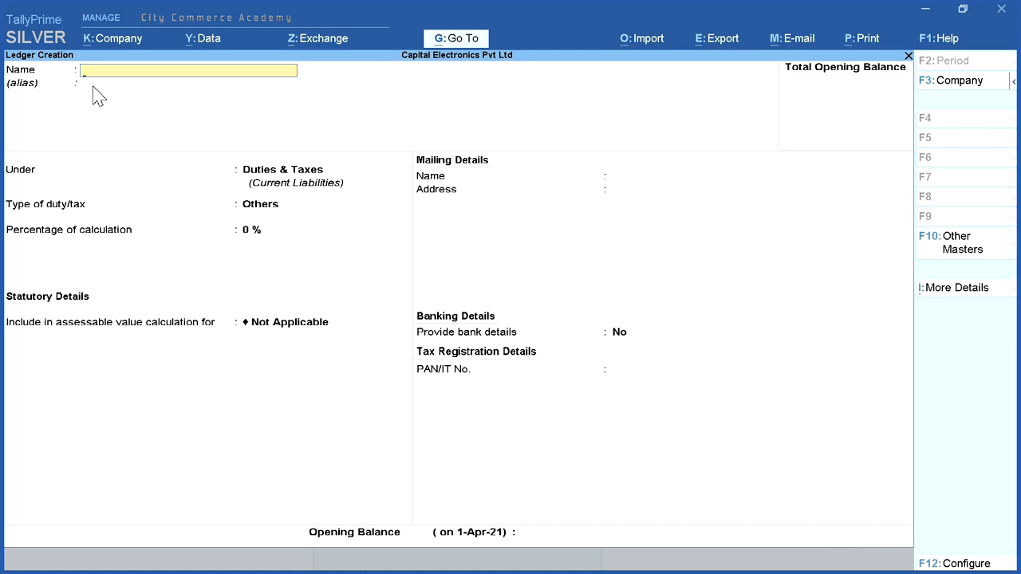
Step: Start an SGST A/c ledger under Duties & Taxes and set its type of duty/tax to GST
type("SGST a/c")
key("Return")
key("Return")
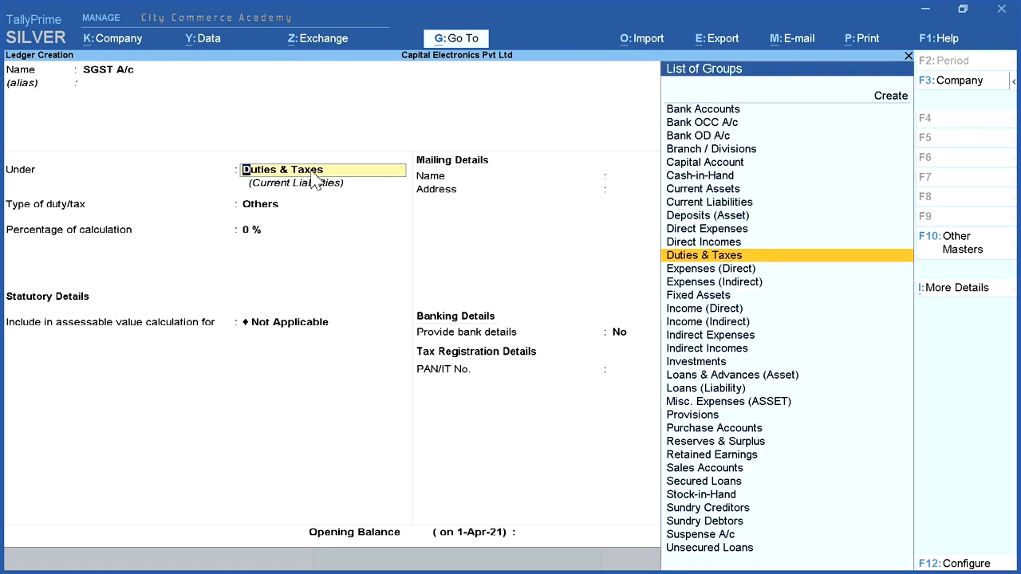
key("Return")
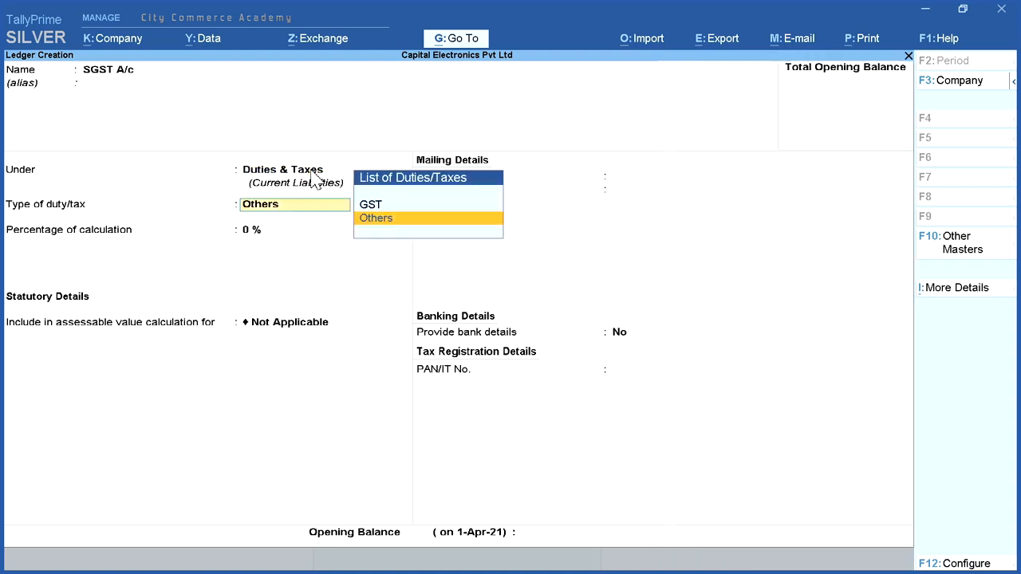
left_click(405, 209)
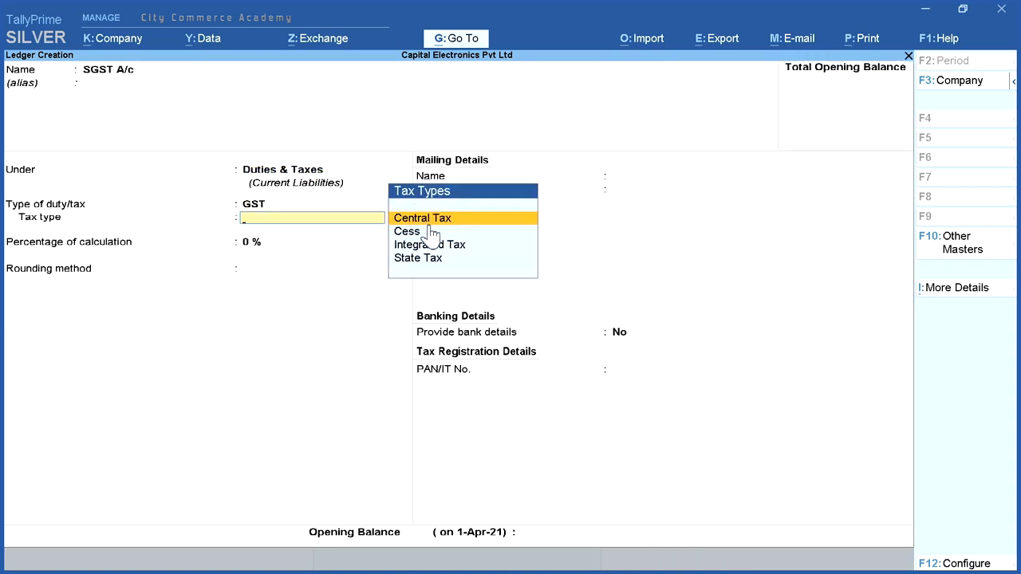
Step: Set the SGST A/c tax type to State Tax, keep 0 % calculation, rounding Not Applicable and bank details No, and save the ledger
left_click(447, 262)
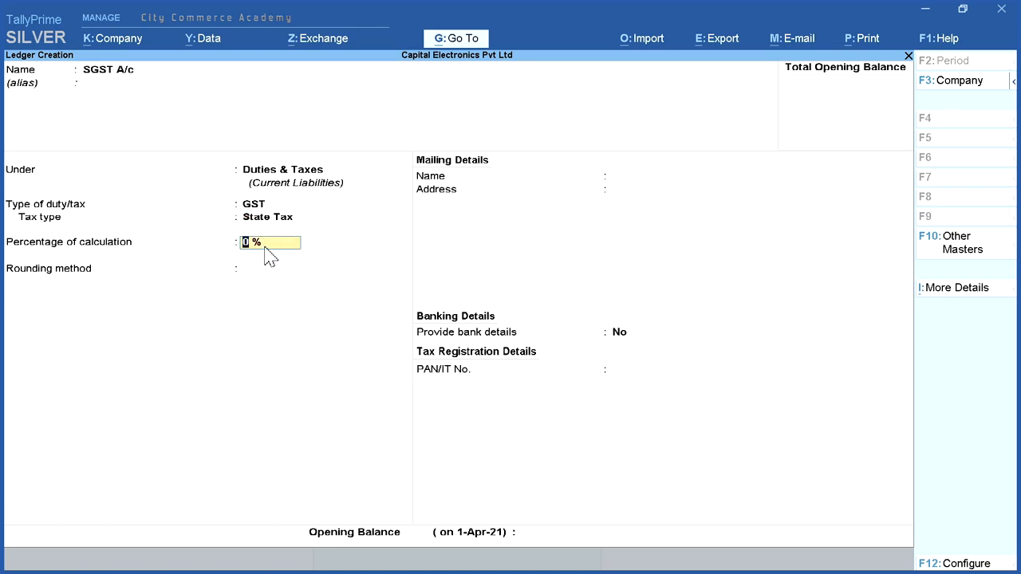
key("Return")
left_click(480, 268)
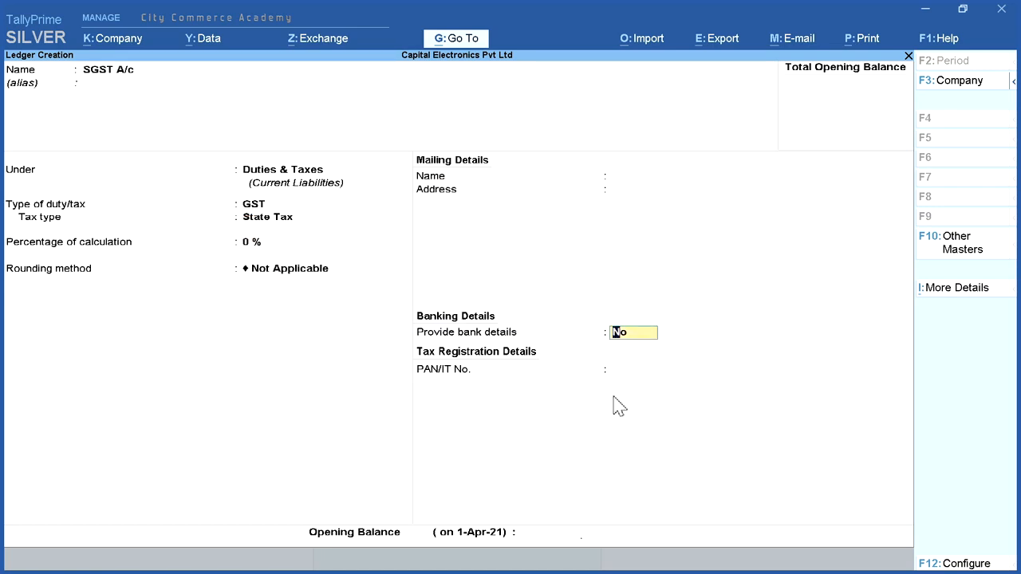
key("Return")
key("Return")
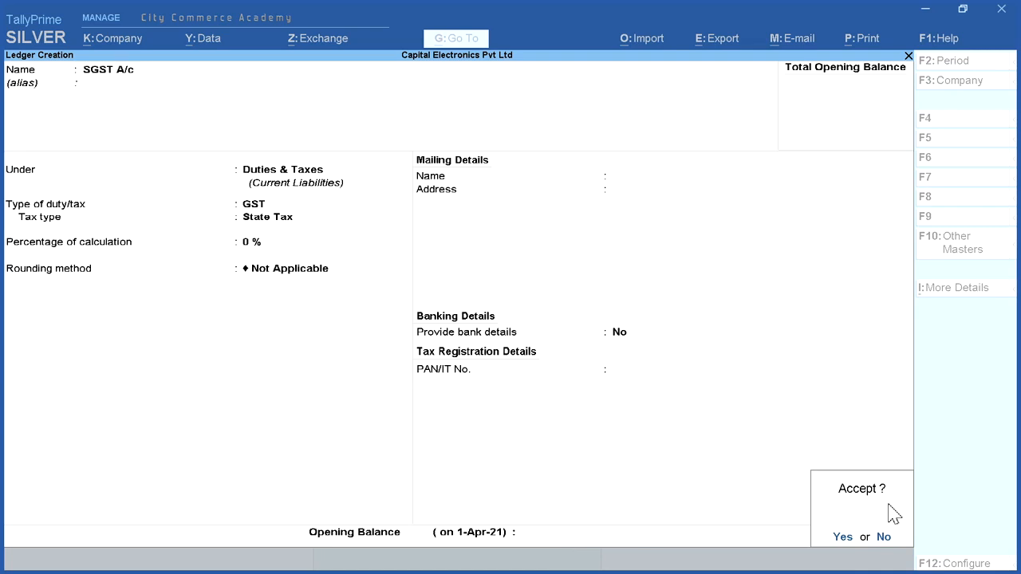
left_click(842, 538)
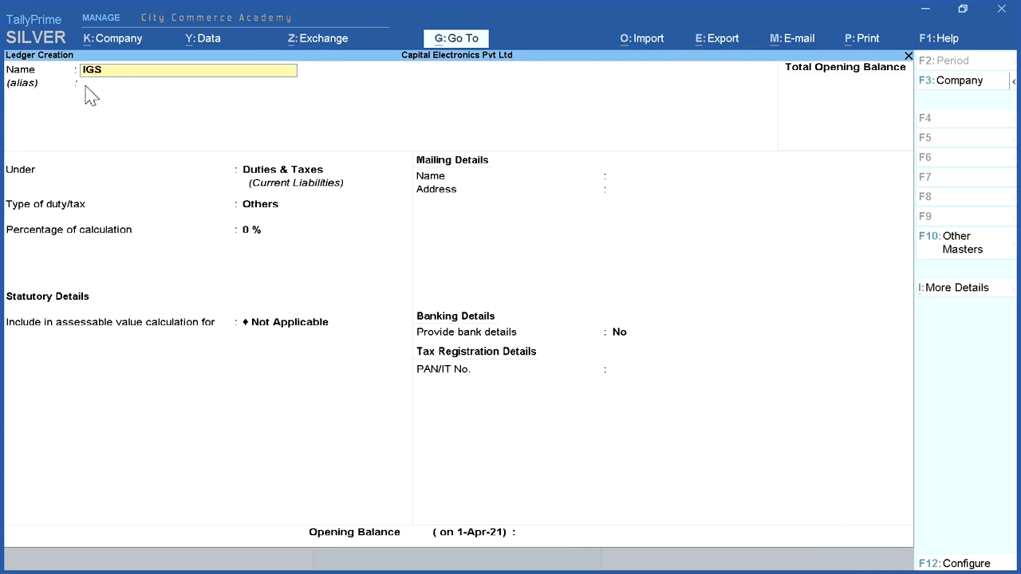
Step: Start an IGST A/c ledger under Duties & Taxes and set its type of duty/tax to GST
type("IGST a/c")
key("Return")
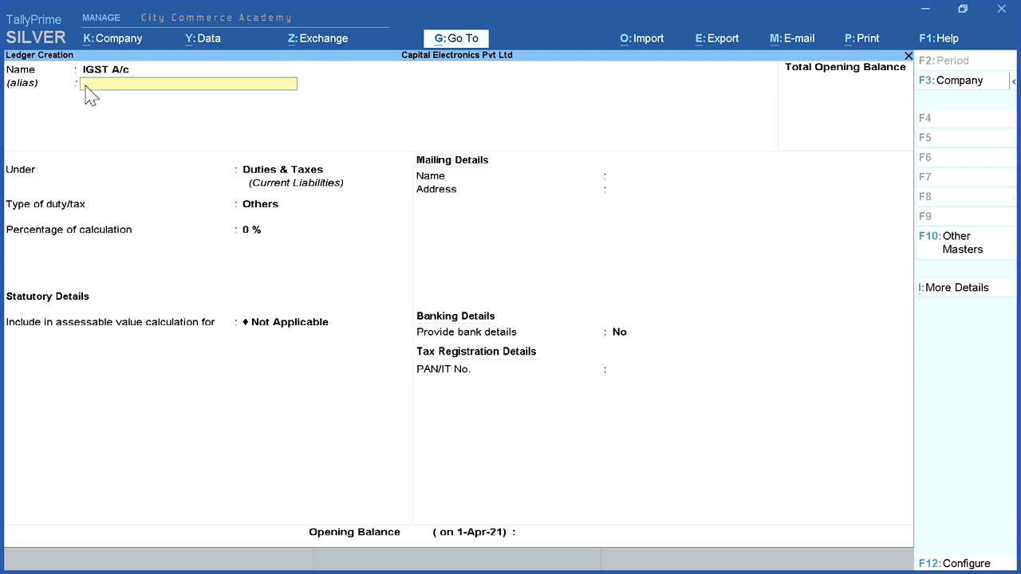
key("Return")
key("Return")
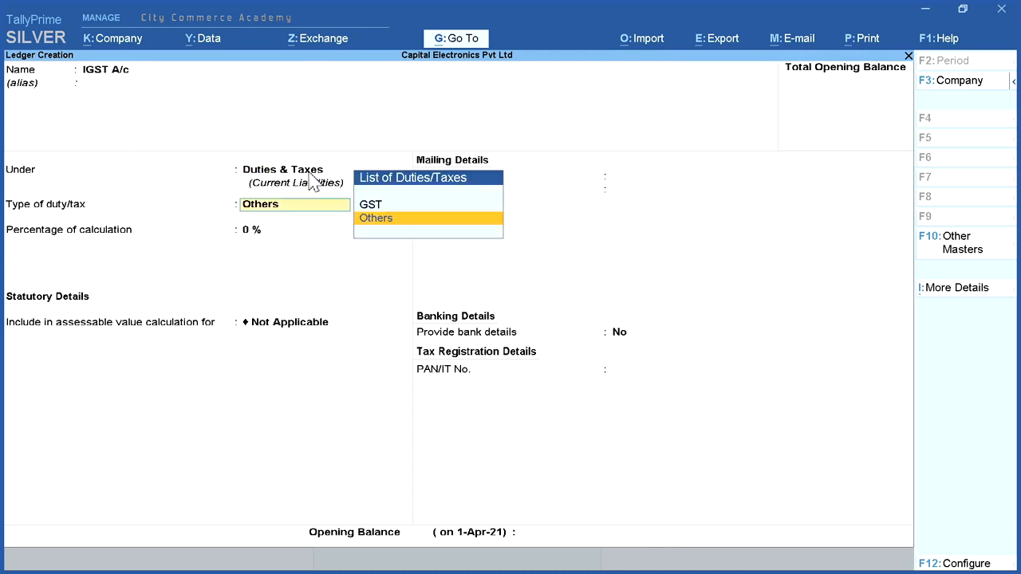
key("Up")
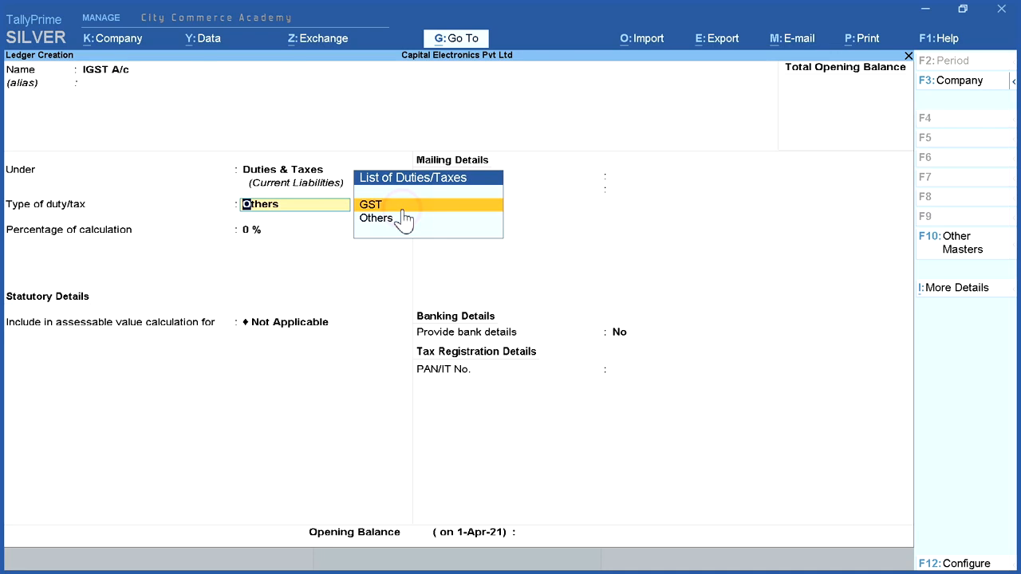
key("Return")
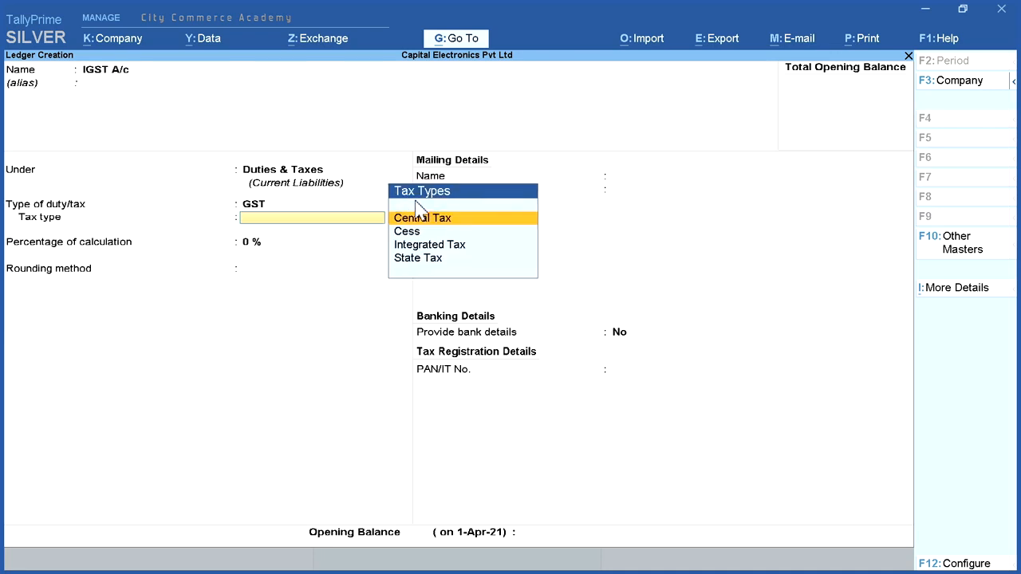
Step: Set the IGST A/c tax type to Integrated Tax with 0 % and rounding Not Applicable, save it, and leave ledger creation
left_click(470, 245)
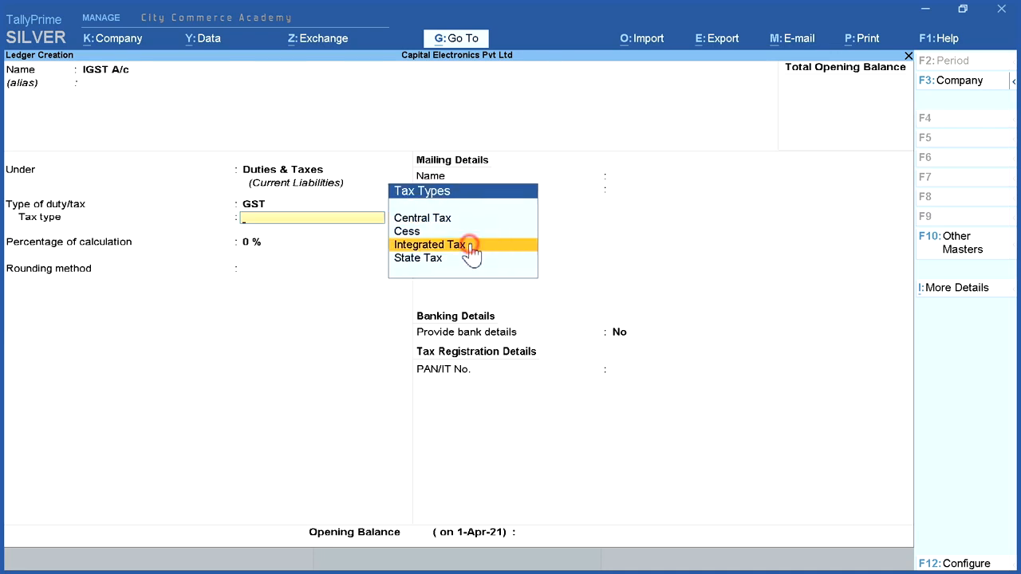
key("Return")
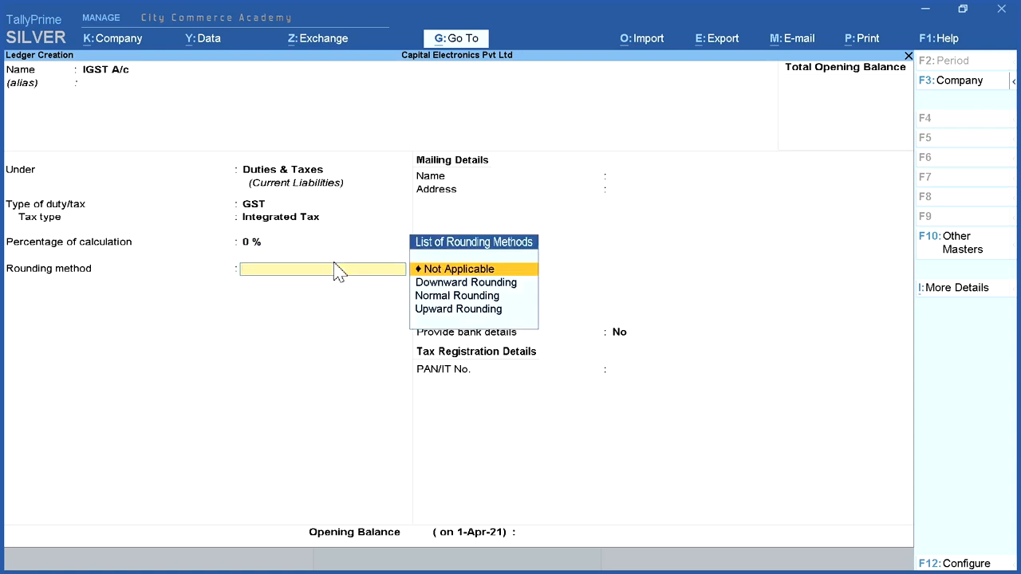
left_click(477, 269)
key("Return")
key("Return")
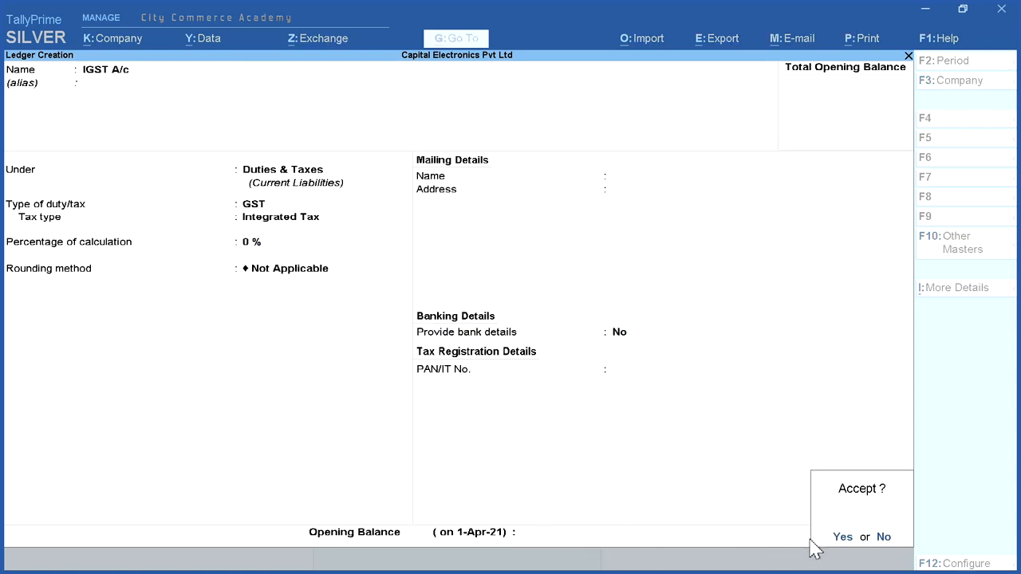
left_click(840, 537)
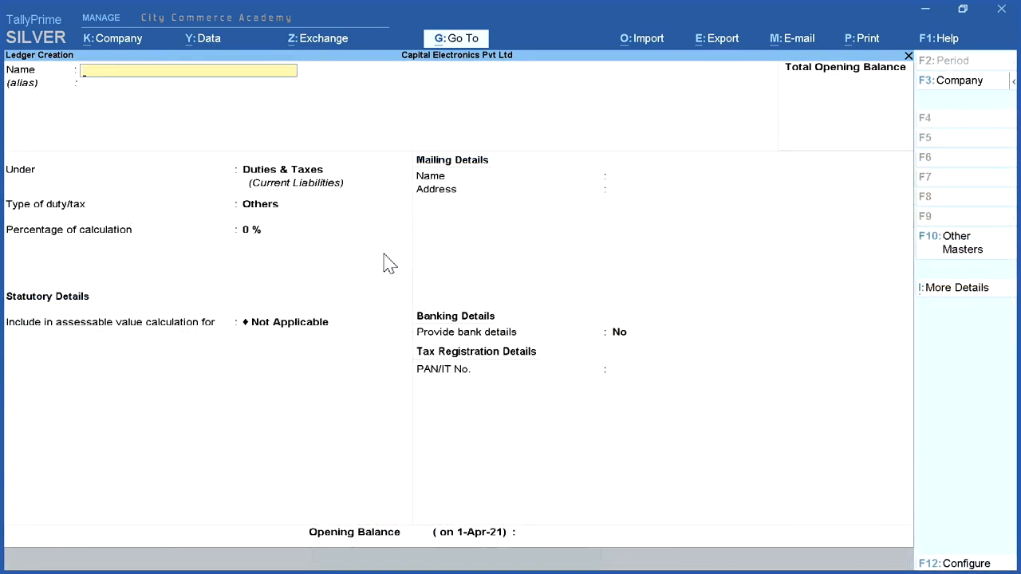
key("Escape")
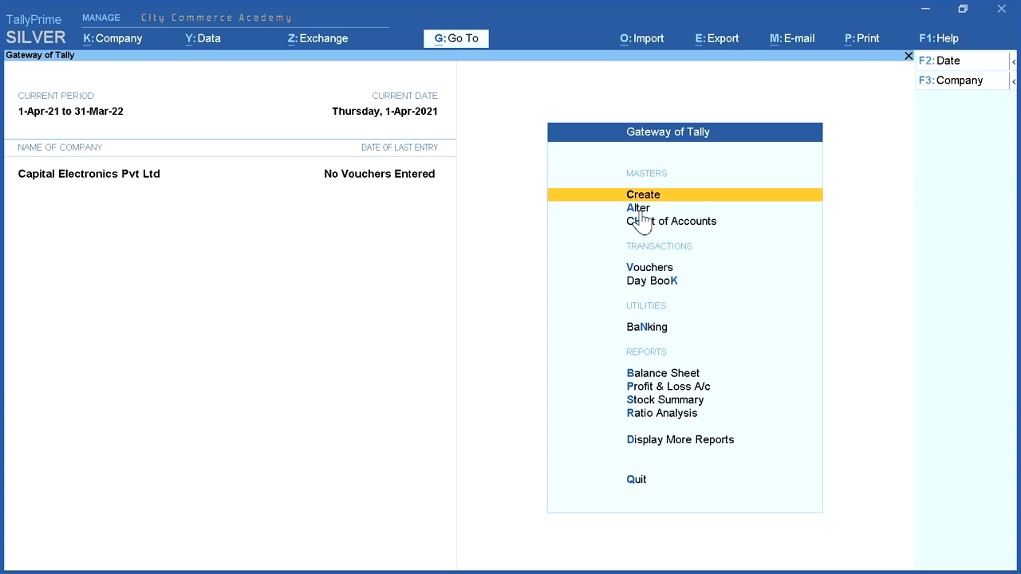
Step: Browse the ledgers available for alteration and view the Delhi Computer Traders ledger, then return to the Gateway of Tally
left_click(640, 208)
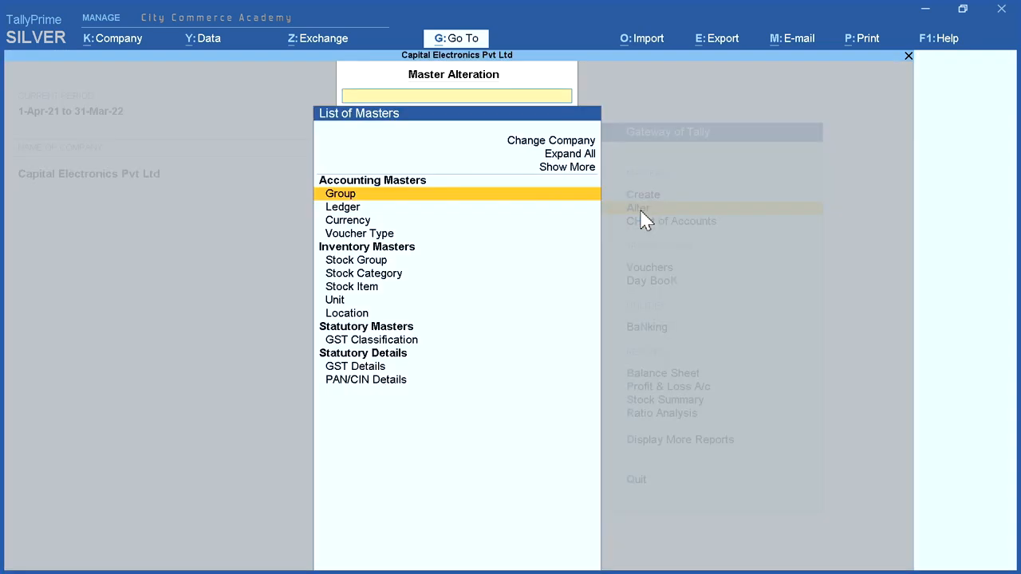
left_click(389, 209)
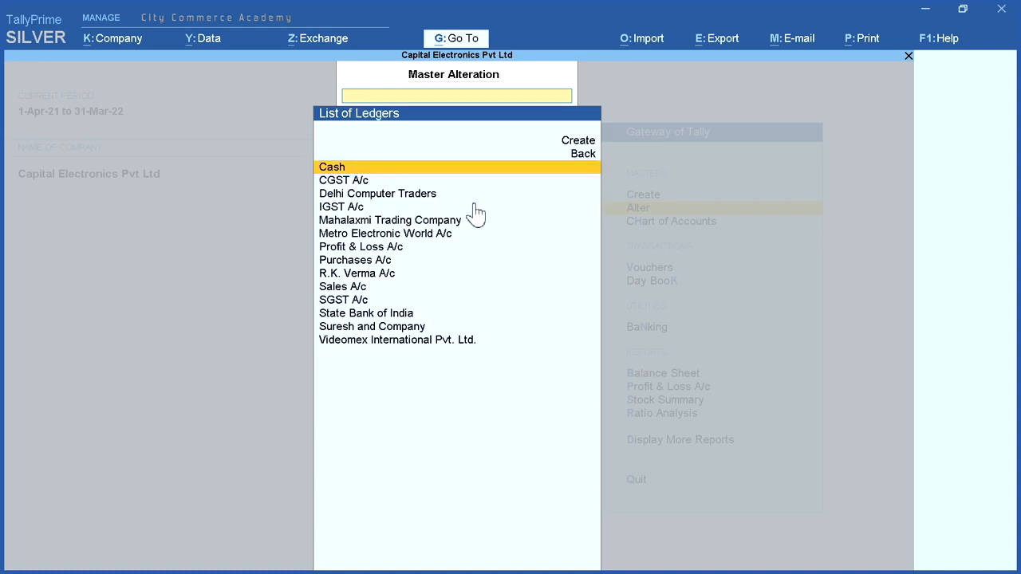
key("Down")
key("Down")
key("Down")
key("Down")
key("Down")
key("Down")
key("Down")
key("Down")
key("Down")
key("Down")
key("Down")
key("Down")
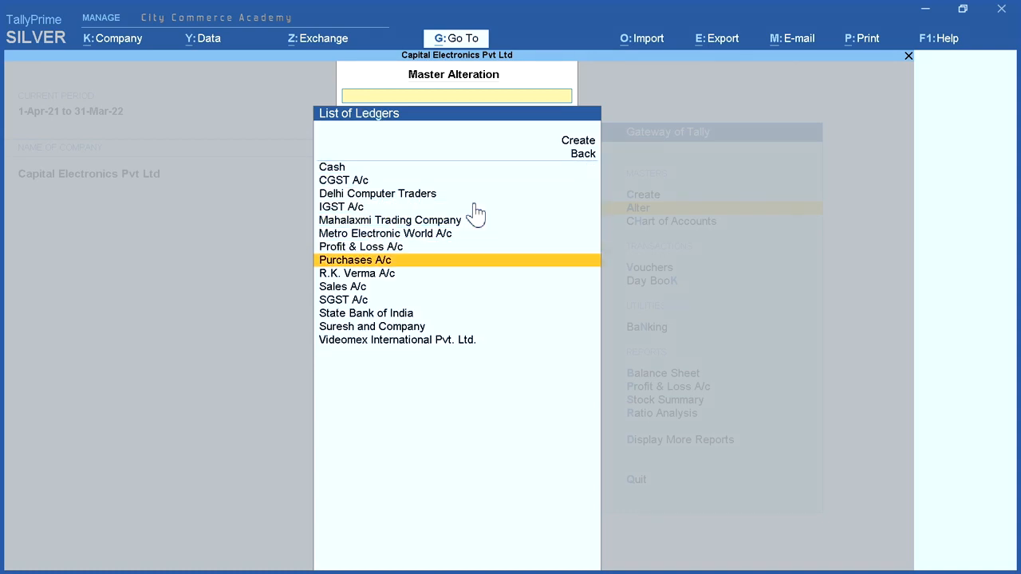
key("Down")
key("Up")
key("Up")
key("Up")
key("Up")
key("Up")
key("Up")
key("Up")
key("Up")
key("Up")
key("Up")
key("Up")
key("Up")
key("Up")
key("Up")
key("Up")
key("Down")
key("Down")
key("Down")
key("Down")
key("Return")
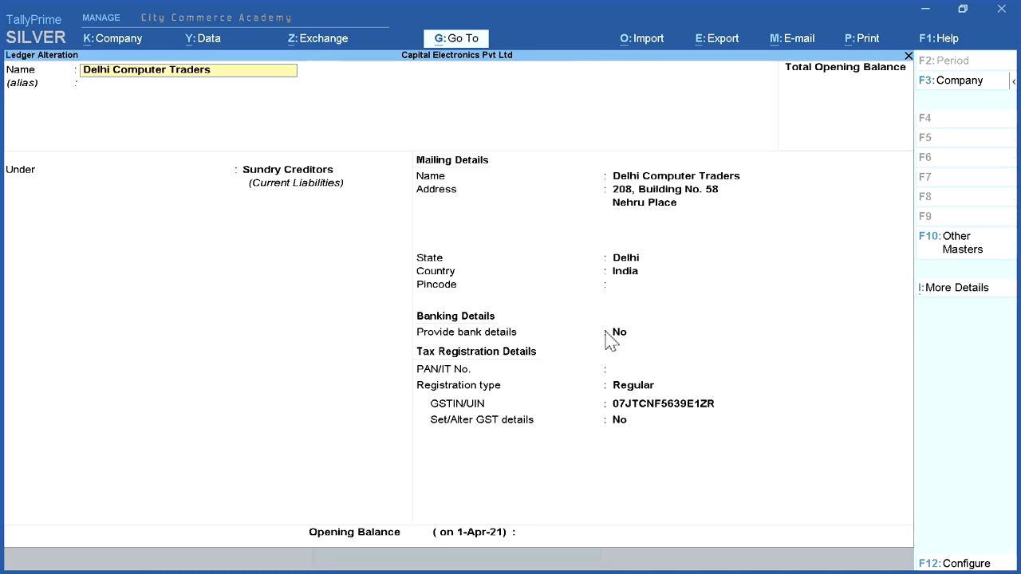
key("BackSpace")
key("Escape")
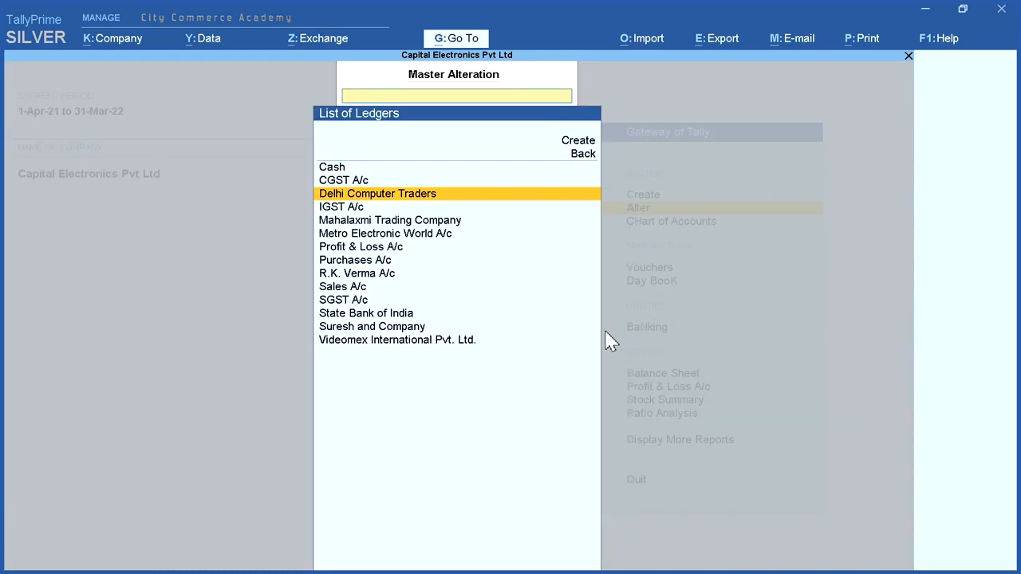
key("Escape")
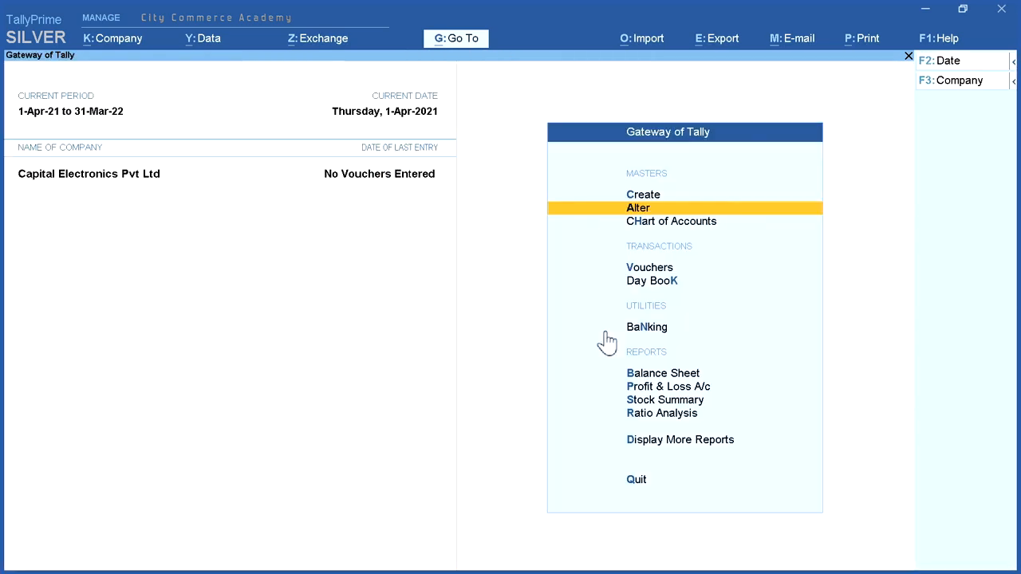
Step: Review the company's ledgers by group in the Chart of Accounts
left_click(665, 225)
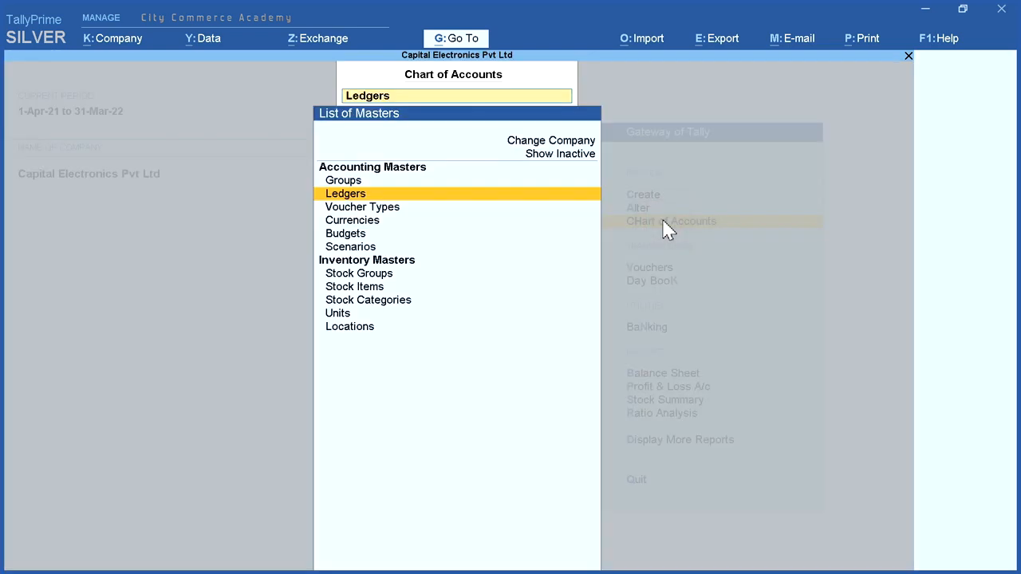
key("Return")
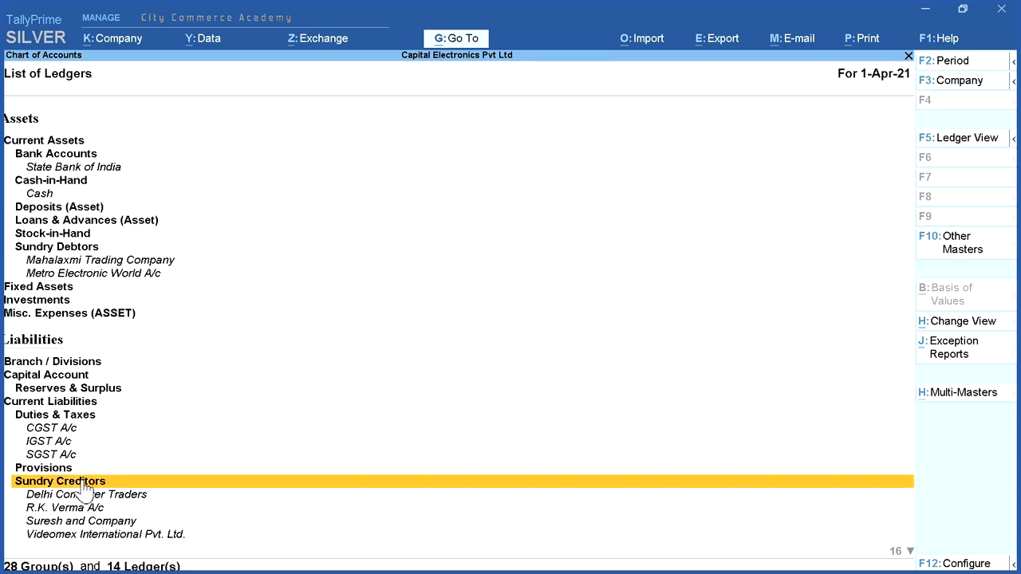
key("Escape")
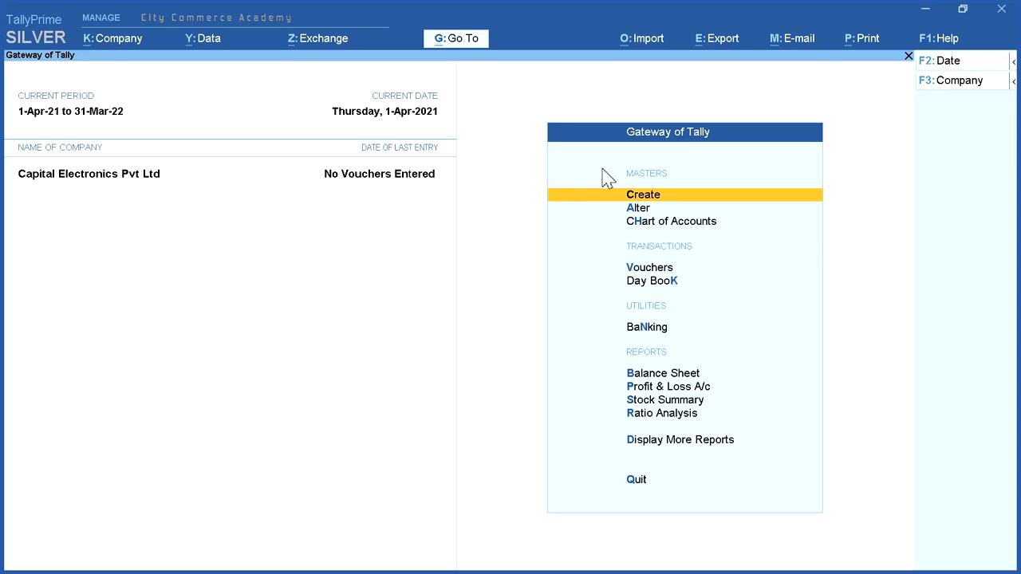
Step: Start a new GST classification named GST @ 18% HSN 847130
left_click(714, 199)
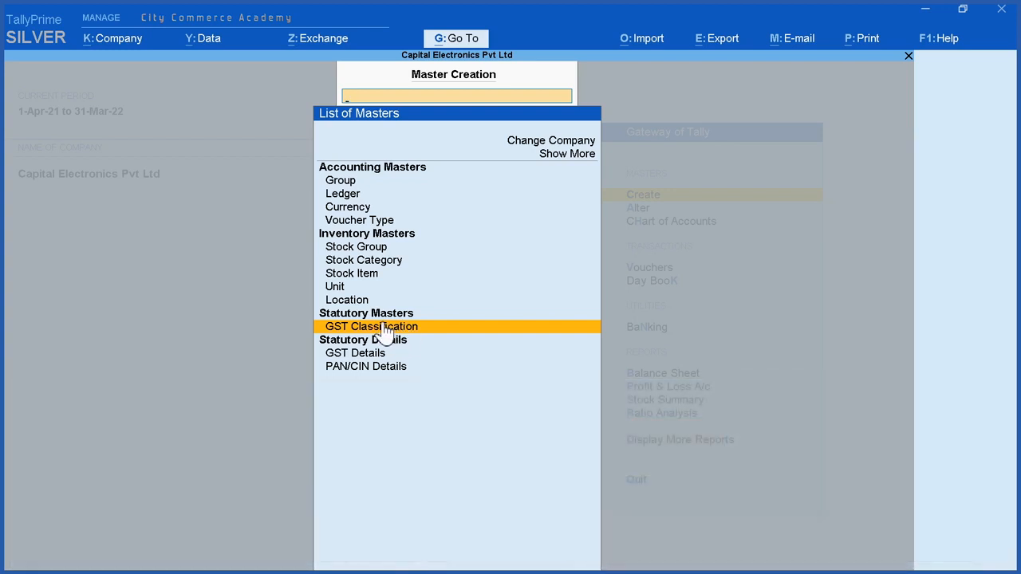
left_click(383, 329)
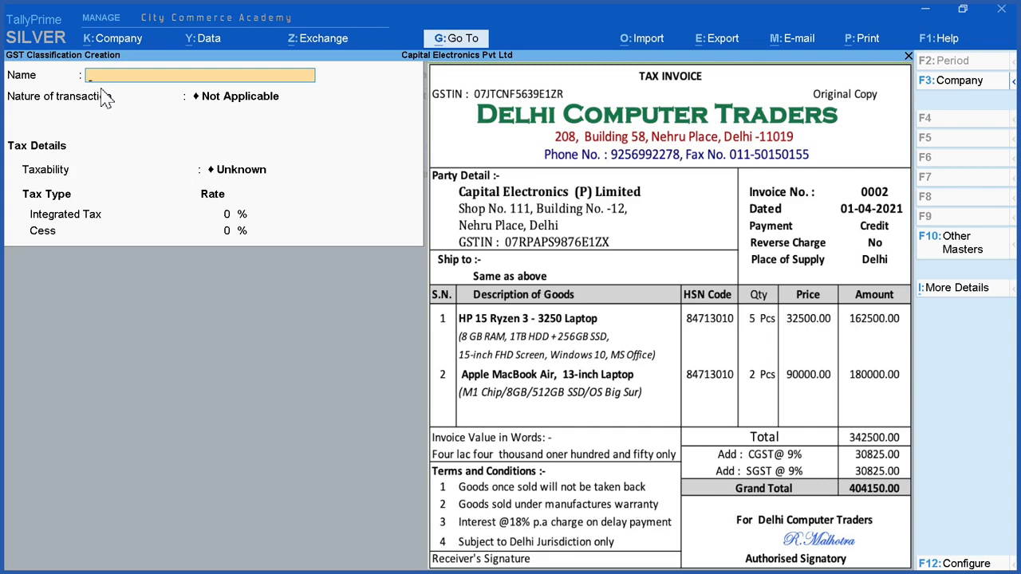
type("GST @ 18% HSN 847130")
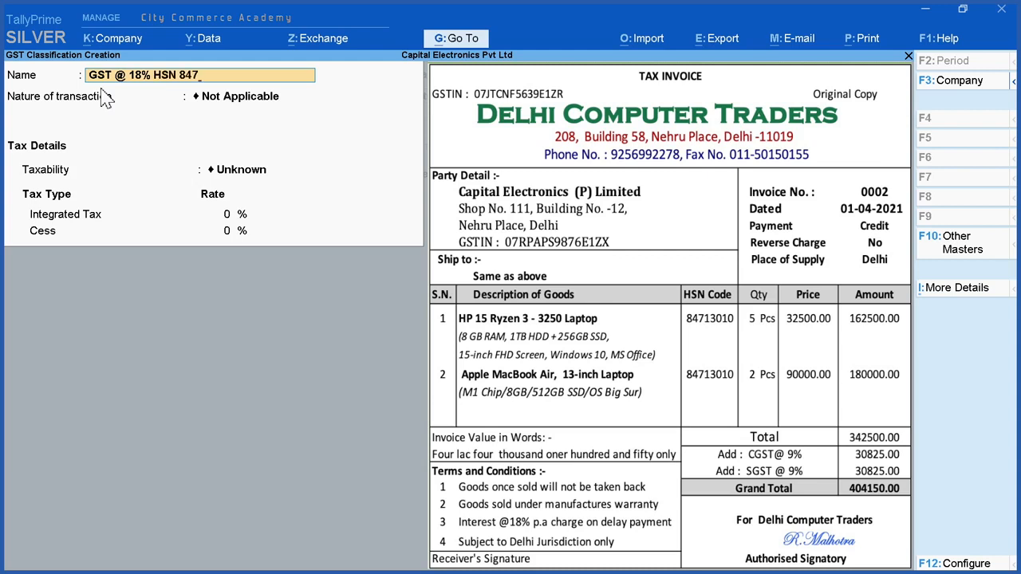
type("10")
key("BackSpace")
key("BackSpace")
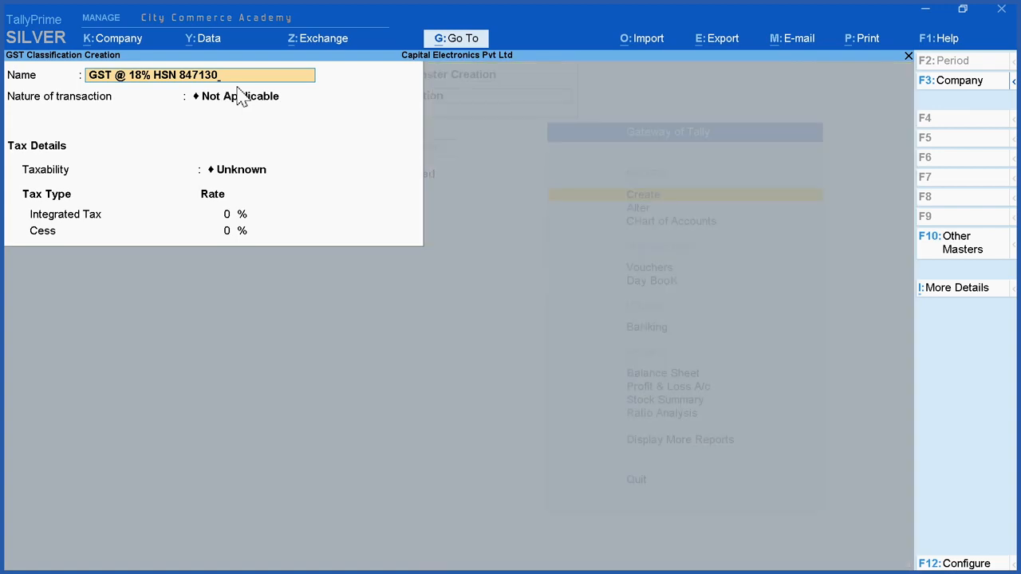
Step: Configure GST classifications to allow HSN/SAC details, type of goods, reverse charge calculation, ineligible input credit, valuation type and all GST tax types
key("Return")
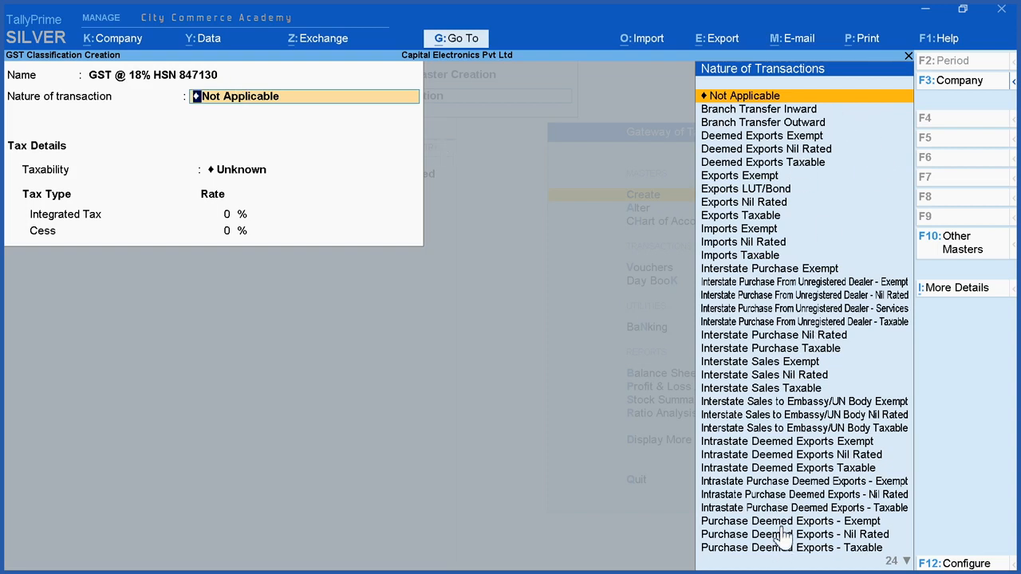
left_click(749, 97)
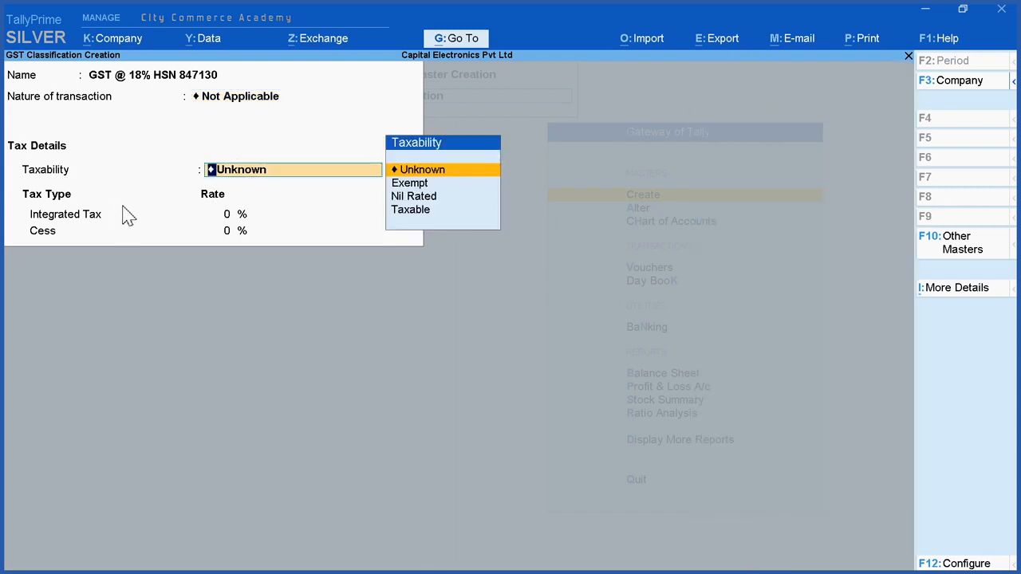
left_click(955, 563)
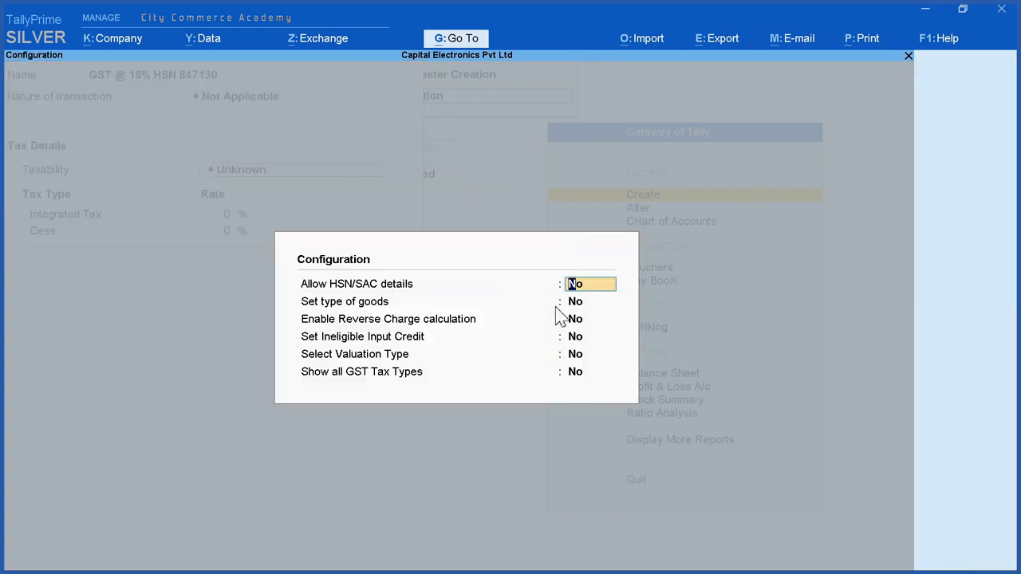
type("y")
key("Return")
type("y")
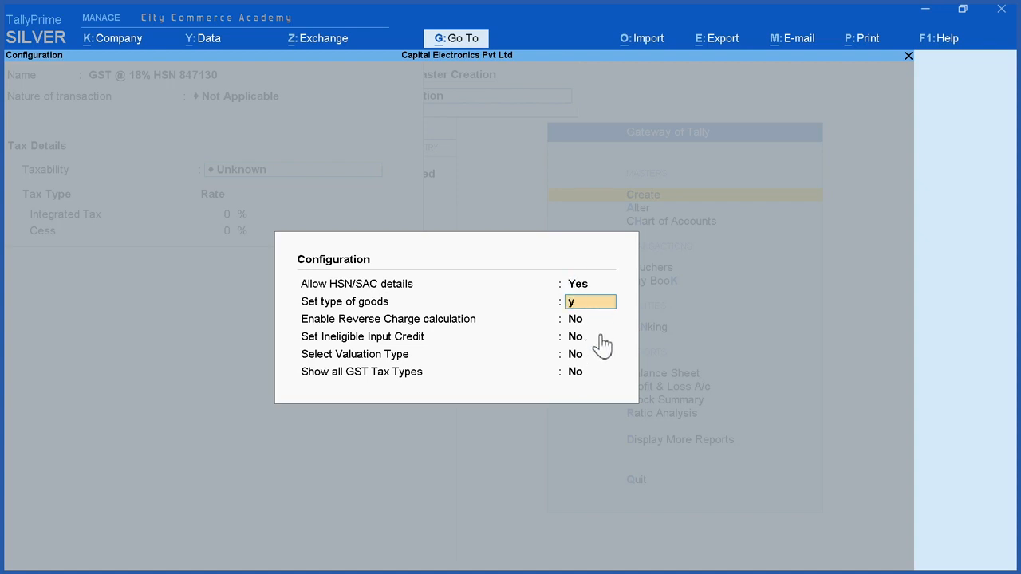
key("Return")
type("y")
key("Return")
type("y")
key("Return")
type("y")
key("Return")
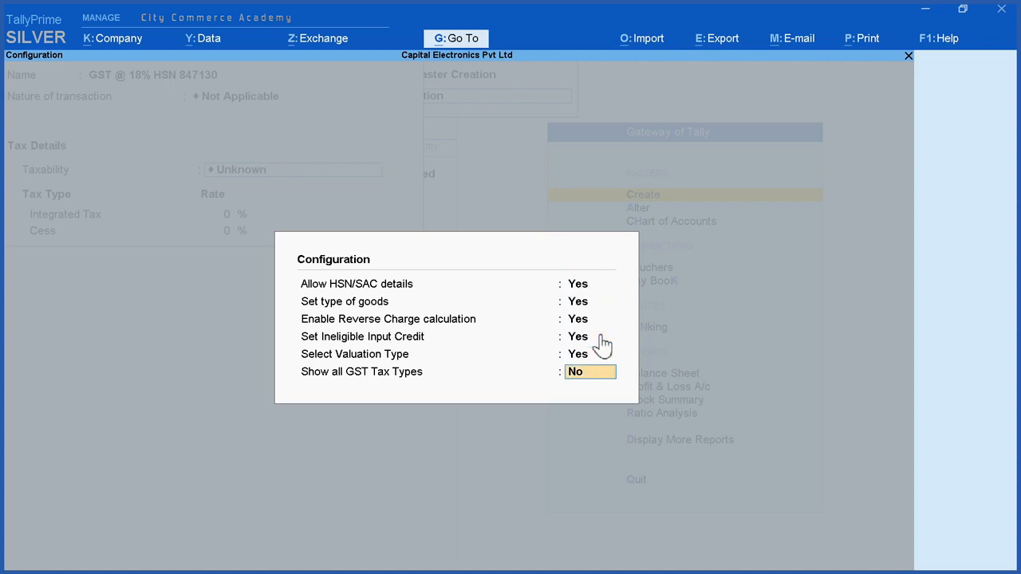
type("y")
key("Return")
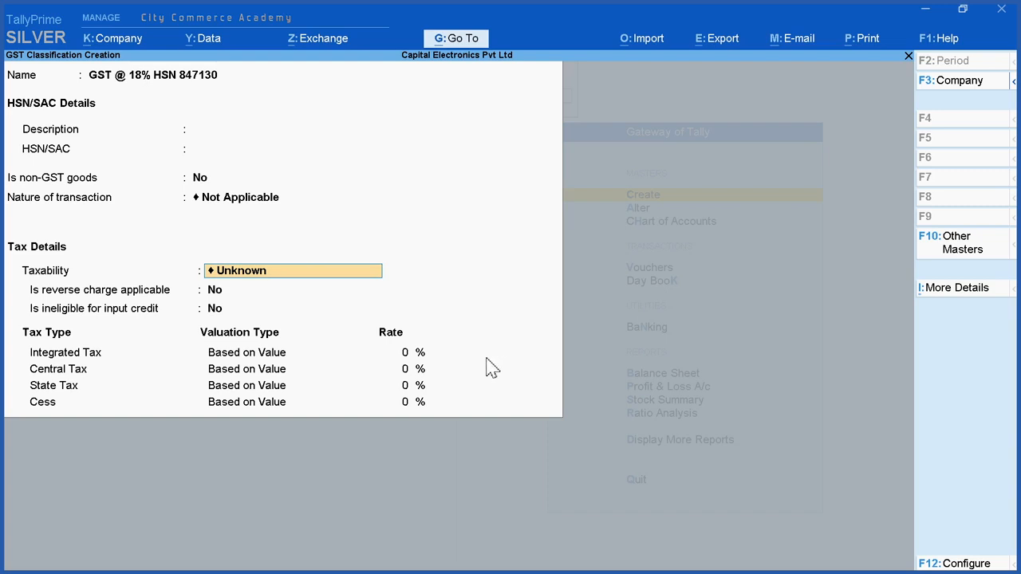
Step: Enter the HSN/SAC details of the classification with description Computers and code 84713010
left_click(121, 134)
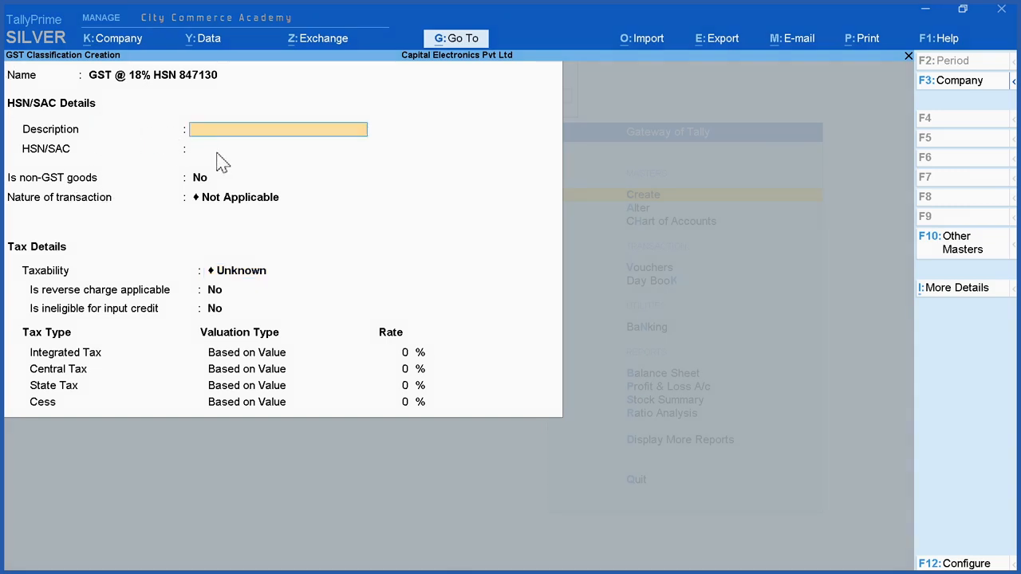
type("Computers")
key("Return")
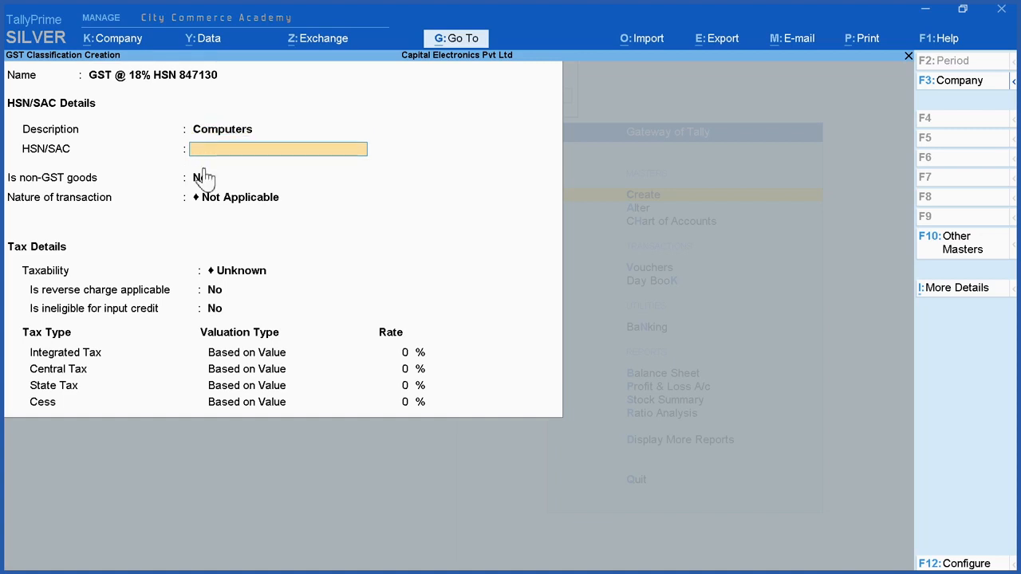
type("84713010")
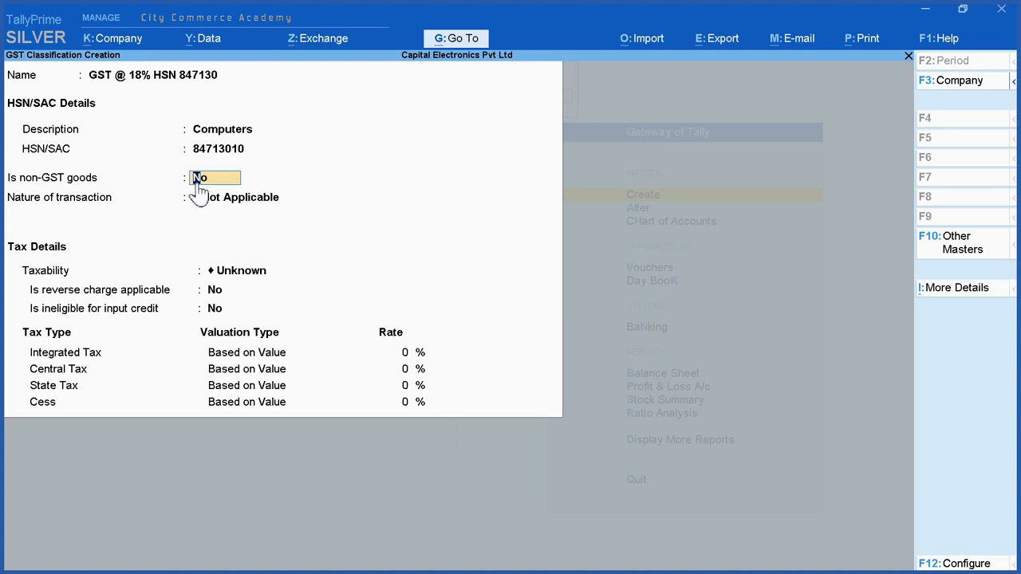
Step: Set the nature of transaction to Not Applicable and taxability to Taxable, with reverse charge and ineligible input credit at No
left_click(231, 201)
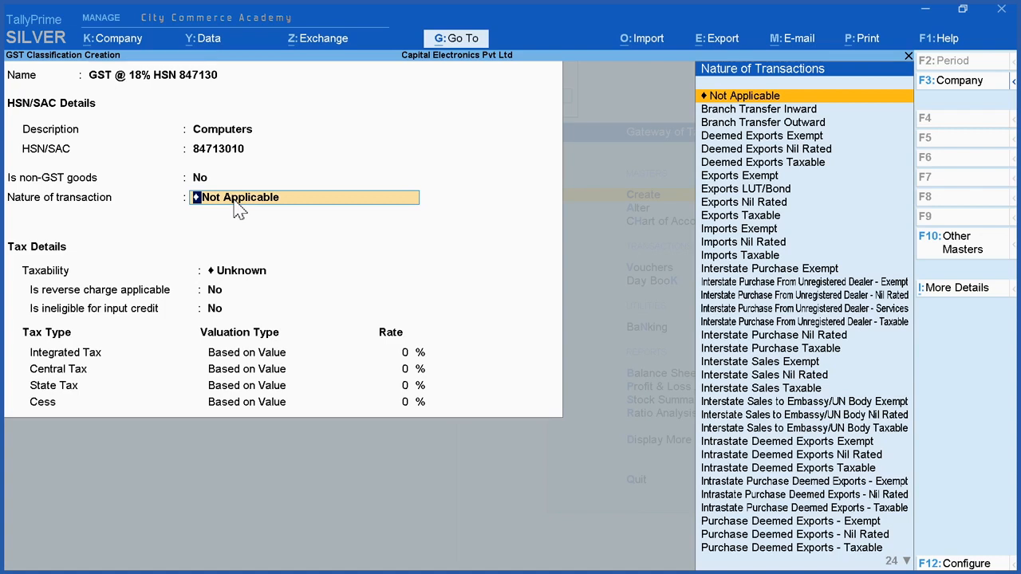
left_click(788, 96)
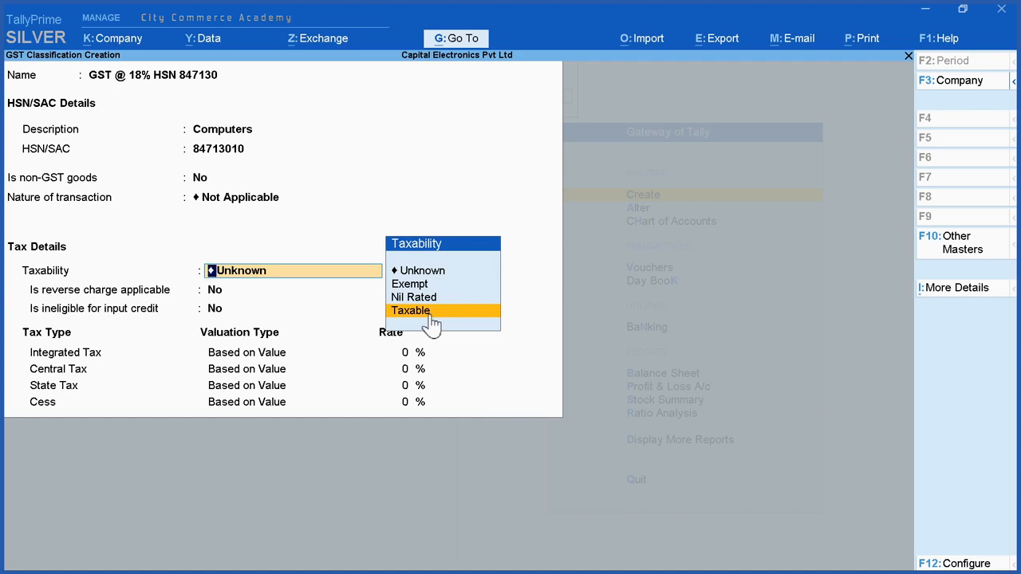
left_click(433, 317)
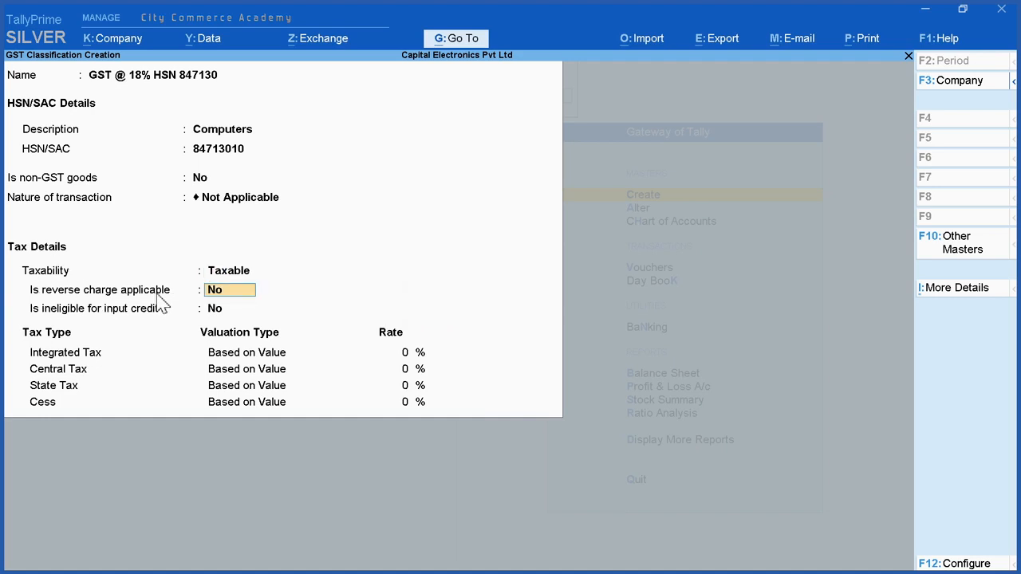
left_click(231, 307)
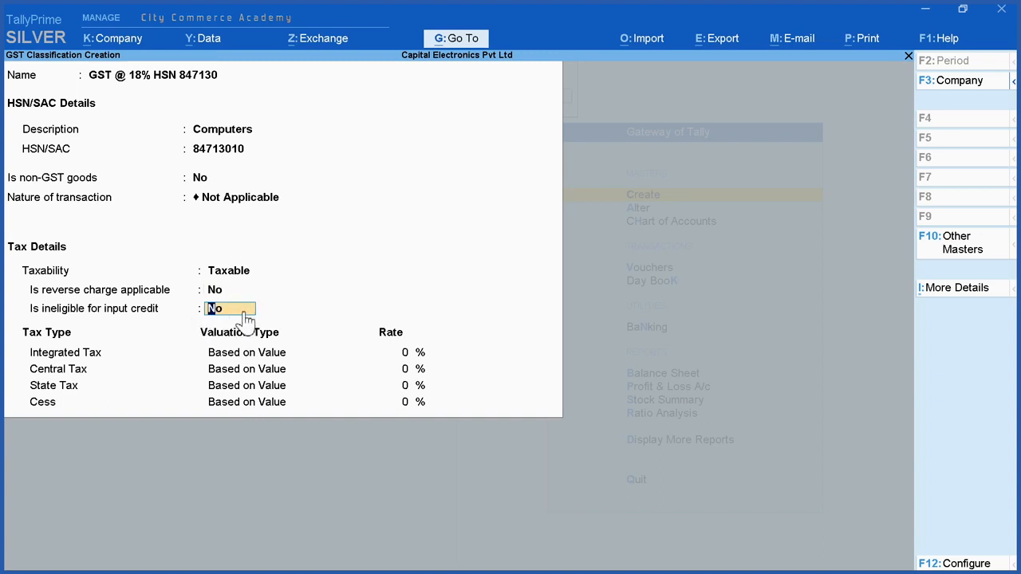
key("Return")
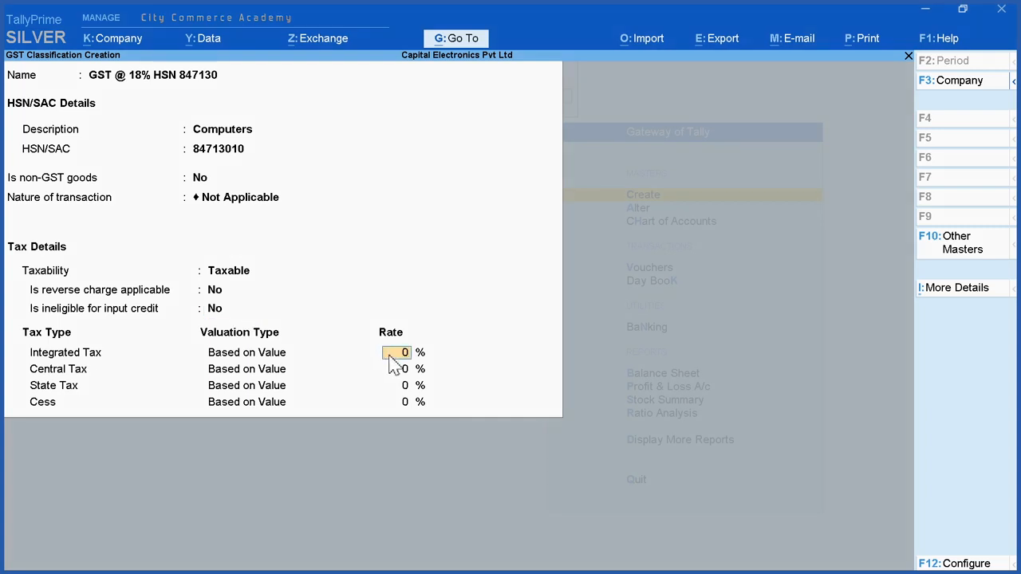
Step: Set the Integrated Tax rate to 18 %, accept the remaining rates, and save the computers classification
type("18")
key("Return")
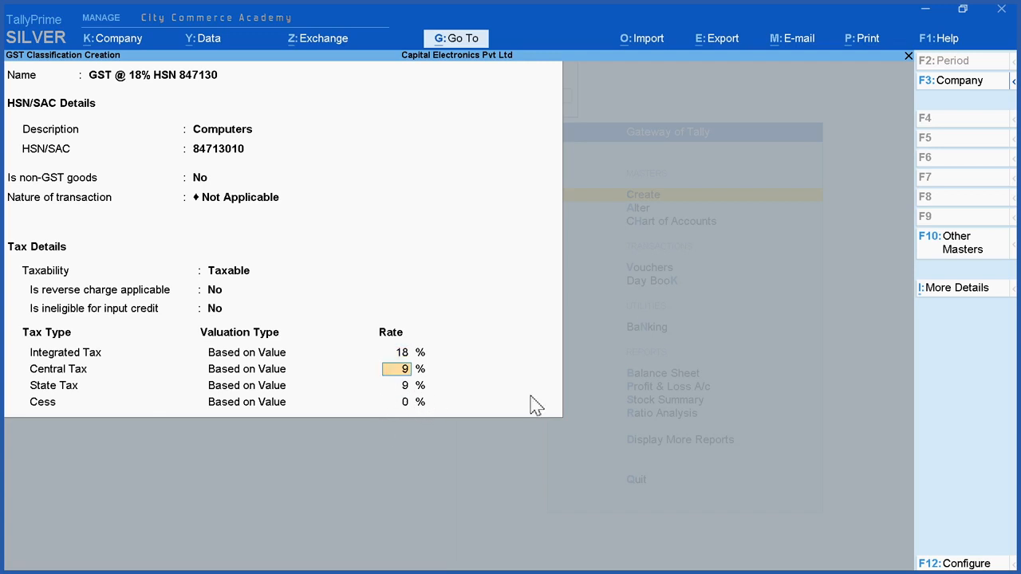
key("Return")
key("Return")
key("Return")
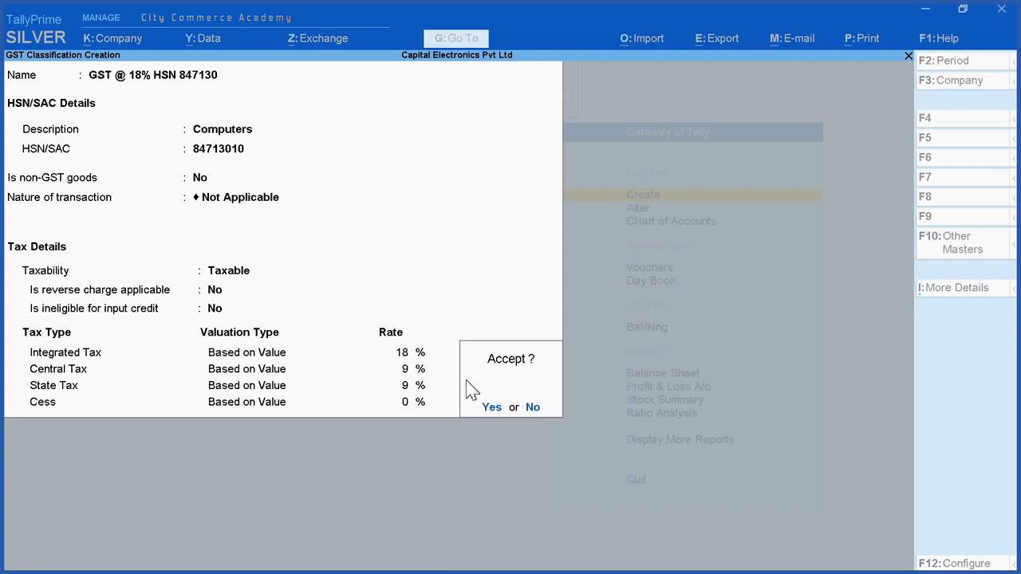
left_click(487, 407)
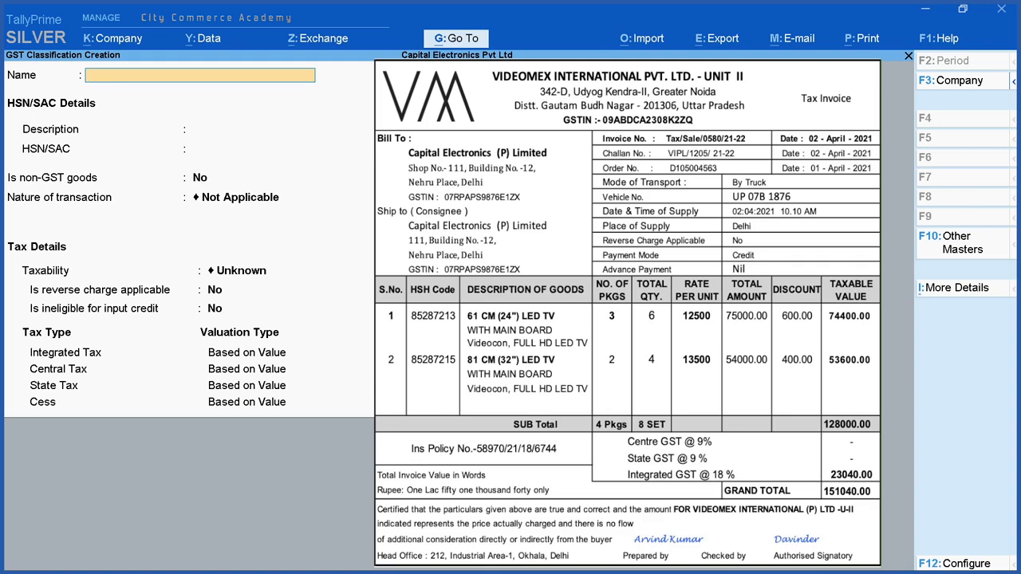
Step: Name the new GST classification GST @ 18% HSN 852872
type("GST @ 18% HSN")
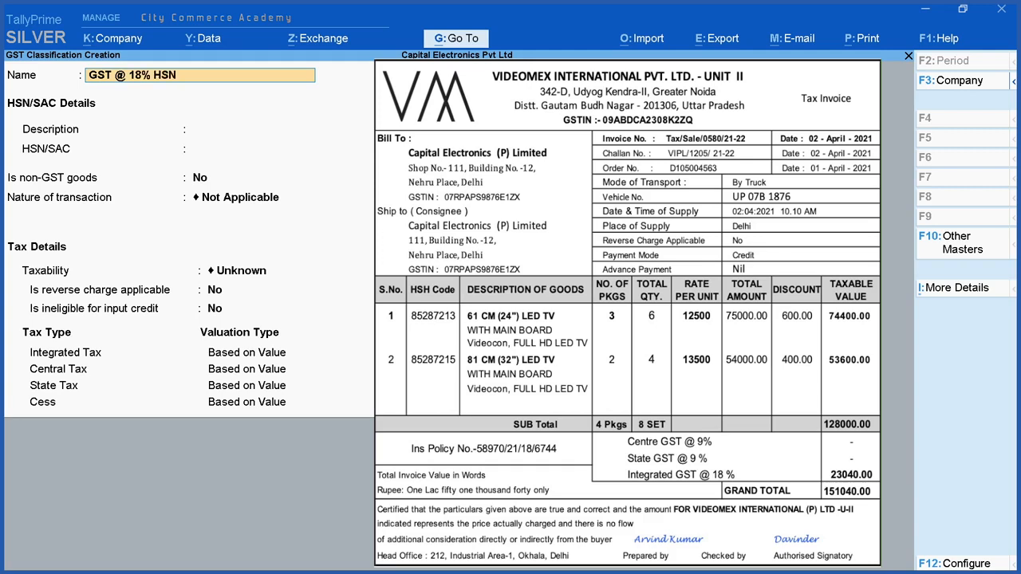
type(" 852872")
key("Return")
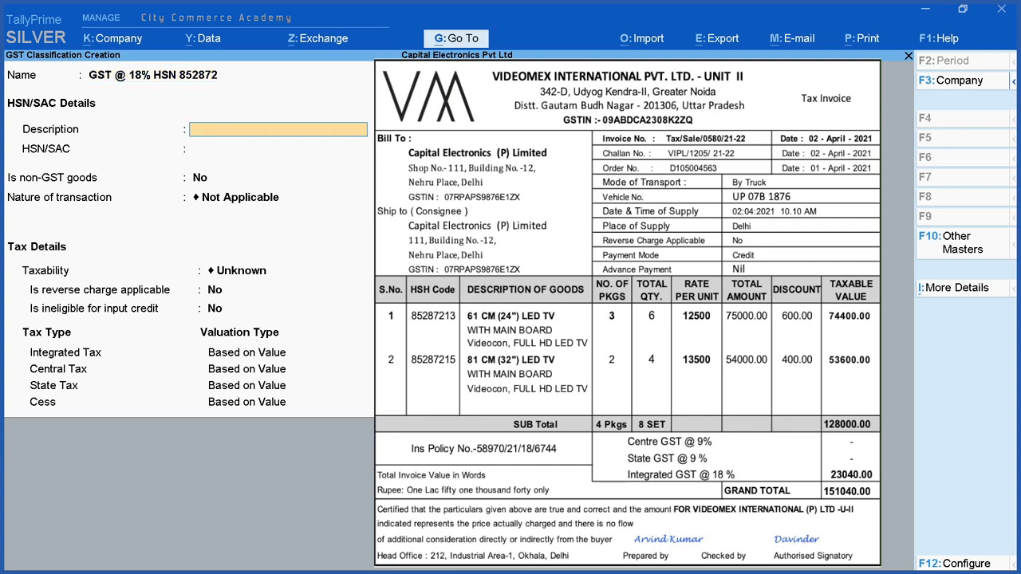
Step: Enter the description TV and the HSN/SAC code 852872 for the classification
type("TV")
key("Return")
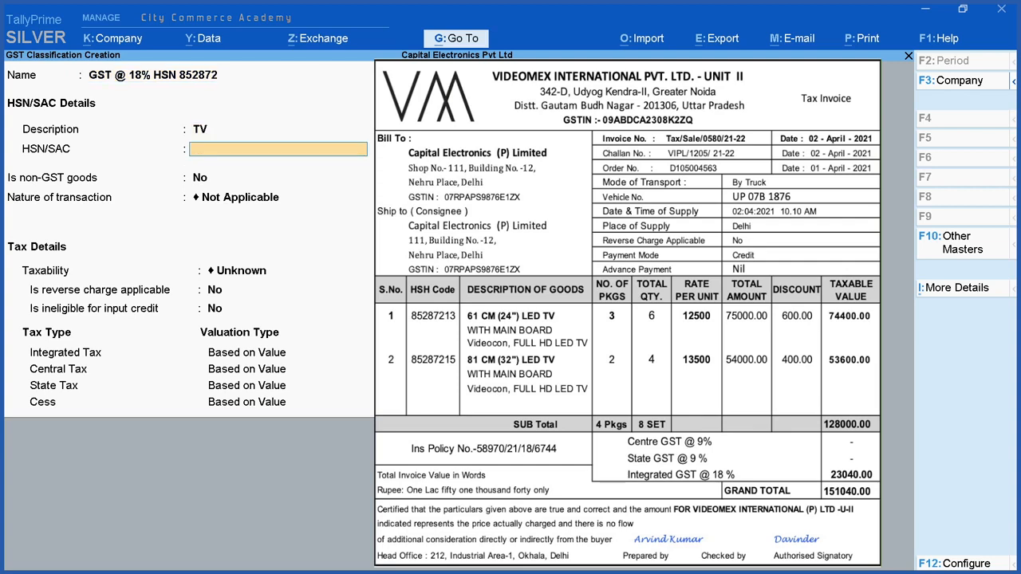
type("85")
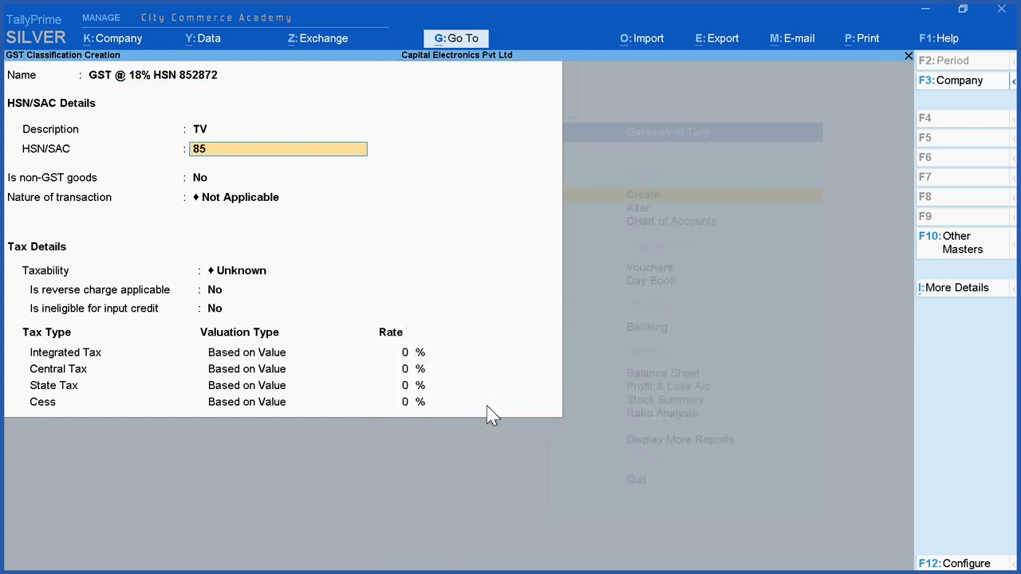
type("2872")
key("Return")
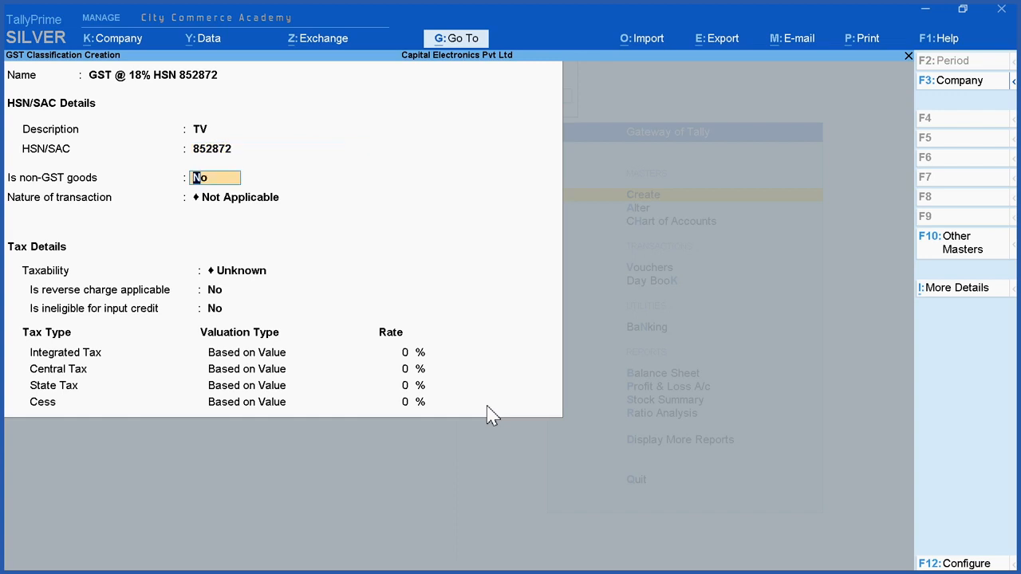
Step: Keep the TV classification as GST goods with nature of transaction Not Applicable, set taxability to Taxable, and leave reverse charge at No
key("Return")
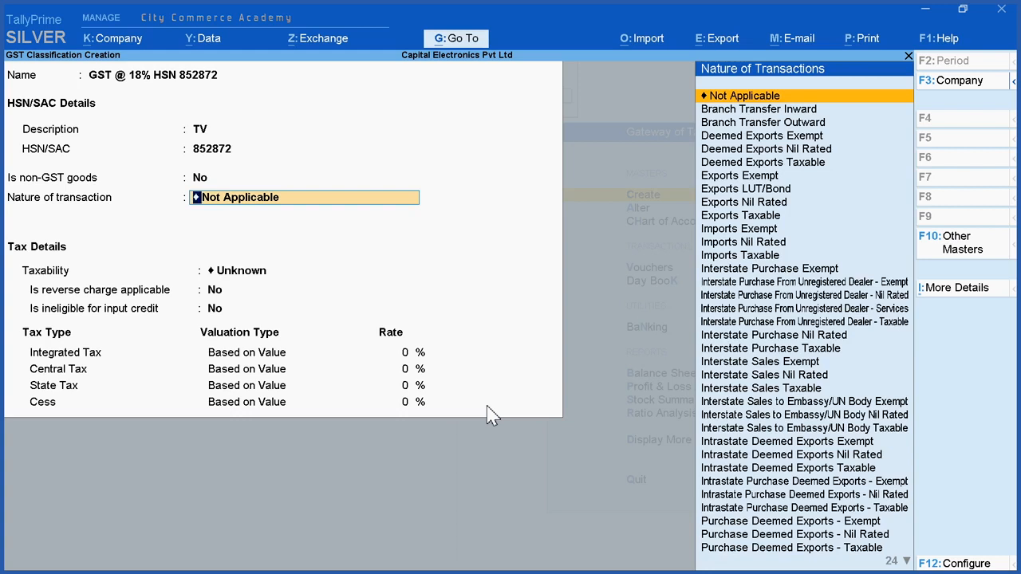
key("Return")
key("Down")
key("Down")
key("Down")
key("Return")
Step: Set the TV classification's Integrated Tax rate to 18 %, save it, and leave GST classification creation
key("Return")
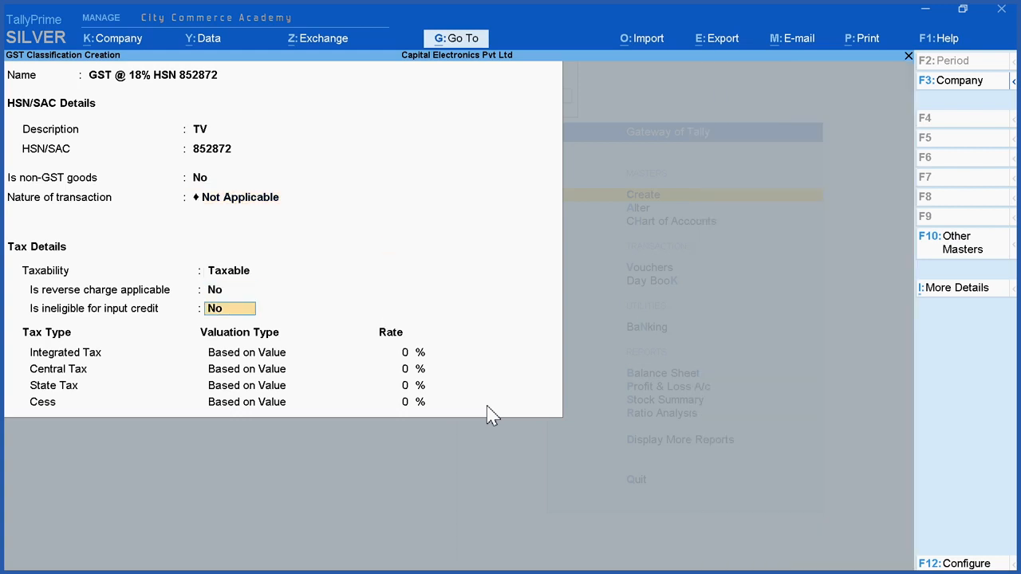
key("Return")
type("18")
key("Return")
key("Return")
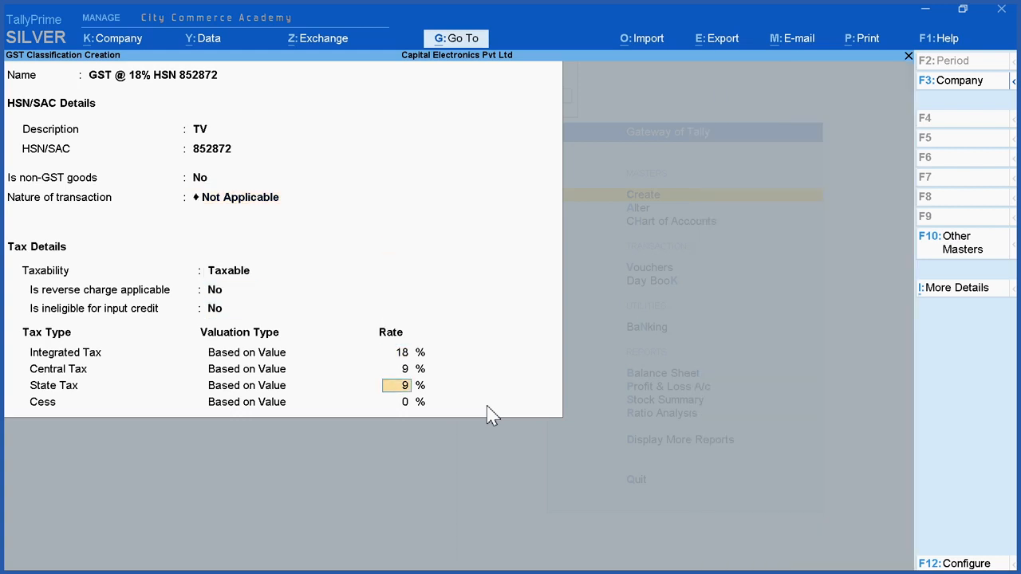
key("Return")
key("Return")
key("Return")
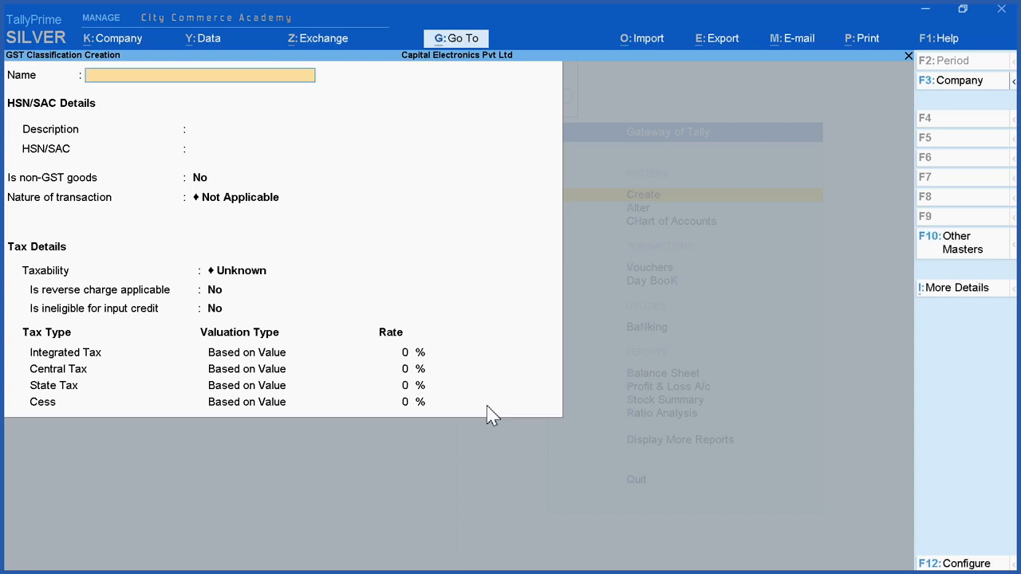
key("Escape")
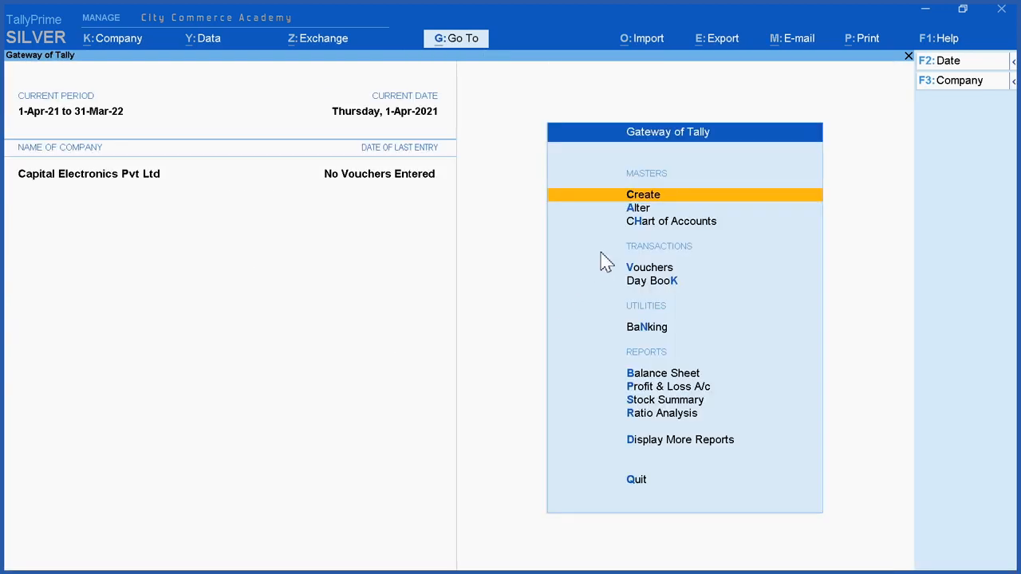
Step: Check the GST classifications available for alteration, then return to the Gateway of Tally
left_click(642, 208)
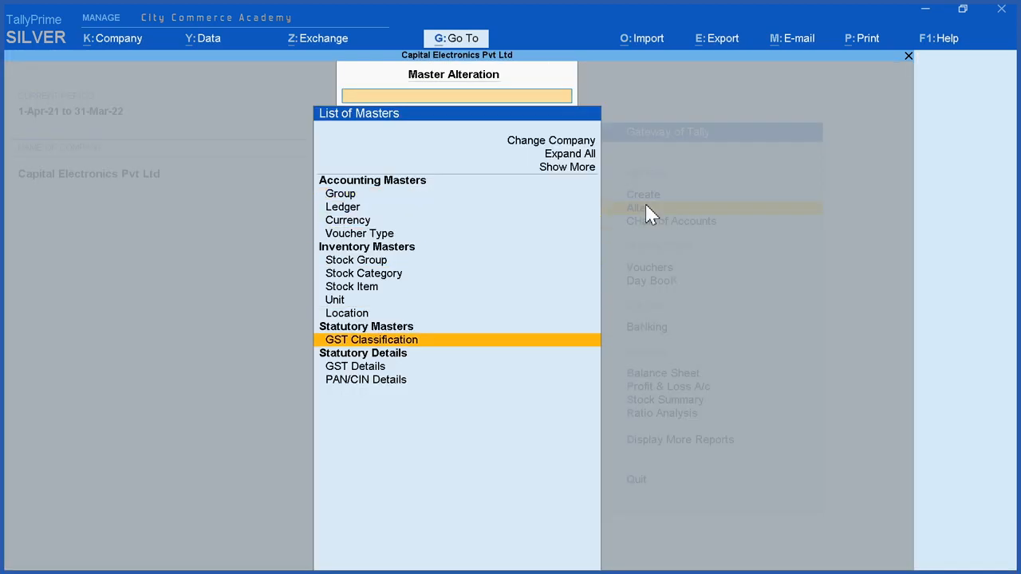
key("Return")
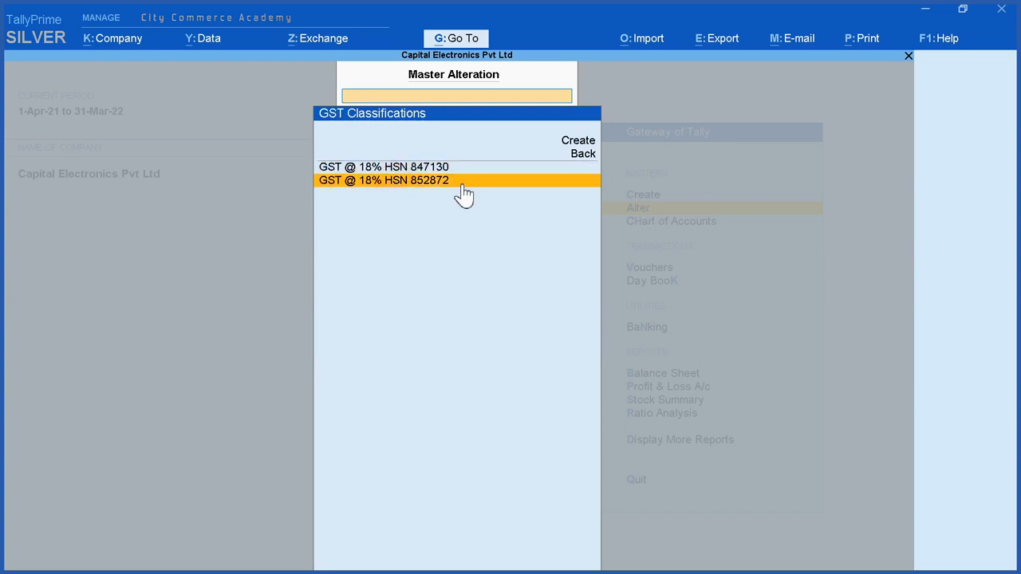
key("Escape")
key("Escape")
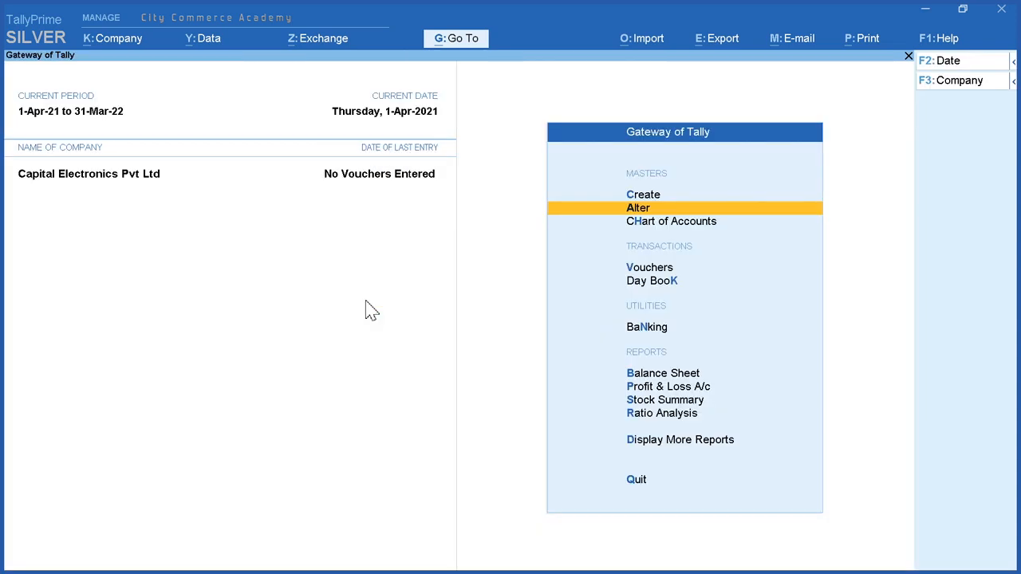
Step: Start a new simple unit of measure with the symbol Pcs and the formal name Pieces
left_click(654, 194)
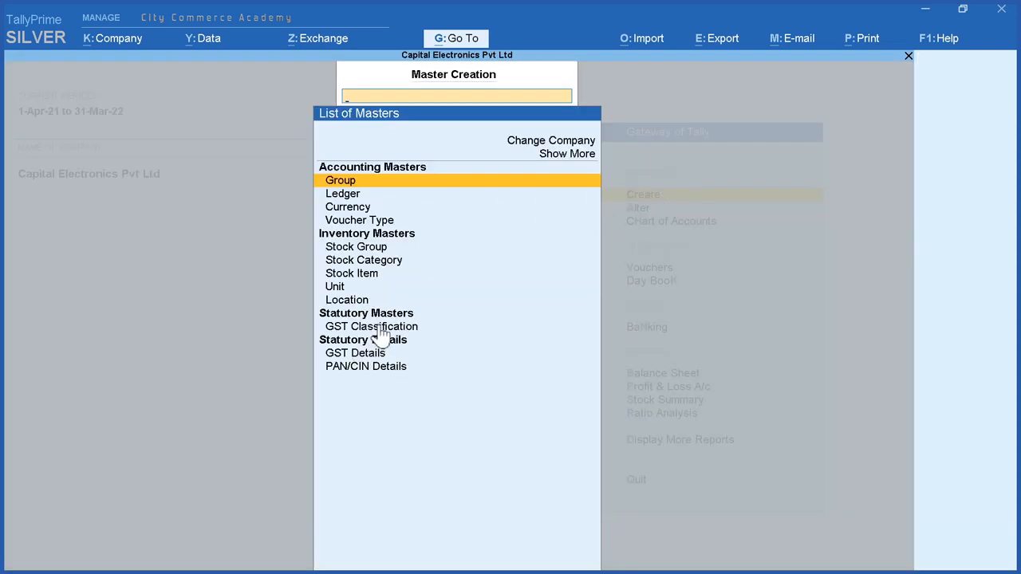
left_click(442, 289)
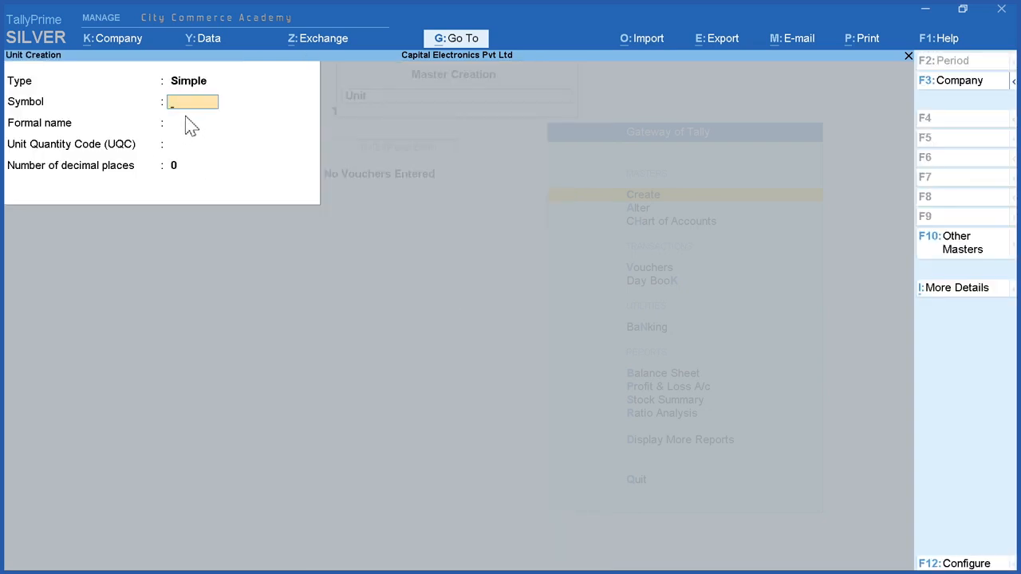
type("Pcs")
key("Return")
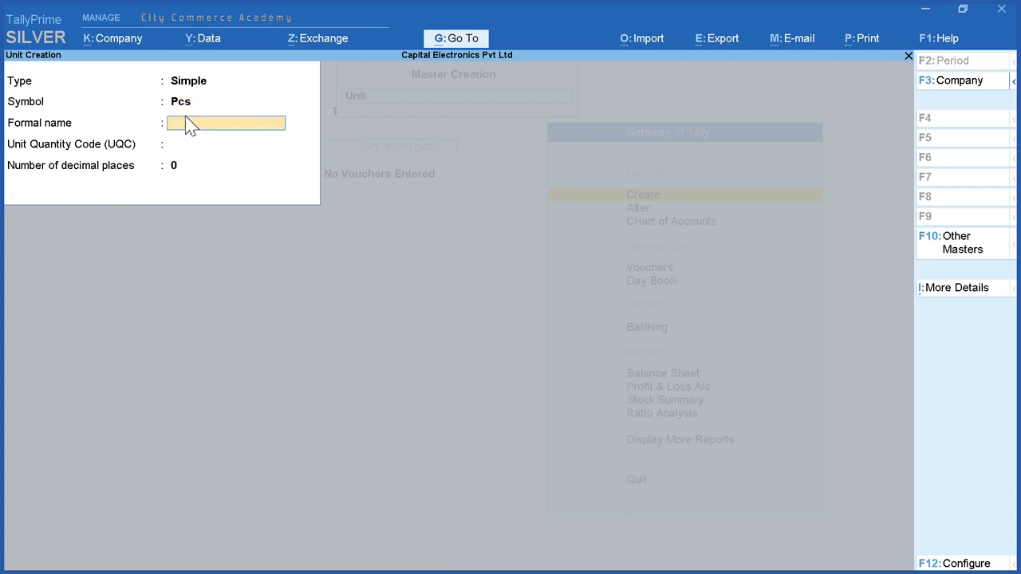
type("Pieces")
key("Return")
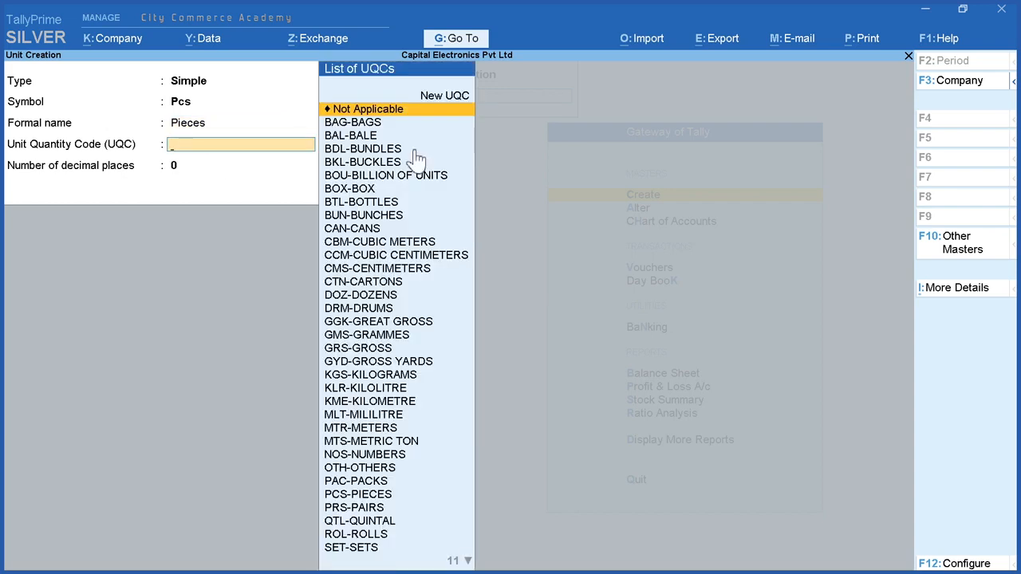
Step: Set the Pcs unit's Unit Quantity Code to PCS-PIECES with 0 decimal places, save it, and leave unit creation
key("Down")
key("Down")
key("Down")
key("Down")
key("Down")
key("Down")
key("Down")
key("Down")
key("Down")
key("Down")
key("Down")
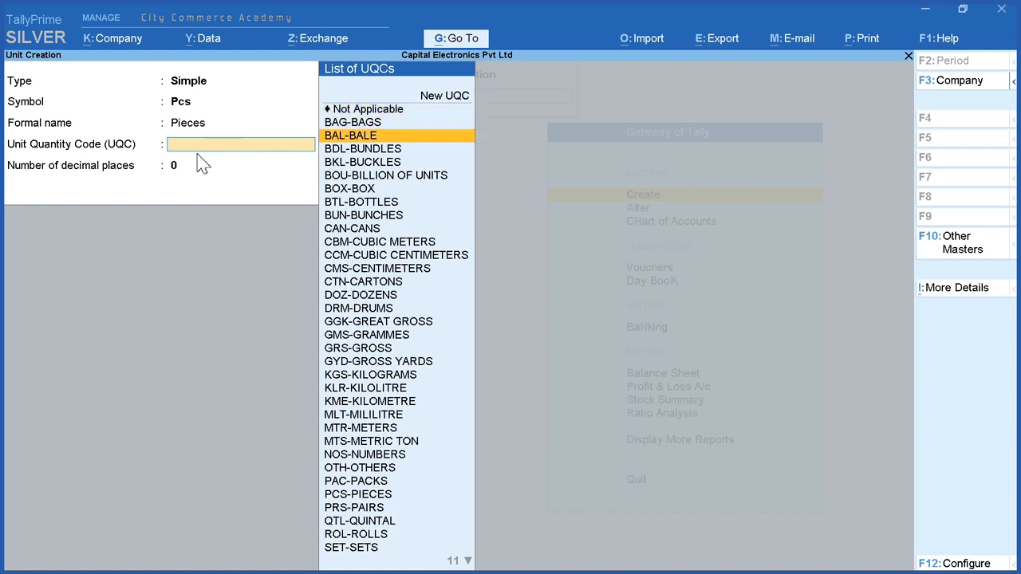
type("pc")
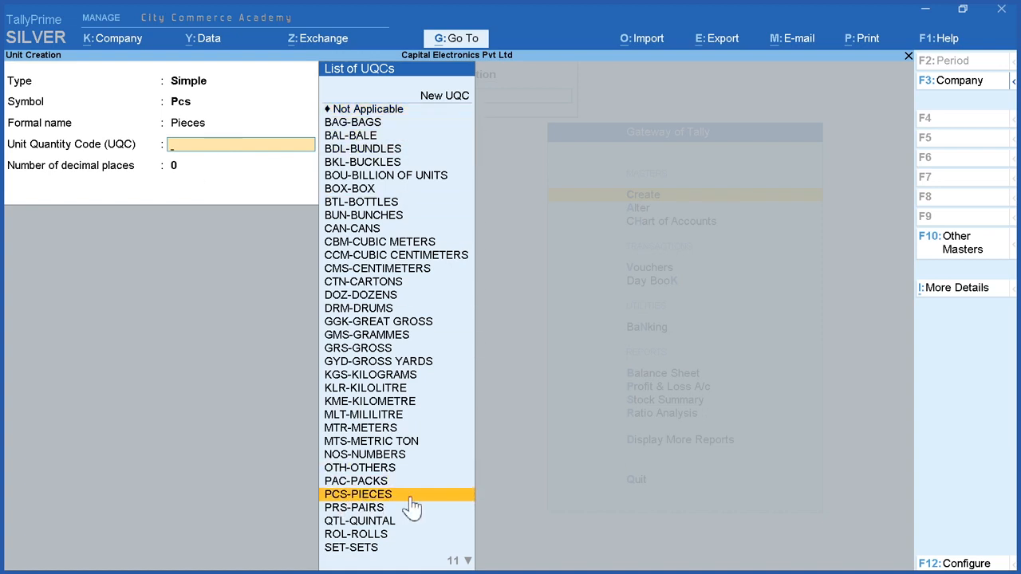
left_click(410, 496)
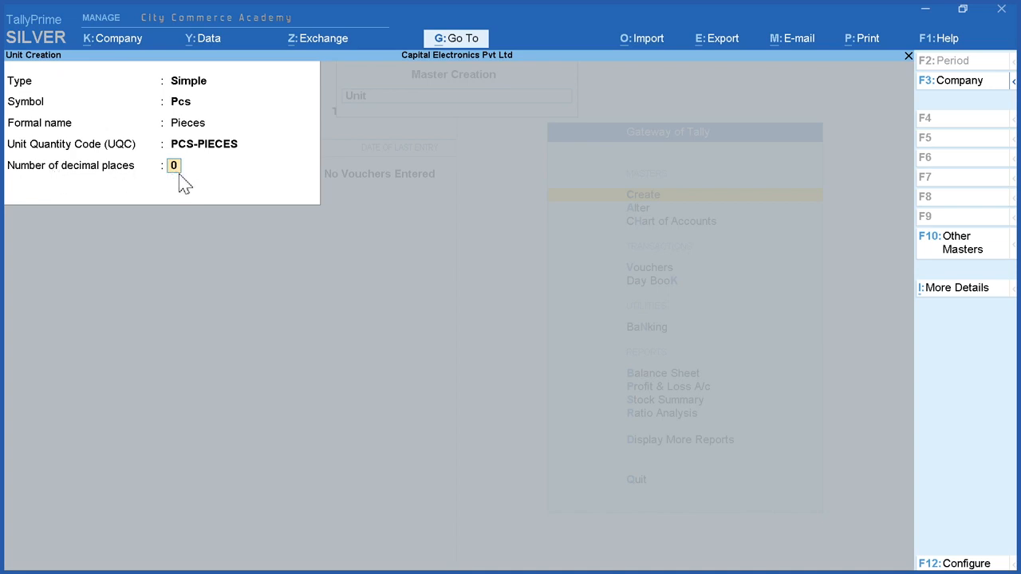
key("Return")
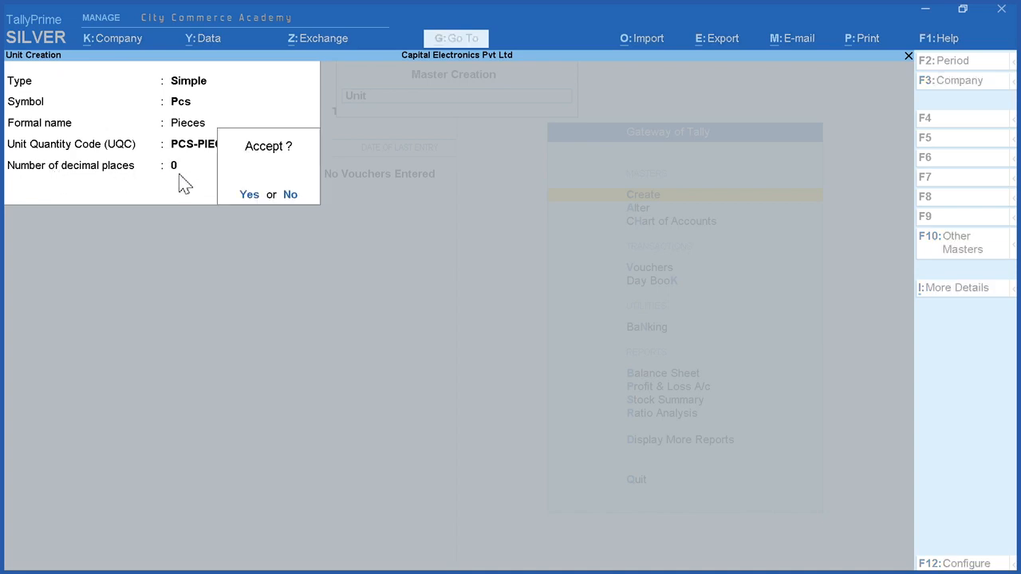
left_click(247, 197)
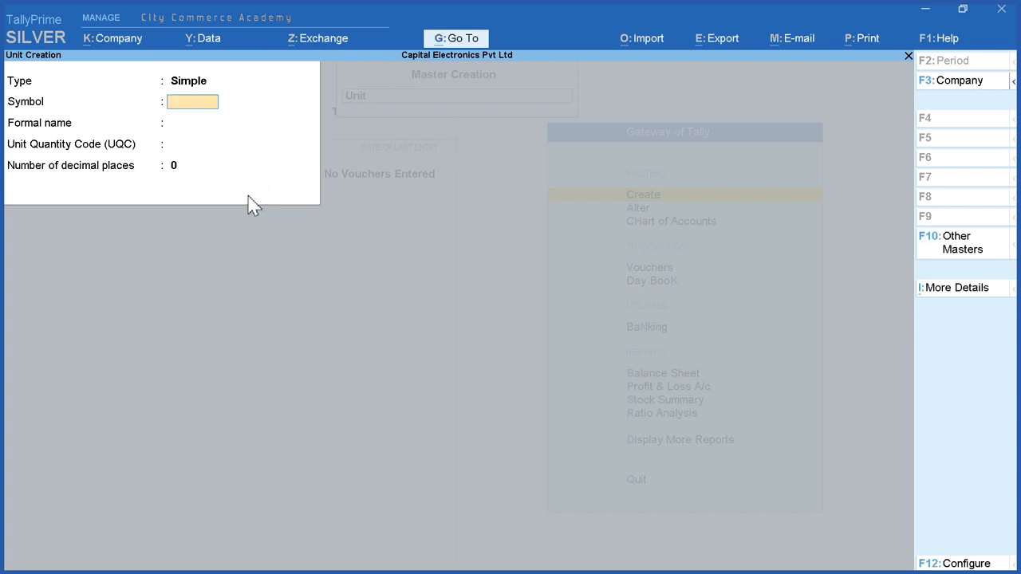
key("Escape")
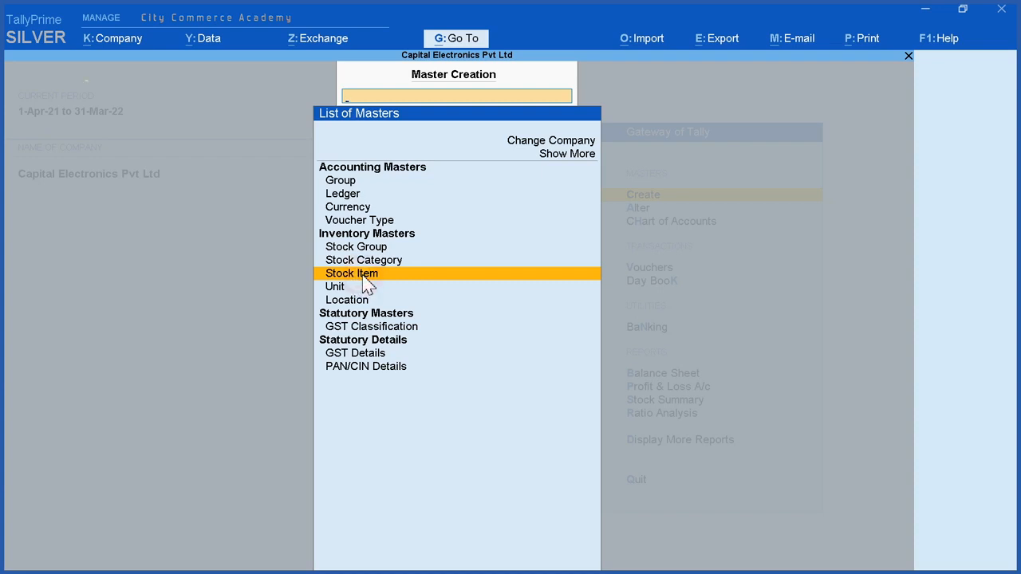
Step: Start a new stock item named HP 15 Ryzen 3250 Laptop without an alias, under Primary, with Pcs as its unit
left_click(363, 286)
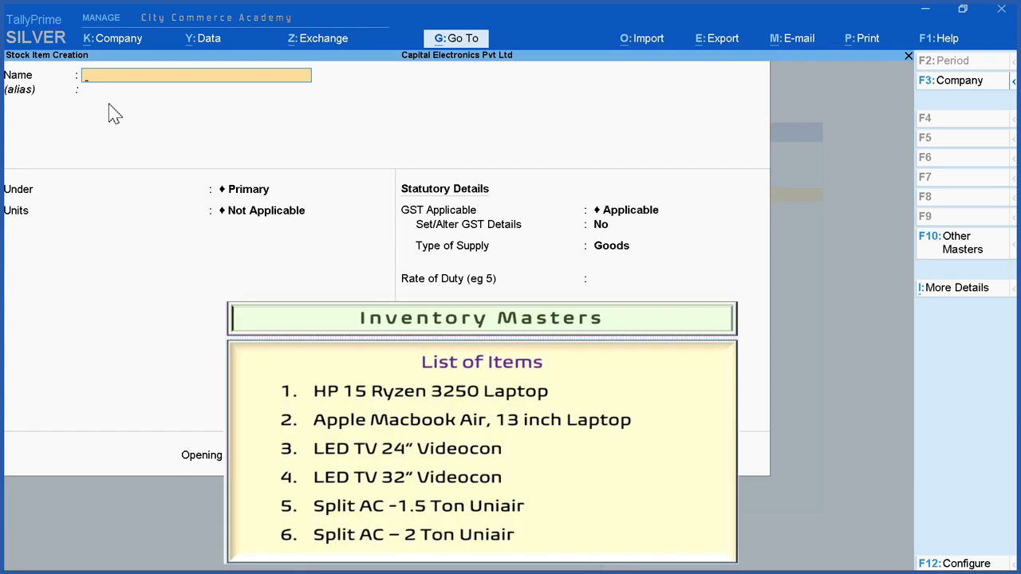
type("HP 15 Ryzen 3250 Laptop")
key("Return")
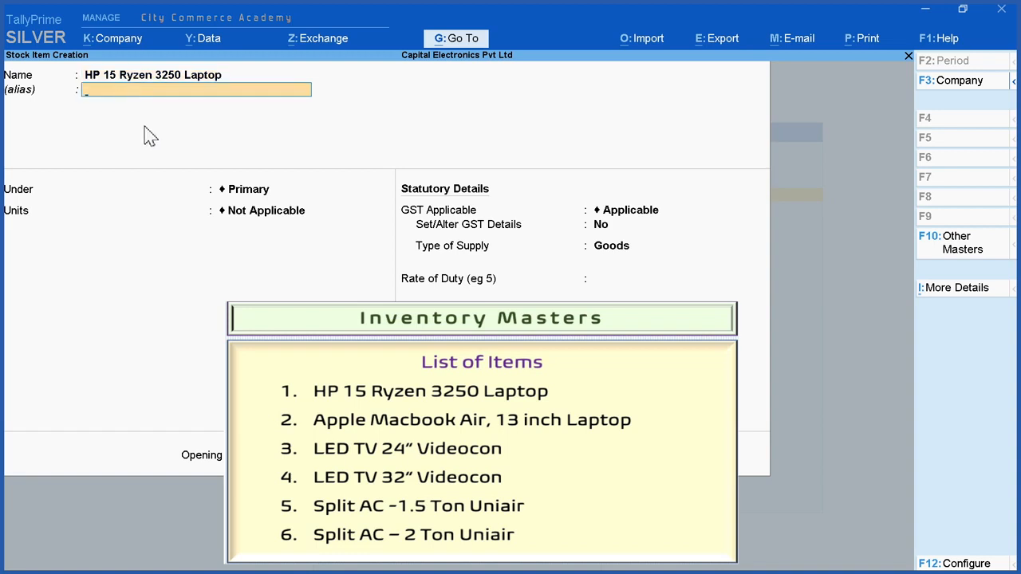
key("Return")
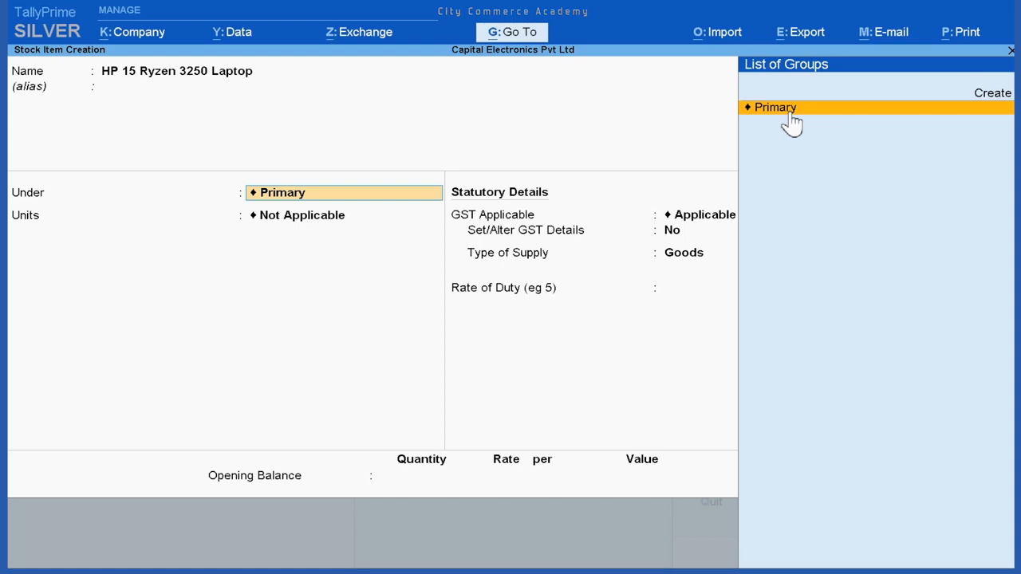
left_click(795, 116)
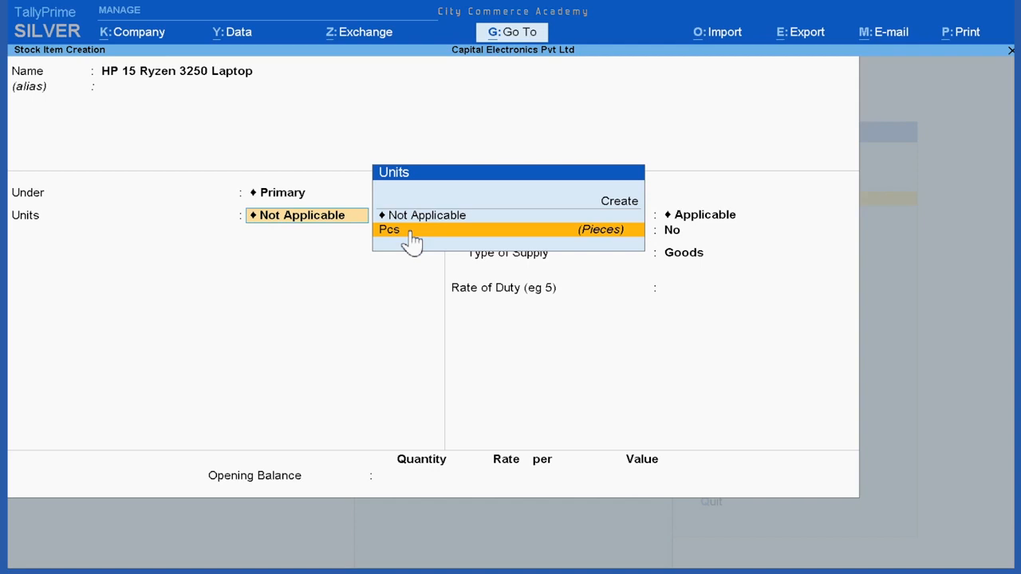
left_click(448, 234)
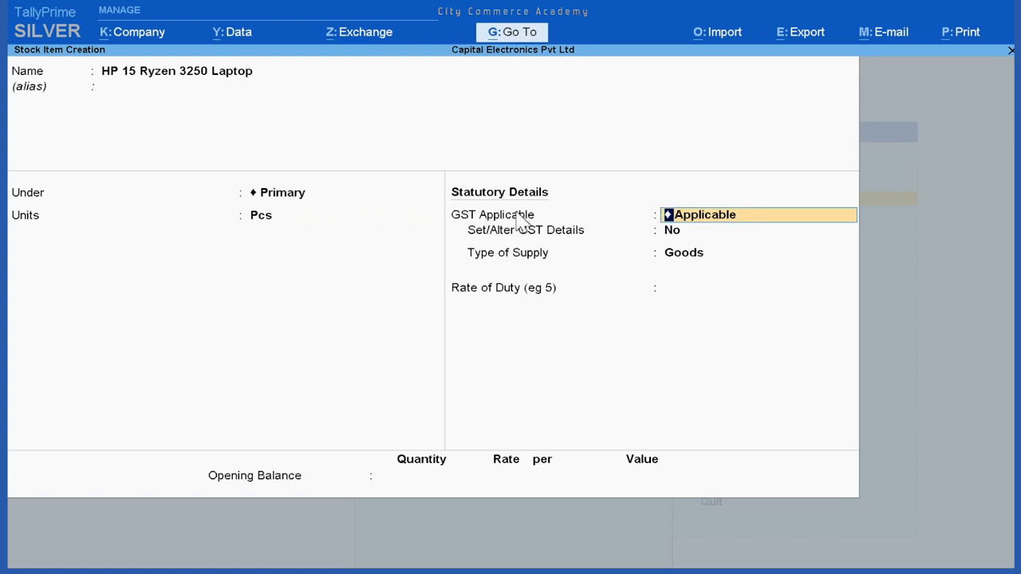
Step: Keep GST as Applicable for the laptop item and set Set/Alter GST Details to Yes to open its GST details
key("Return")
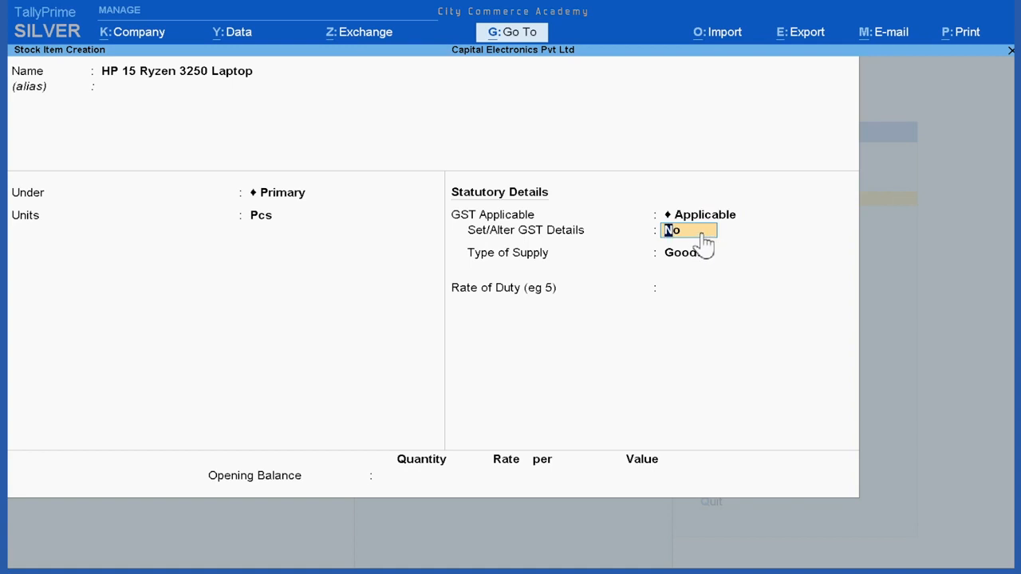
type("y")
key("Return")
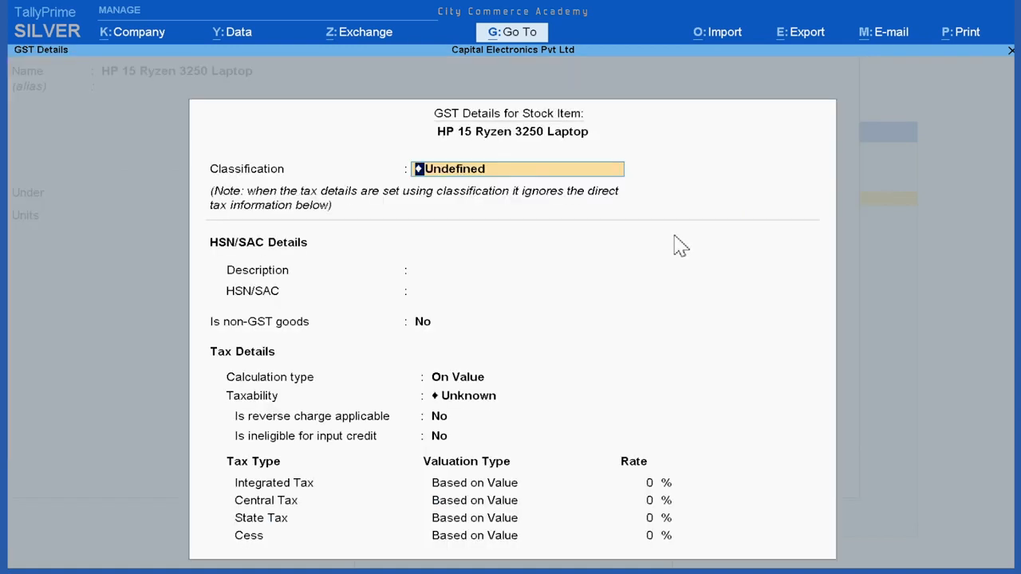
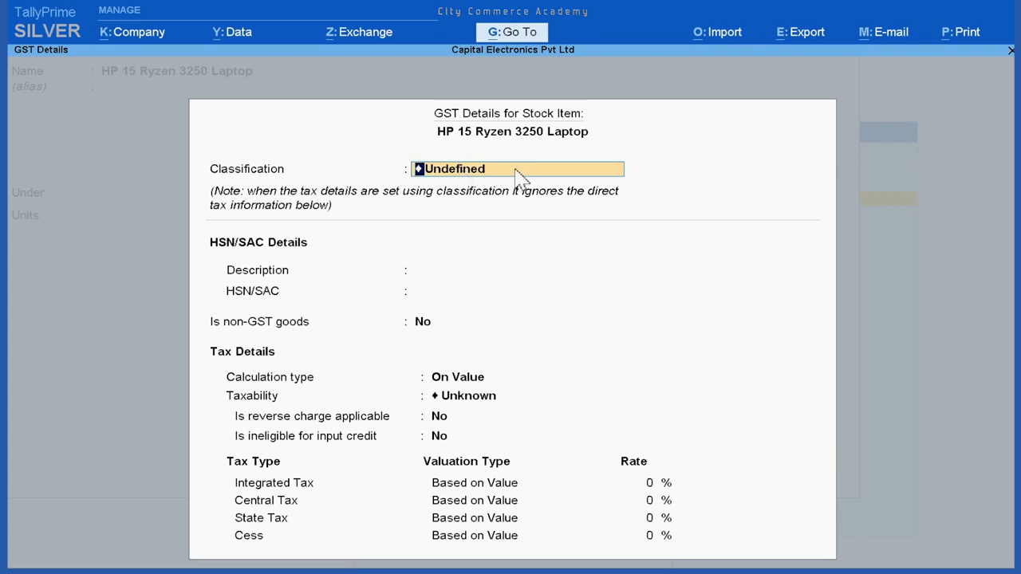
Step: Assign the GST @ 18% HSN 847130 classification to the HP laptop, keep the supply type Goods without a duty rate, and save the item
key("BackSpace")
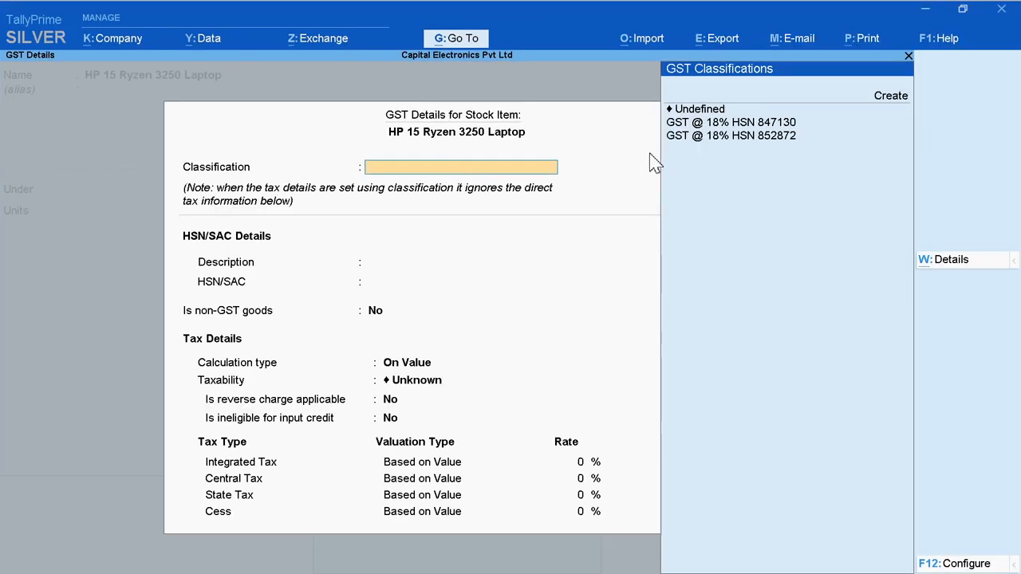
left_click(817, 125)
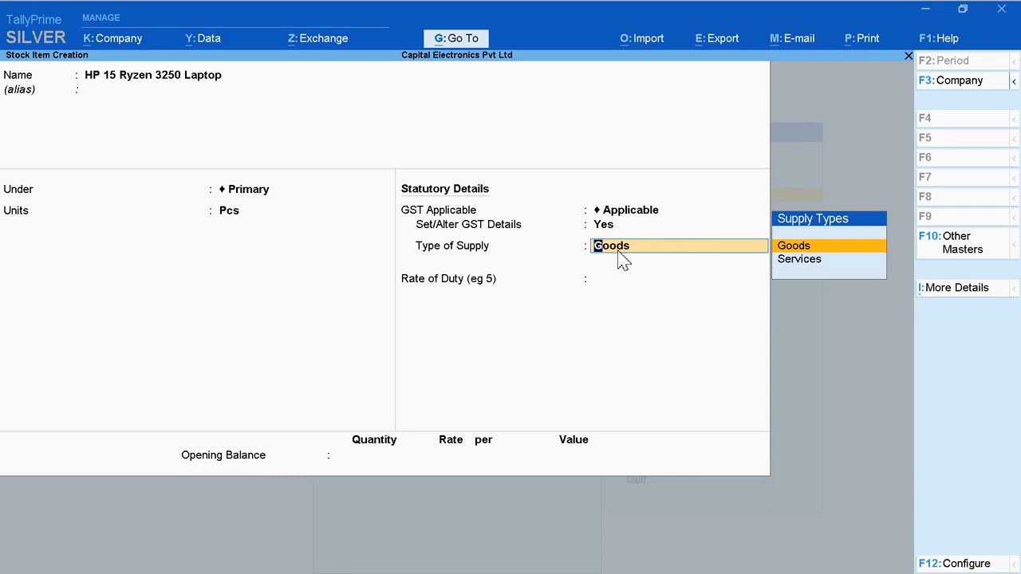
key("Return")
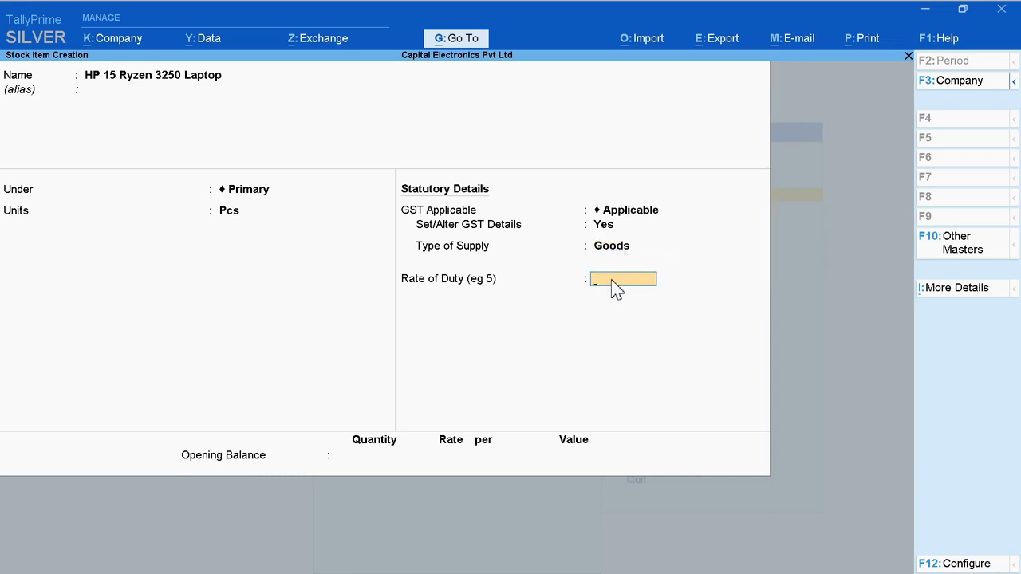
key("Return")
key("Return")
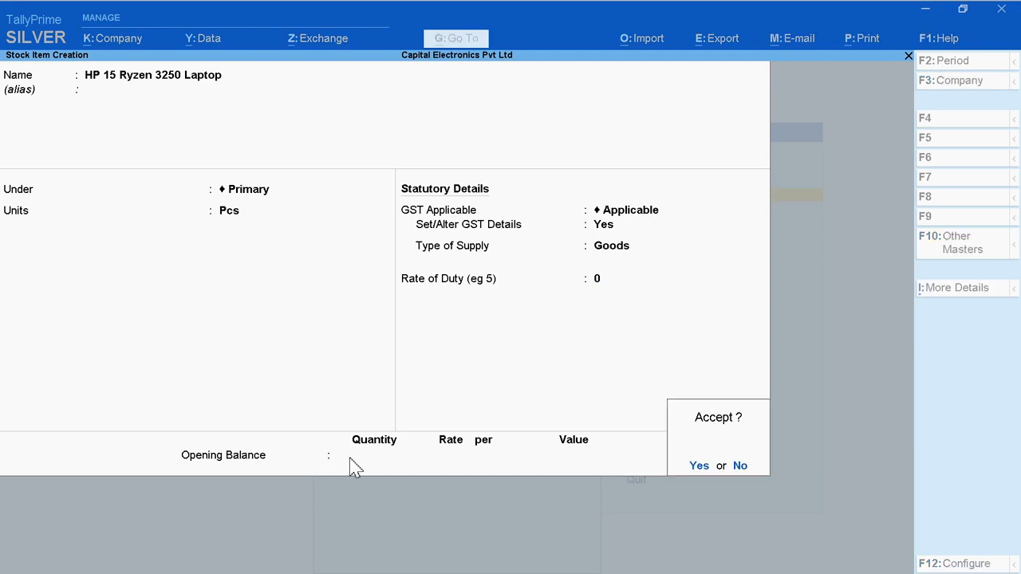
left_click(694, 465)
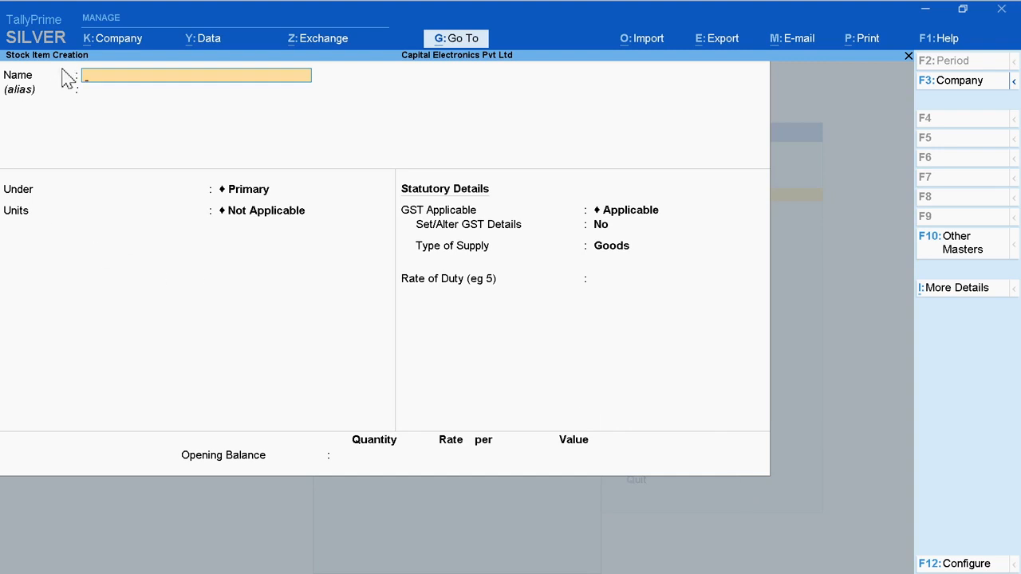
Step: Start a new stock item named Apple Macbook Air 13" Laptop without an alias, under Primary, with Pcs as its unit
type("Apple Mac")
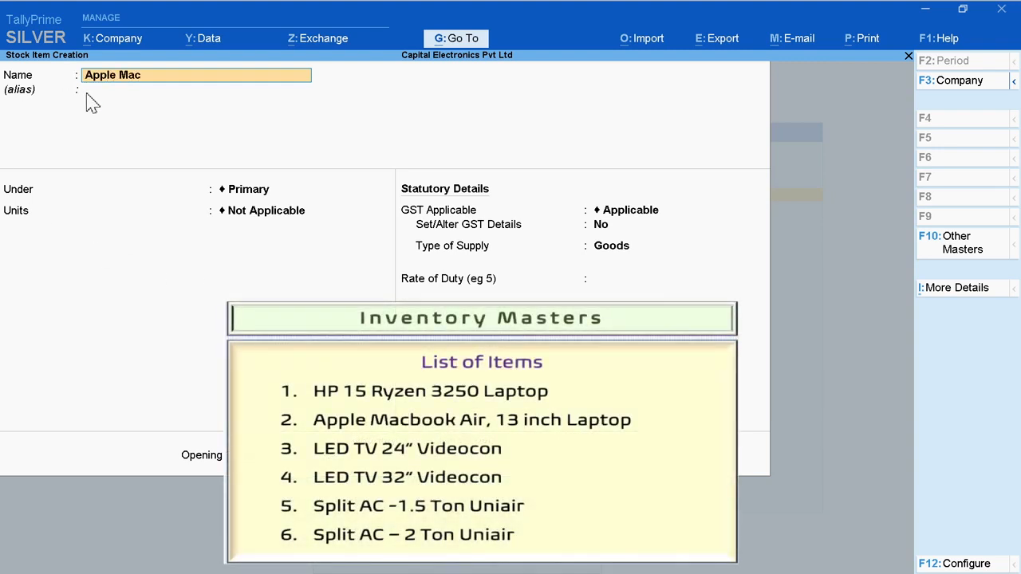
type("book Air 13\"")
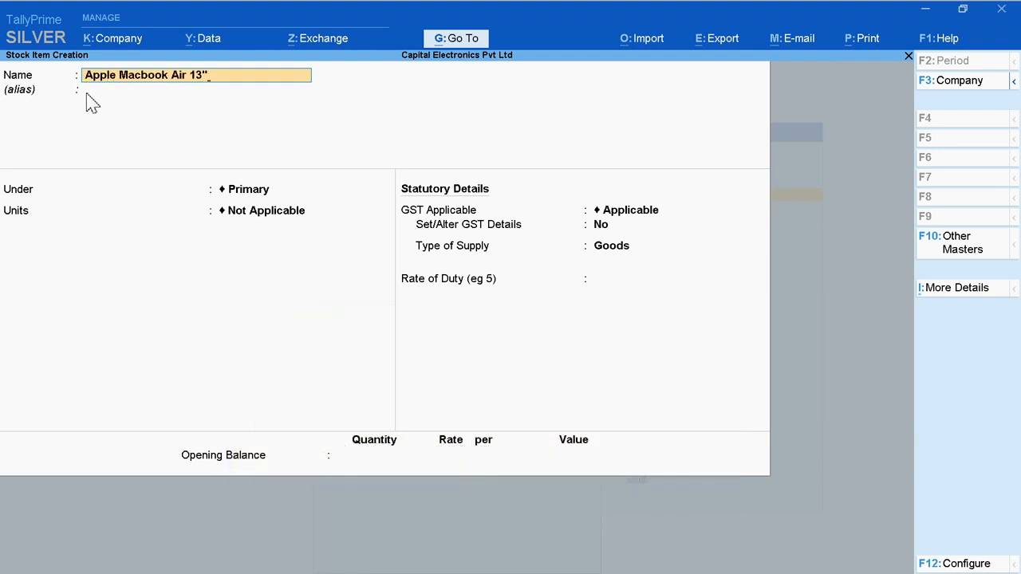
key("Return")
key("Return")
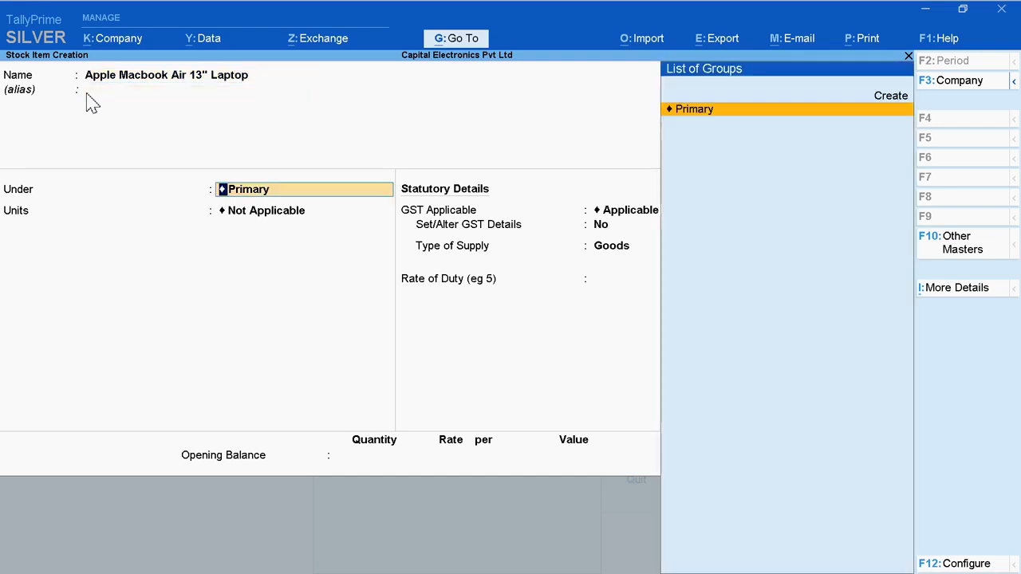
left_click(684, 111)
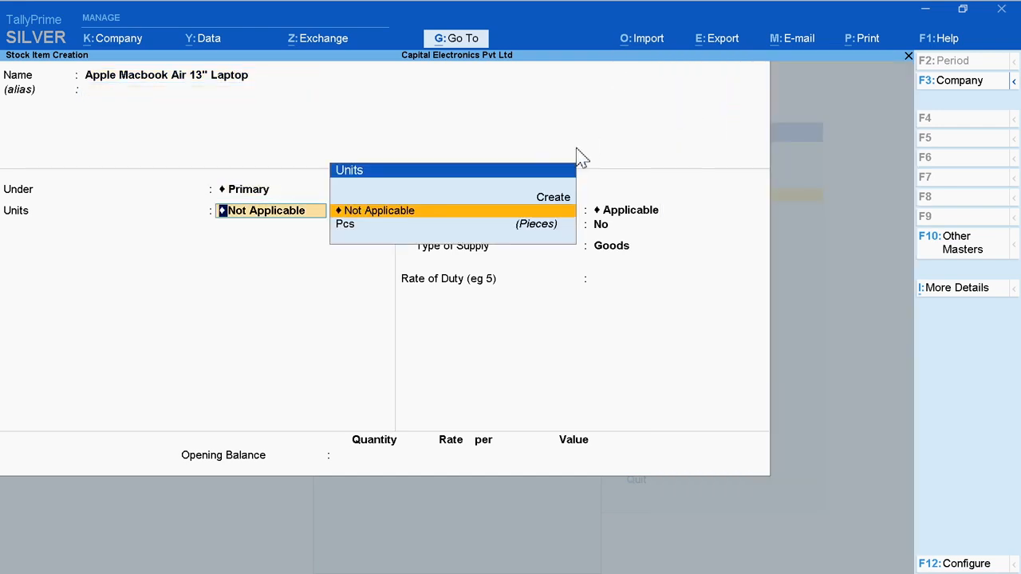
left_click(358, 228)
Step: Enable GST details for the Macbook item with classification GST @ 18% HSN 847130, keep the supply type Goods, and save it
key("Return")
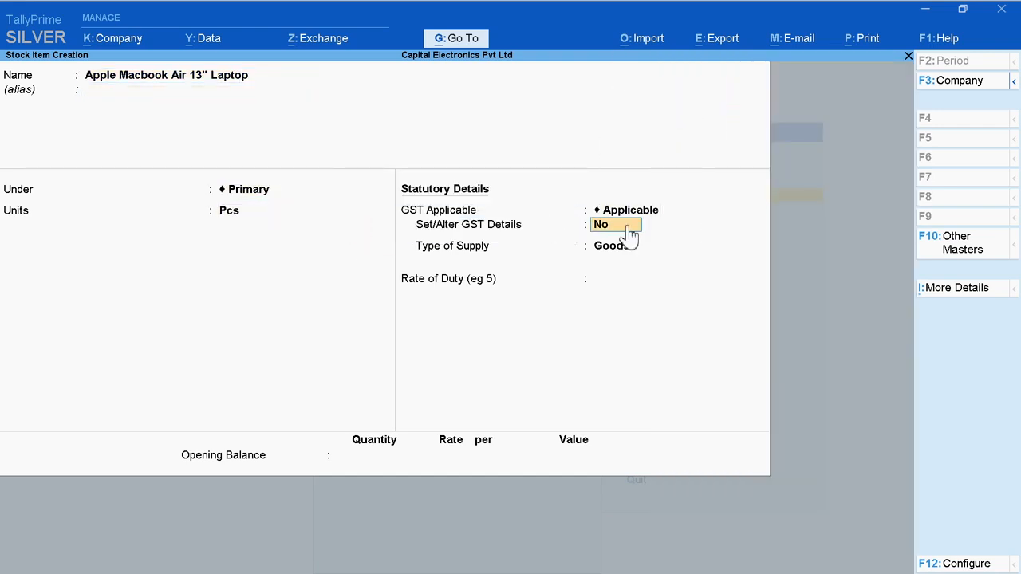
type("y")
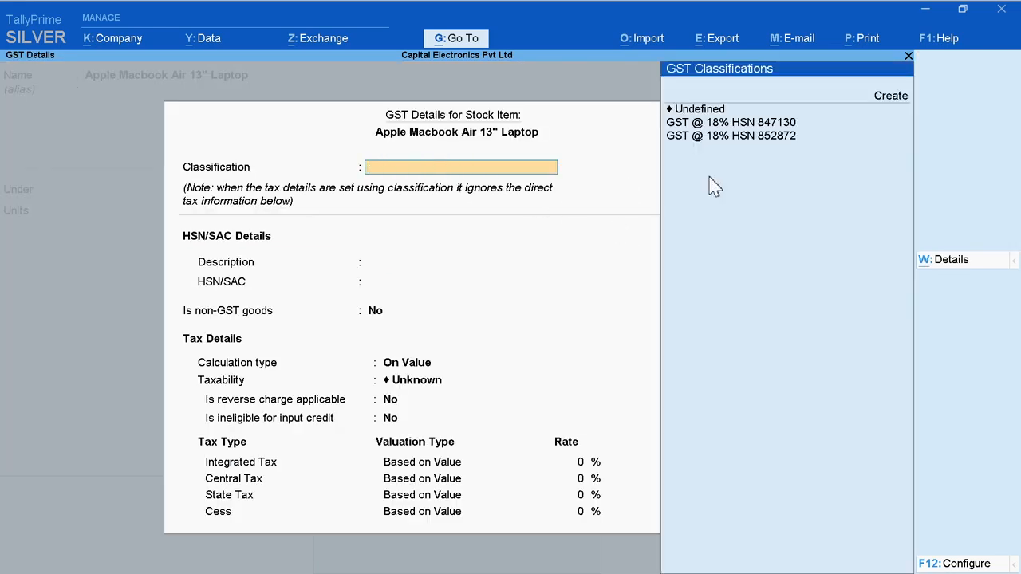
left_click(797, 122)
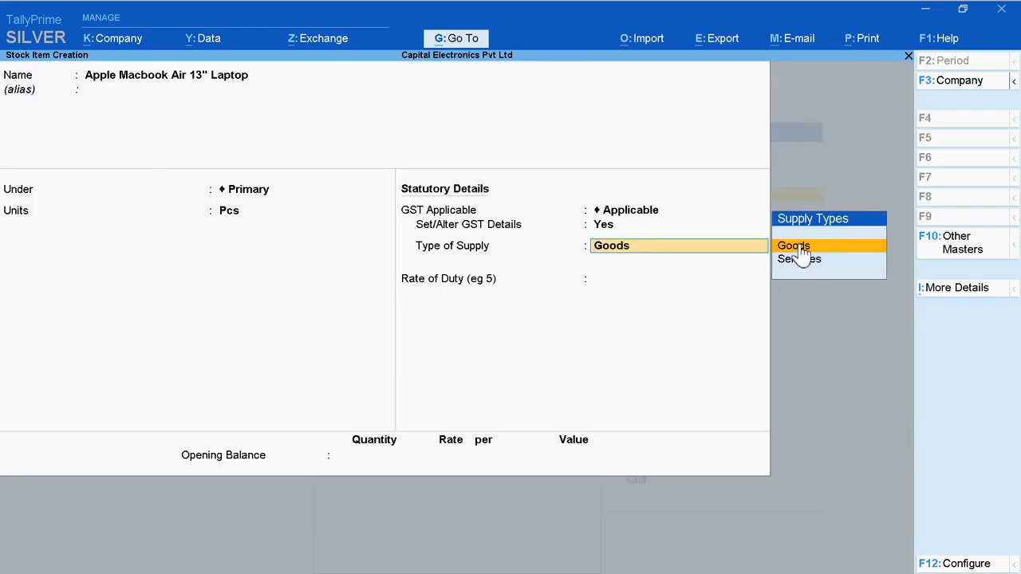
left_click(795, 245)
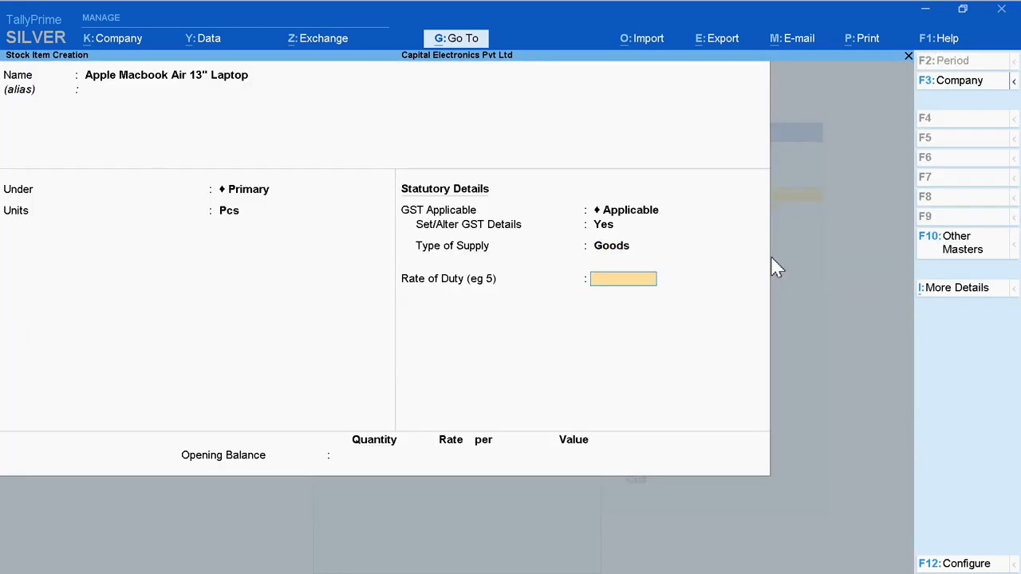
key("Return")
key("Return")
left_click(700, 469)
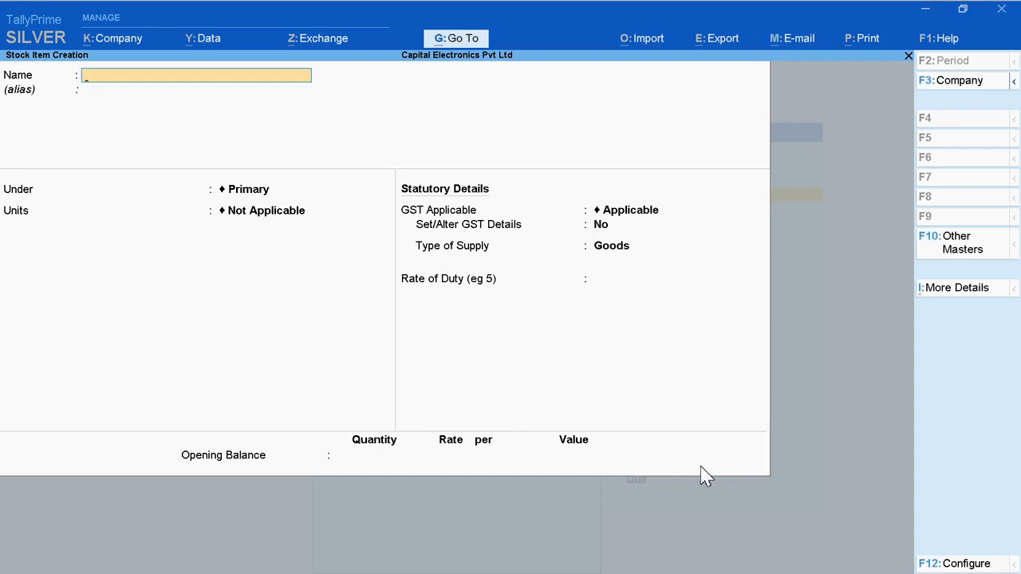
Step: Start a new stock item named LED TV 24" Videocon without an alias, under Primary, with Pcs as its unit
type("LED TV 24\" Videocon")
key("Return")
Step: Enable GST details for the 24" TV with classification GST @ 18% HSN 852872, keep the supply type Goods, and save it
key("Return")
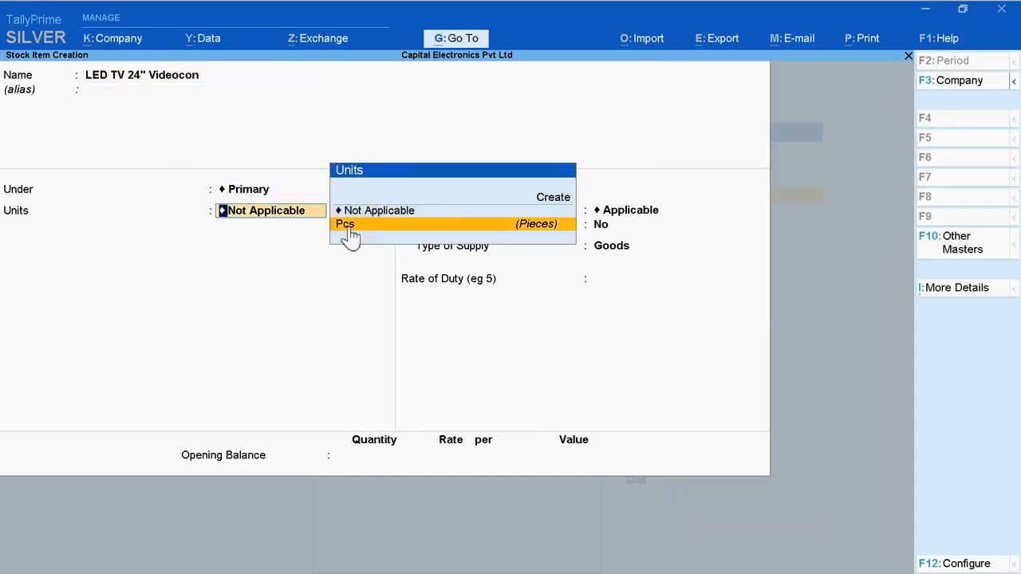
left_click(345, 227)
type("y")
key("Return")
key("BackSpace")
left_click(729, 136)
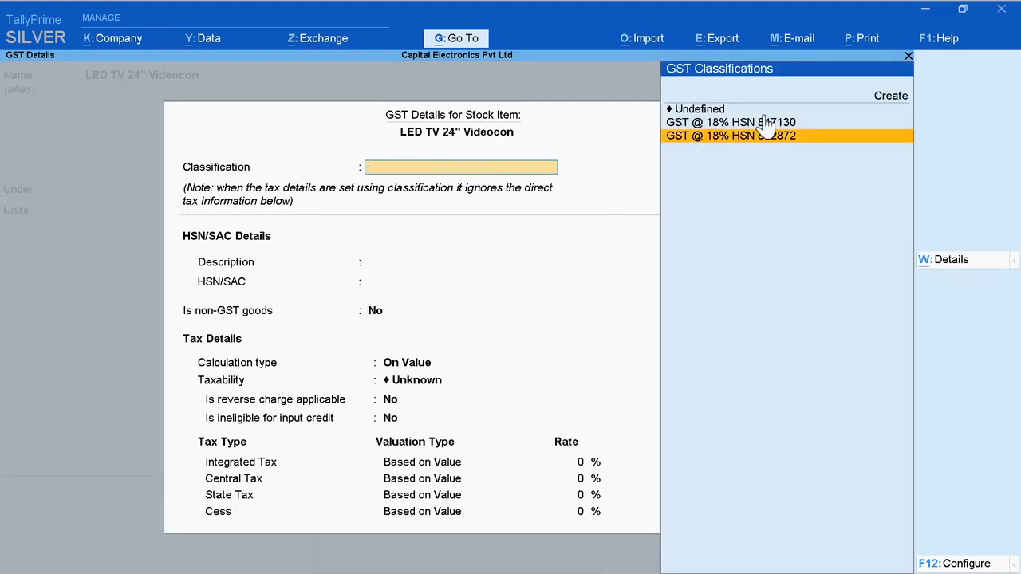
key("Return")
left_click(789, 247)
key("Return")
key("Return")
left_click(694, 472)
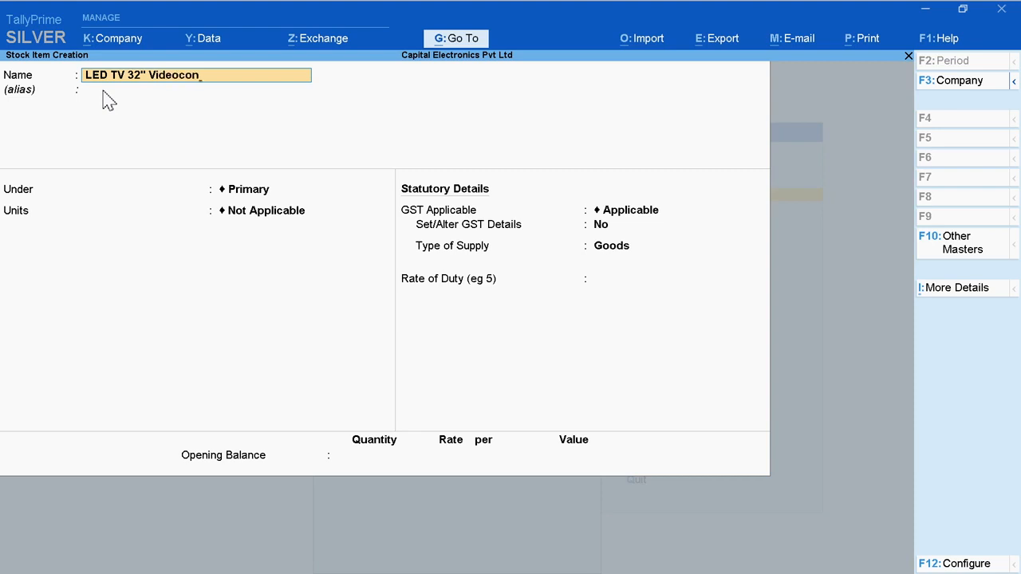
Step: Start a new stock item named LED TV 32" Videocon without an alias, under Primary, with Pcs as its unit
key("BackSpace")
key("Return")
key("Return")
left_click(694, 110)
left_click(345, 226)
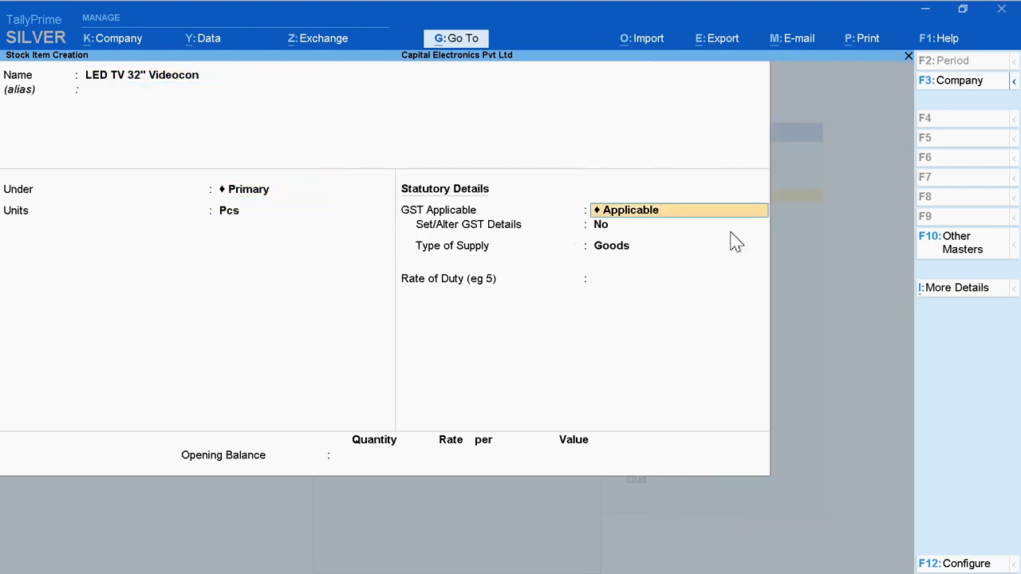
Step: Enable GST details for the 32" TV with classification GST @ 18% HSN 852872, keep the supply type Goods, and save it
key("Return")
type("y")
key("Return")
key("BackSpace")
left_click(750, 136)
left_click(832, 245)
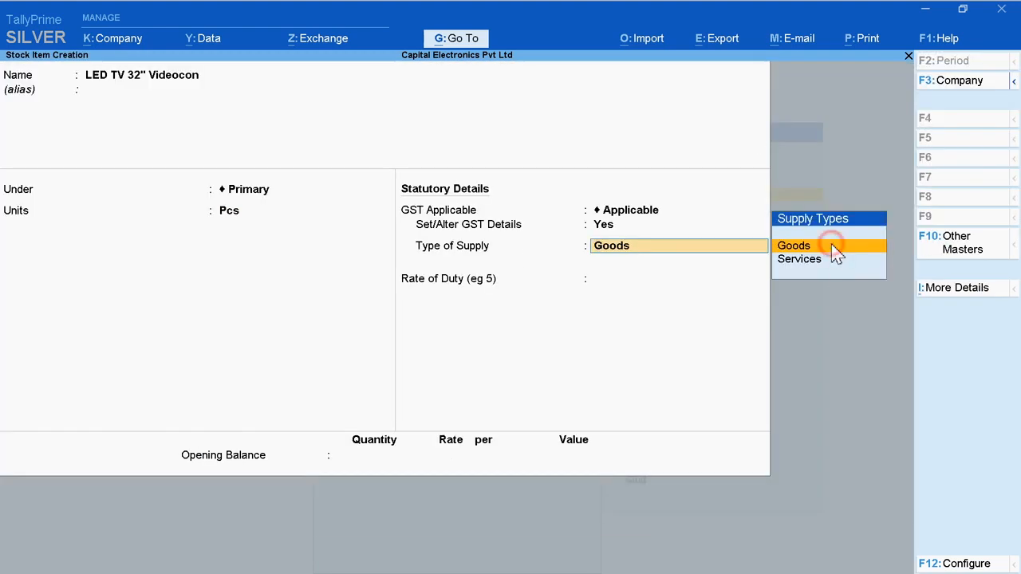
key("Return")
key("Return")
left_click(693, 469)
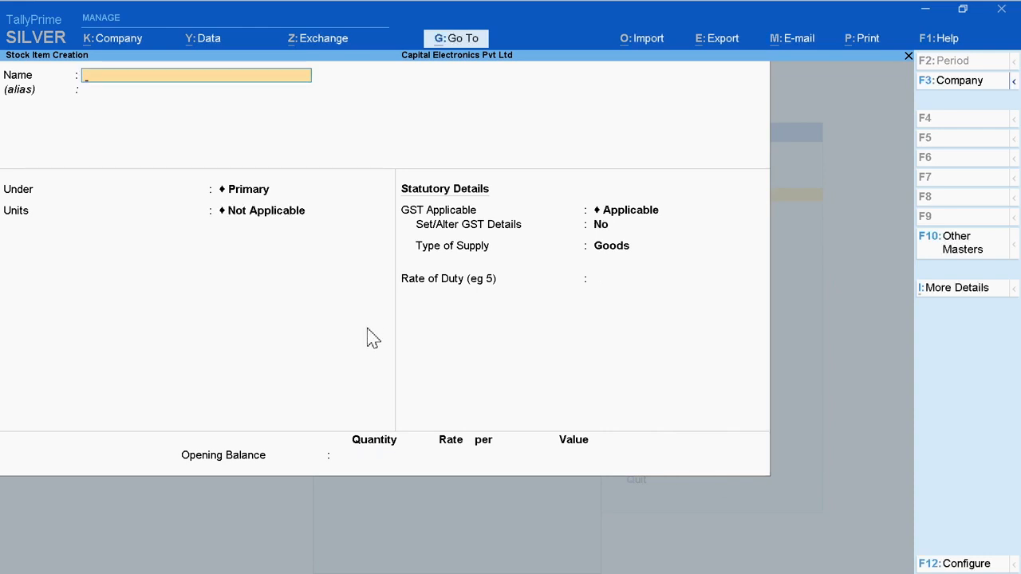
Step: Leave stock item creation and create a stock group named AAAAA under Primary, with quantity addition and GST details set to No
key("Escape")
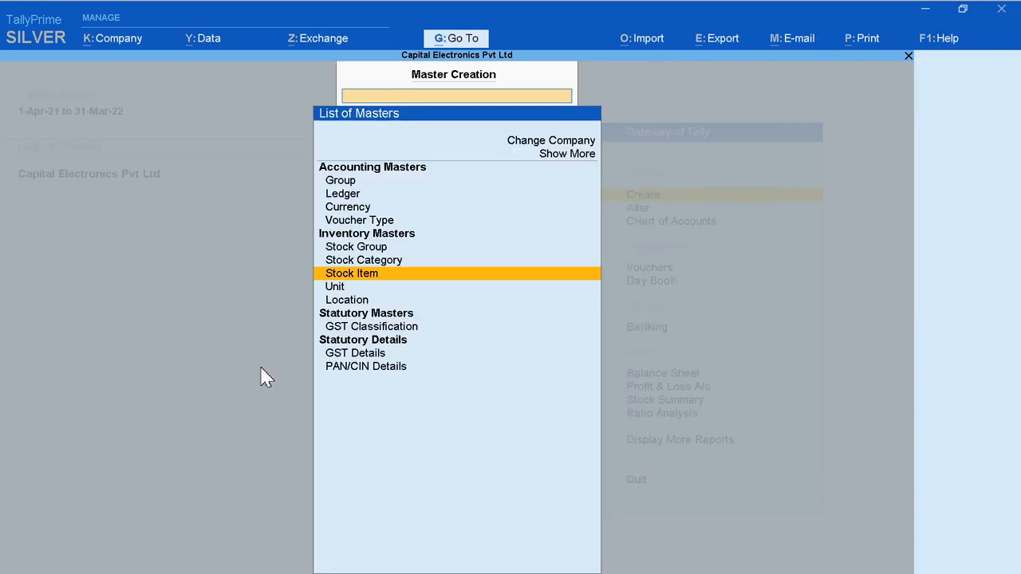
left_click(364, 251)
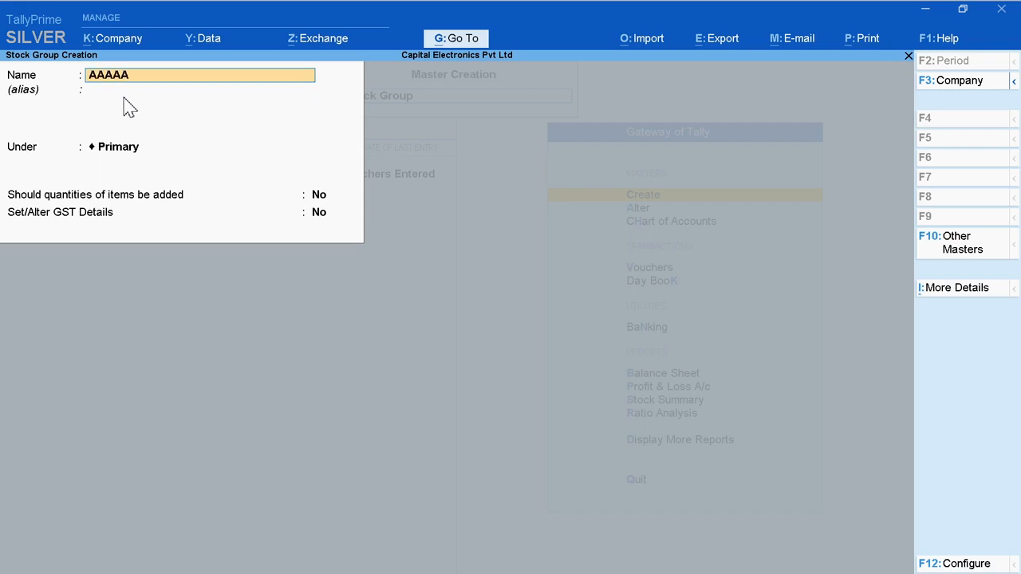
key("Return")
key("Return")
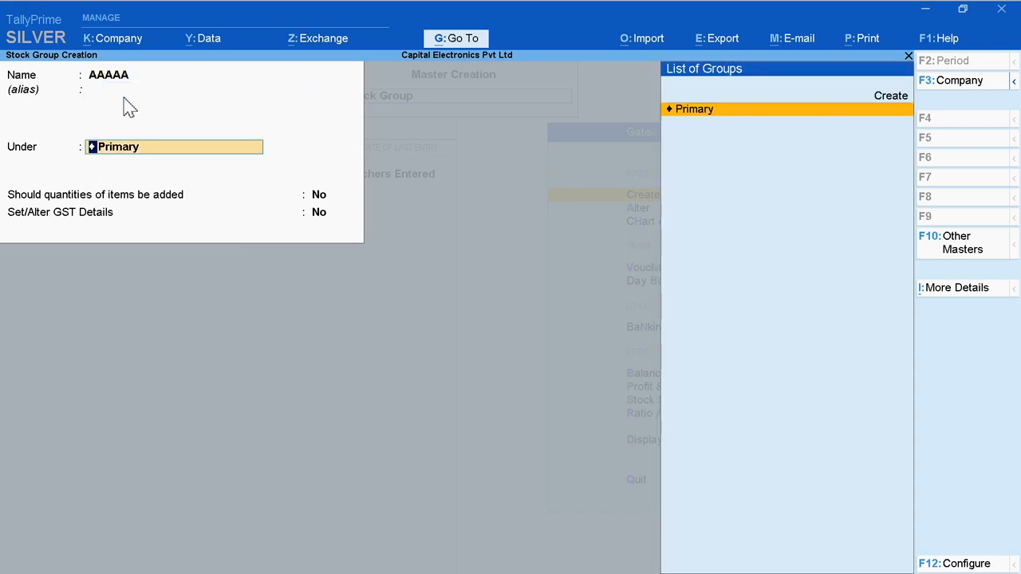
key("Return")
key("Return")
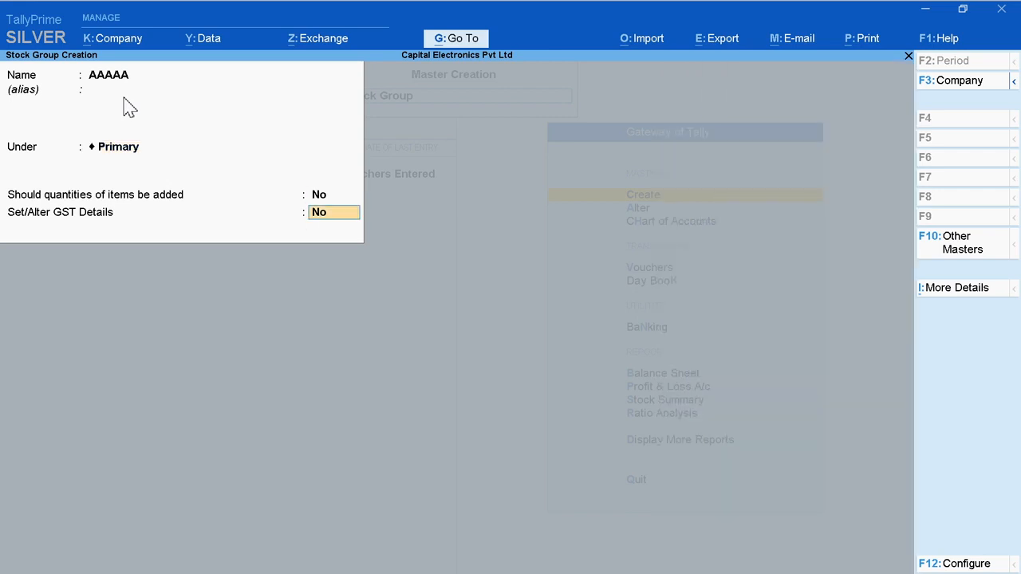
key("Return")
key("Return")
Step: Create a second stock group named BBBBBB under Primary with the default No settings, and leave stock group creation
type("BBB")
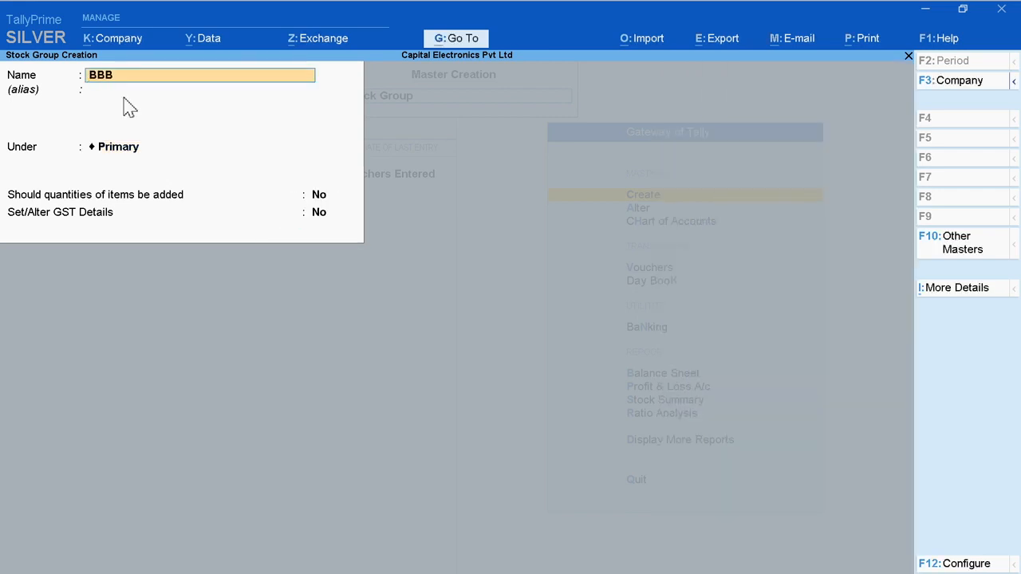
type("BBB")
key("Return")
key("Return")
key("Return")
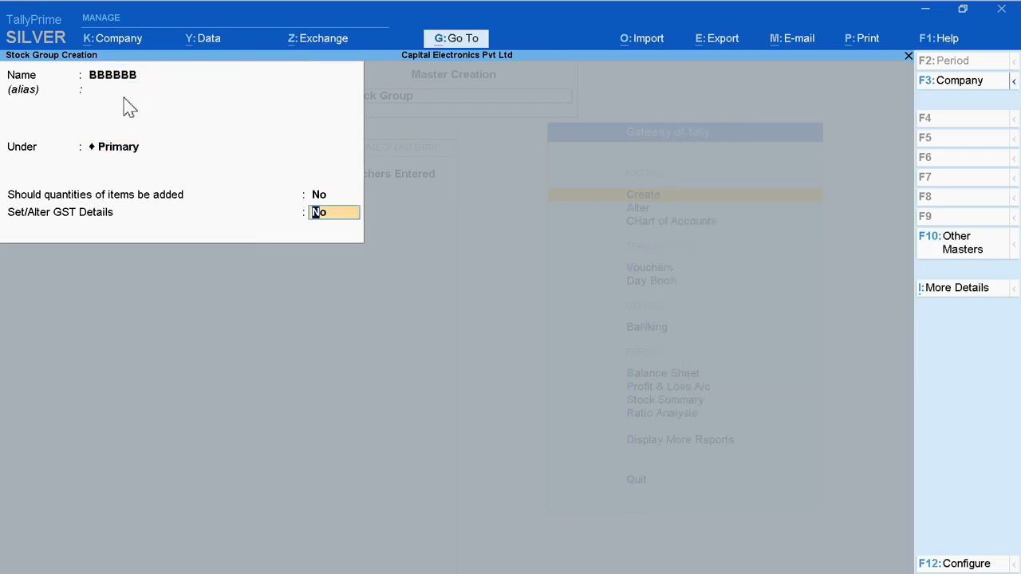
key("Return")
key("Return")
key("Escape")
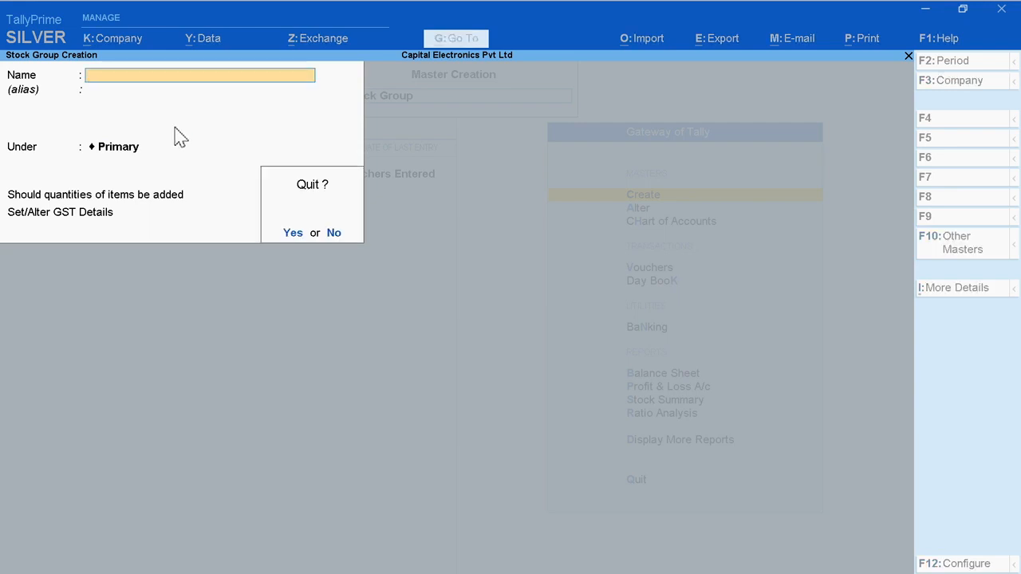
key("Return")
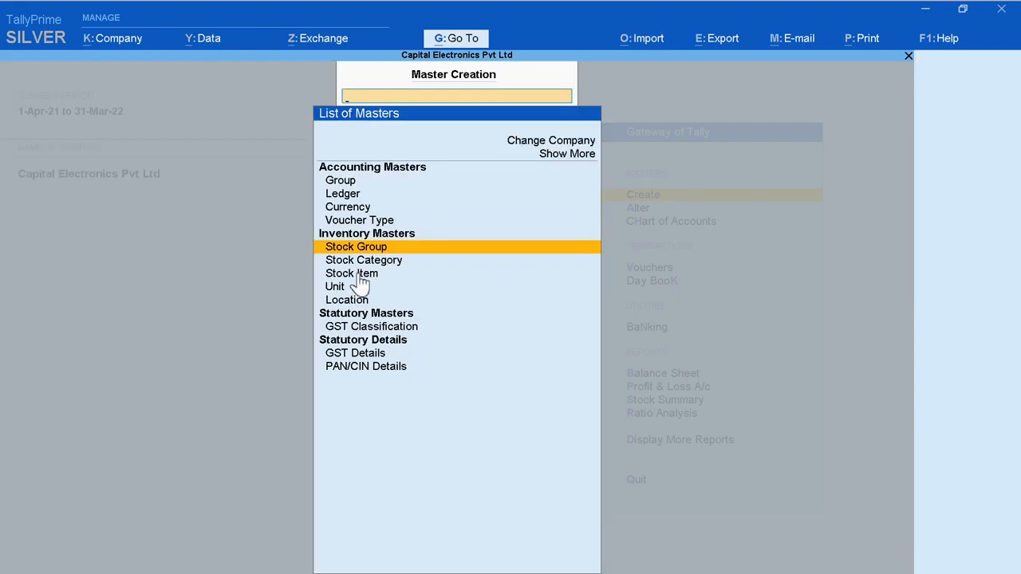
Step: Start a new stock item named Uniair -Split AC 1.5 Ton 5 Star without an alias
left_click(359, 274)
left_click(359, 275)
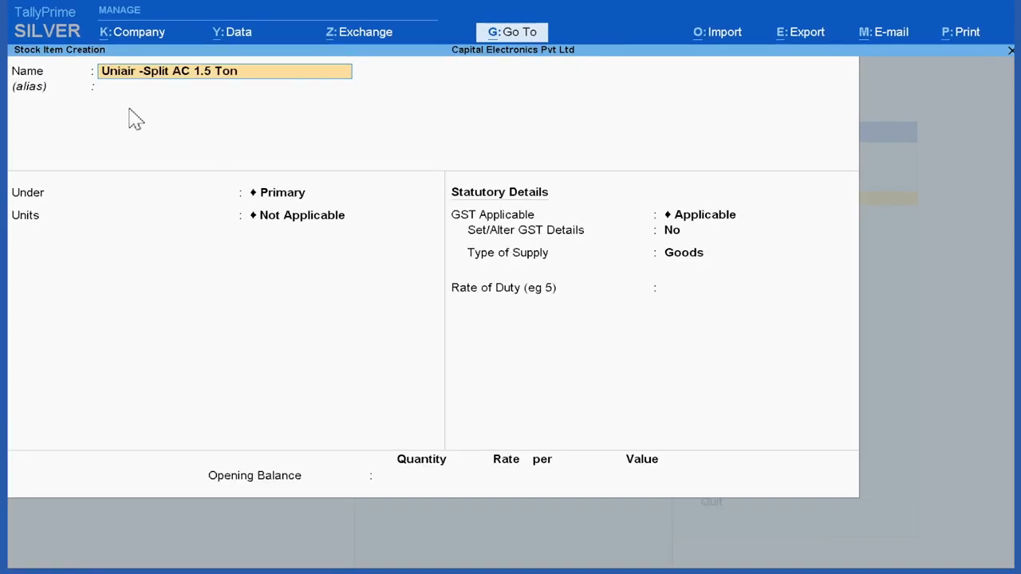
key("Return")
key("Return")
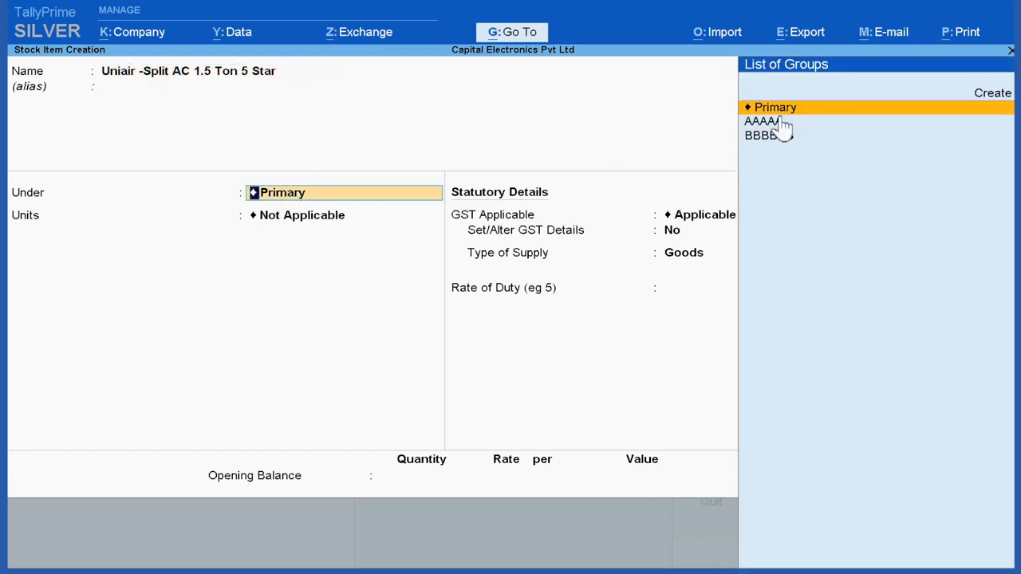
Step: Place the Uniair -Split AC 1.5 Ton 5 Star item under stock group AAAAA with Pcs as its unit
key("Down")
key("Down")
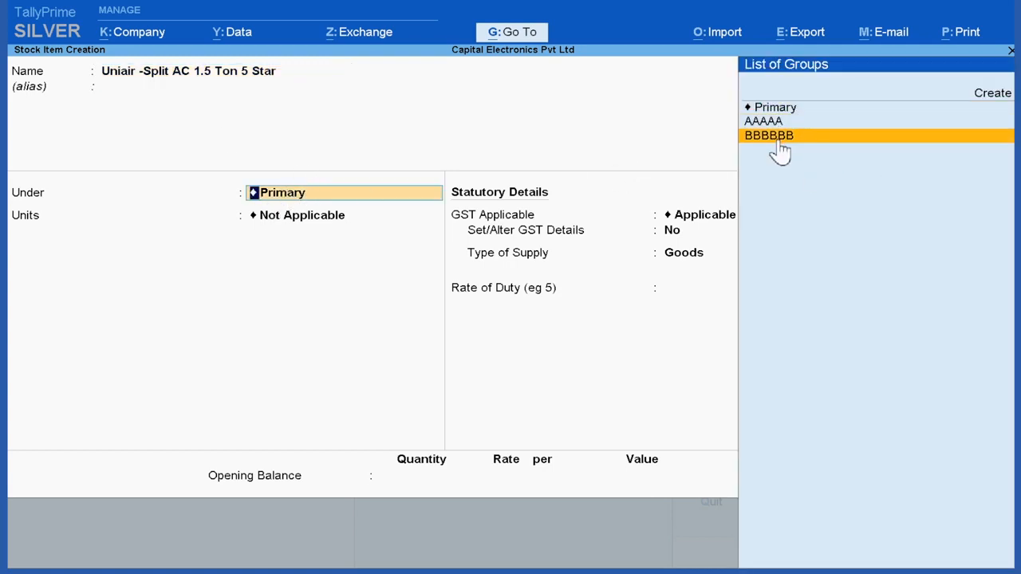
key("Up")
key("Up")
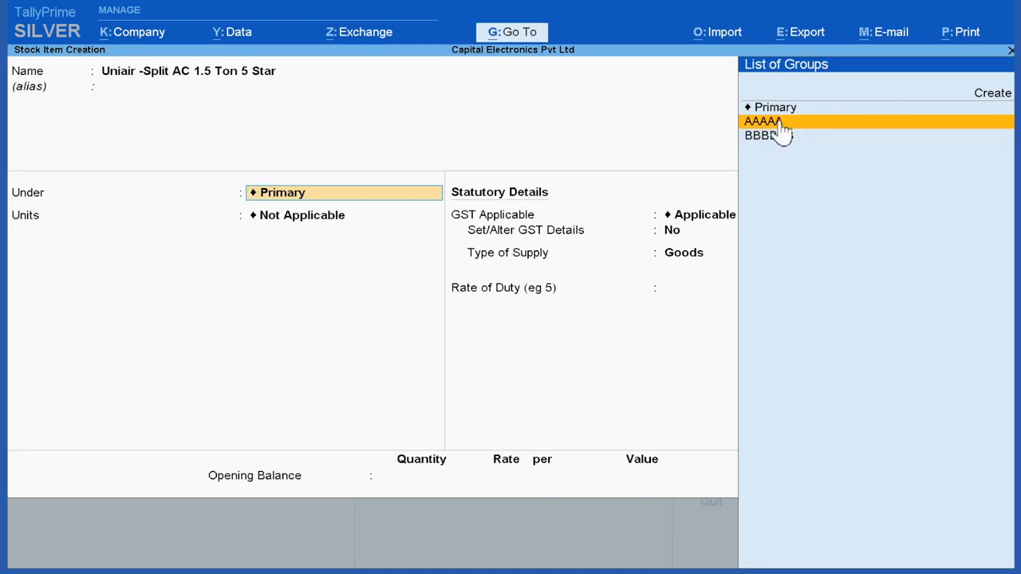
key("Down")
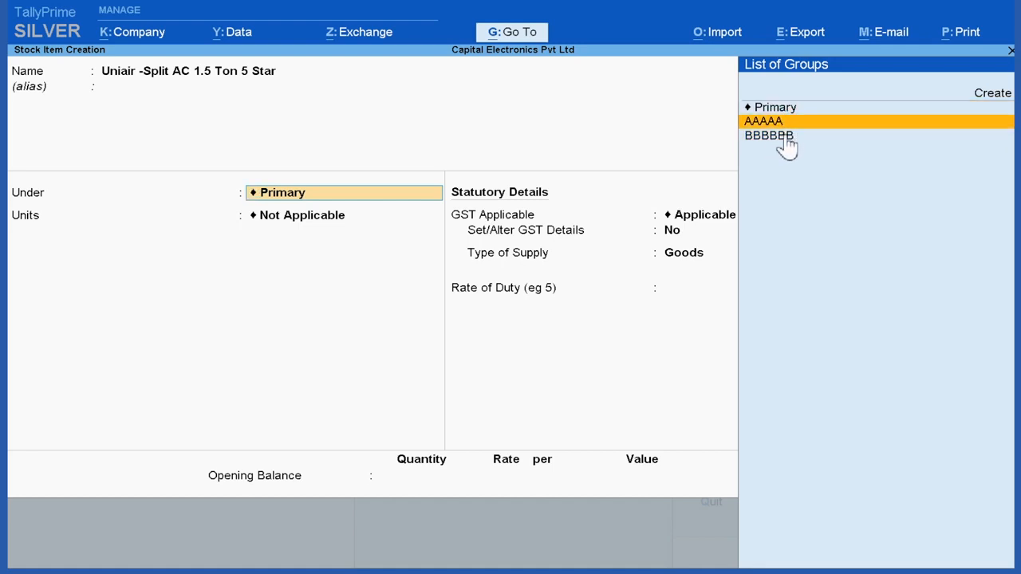
key("Down")
key("Up")
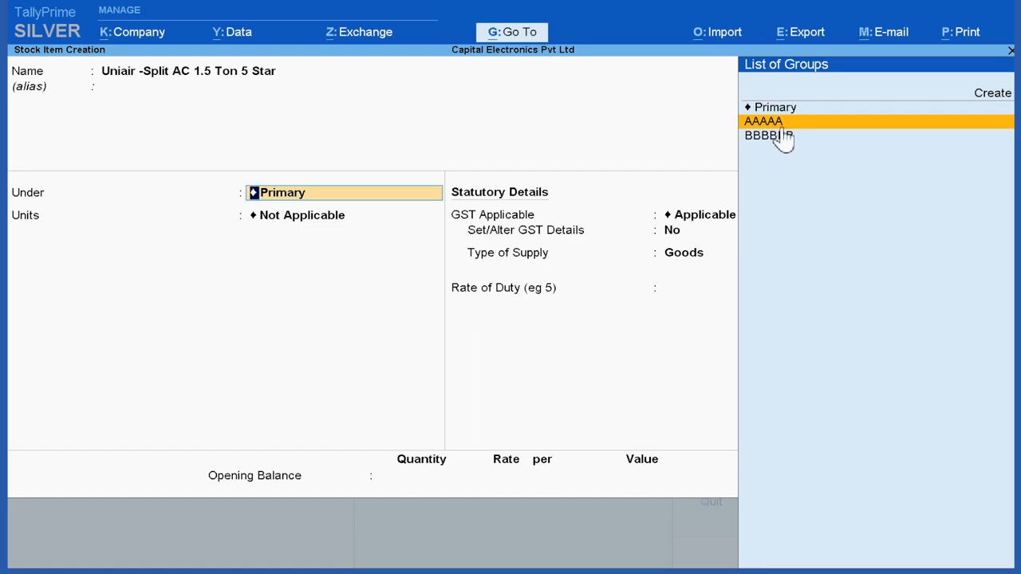
left_click(777, 125)
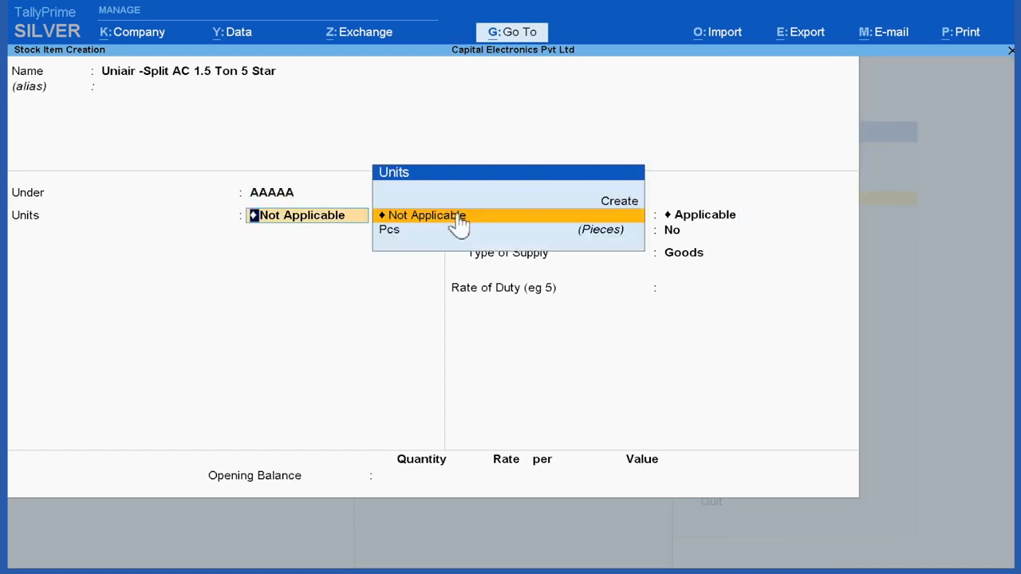
key("Down")
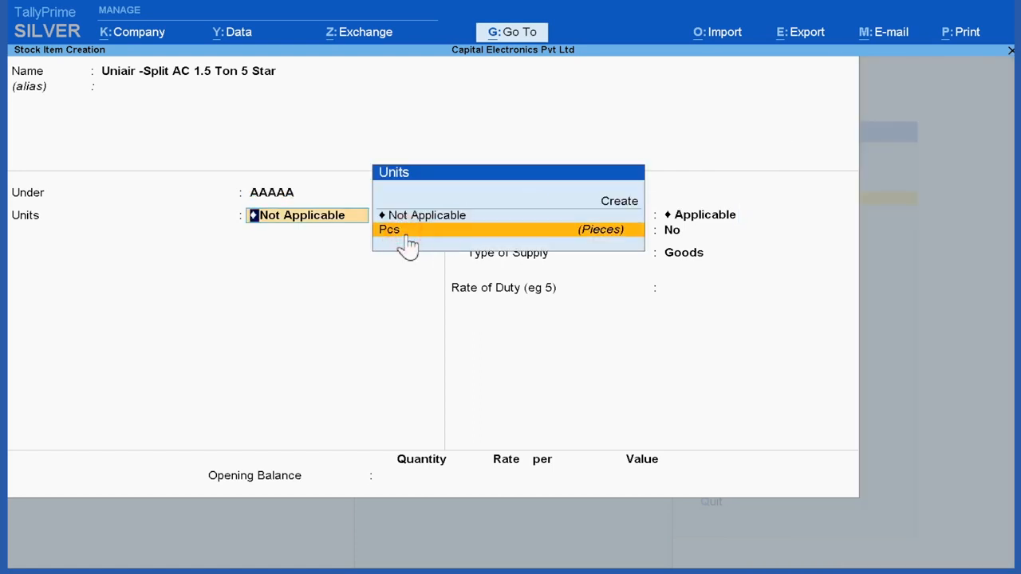
left_click(406, 235)
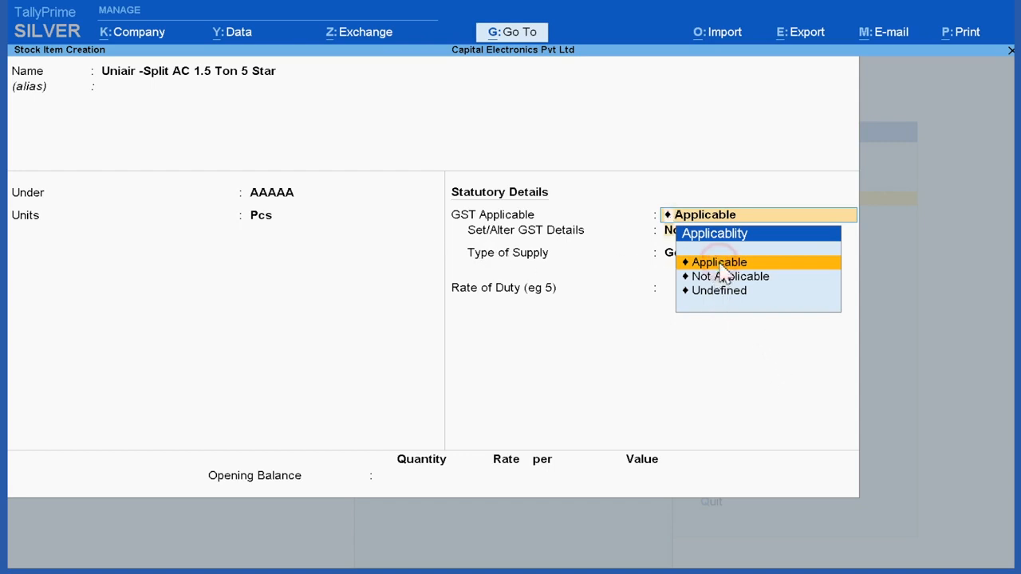
Step: Keep GST applicable for the 1.5 Ton AC, enable its GST details, and start creating a new GST classification
left_click(694, 264)
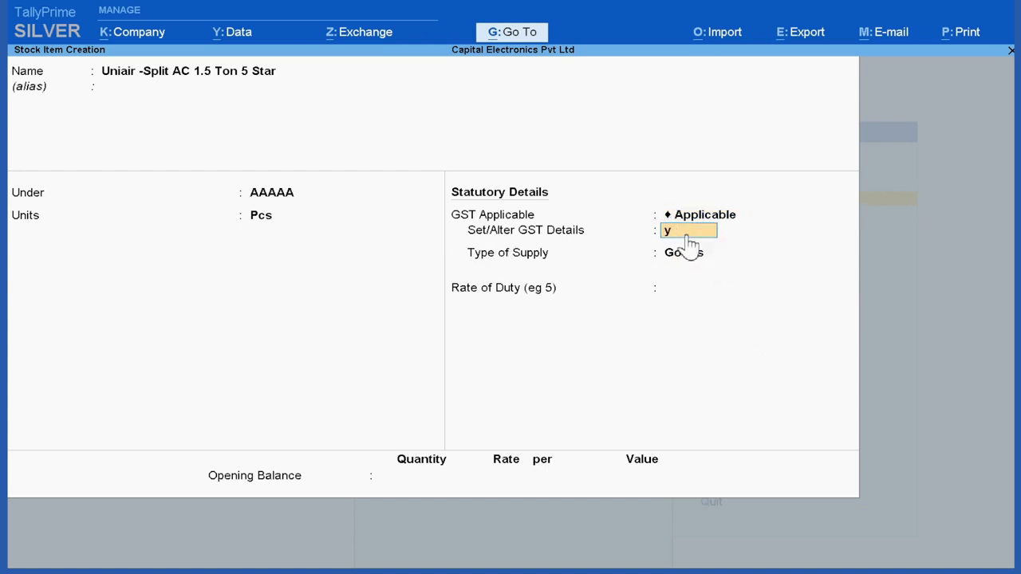
type("y")
key("Return")
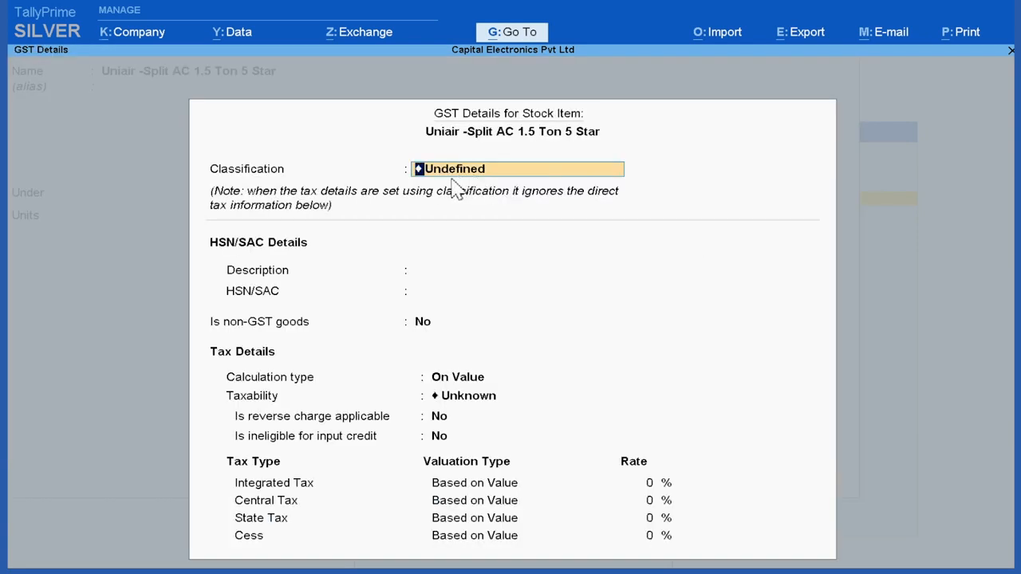
key("space")
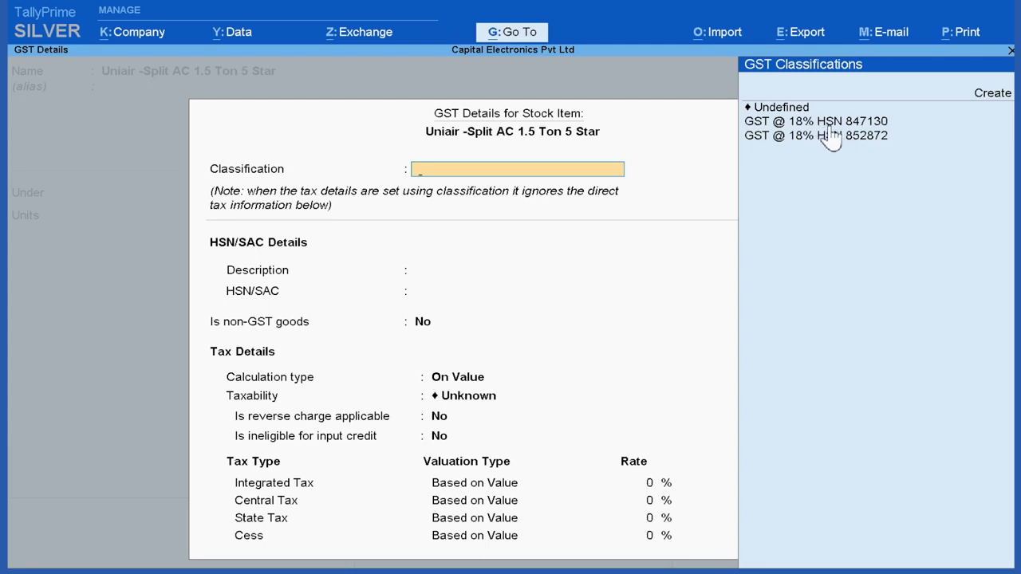
left_click(994, 95)
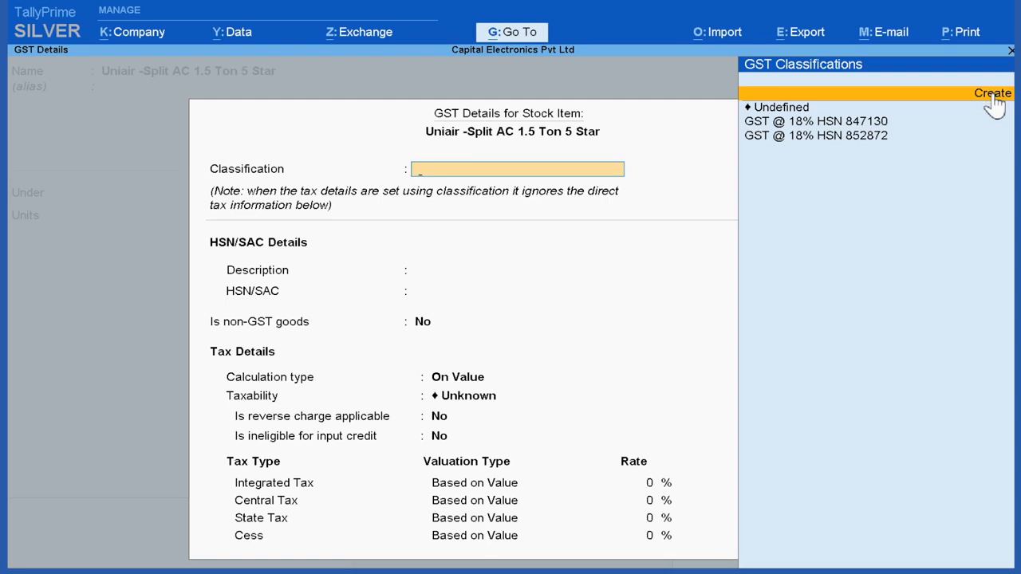
left_click(994, 95)
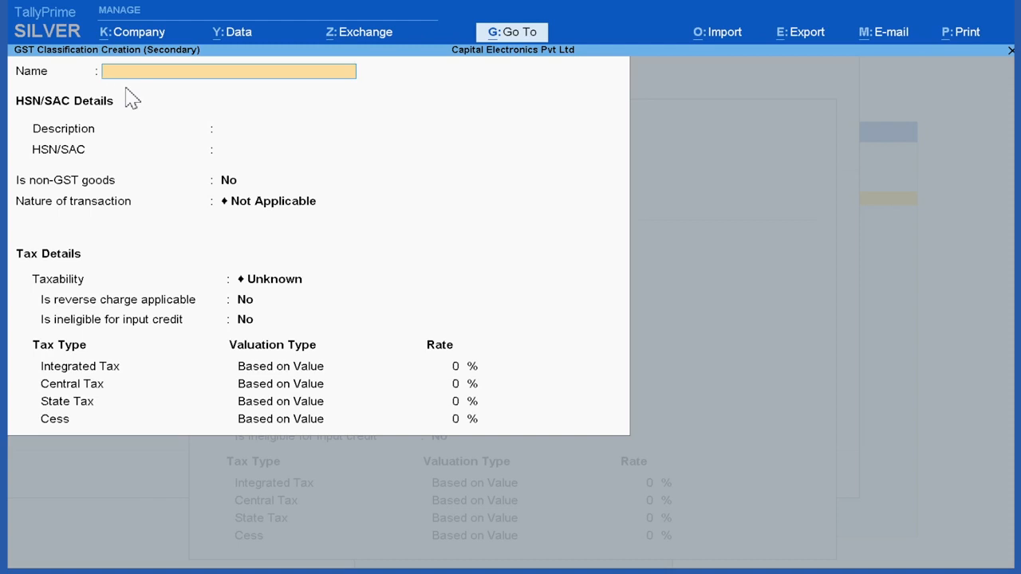
Step: Name the classification GST @ 28% HSN 841510, with description AC and HSN/SAC 841510
type("GST @ 28% HSN 84151010")
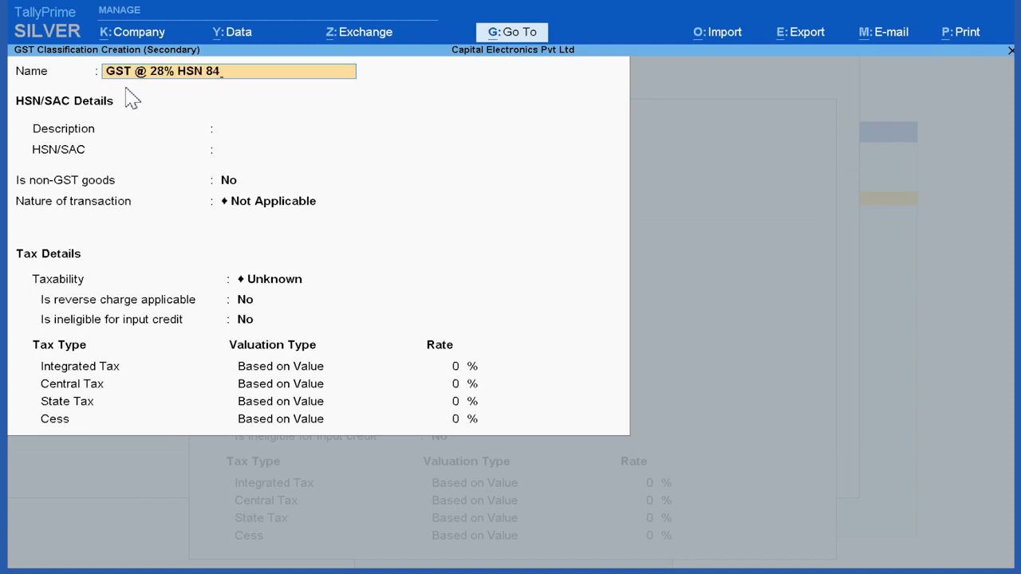
key("BackSpace")
key("BackSpace")
key("Return")
type("AC")
key("Return")
type("841510")
key("Return")
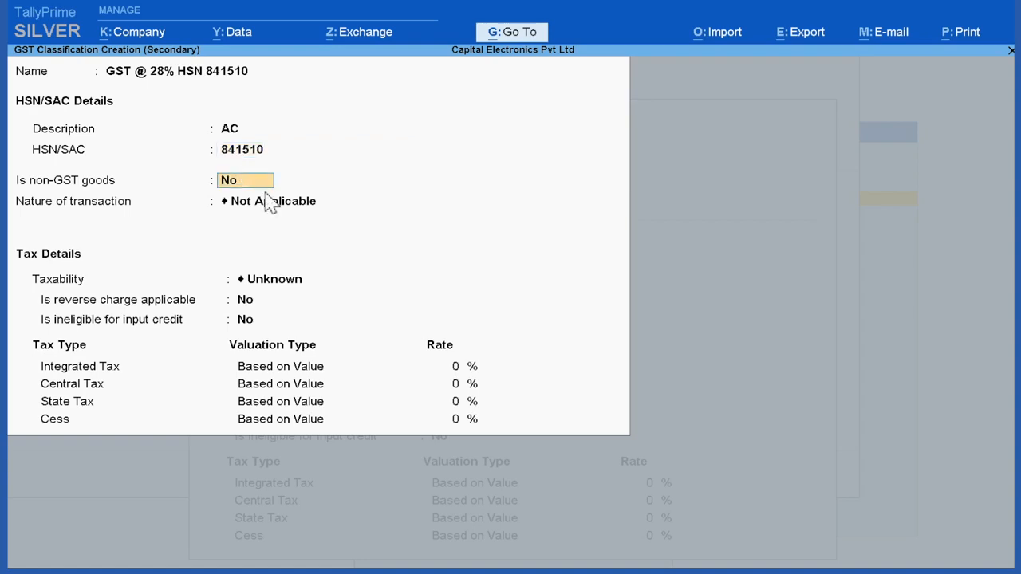
Step: Set the classification's taxability to Taxable with 28% integrated tax, keep the other defaults, and save it
key("Return")
key("Return")
left_click(465, 320)
key("Return")
key("Return")
type("28")
key("Return")
key("Return")
key("Return")
key("Return")
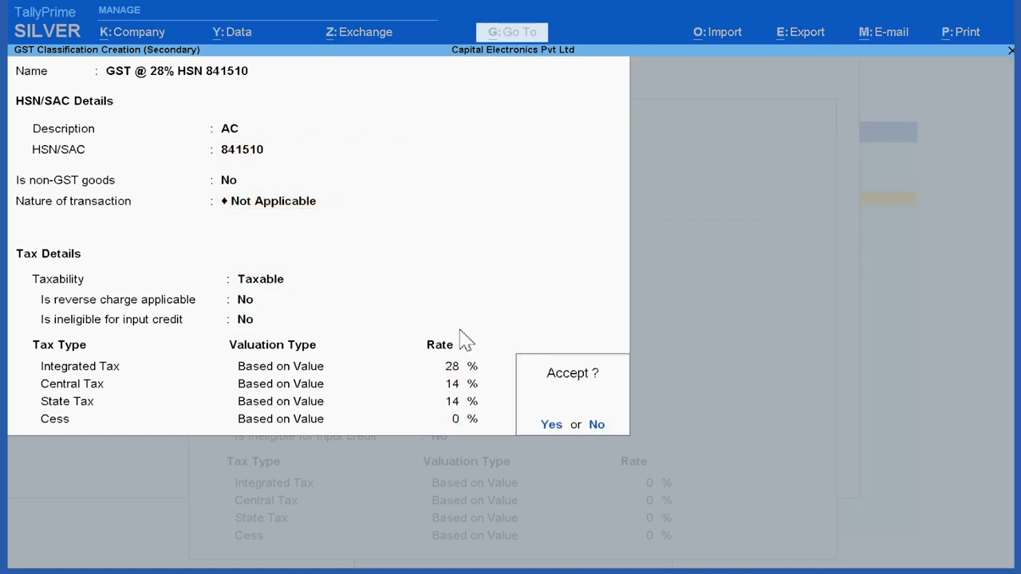
left_click(552, 424)
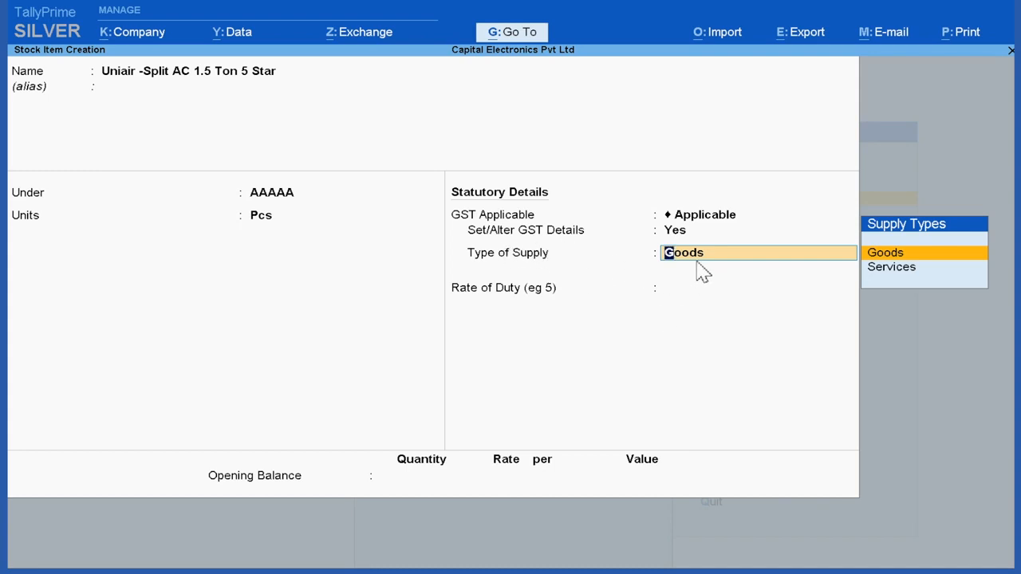
Step: Keep the supply type Goods without an opening balance, and save the 1.5 Ton AC stock item
key("Return")
key("Return")
key("Return")
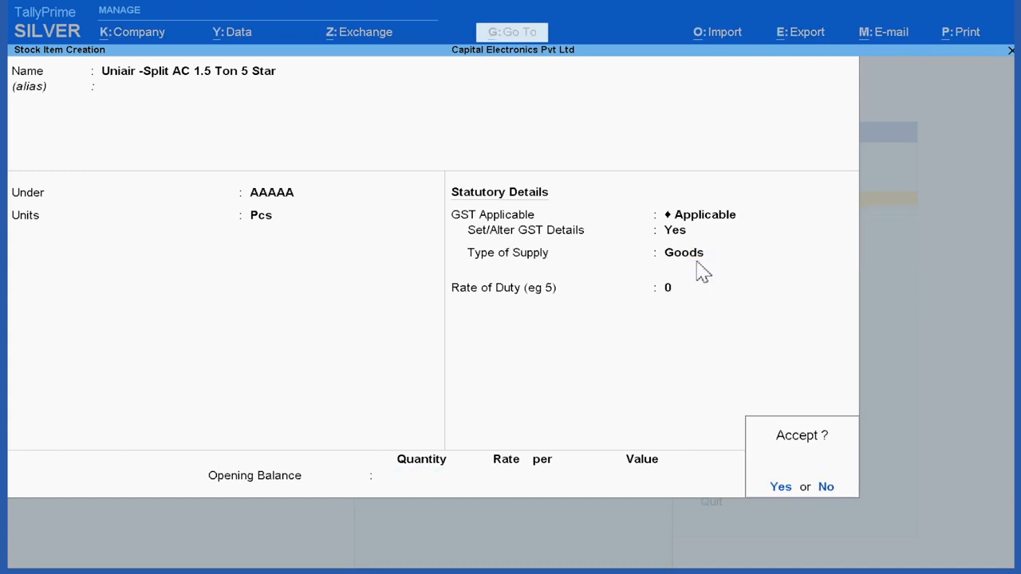
left_click(779, 487)
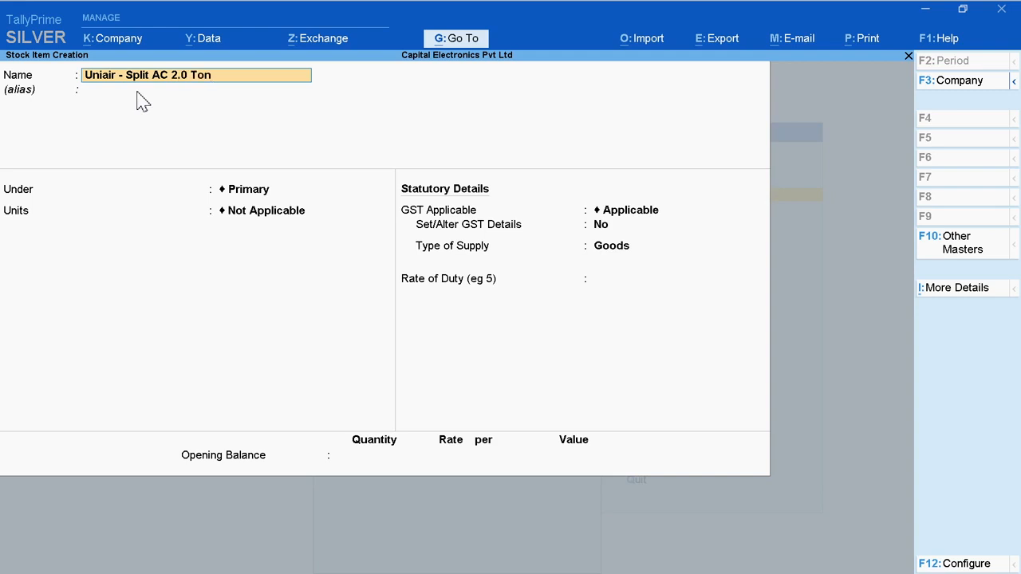
Step: Create stock item Uniair - Split AC 2.0 Ton without an alias, under group AAAAA, with unit Pcs and GST applicable
key("Return")
key("Return")
left_click(680, 119)
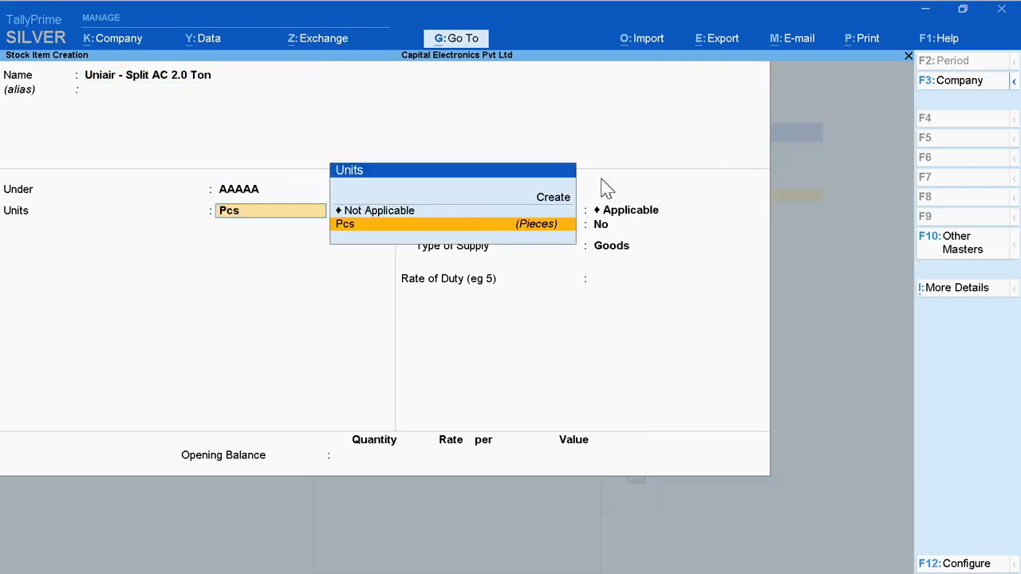
left_click(380, 227)
key("Return")
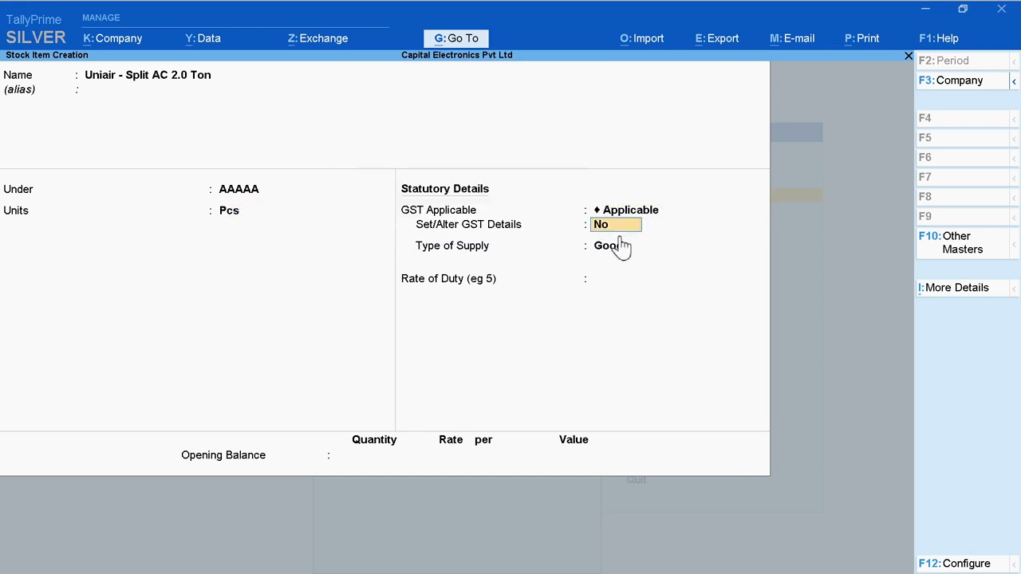
Step: Enable GST details for the 2.0 Ton AC and leave its classification Undefined
type("y")
key("Return")
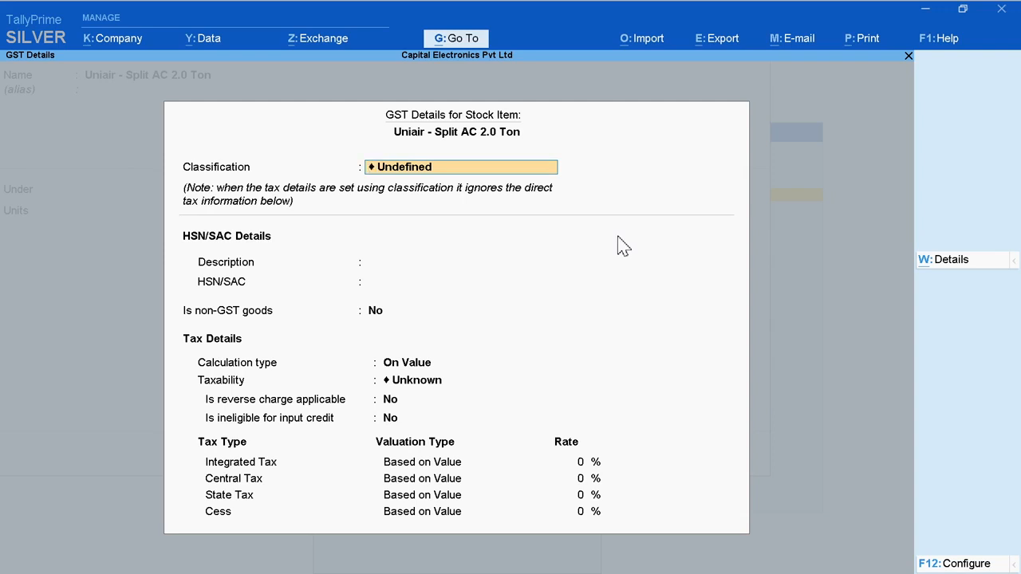
key("BackSpace")
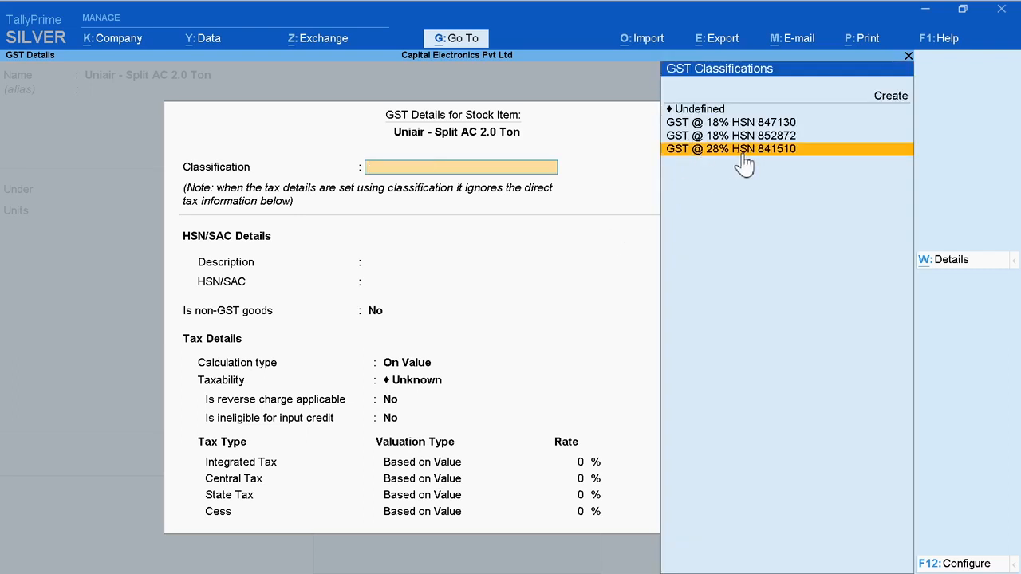
left_click(691, 110)
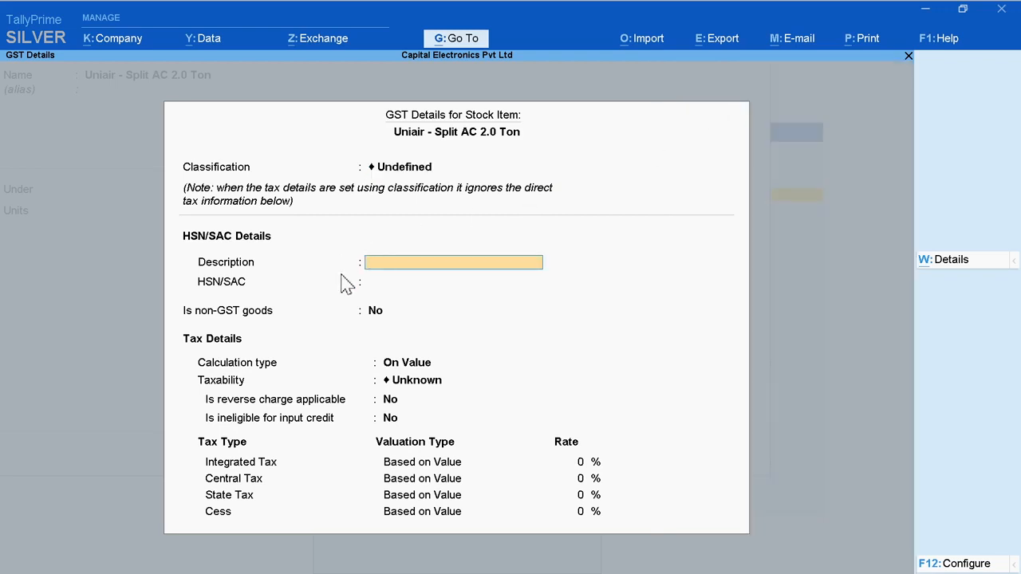
Step: Enter description AC and HSN/SAC 84158310 in the item's GST details
type("AC")
key("Return")
type("84")
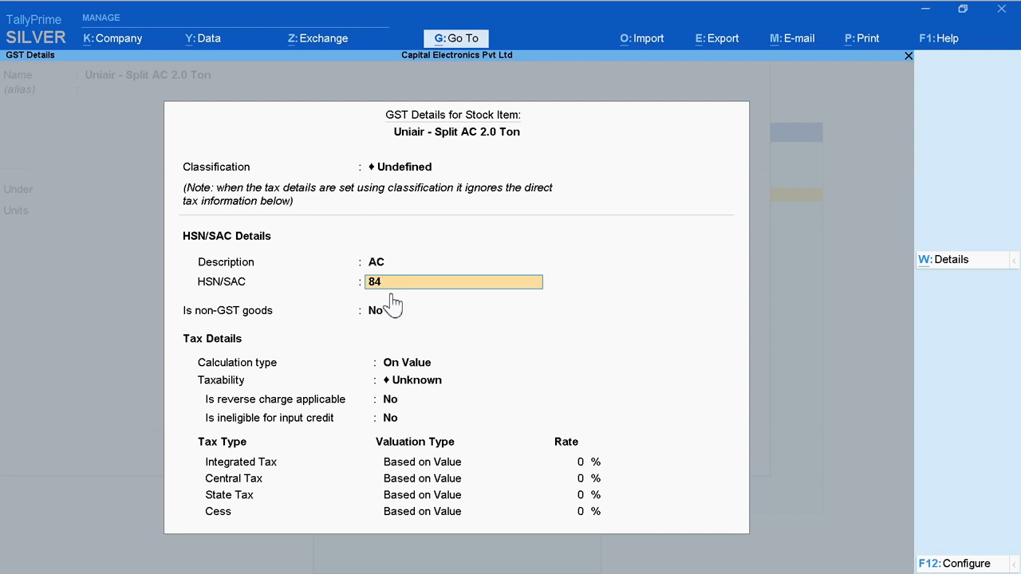
type("7158310")
key("Return")
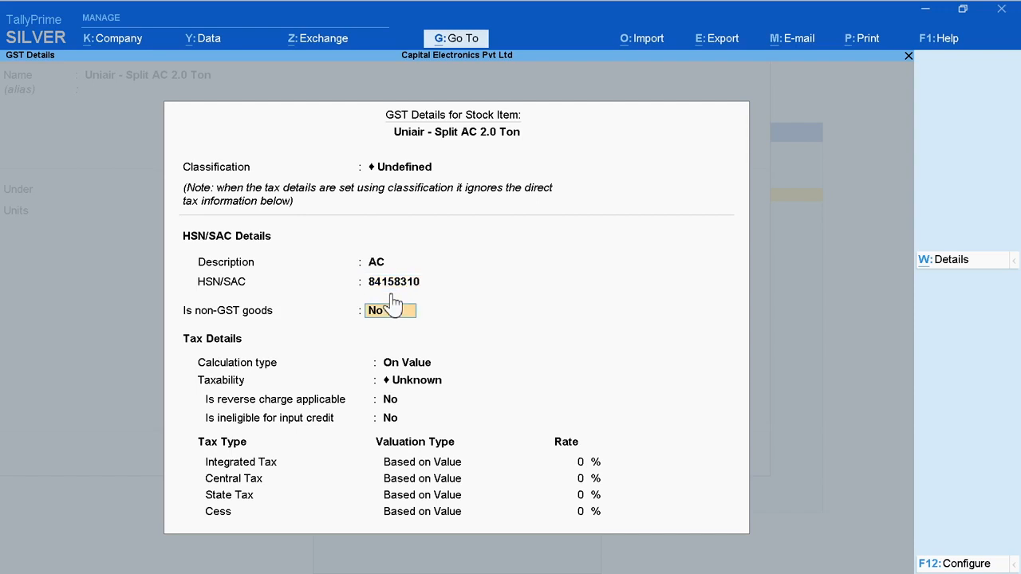
Step: Set the item's taxability to Taxable with 28% integrated tax, keep the other defaults, and accept the GST details
key("Return")
key("Return")
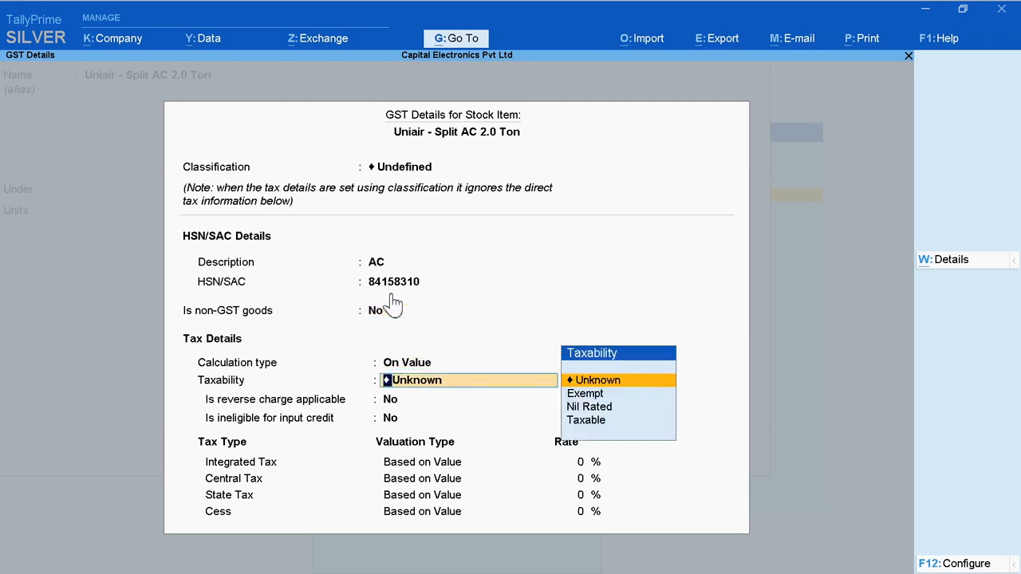
key("Down")
key("Down")
key("Down")
key("Return")
key("Return")
key("Return")
type("2")
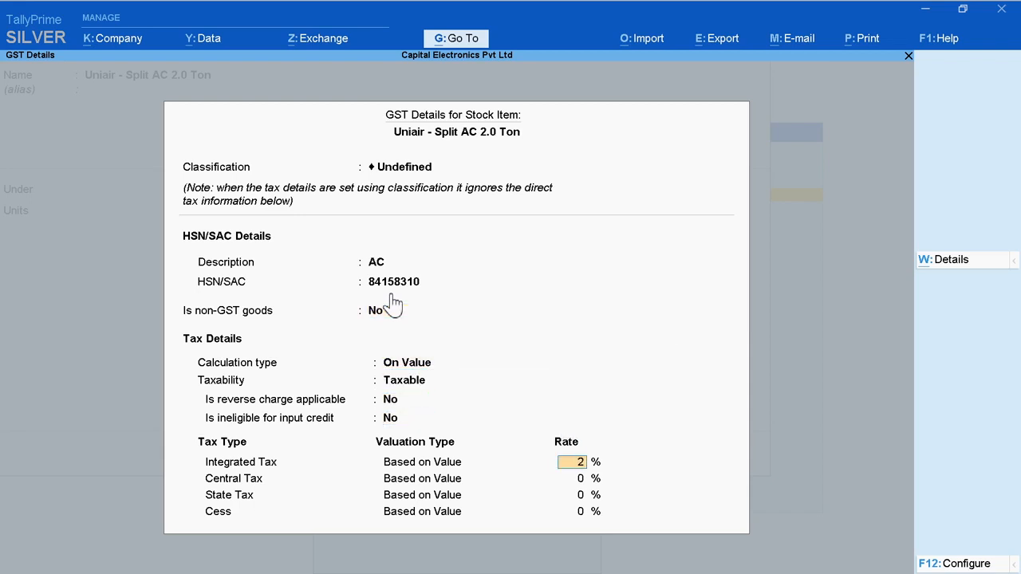
type("8")
key("Return")
key("Return")
key("Return")
Step: Keep the supply type Goods, save the 2.0 Ton AC without an opening balance, and leave master creation
key("Return")
key("Return")
key("Return")
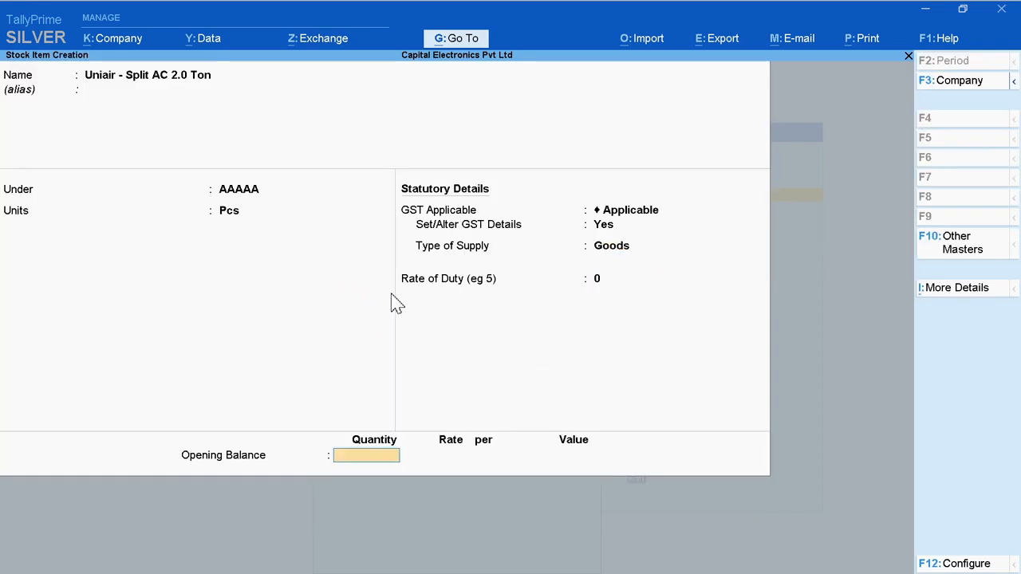
key("Return")
key("Return")
key("Escape")
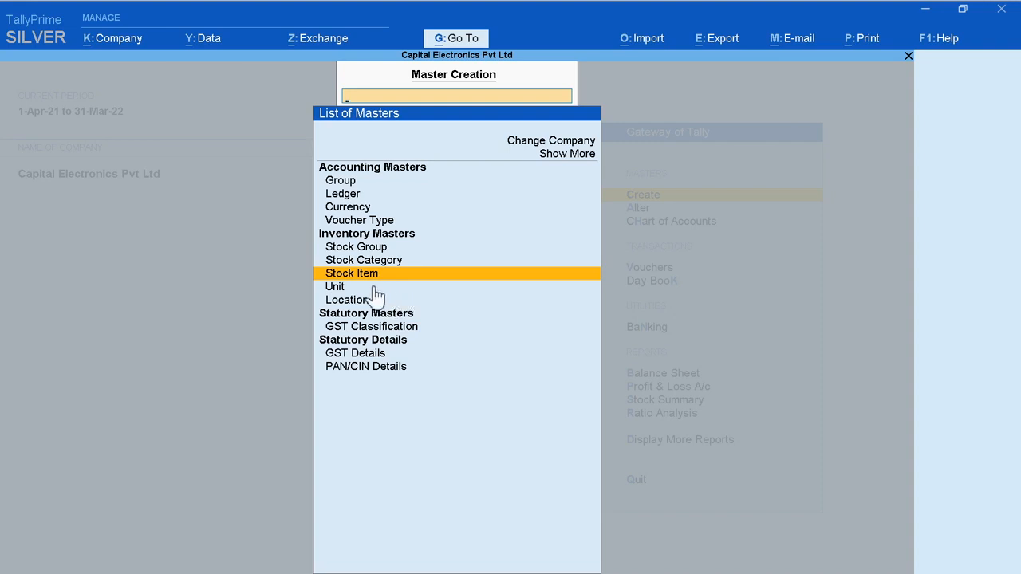
key("Escape")
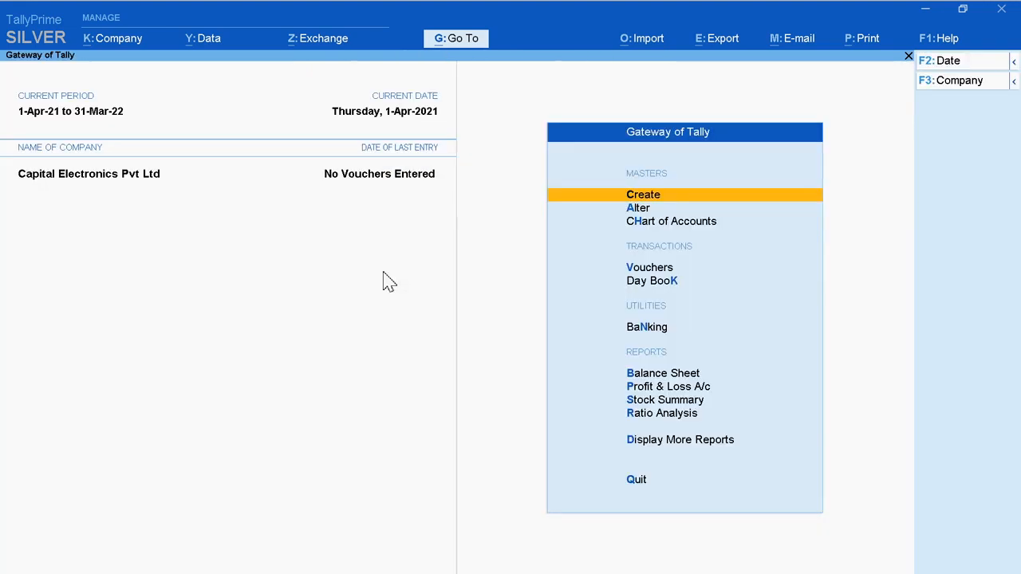
Step: Open the list of stock items for alteration and review the created items
left_click(642, 208)
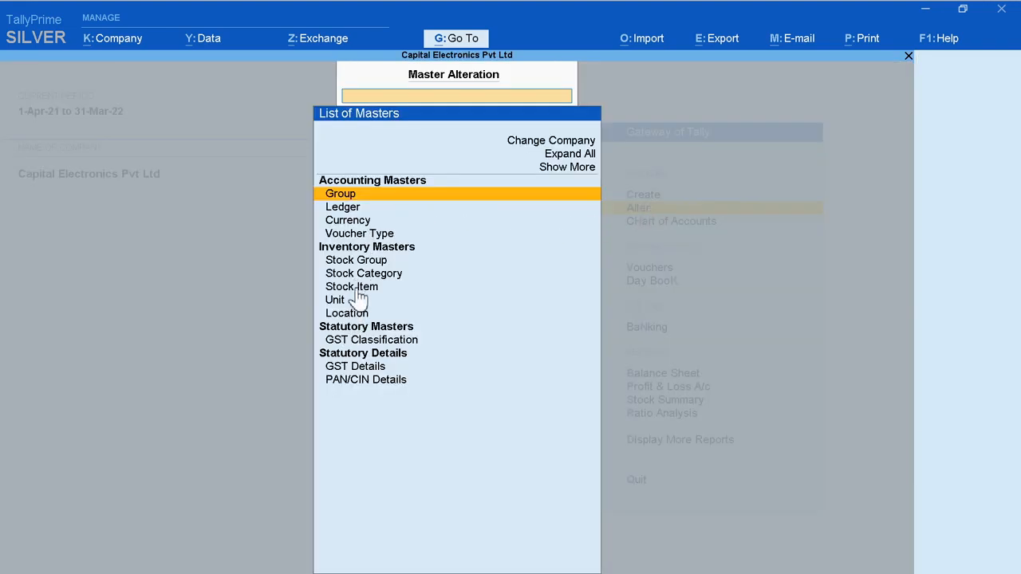
left_click(381, 288)
left_click(394, 289)
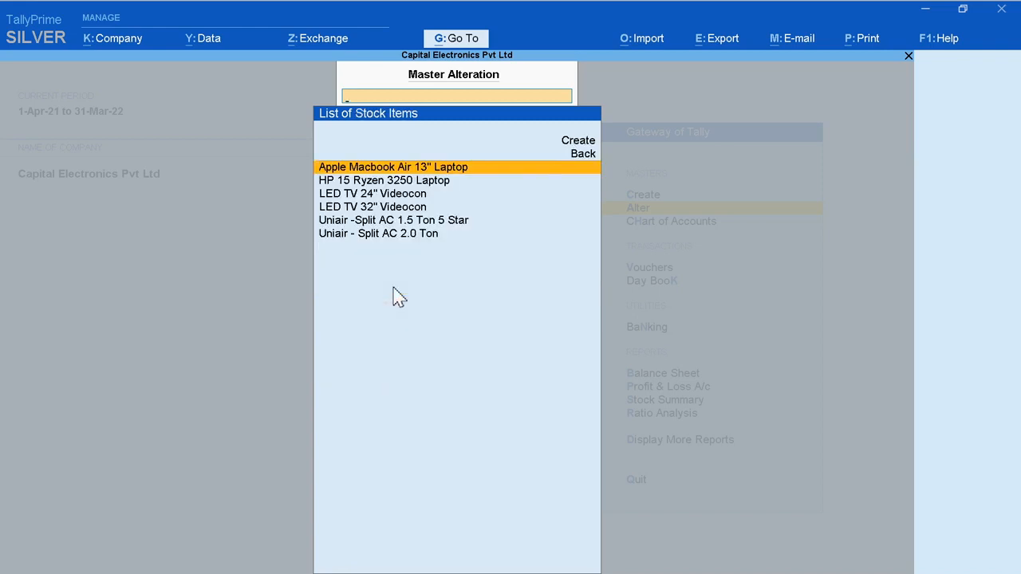
key("Down")
key("Down")
key("Down")
key("Down")
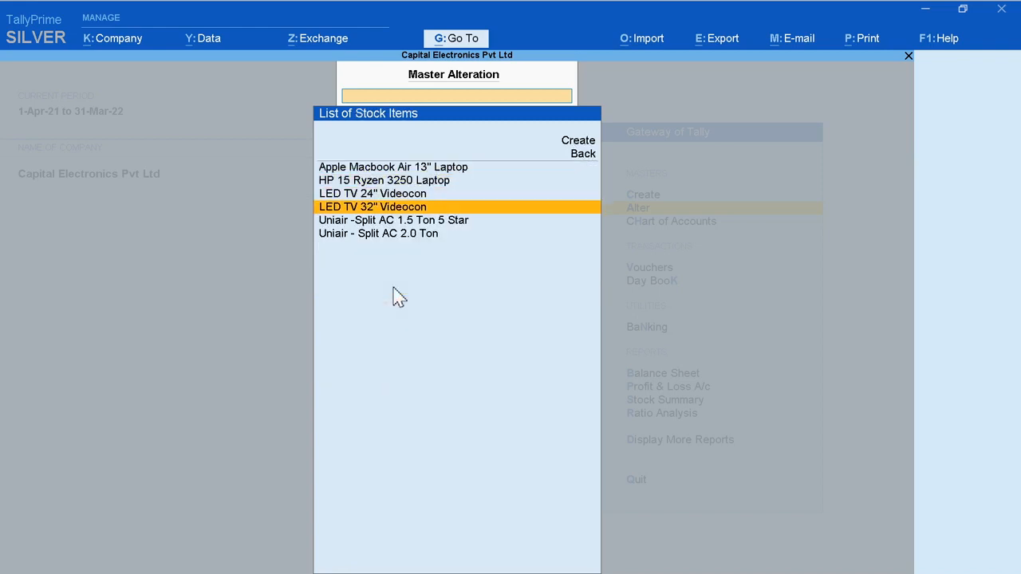
key("Down")
key("Up")
key("Up")
key("Up")
key("Up")
key("Up")
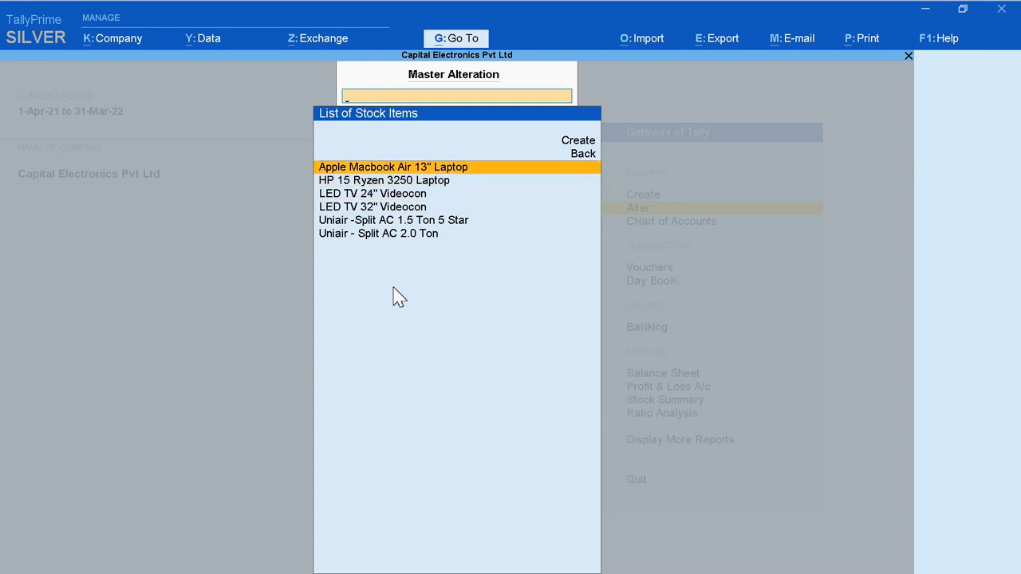
key("Up")
key("Up")
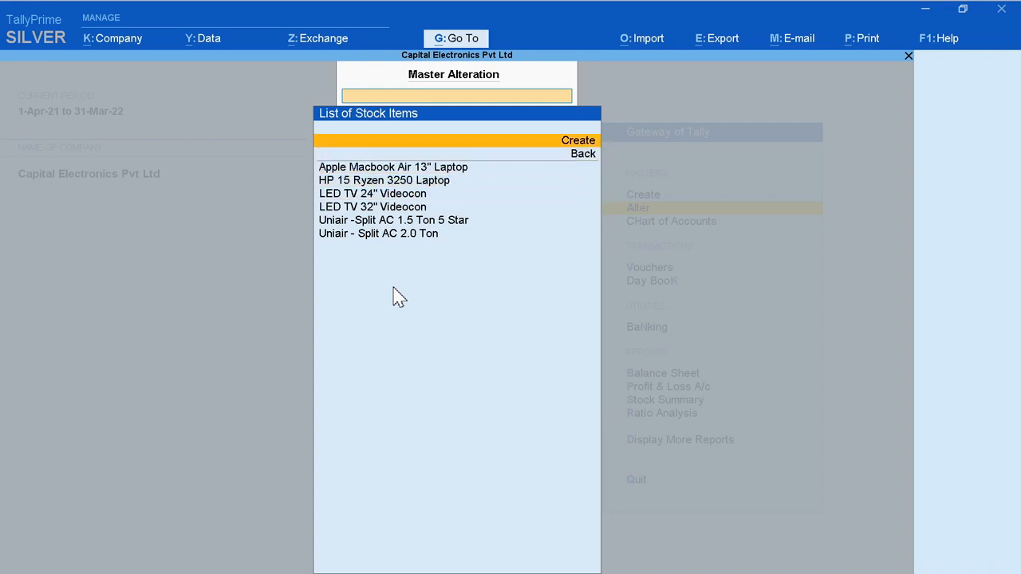
key("Return")
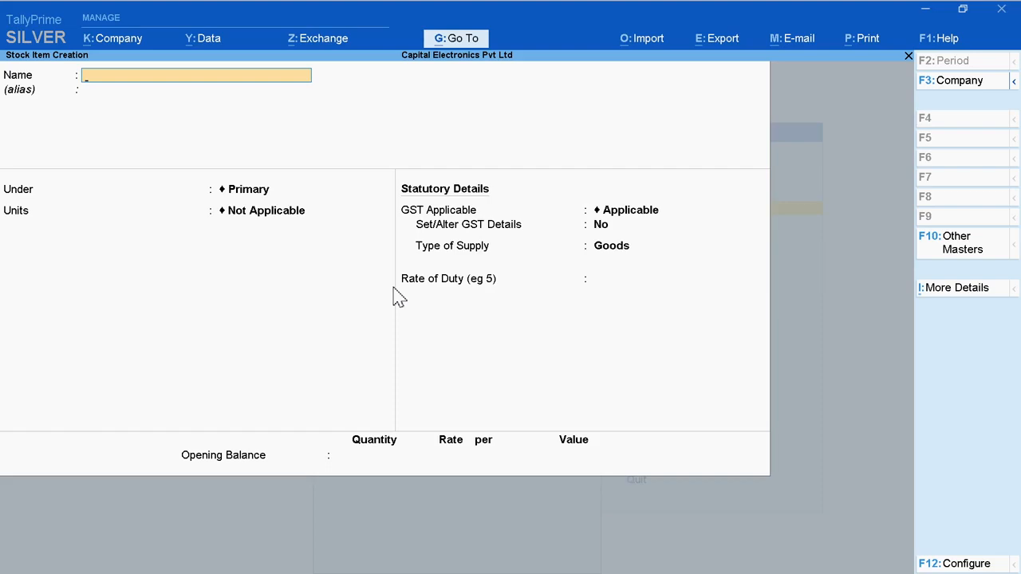
key("Escape")
key("y")
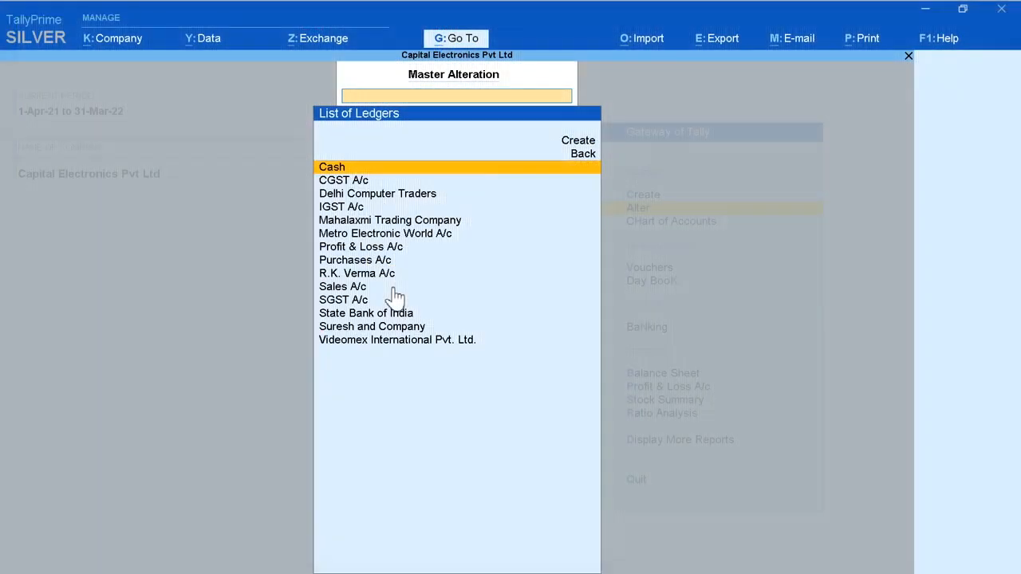
Step: From the list of ledgers, start a new ledger and name it Rent A/c without an alias
key("Down")
key("Down")
key("Down")
key("Down")
key("Down")
key("Down")
key("Down")
key("Down")
key("Down")
key("Down")
key("Down")
key("Down")
key("Down")
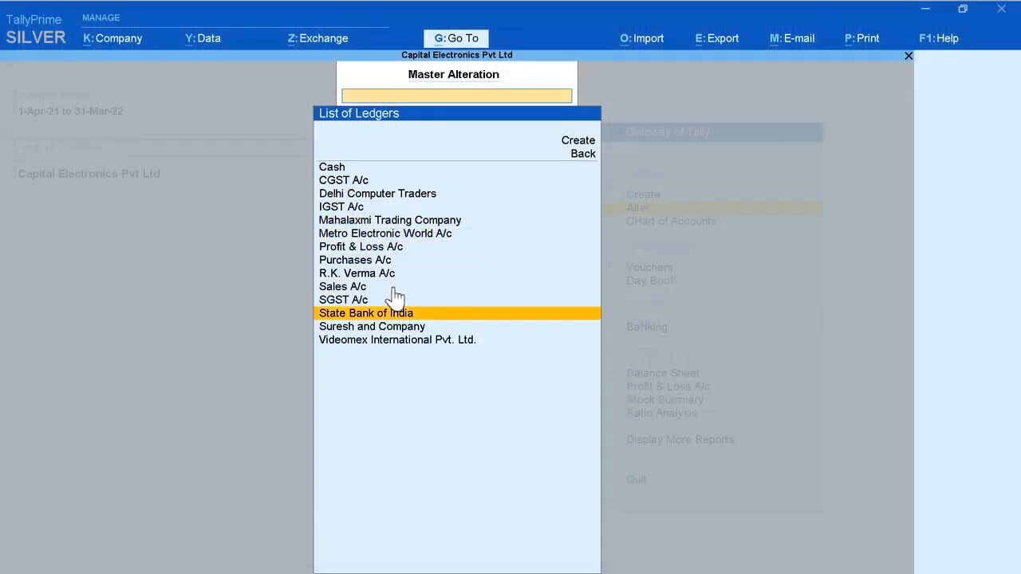
key("Up")
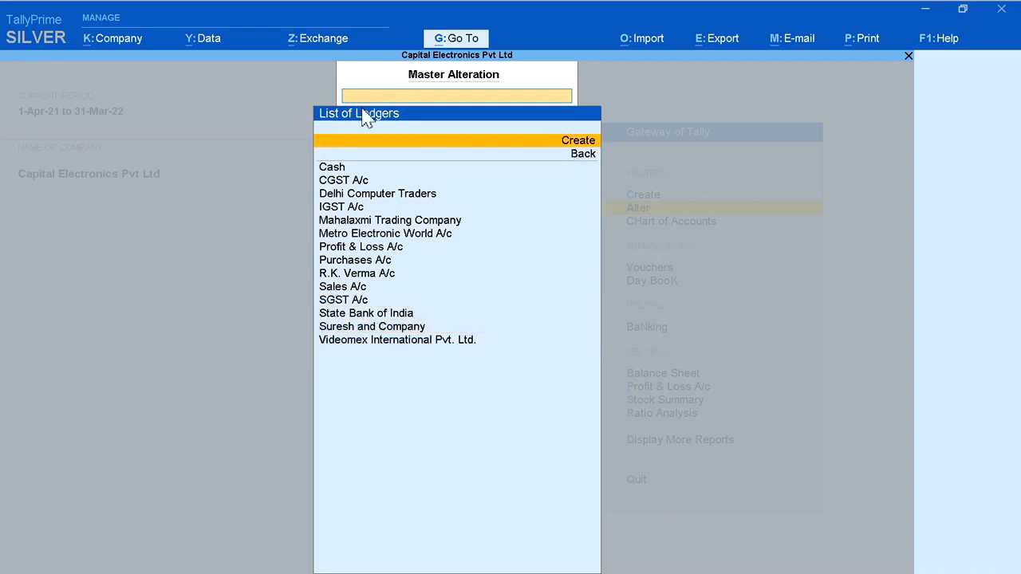
left_click(451, 143)
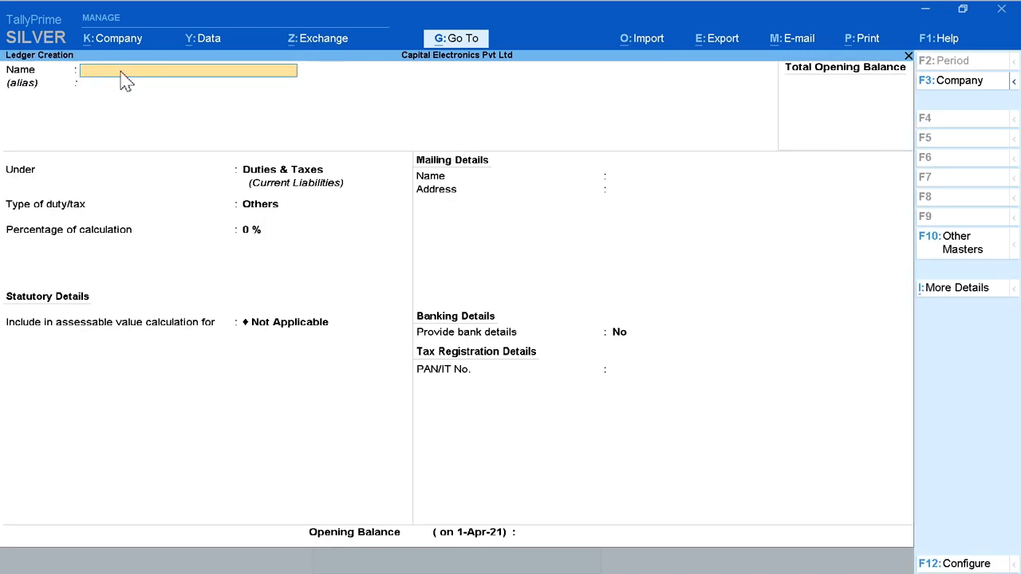
type("Rent A/c")
key("Return")
key("Return")
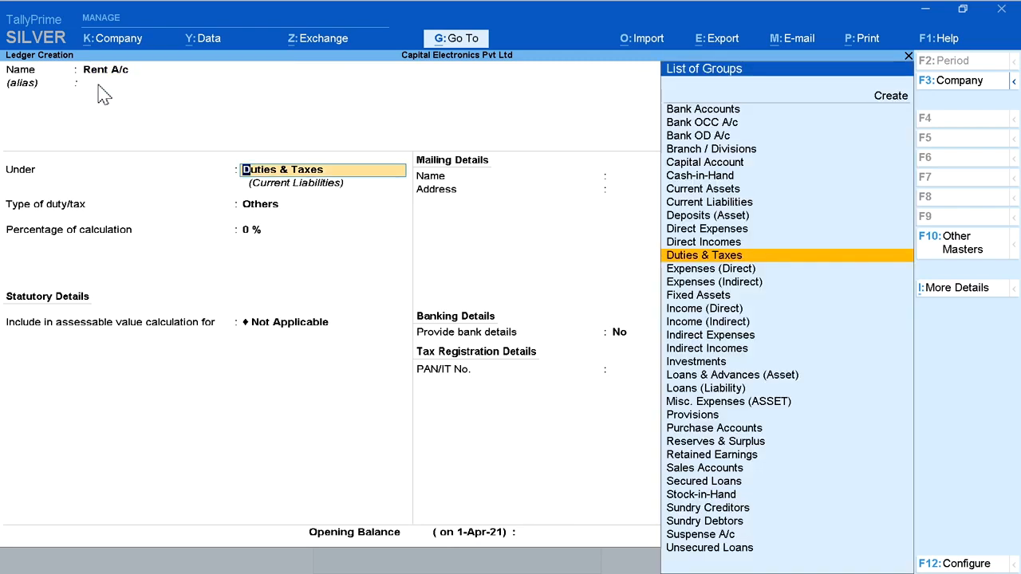
Step: Place Rent A/c under Indirect Expenses with the ledger type Not Applicable
left_click(687, 336)
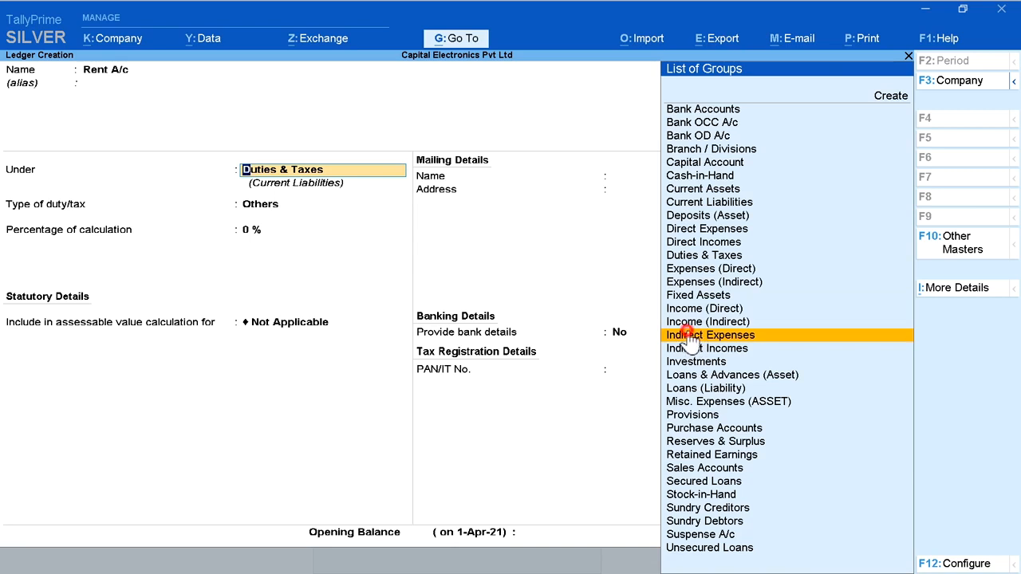
left_click(687, 336)
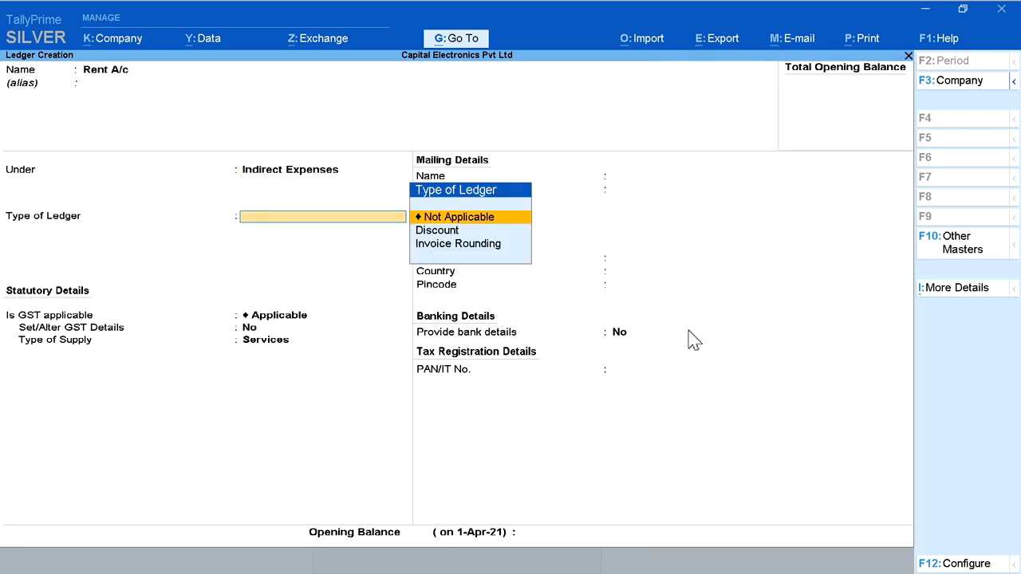
left_click(463, 219)
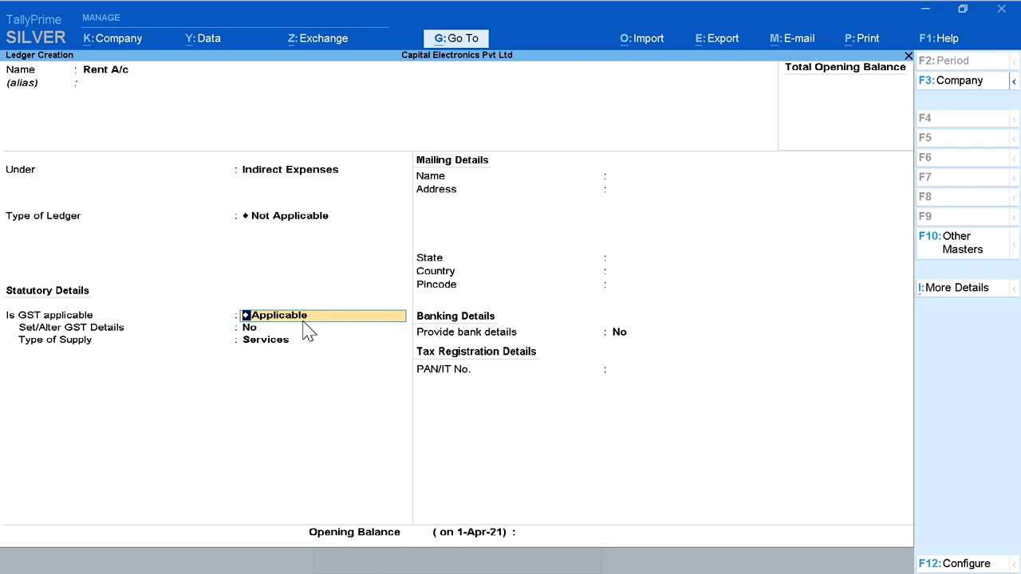
Step: Keep GST Applicable for Rent A/c, enable setting its GST details, and leave the classification Undefined
key("Return")
type("y")
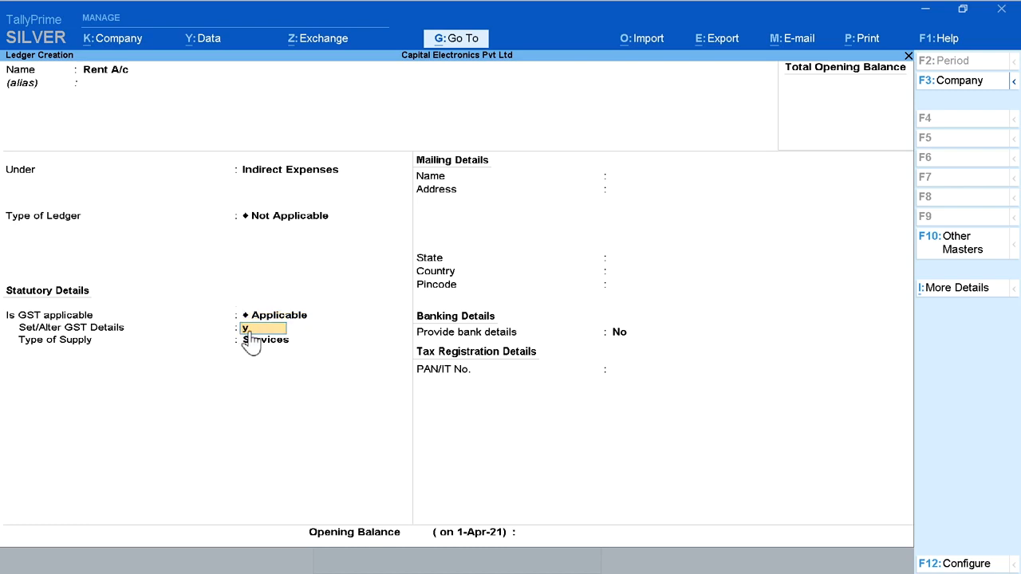
key("Return")
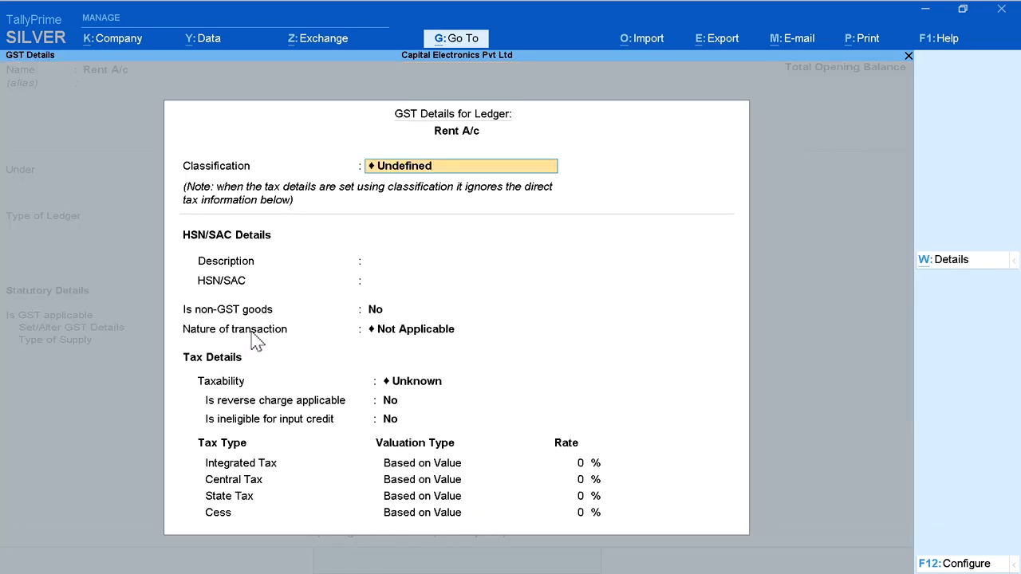
left_click(396, 175)
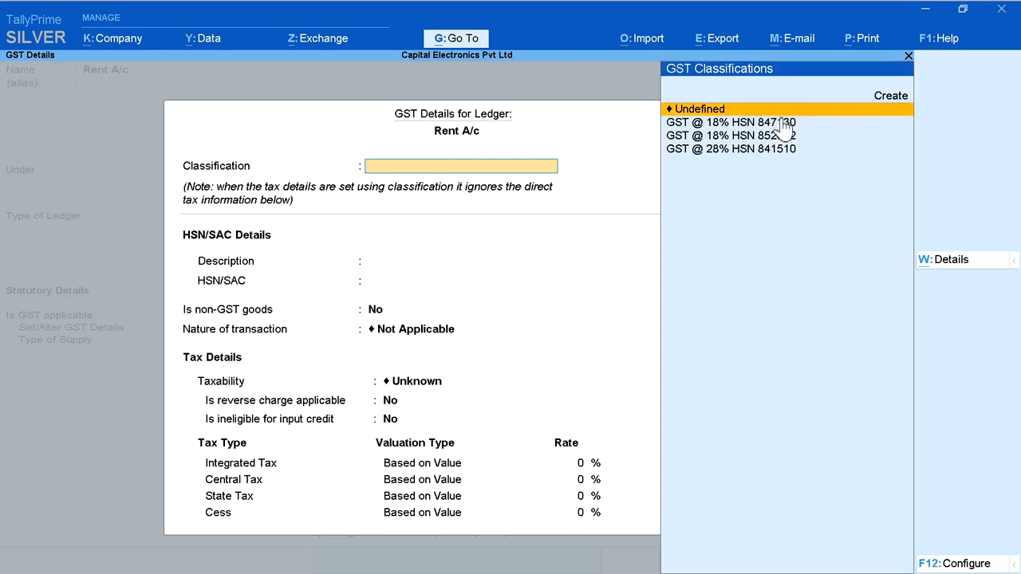
key("Down")
key("Down")
key("Down")
key("Up")
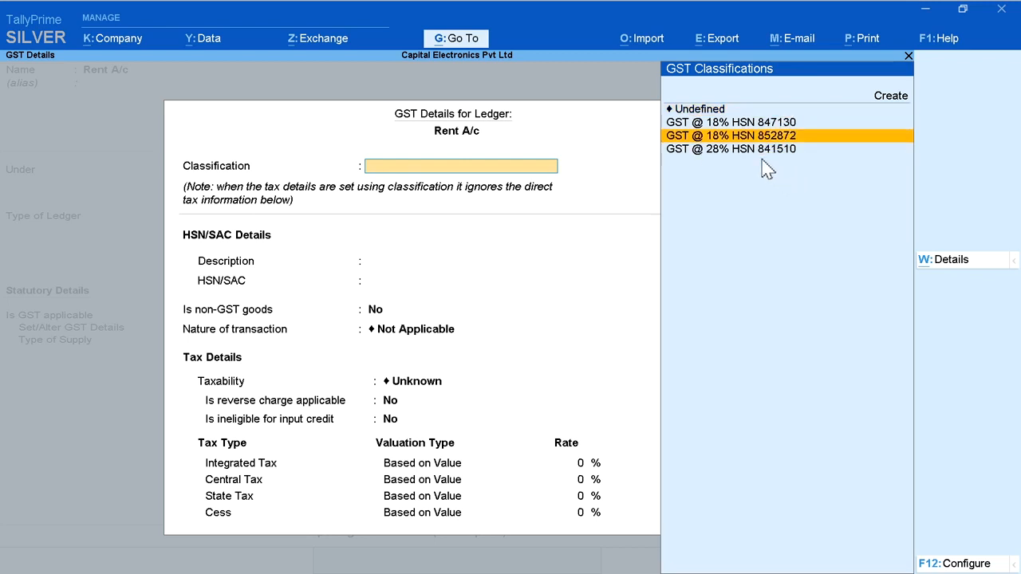
key("Up")
key("Down")
key("Down")
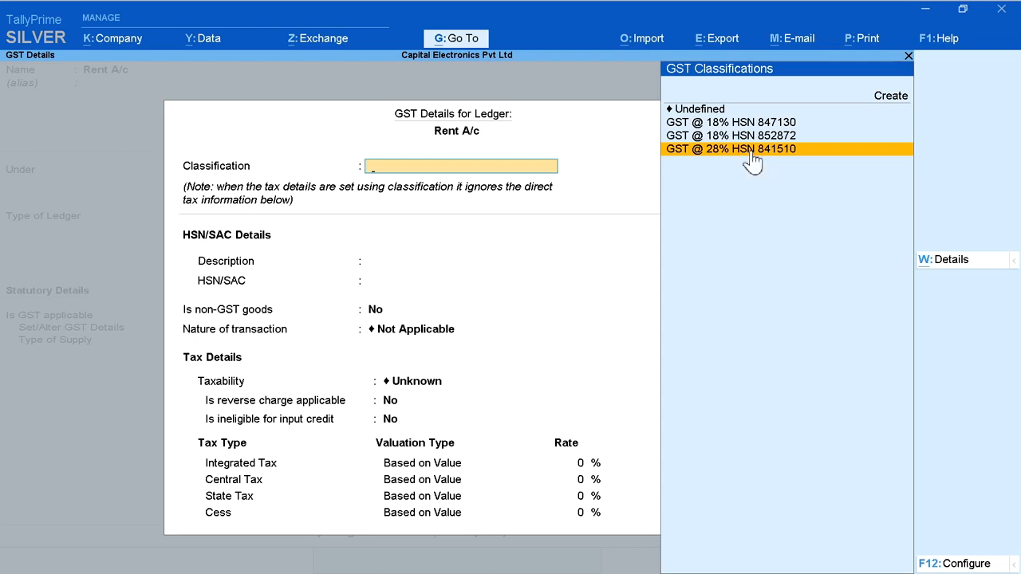
left_click(705, 112)
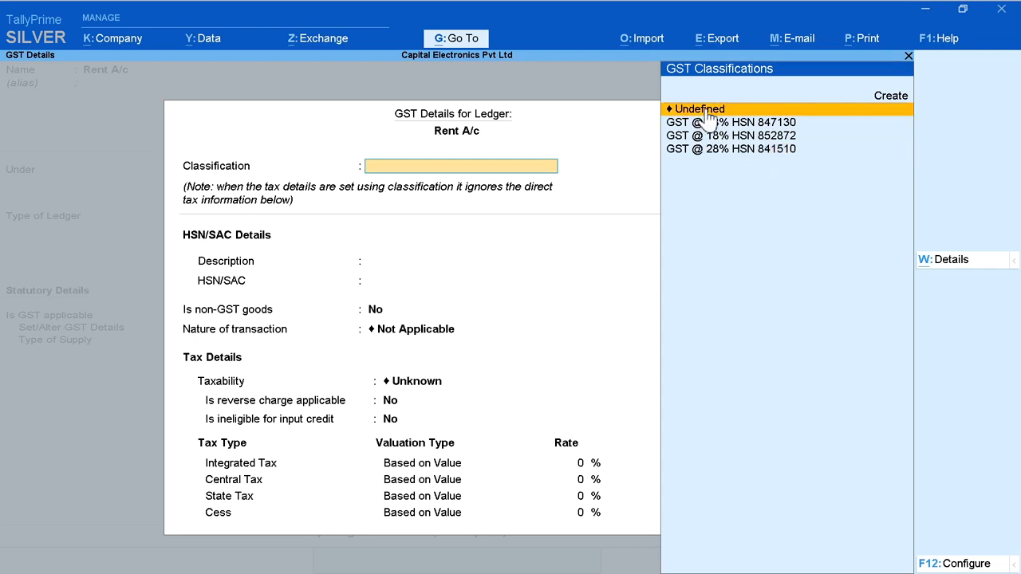
left_click(708, 115)
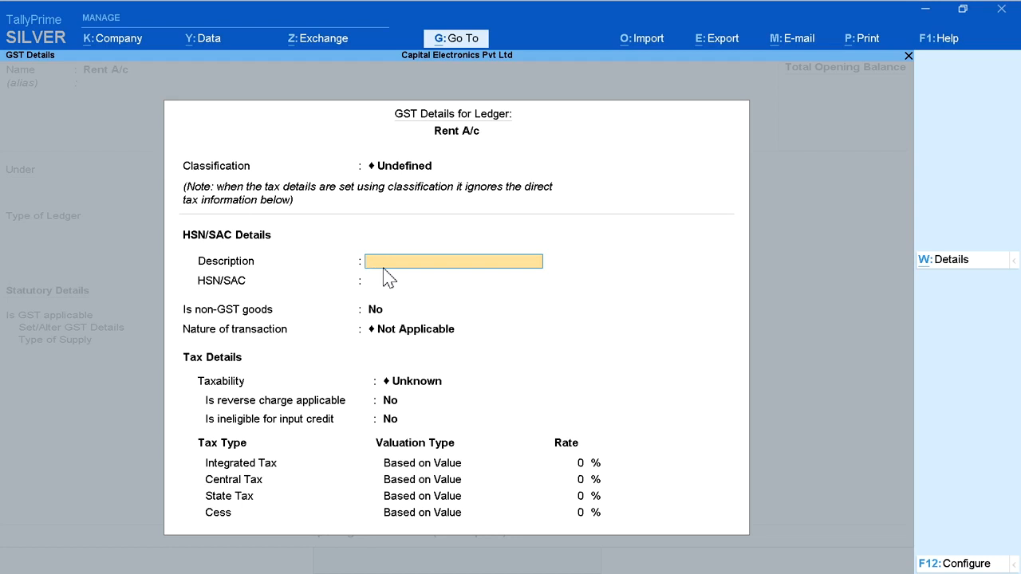
Step: Enter the description Renting of Immovable Property and HSN/SAC 997212 in Rent A/c's GST details
type("Renting of Immovable Property")
key("Return")
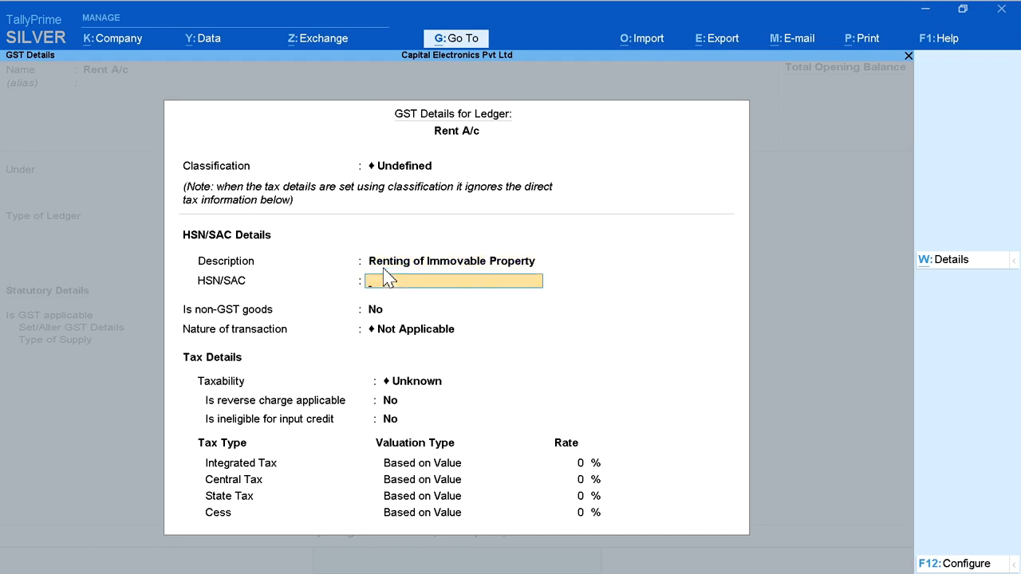
type("997212")
key("Return")
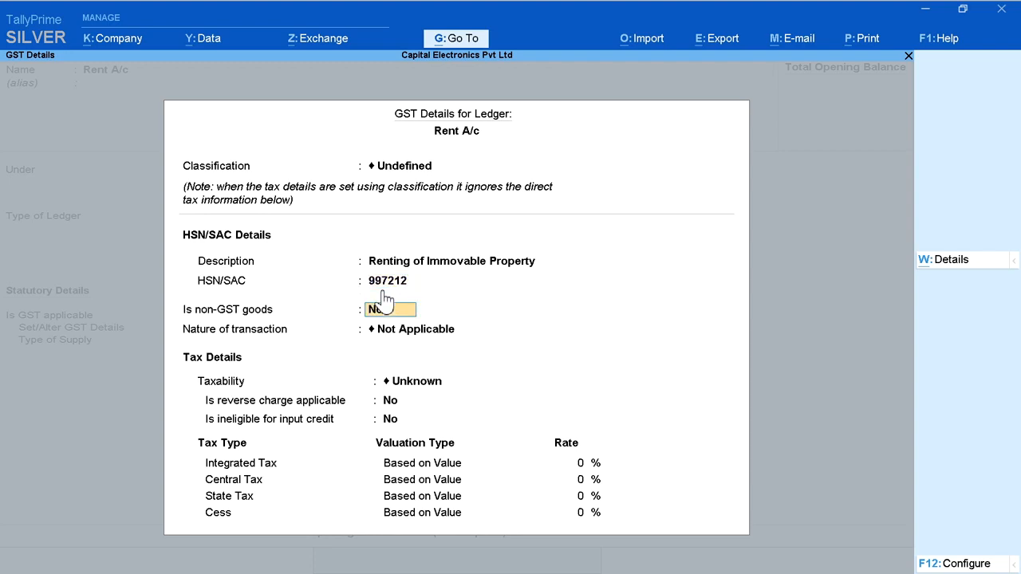
Step: Keep the nature of transaction Not Applicable, set taxability to Taxable with 18% integrated tax, and accept Rent A/c's GST details
left_click(392, 325)
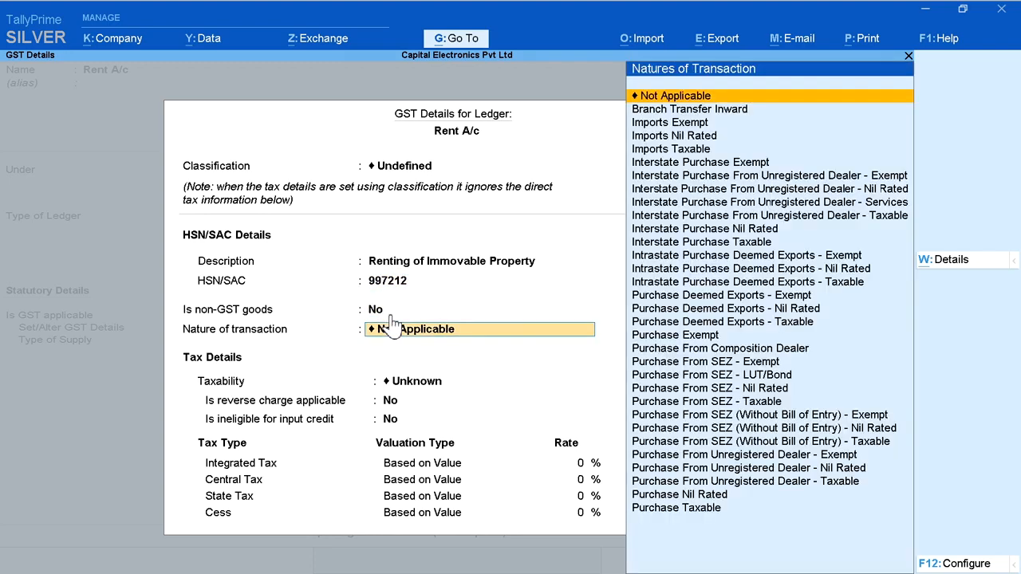
left_click(718, 97)
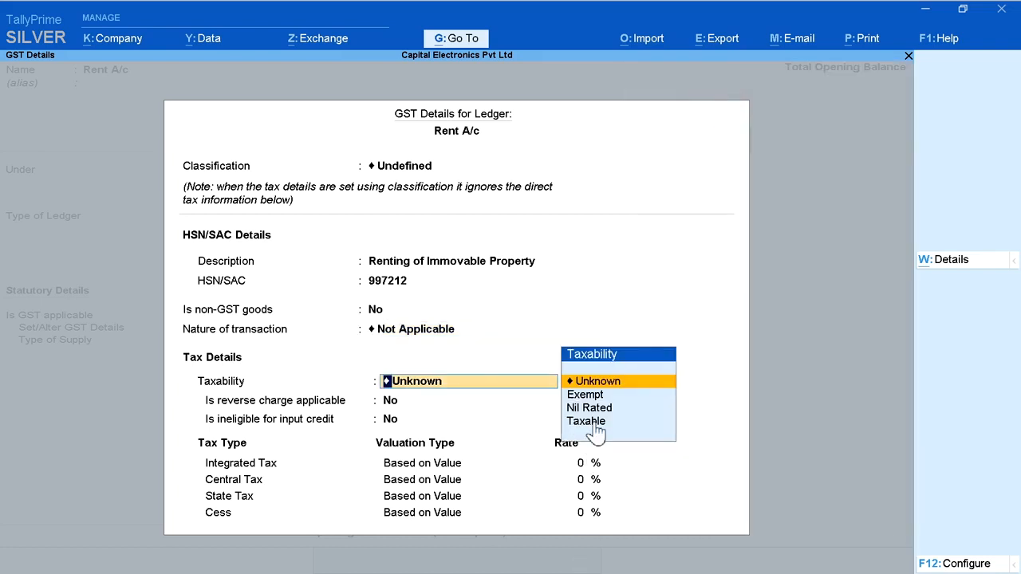
left_click(597, 421)
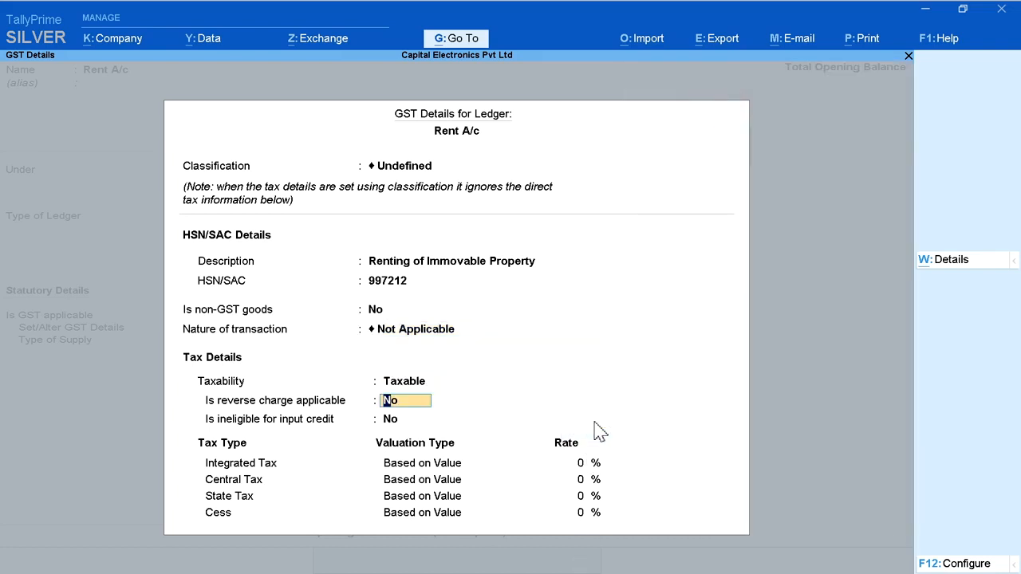
key("Return")
key("Return")
type("18")
key("Return")
key("Return")
key("Return")
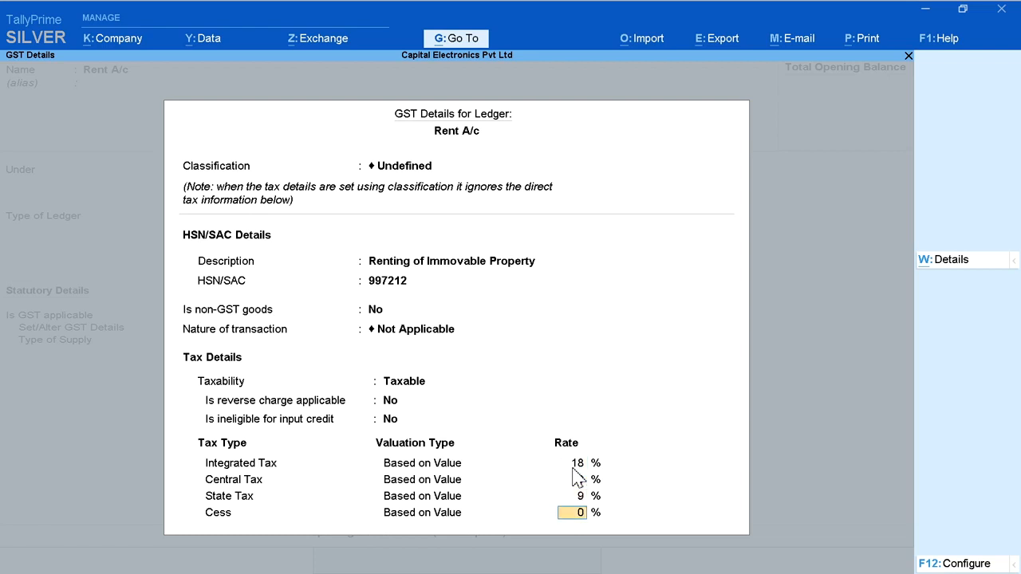
key("Return")
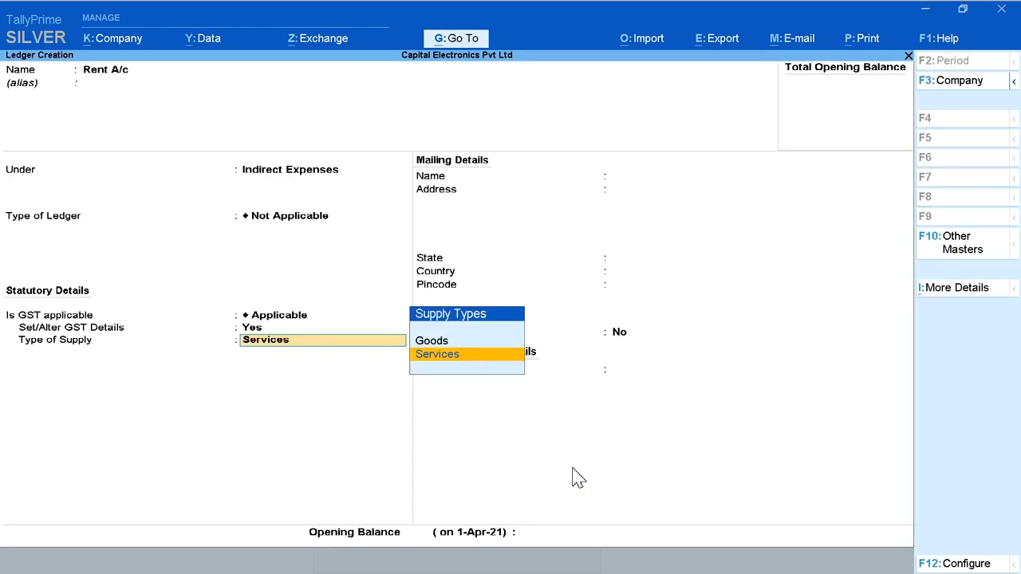
Step: Keep the supply type Services and save the Rent A/c ledger without bank details or tax registration details
key("Return")
key("Return")
key("Return")
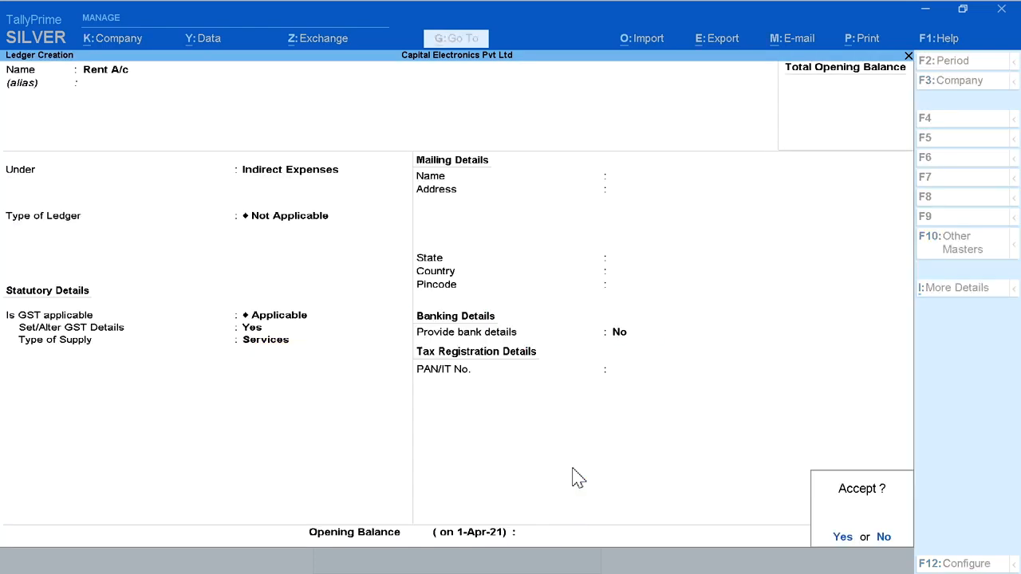
key("Return")
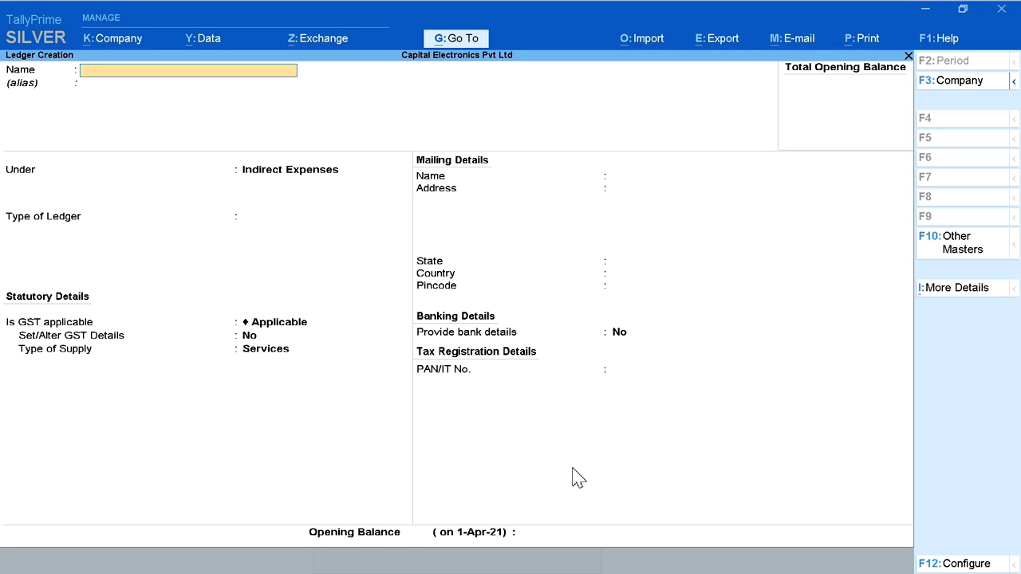
Step: Name the new ledger Furniture & Fixture A/c and place it under Fixed Assets
type("Furniture & Fixture A/c")
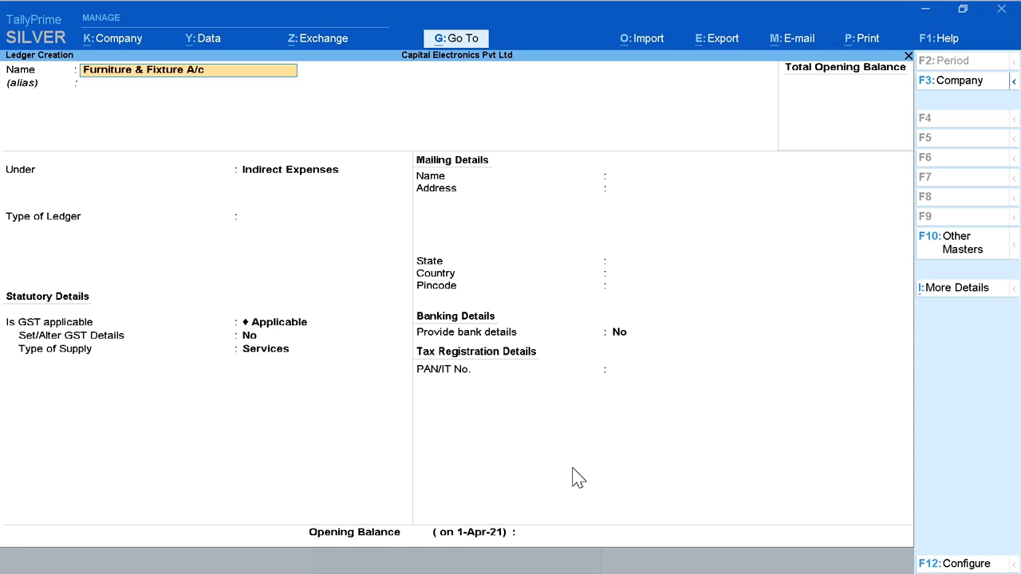
key("Return")
key("Return")
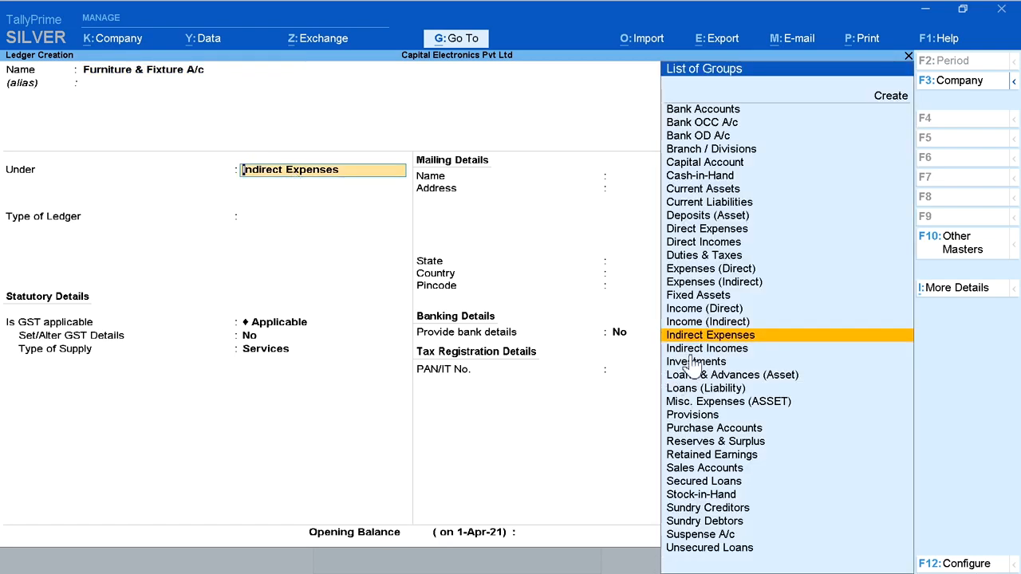
type("F")
left_click(713, 111)
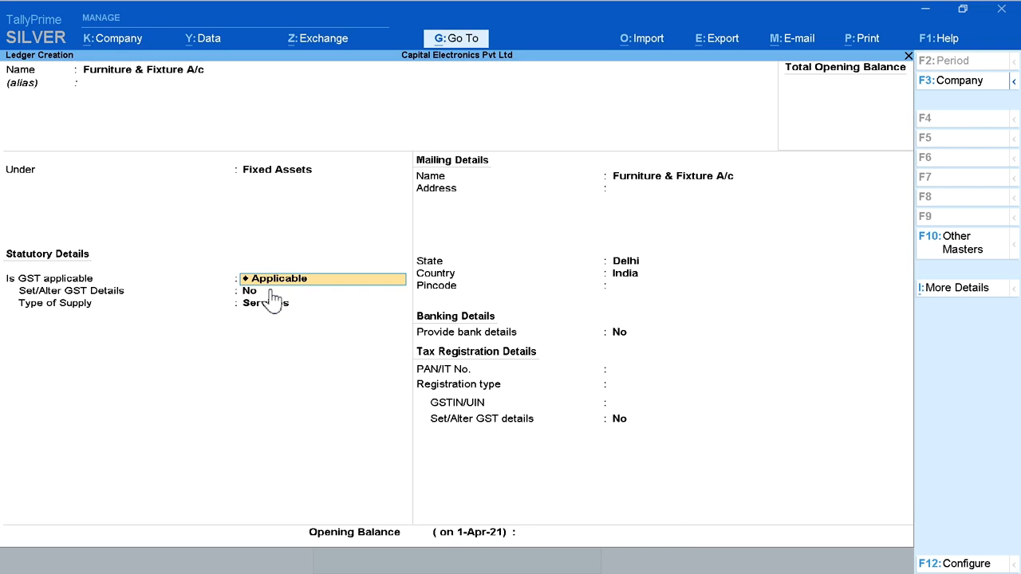
Step: Enable GST details for Furniture & Fixture A/c, keeping classification Undefined, and enter description Wood Furniture and HSN/SAC 340520
key("Return")
key("y")
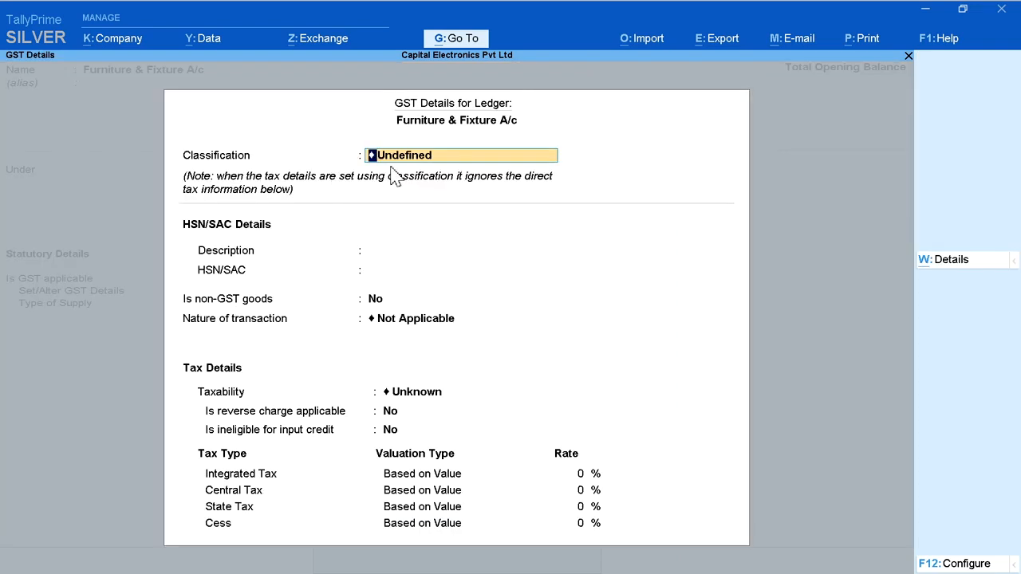
key("Return")
type("Wood Furniture")
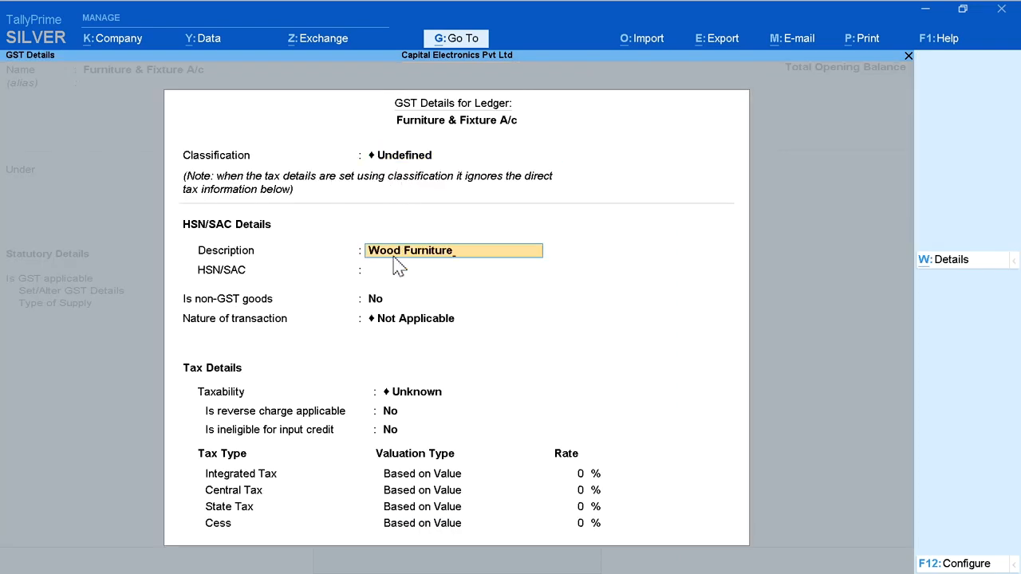
key("Return")
type("34052000")
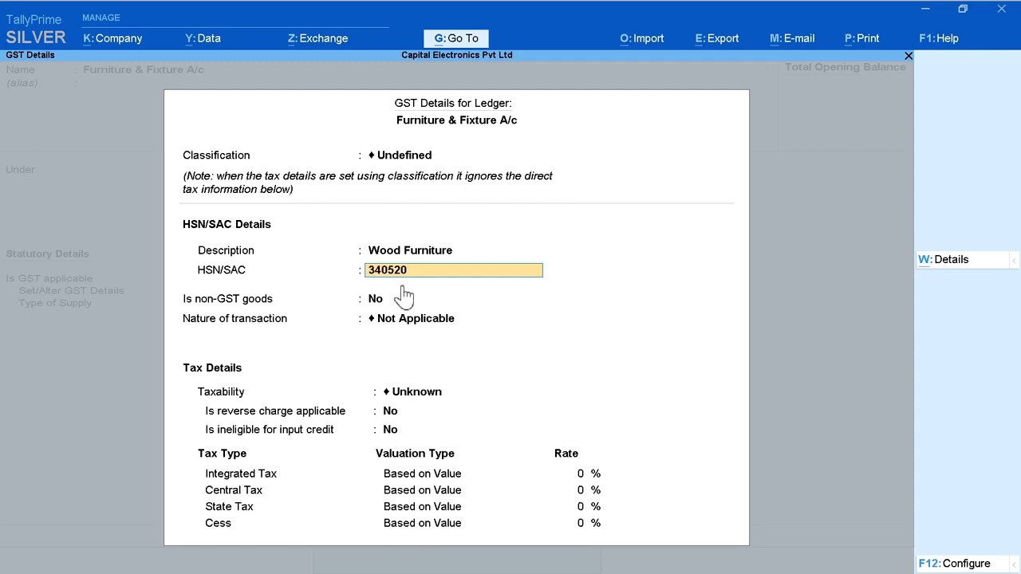
key("BackSpace")
key("BackSpace")
key("Return")
Step: Set the furniture ledger's taxability to Taxable with 18% integrated tax, keep the other defaults, and save the ledger
key("Return")
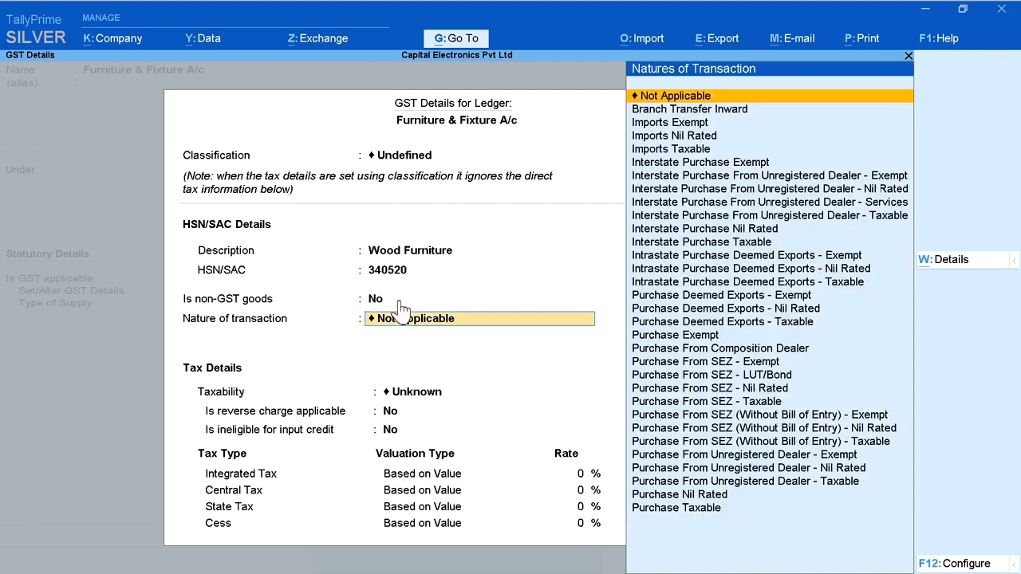
left_click(666, 96)
left_click(583, 433)
key("Return")
key("Return")
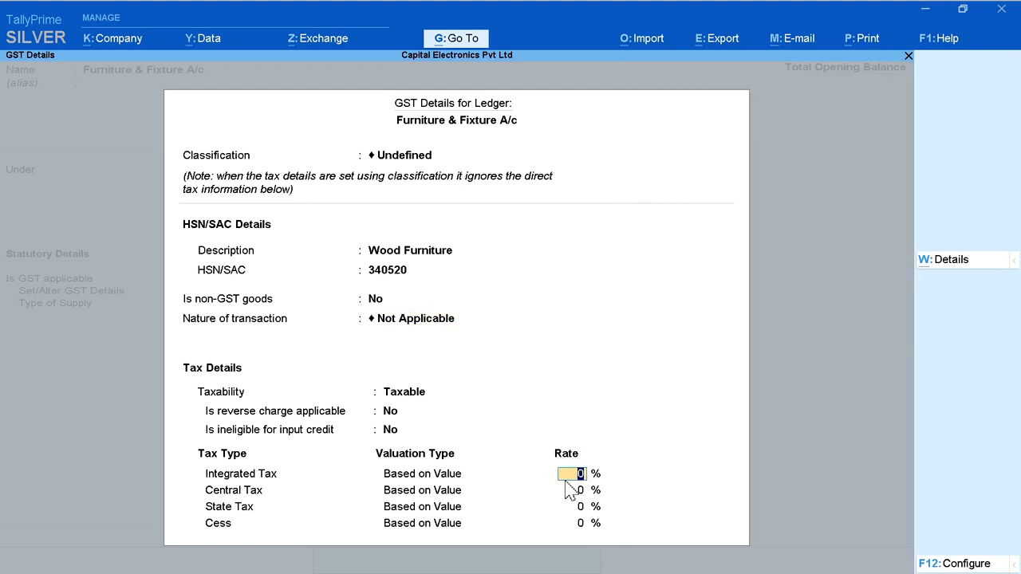
type("18")
key("Return")
key("Return")
key("Return")
key("Return")
key("Return")
key("Return")
key("Return")
key("Return")
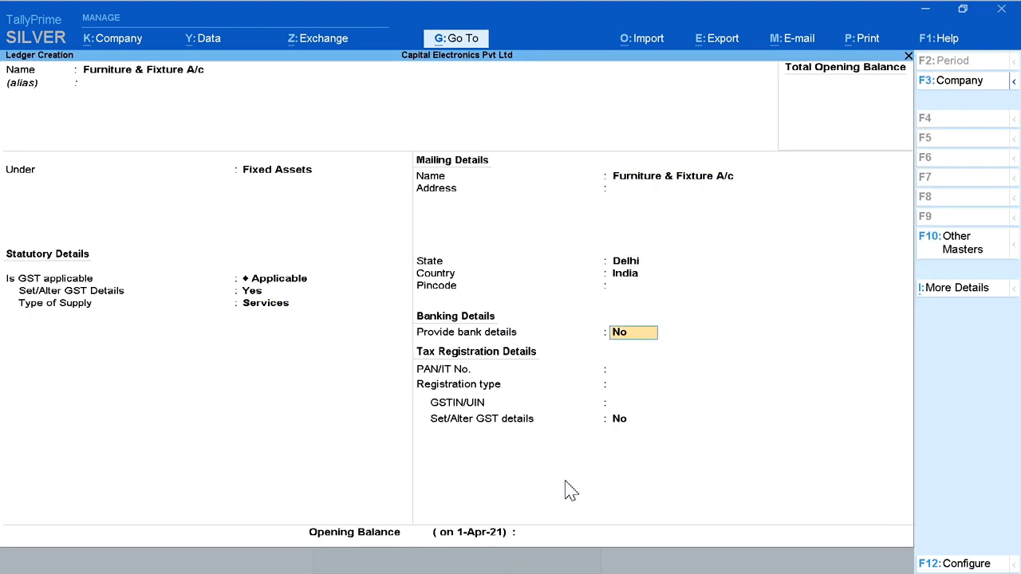
left_click(843, 539)
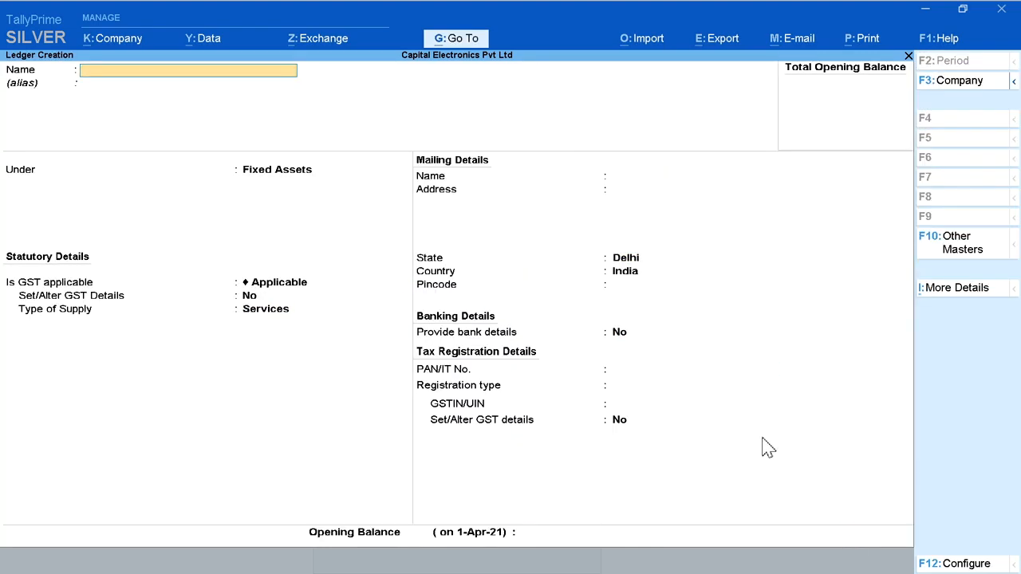
Step: Leave ledger creation and review the company's existing ledgers in the master alteration list, then return to the Gateway of Tally
key("Escape")
key("Return")
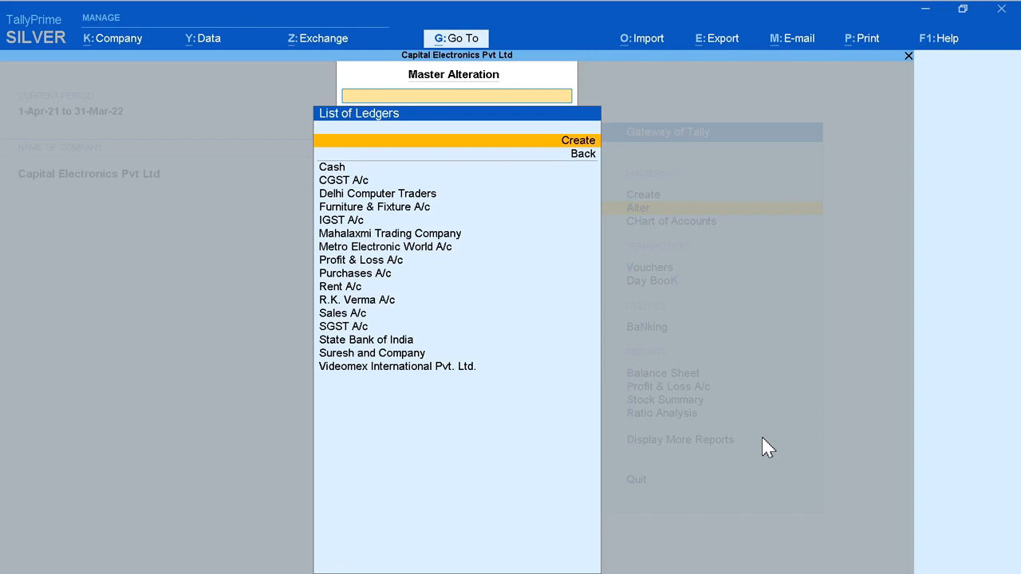
key("Down")
key("Down")
key("Down")
key("Down")
key("Down")
key("Down")
key("Down")
key("Down")
key("Down")
key("Down")
key("Down")
key("Down")
key("Down")
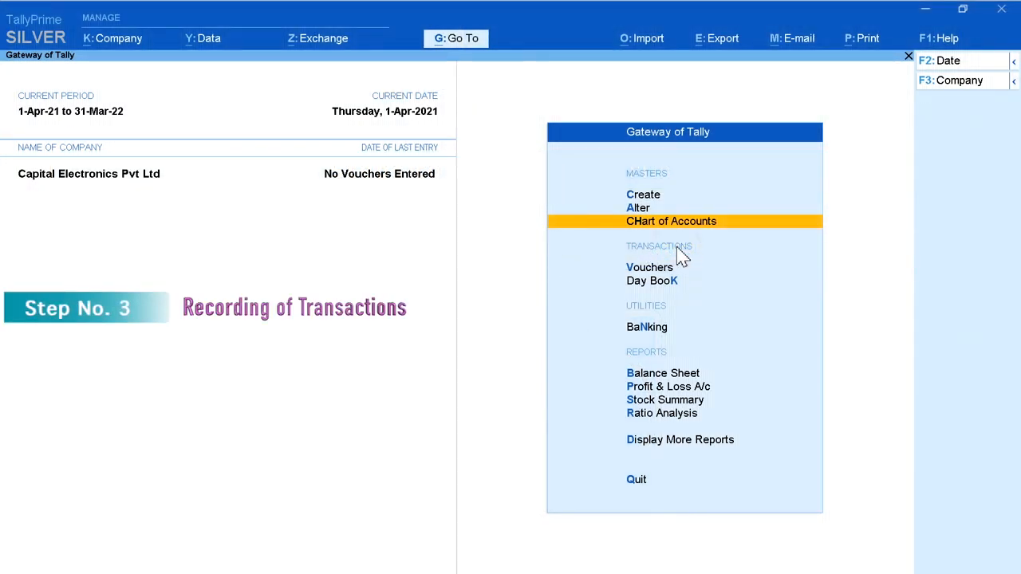
Step: Open voucher entry and view the Contra, Payment, Receipt, Journal, Sales and Purchase screens plus the list of other voucher types
left_click(716, 271)
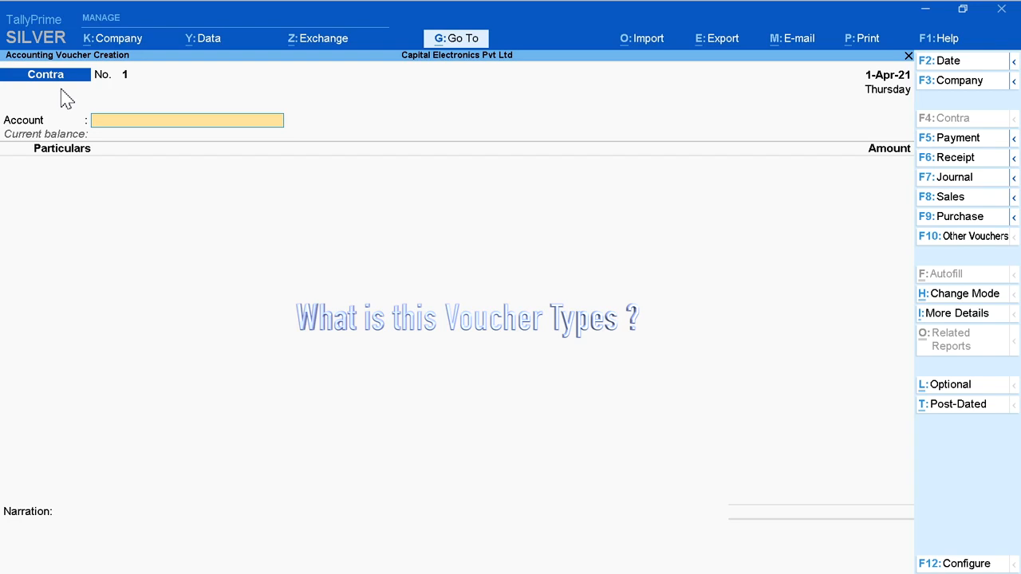
left_click(982, 122)
left_click(987, 139)
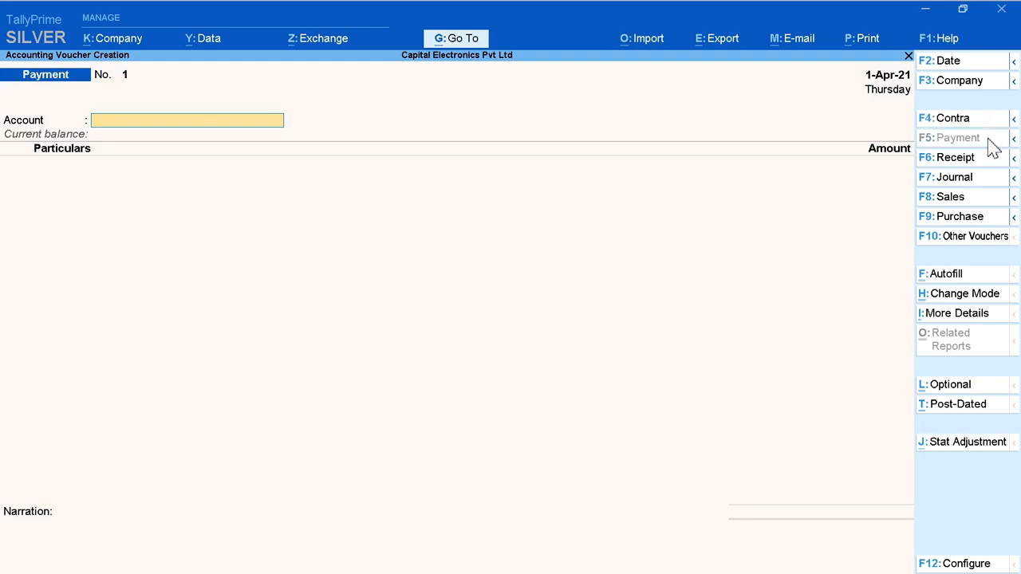
left_click(988, 165)
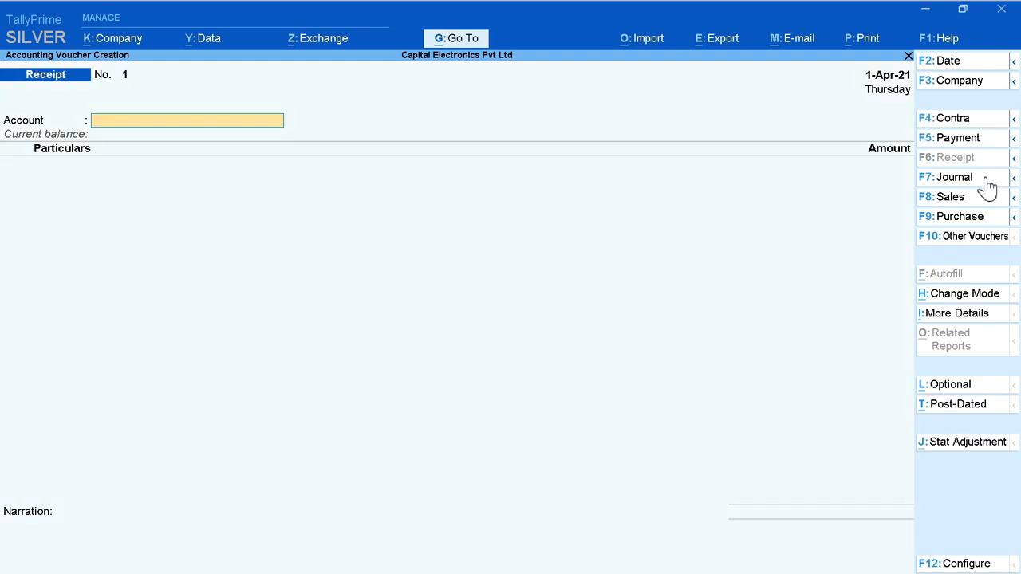
left_click(988, 183)
left_click(981, 200)
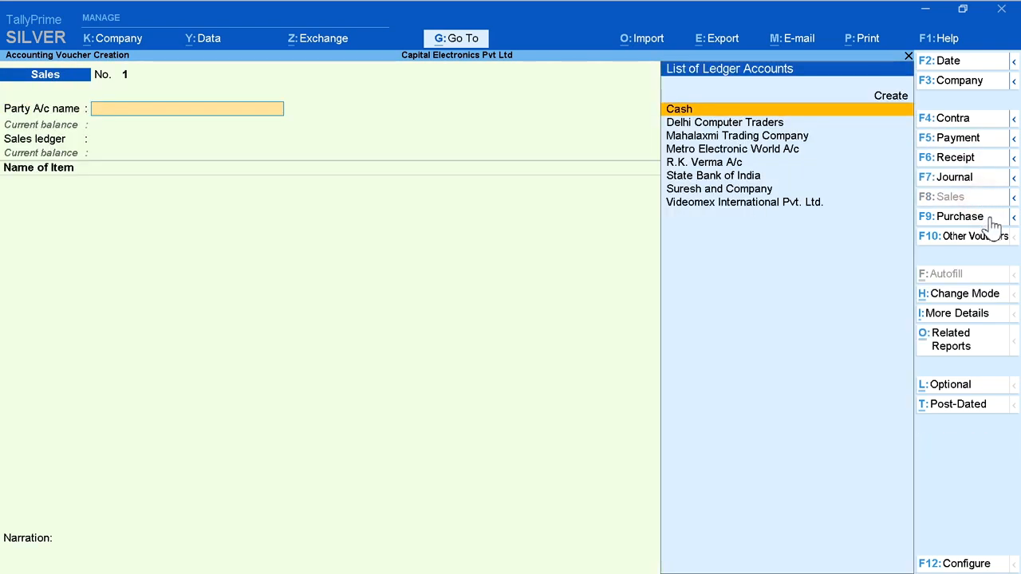
left_click(989, 220)
left_click(982, 238)
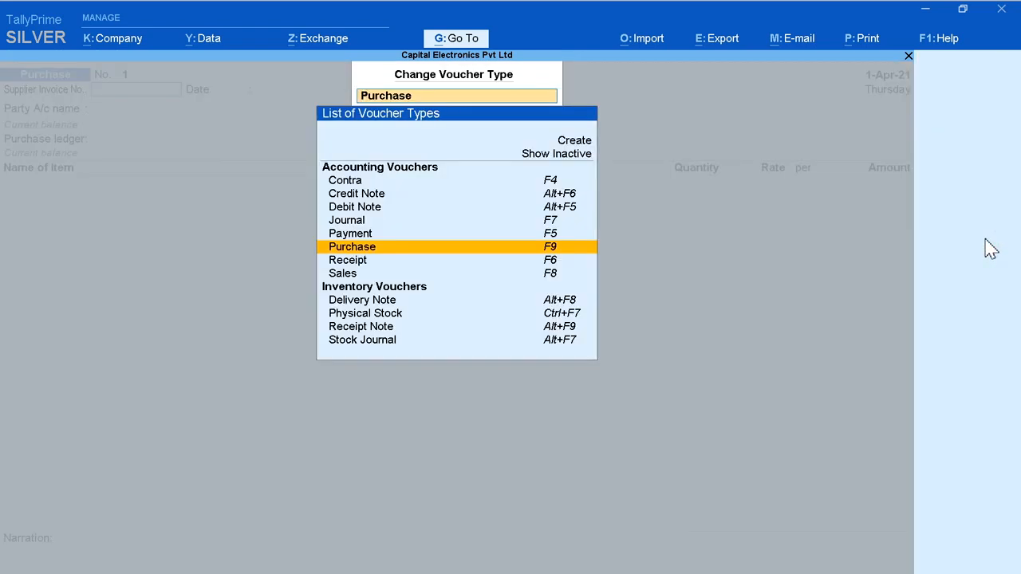
key("Escape")
key("Escape")
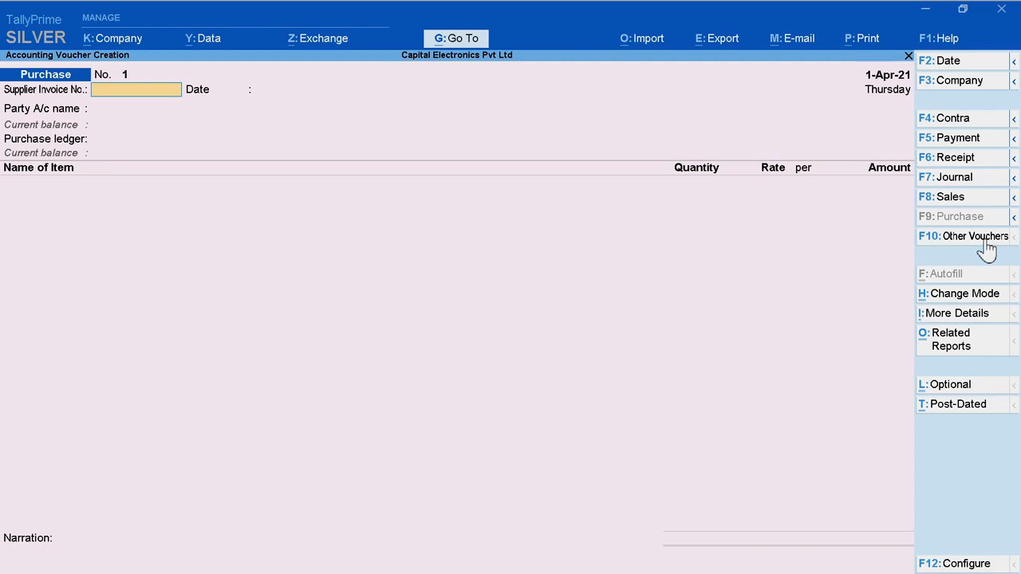
Step: Go through the Contra, Payment, Receipt and Journal entry screens again, ending on the Contra voucher
left_click(985, 121)
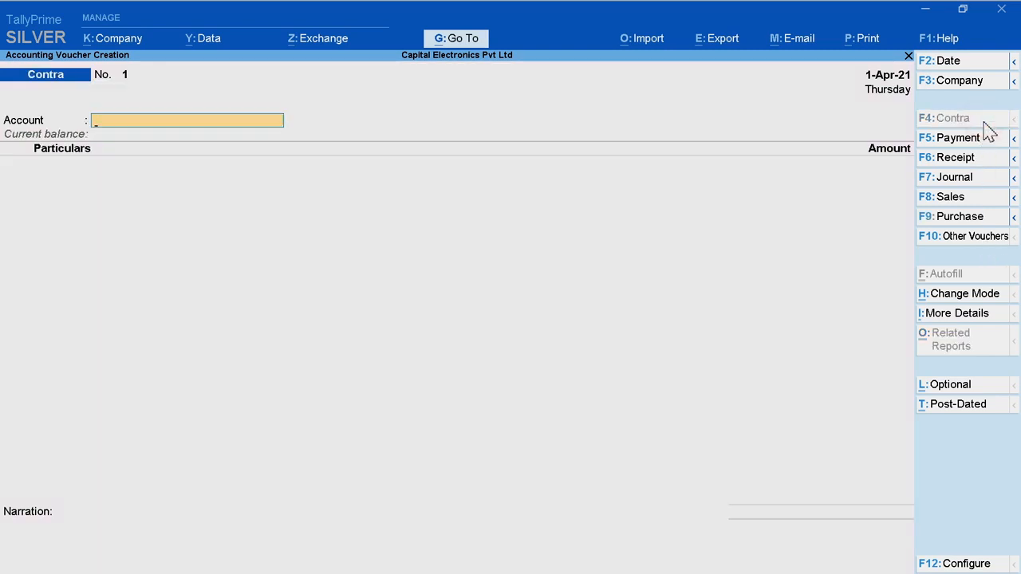
left_click(986, 140)
left_click(987, 158)
left_click(987, 177)
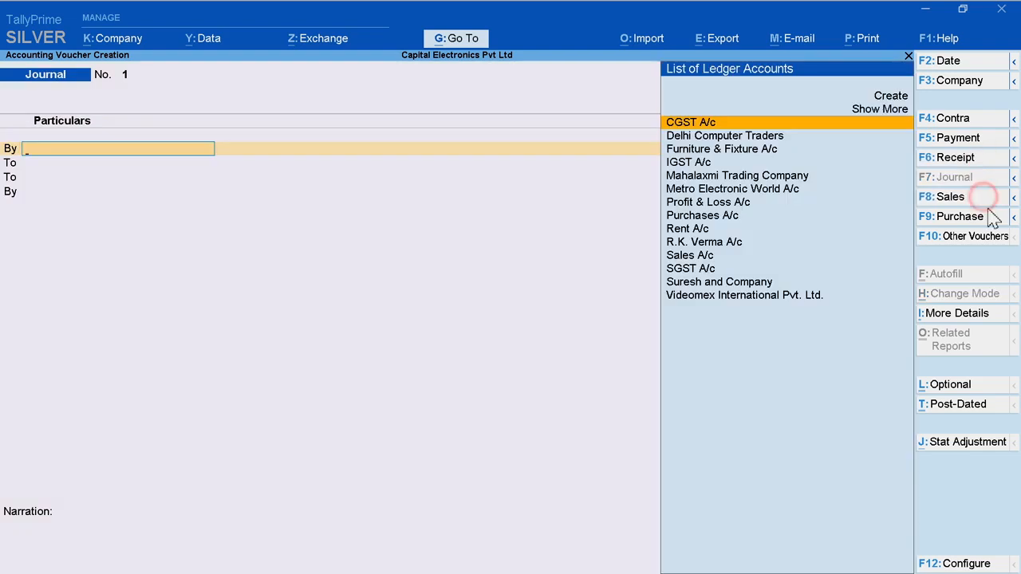
left_click(989, 217)
left_click(978, 120)
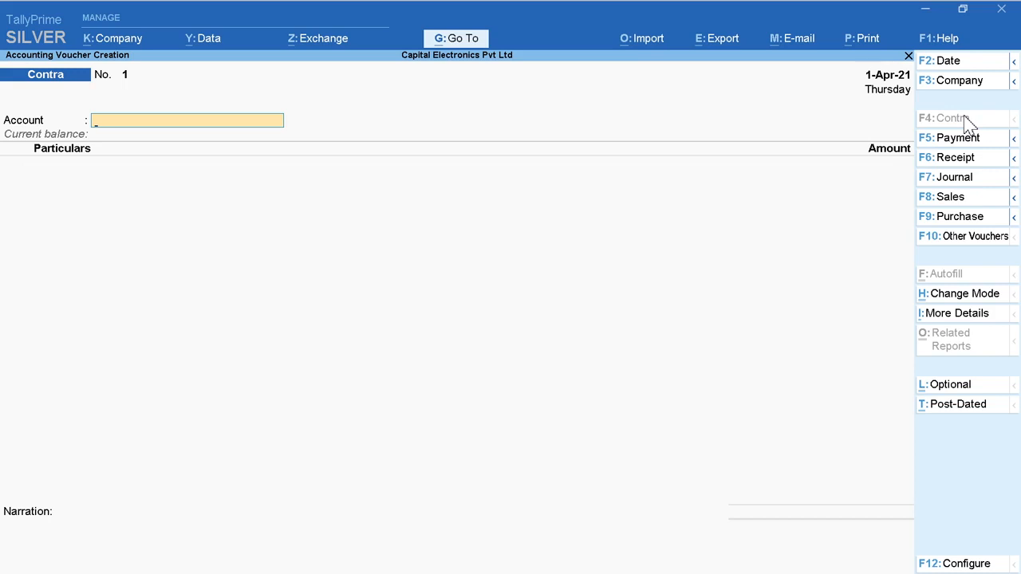
Step: Examine the configuration options of the Contra and Payment vouchers without changing them
left_click(964, 117)
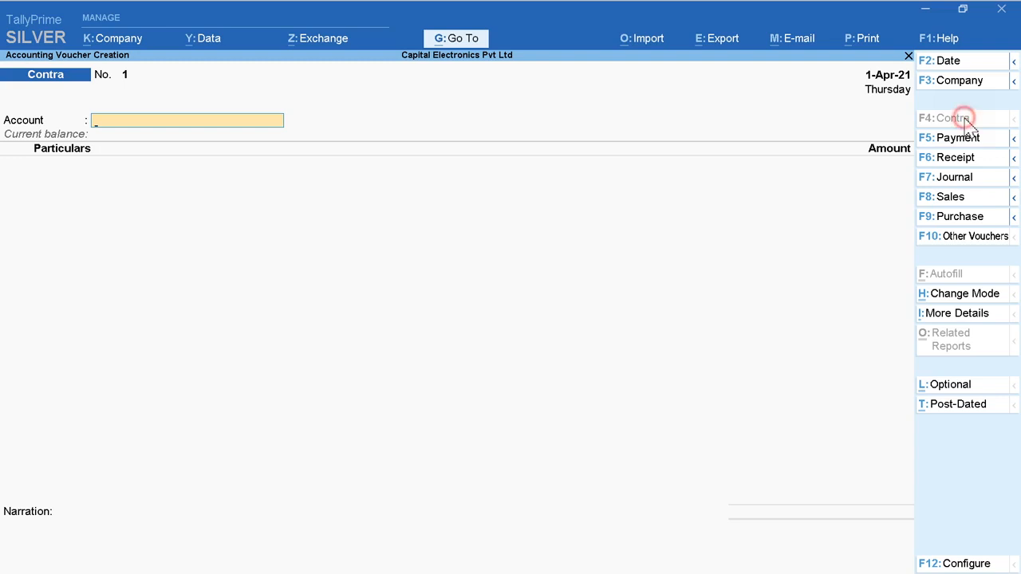
left_click(932, 564)
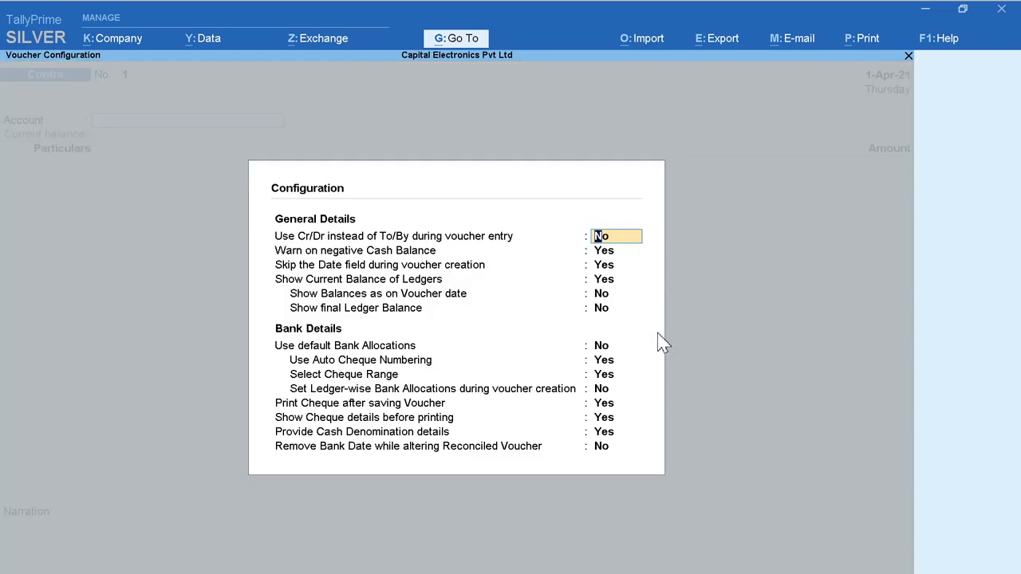
key("Escape")
key("Escape")
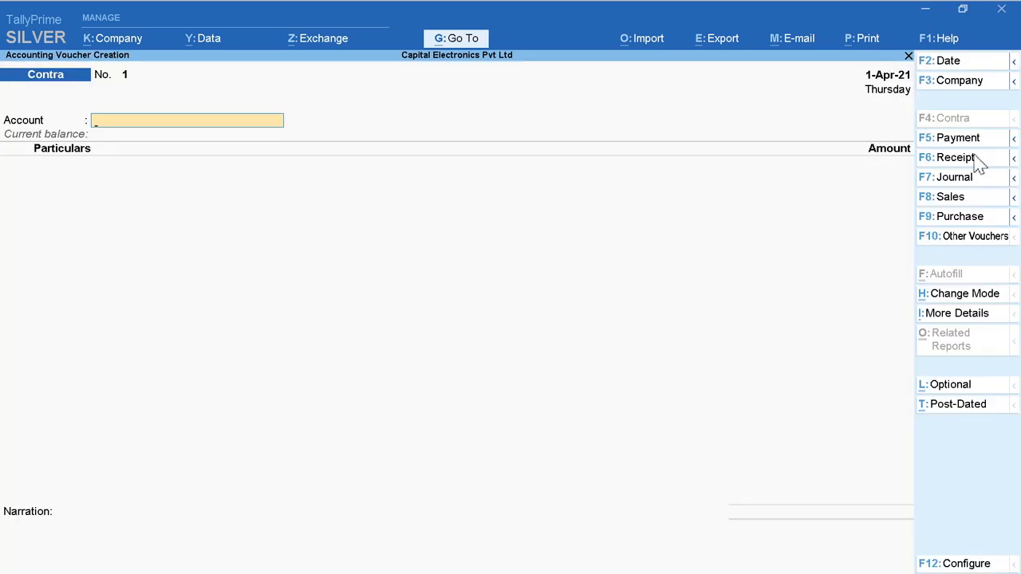
left_click(969, 140)
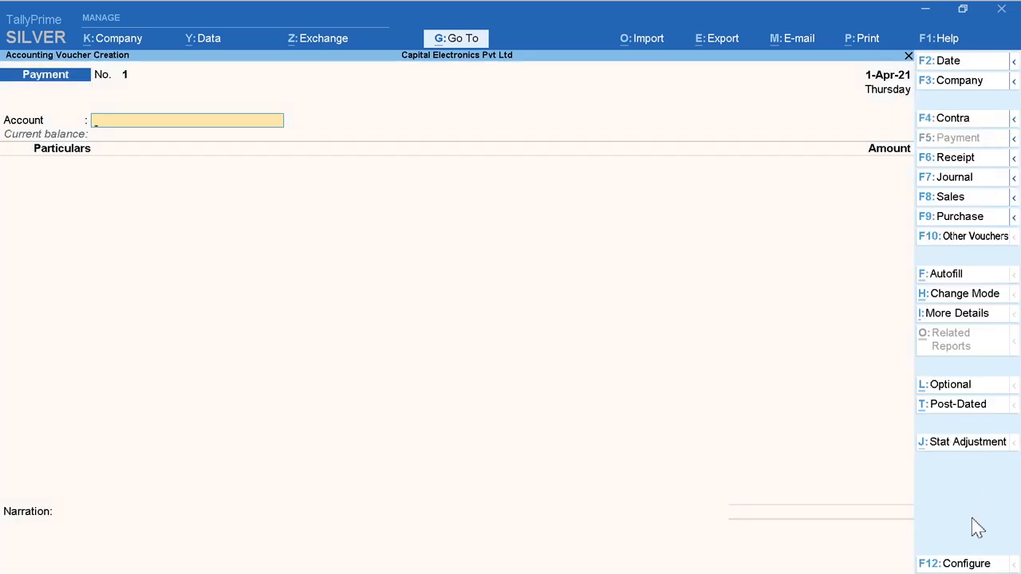
left_click(964, 563)
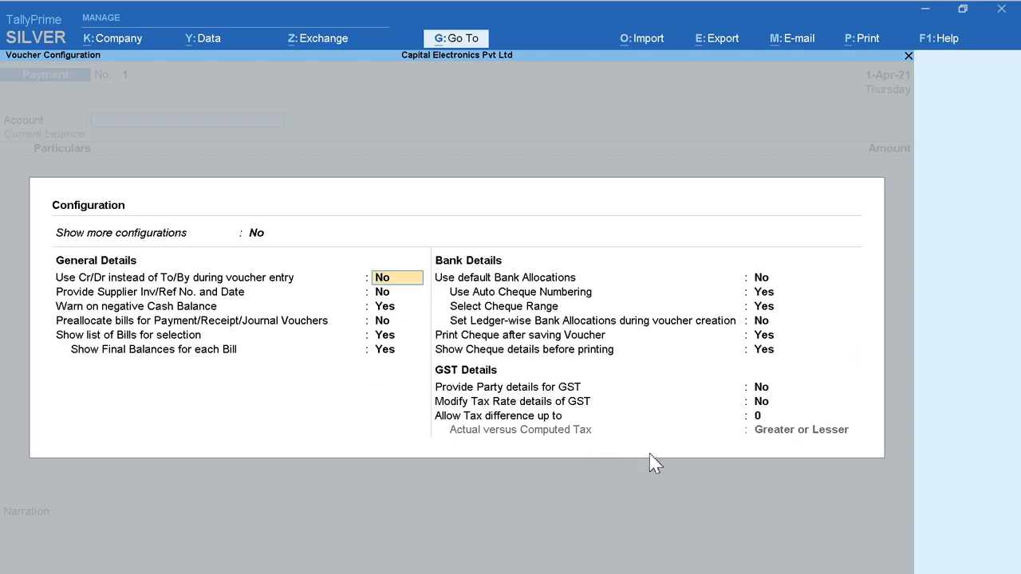
key("Escape")
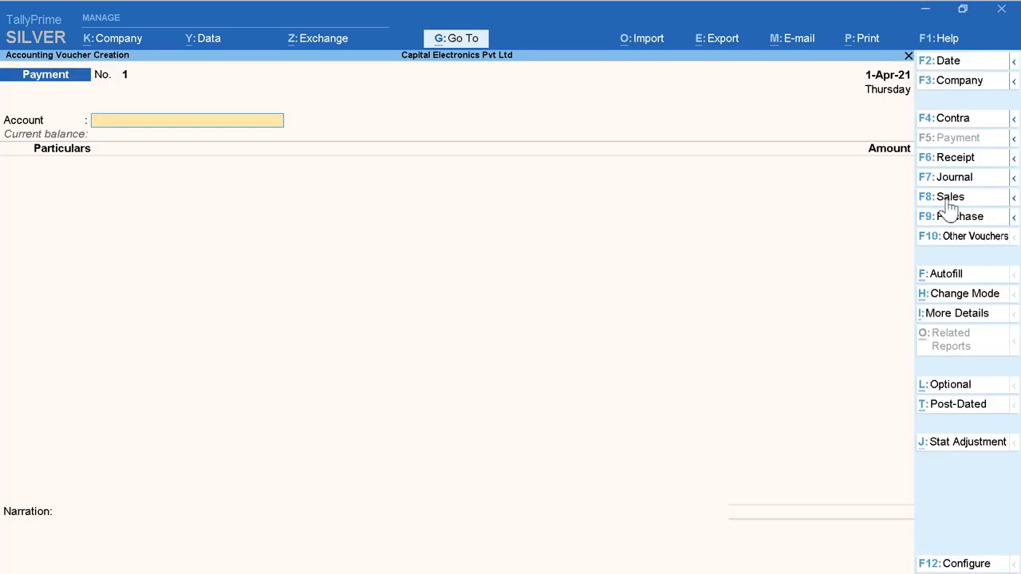
Step: Examine the configuration options of the Receipt and Journal vouchers without changing them
left_click(989, 162)
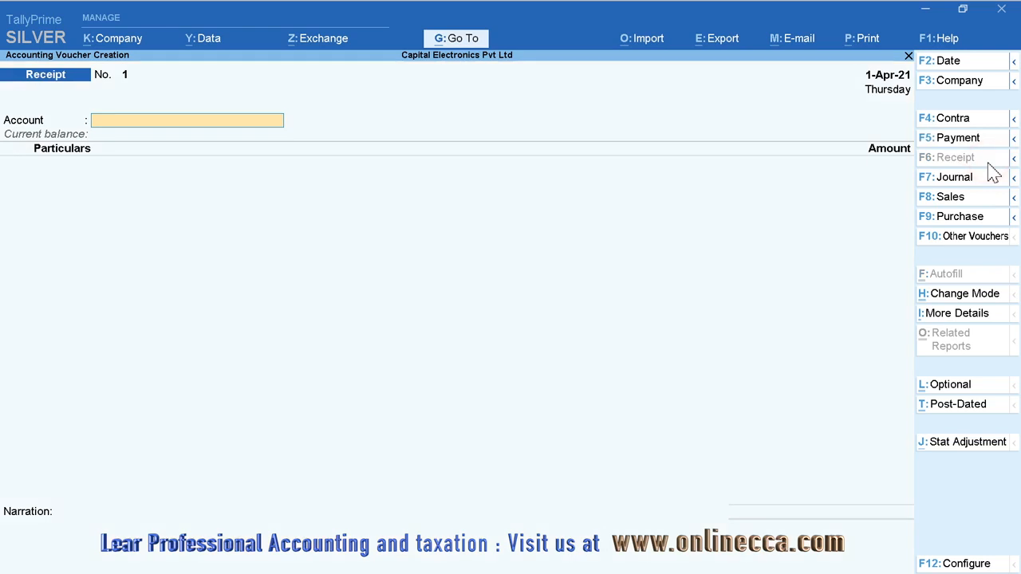
left_click(987, 565)
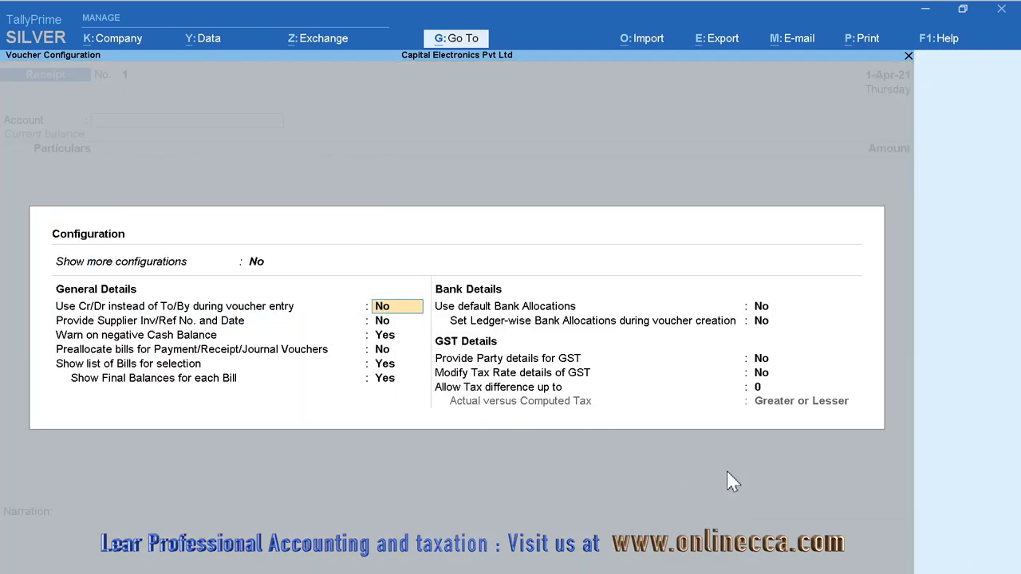
key("Escape")
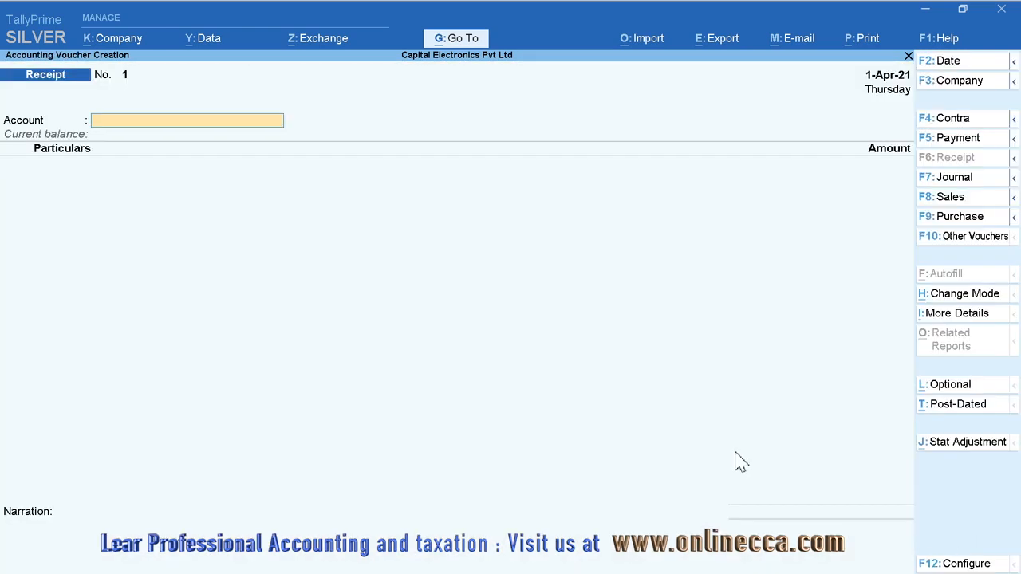
left_click(988, 182)
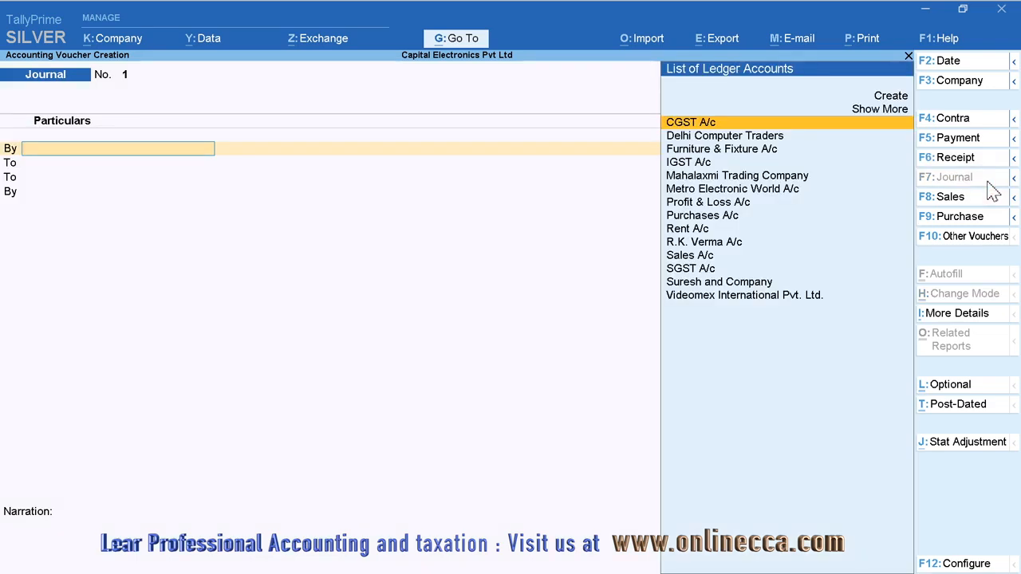
left_click(966, 565)
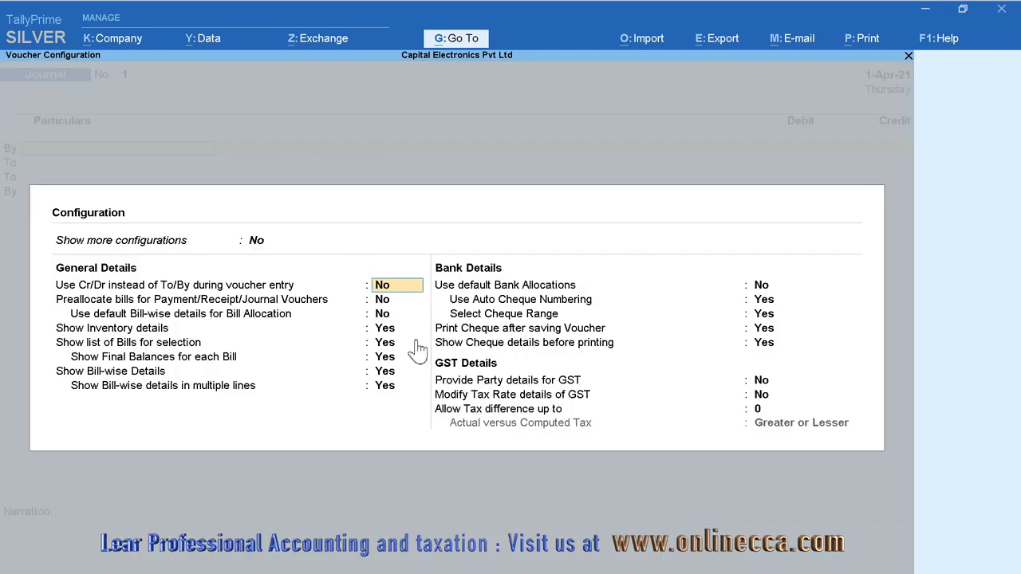
key("Escape")
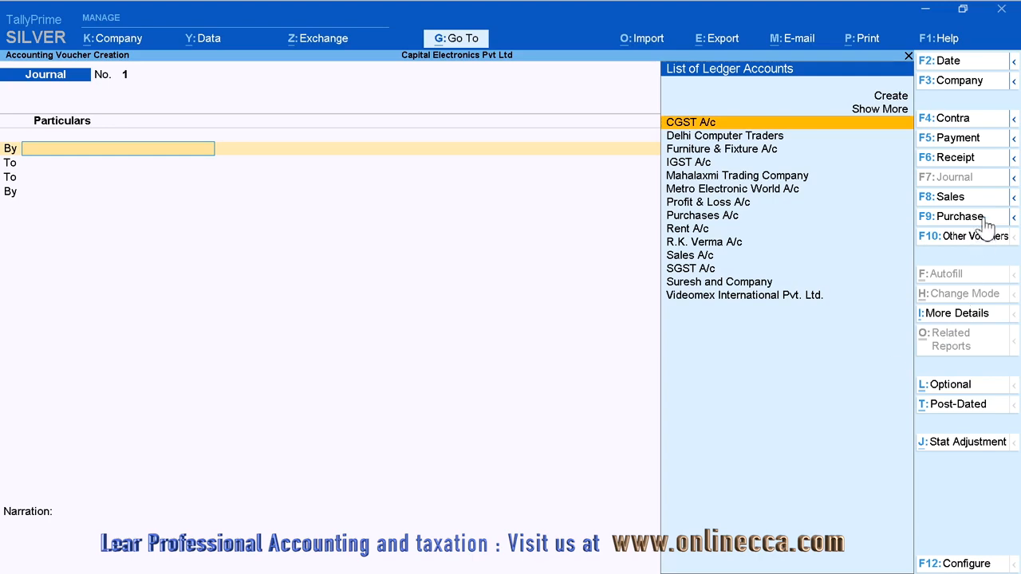
Step: Examine the configuration options of the Sales and Purchase vouchers without changing them
left_click(982, 198)
left_click(969, 564)
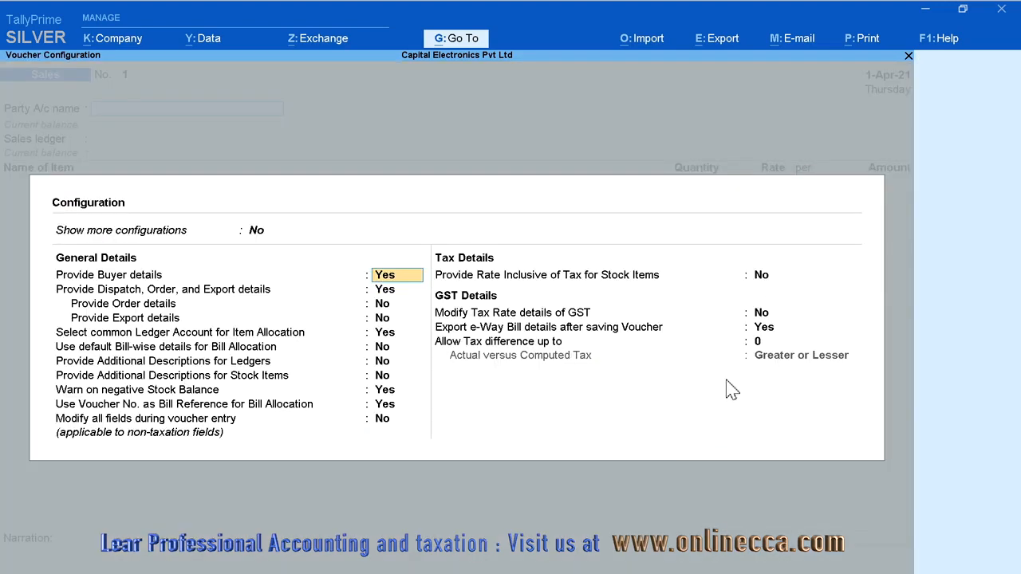
key("Escape")
left_click(969, 226)
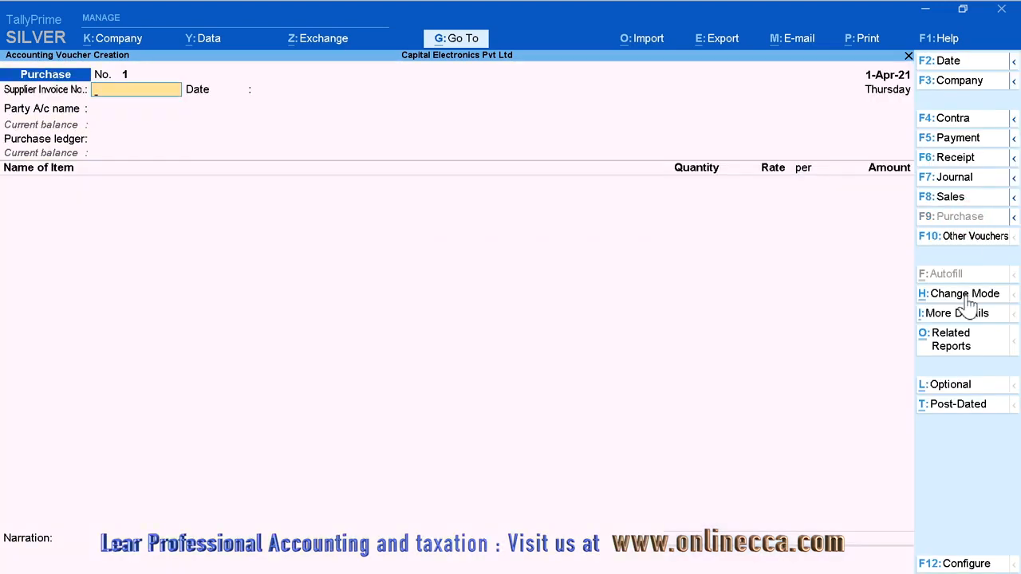
left_click(977, 565)
key("Escape")
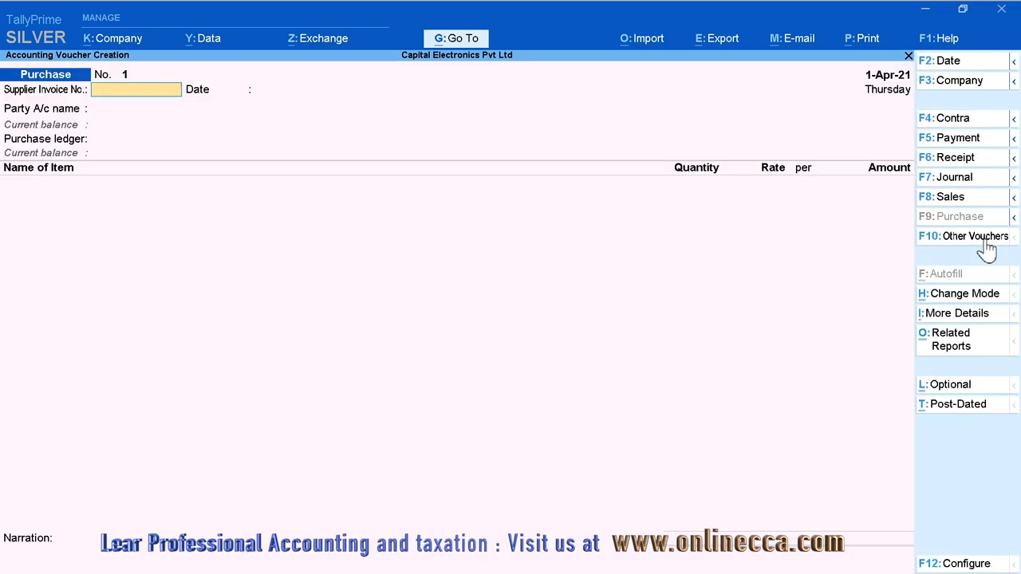
Step: Compare the voucher entry screens in order from Contra to Sales, finishing on the Purchase voucher
left_click(986, 122)
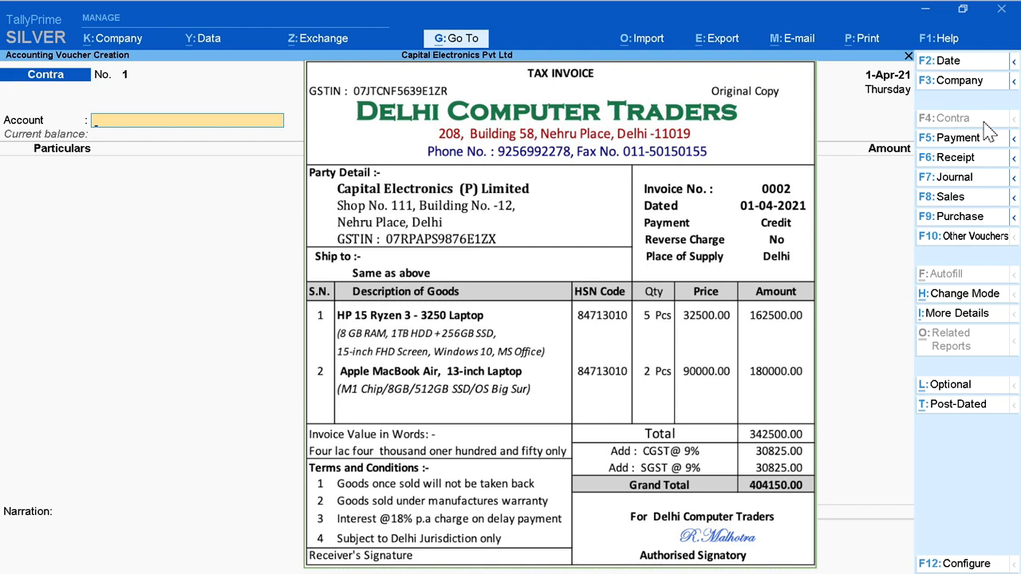
left_click(990, 137)
left_click(992, 157)
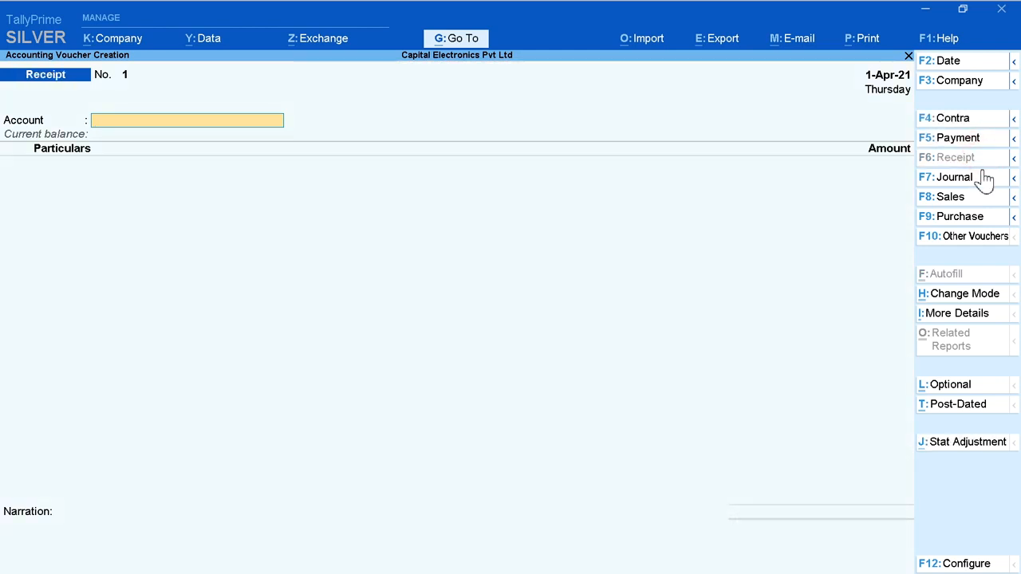
left_click(987, 177)
left_click(989, 197)
left_click(993, 217)
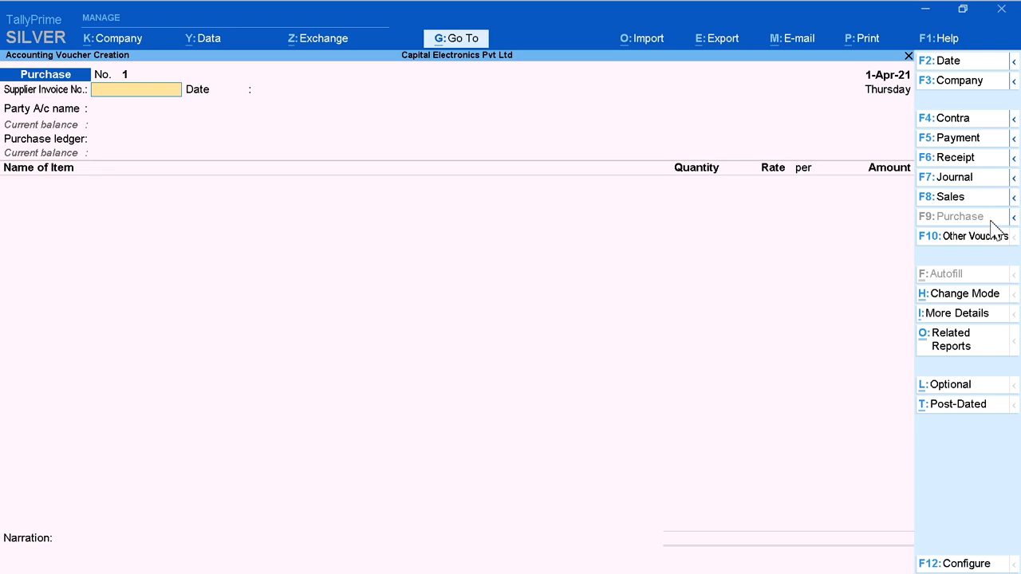
Step: Switch the purchase voucher's mode to As Voucher
left_click(965, 296)
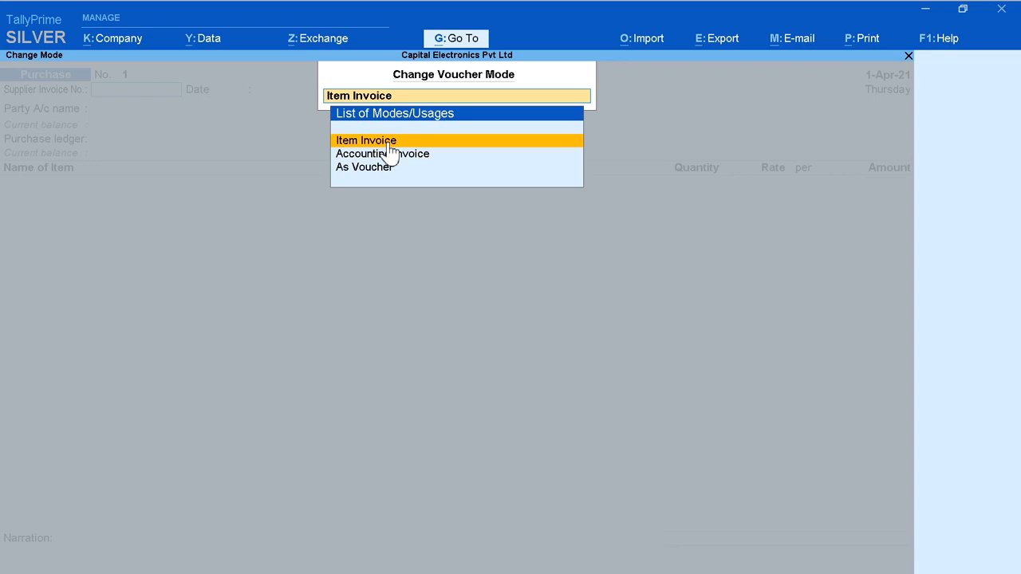
key("Down")
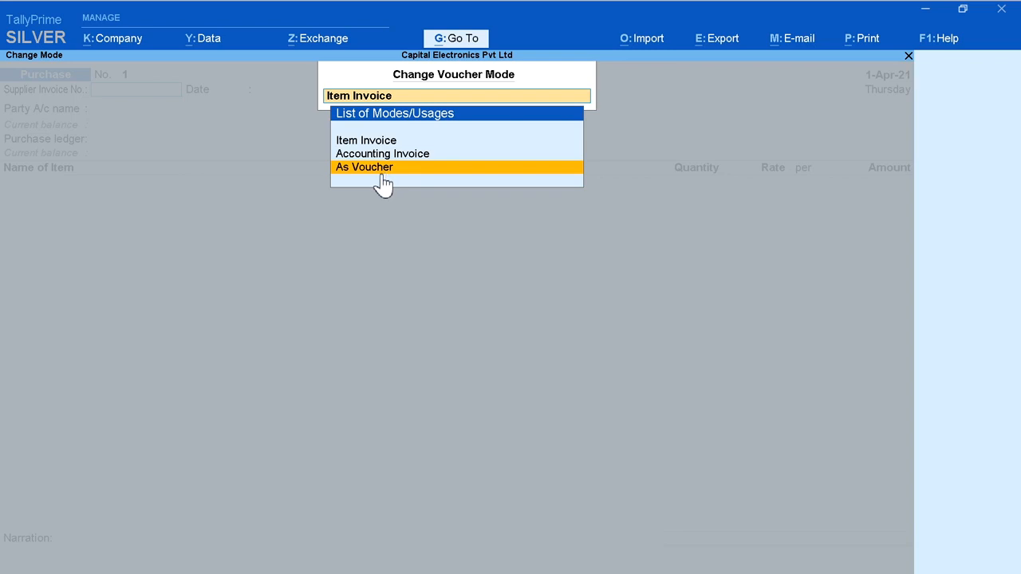
left_click(377, 171)
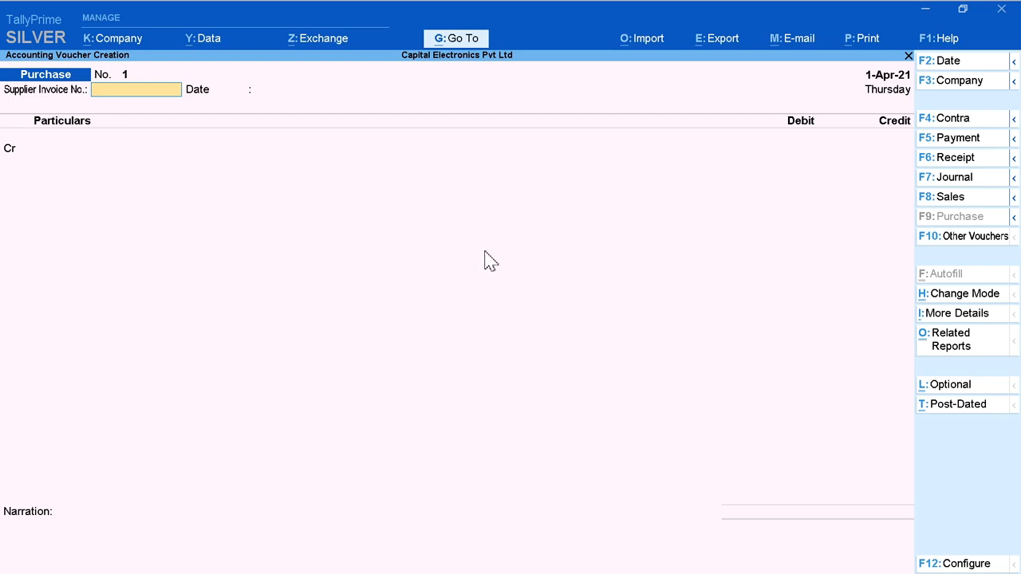
Step: Change the purchase voucher's mode to Accounting Invoice
left_click(961, 297)
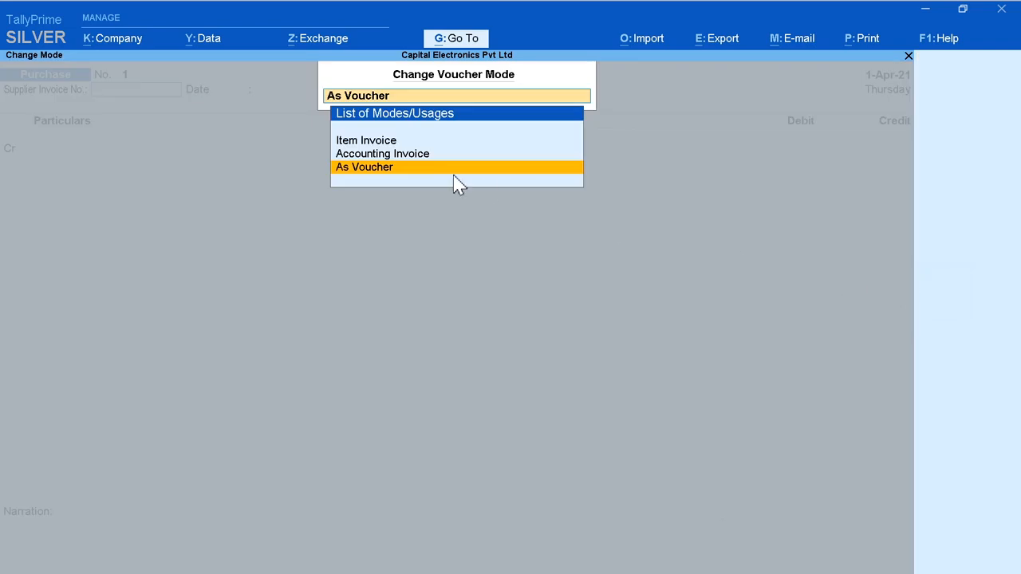
key("Up")
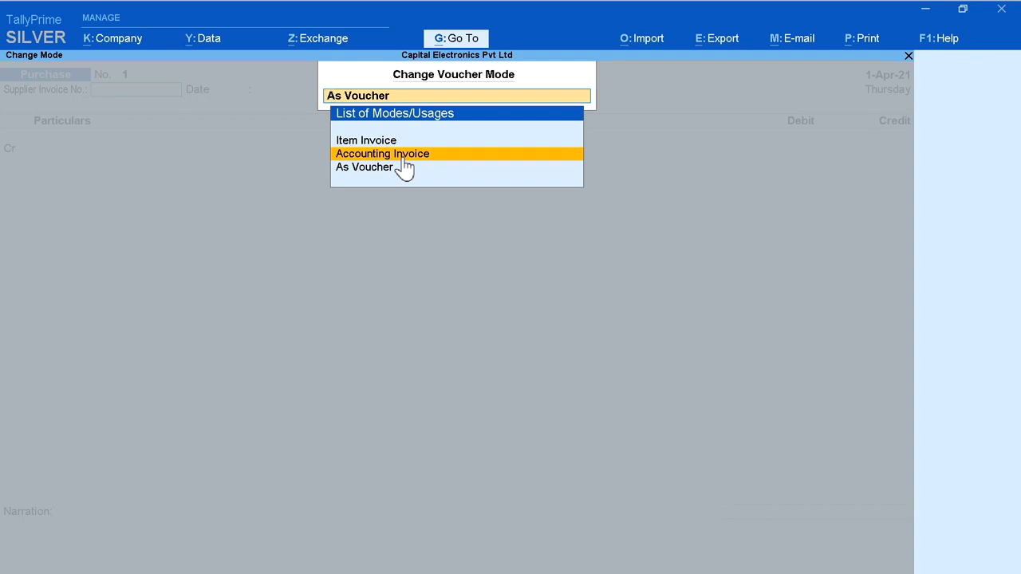
left_click(406, 156)
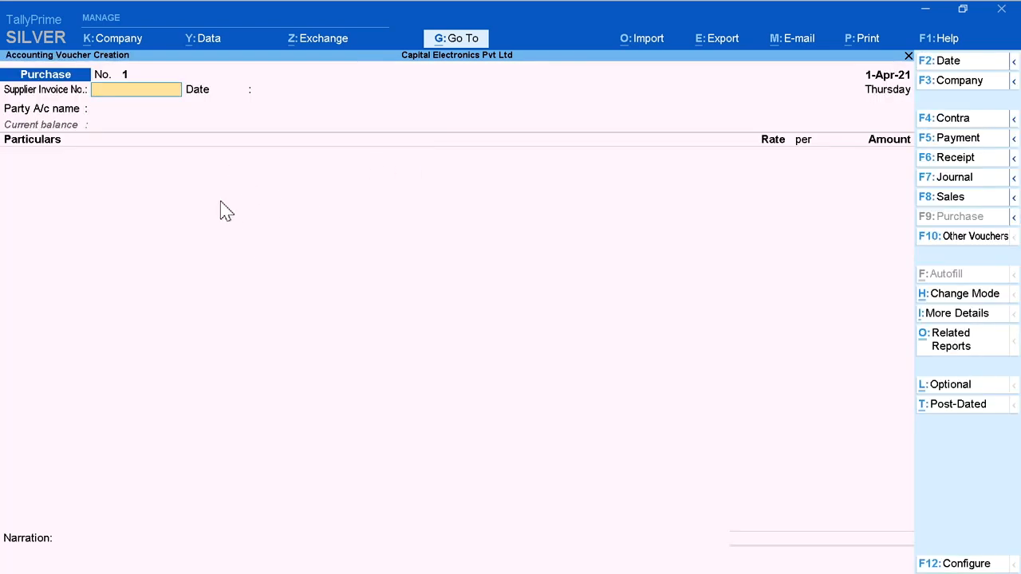
Step: Switch the purchase voucher to Item Invoice mode and enter supplier invoice number 002 dated 1-Apr-21
left_click(953, 295)
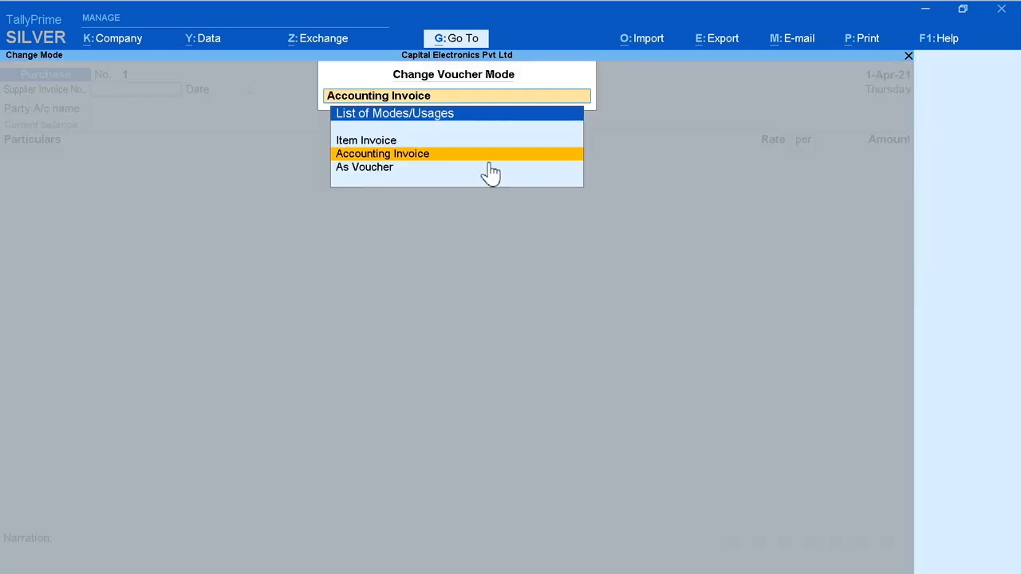
left_click(375, 144)
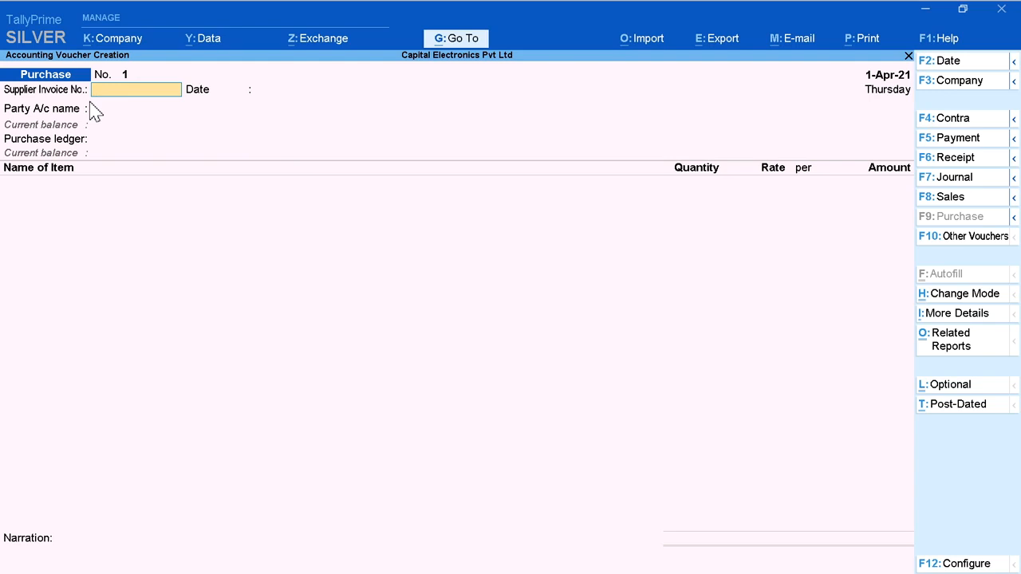
type("002")
key("Return")
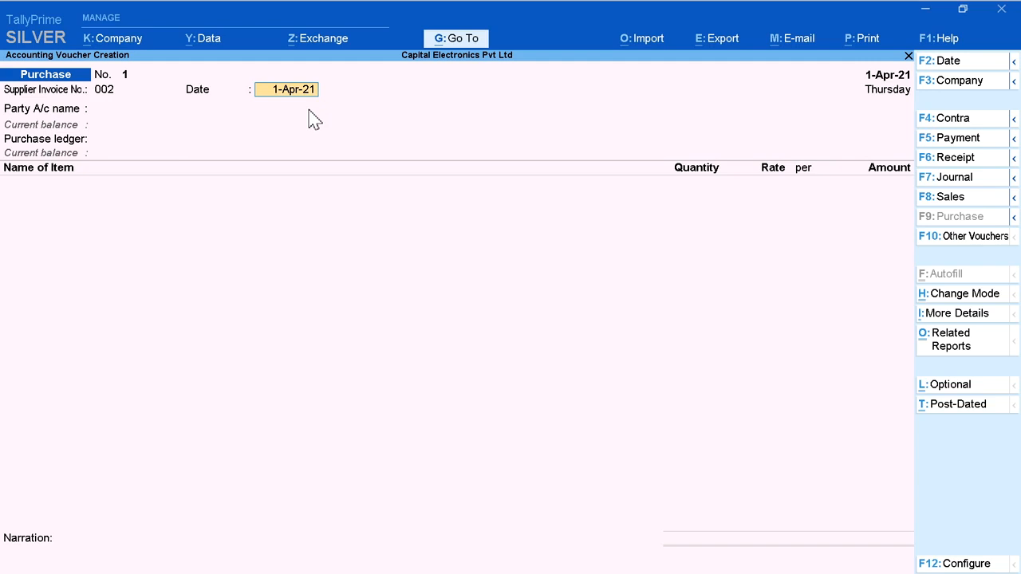
left_click(273, 112)
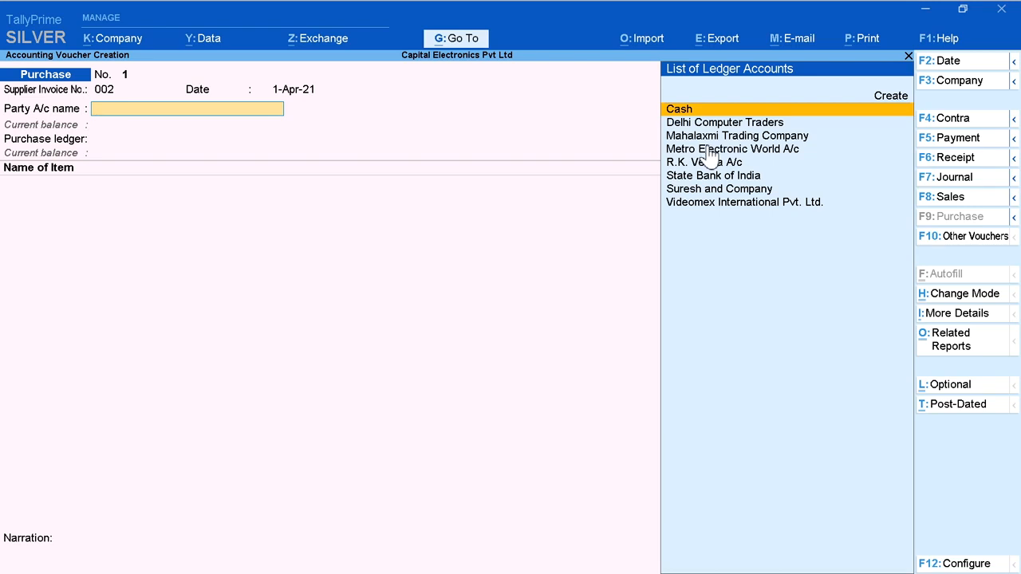
Step: Select Delhi Computer Traders as the party account, with receipt note Not Applicable and the other receipt details blank
key("Down")
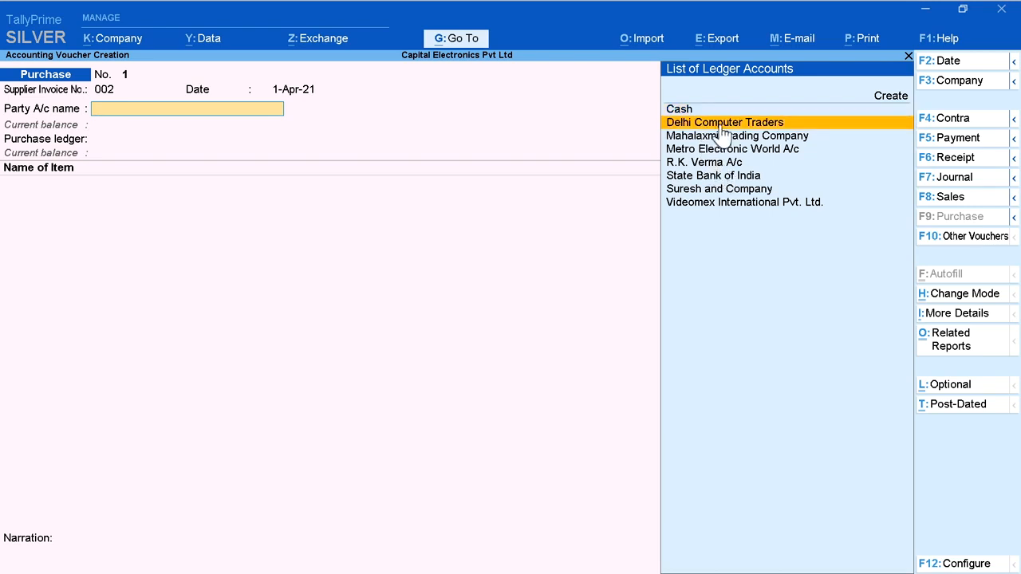
left_click(720, 124)
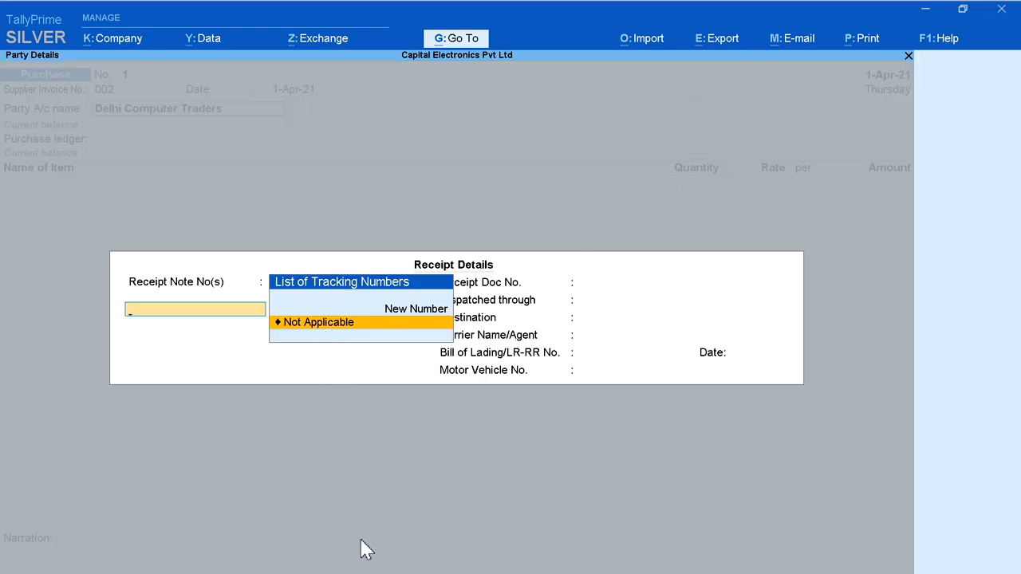
key("Return")
key("Return")
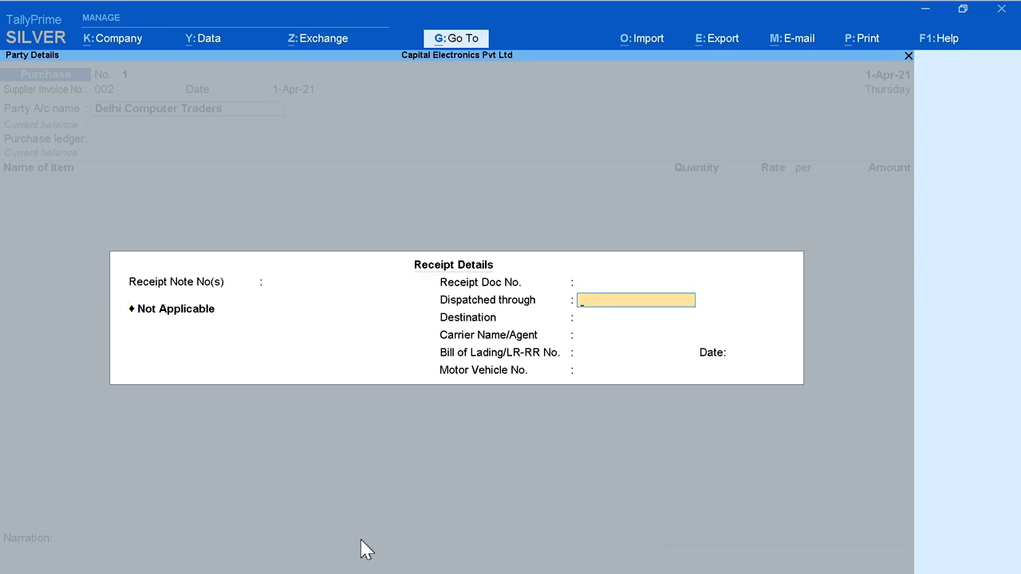
key("Return")
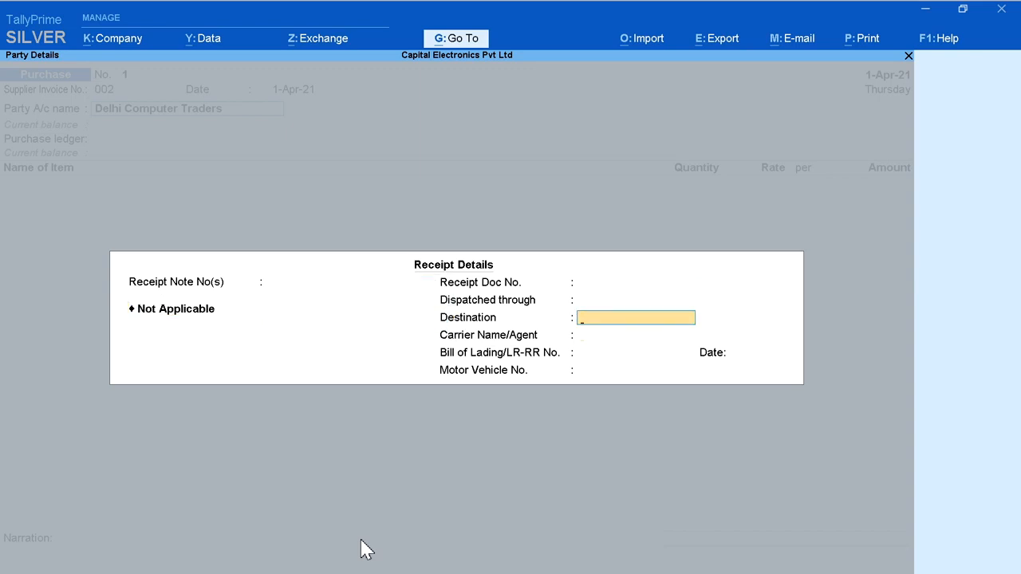
key("Return")
key("Return")
key("Return")
key("Return")
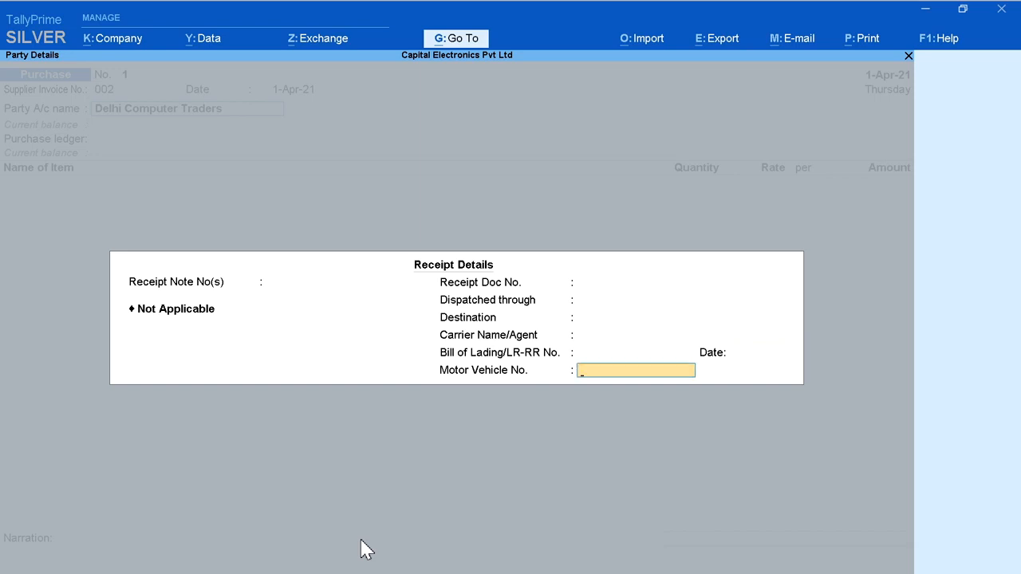
key("Return")
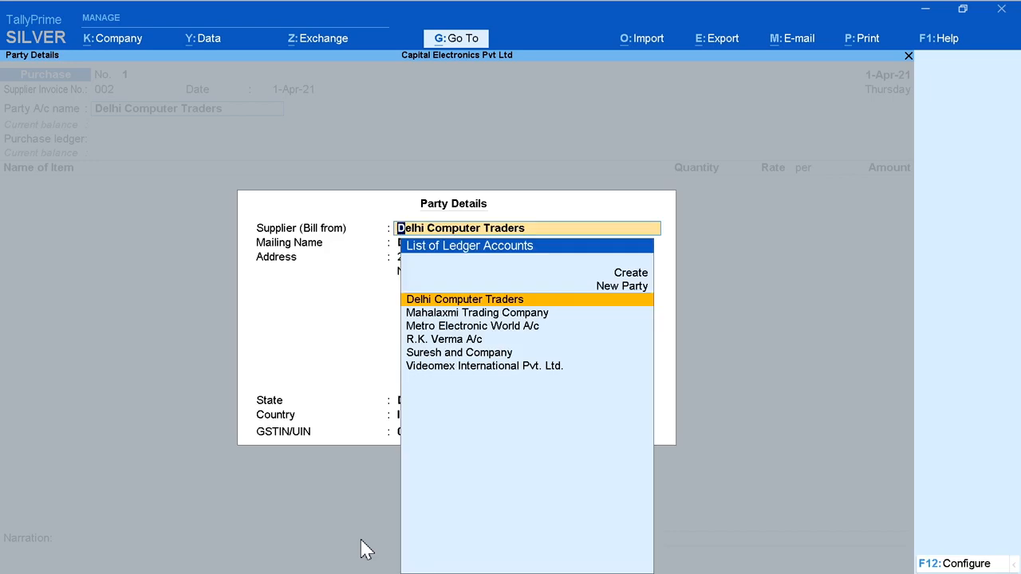
Step: Accept the supplier's party details as filled in and choose Purchases A/c as the purchase ledger
key("Return")
key("Return")
key("Return")
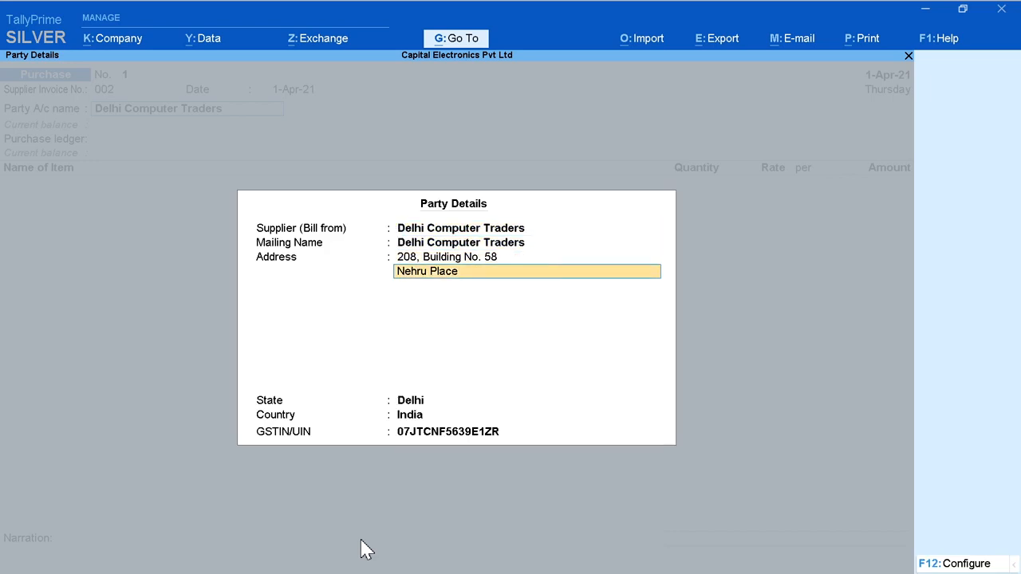
key("Return")
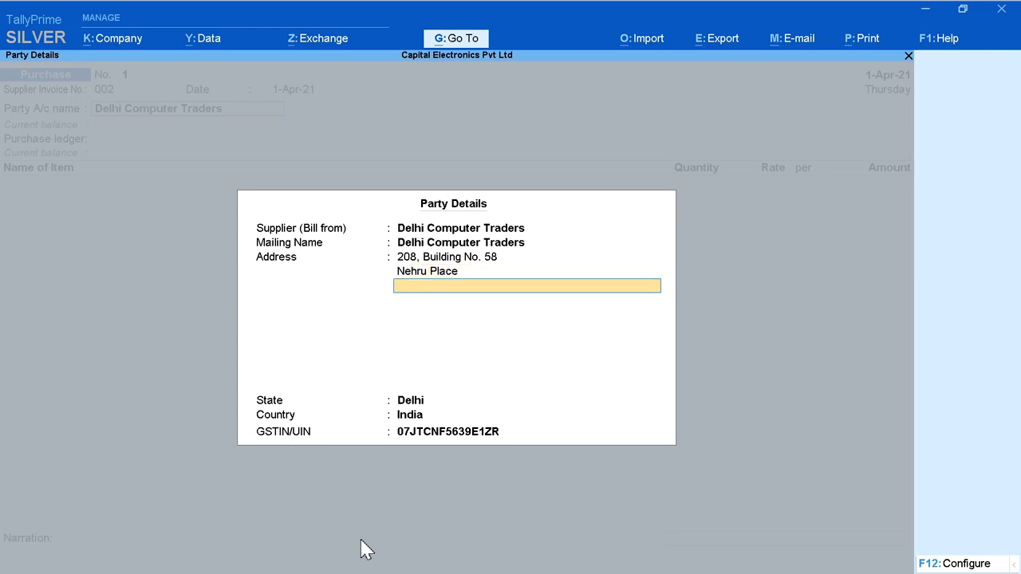
key("Return")
key("Return")
key("Return")
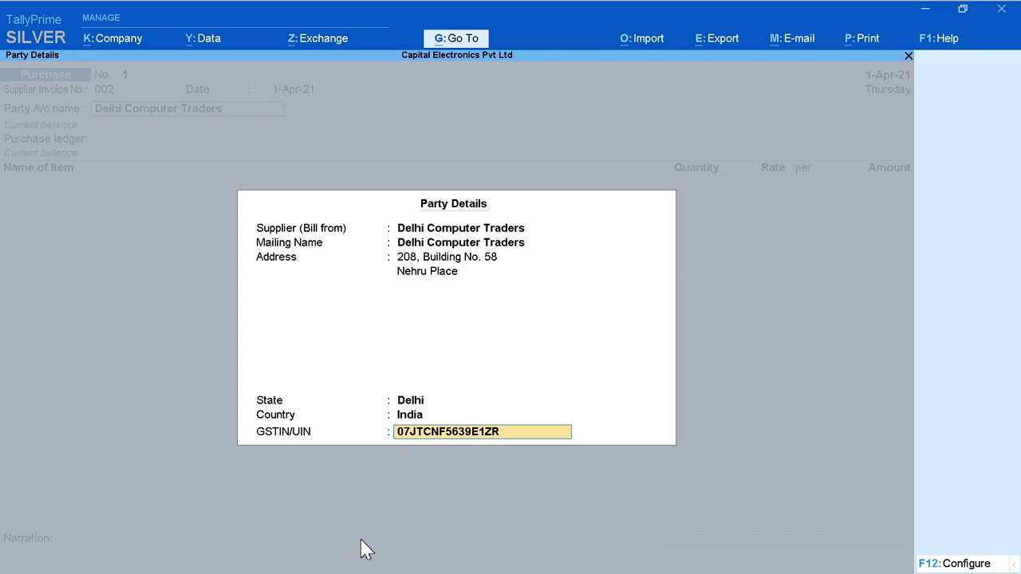
key("Return")
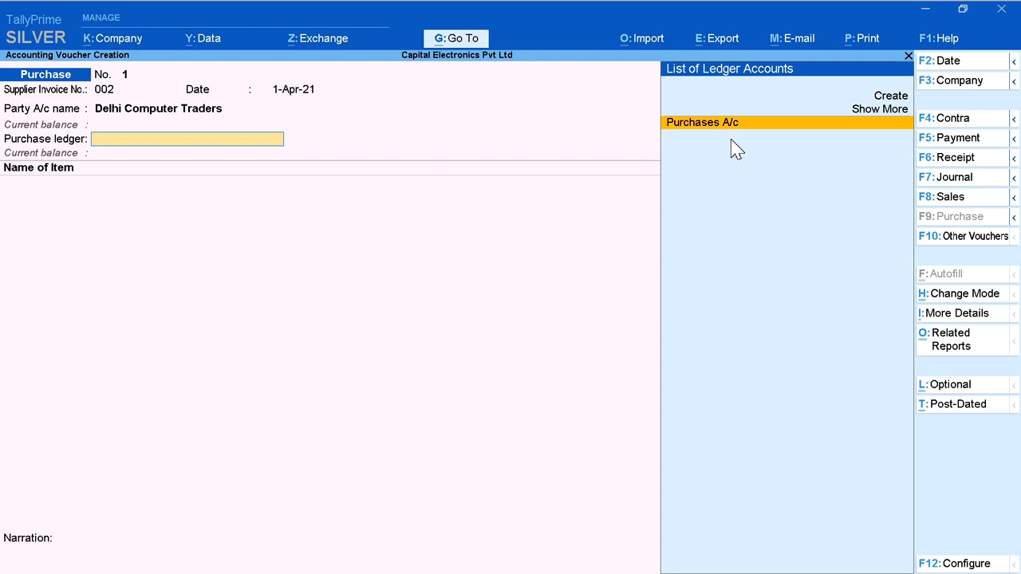
key("Return")
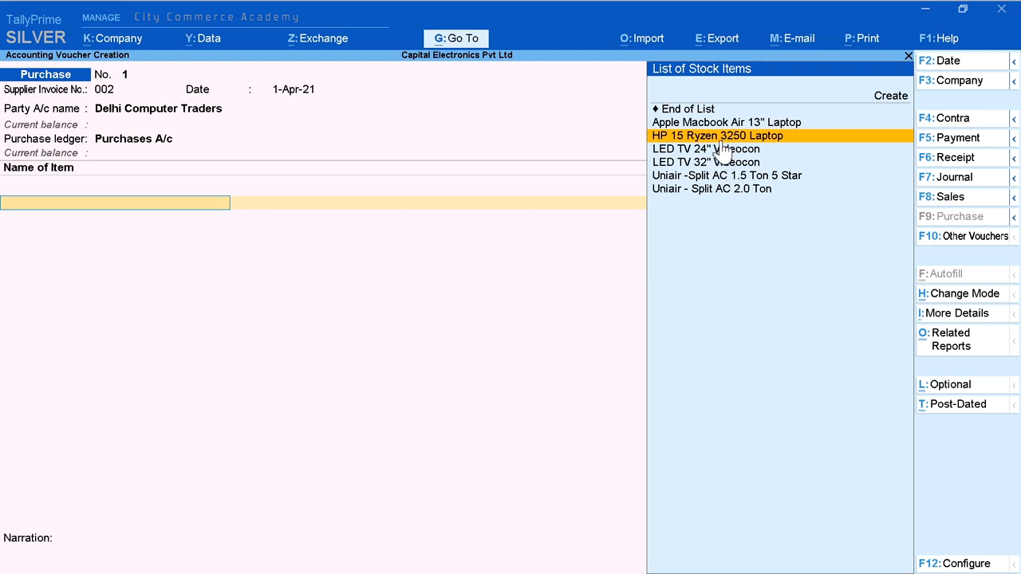
Step: Add the item HP 15 Ryzen 3250 Laptop with tracking number Not Applicable, 5 Pcs at a rate of 32,500
left_click(753, 141)
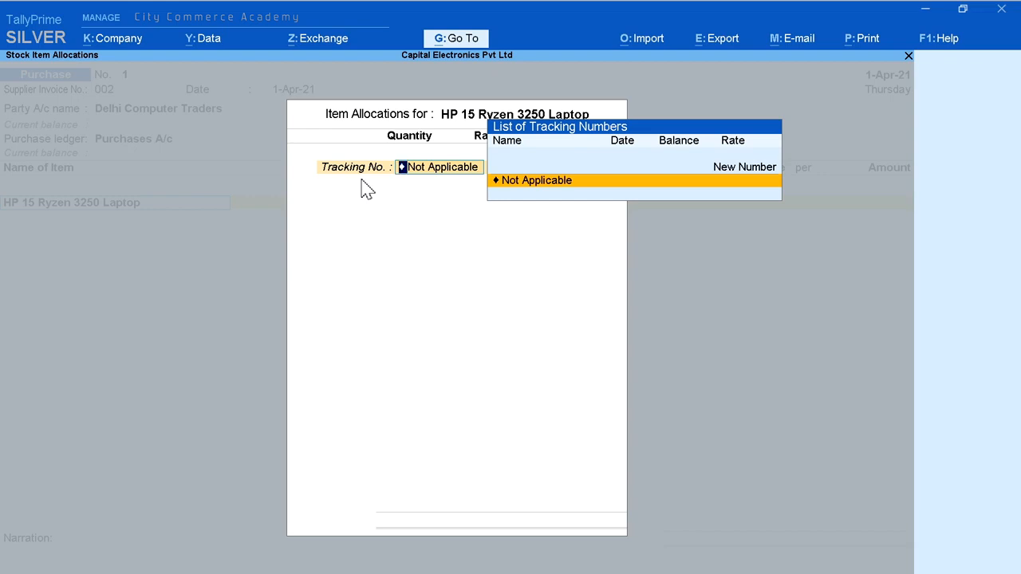
left_click(528, 184)
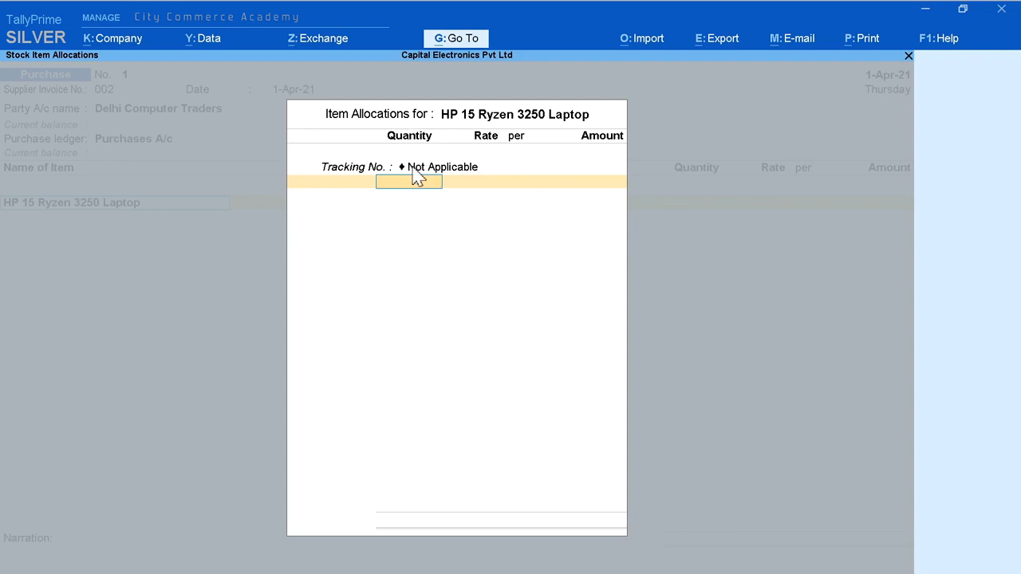
type("5")
key("Return")
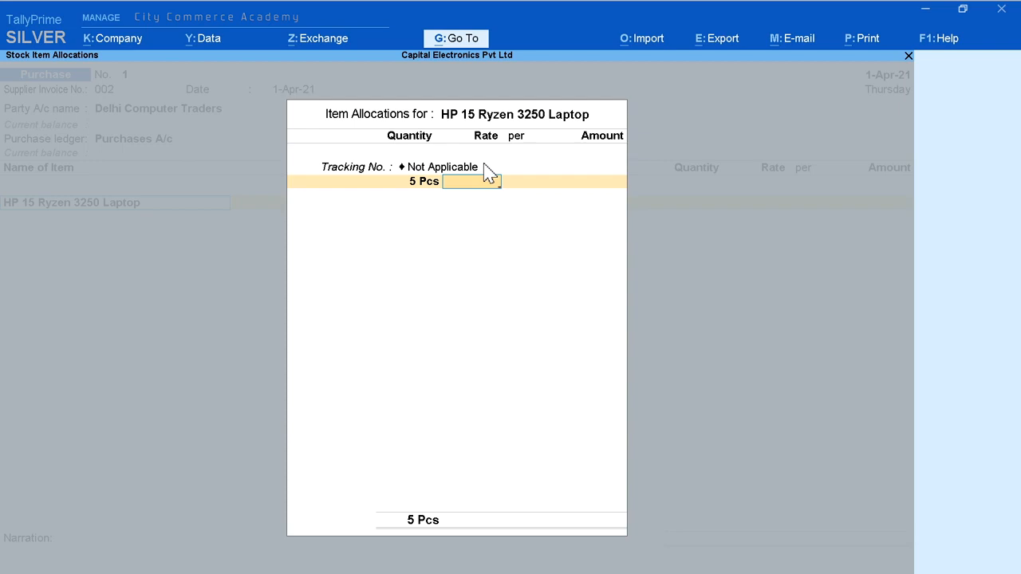
type("32500")
key("Return")
key("Return")
key("Return")
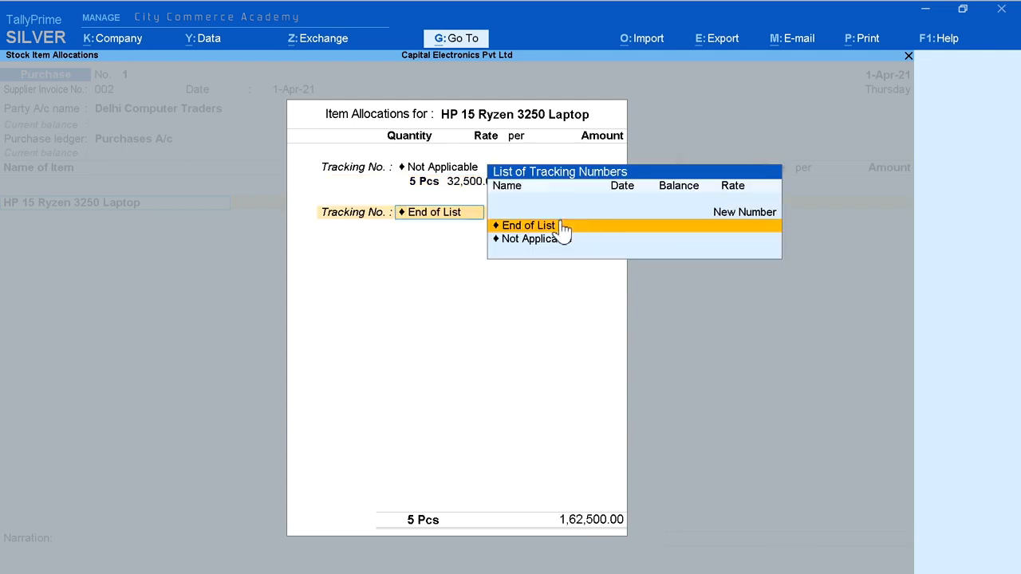
key("Return")
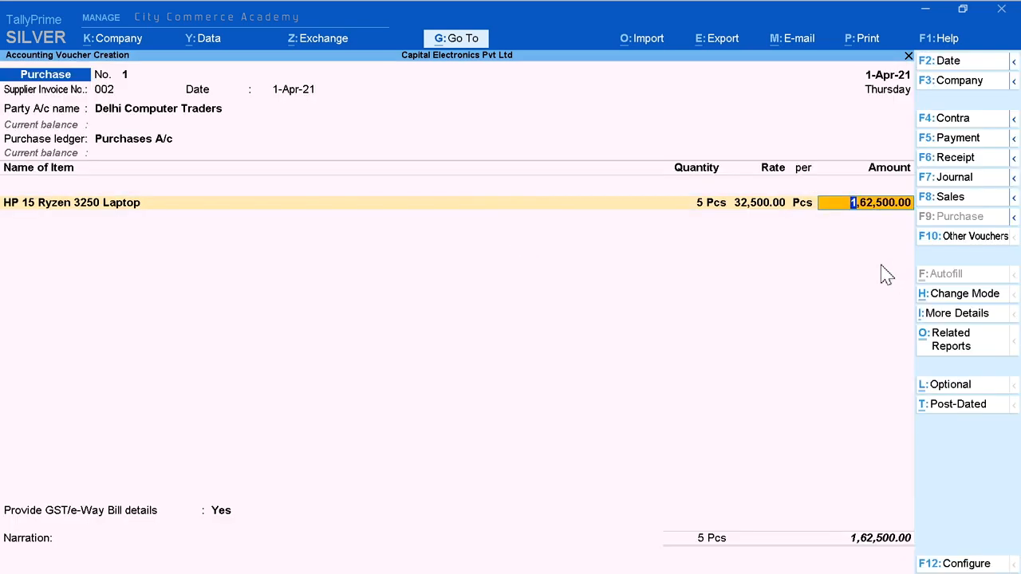
key("Return")
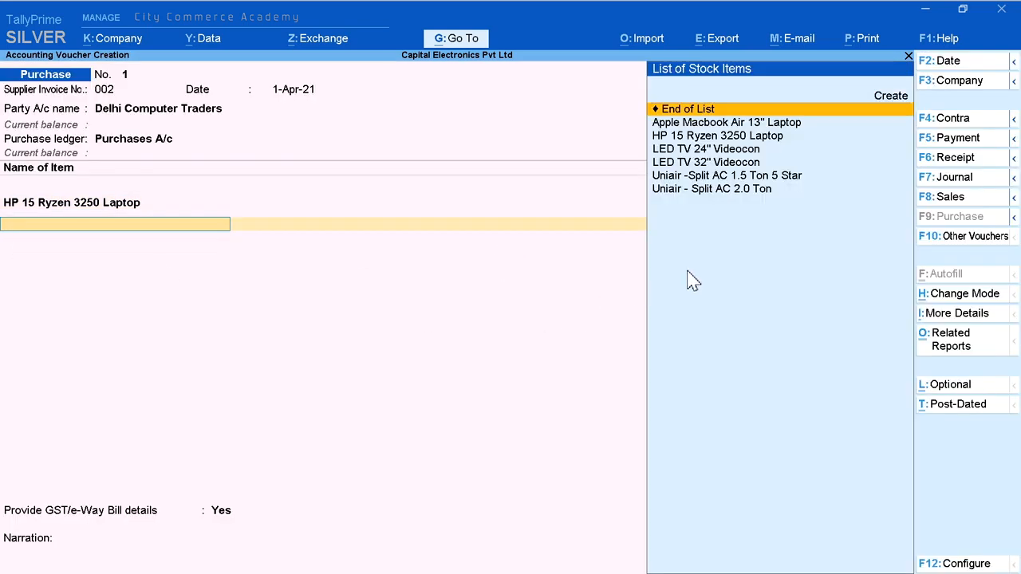
Step: Add the item Apple Macbook Air 13" Laptop with tracking number Not Applicable, 2 Pcs at 90,000, and end the item list
key("Down")
left_click(752, 125)
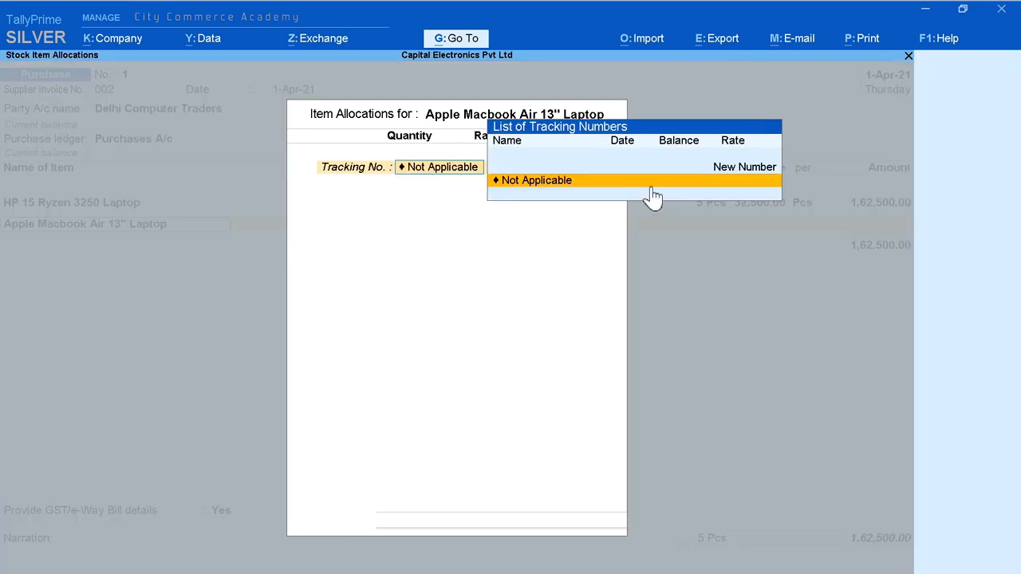
left_click(554, 184)
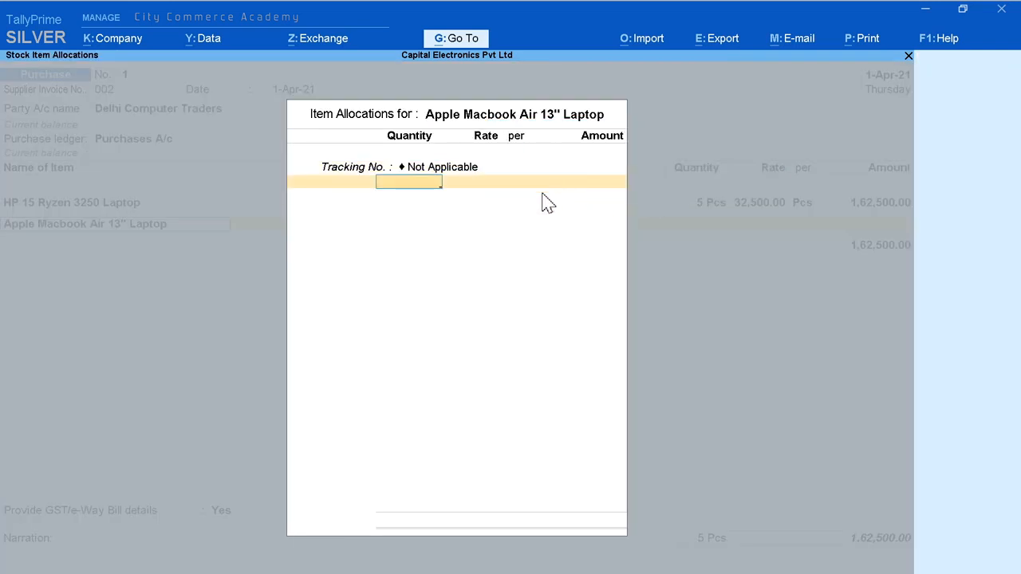
type("2")
key("Return")
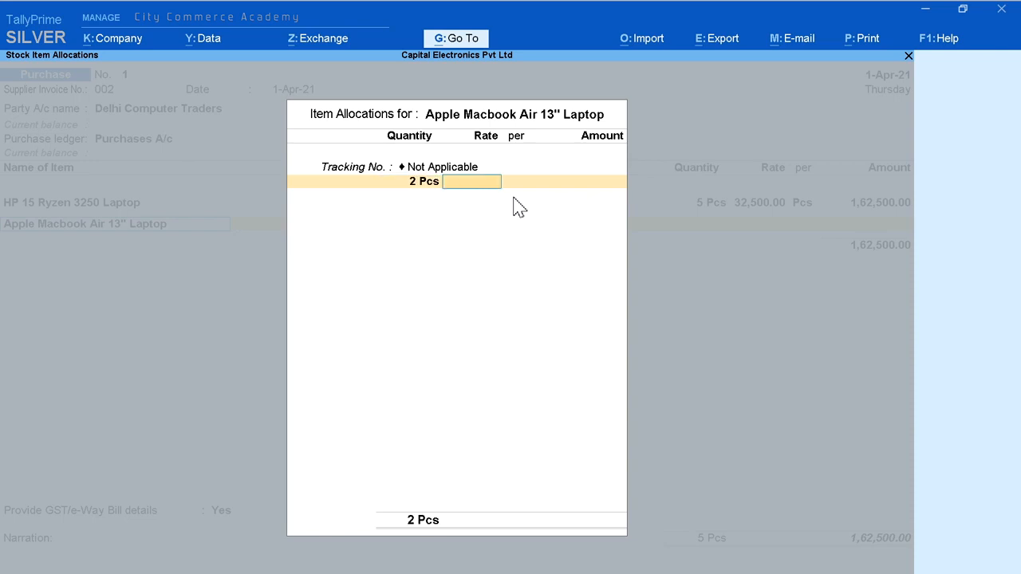
type("90000")
key("Return")
key("Return")
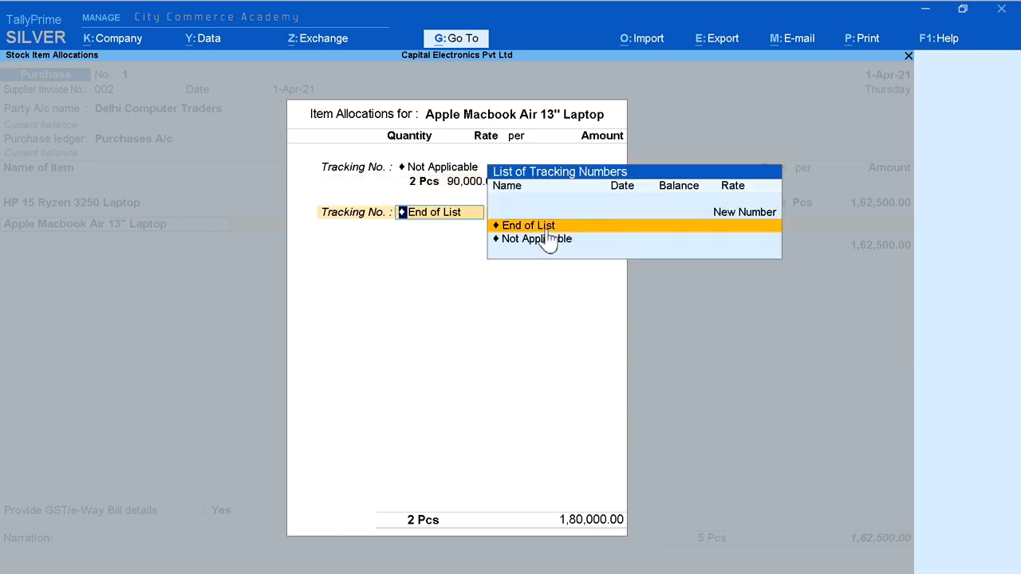
key("Return")
key("Return")
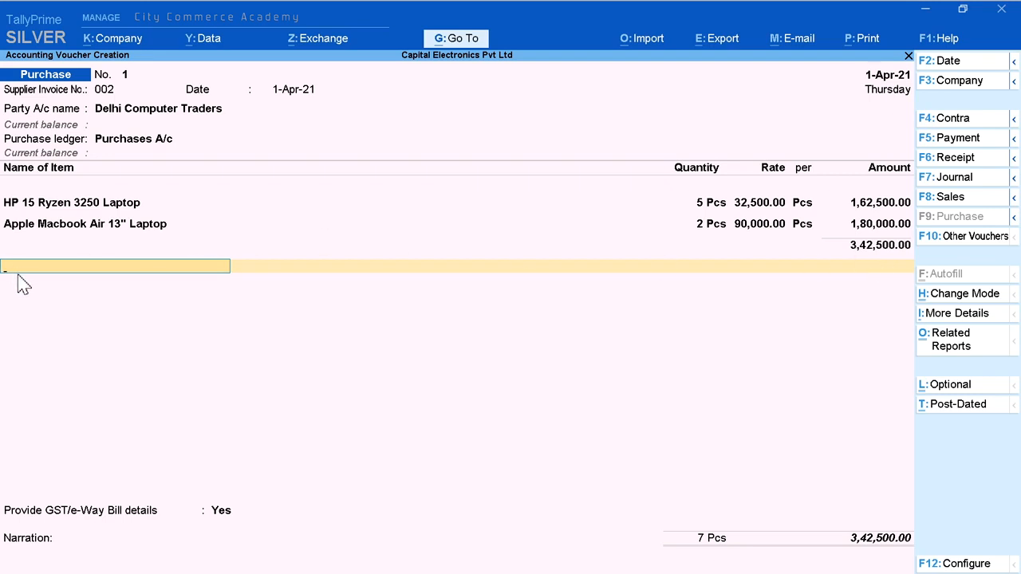
Step: Add the CGST A/c and SGST A/c tax ledgers below the items with their calculated amounts
type("C")
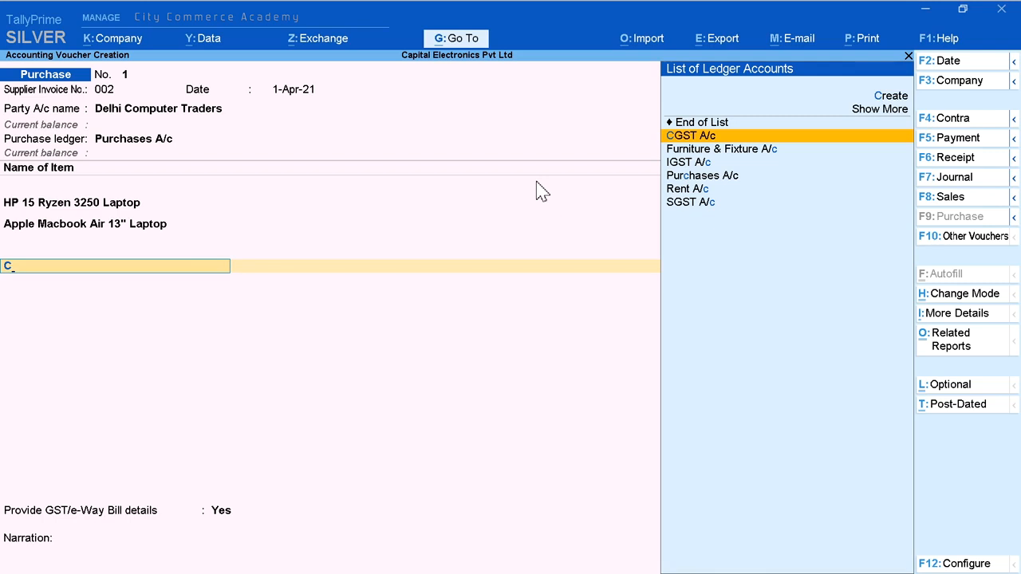
key("Return")
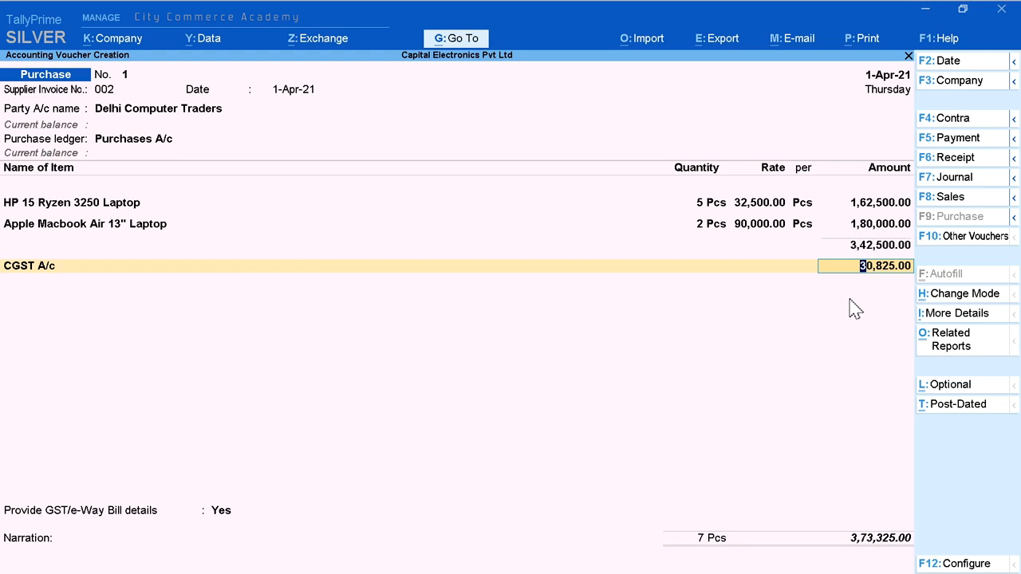
key("Return")
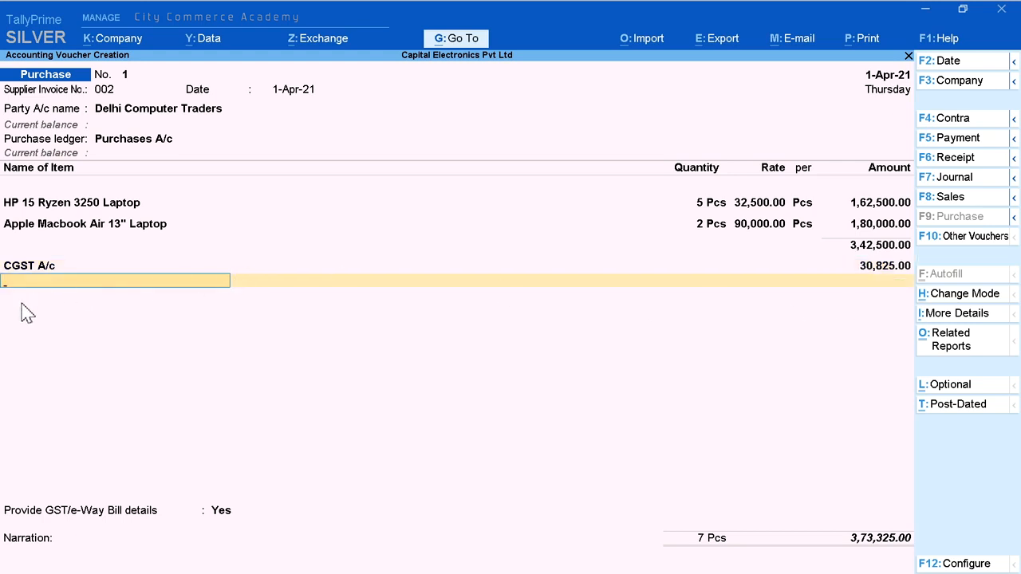
type("S")
key("Return")
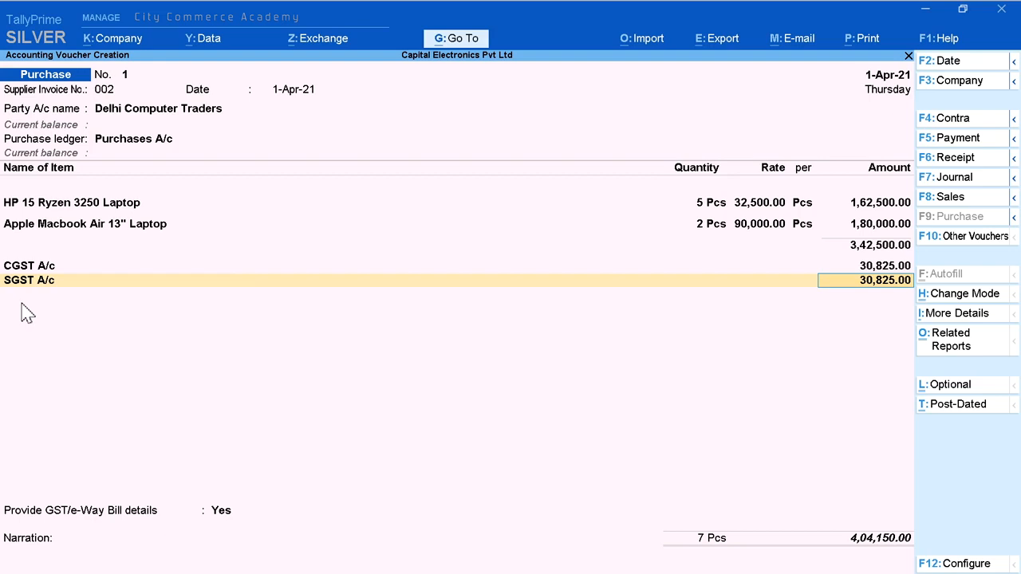
key("Return")
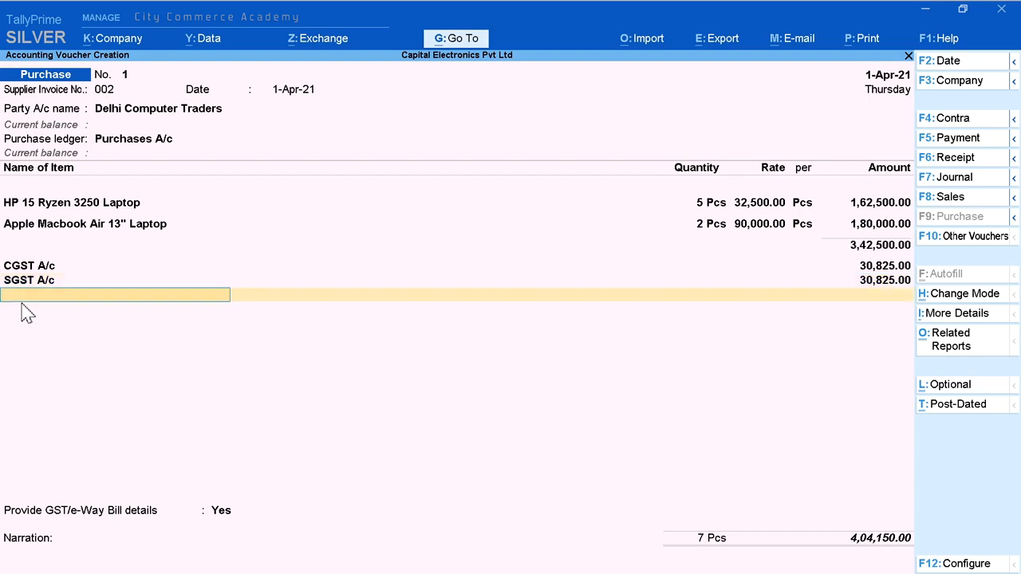
key("Return")
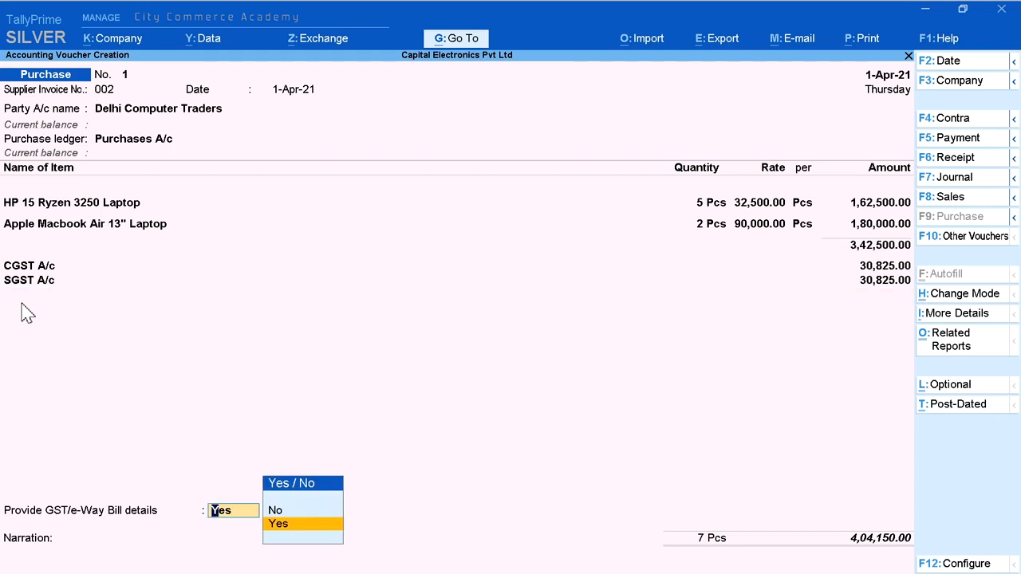
Step: Keep GST/e-Way Bill details at Yes, enter the narration "Invoice No. 002" and save the purchase voucher
key("Return")
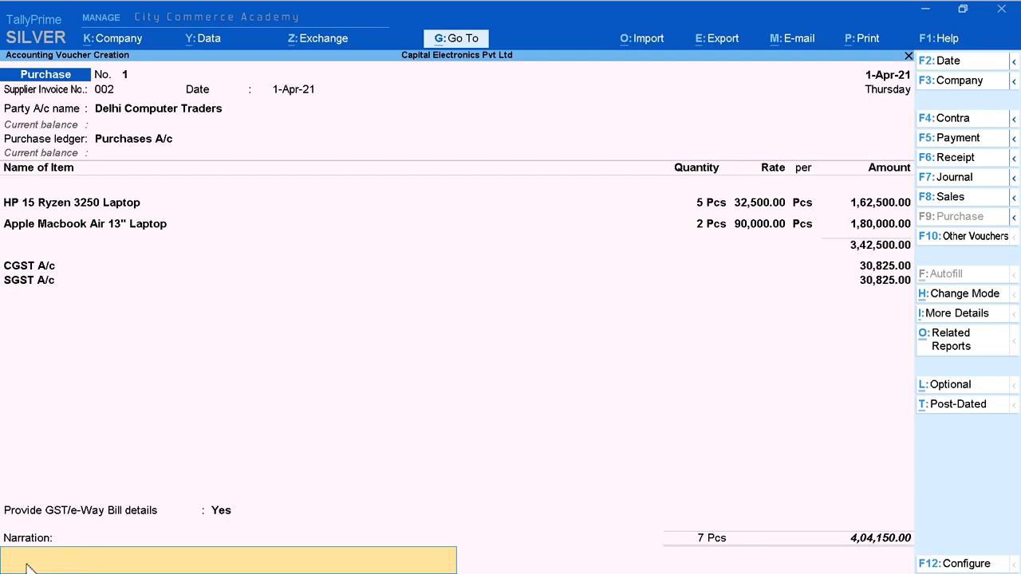
type("Invoice No. 002")
key("Return")
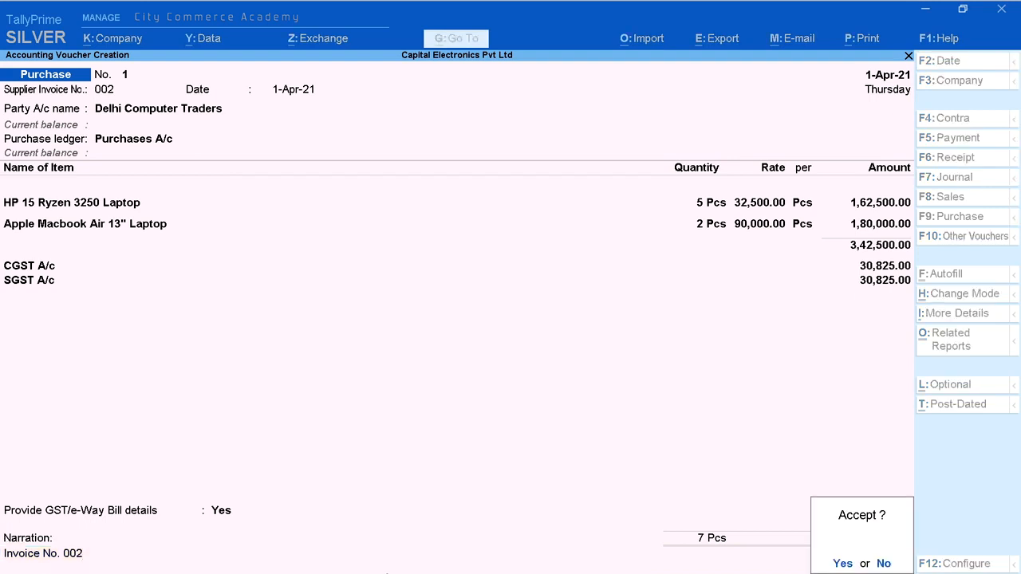
left_click(839, 563)
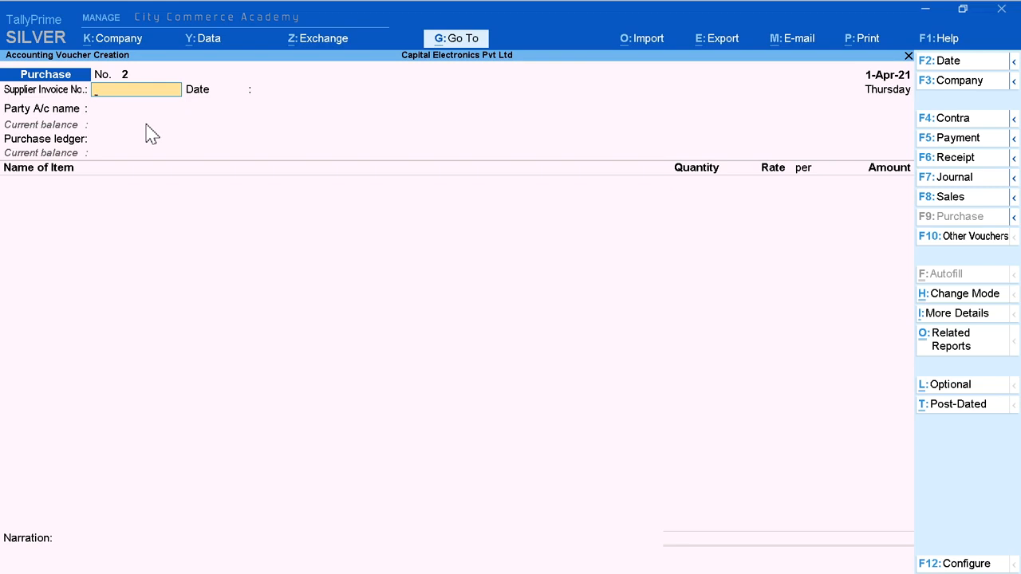
Step: Date the new purchase voucher 2-4-2021 and enter the supplier invoice number 580
left_click(959, 62)
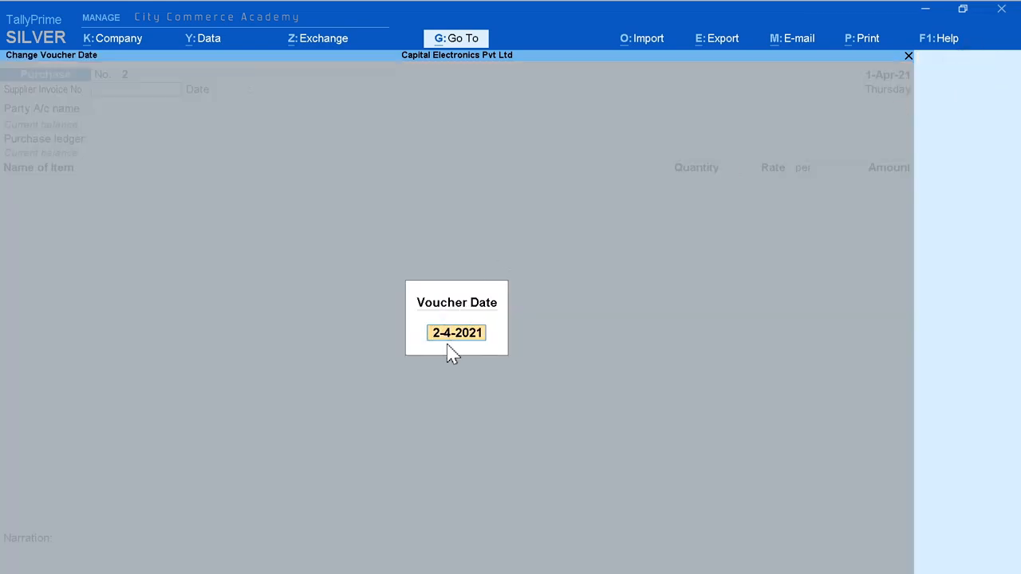
key("Return")
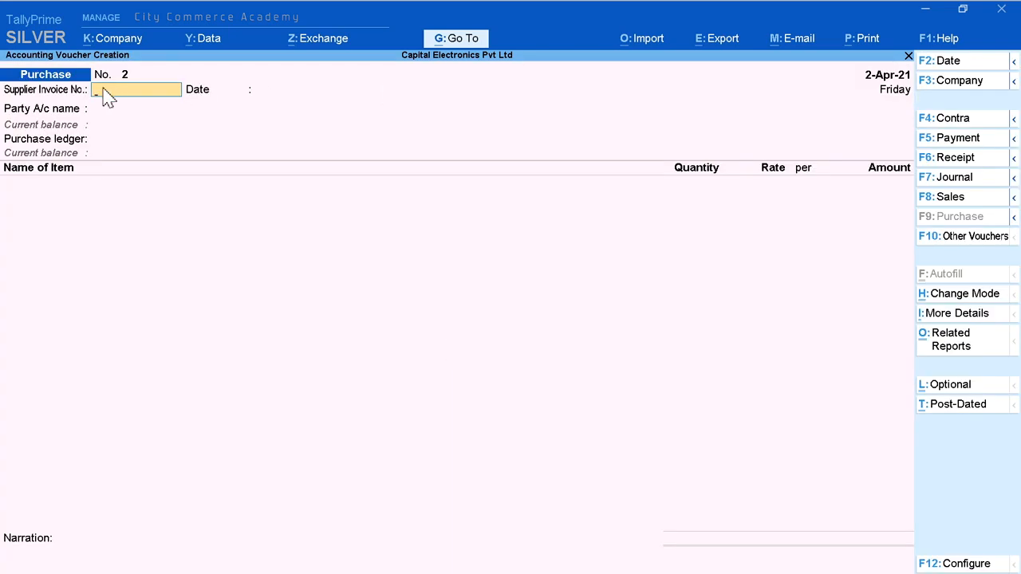
type("580")
key("Return")
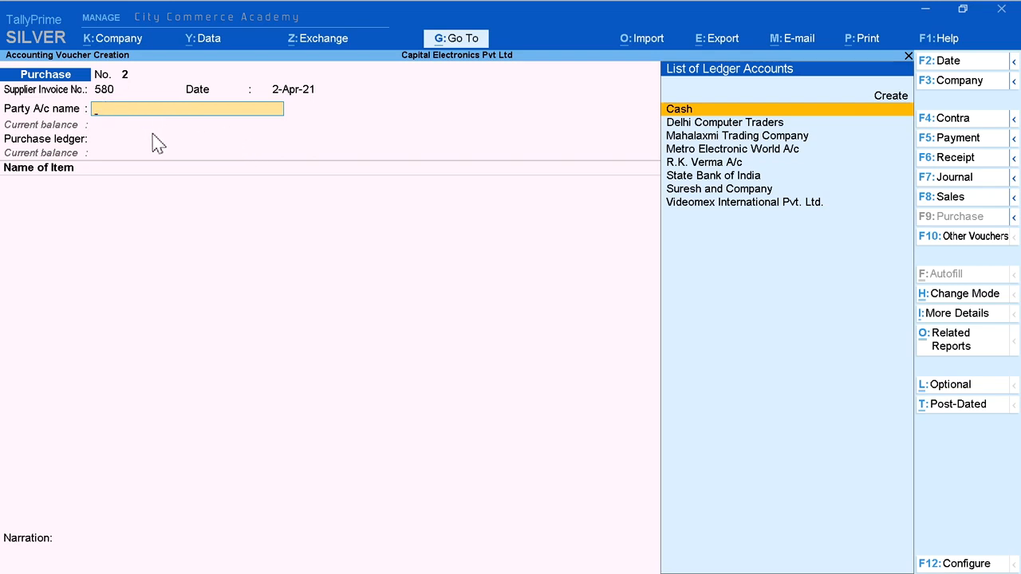
Step: Choose Videomex International Pvt. Ltd. as the party account and back out of the receipt details without filling them in
key("Down")
key("Down")
key("Down")
key("Down")
key("Down")
key("Down")
key("Down")
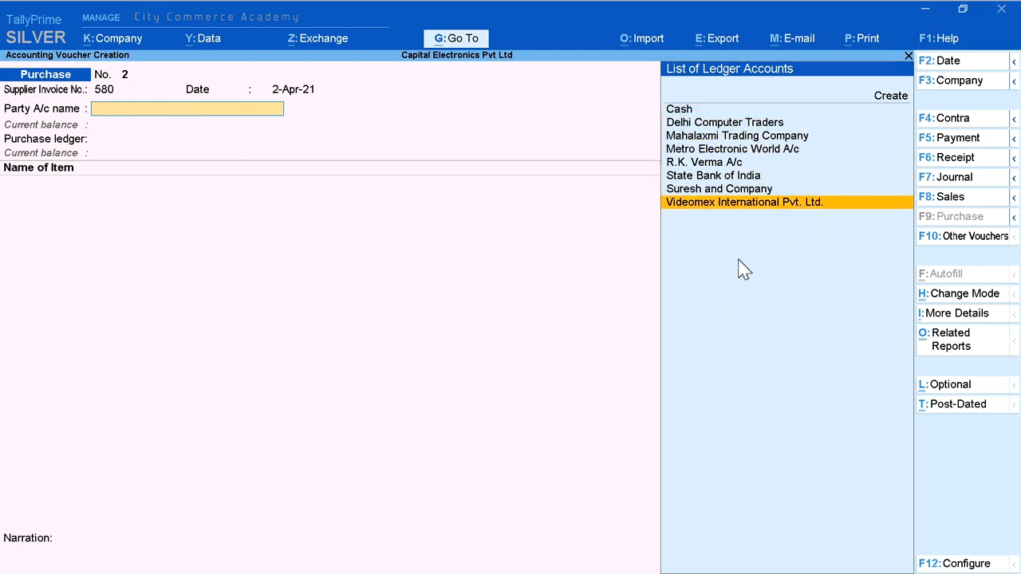
key("Return")
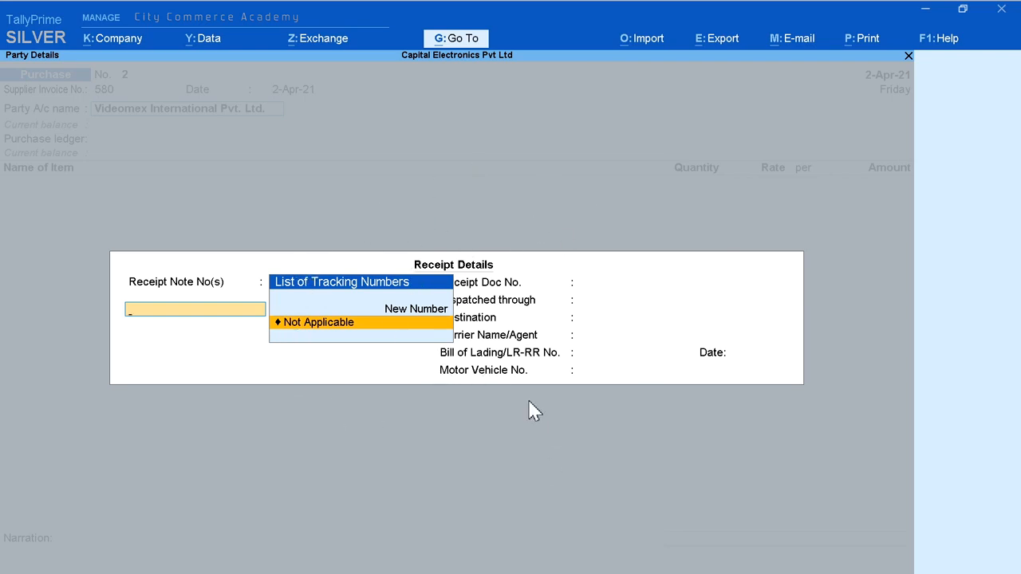
key("Escape")
key("y")
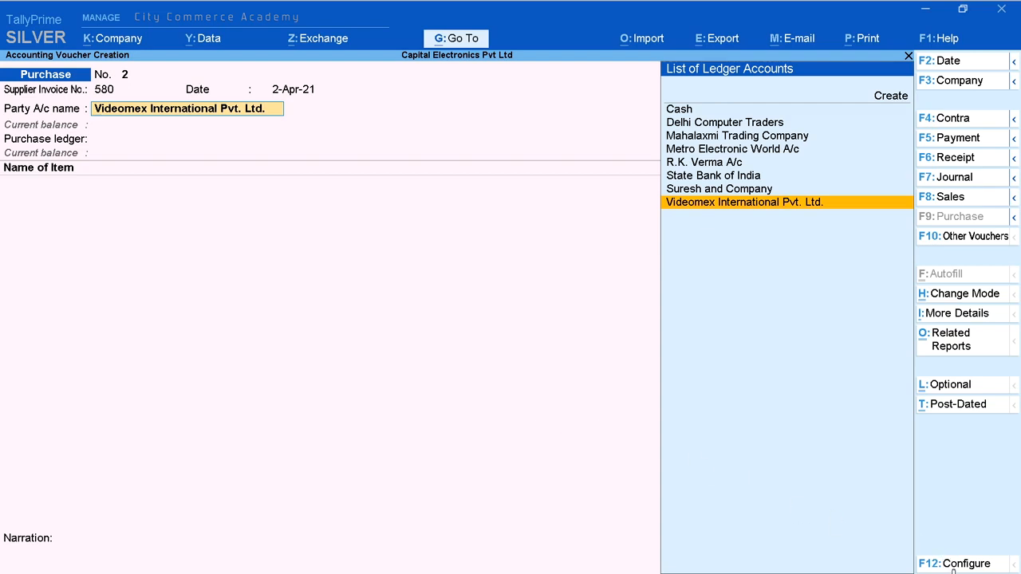
Step: Configure the purchase voucher with Provide Supplier details and Provide Receipt, Order, and Import details both set to No
left_click(971, 566)
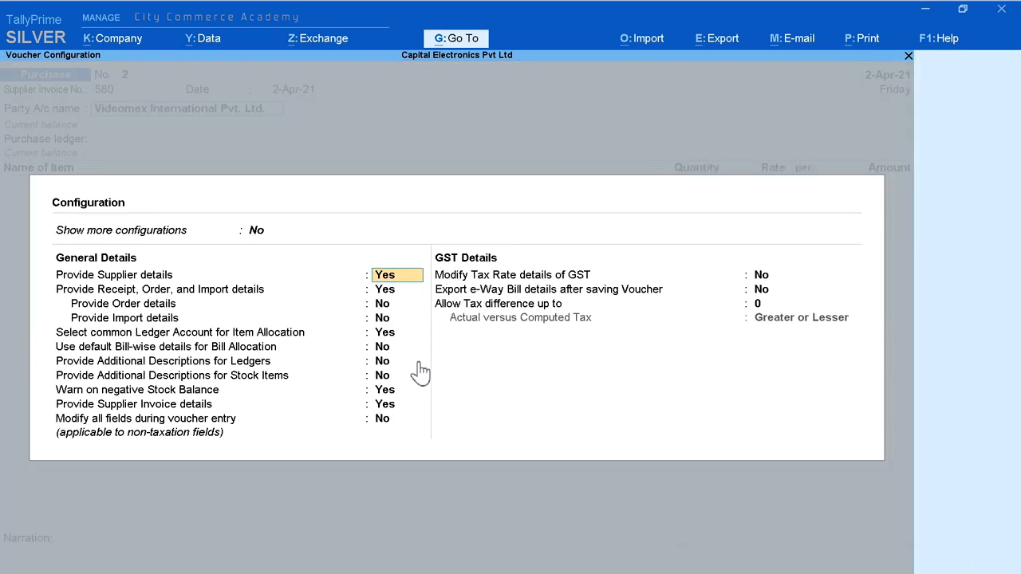
type("n")
key("Return")
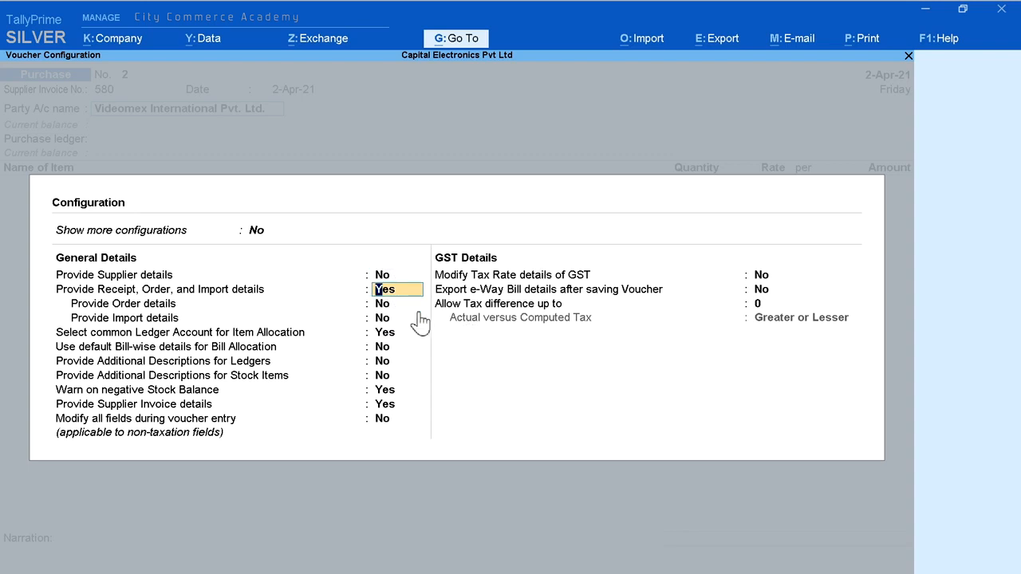
type("n")
key("Return")
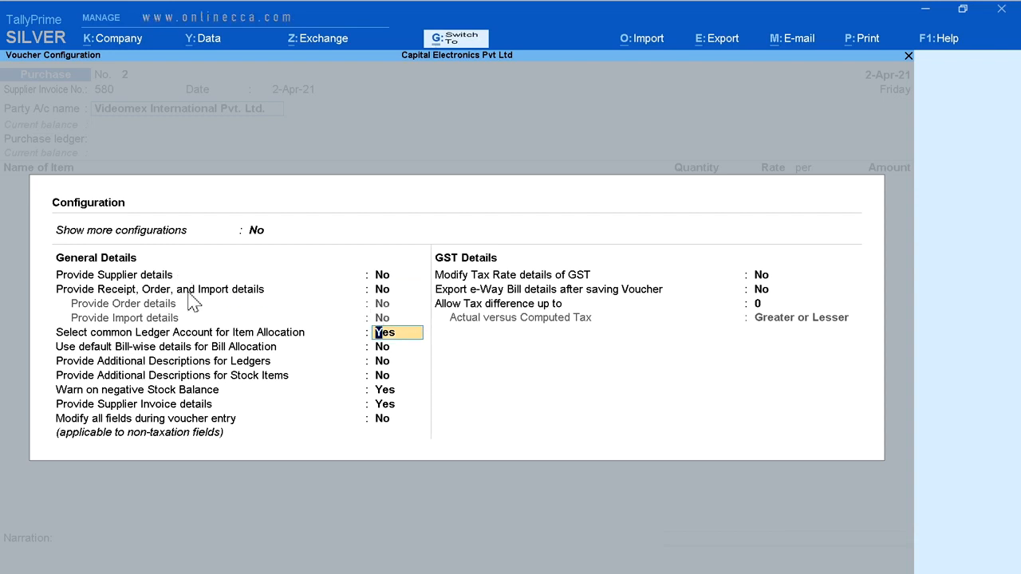
key("ctrl+a")
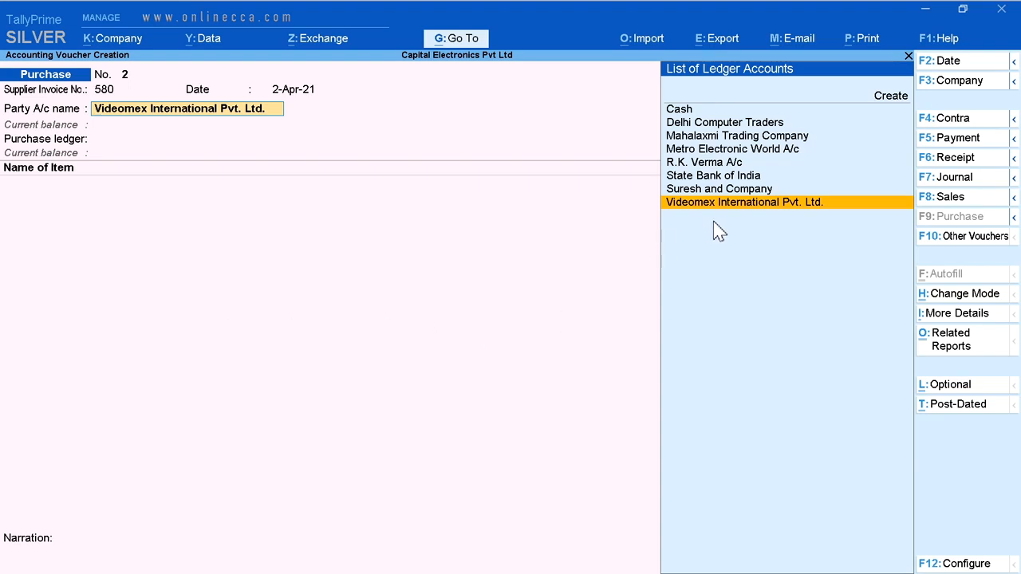
Step: Set the purchase ledger to Purchases A/c and add the item LED TV 24" Videocon with tracking number Not Applicable
key("Return")
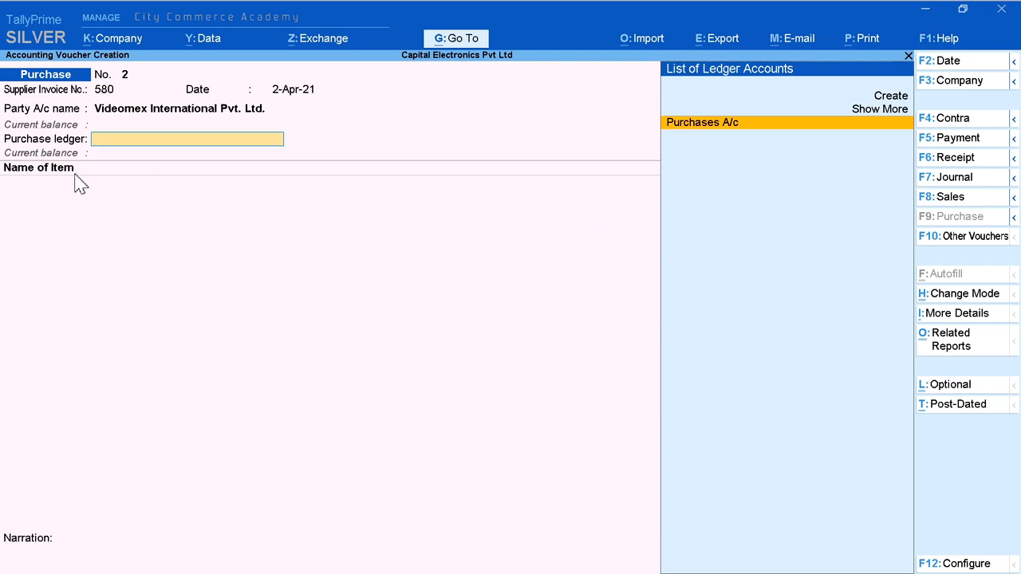
key("Return")
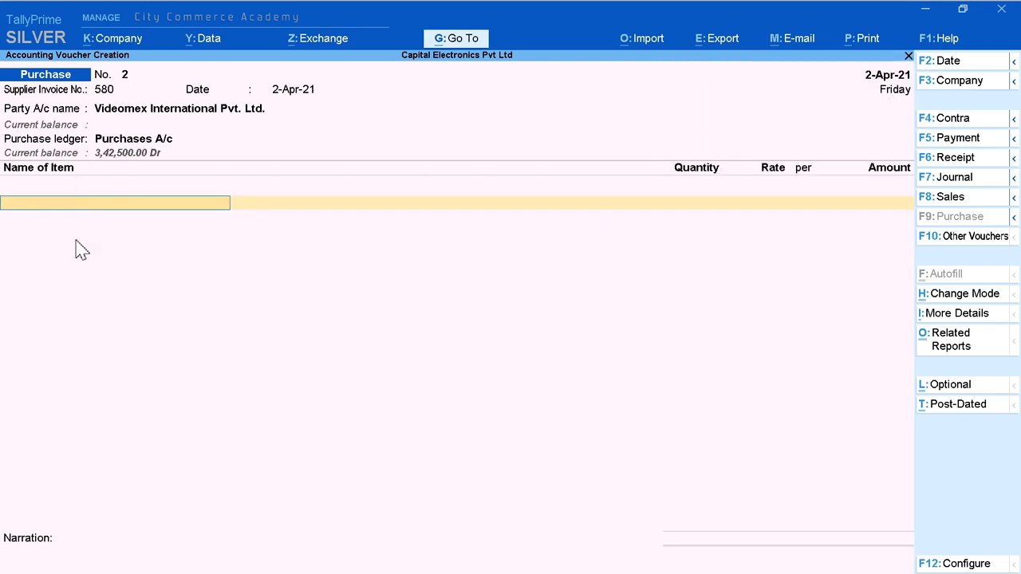
key("space")
key("Up")
key("Down")
key("Down")
key("Down")
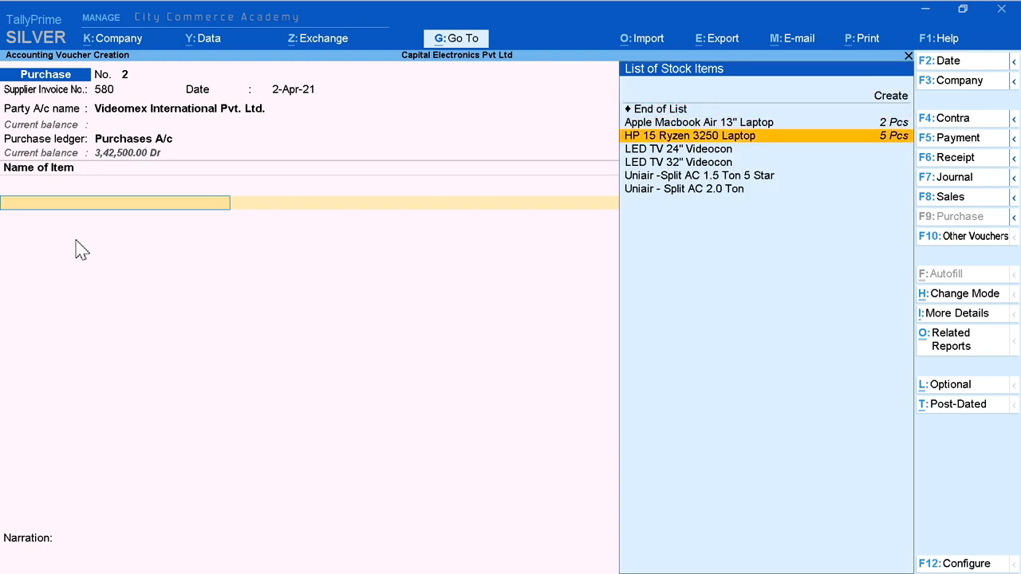
key("Down")
key("Return")
key("Up")
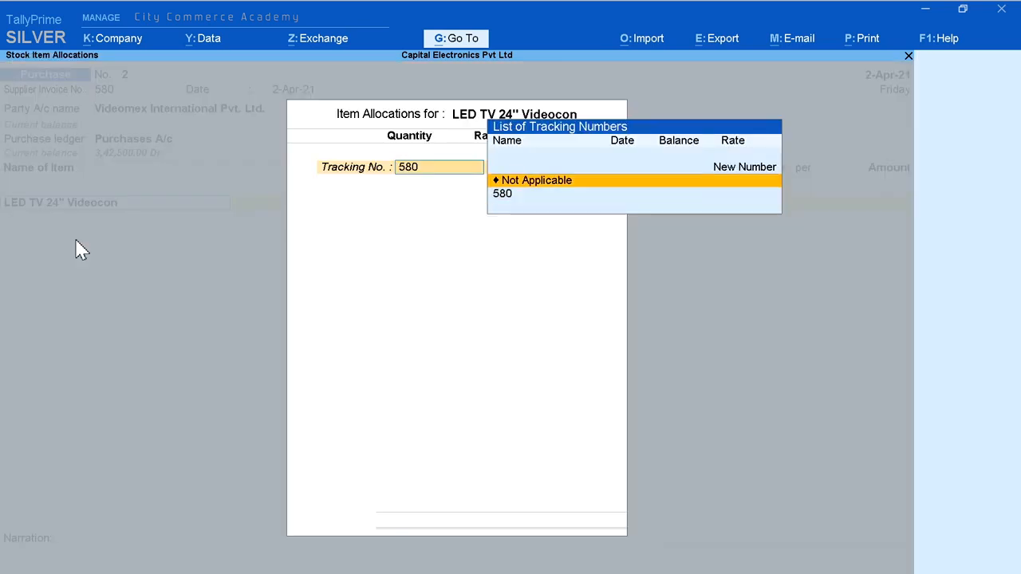
key("Return")
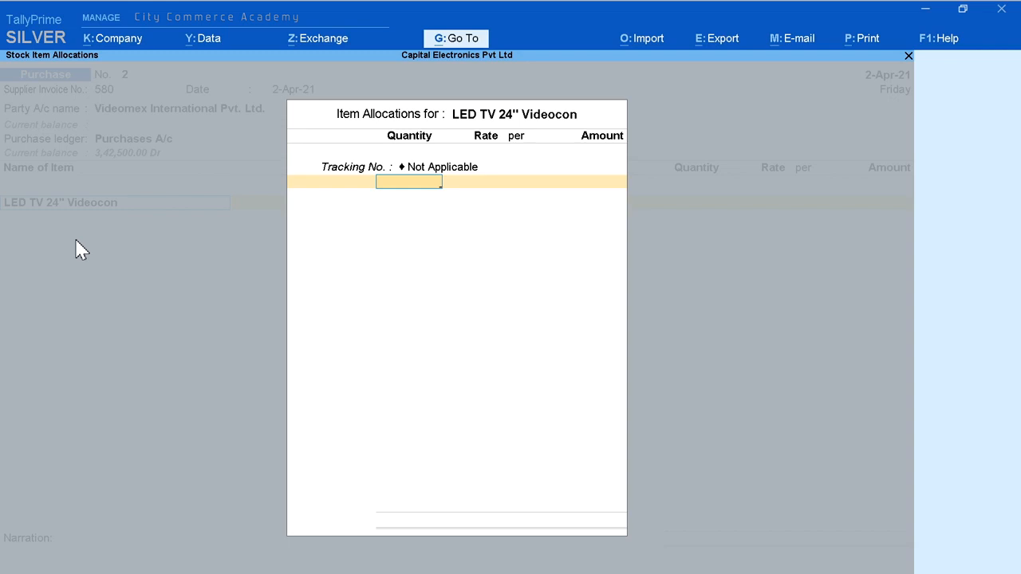
Step: Enter 6 Pcs for an amount of 74,400 for the LED TV 24" Videocon and end its allocation
type("6")
key("Return")
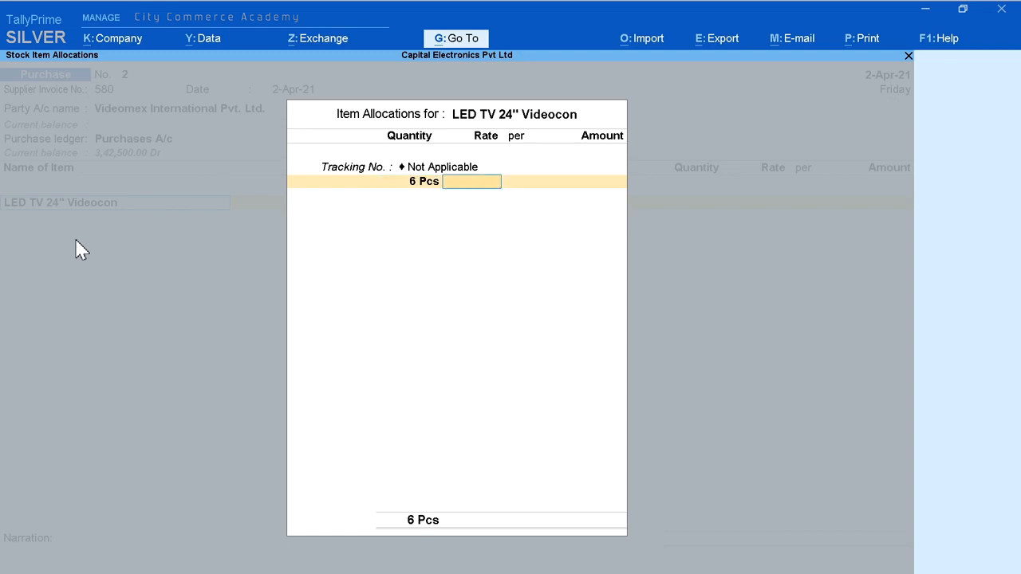
key("Return")
key("Return")
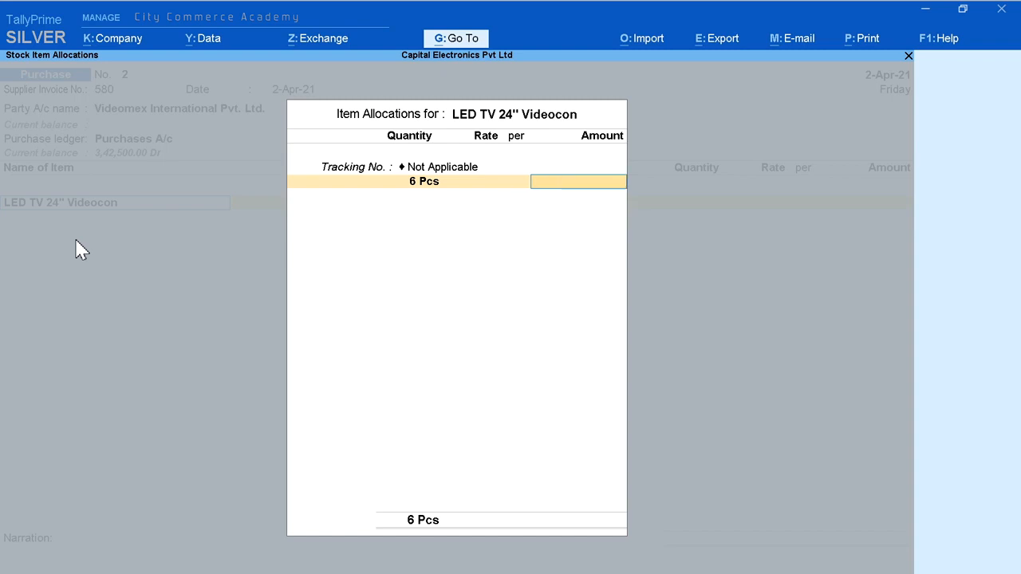
type("74,400")
key("Return")
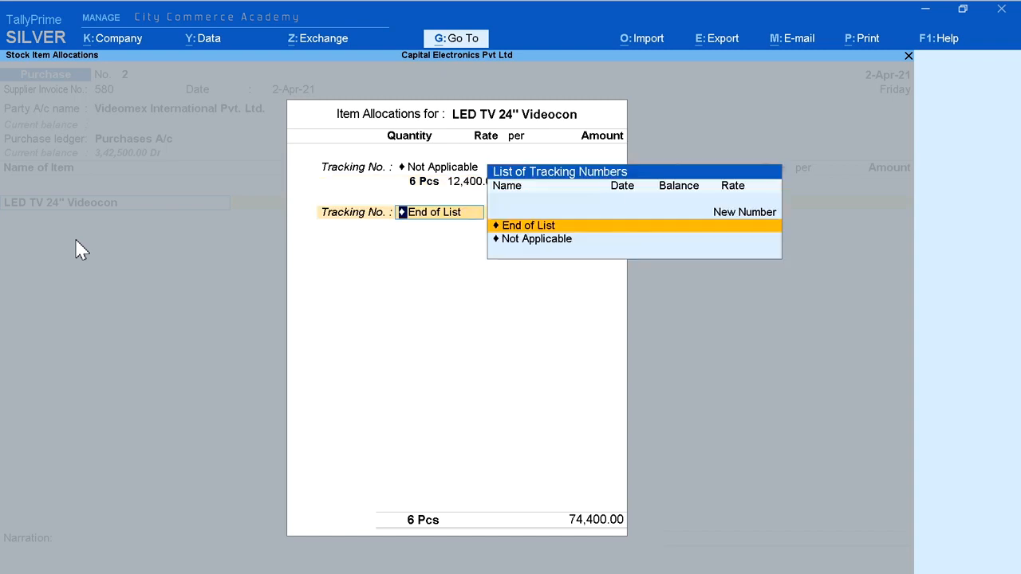
key("Return")
Step: Add the item LED TV 32" Videocon with tracking number Not Applicable
key("Return")
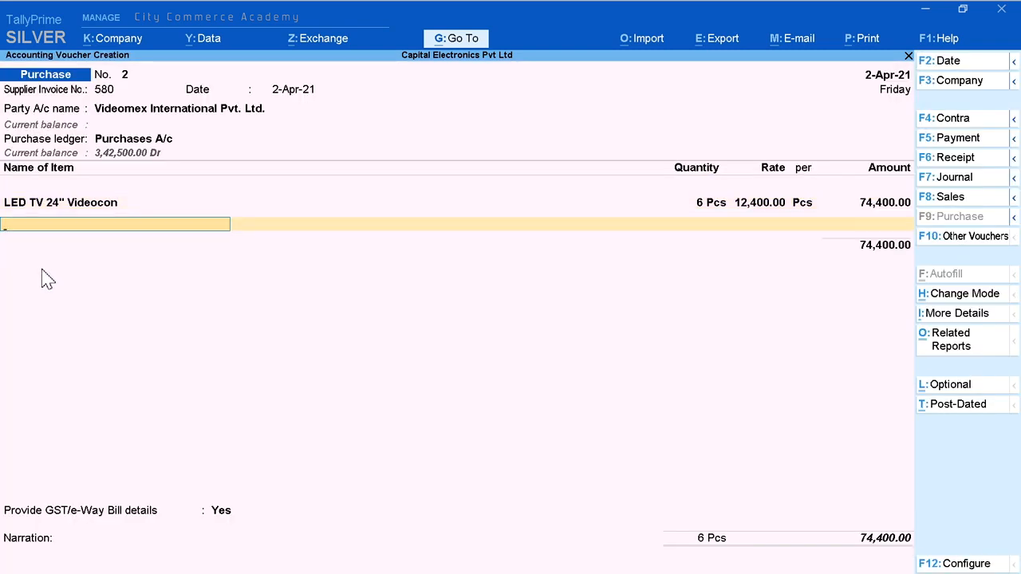
key("Down")
key("Down")
key("Down")
key("Down")
key("Return")
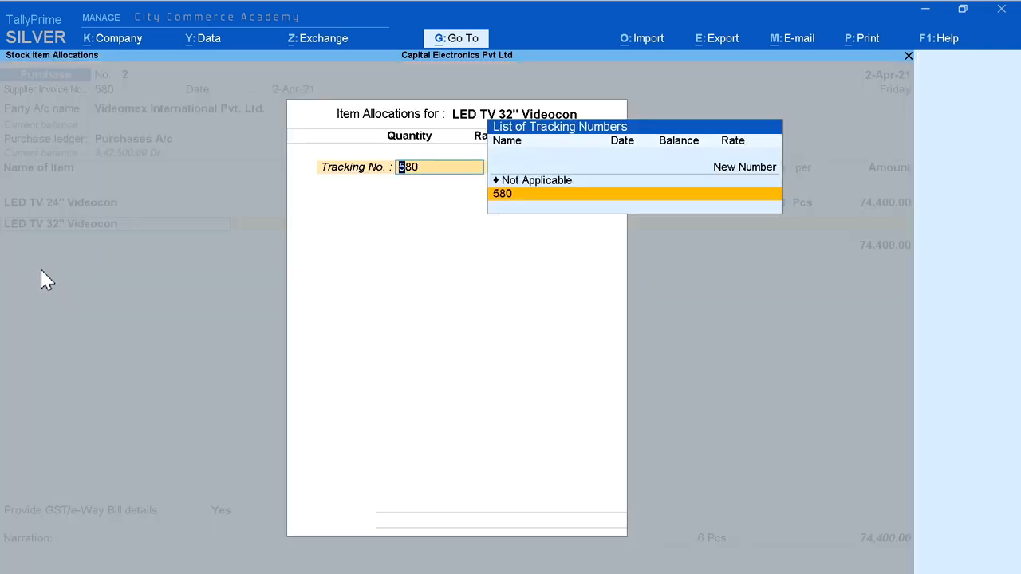
key("Up")
Step: Enter 4 Pcs for an amount of 53,600 for the LED TV 32" Videocon and end the item list
key("Return")
type("4")
key("Return")
key("Return")
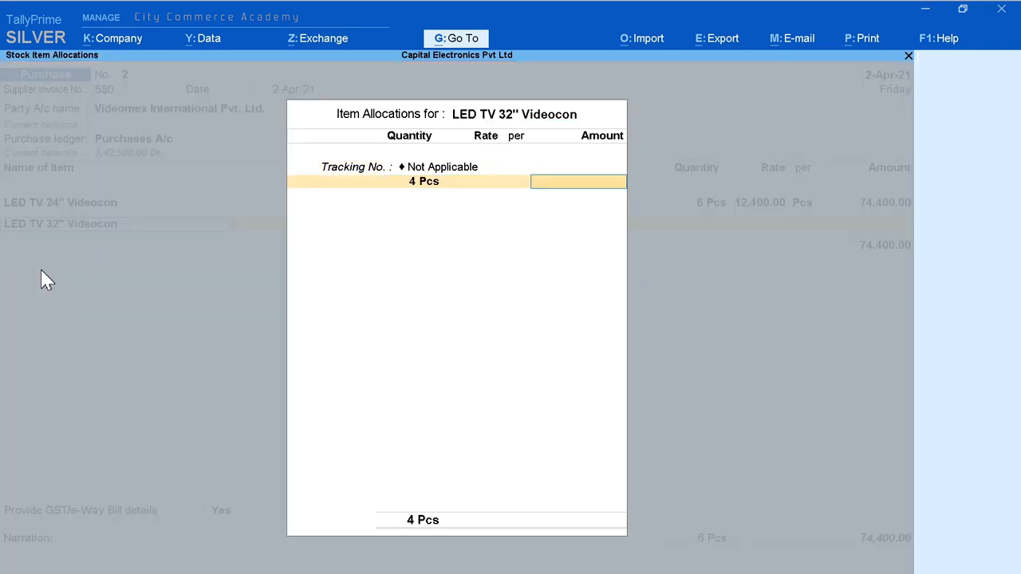
type("53,600")
key("Return")
key("Return")
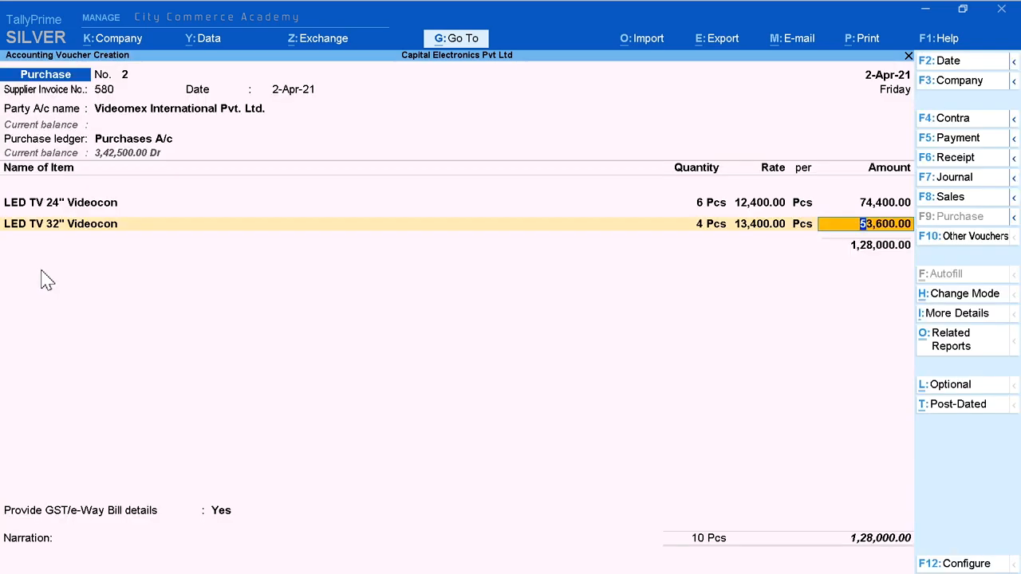
key("Return")
key("Return")
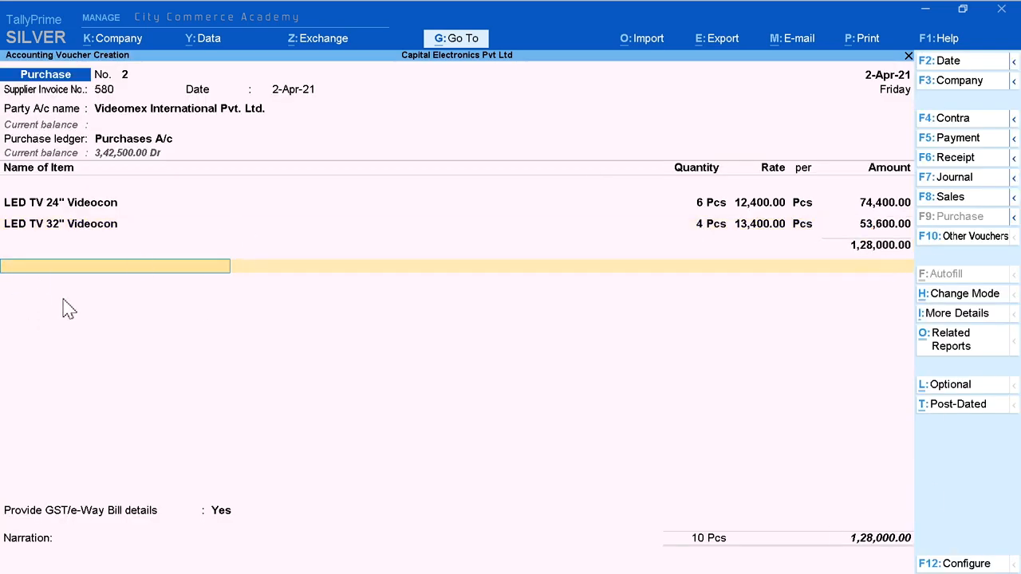
Step: Add the IGST A/c tax ledger below the items with its calculated amount and end the ledger list
type("I")
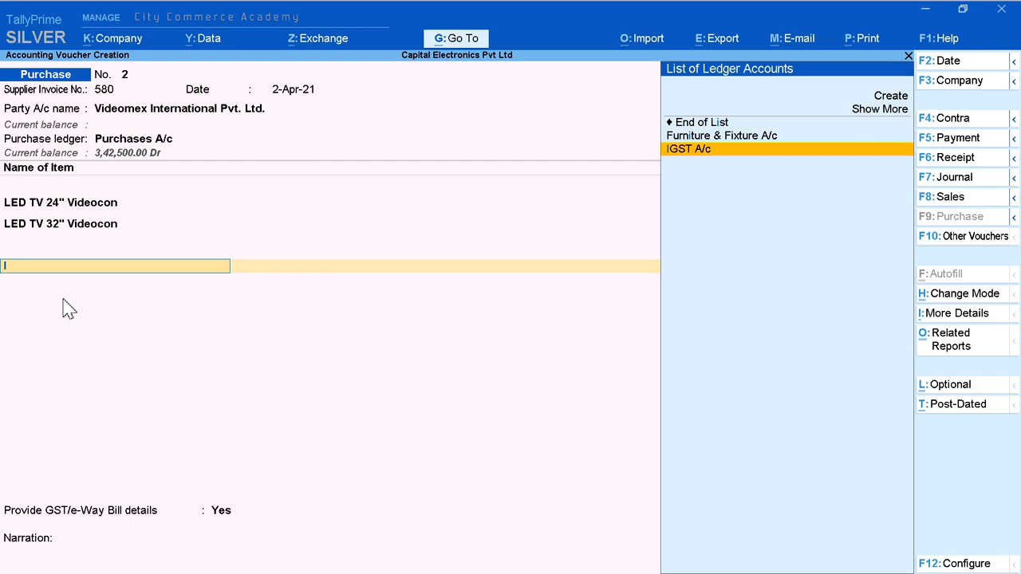
key("Return")
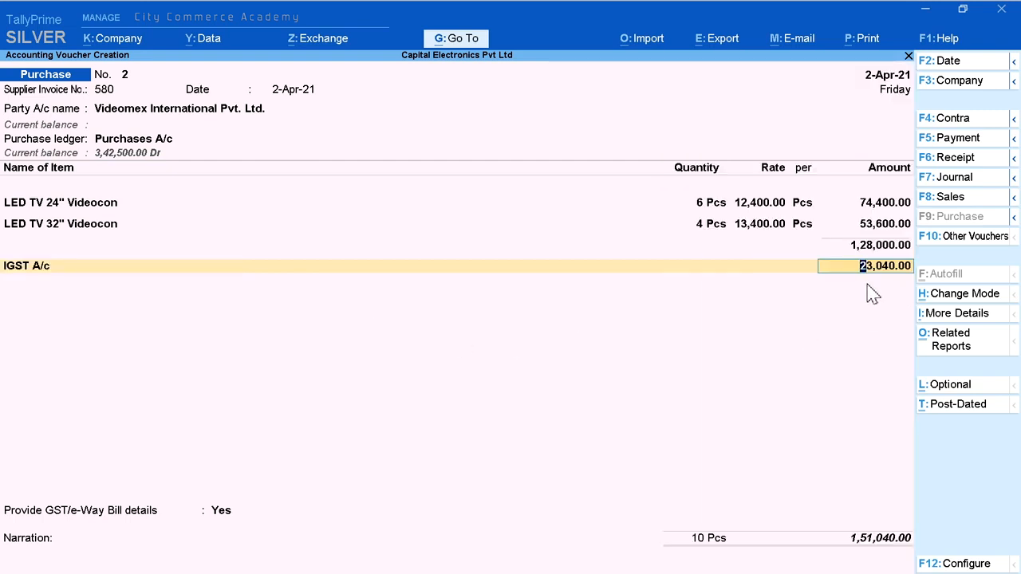
key("Return")
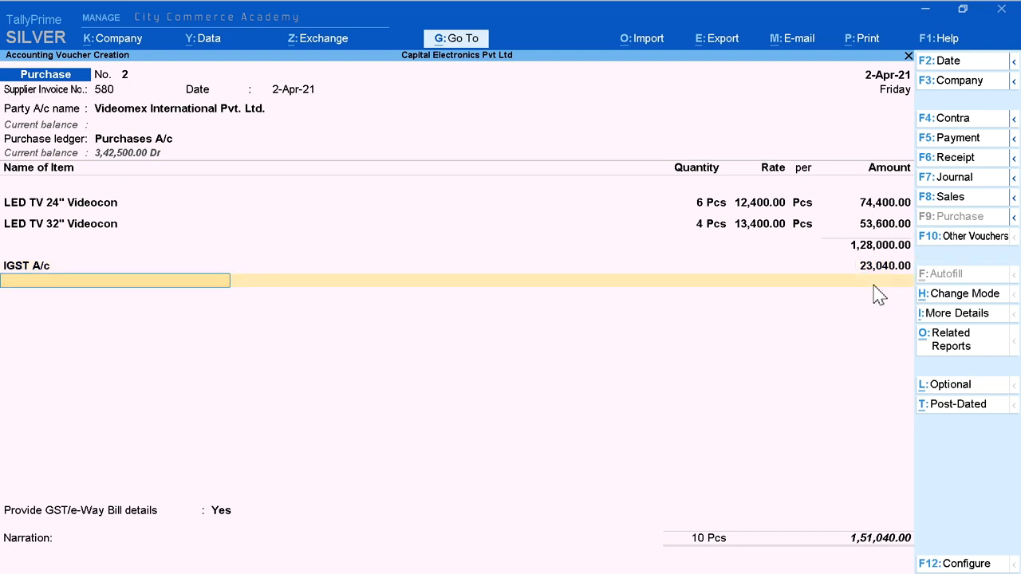
key("Return")
Step: Set GST/e-Way Bill details to No, enter the narration "Invoice No. 580" and save the purchase voucher
key("n")
key("ctrl")
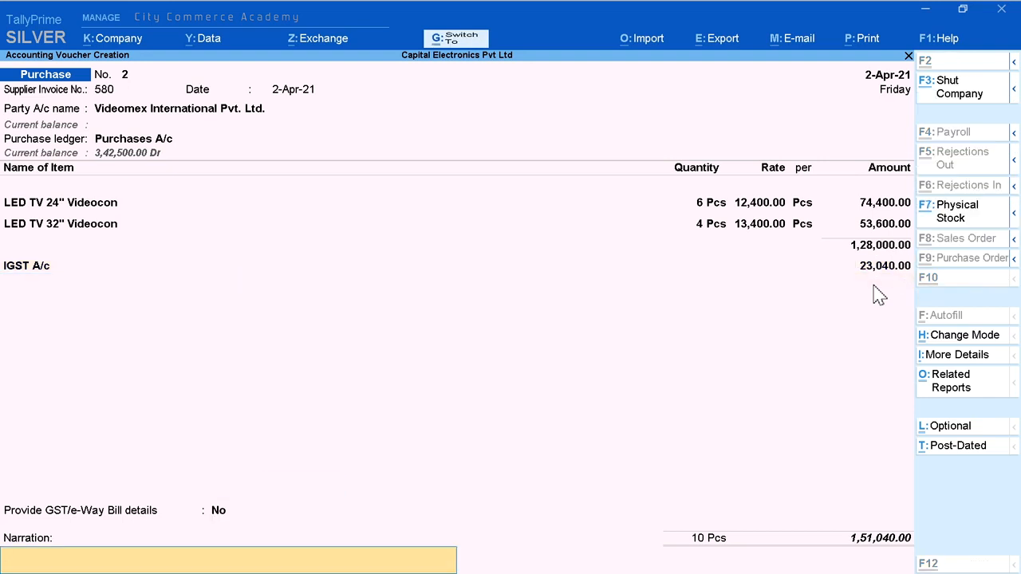
key("ctrl+alt+v")
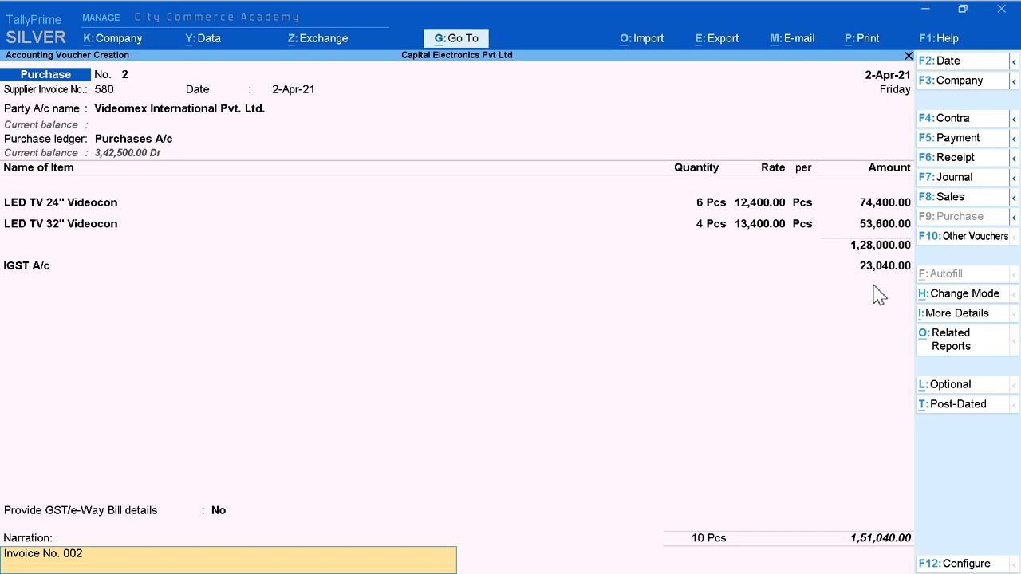
key("Return")
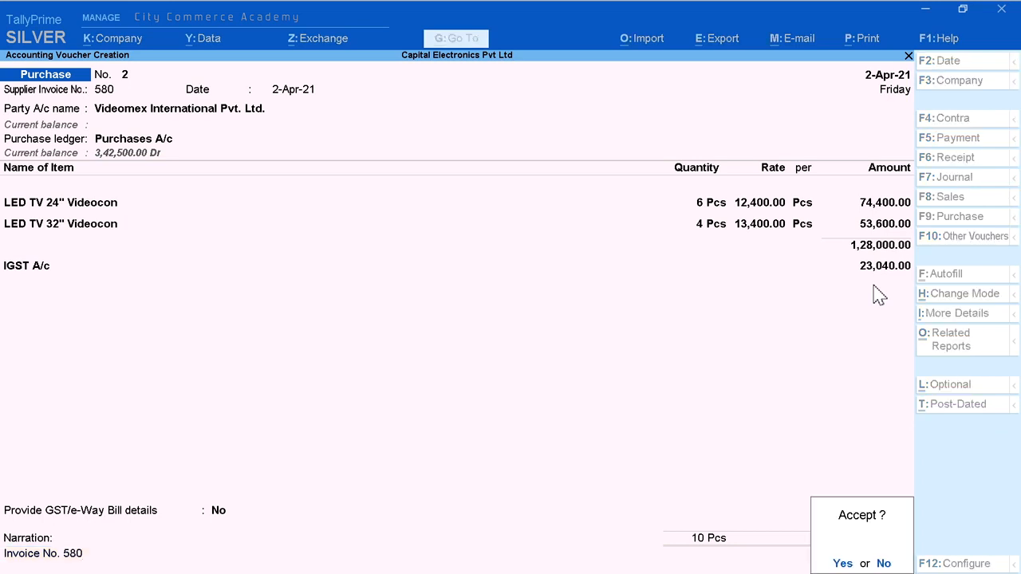
key("y")
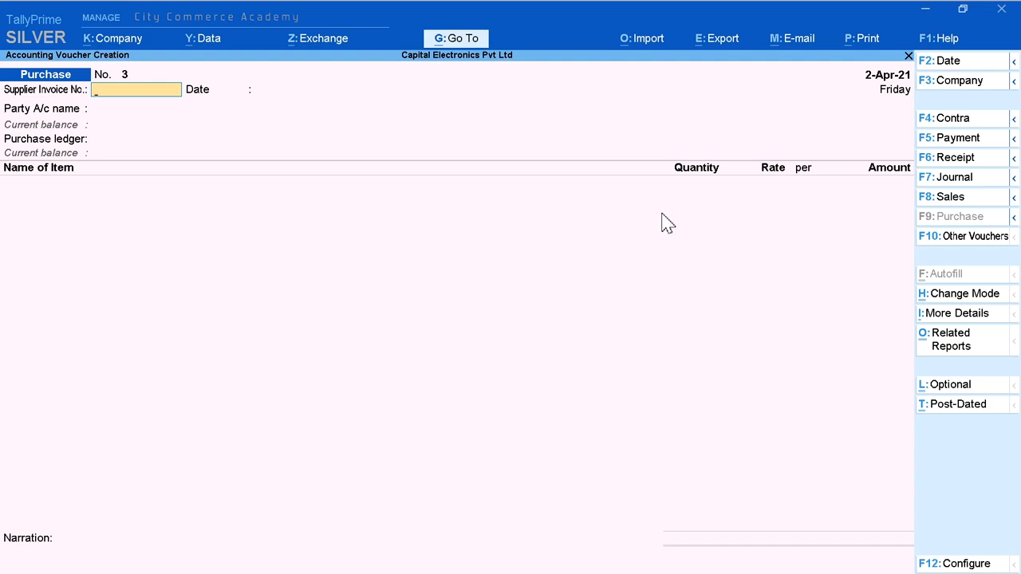
Step: Leave the purchase voucher entry and list the voucher types for alteration
key("Escape")
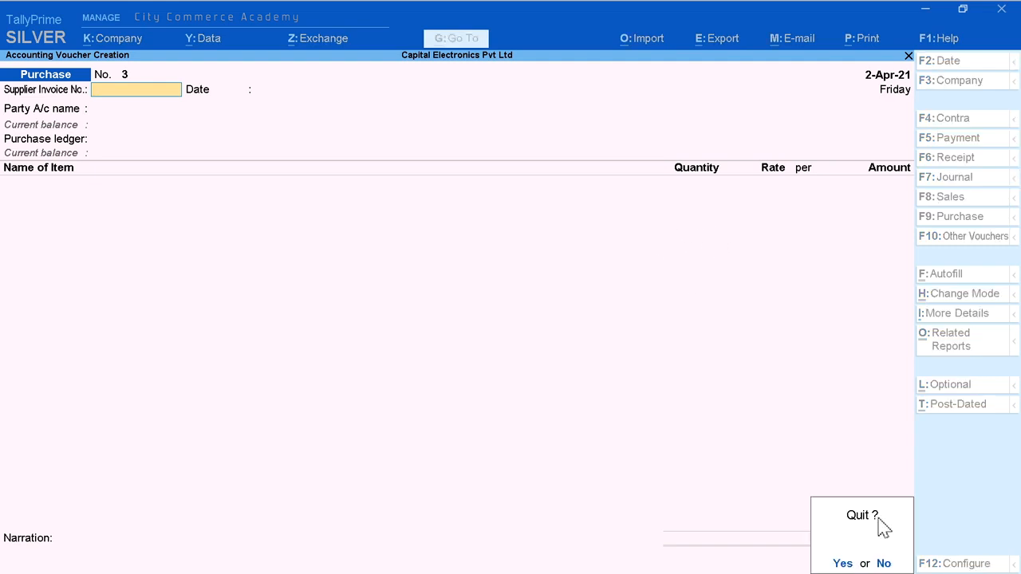
left_click(836, 561)
key("Up")
key("Up")
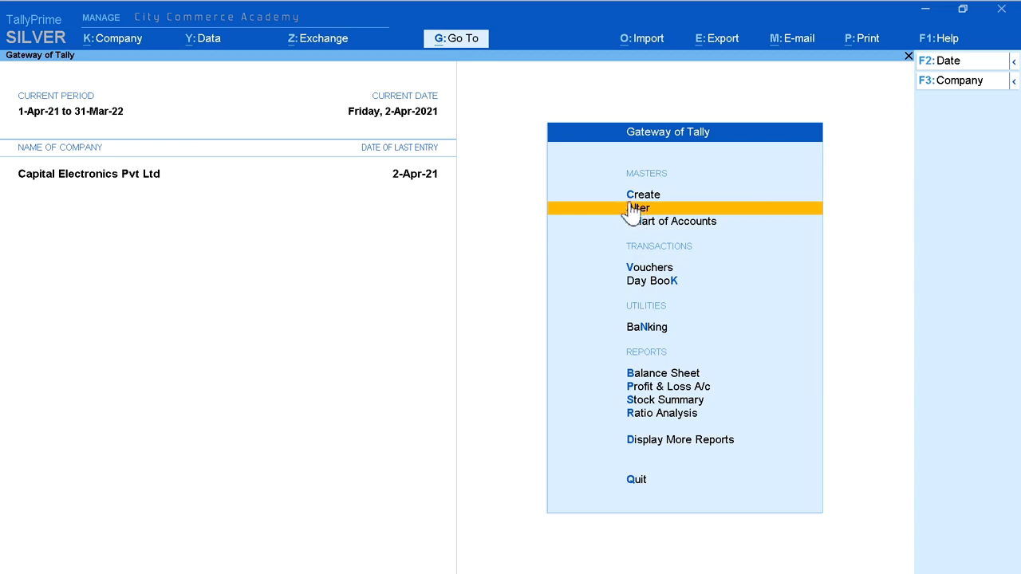
left_click(709, 208)
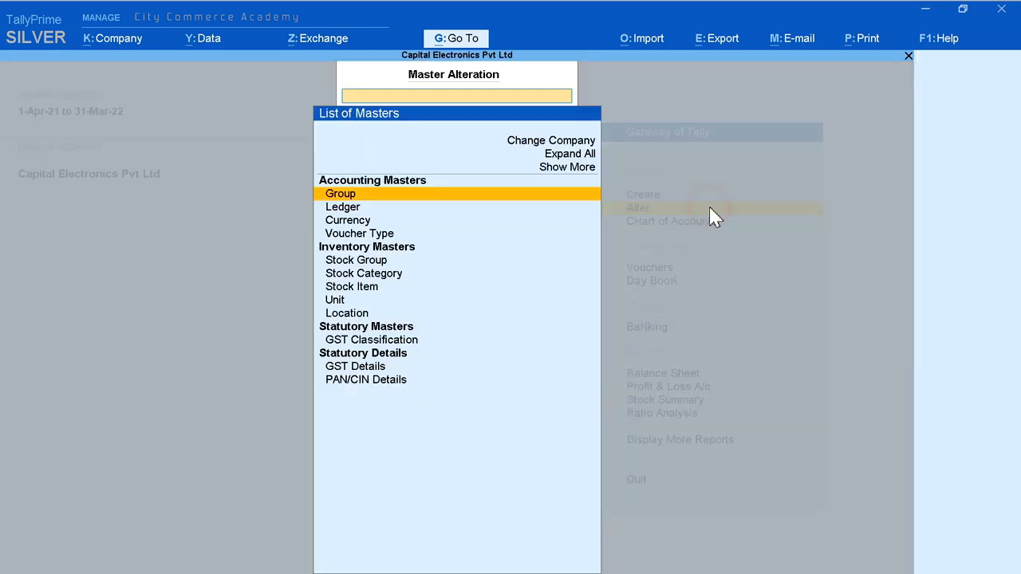
left_click(429, 233)
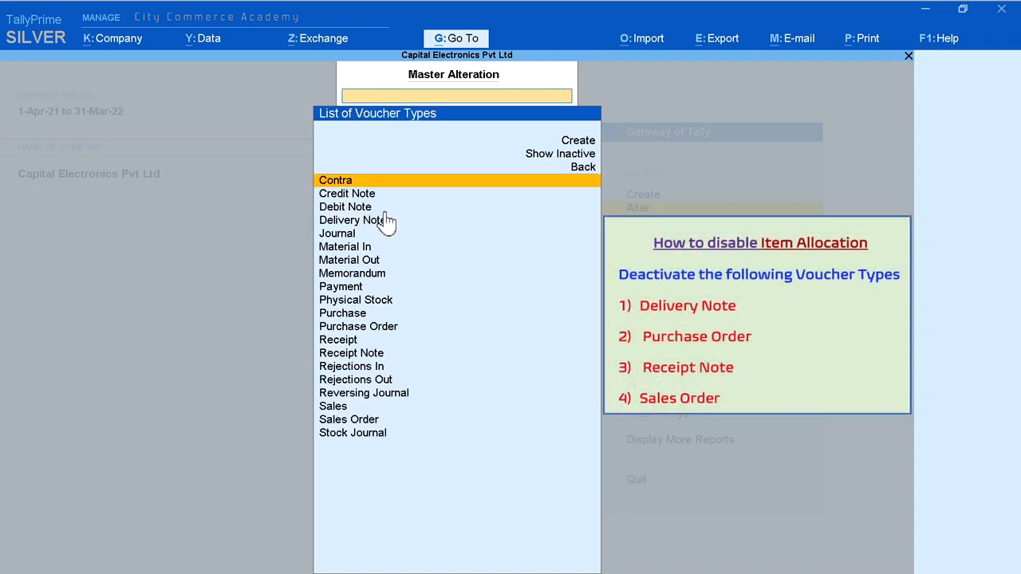
Step: Set Activate this Voucher Type to No for the Delivery Note voucher type and save it
key("Down")
key("Down")
key("Down")
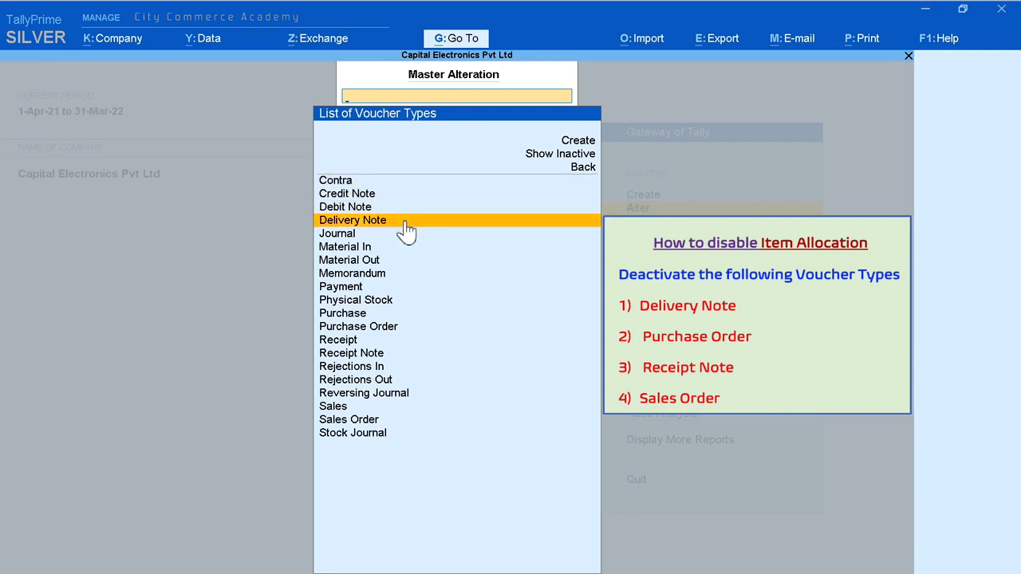
left_click(407, 229)
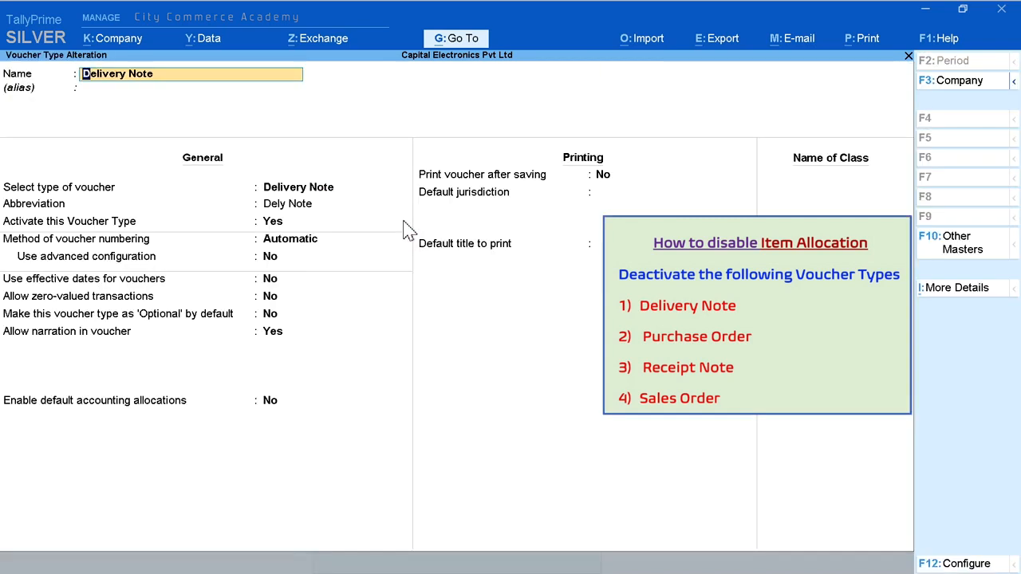
key("Return")
key("Return")
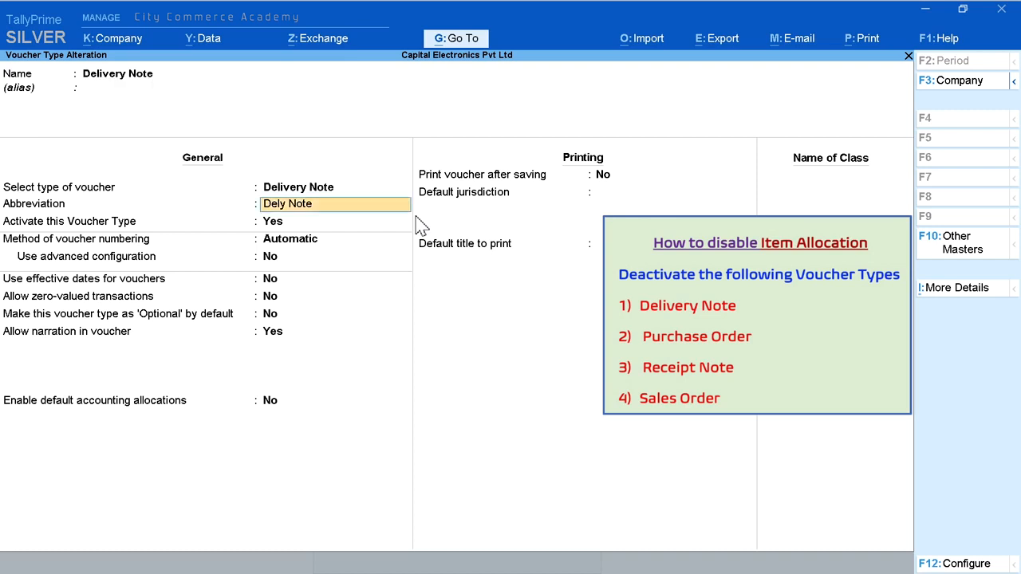
key("Return")
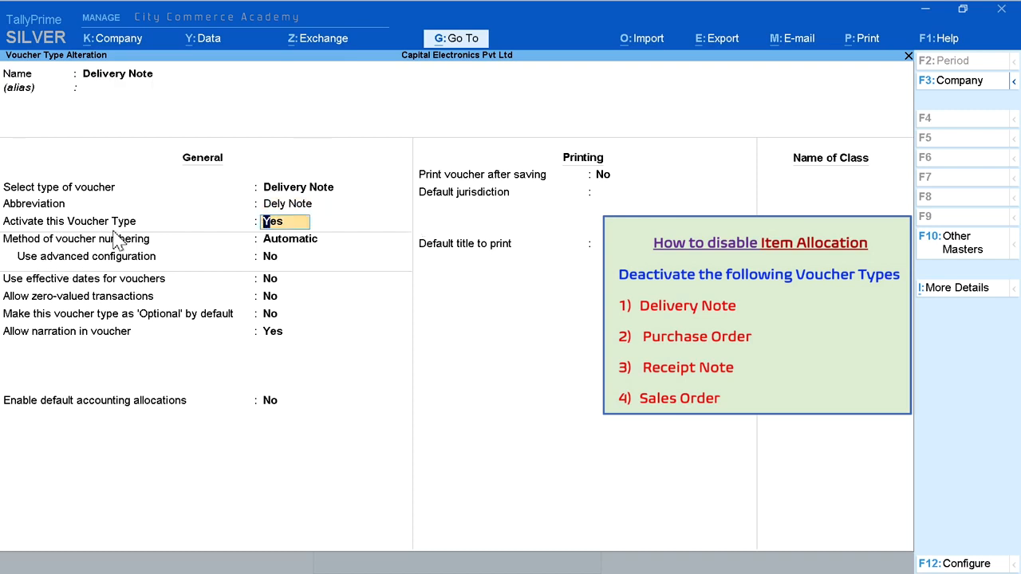
type("n")
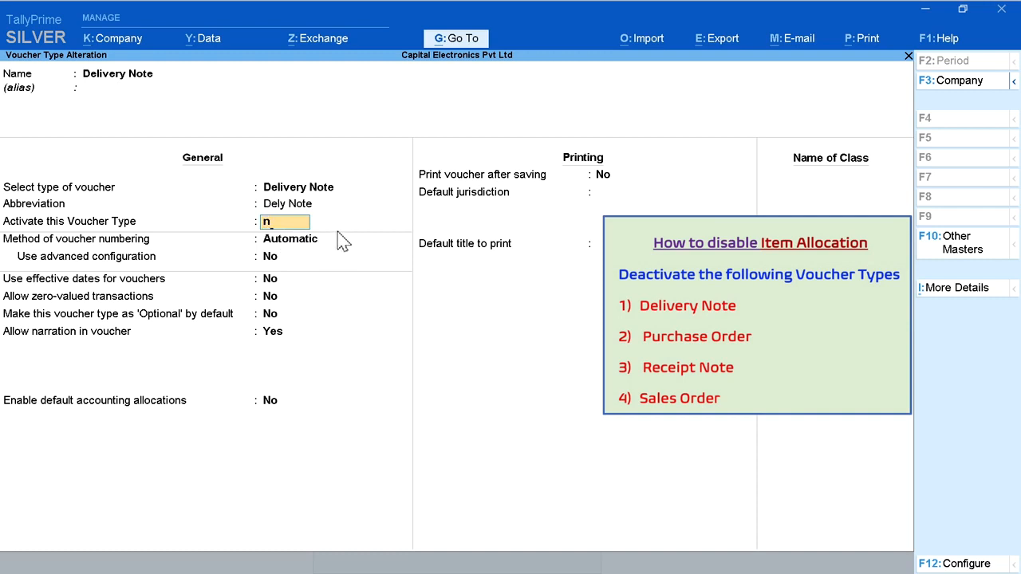
key("Return")
key("Return")
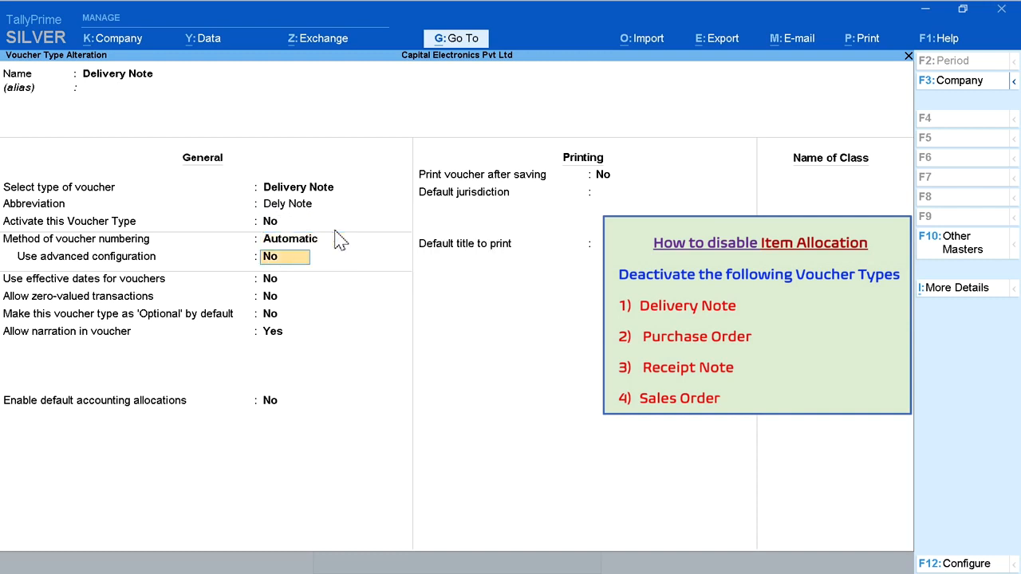
key("ctrl+a")
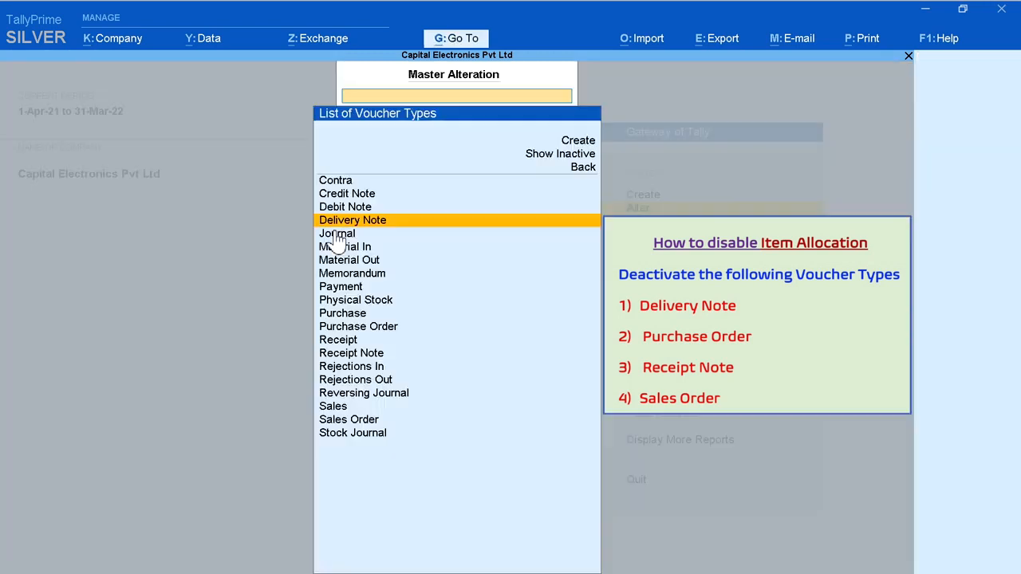
Step: Check the activation setting of the Purchase Order voucher type and leave it without saving
key("Down")
key("Down")
key("Down")
key("Down")
key("Down")
key("Down")
key("Down")
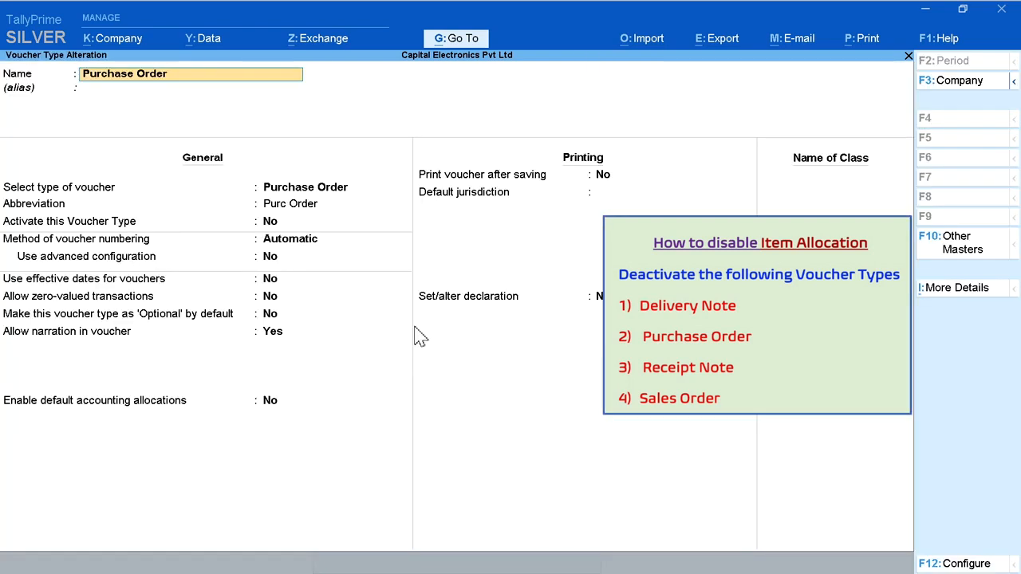
key("Return")
key("Return")
key("Return")
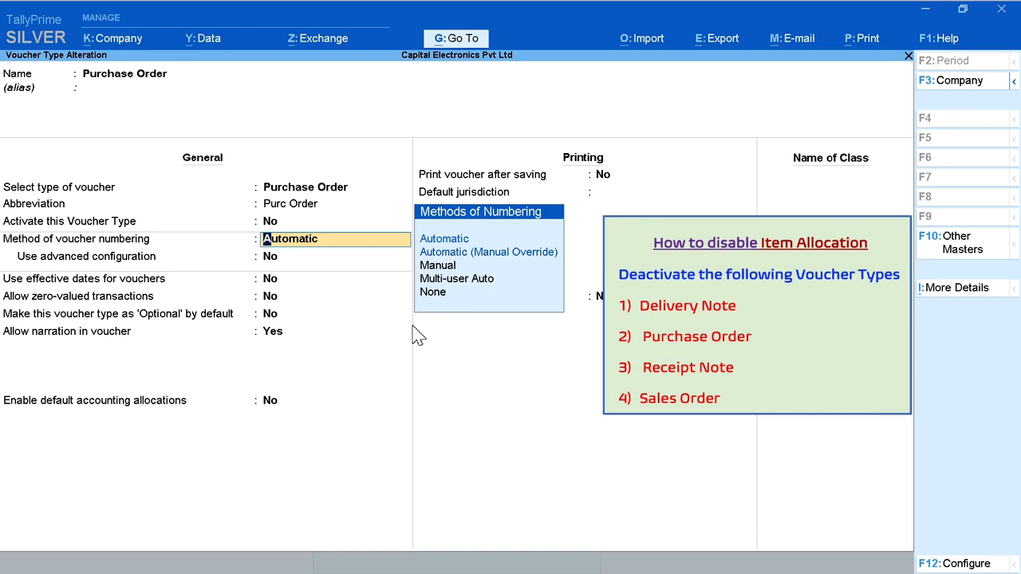
key("BackSpace")
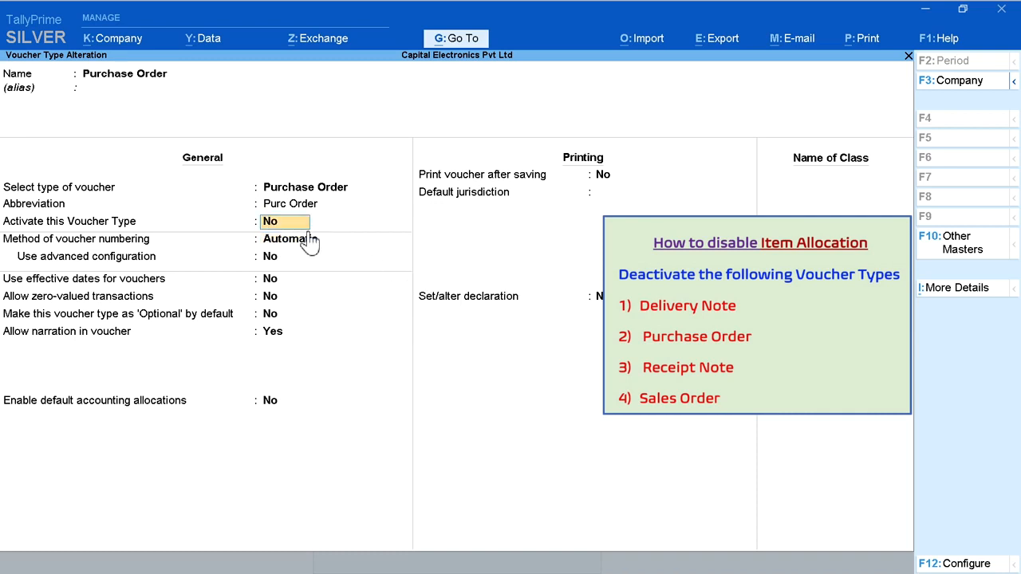
key("Escape")
key("y")
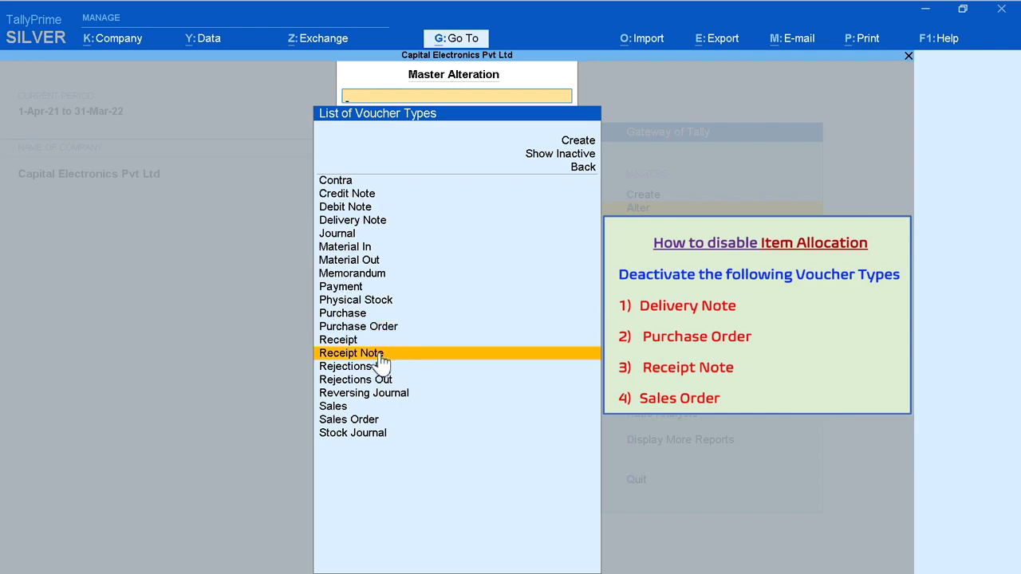
Step: Set Activate this Voucher Type to No for the Receipt Note voucher type and save it
left_click(415, 361)
key("Return")
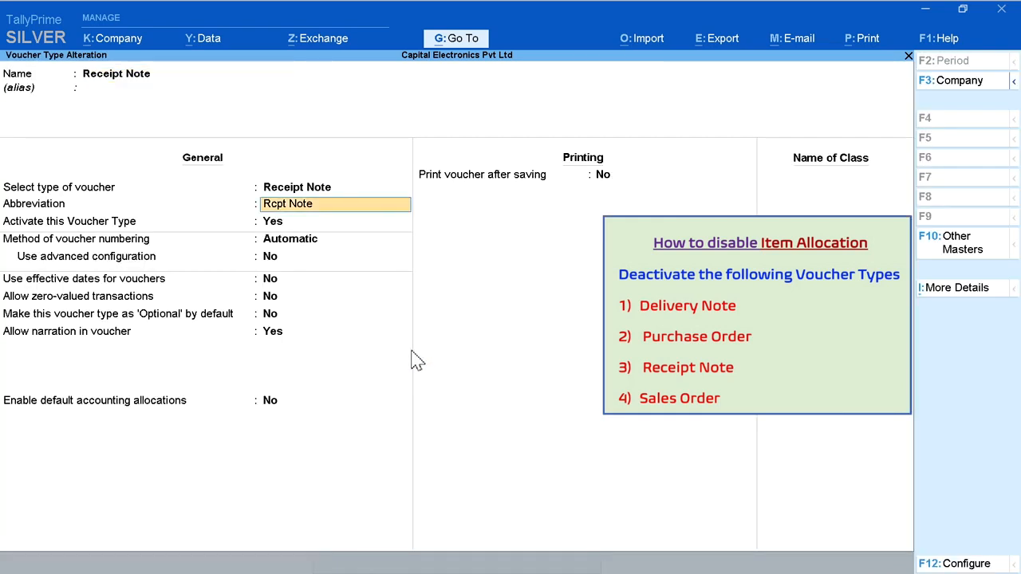
key("Return")
type("n")
key("Return")
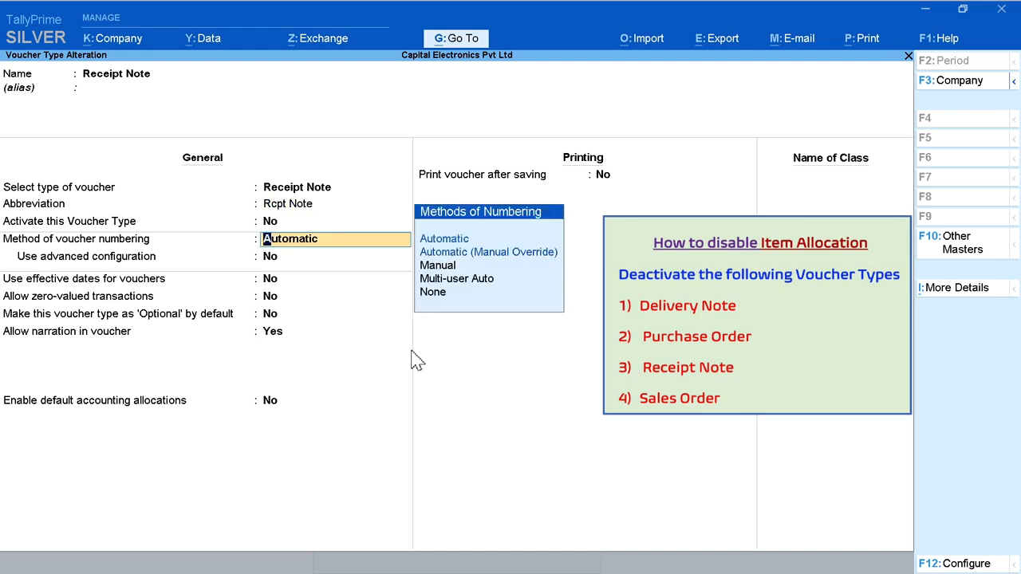
key("ctrl+a")
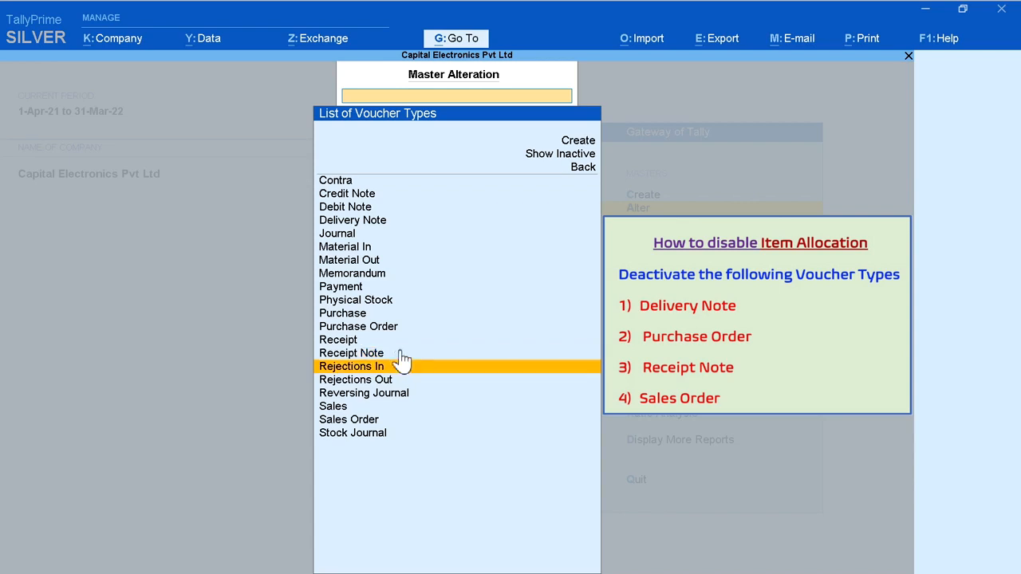
Step: Accept the Sales Order voucher type with Activate this Voucher Type set to No
left_click(410, 421)
key("Return")
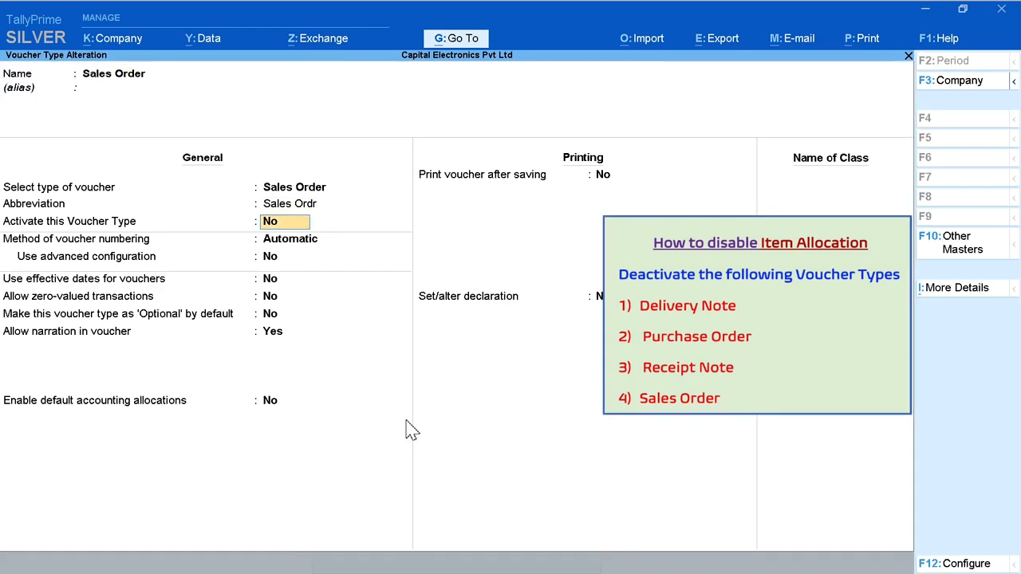
key("Return")
key("Return")
key("Return")
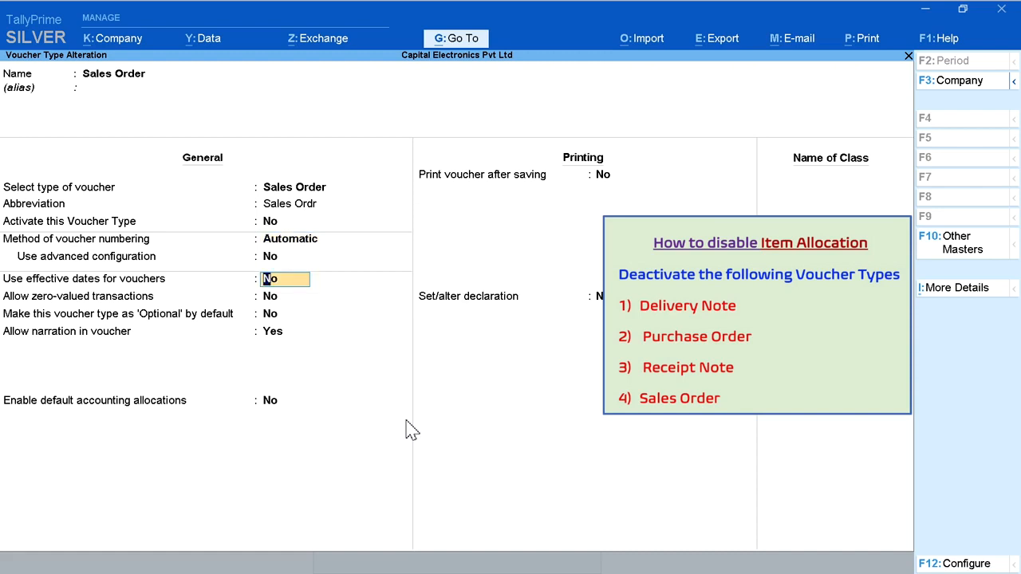
key("ctrl+a")
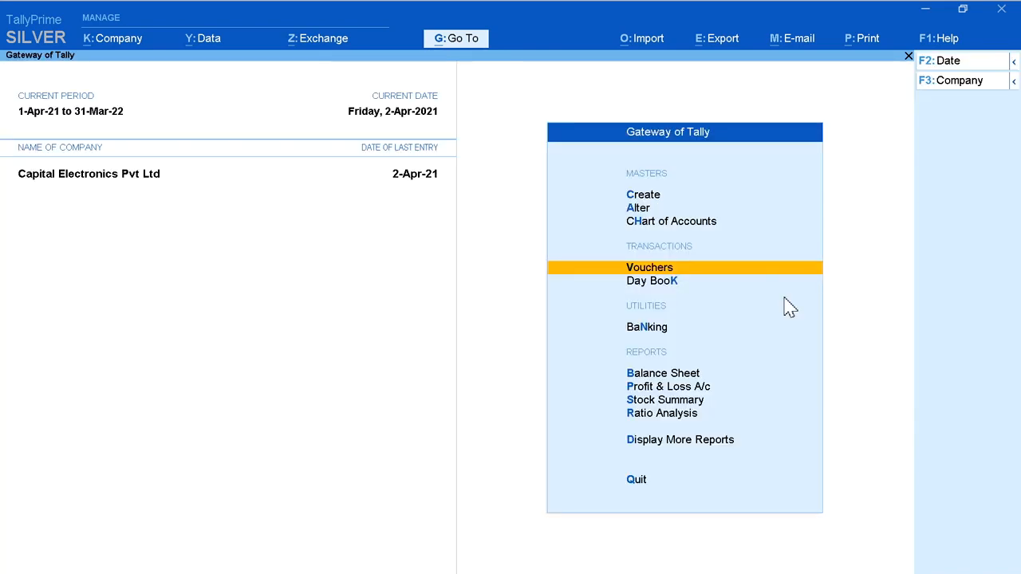
Step: Start a new purchase voucher dated 3-Apr-21 with supplier invoice number 2701 and the same invoice date
key("Return")
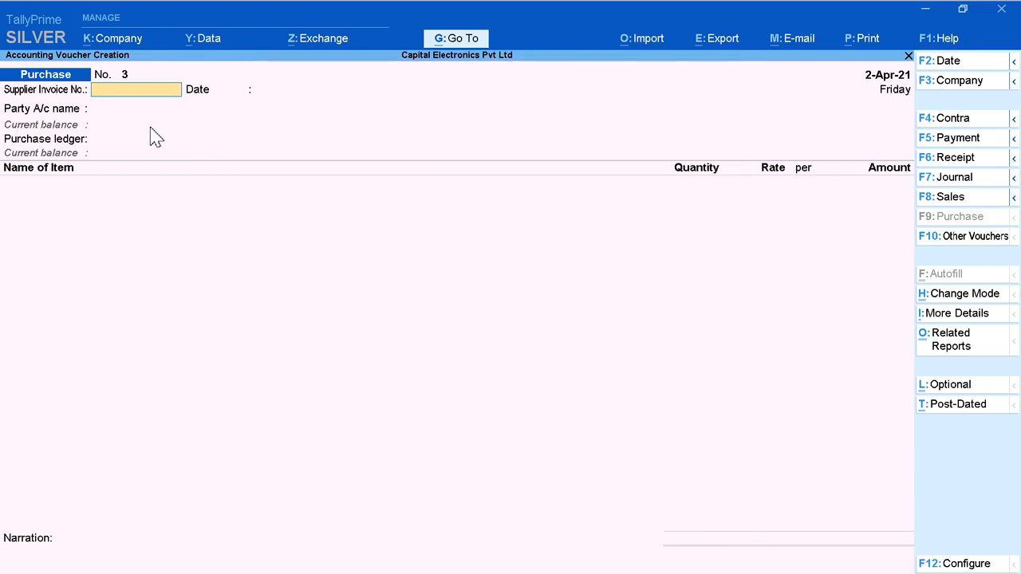
left_click(957, 64)
key("Return")
type("2701")
key("Return")
key("Return")
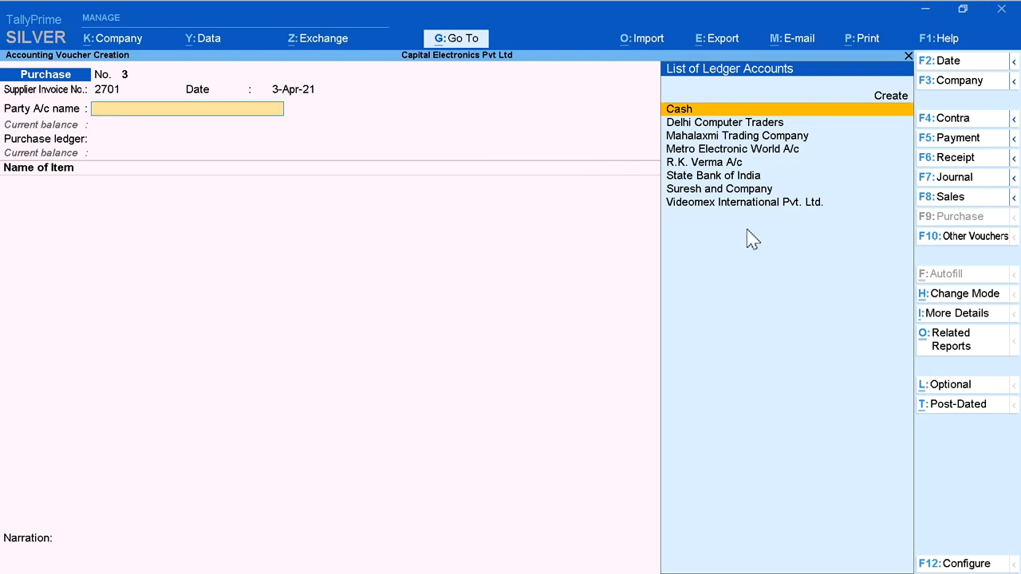
Step: Look through the party ledger accounts to check whether the supplier already has a ledger
key("Down")
key("Down")
key("Down")
key("Down")
key("Down")
key("Down")
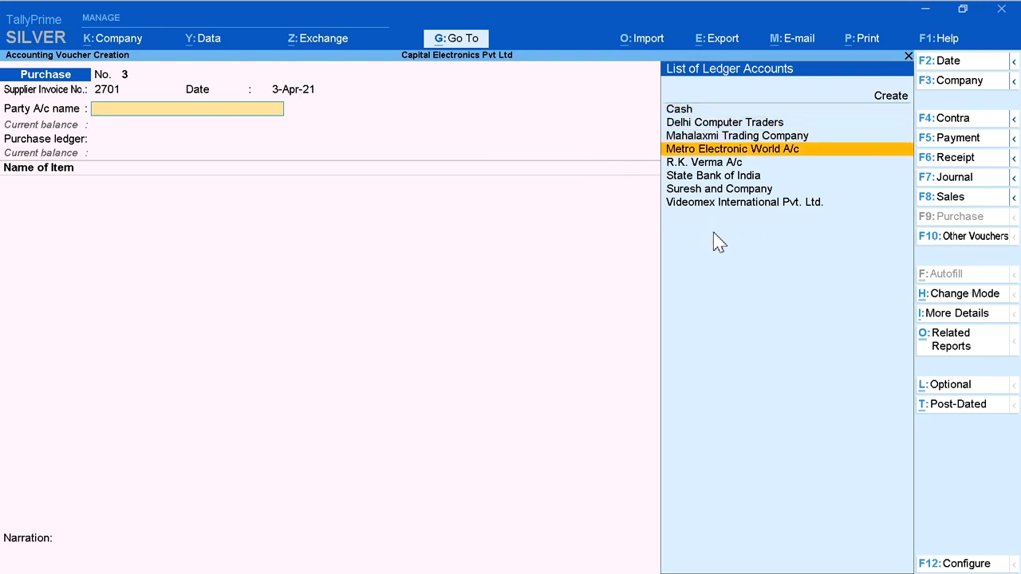
key("Down")
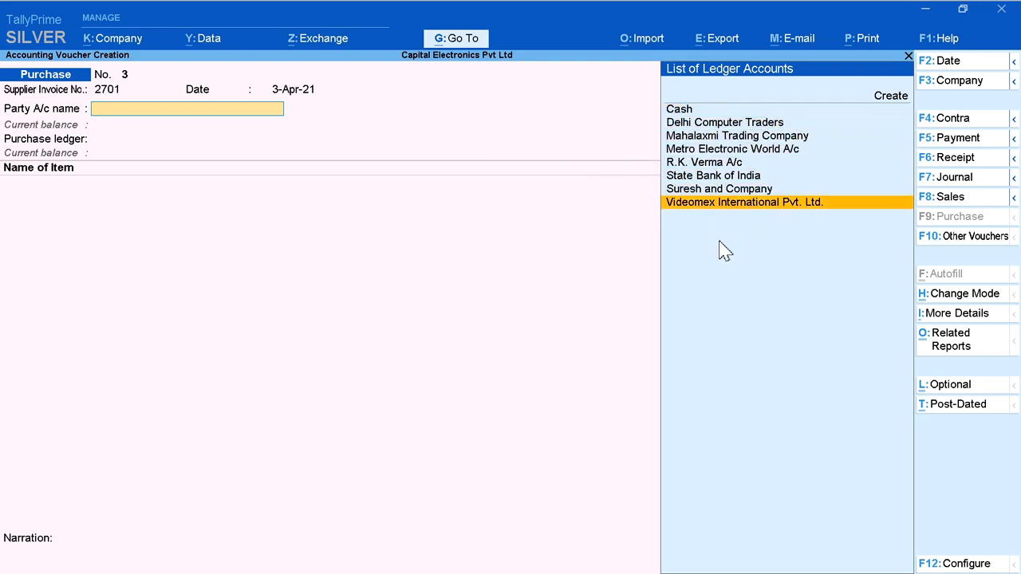
key("Up")
key("Up")
key("Up")
key("Up")
key("Up")
key("Up")
key("Up")
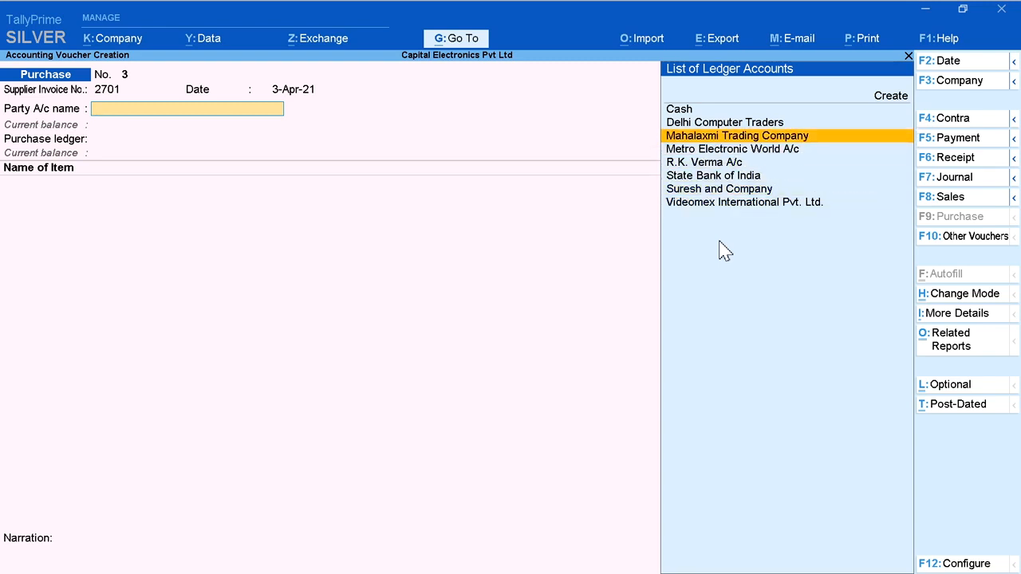
key("Up")
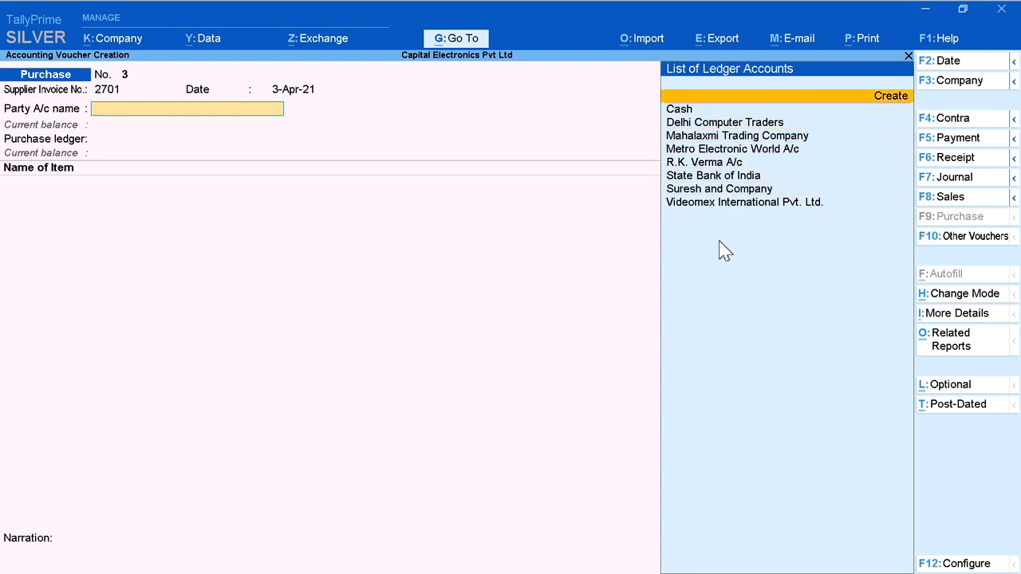
Step: Create a party ledger named Uniair Aircon Pvt. Ltd. under Sundry Creditors
key("alt+c")
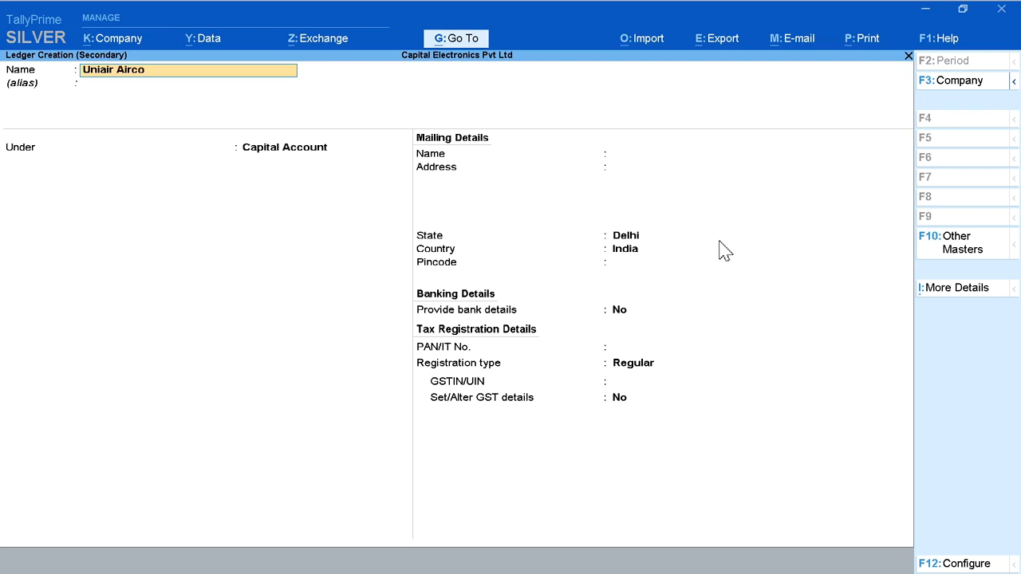
key("Return")
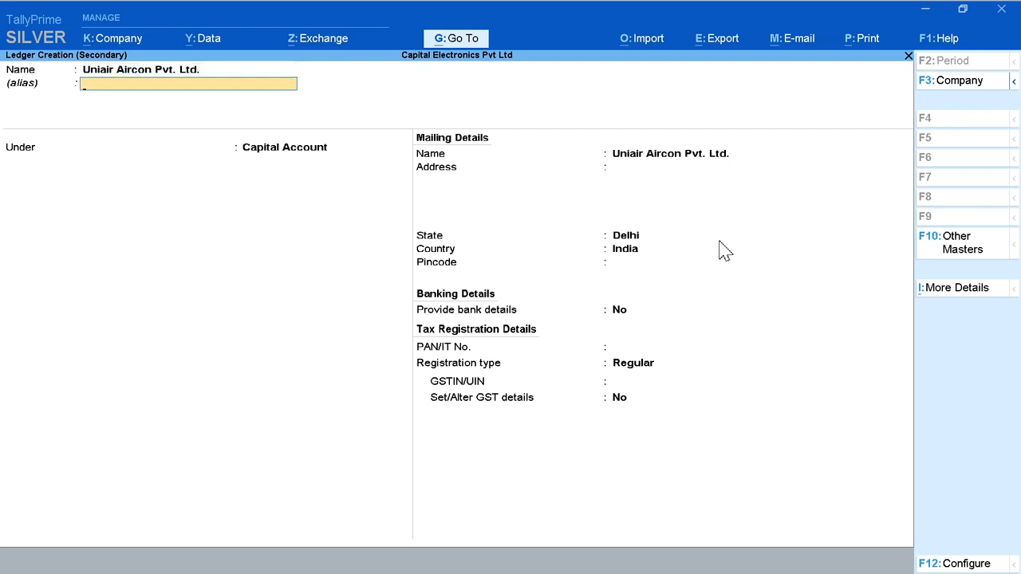
key("Return")
type("Su")
key("Return")
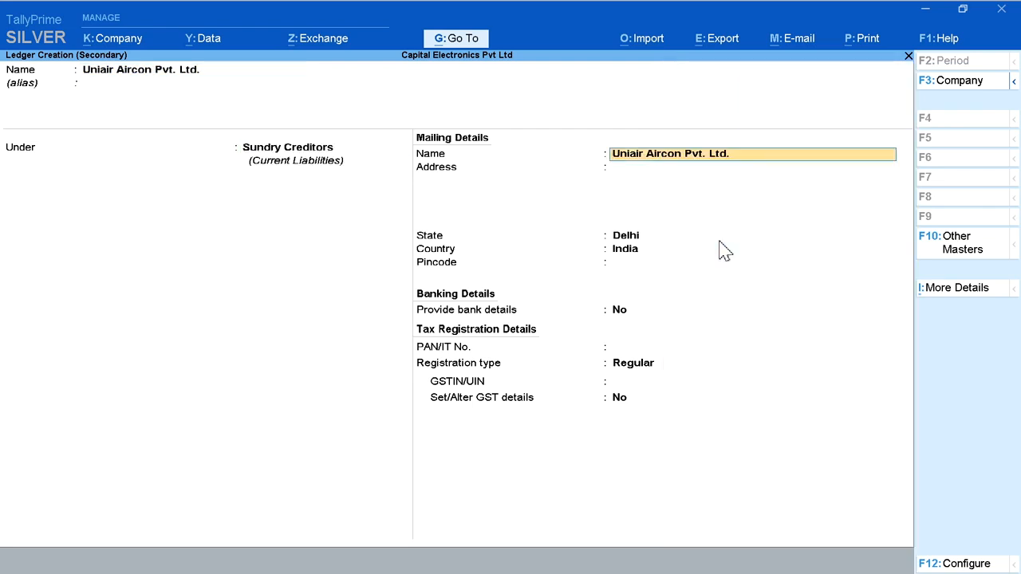
Step: Keep the ledger's mailing name, fill in the supplier's address and choose Chandigarh as the state
key("Return")
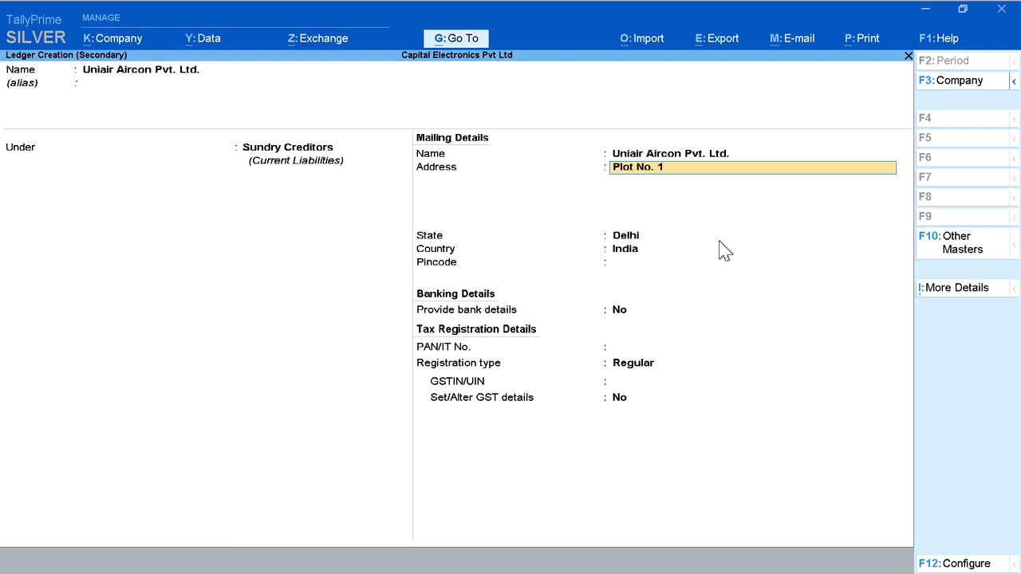
key("Return")
key("Return")
type("Chan")
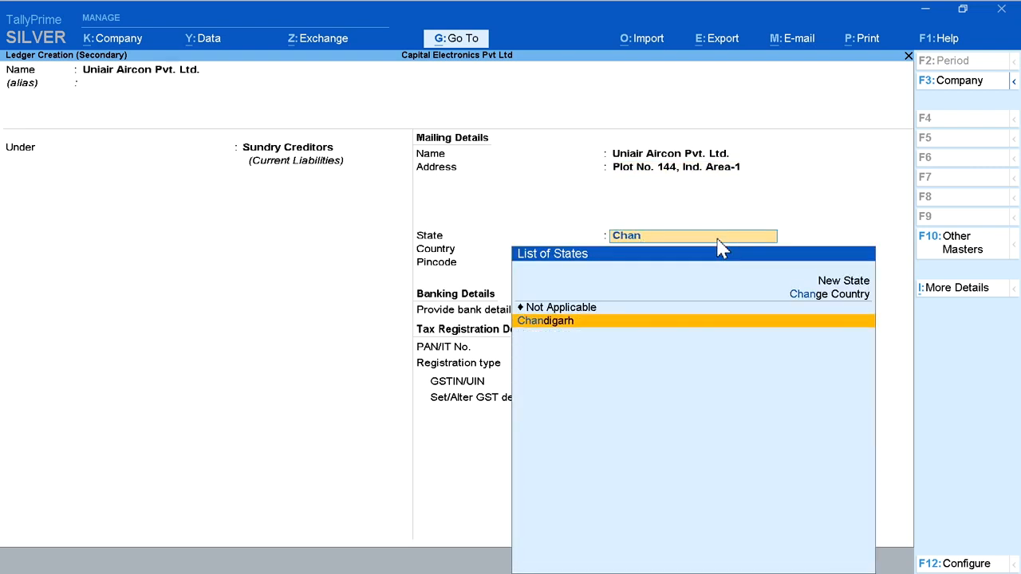
key("Return")
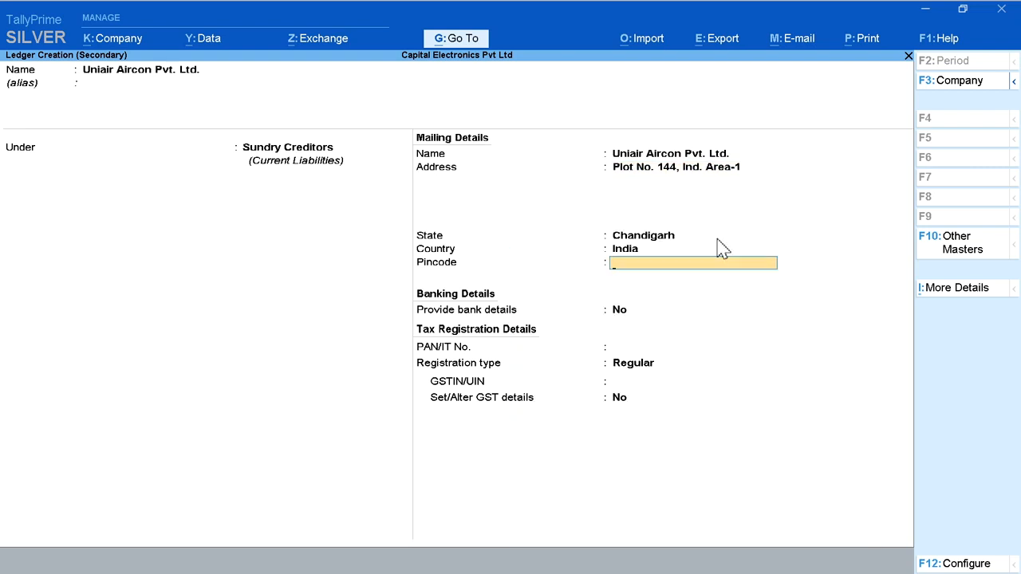
Step: Keep the registration type as Regular, fill in the supplier's GSTIN/UIN and save the Uniair Aircon Pvt. Ltd. ledger
key("Return")
key("Return")
key("Return")
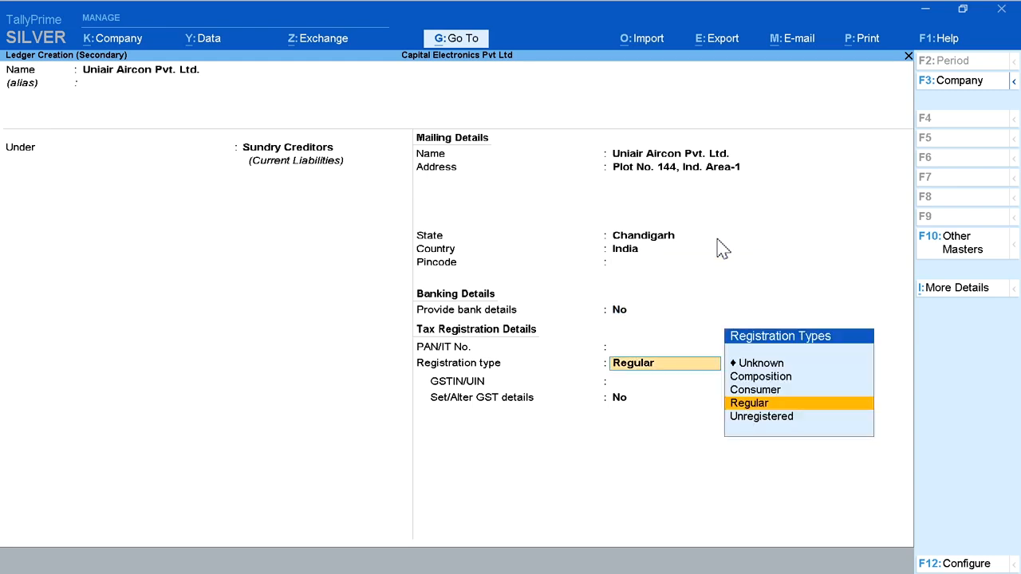
key("Return")
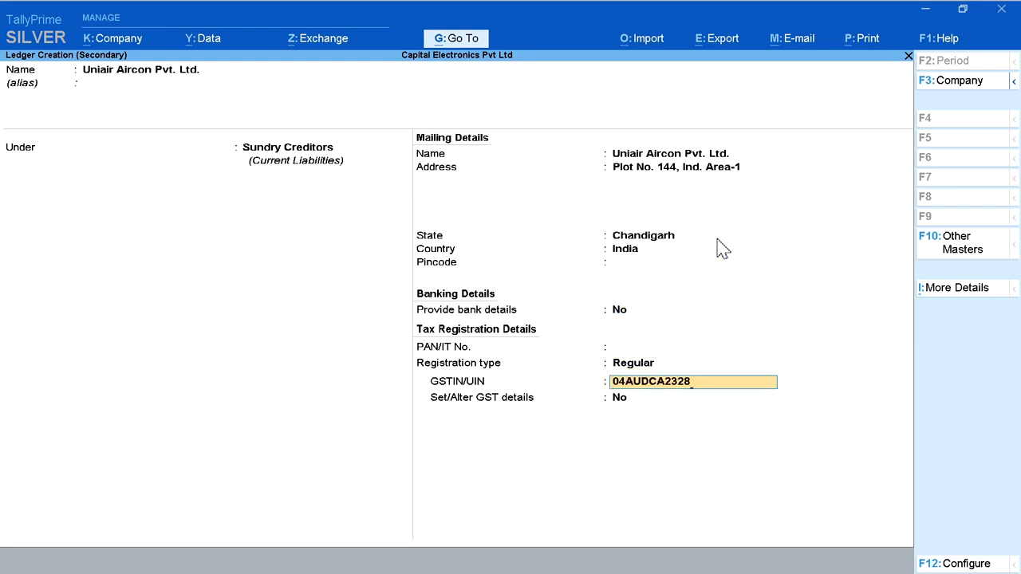
key("Return")
key("Return")
key("Return")
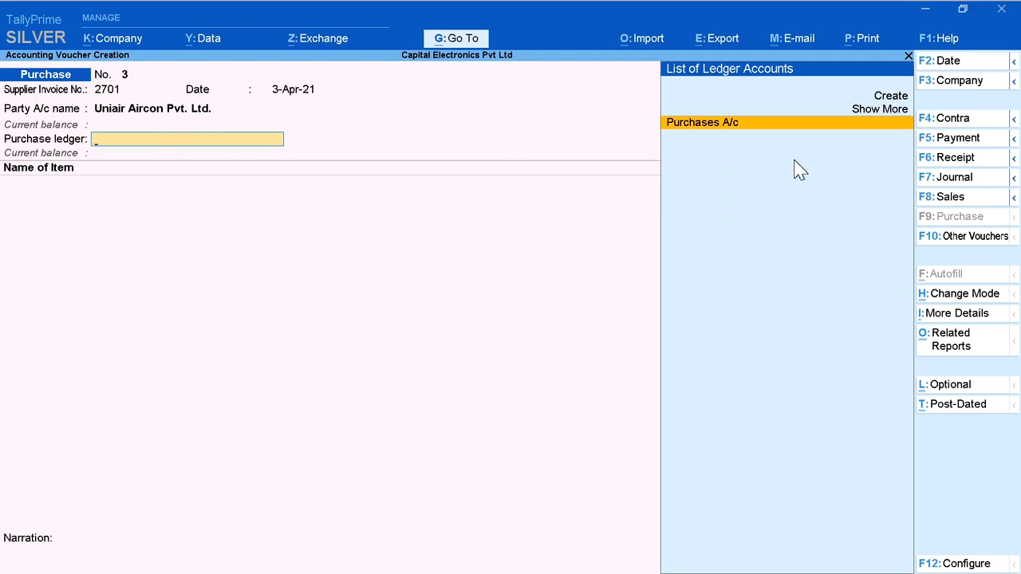
Step: Choose Purchases A/c as the purchase ledger and add 2 Pcs of Uniair -Split AC 1.5 Ton 5 Star at 20,000 each
key("Return")
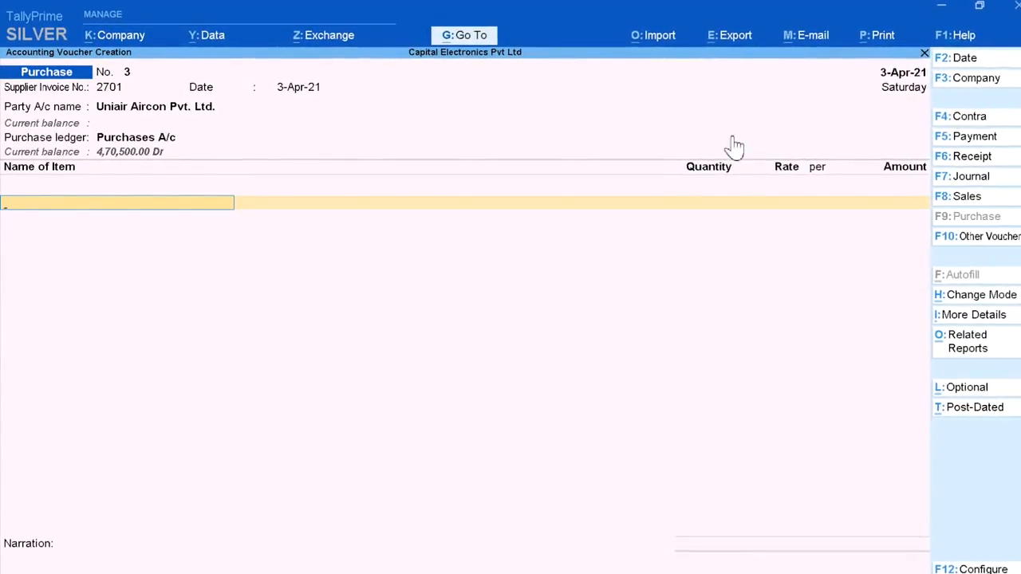
type("U")
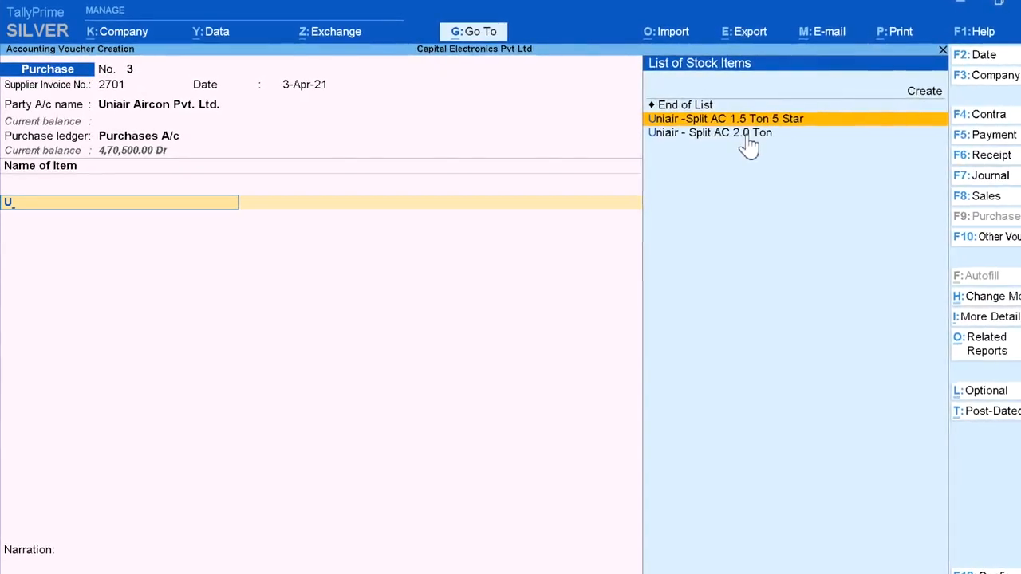
key("Return")
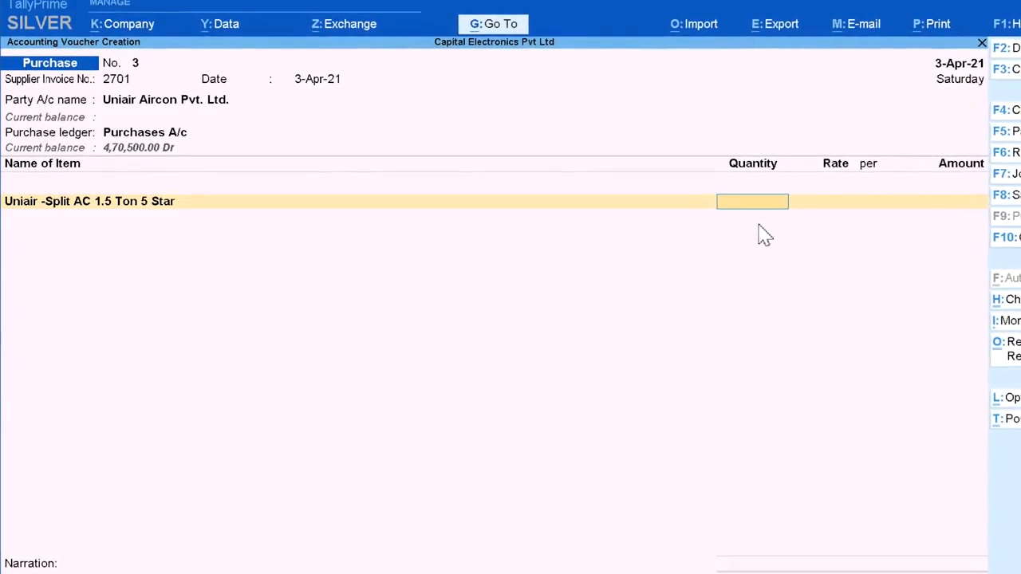
type("2 Pcs")
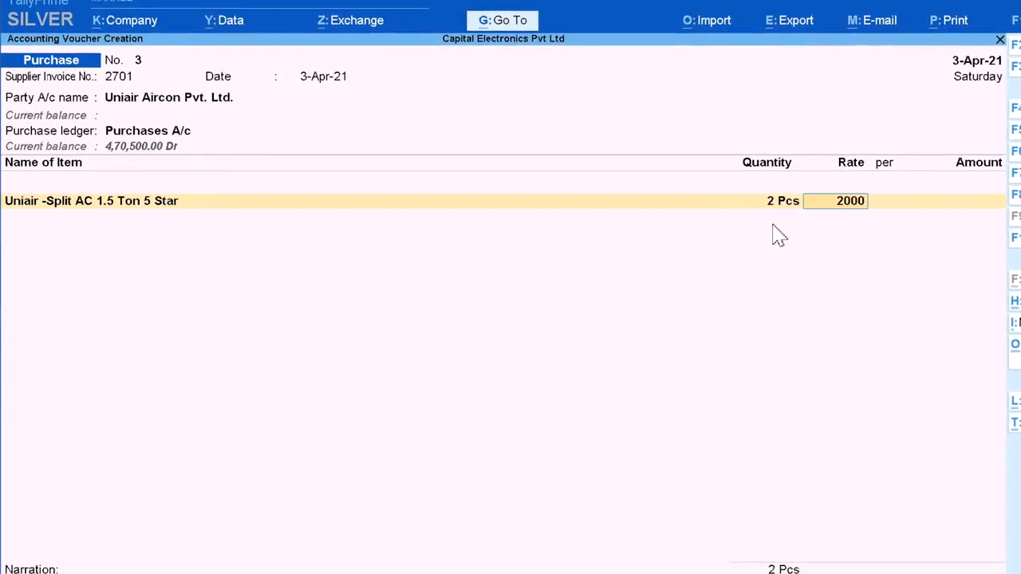
key("Return")
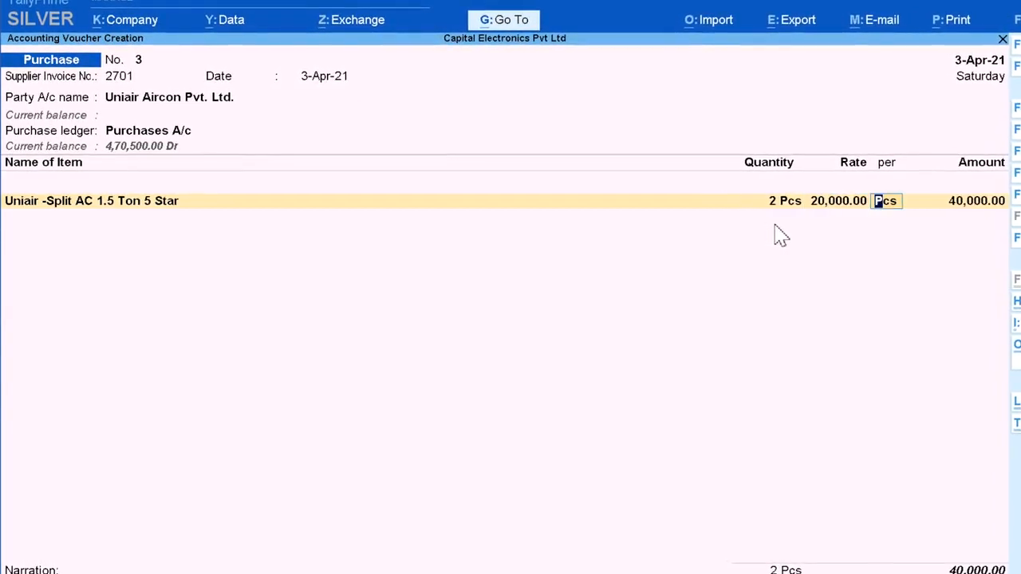
key("Return")
key("Return")
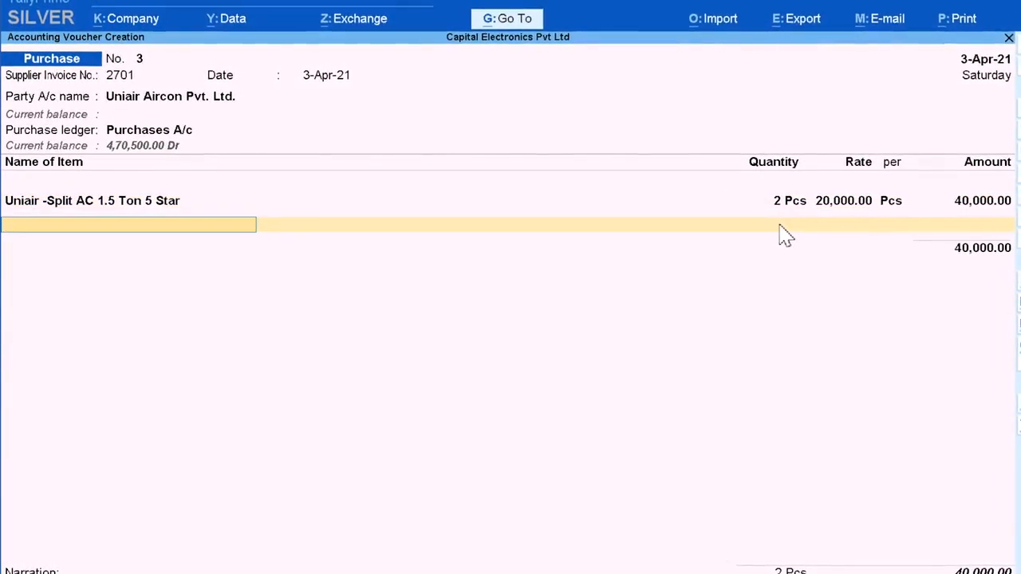
Step: Add 10 Pcs of Uniair - Split AC 2.0 Ton at a rate of 24,000 as the second purchase item
type("U")
key("Down")
key("Return")
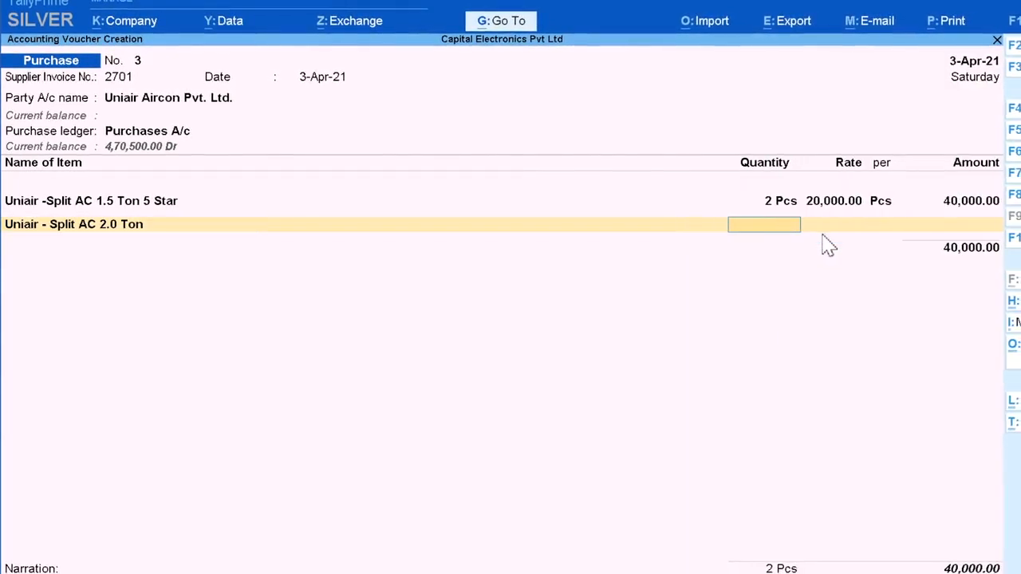
type("10")
key("Return")
type("2")
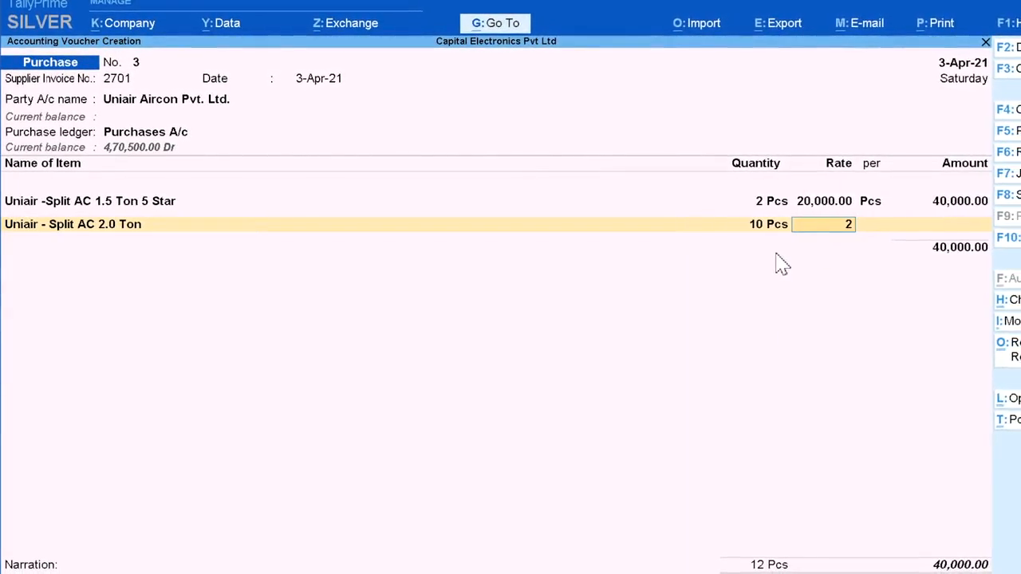
type("4,000")
key("Return")
Step: End the item list and add IGST A/c with its calculated tax amount to the purchase voucher
key("Return")
key("Return")
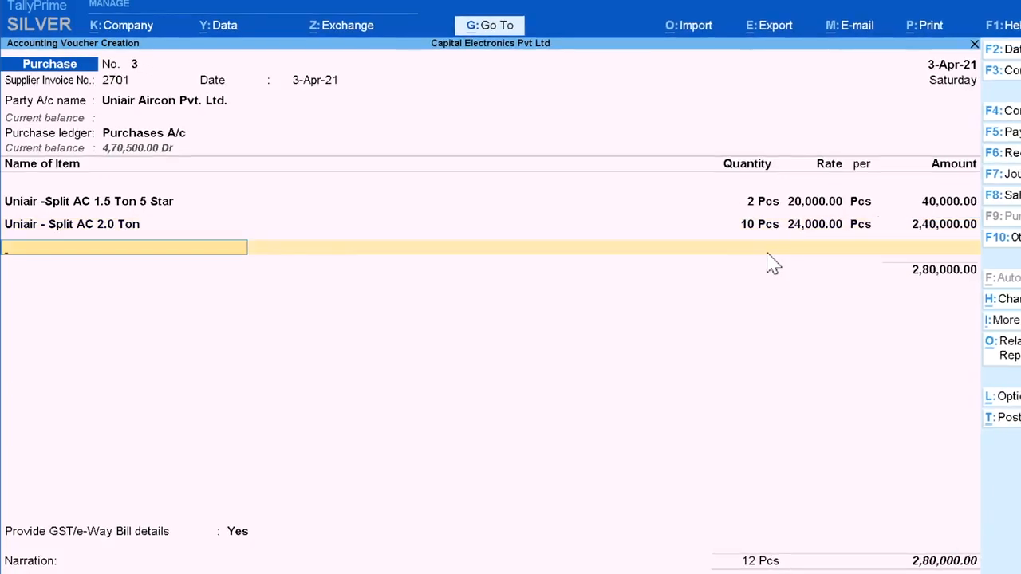
key("Return")
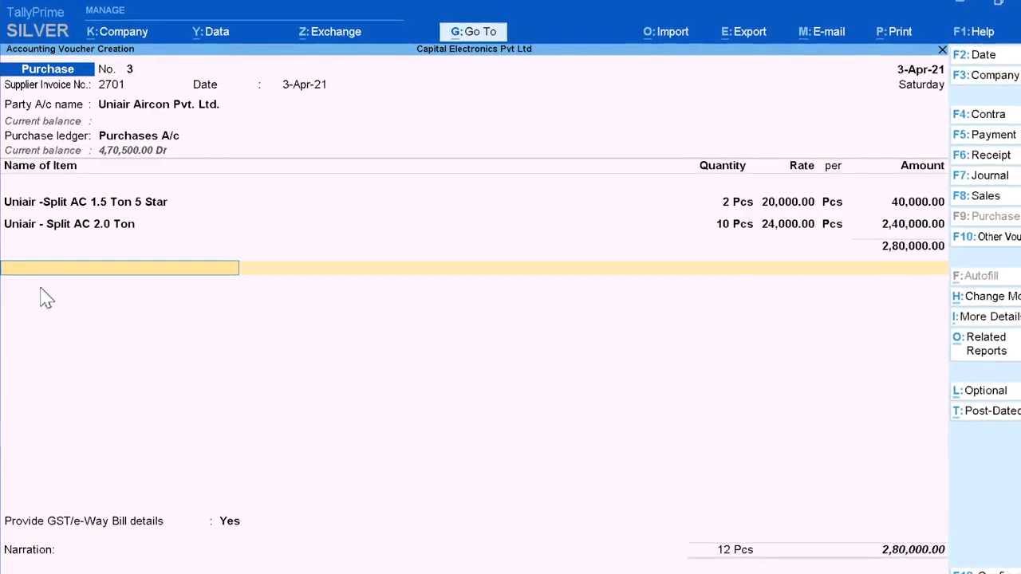
type("I")
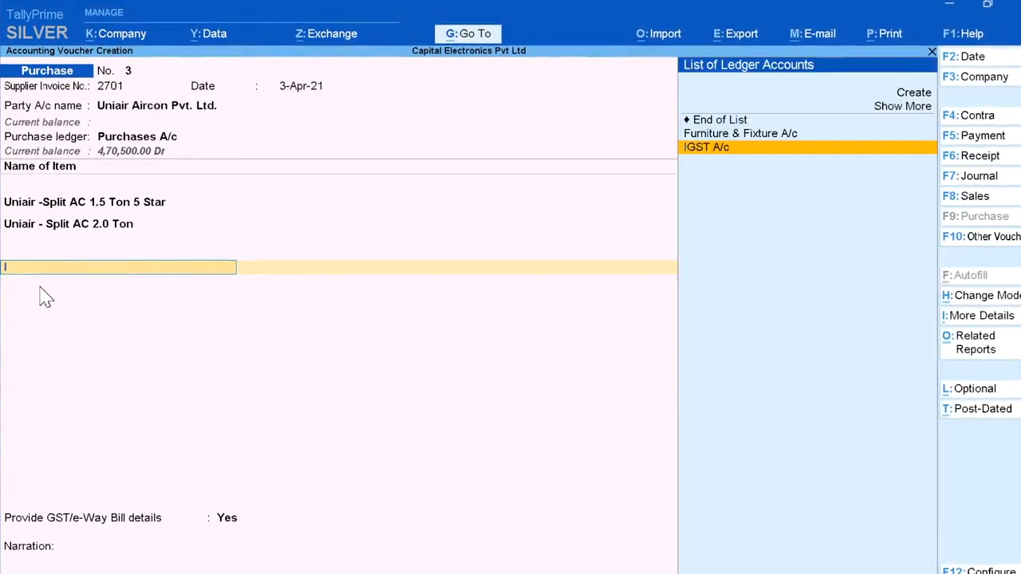
type("g")
key("Return")
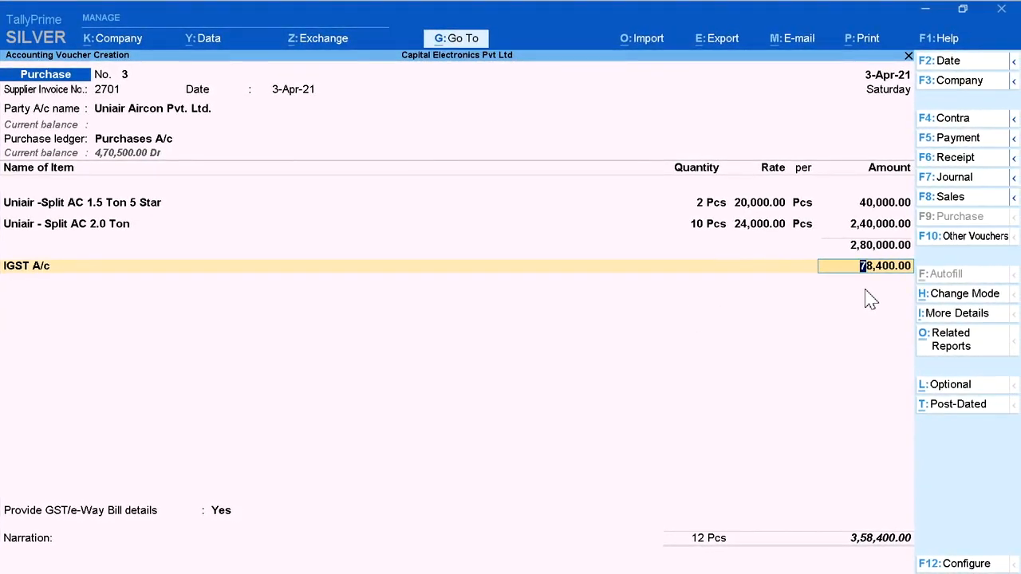
key("Return")
key("Return")
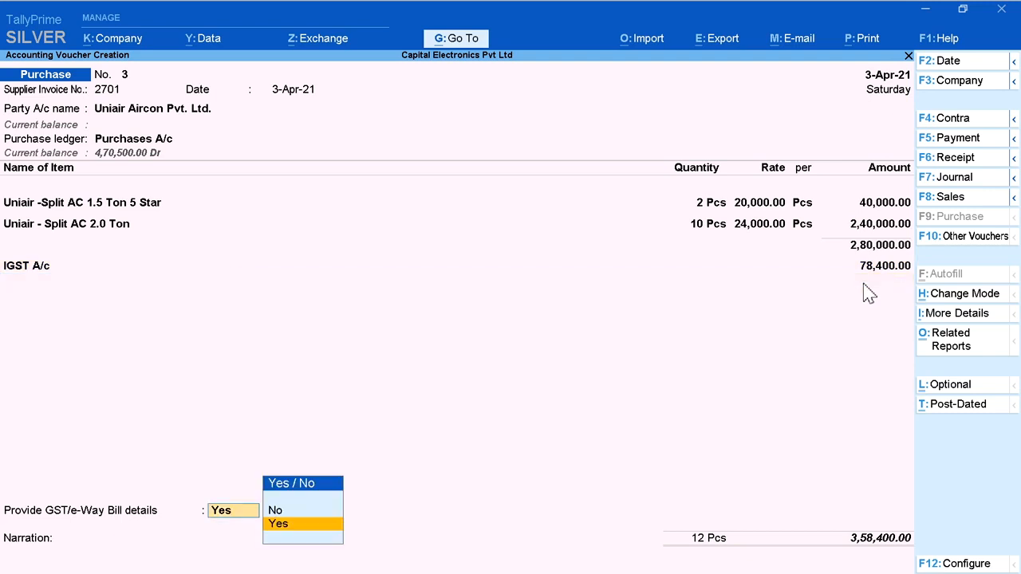
Step: Decline the GST/e-Way Bill details, enter the narration Bill No. 2701 and save the purchase voucher
key("Up")
key("Return")
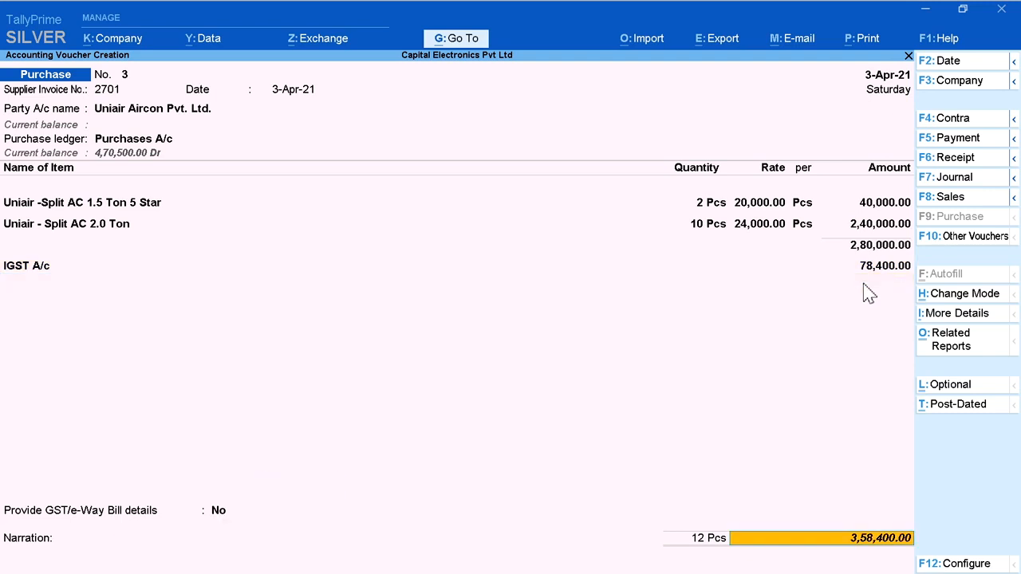
type("Bill No. 123")
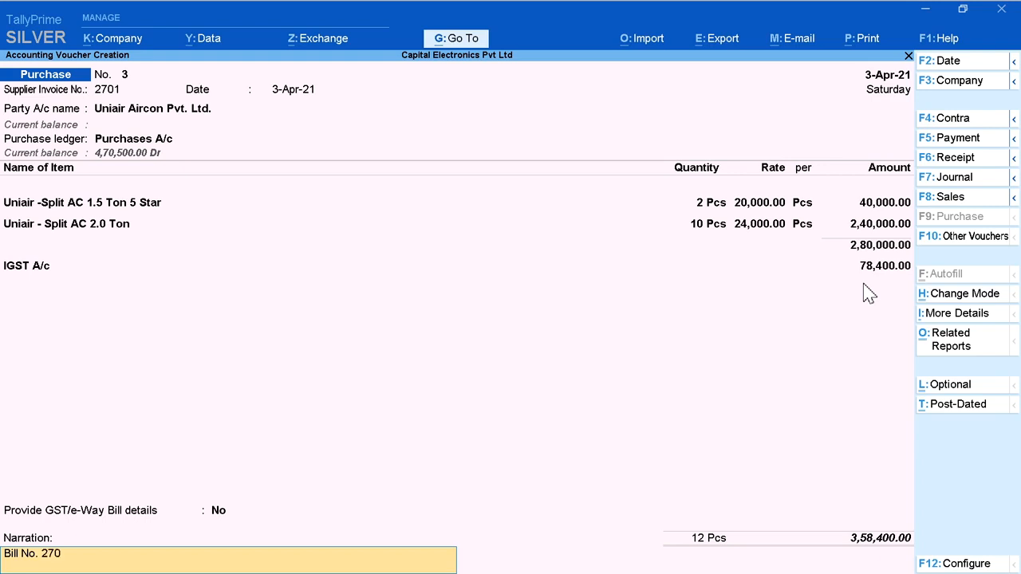
key("Return")
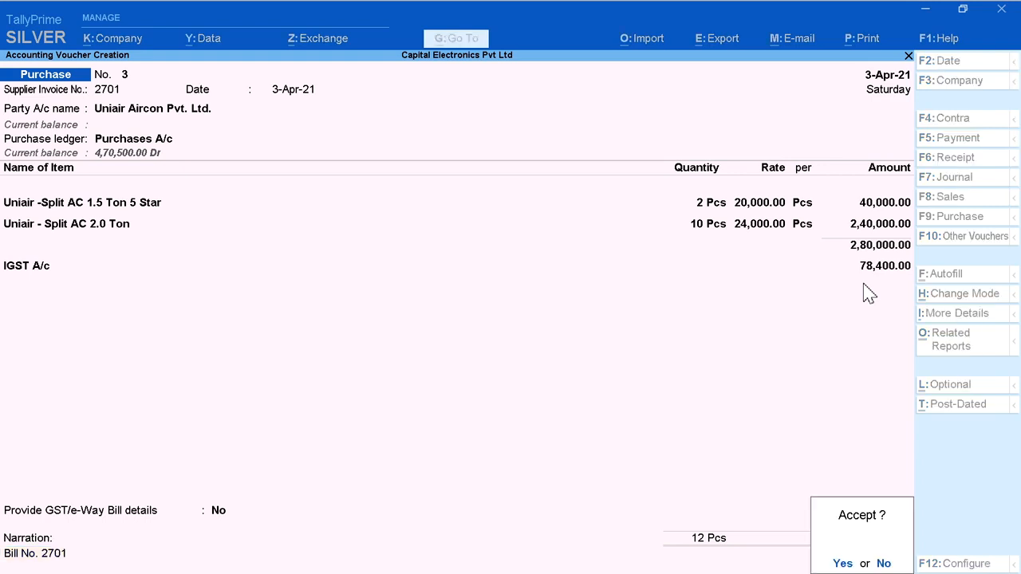
key("Return")
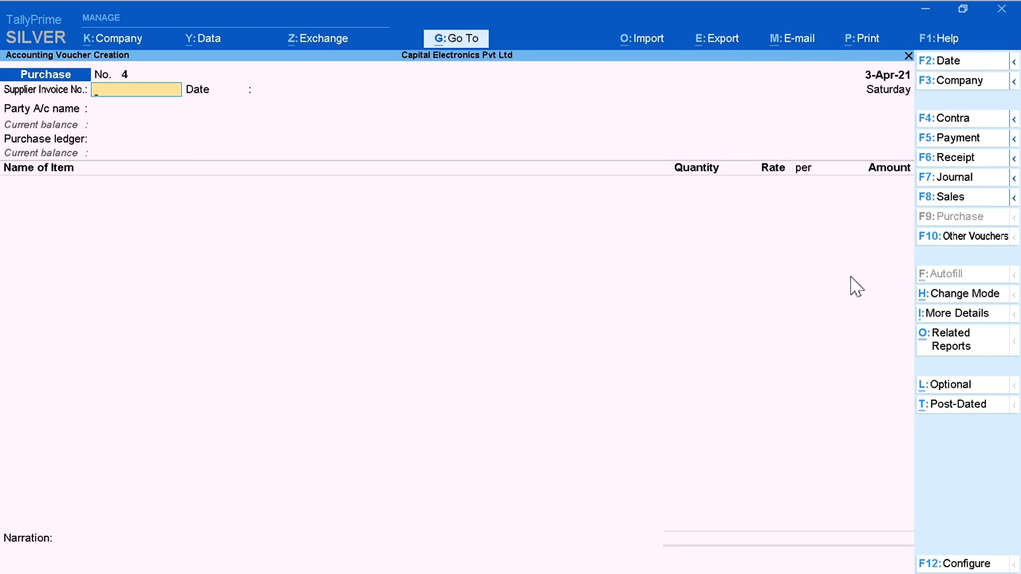
Step: Start a sales voucher dated 1-Apr-21 for Metro Electronic World A/c with Sales A/c as the sales ledger
left_click(972, 205)
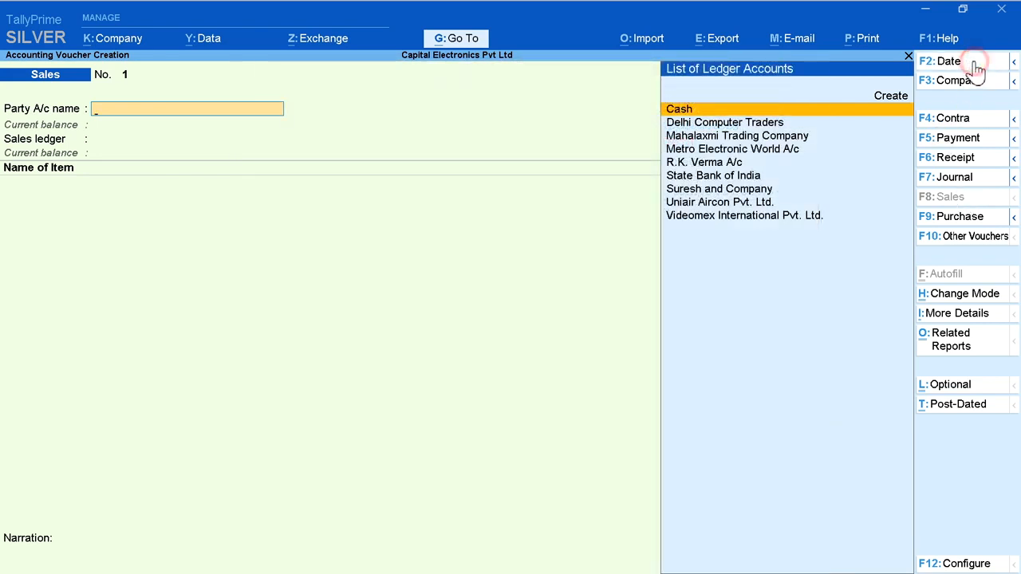
left_click(975, 64)
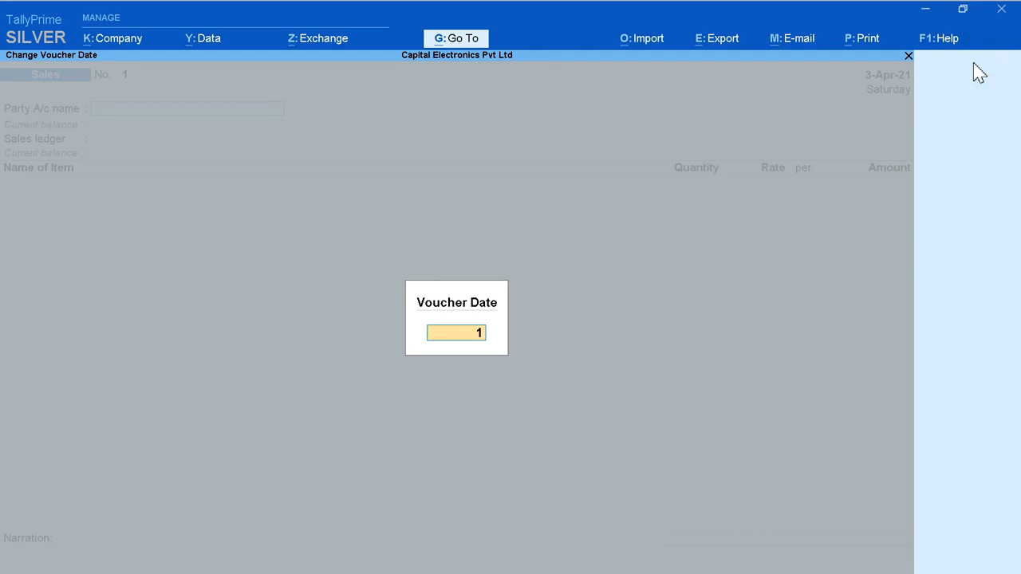
key("Return")
key("Down")
key("Down")
key("Down")
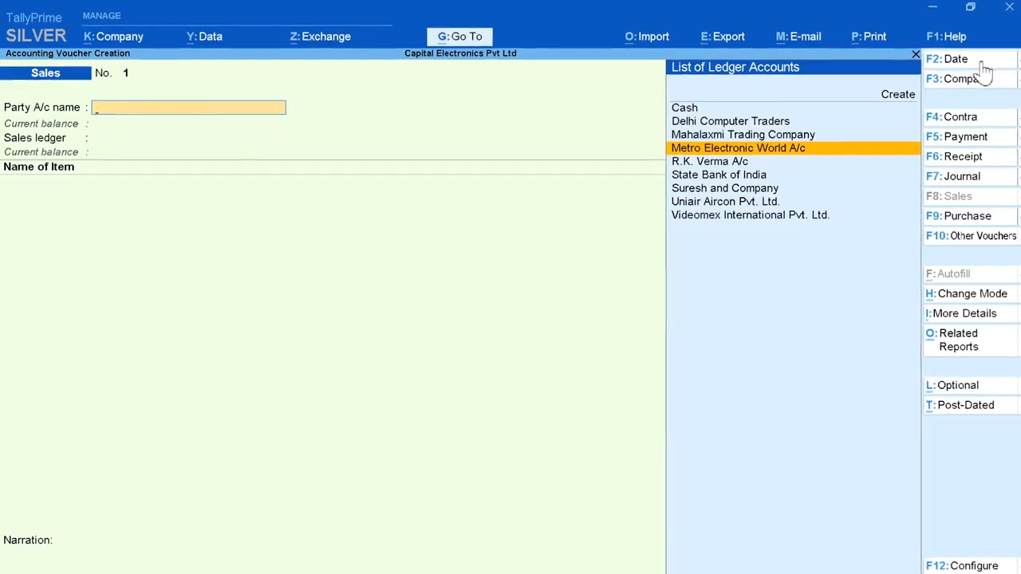
key("Return")
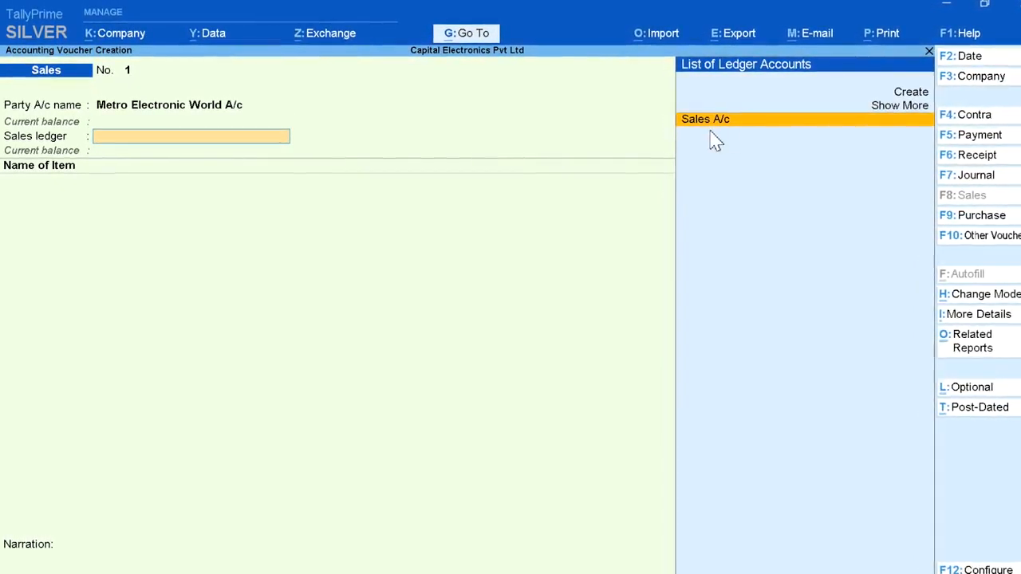
key("Return")
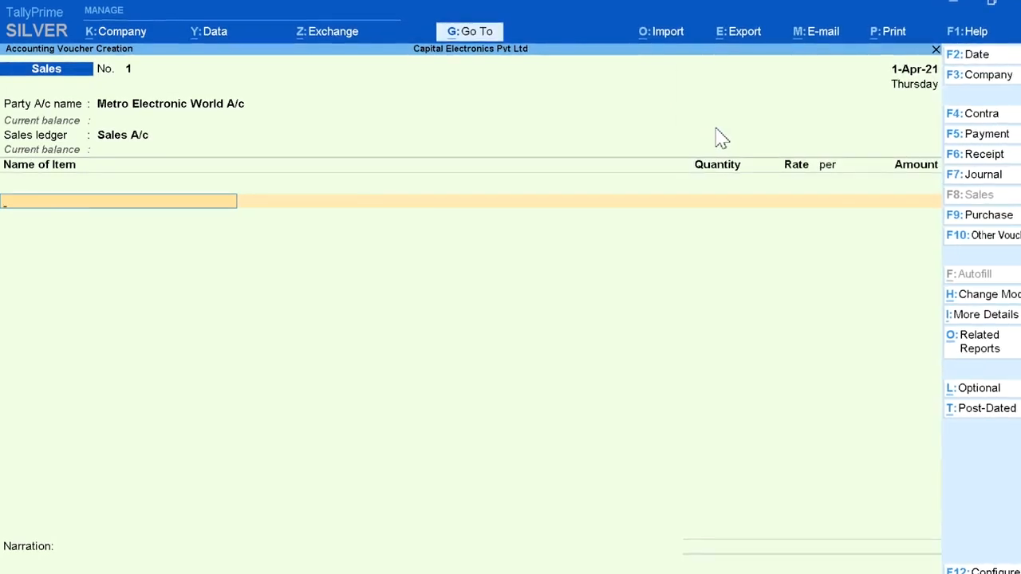
Step: Add 2 Pcs of HP 15 Ryzen 3250 Laptop at a rate of 35,000 to the sales voucher
type("H")
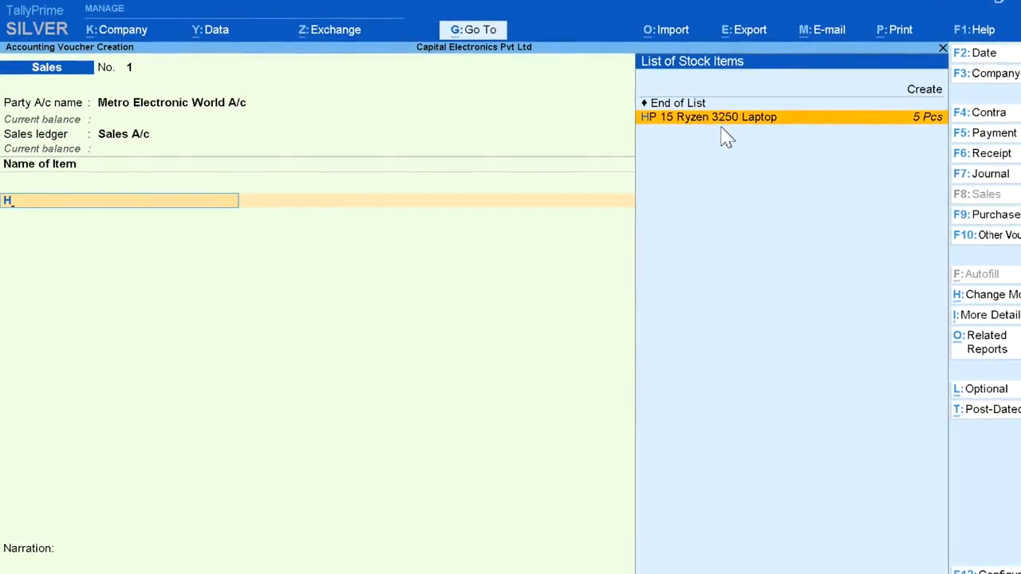
key("Return")
type("2")
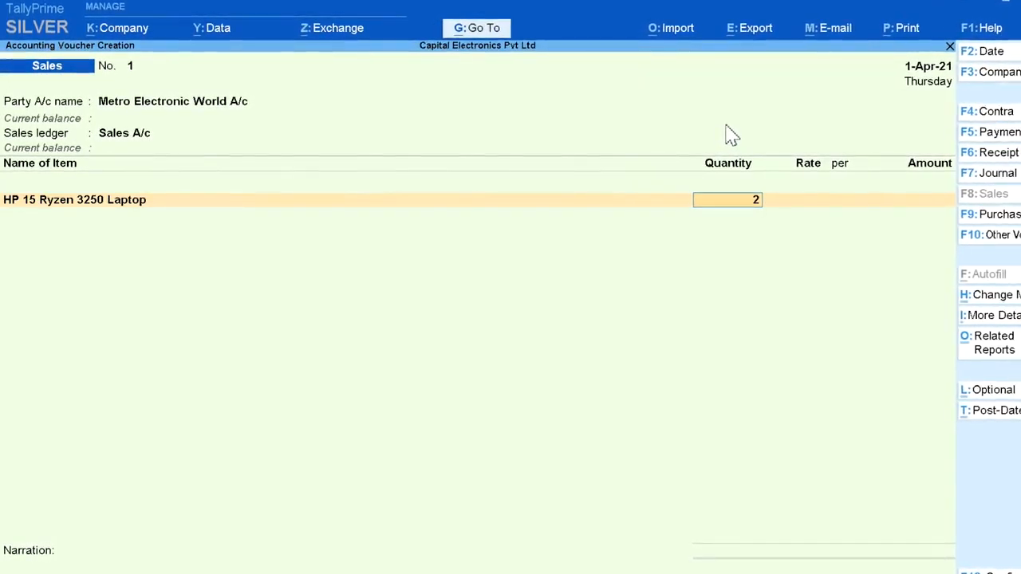
key("Return")
type("35,000")
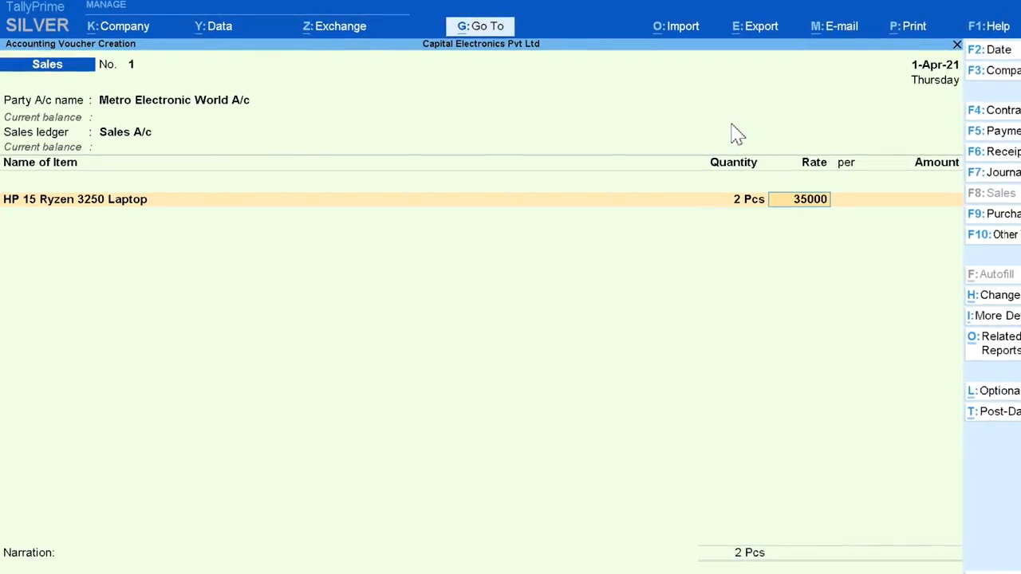
key("Return")
key("Return")
key("Return")
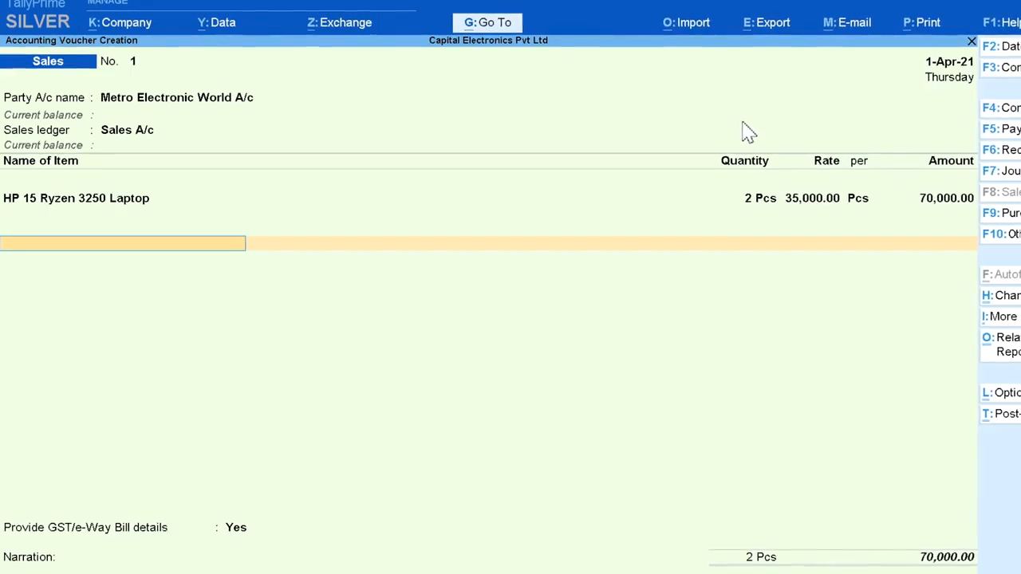
Step: End the item list and add CGST A/c and SGST A/c with their calculated amounts to the sales voucher
type("C")
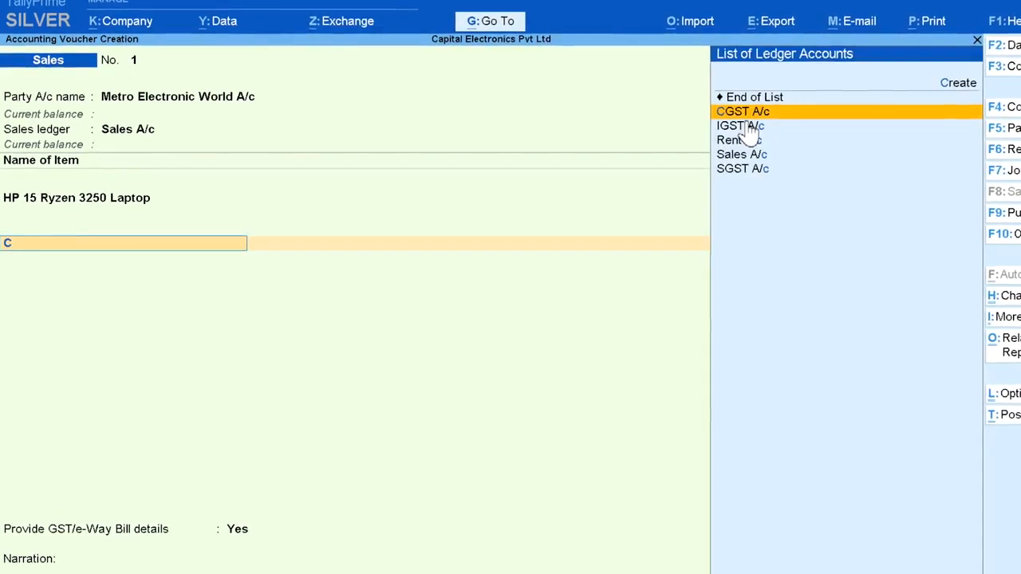
key("Return")
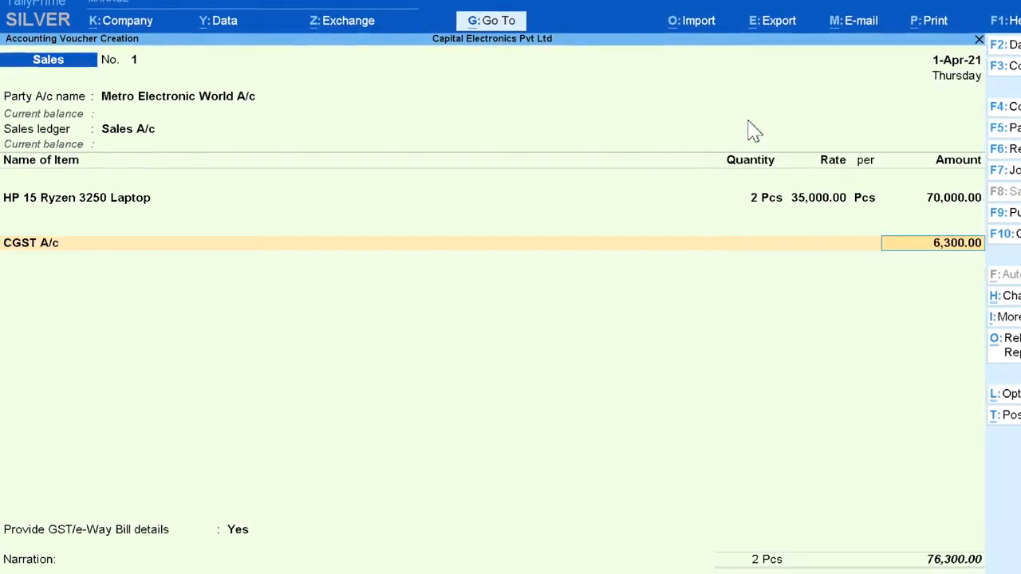
key("Return")
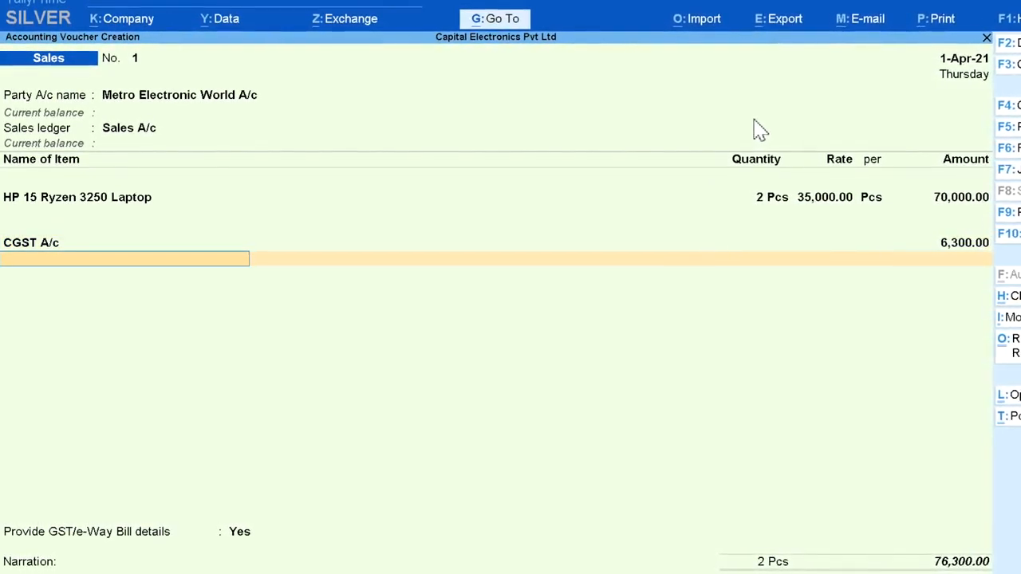
type("S")
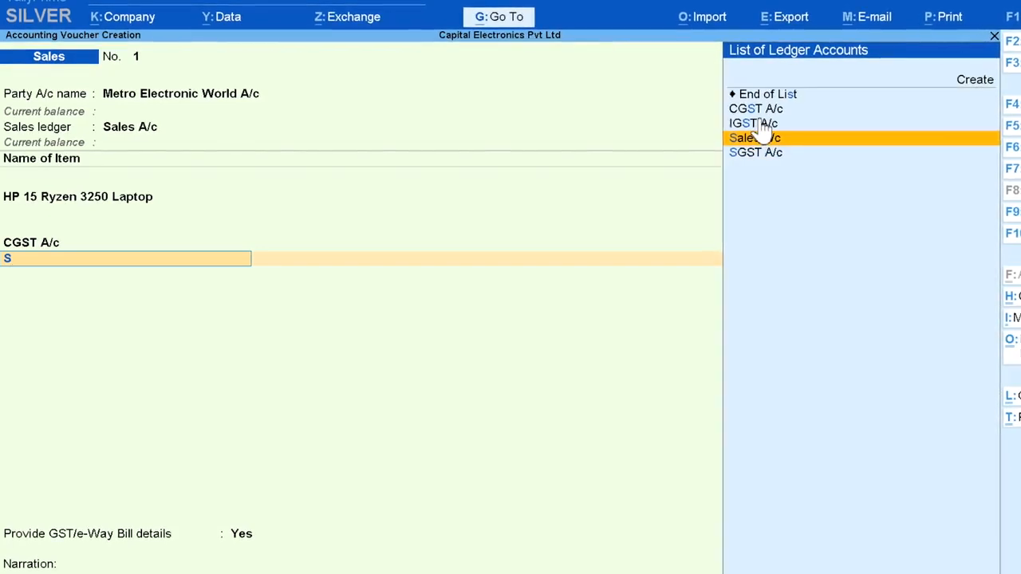
key("Down")
key("Return")
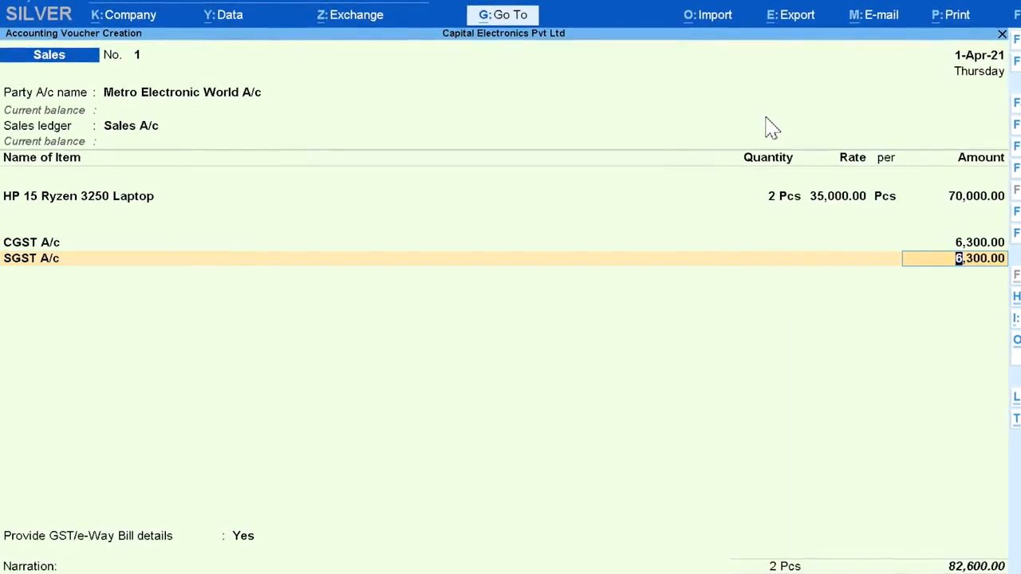
key("Return")
key("Return")
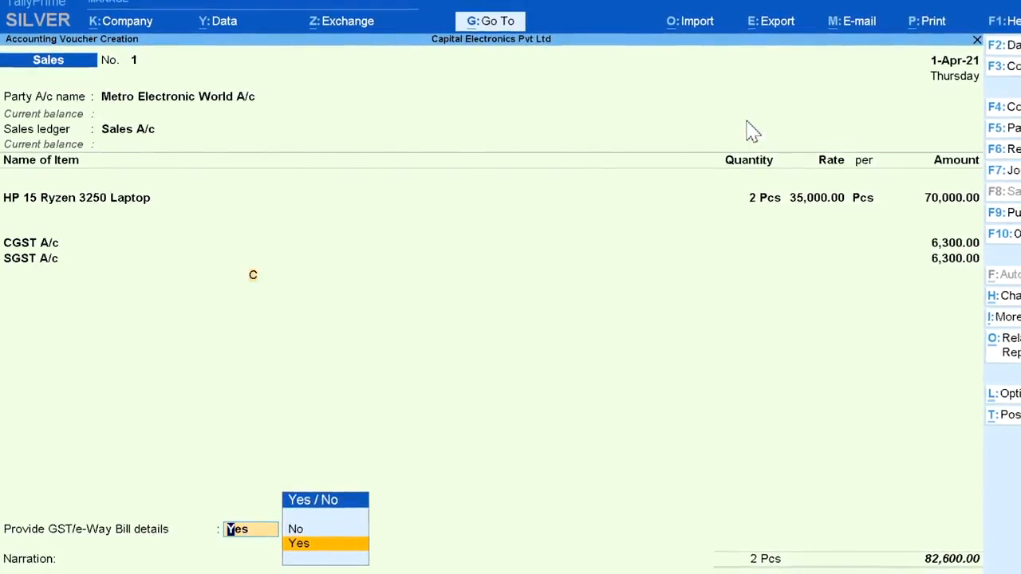
Step: Choose Yes for providing GST/e-Way Bill details and keep the prefilled consignor and dispatch details
key("Return")
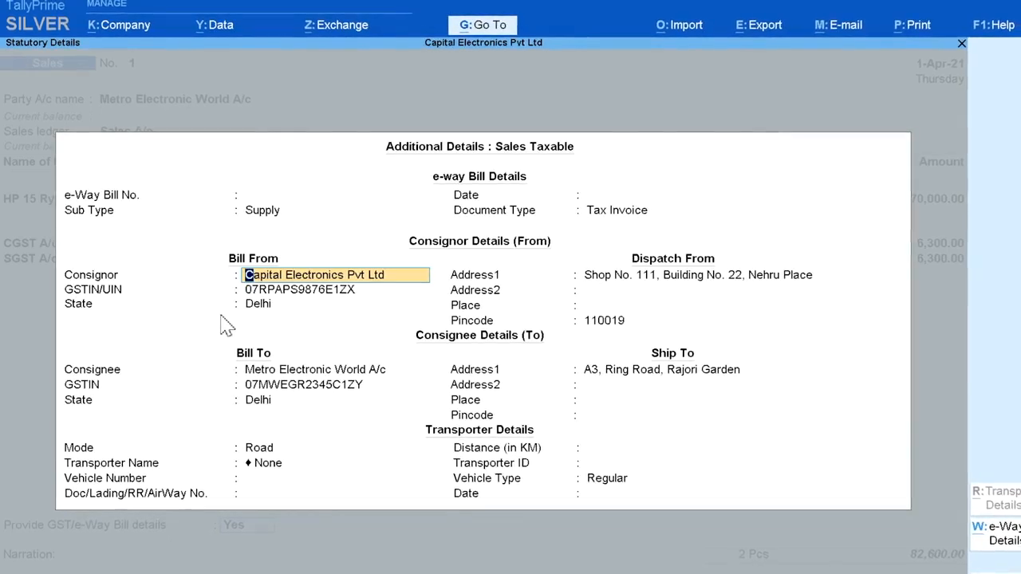
key("Return")
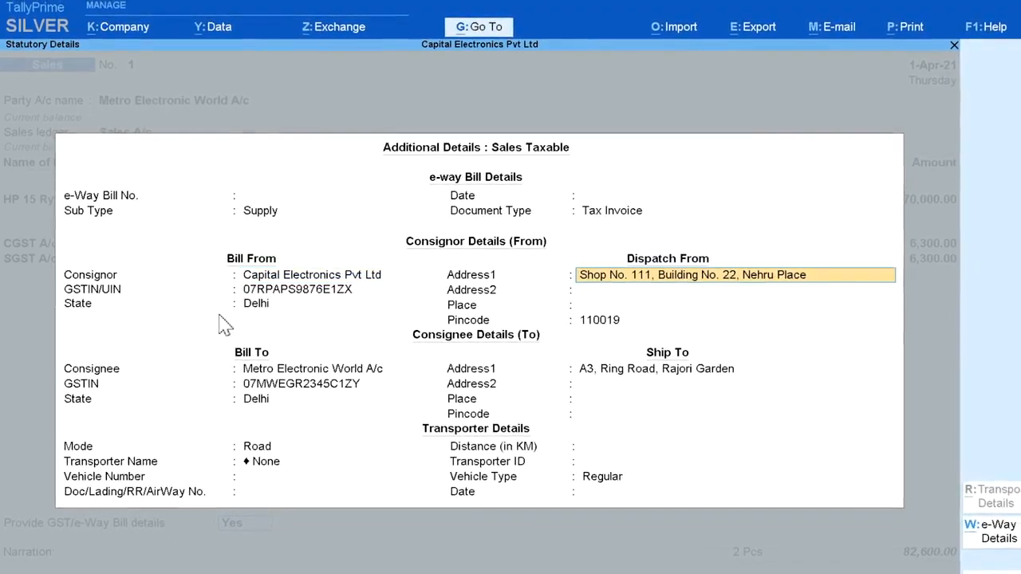
key("Return")
key("Return")
key("Return")
key("Return")
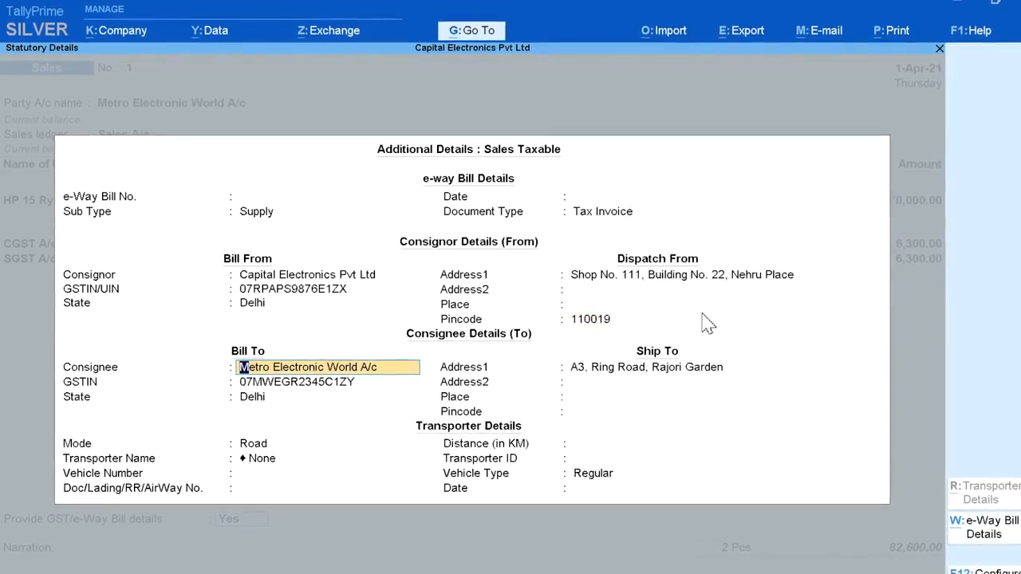
Step: Keep the prefilled consignee and shipping details for Metro Electronic World A/c, with Delhi as the state
key("Return")
key("Return")
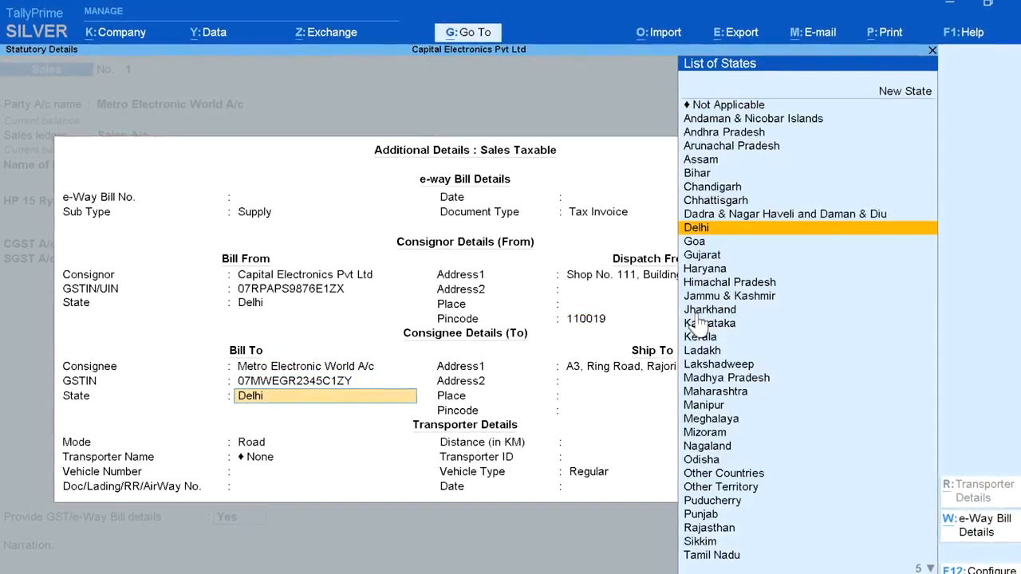
key("Return")
key("Return")
key("Return")
key("Return")
key("Return")
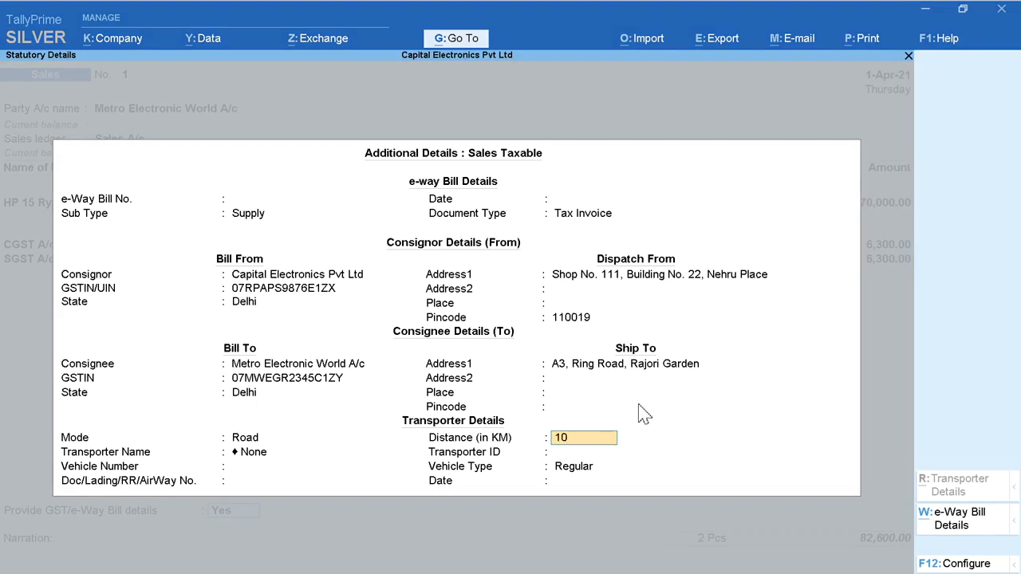
Step: Fill in the transporter details with mode Road, distance 10 km, transporter None, vehicle number DL 04 1111 and vehicle type Regular
key("Return")
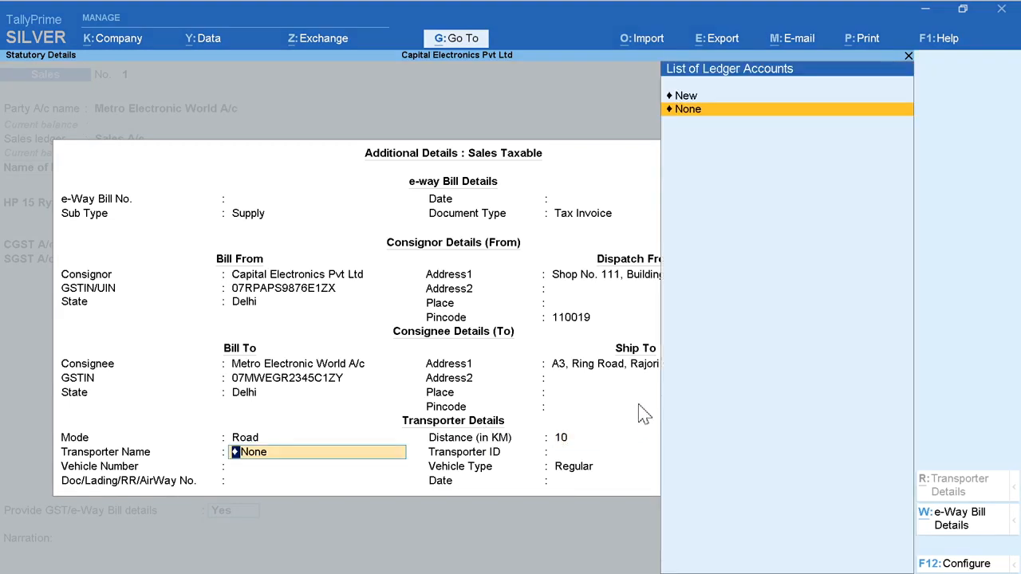
key("Return")
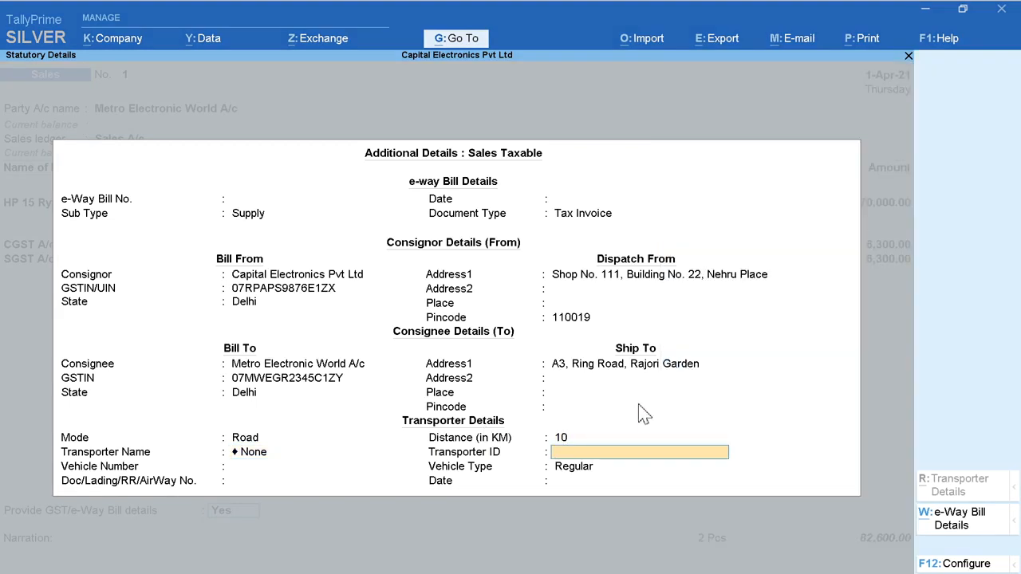
key("Return")
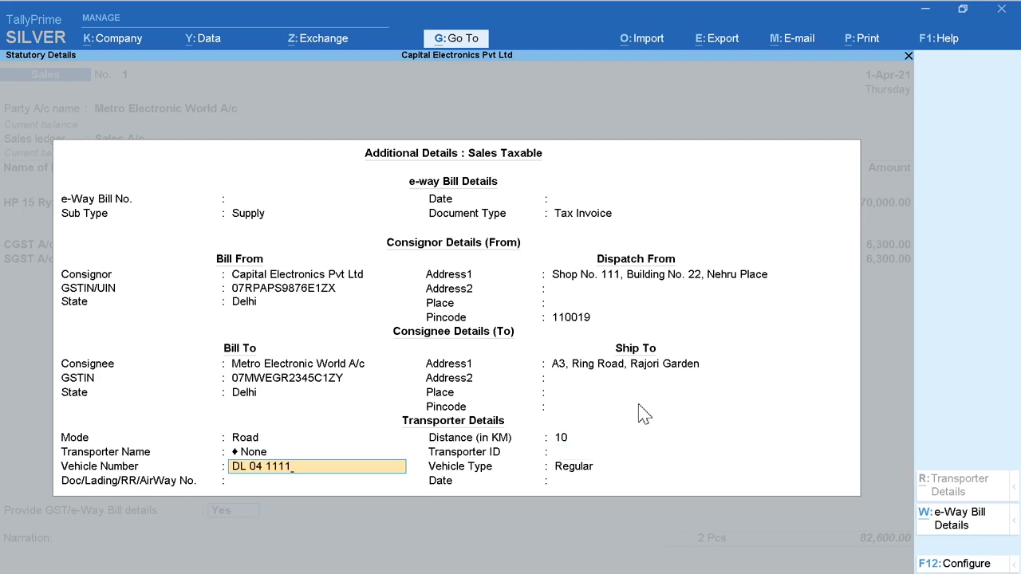
type("DL 04 1111")
key("Return")
key("Return")
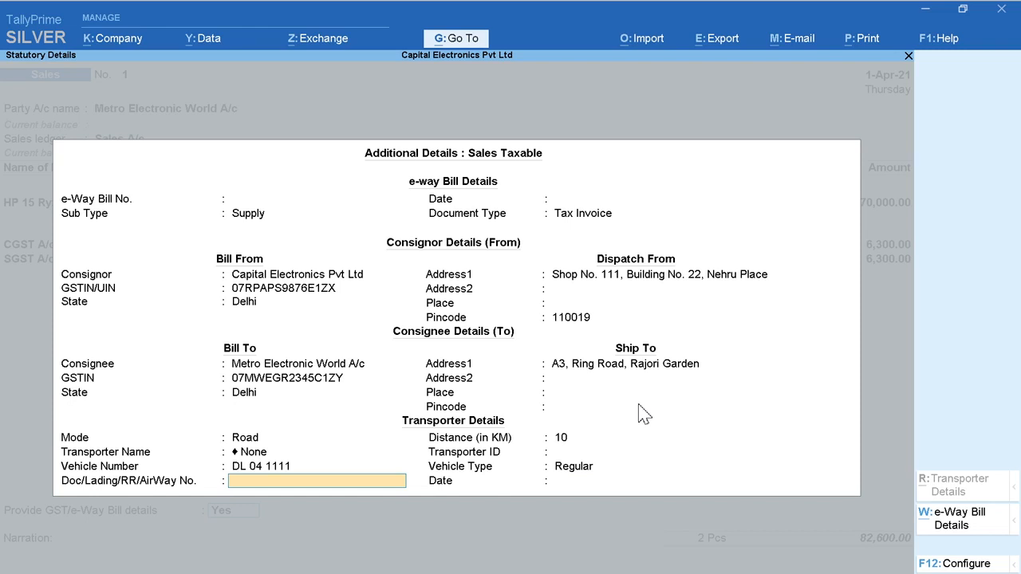
key("Return")
key("Return")
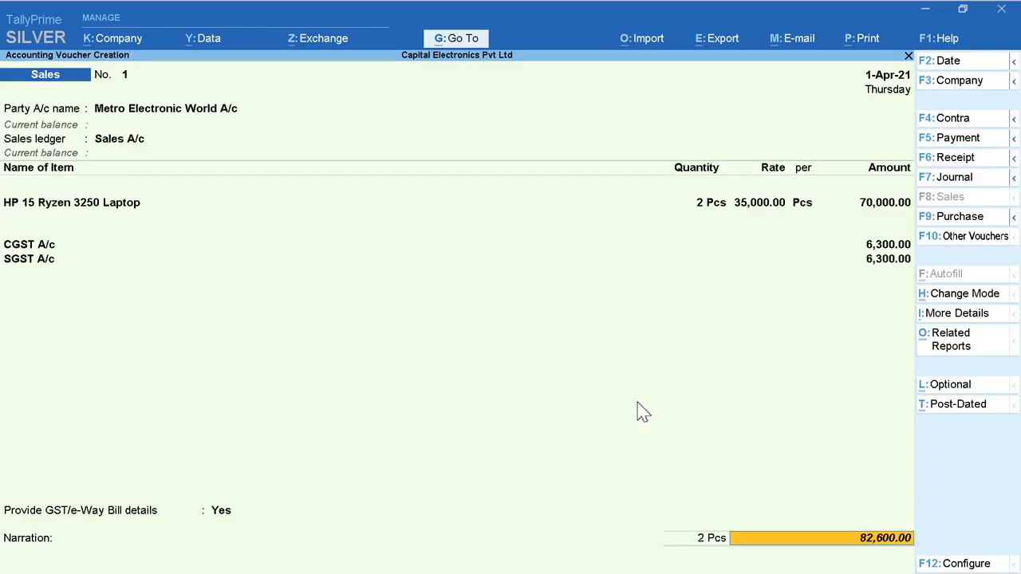
Step: Enter the narration Invoice No. 501 and save the sales voucher
key("Return")
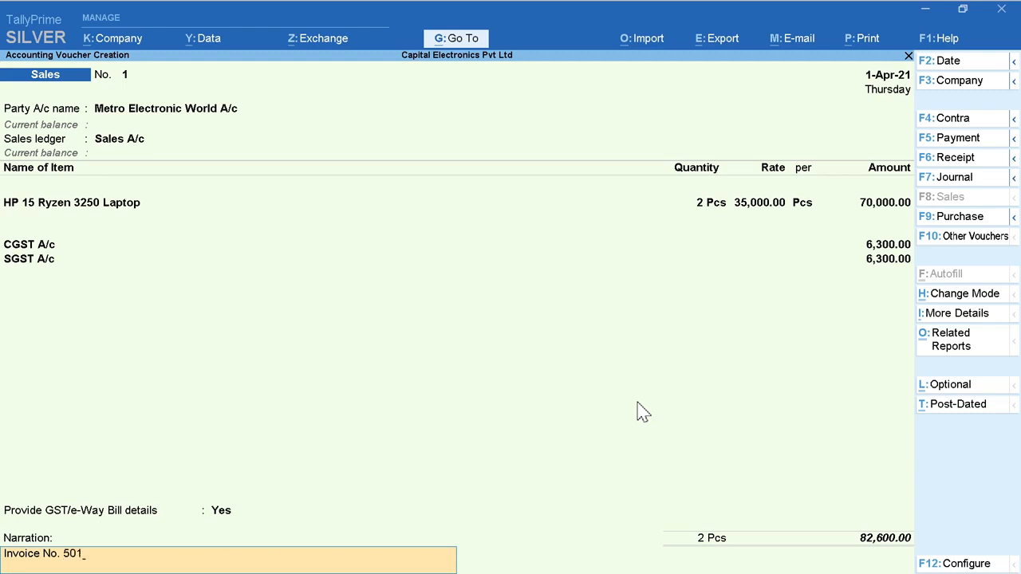
key("Return")
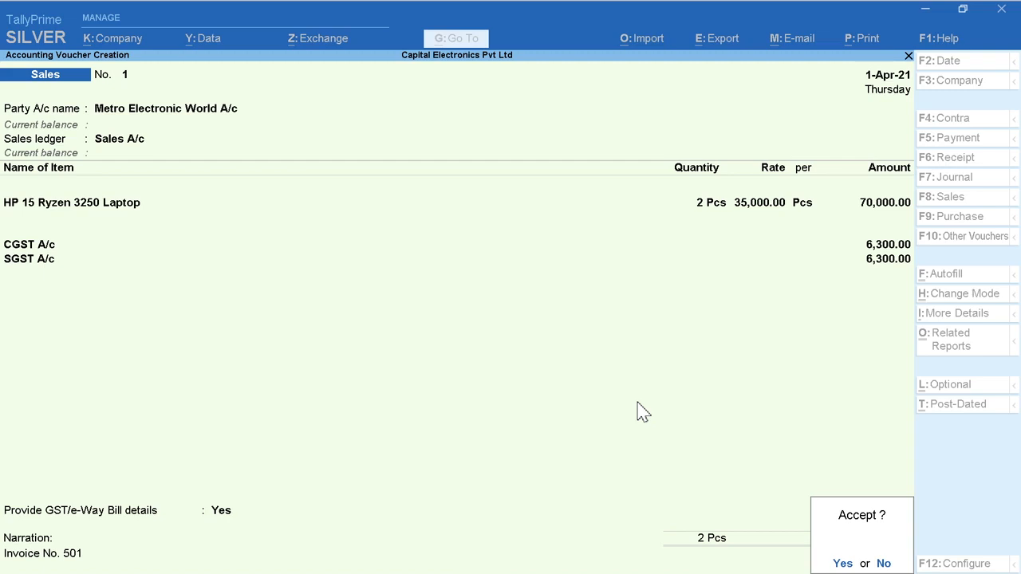
key("Return")
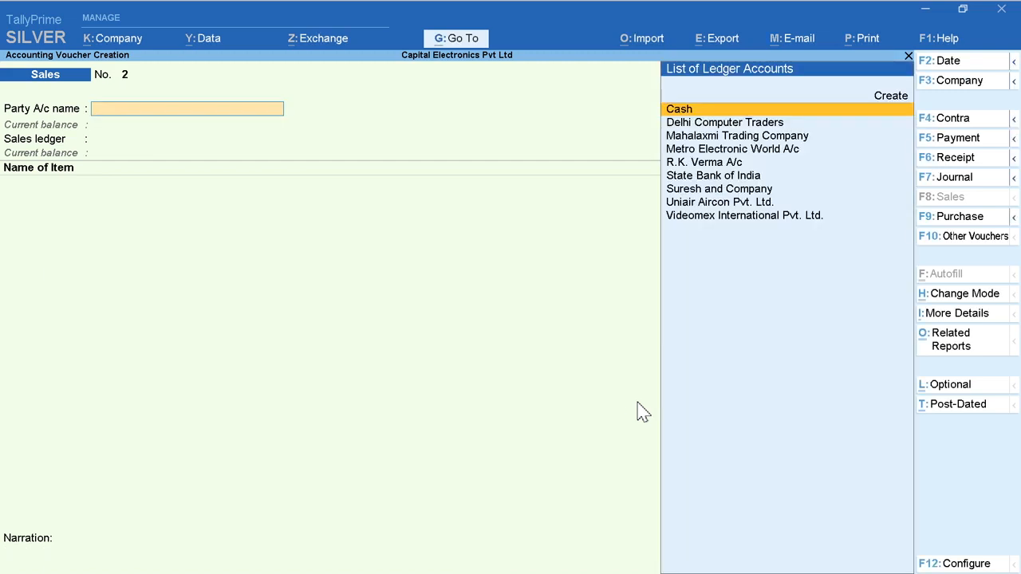
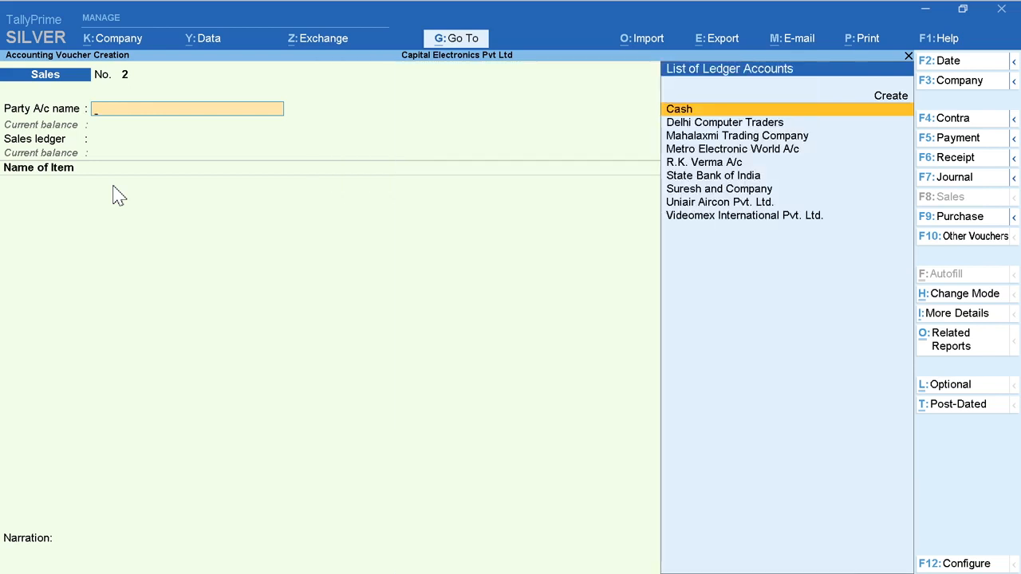
Step: Quit the blank sales voucher and bring up the voucher type masters for alteration
key("Escape")
left_click(842, 563)
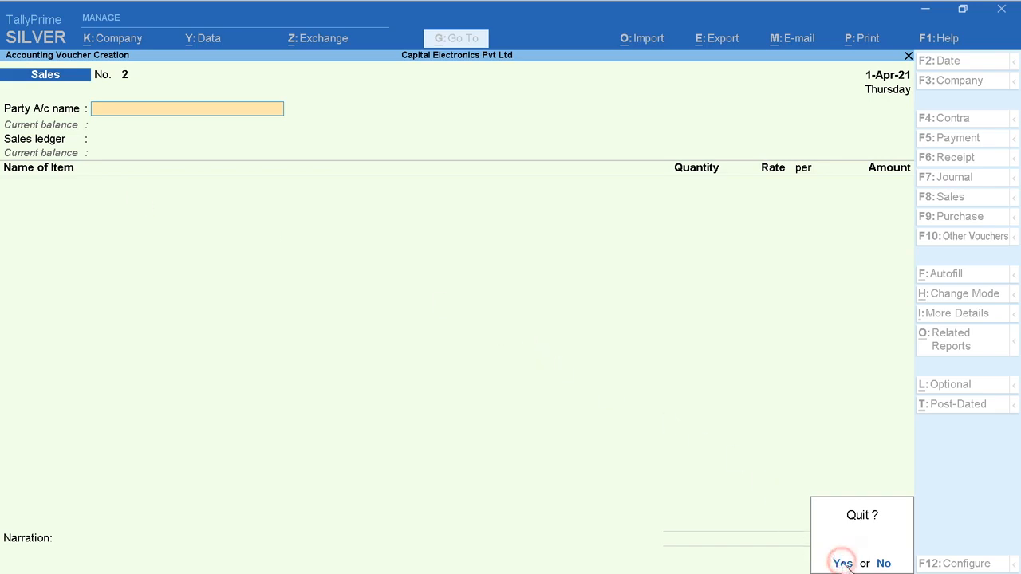
key("Up")
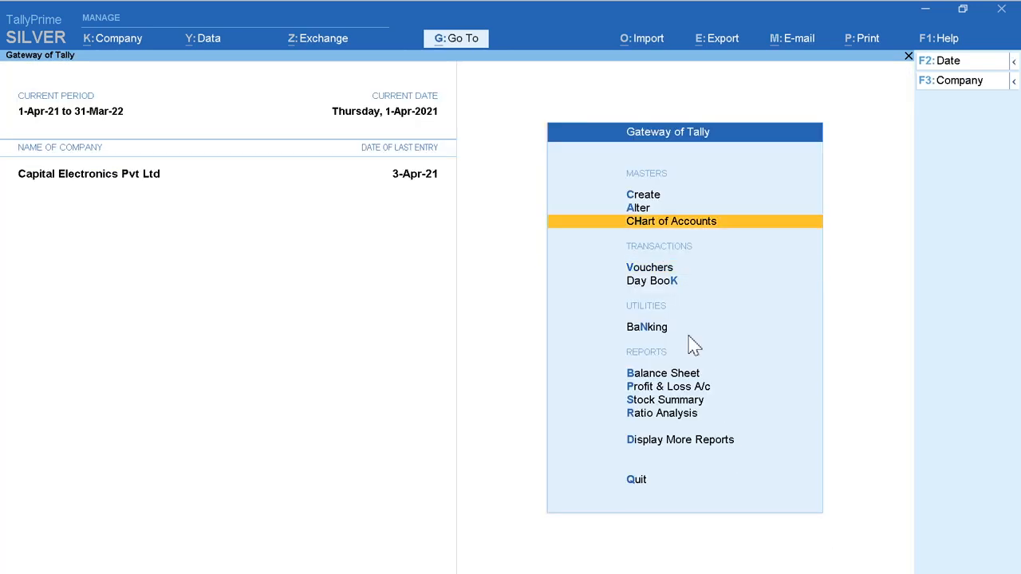
key("Up")
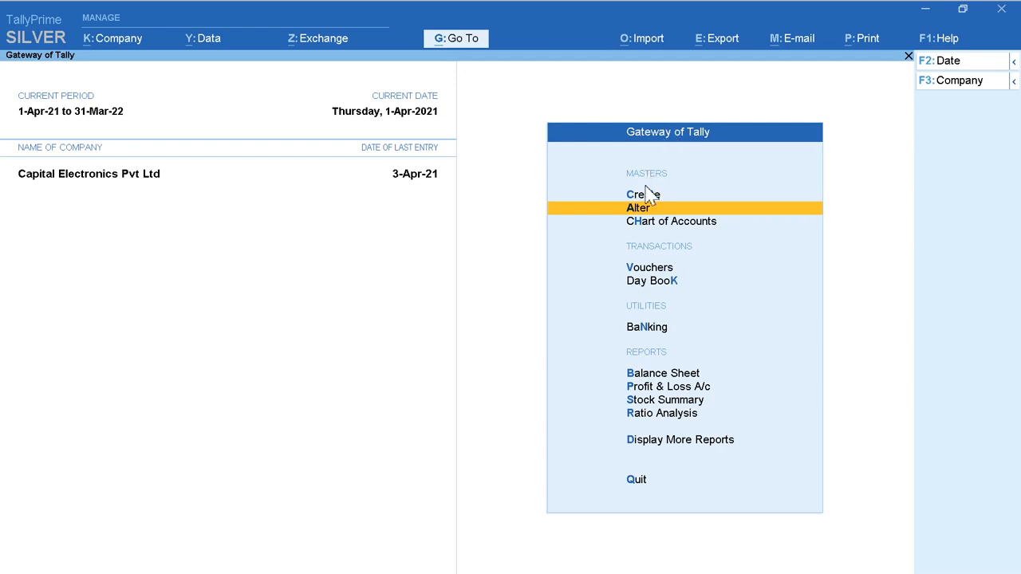
left_click(692, 209)
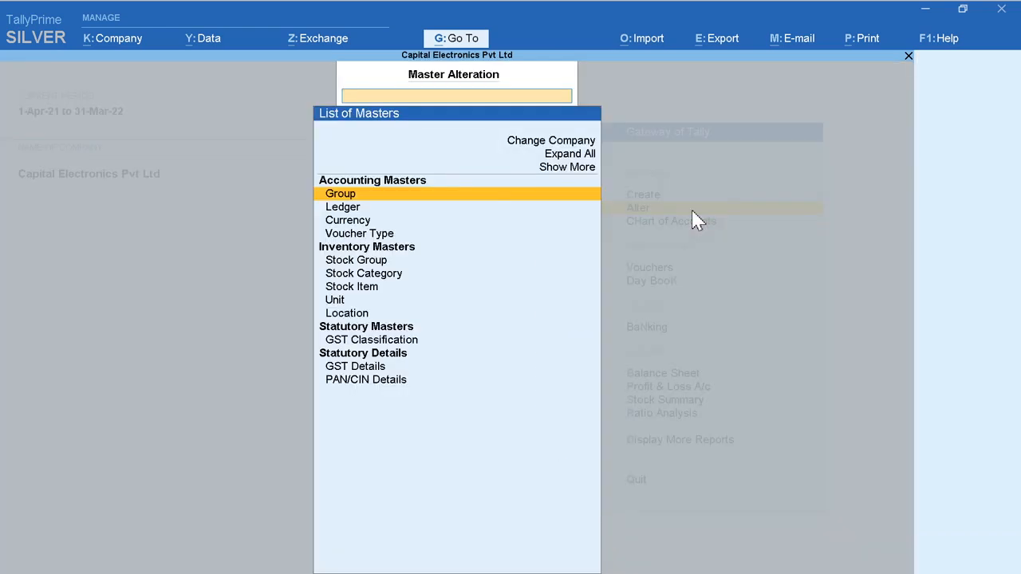
left_click(438, 224)
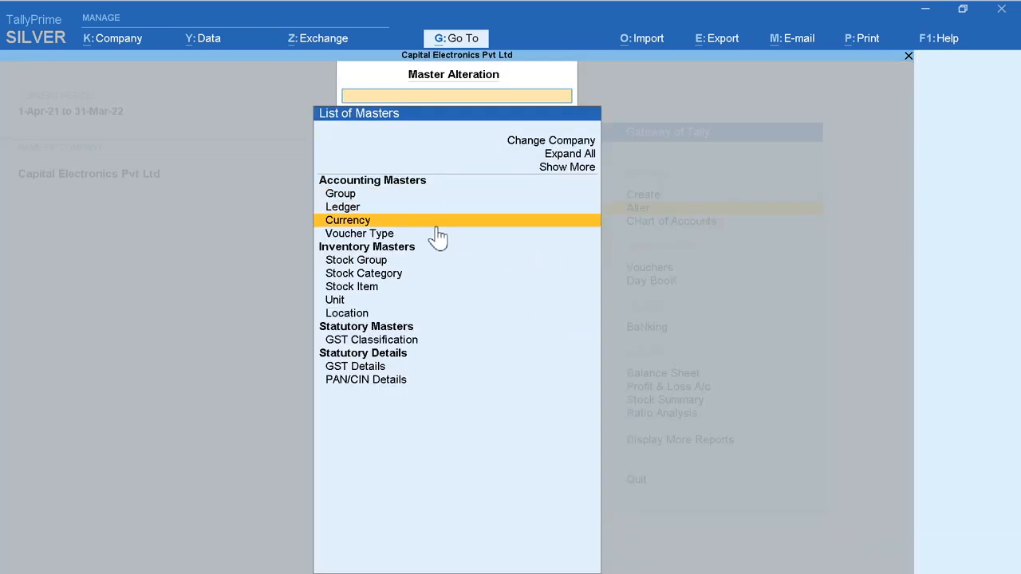
left_click(467, 241)
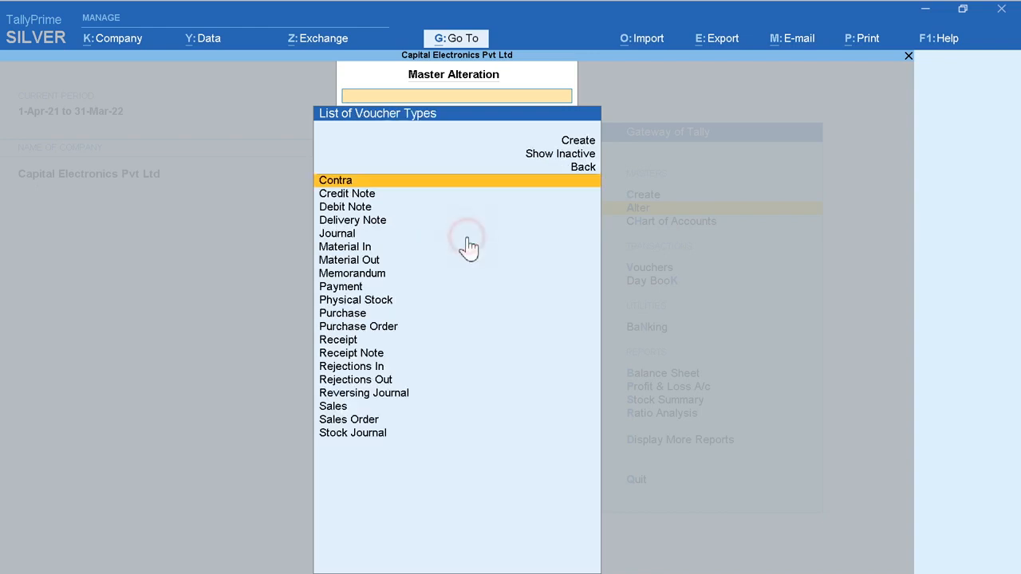
Step: Open the Sales voucher type for alteration
key("Down")
key("Down")
key("Down")
key("Down")
key("Down")
key("Down")
key("Down")
key("Down")
key("Down")
key("Down")
key("Down")
key("Down")
key("Down")
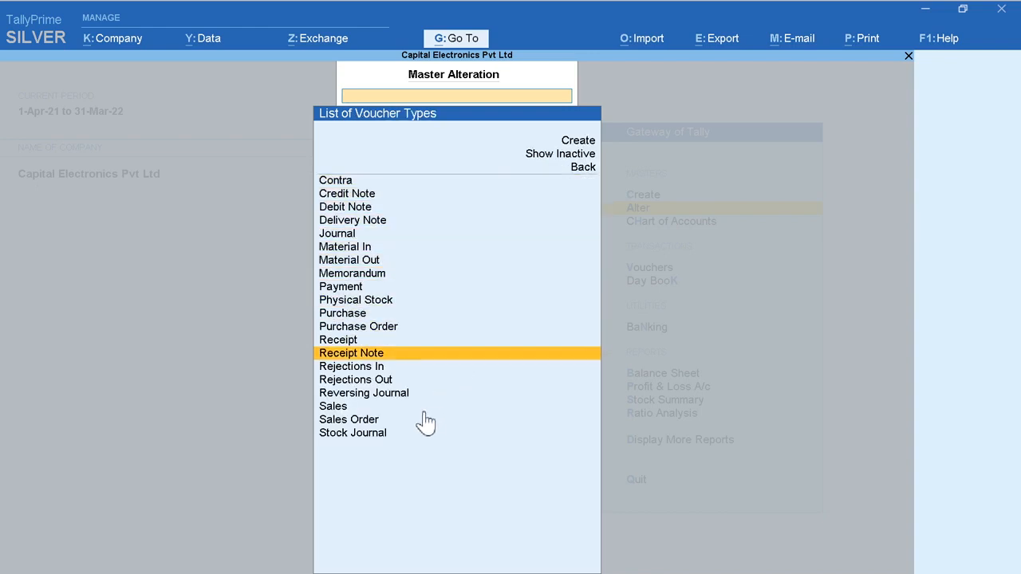
key("Down")
key("Down")
key("Down")
key("Down")
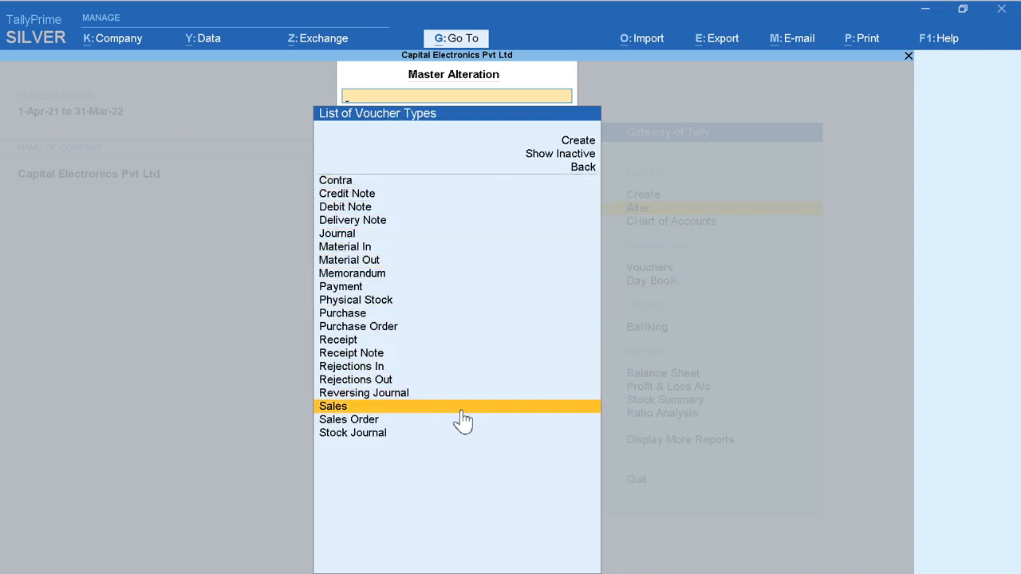
left_click(462, 409)
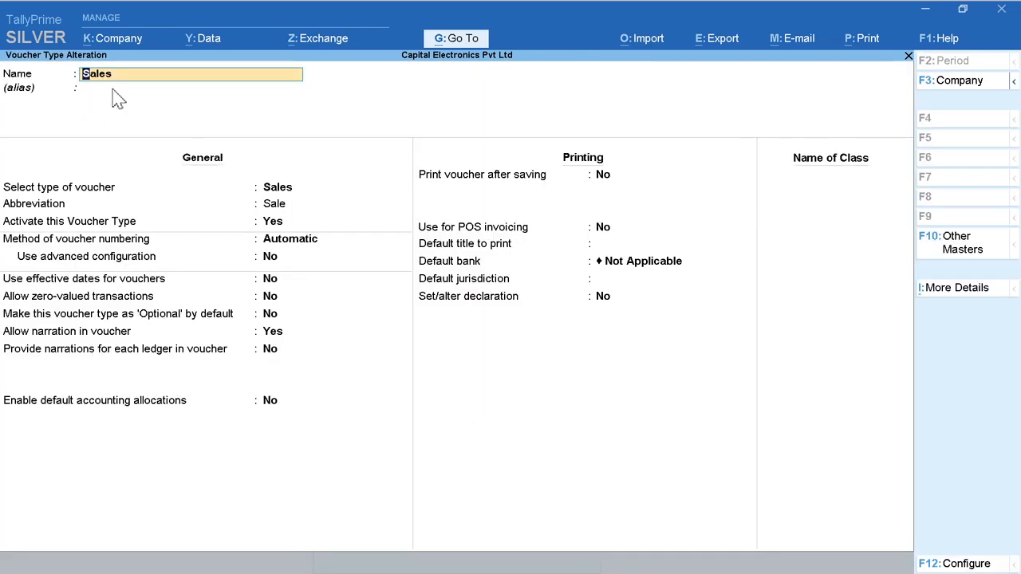
Step: Keep the Sales voucher type's name and active status, and choose Automatic as its method of voucher numbering
key("Return")
key("Return")
key("Return")
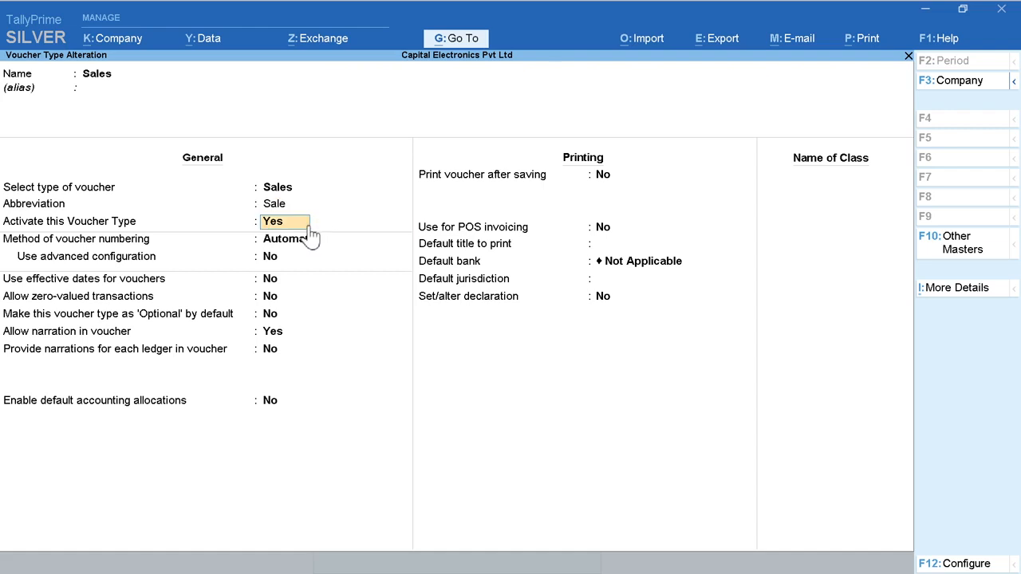
key("Return")
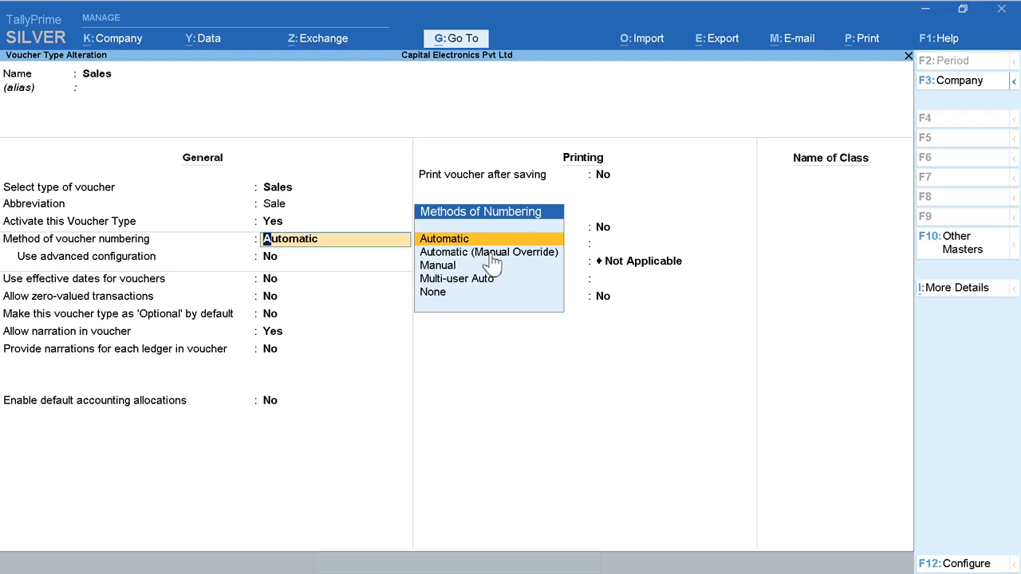
key("Down")
key("Down")
key("Down")
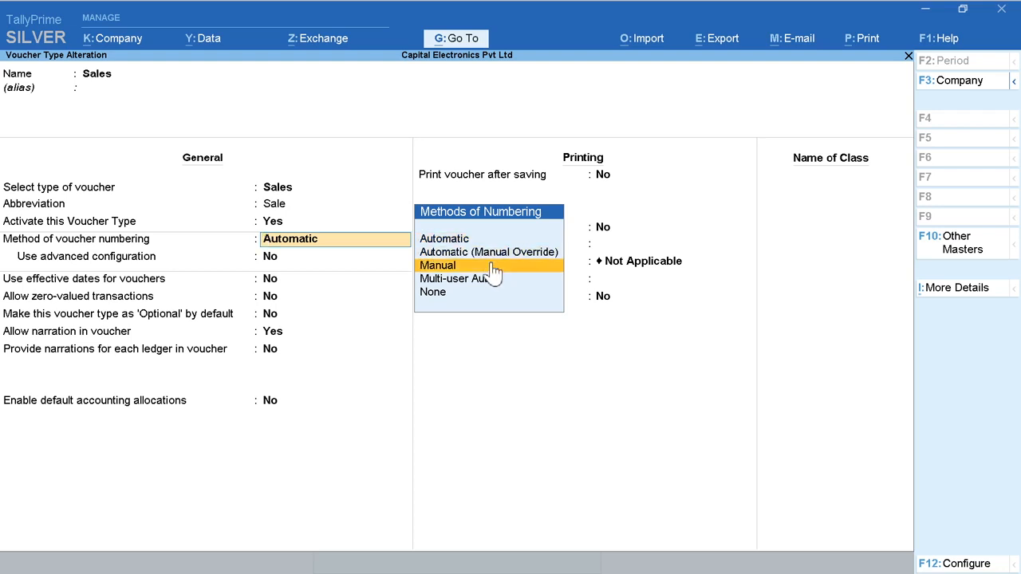
key("Down")
key("Up")
key("Up")
key("Up")
key("Up")
left_click(469, 240)
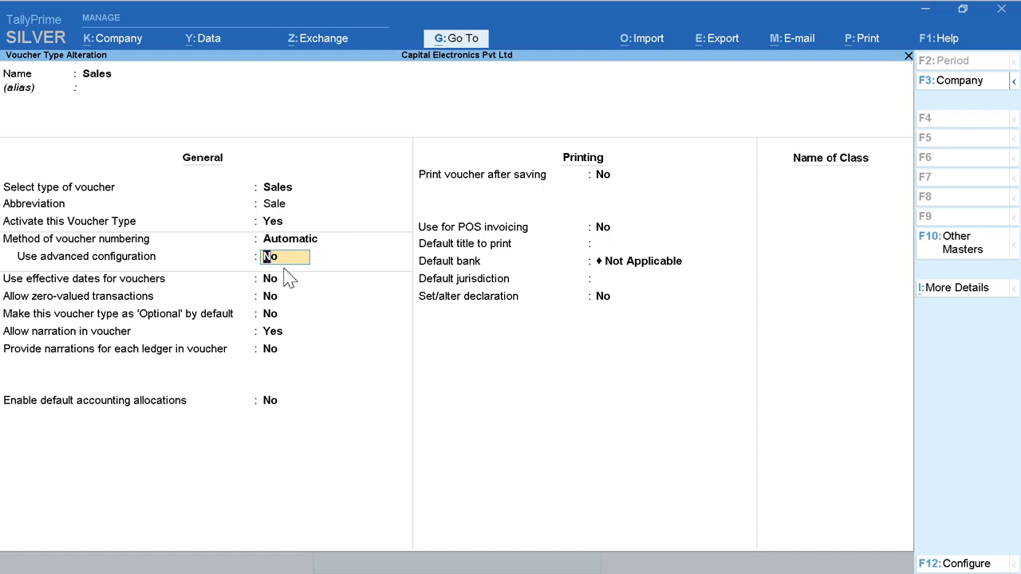
Step: Enable advanced configuration for the voucher numbering, keeping starting number 1 and no zero prefill
type("y")
key("Return")
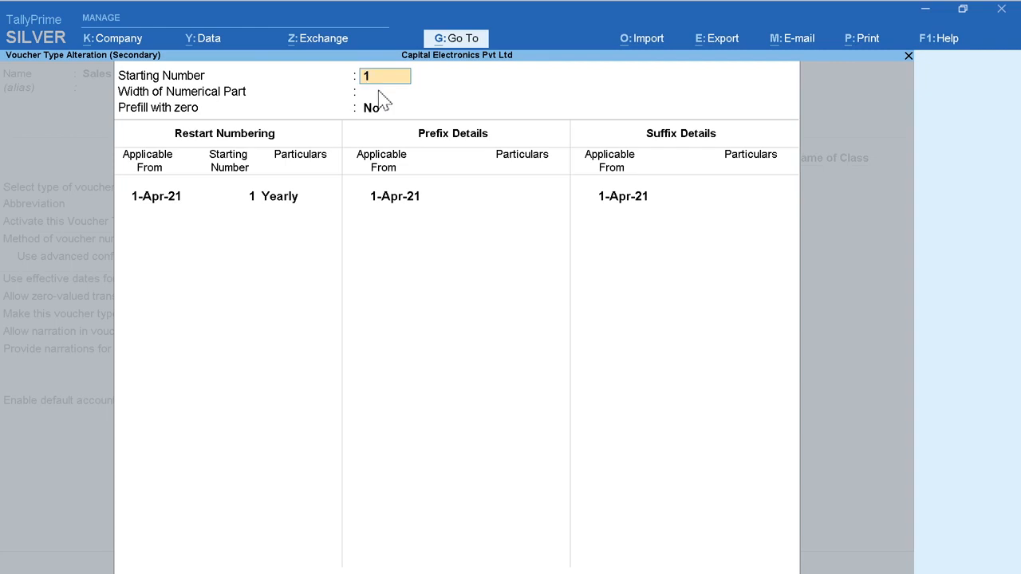
key("Return")
key("Return")
key("Return")
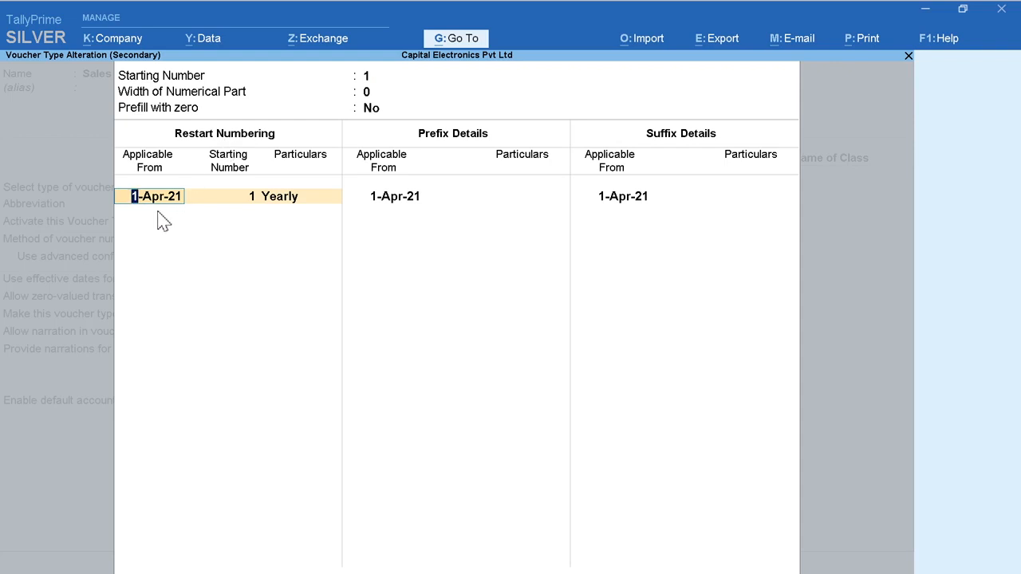
Step: Set the numbering to restart yearly from 1-Apr-21 with starting number 501
key("Return")
type("501")
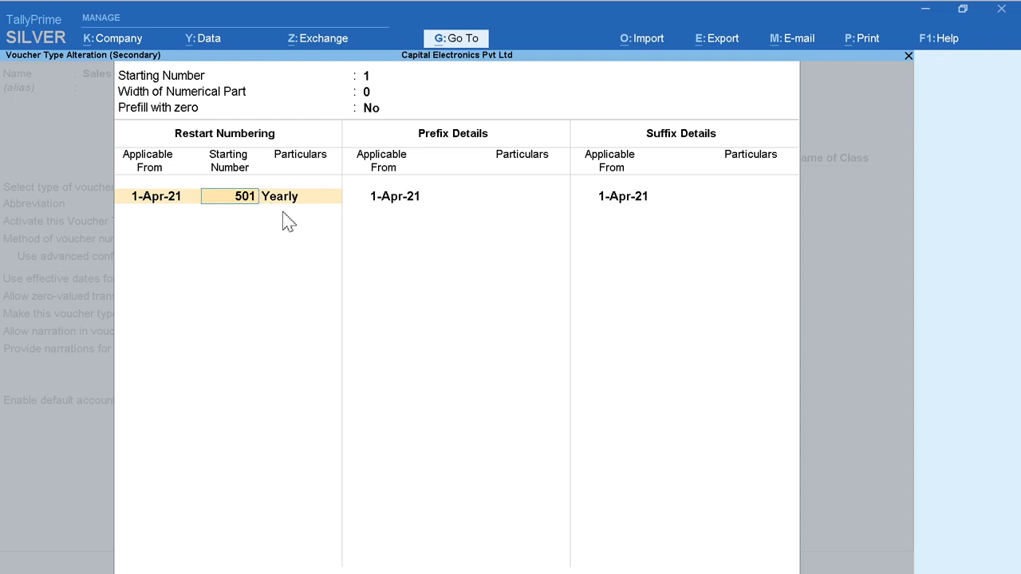
key("Return")
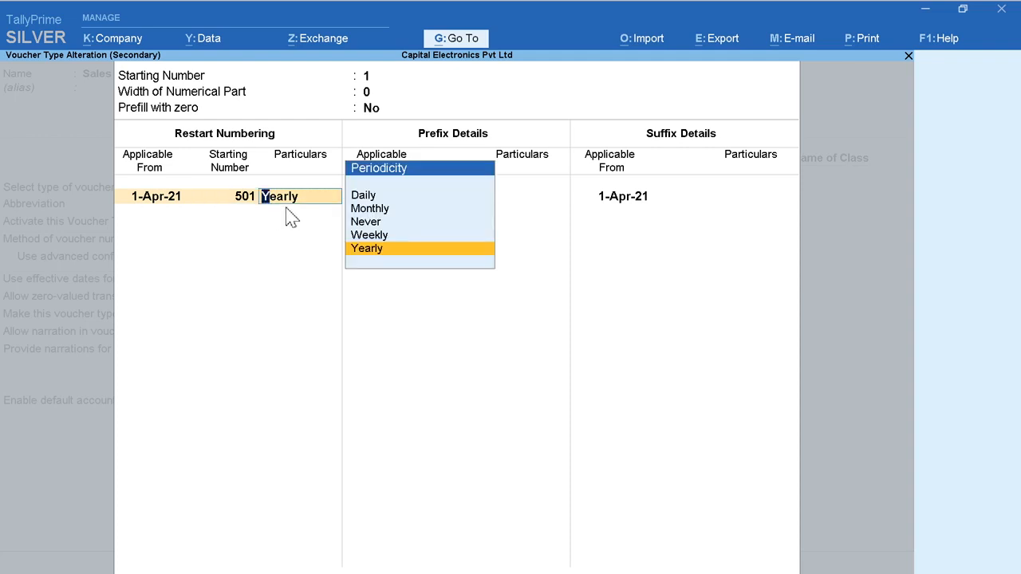
key("Return")
key("Return")
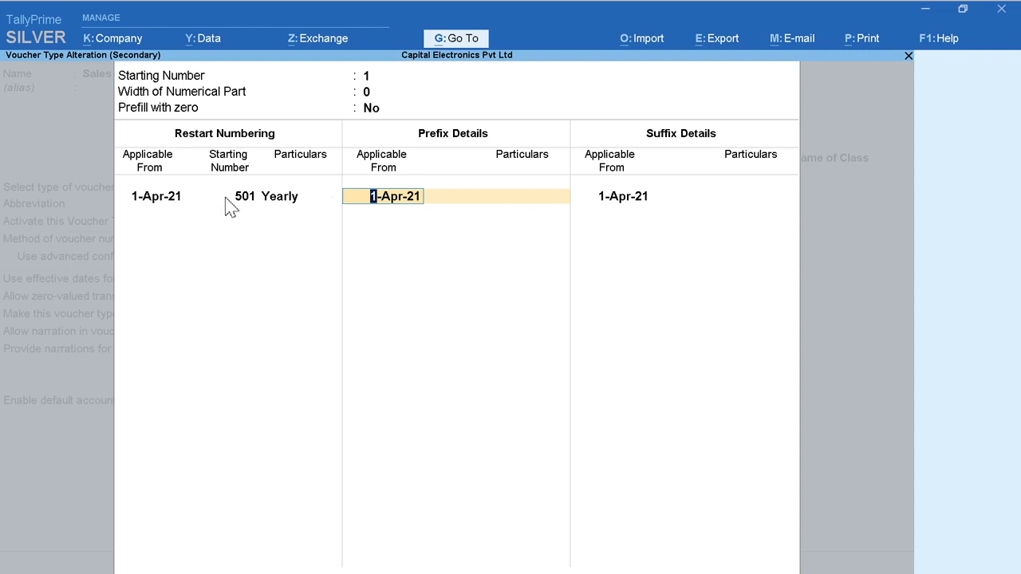
Step: Add the prefix DL/ to the sales voucher numbers, applicable from 1-Apr-21
key("Return")
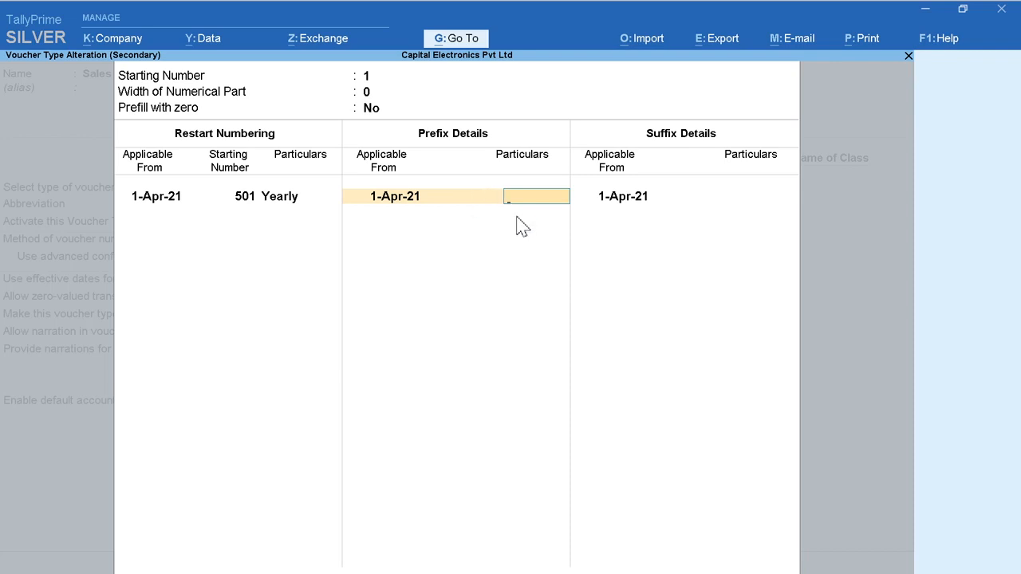
type("DL")
key("Return")
key("Return")
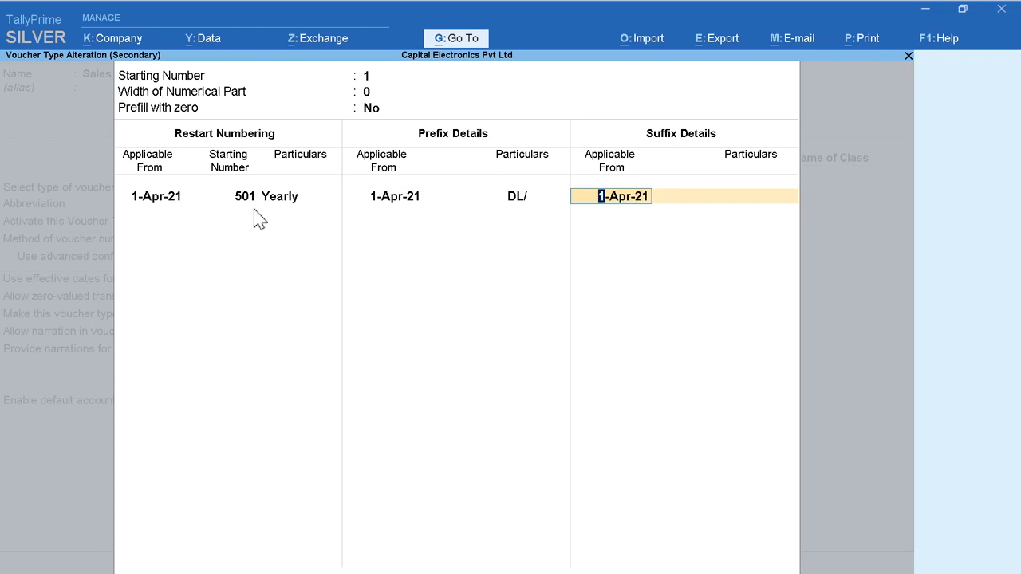
Step: Add the suffix /2021-22 applicable from 1-Apr-21 and accept the advanced numbering configuration
key("Return")
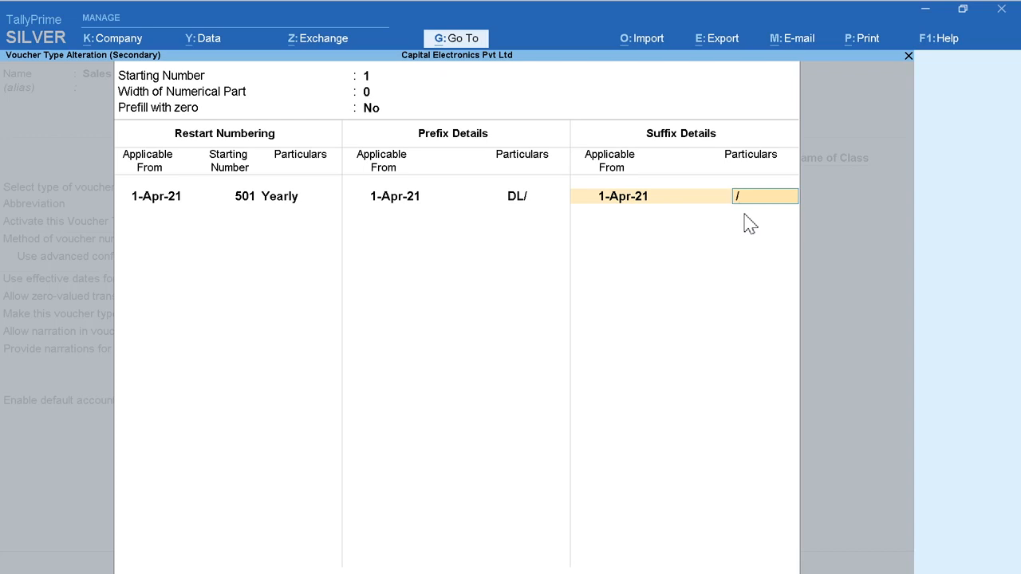
type("/2021-22")
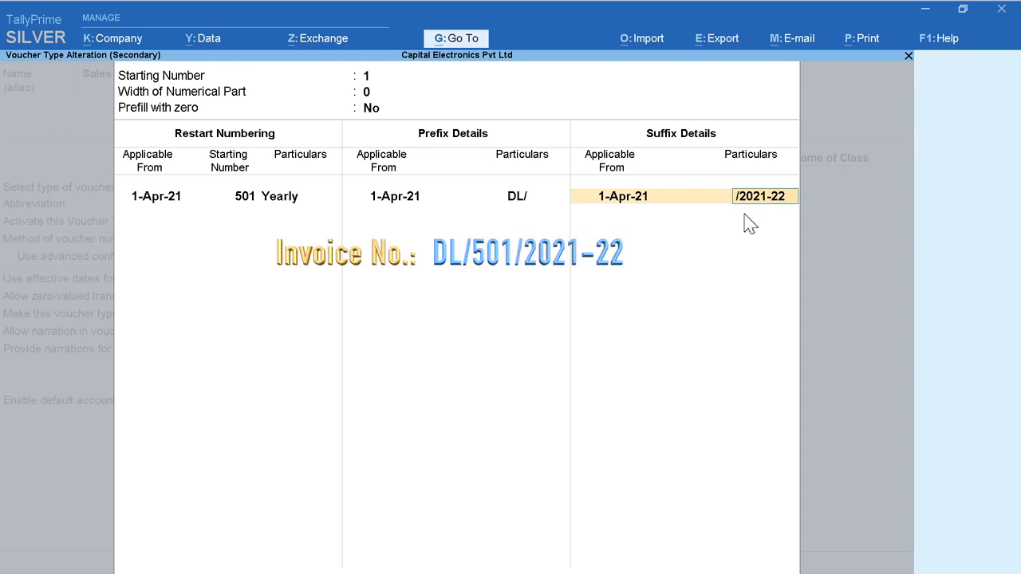
key("Return")
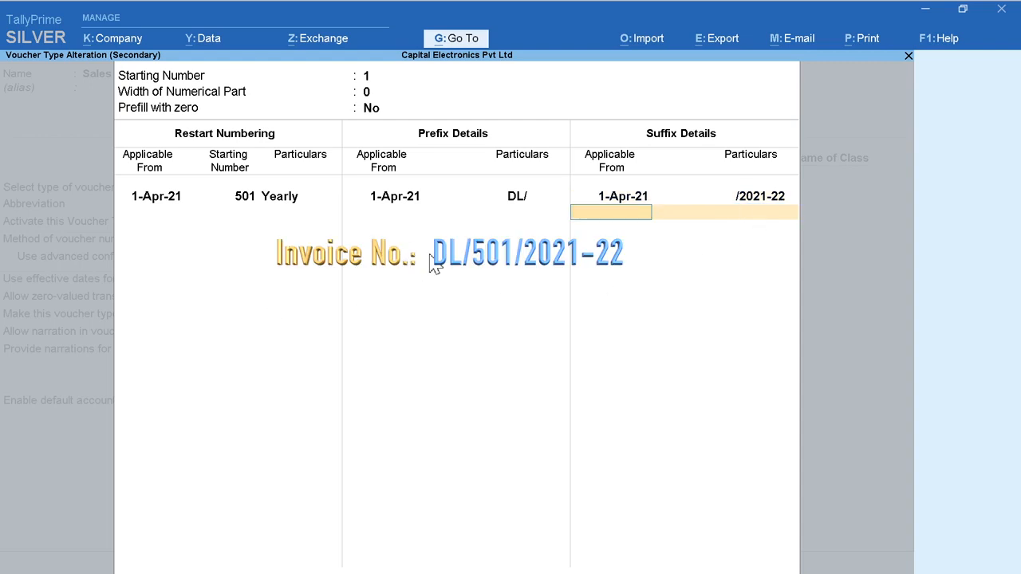
key("Return")
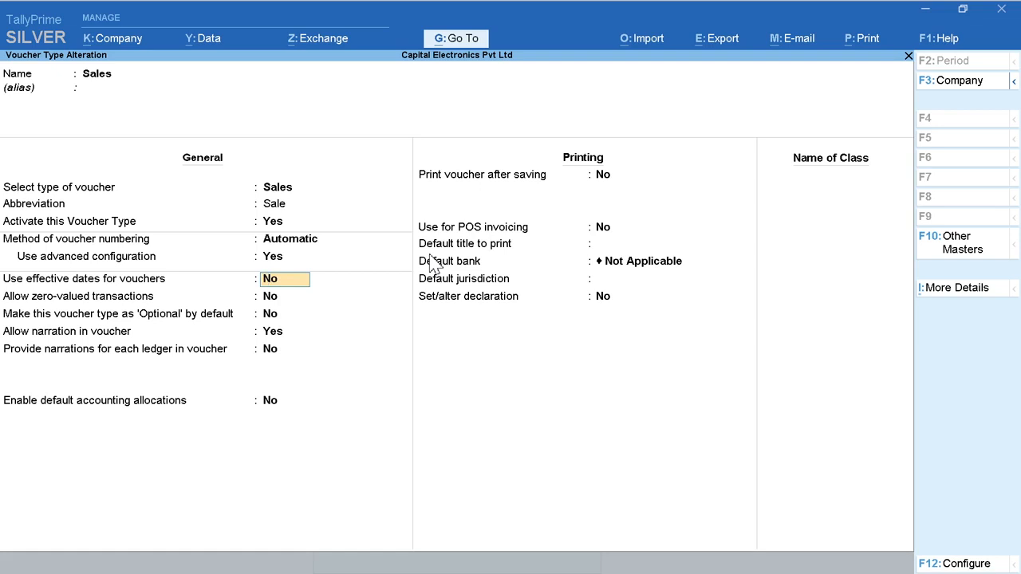
Step: Keep the remaining Sales voucher type settings and save the alteration
key("Return")
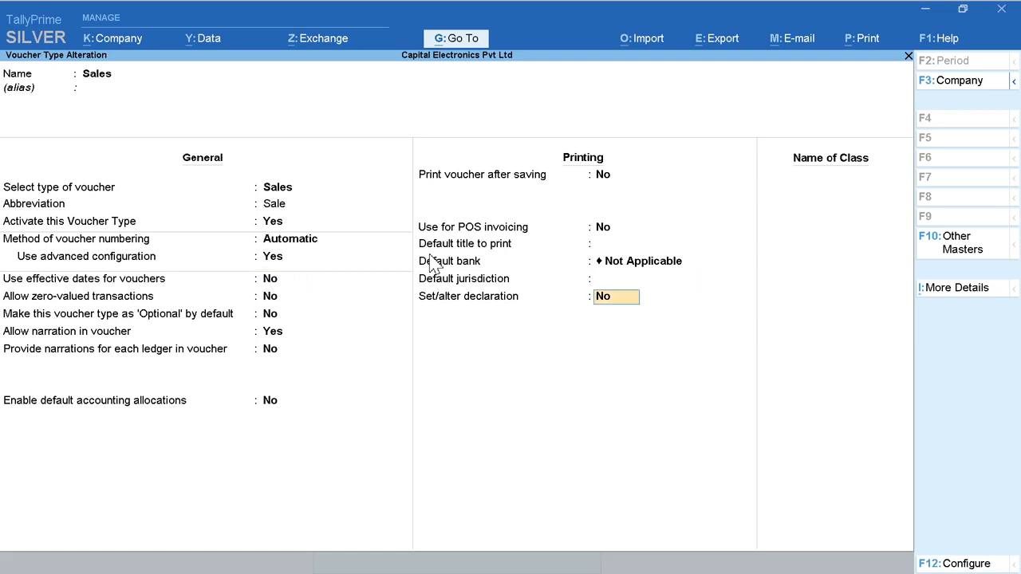
key("Return")
key("Return")
key("Return")
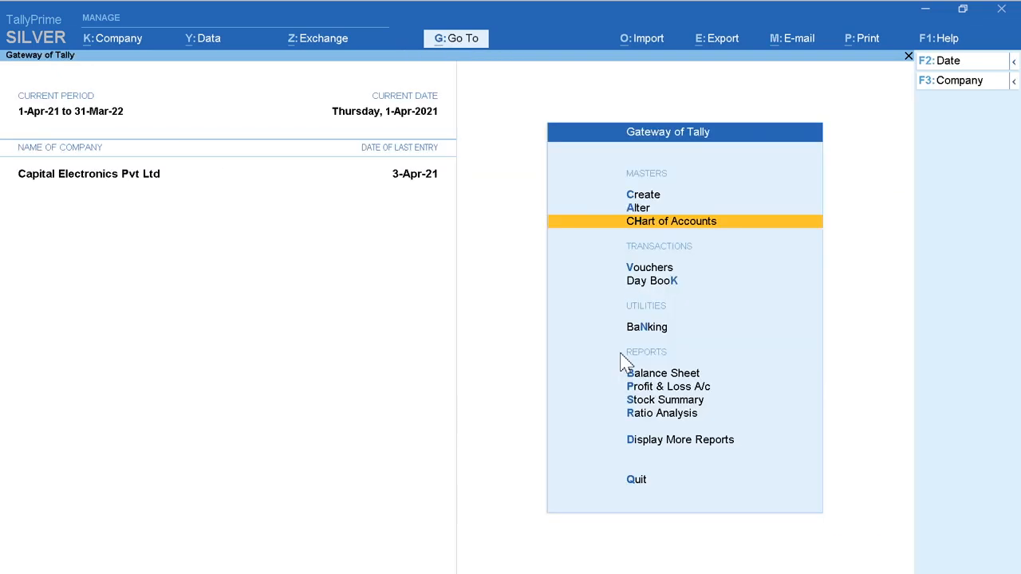
Step: Start a new sales voucher and set its date to 2-4-2021
key("Down")
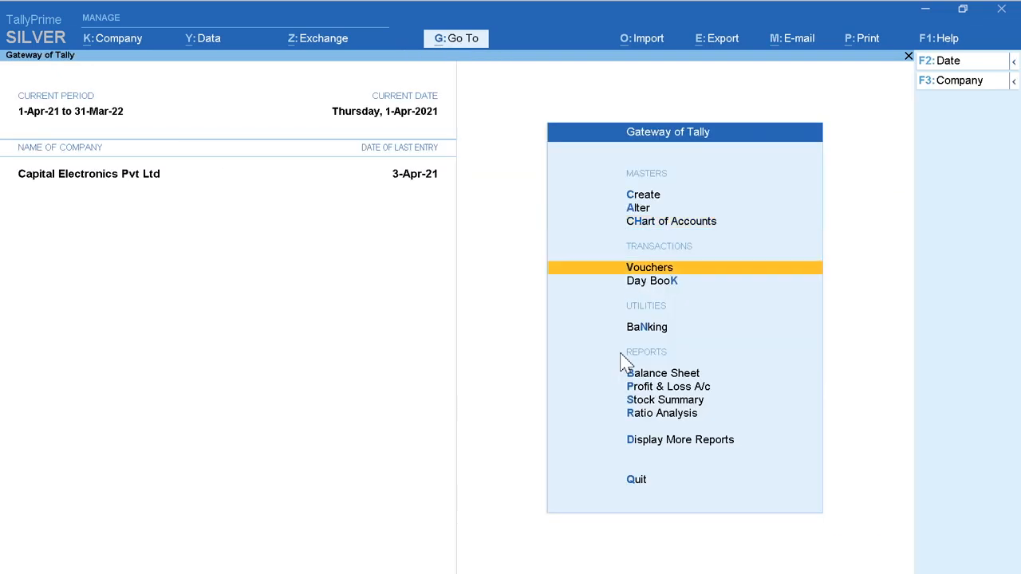
left_click(718, 275)
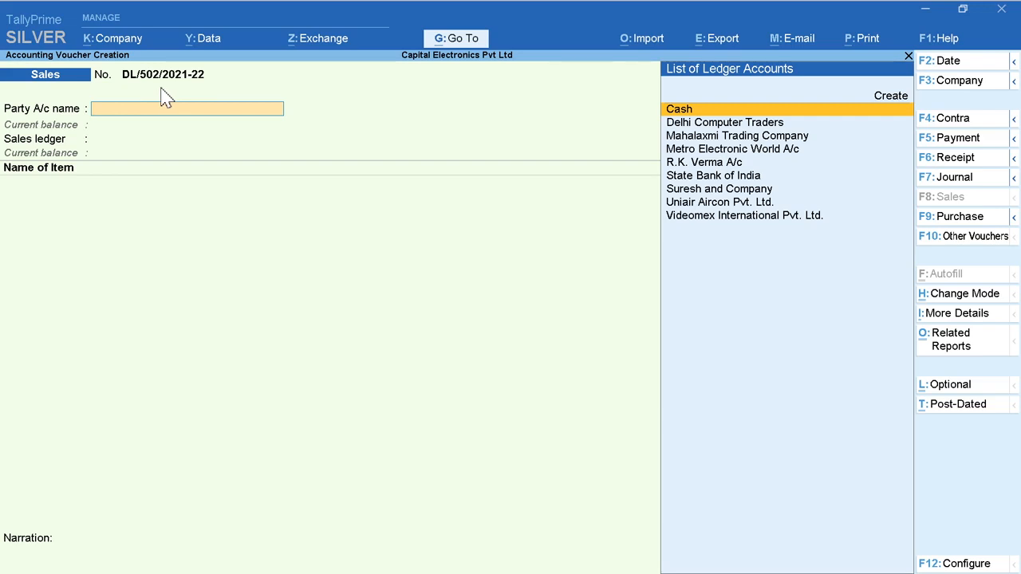
left_click(941, 61)
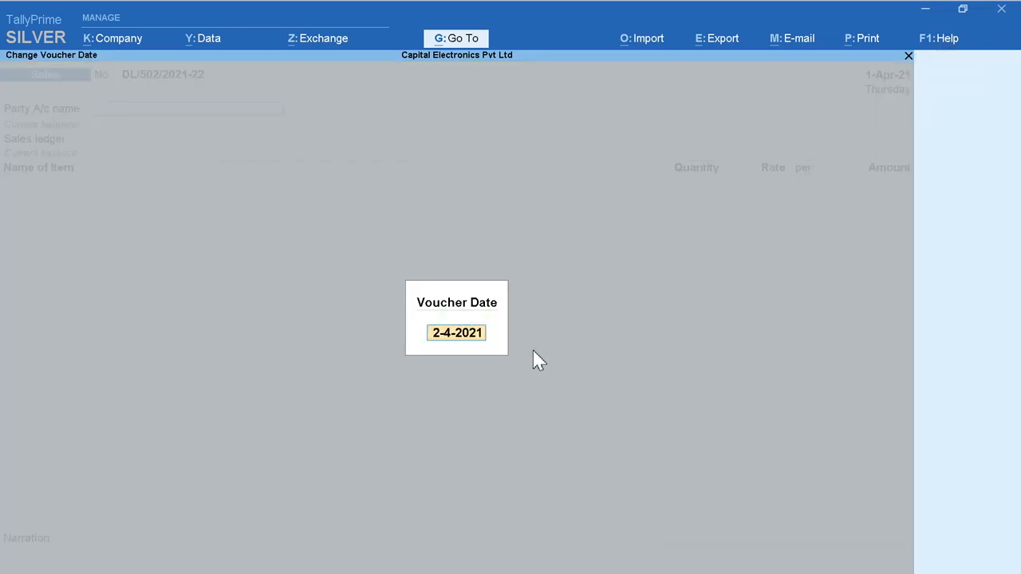
key("Return")
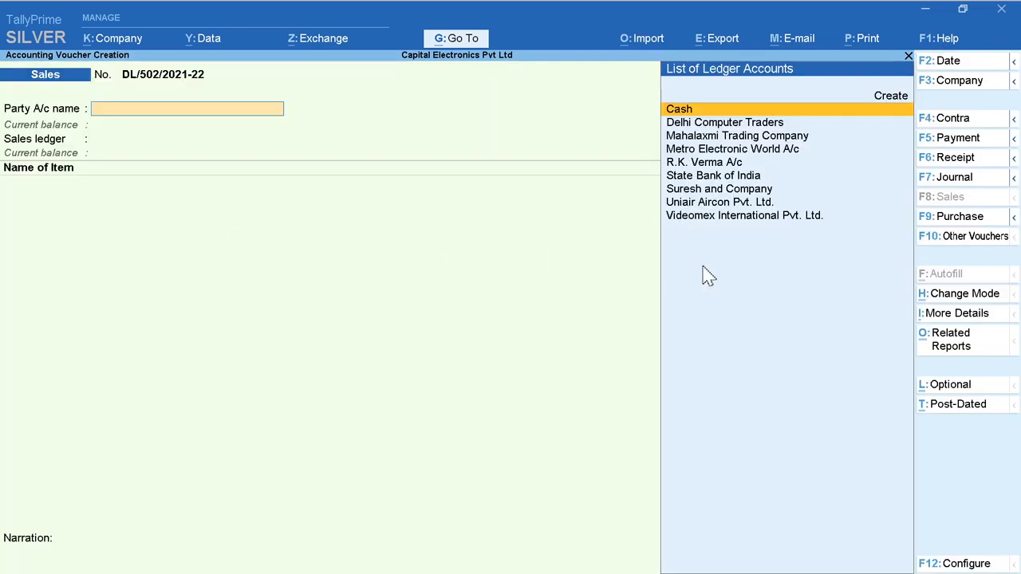
Step: Select Mahalaxmi Trading Company as the party account and Sales A/c as the sales ledger
key("Down")
key("Down")
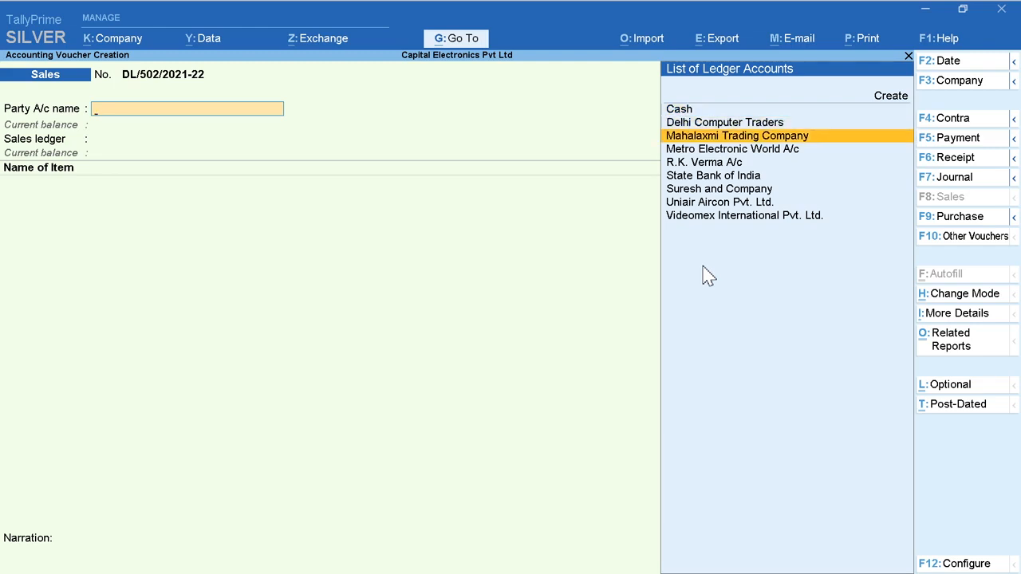
key("Return")
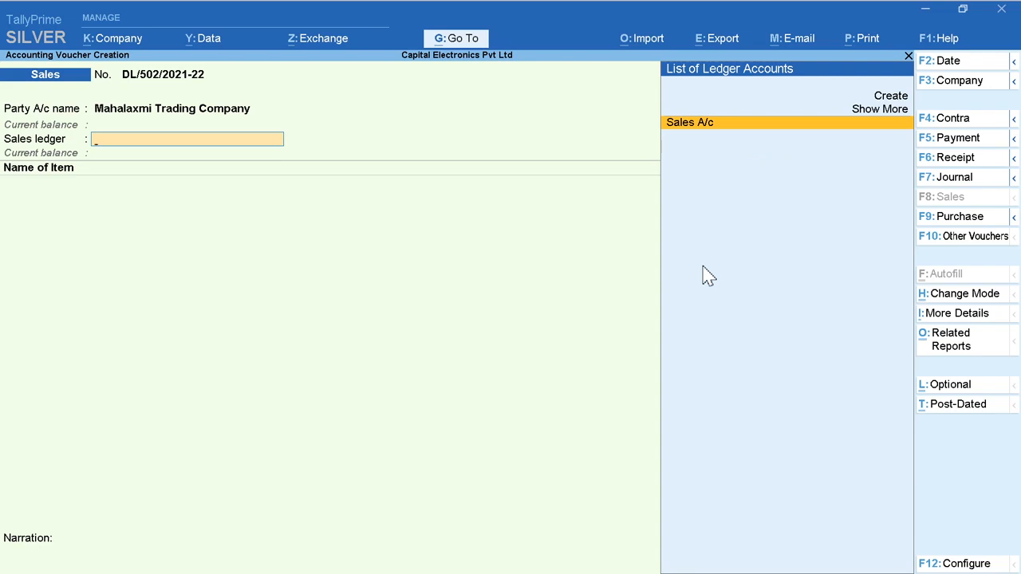
key("Return")
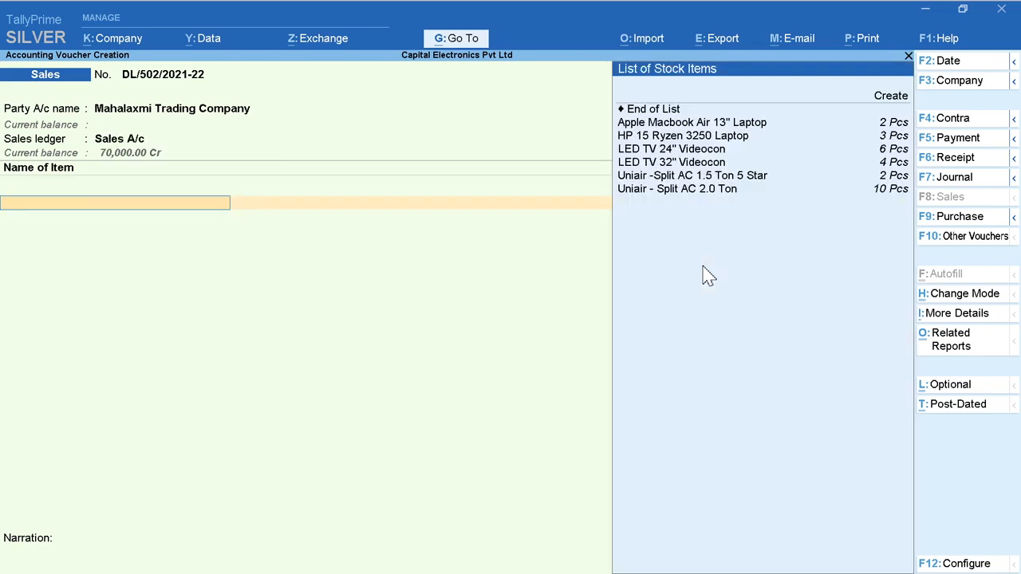
Step: Add the item LED TV 24" Videocon with a quantity of 3 Pcs at a rate of 13,800
key("Down")
key("Down")
key("Down")
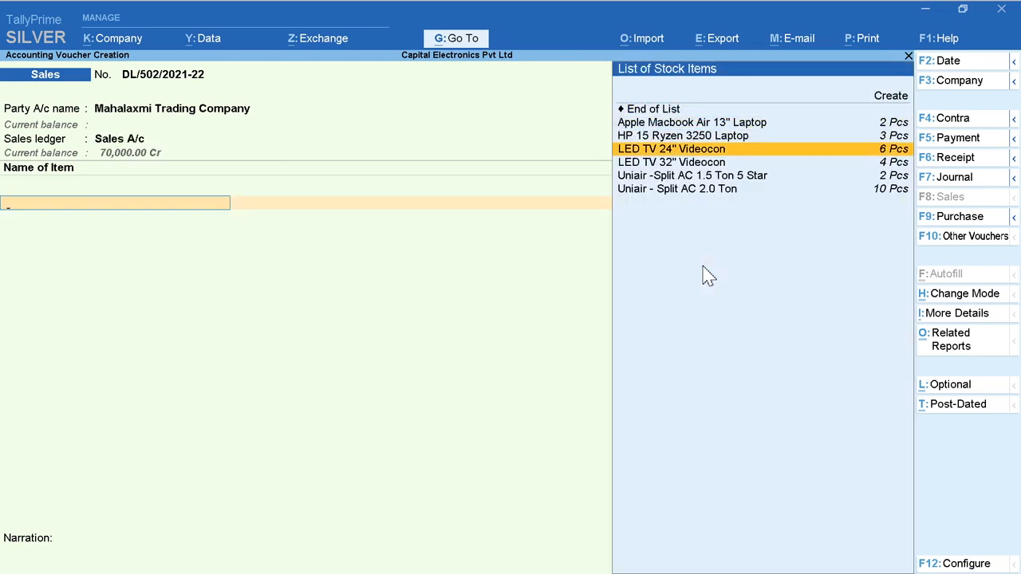
key("Return")
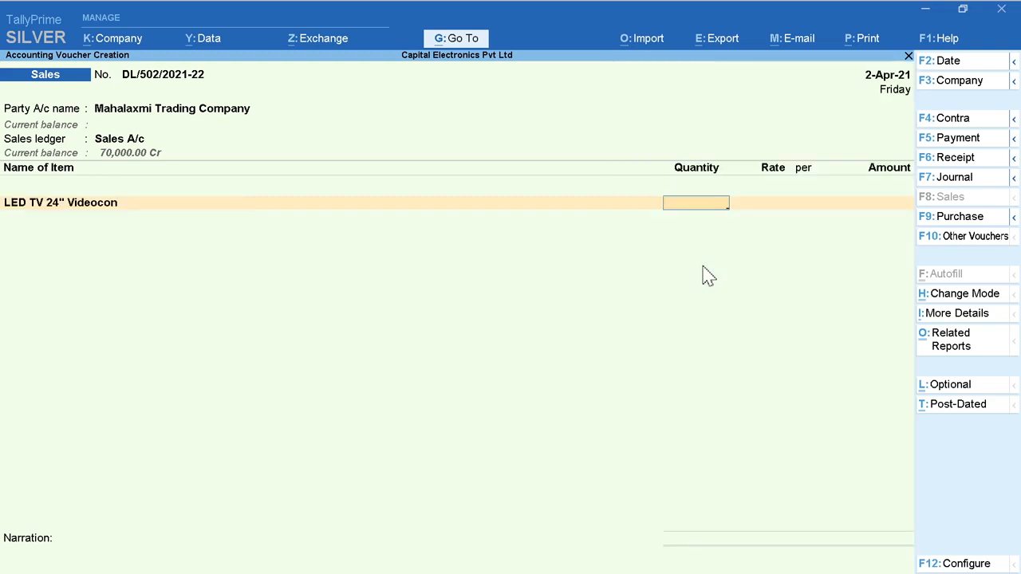
type("3")
key("Return")
type("13800")
key("Return")
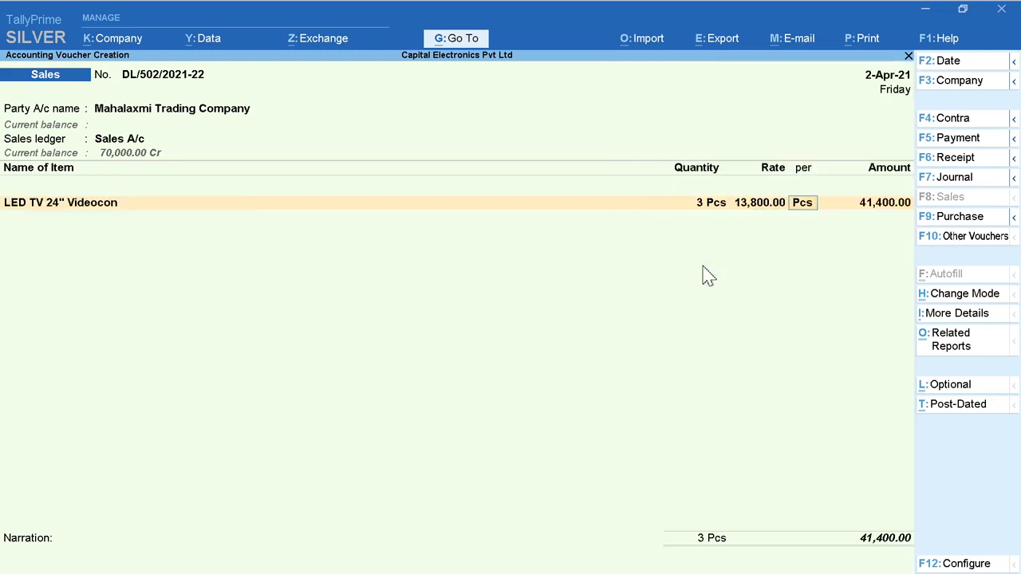
Step: Add the item LED TV 32" Videocon with a quantity of 2 Pcs at a rate of 14,900
key("Return")
key("Return")
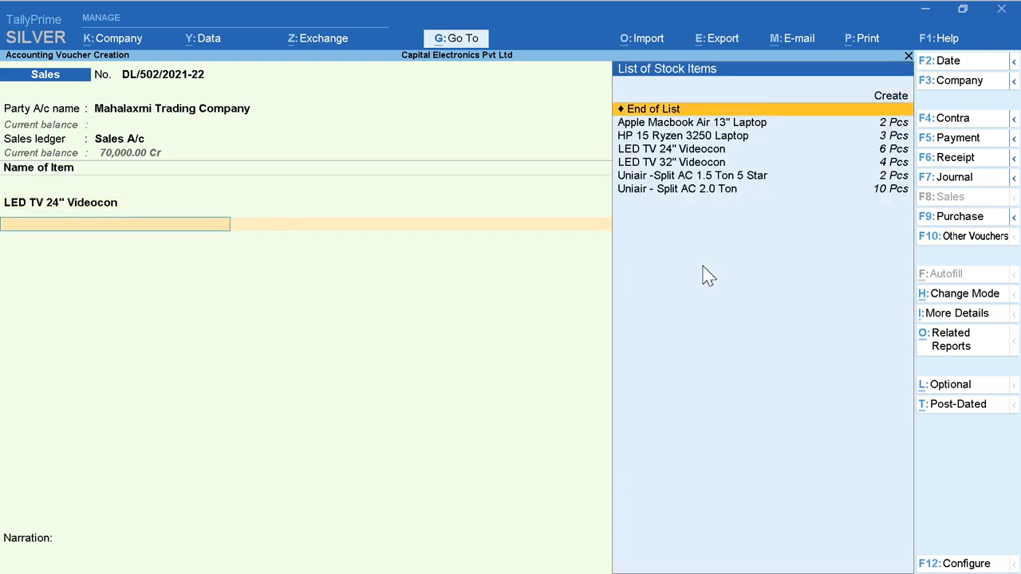
key("Down")
key("Down")
key("Down")
key("Down")
key("Return")
type("2")
key("Return")
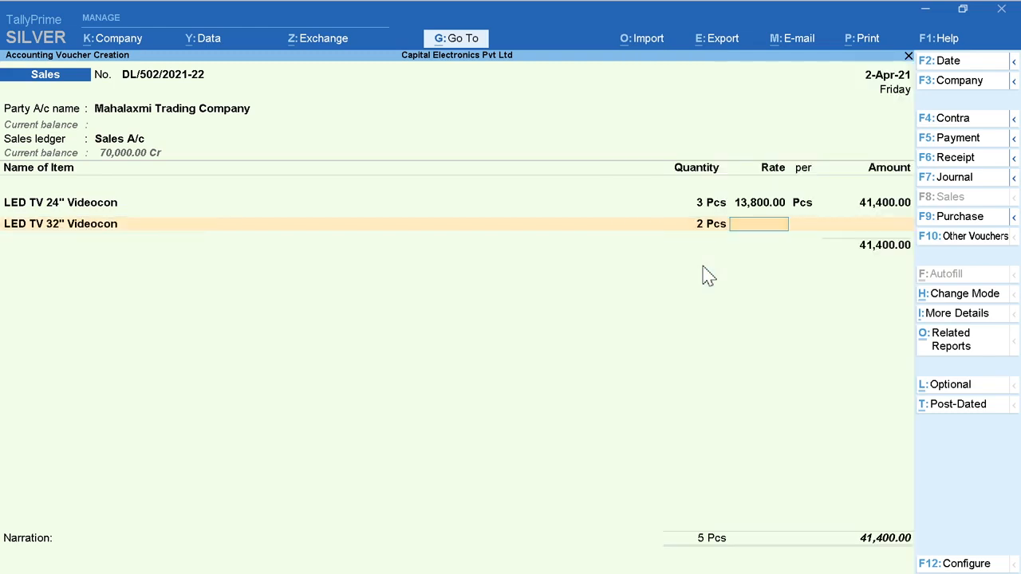
type("14900")
key("Return")
key("Return")
key("Return")
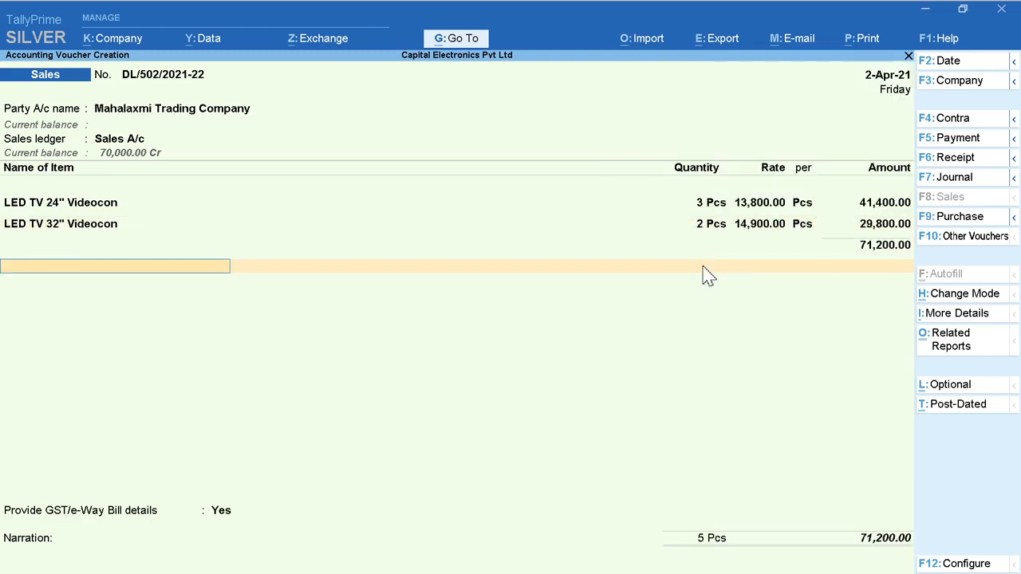
Step: Finish the item list and add IGST A/c as the tax ledger on the sales voucher
type("Ig")
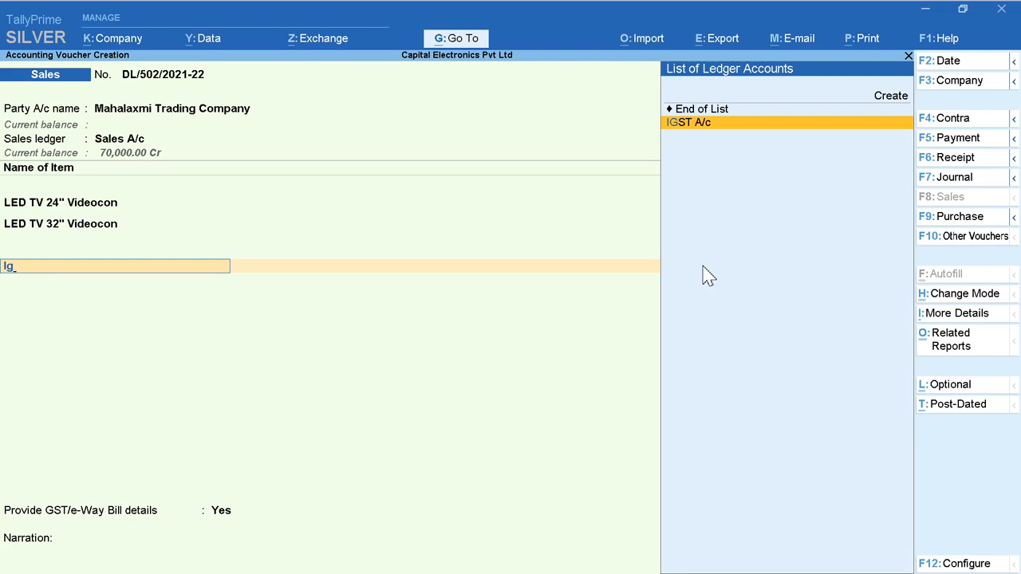
key("Return")
key("Return")
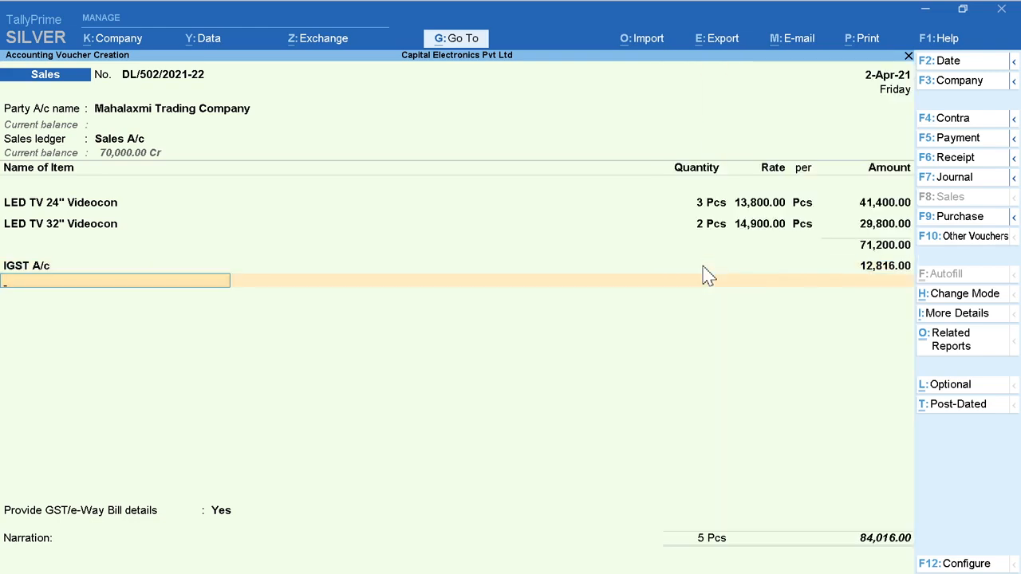
key("Return")
Step: Set Provide GST/e-Way Bill details to No and save the voucher with the narration "Invoice No. 502"
key("Down")
key("Return")
key("Return")
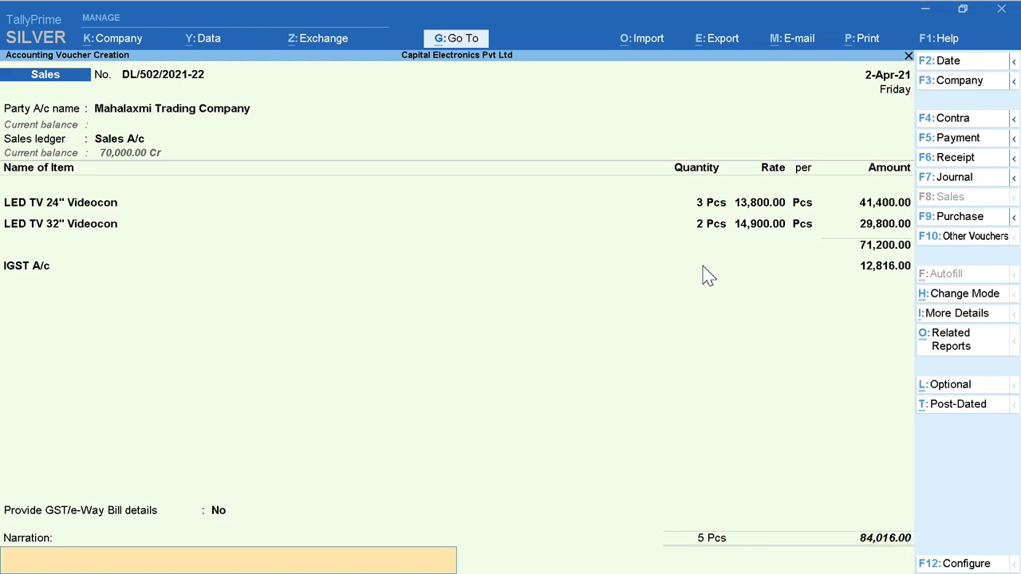
type("Invoice No. 502")
key("Return")
key("Return")
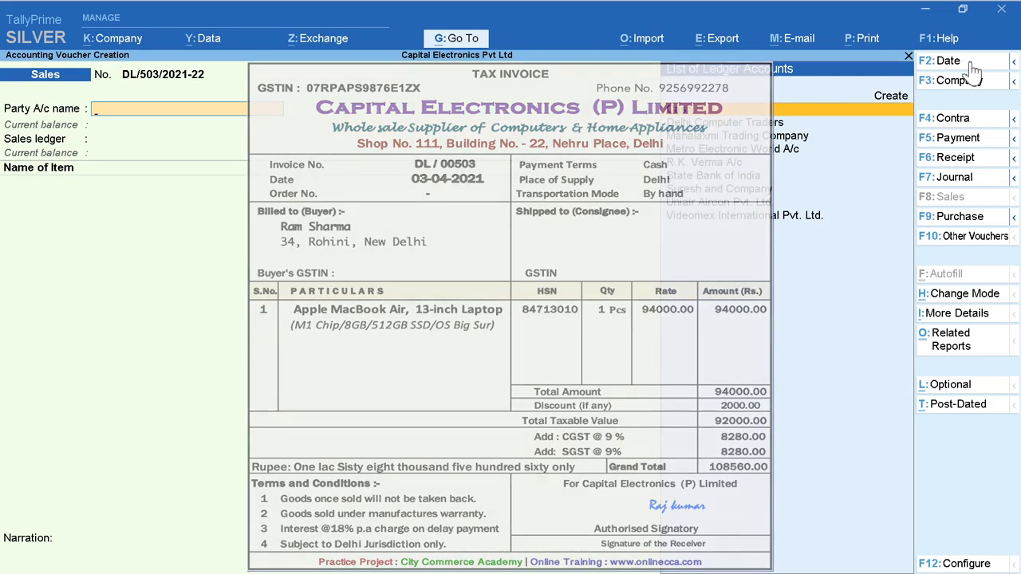
Step: Date the new sales voucher 3-4-2021, with Cash as the party account and Sales A/c as the sales ledger
left_click(972, 65)
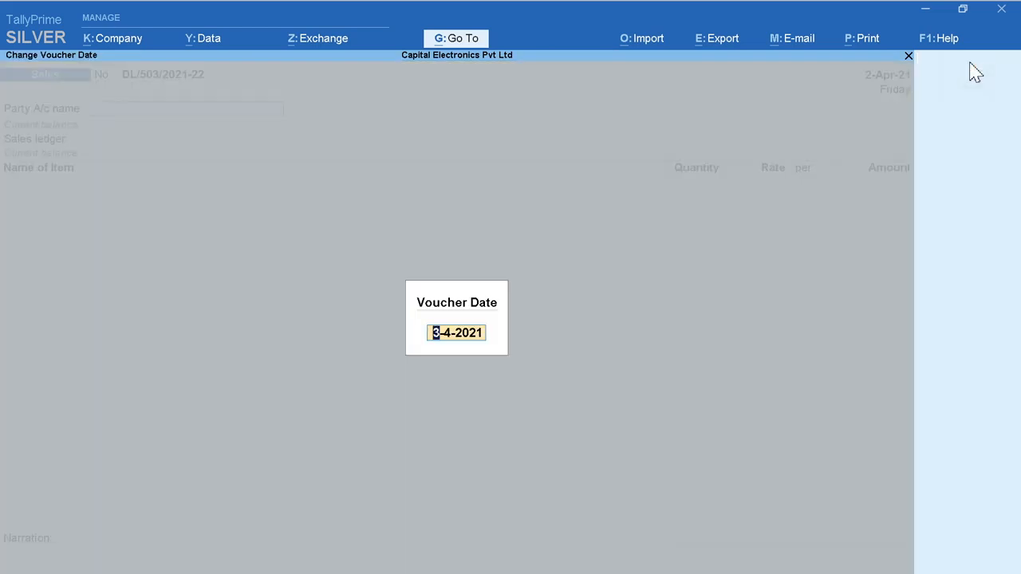
key("Return")
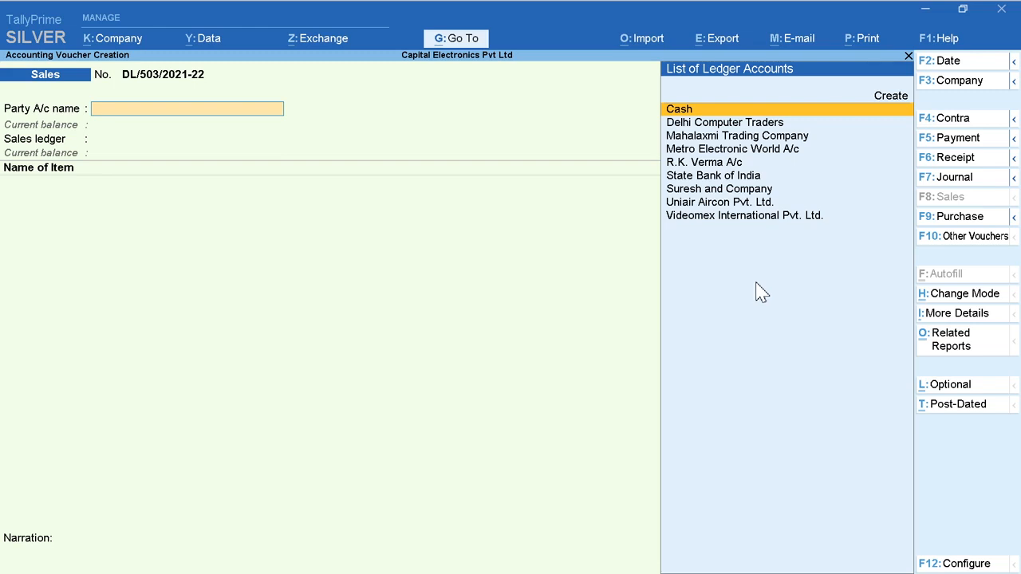
key("Return")
Step: Add the item Apple Macbook Air 13" Laptop with a quantity of 1 Pcs at a rate of 94,000
key("Return")
type("A")
key("Return")
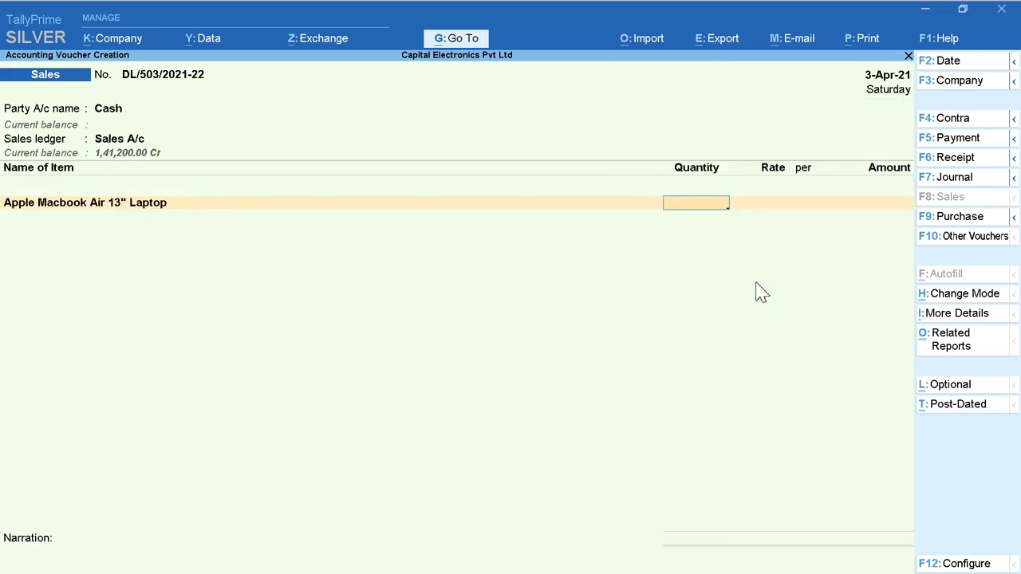
type("1")
key("Return")
type("94000")
Step: Add CGST A/c and SGST A/c as the tax ledgers for the laptop sale
key("Return")
key("Return")
key("Return")
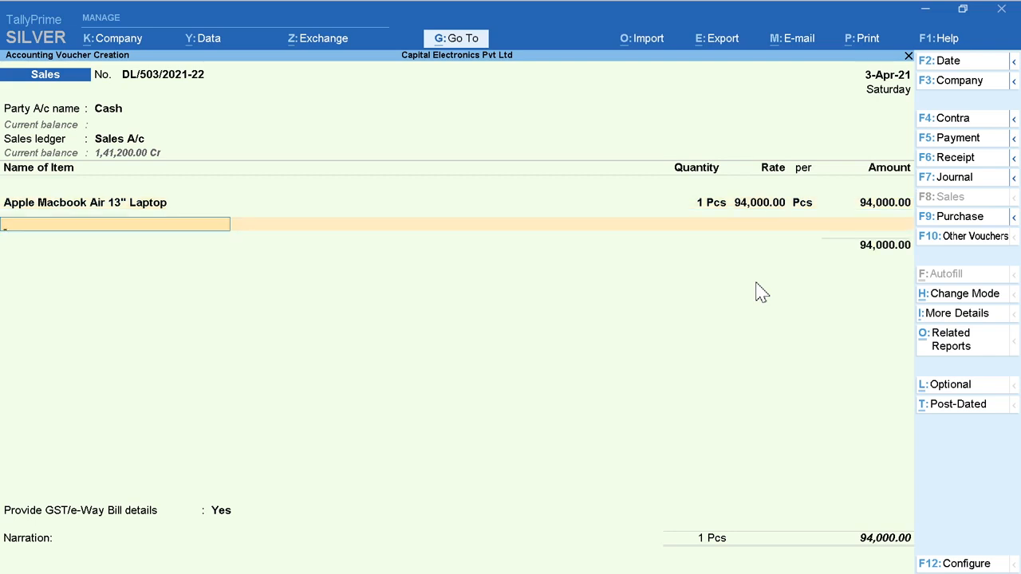
key("Return")
type("C")
key("Return")
key("Return")
type("S")
key("Return")
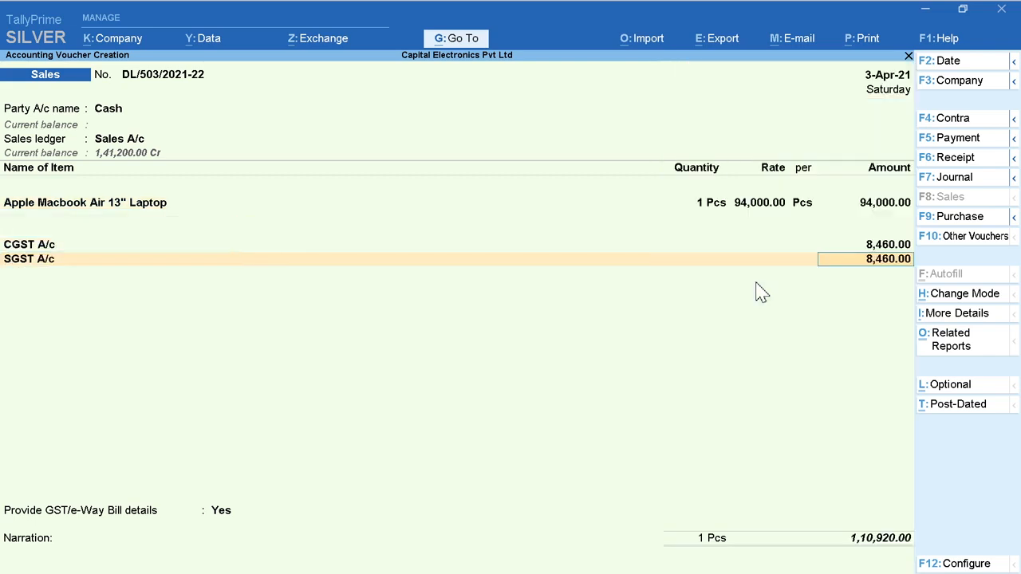
Step: Decline the GST/e-Way Bill details for the cash sale and save it with the narration "Invoice No. 502"
key("Return")
key("Return")
key("Down")
key("Return")
type("Invoice No. 502")
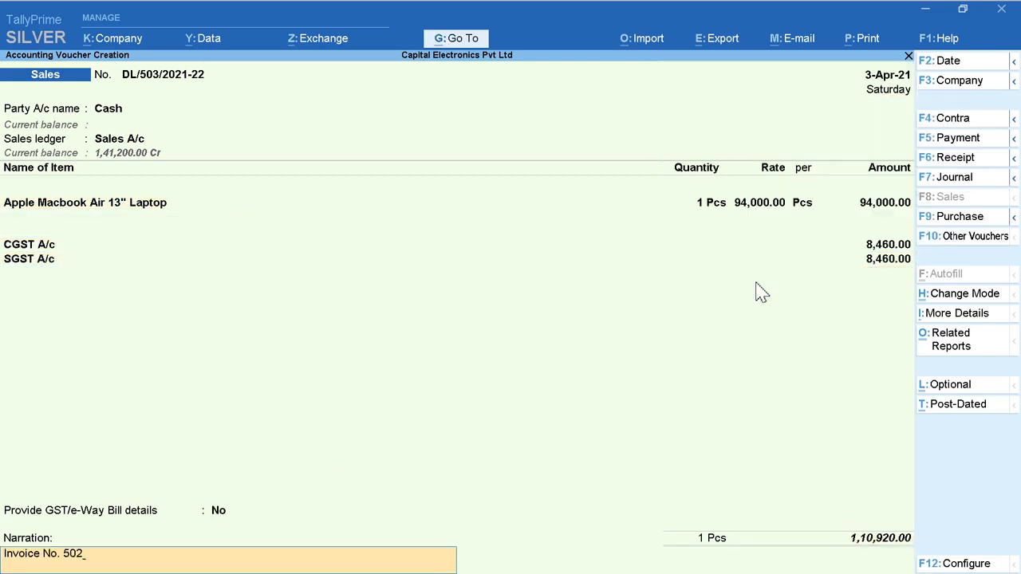
key("Return")
key("Return")
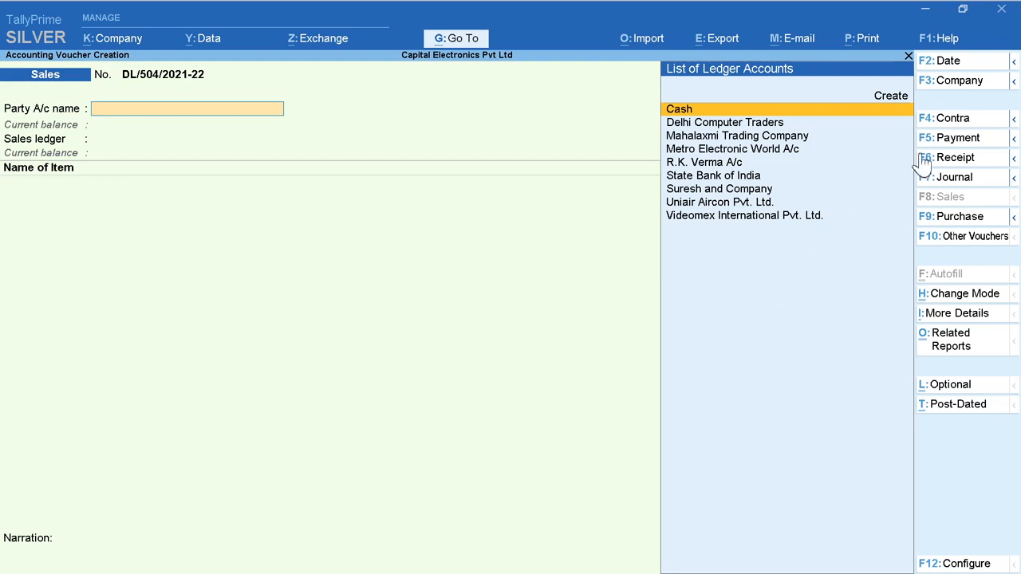
Step: Set the new sales voucher's date to 4-4-2021
left_click(964, 64)
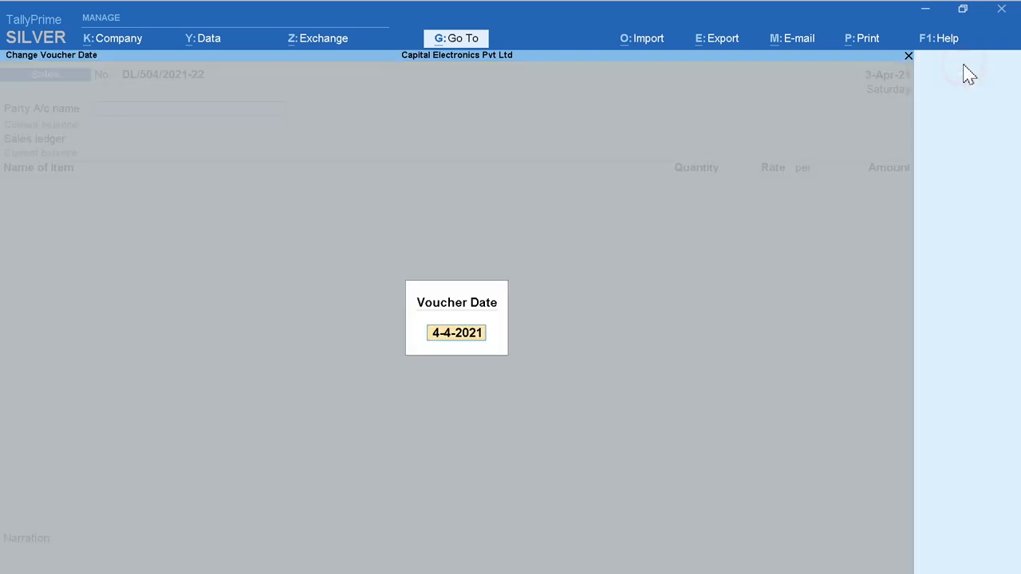
key("Return")
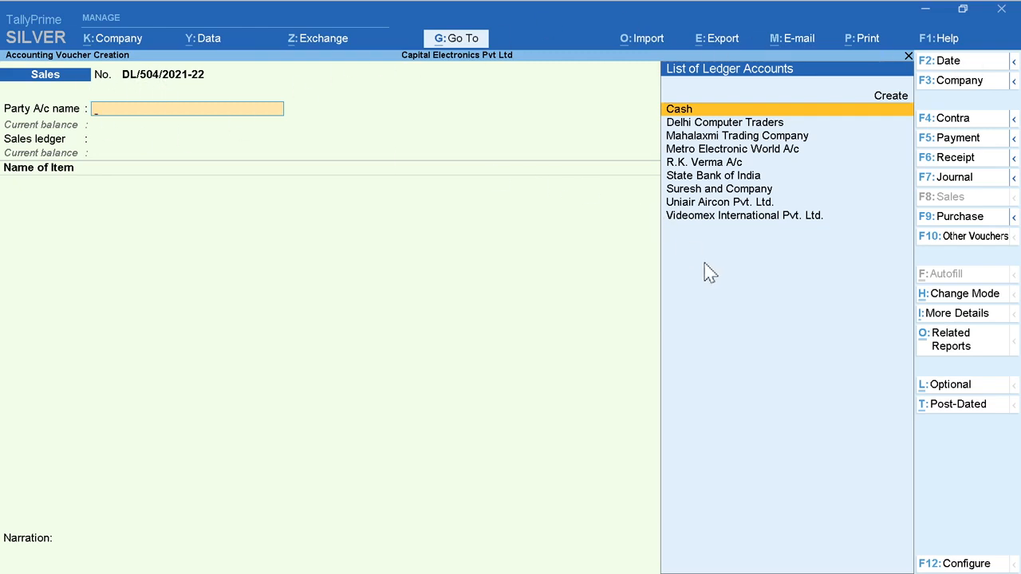
Step: Start a new party ledger named Richi Rich Traders from the party account field and place it under Sundry Debtors
key("Down")
key("Down")
key("Down")
key("Down")
key("Down")
key("Down")
key("Down")
key("Down")
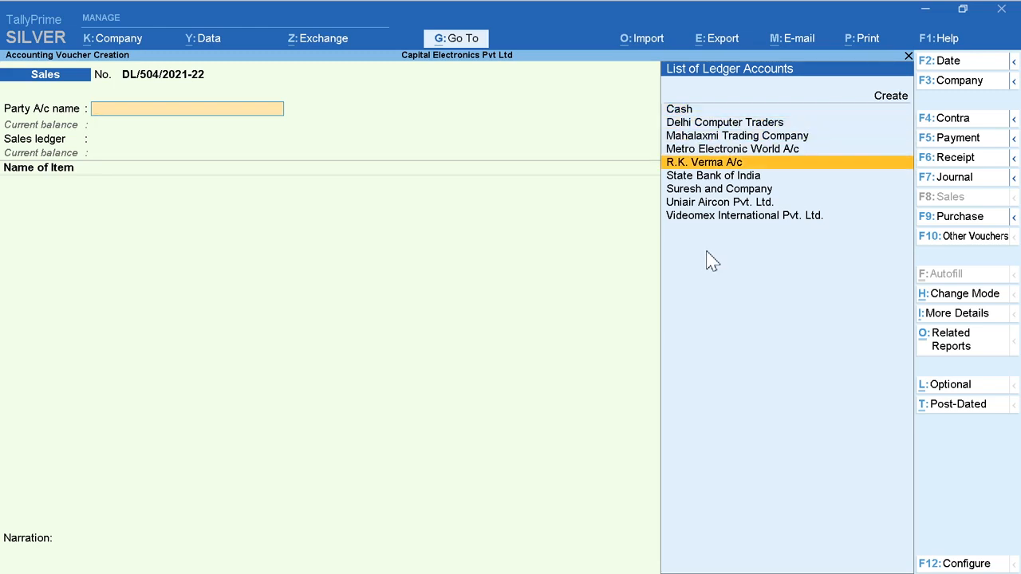
key("Up")
key("Up")
key("Up")
key("Up")
key("Up")
key("Up")
key("Up")
key("Up")
key("Up")
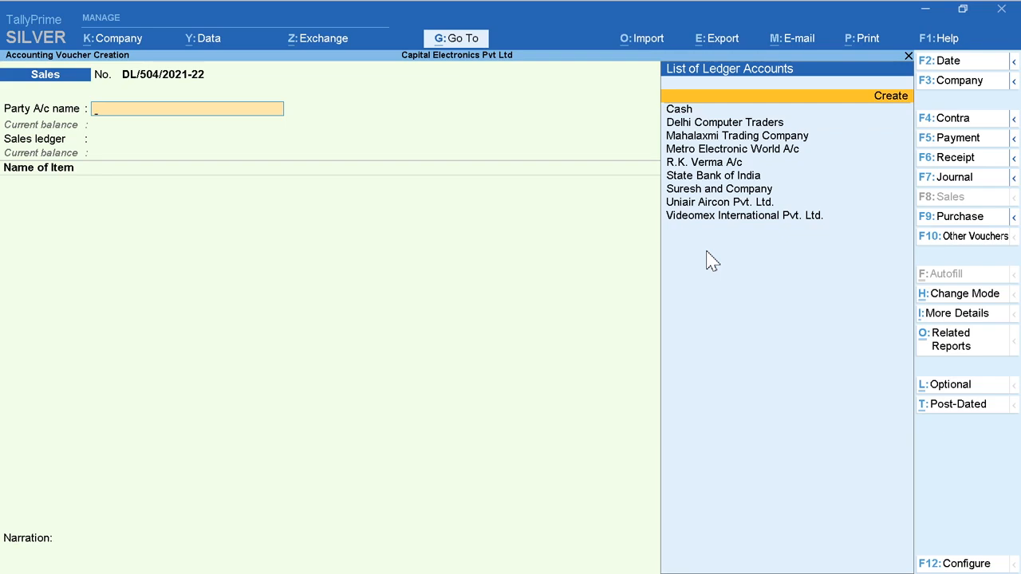
key("Return")
type("Richi")
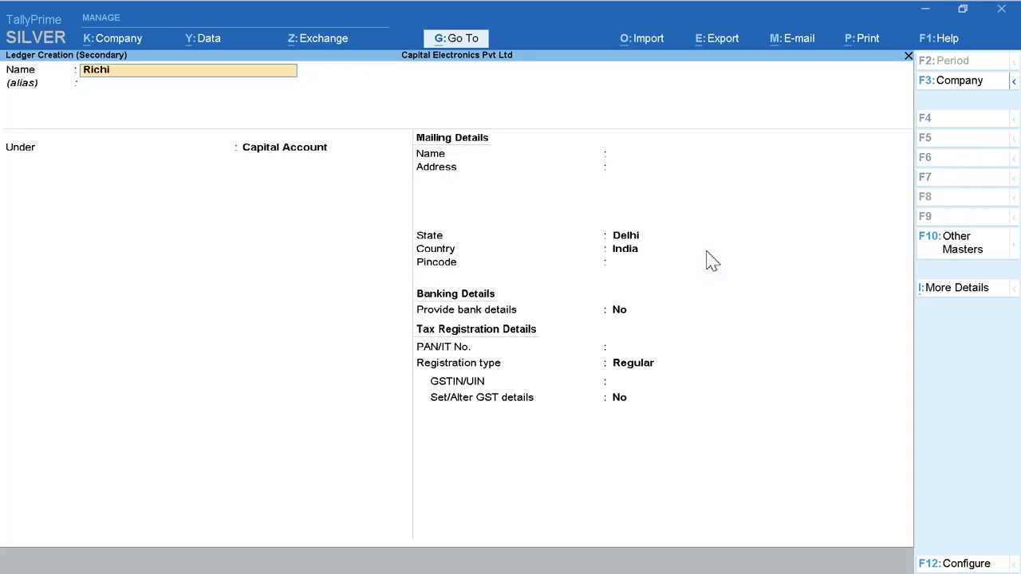
type(" Rich Traders")
key("Return")
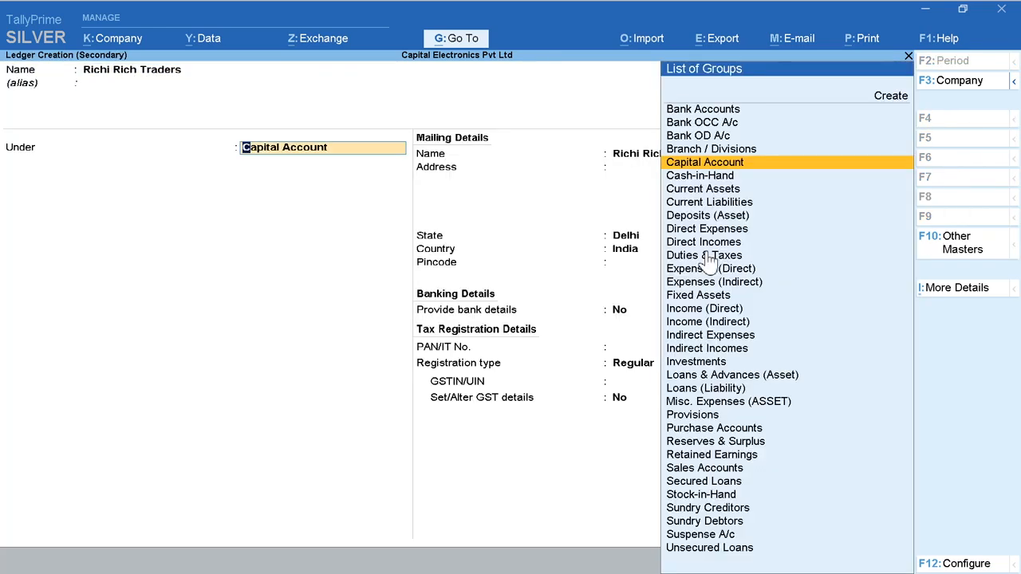
type("Su")
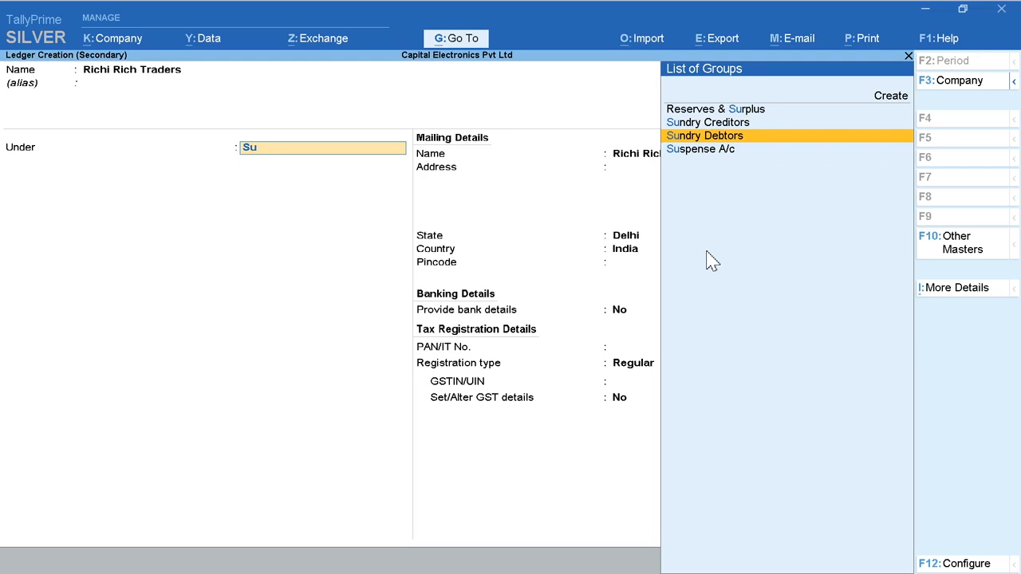
key("Return")
Step: Enter the party's two-line mailing address, keeping Delhi as the state and India as the country
key("Return")
key("Return")
key("Return")
Step: Enter the party's pincode and GSTIN with the Regular registration type, and accept the ledger
key("Return")
key("Return")
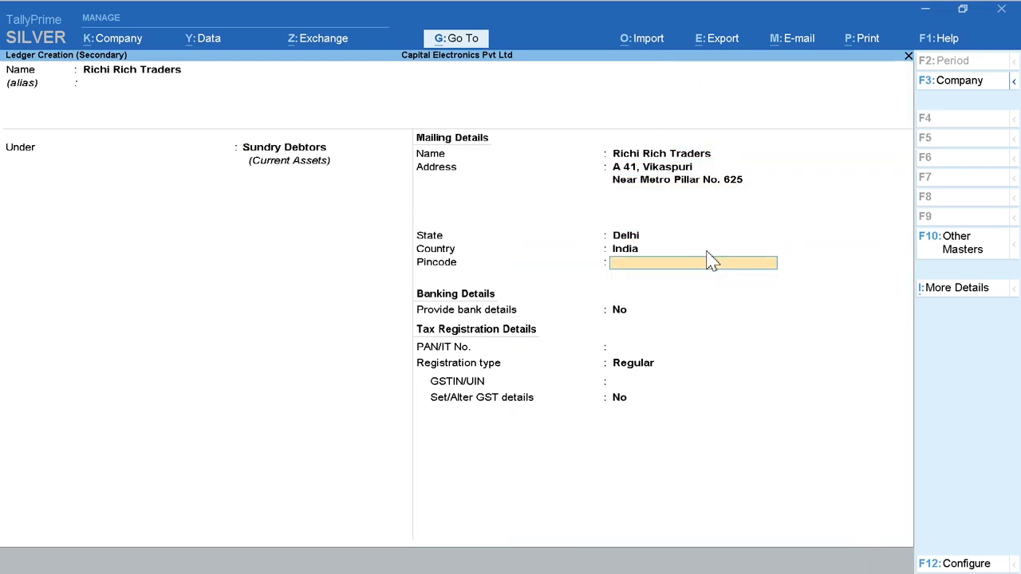
type("110001")
key("Return")
key("Return")
key("Return")
key("Return")
key("Return")
key("Return")
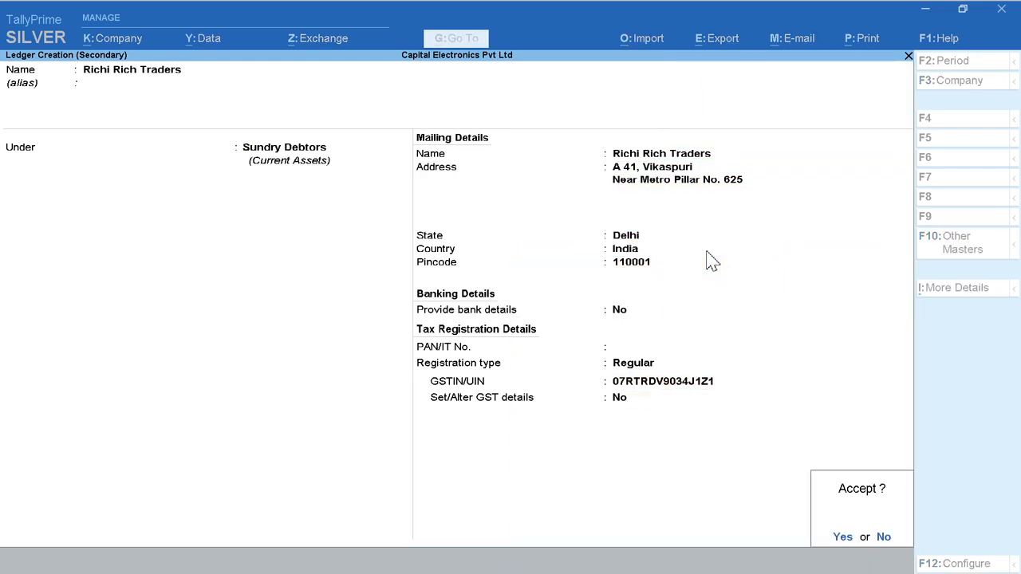
key("Return")
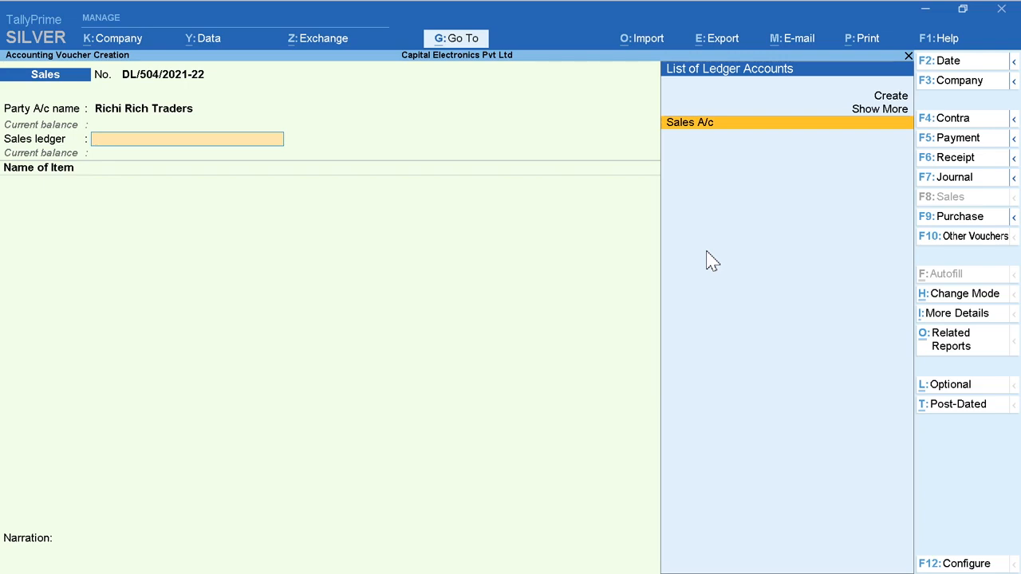
Step: Select Sales A/c as the sales ledger and add Uniair -Split AC 1.5 Ton 5 Star, 2 Pcs at a rate of 22,000
key("Return")
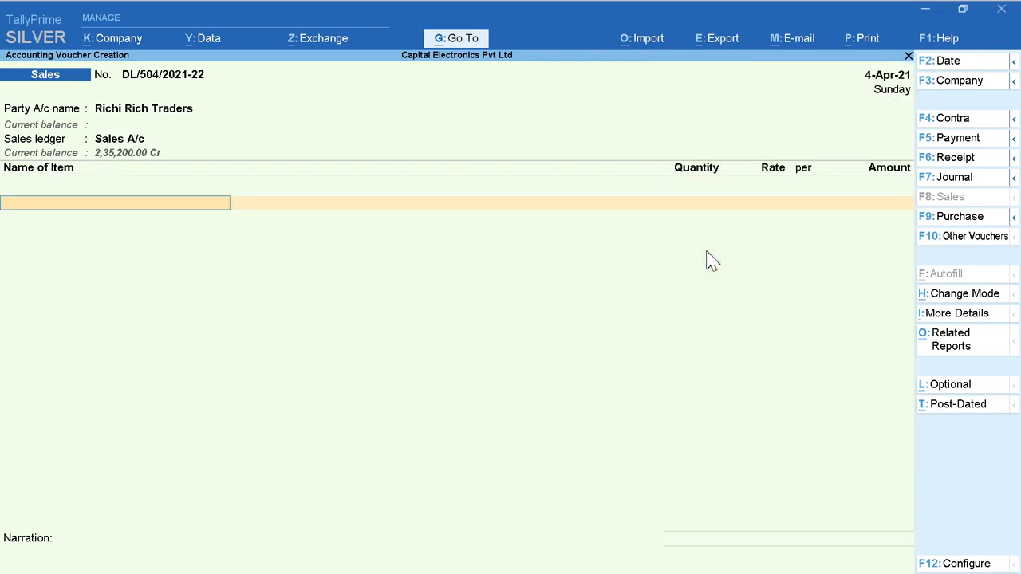
key("Down")
key("Down")
key("Down")
key("Down")
key("Down")
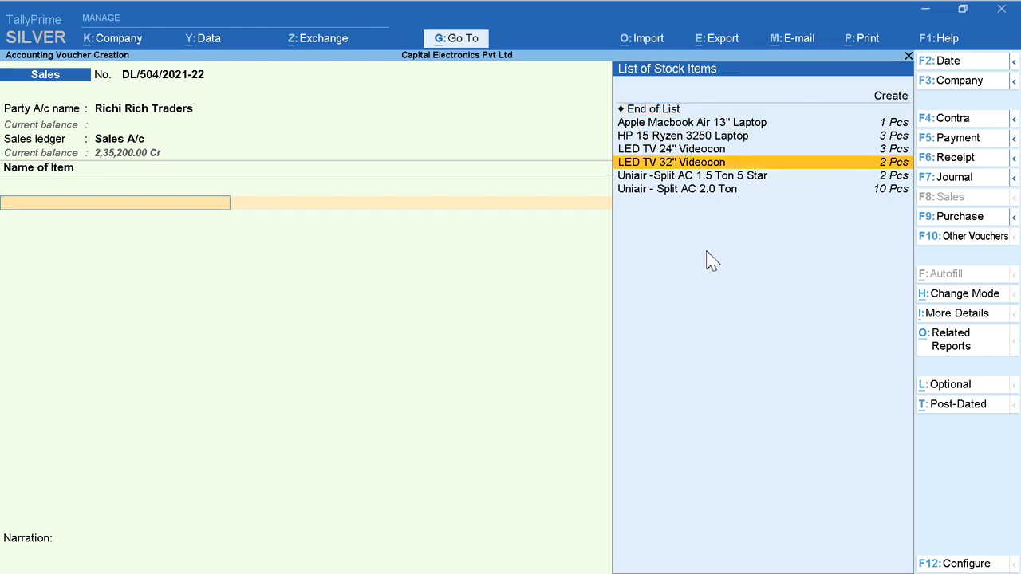
key("Return")
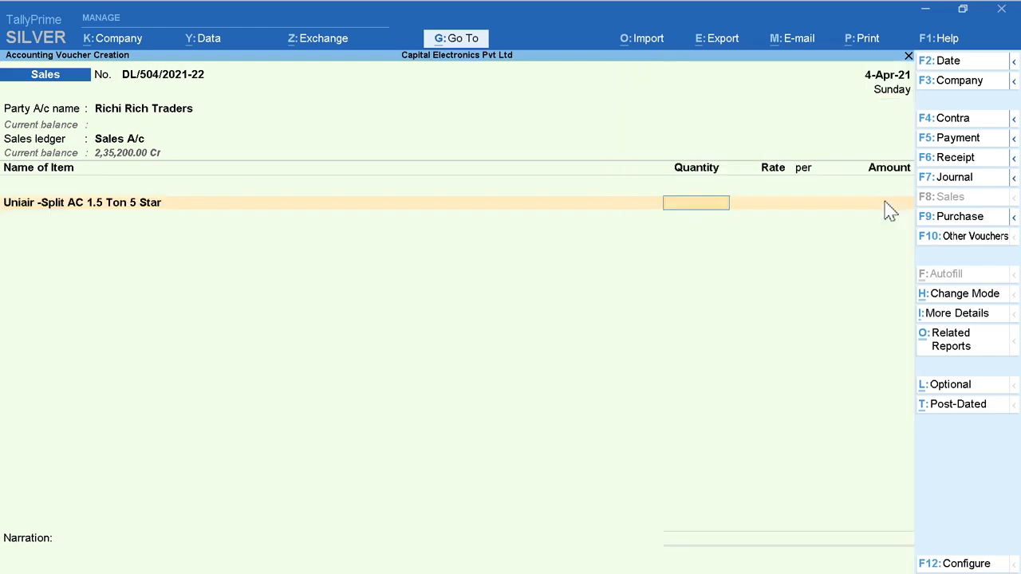
key("Return")
type("22000")
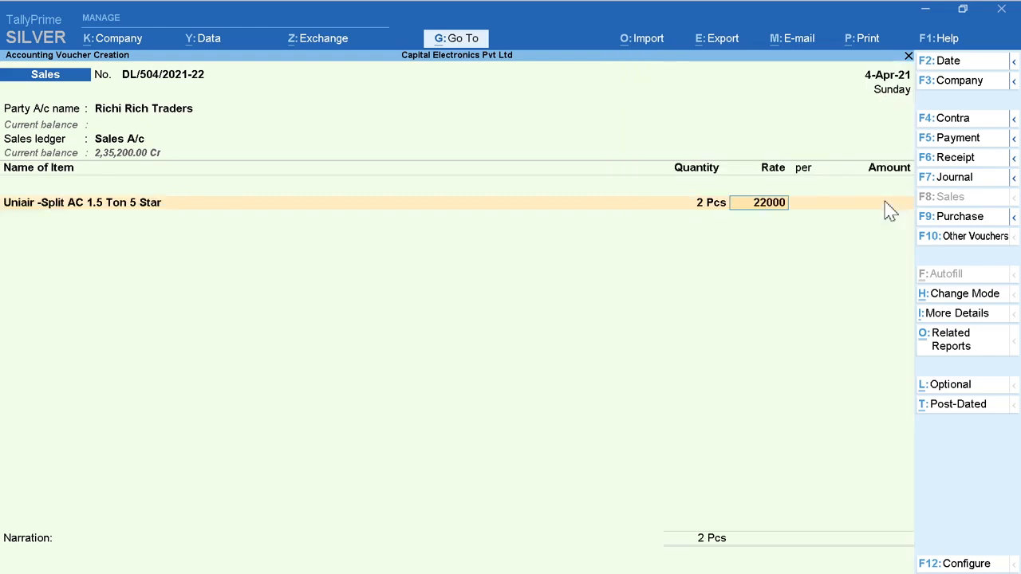
key("Return")
Step: Add the item Uniair - Split AC 2.0 Ton with a quantity of 1 Pcs at a rate of 26,000
key("Return")
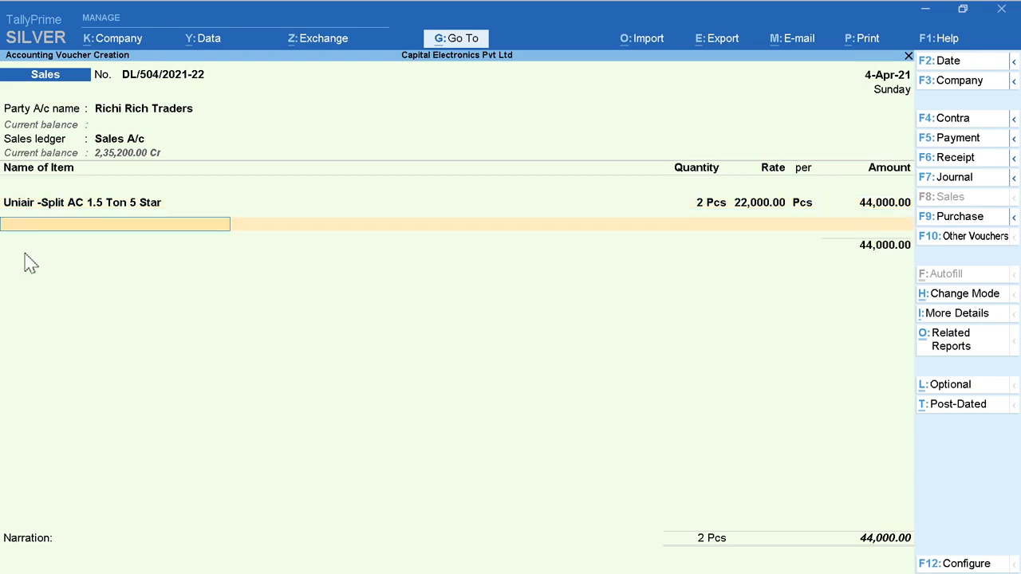
key("Down")
key("Down")
key("Down")
key("Return")
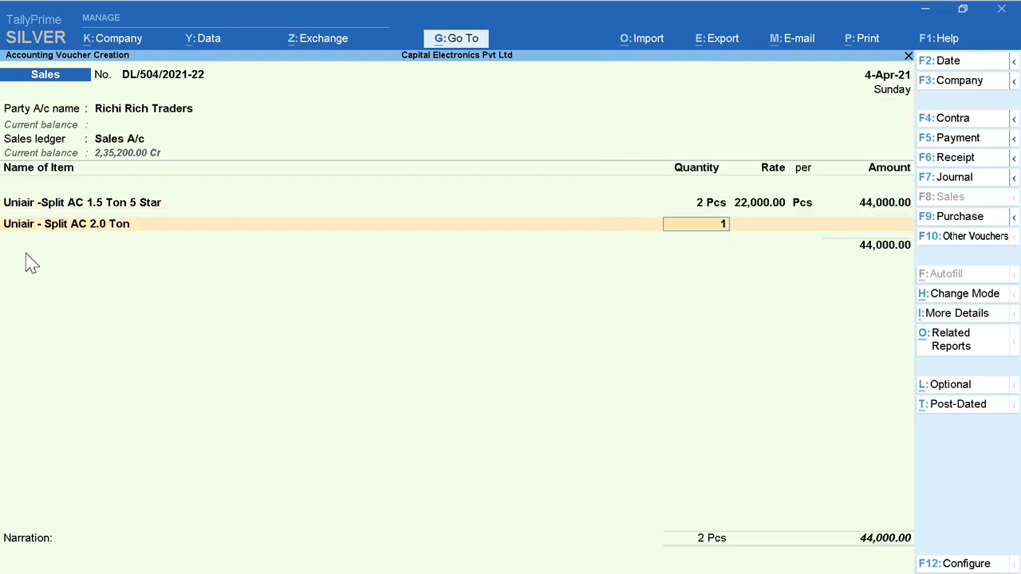
key("Return")
type("26000")
key("Return")
Step: Add CGST A/c and SGST A/c as the tax ledgers for the air conditioner sale
key("Return")
key("Return")
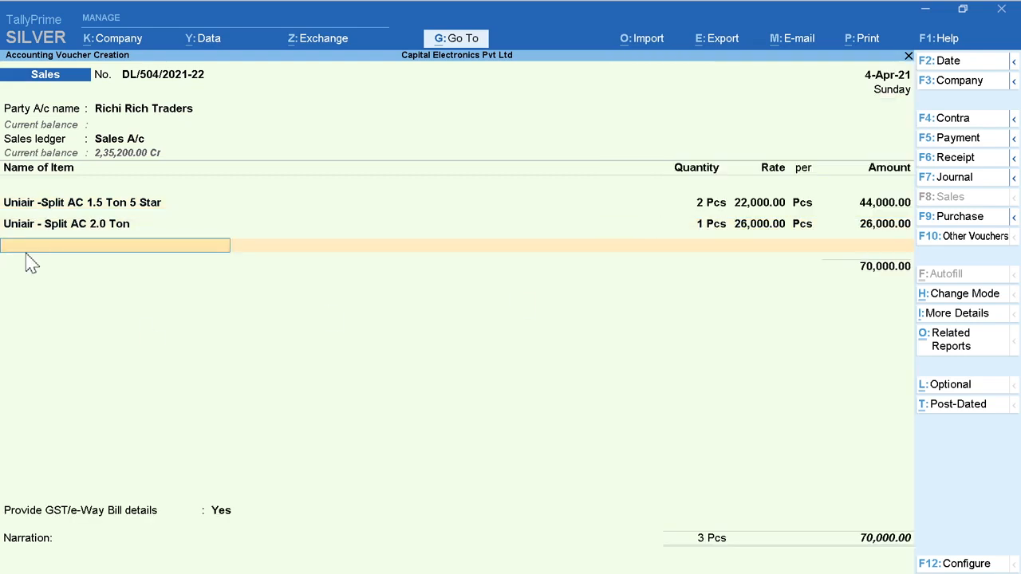
key("Return")
type("C")
key("Return")
key("Return")
type("S")
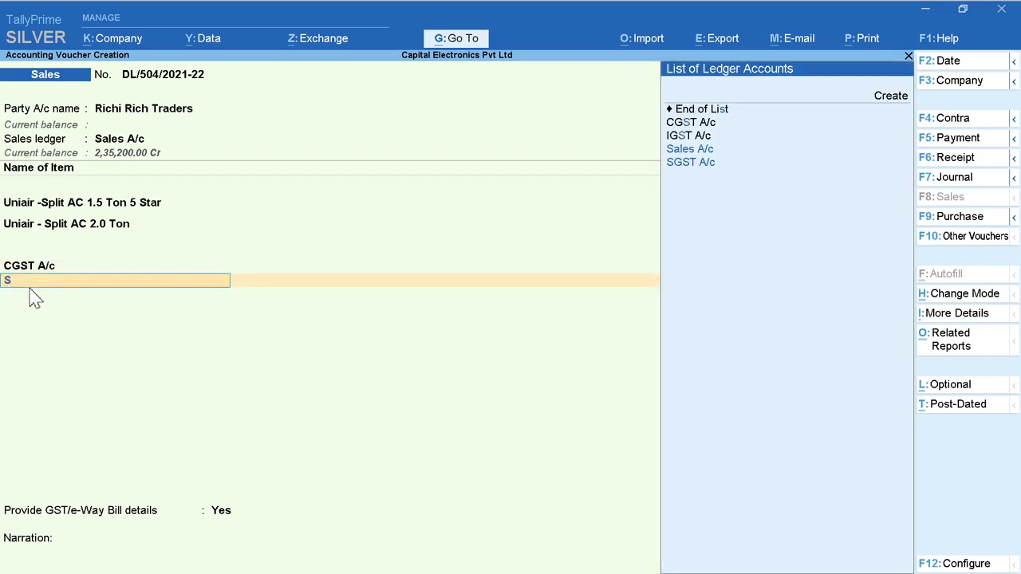
key("Down")
key("Return")
key("Return")
Step: Set Provide GST/e-Way Bill details to No, enter the invoice number as the narration, and save the Richi Rich Traders voucher
key("Return")
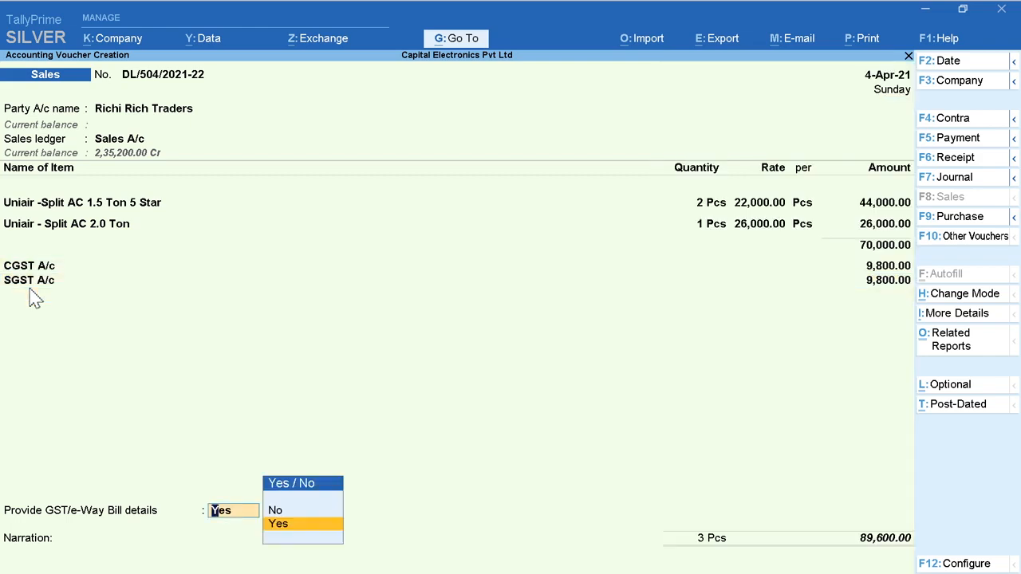
key("n")
key("Return")
type("Invoice No. 504")
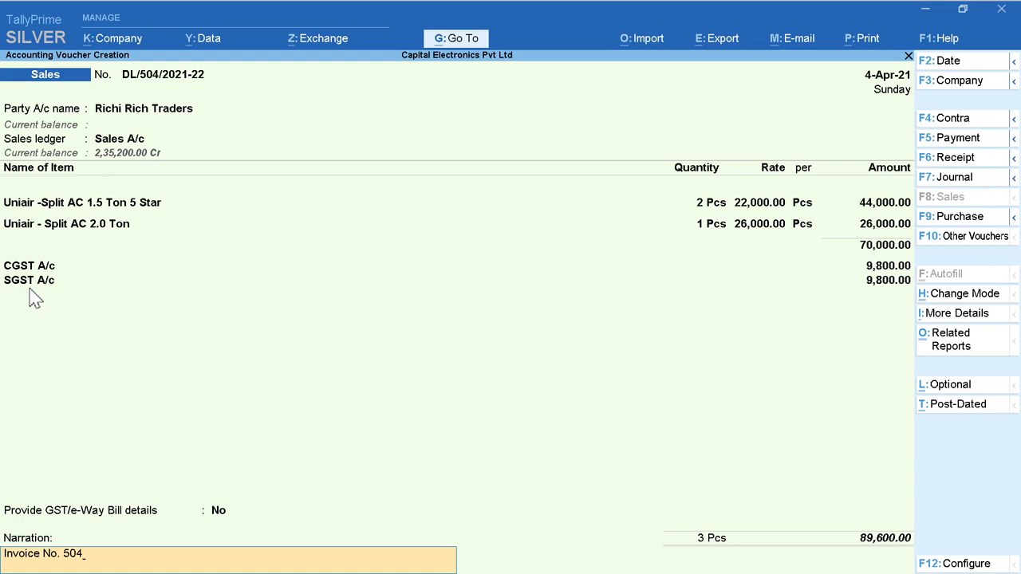
key("Return")
key("Return")
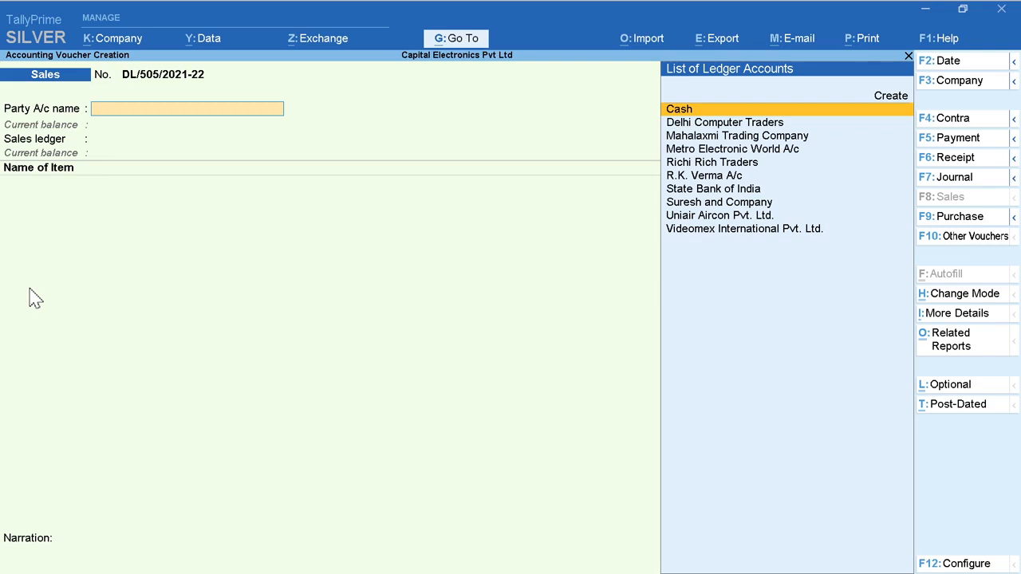
Step: Open the saved sales voucher DL/504/2021-22 and examine its Tax Invoice in an enlarged print preview
key("Page_Up")
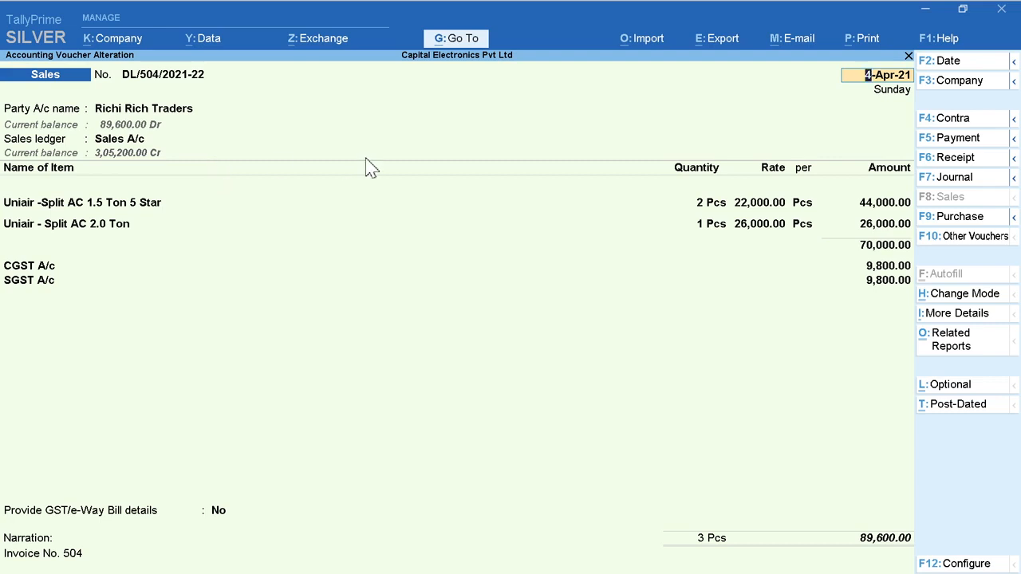
left_click(863, 48)
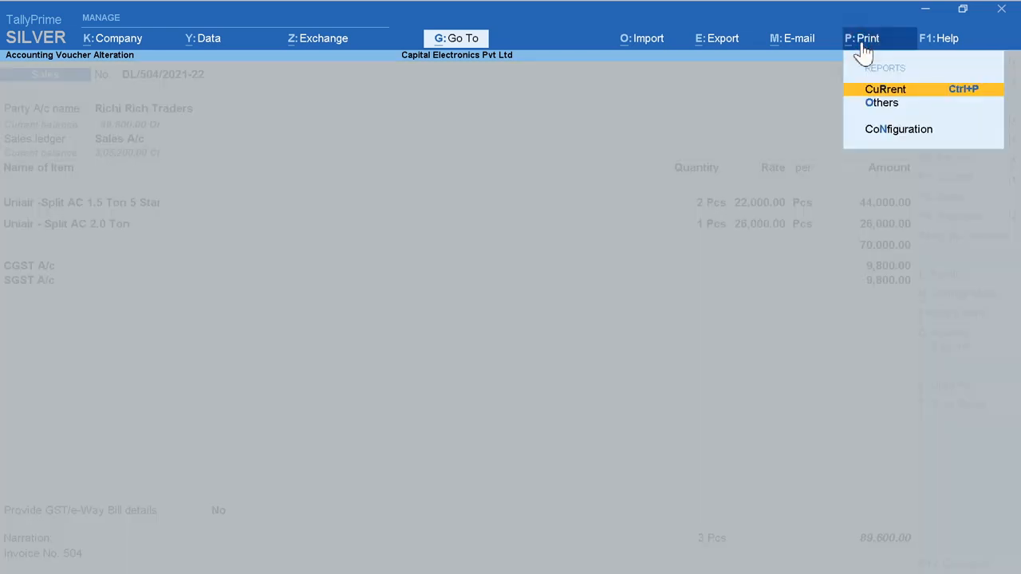
left_click(900, 90)
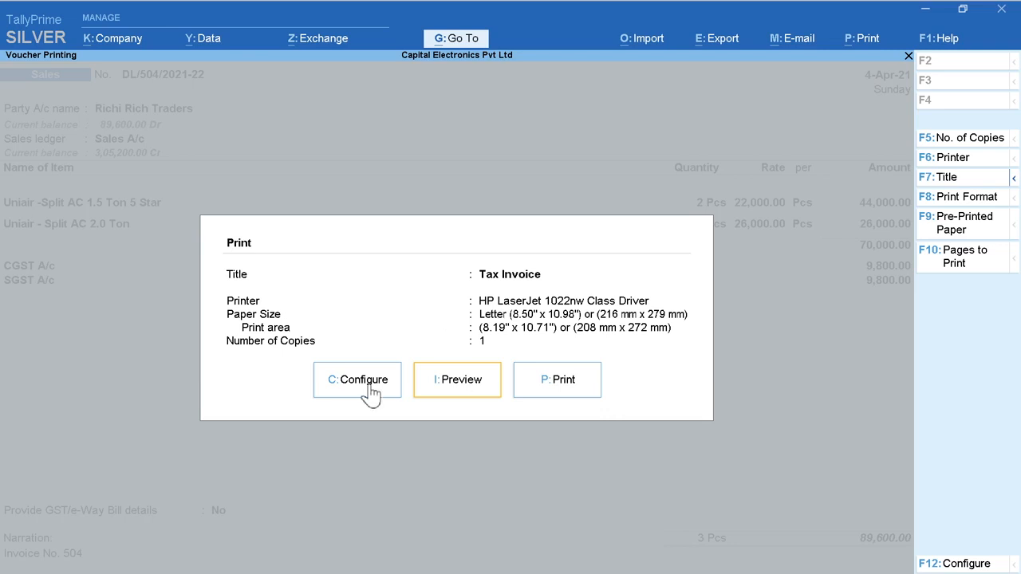
left_click(457, 389)
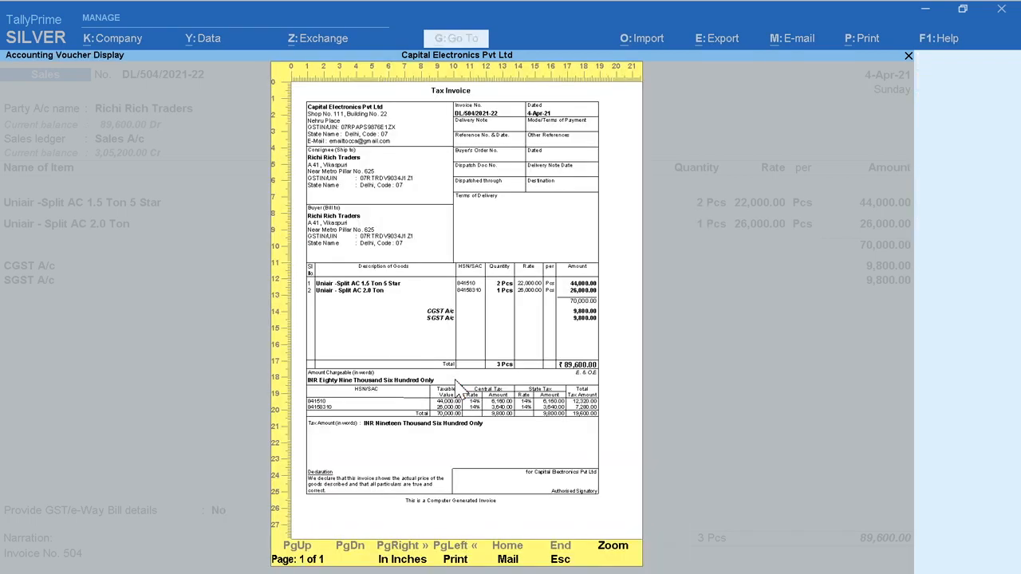
left_click(611, 550)
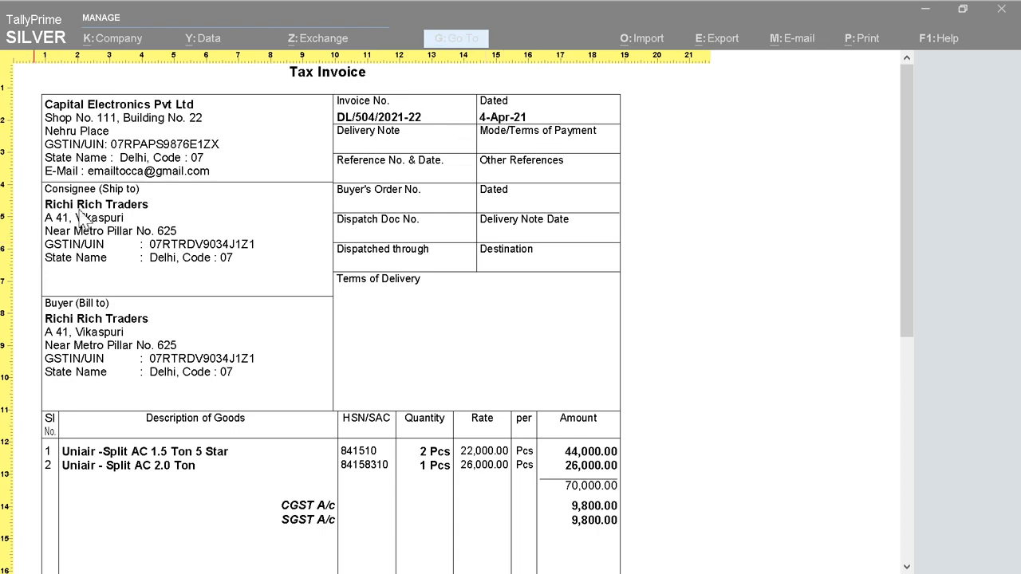
left_click_drag(901, 276, 903, 430)
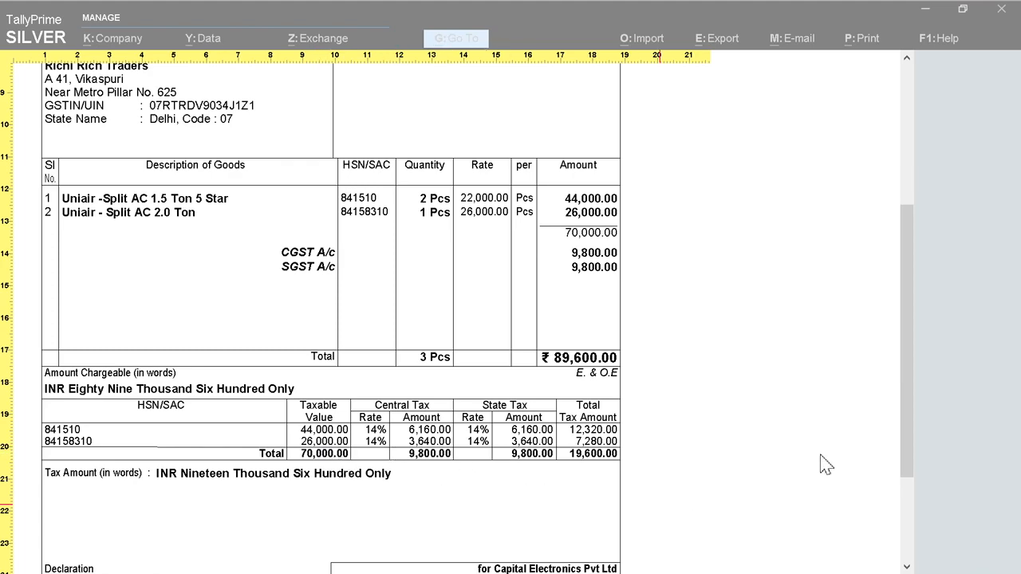
left_click_drag(912, 392, 917, 479)
key("Escape")
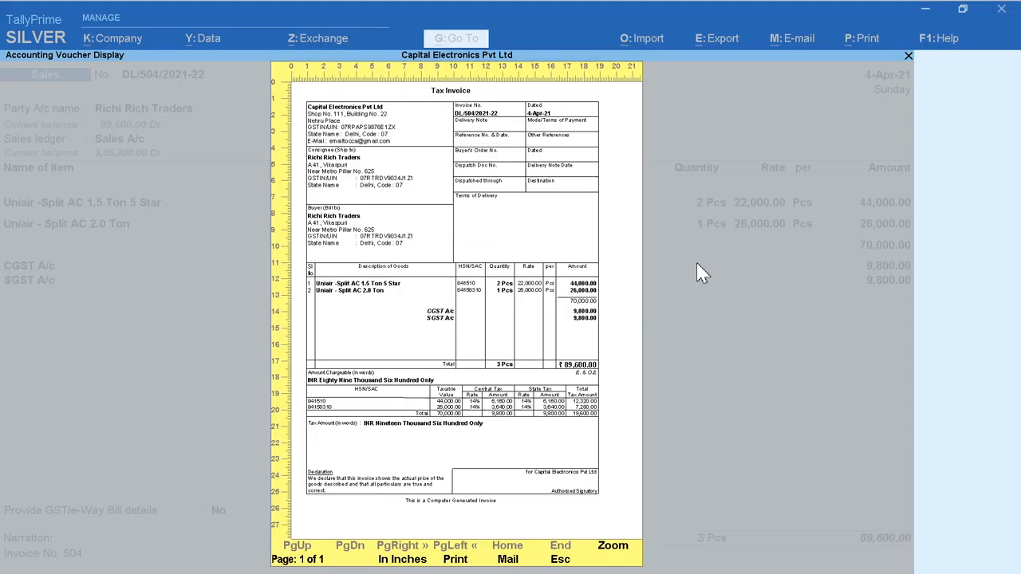
key("Escape")
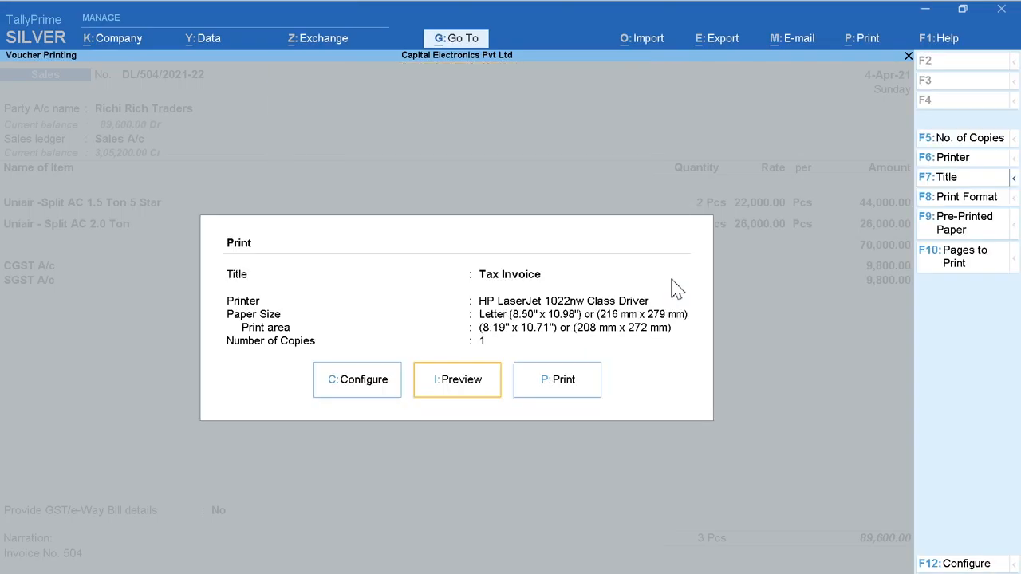
Step: Examine the full list of print configuration options for the sales voucher, from voucher details to printer settings and margins
left_click(351, 389)
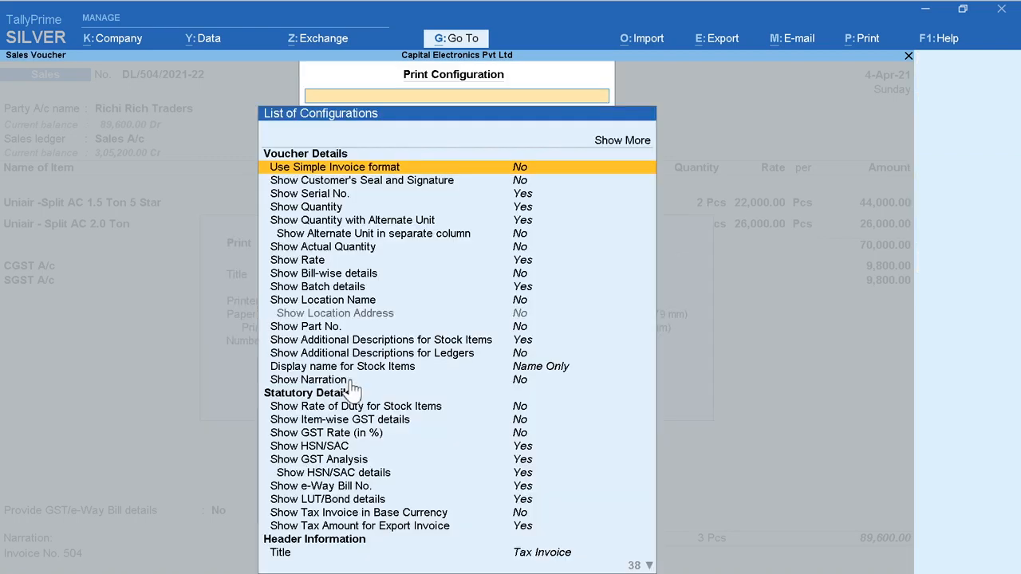
key("Down")
key("Down")
left_click(608, 140)
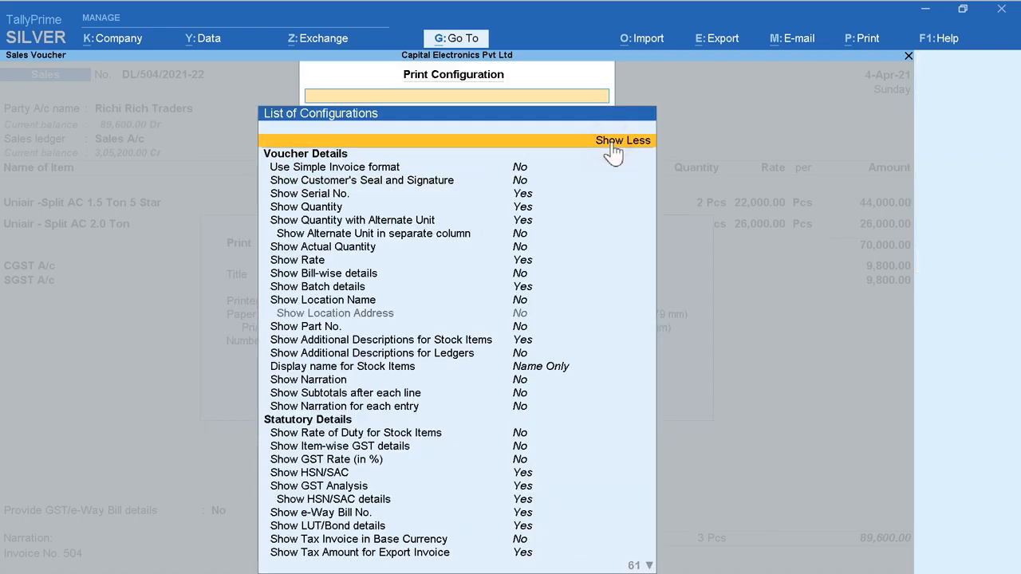
key("Down")
key("Down")
key("Down")
key("Down")
key("Down")
key("Down")
key("Down")
key("Down")
key("Down")
key("Down")
key("Down")
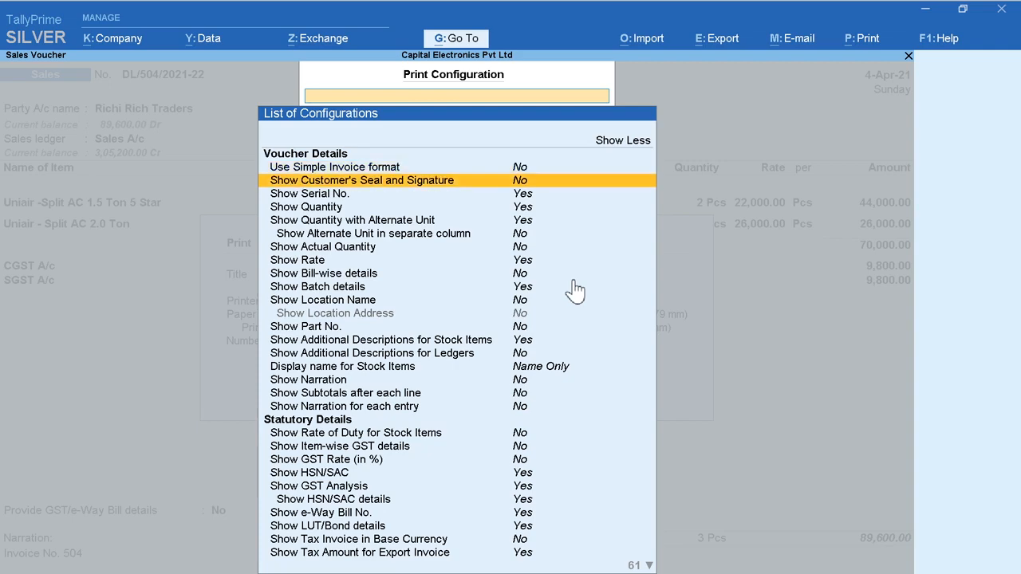
key("Down")
key("Down")
key("Down")
key("Down")
key("Down")
key("Down")
key("Down")
key("Down")
key("Down")
key("Down")
key("Down")
key("Down")
key("Down")
key("Down")
key("Down")
key("Down")
key("Down")
key("Down")
key("Down")
key("Down")
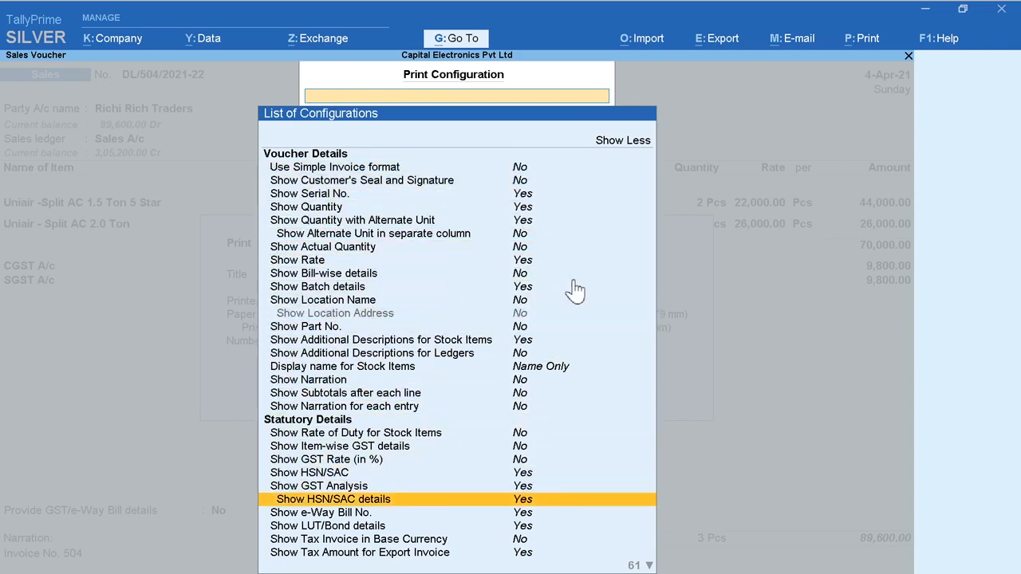
key("Down")
key("Down")
key("Down")
key("Down")
key("Down")
key("Down")
key("Down")
key("Down")
key("Down")
key("Down")
key("Down")
key("Down")
key("Down")
key("Down")
key("Down")
key("Down")
key("Down")
key("Down")
key("Down")
key("Down")
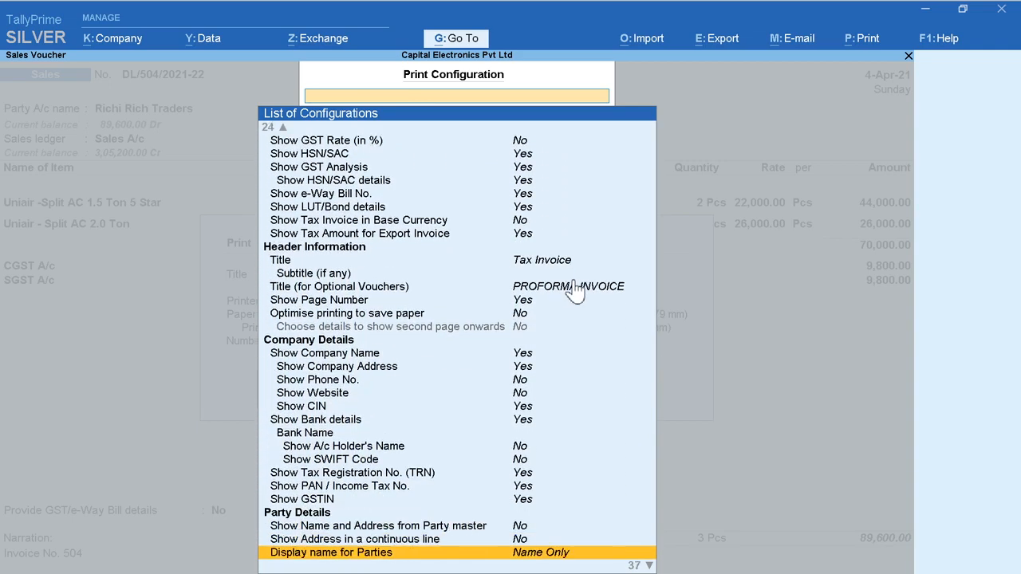
key("Down")
key("Down")
key("Down")
key("Down")
key("Down")
key("Down")
key("Down")
key("Down")
key("Down")
key("Down")
key("Down")
key("Down")
key("Down")
key("Down")
key("Down")
key("Down")
key("Down")
key("Down")
key("Down")
key("Down")
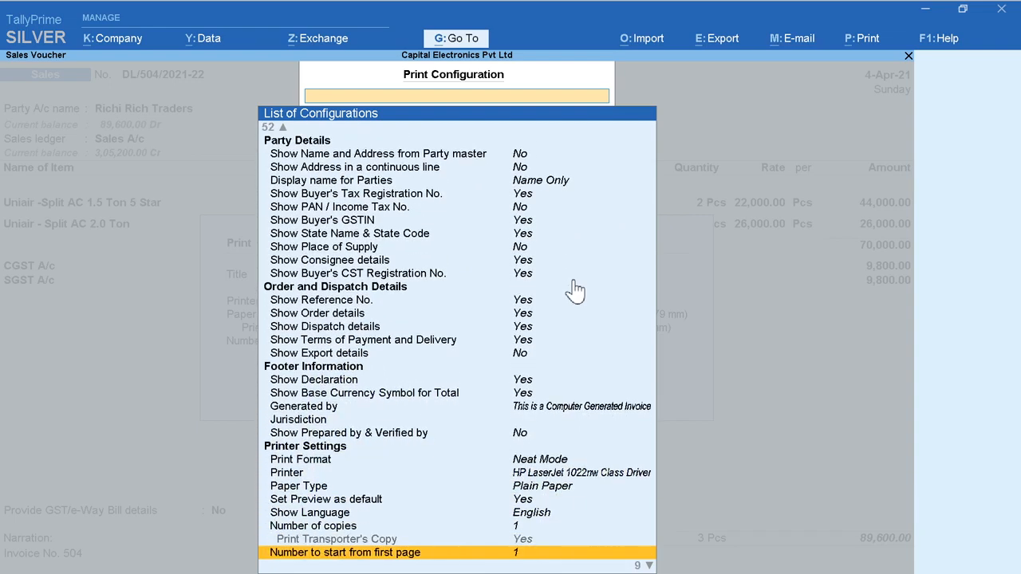
key("Down")
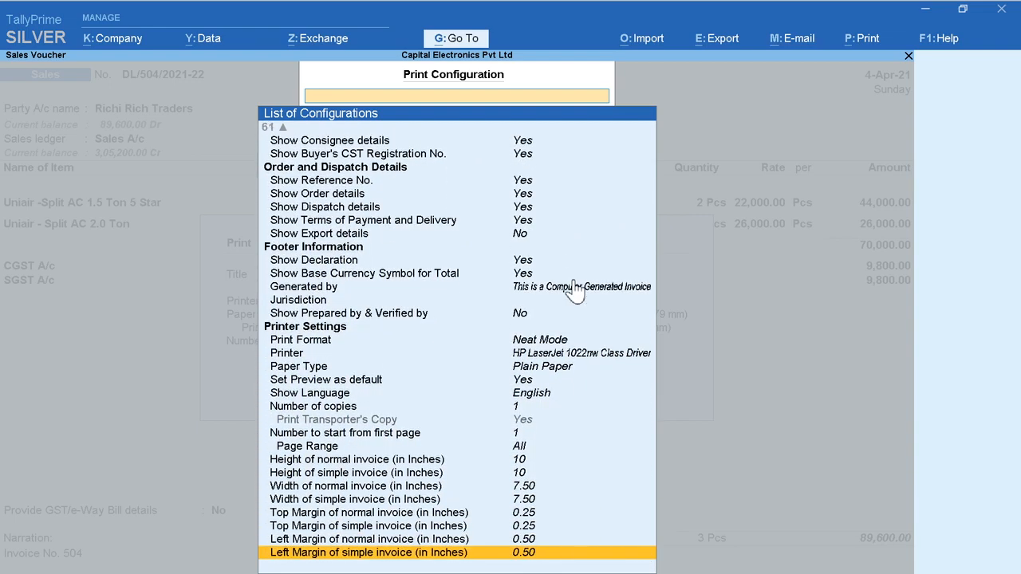
key("Up")
key("Down")
key("Escape")
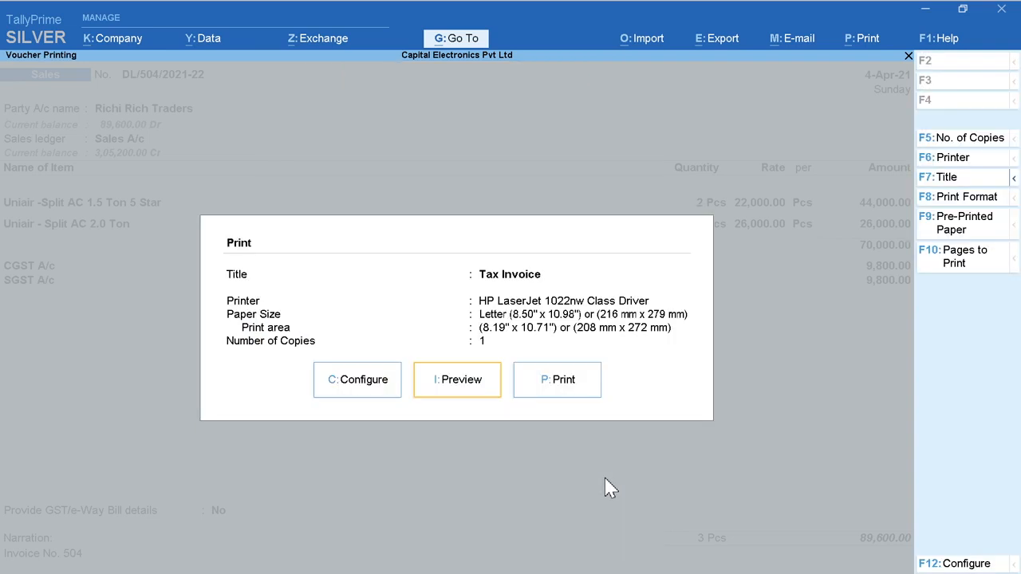
Step: Print the Tax Invoice for sales voucher DL/504/2021-22 and leave the voucher alteration
left_click(570, 391)
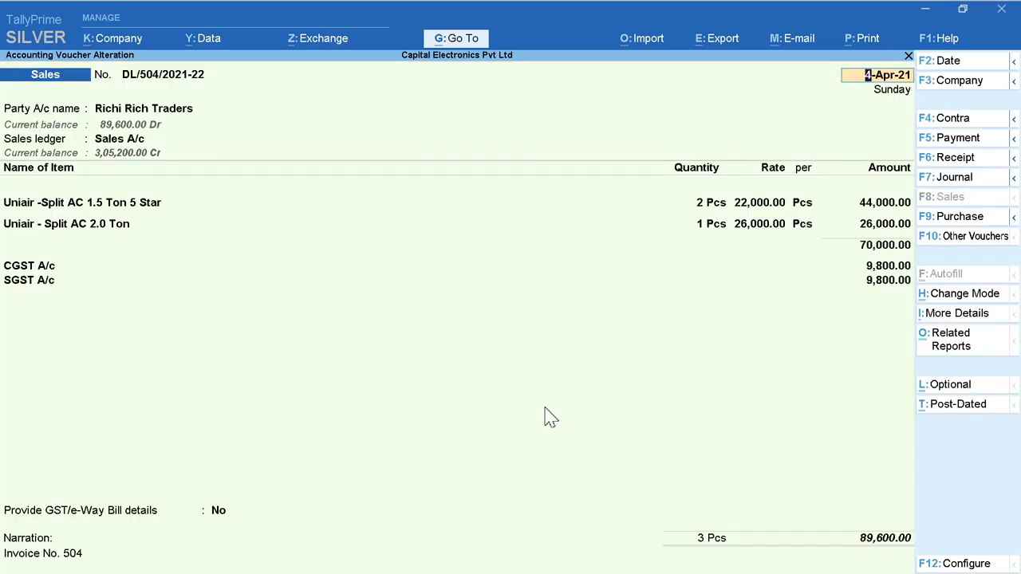
key("BackSpace")
key("Escape")
key("y")
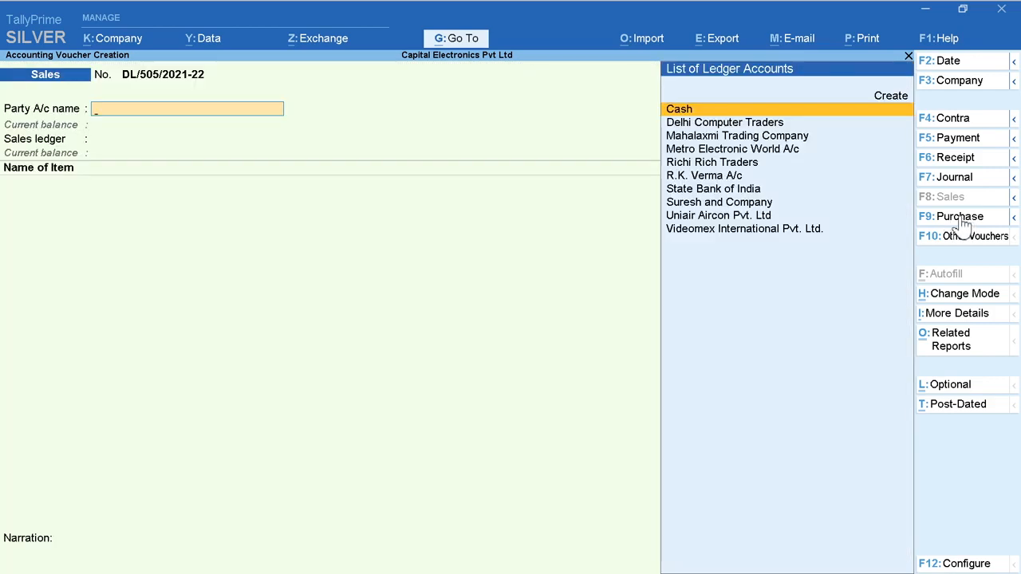
Step: Open a new Purchase voucher and set its date to 1-Apr-21
left_click(961, 217)
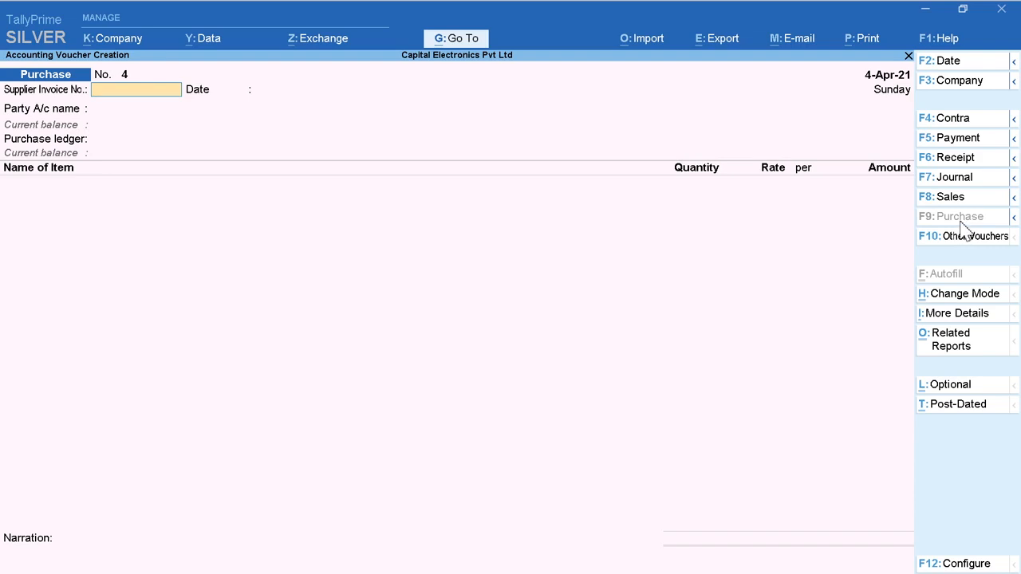
left_click(951, 181)
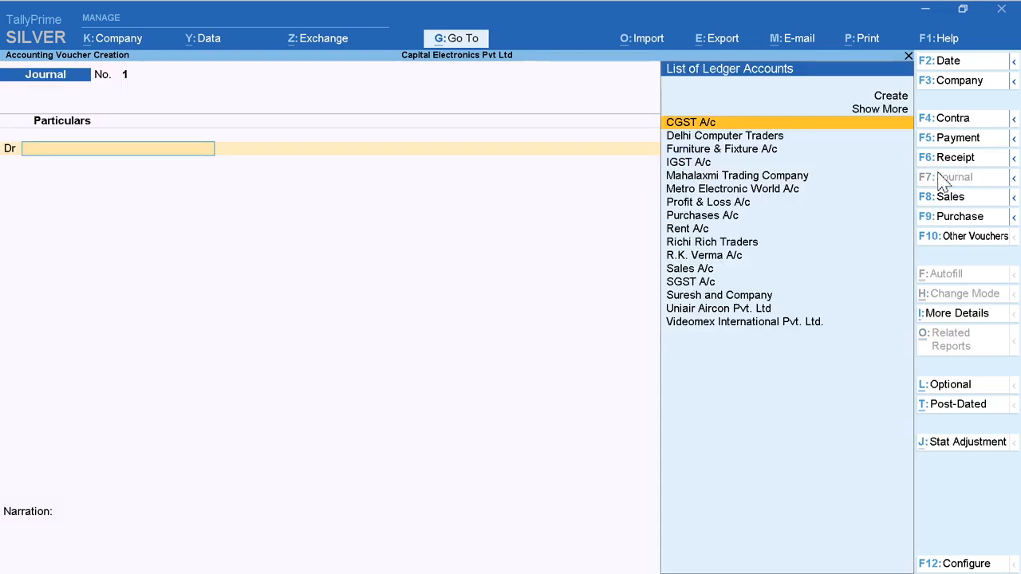
left_click(966, 226)
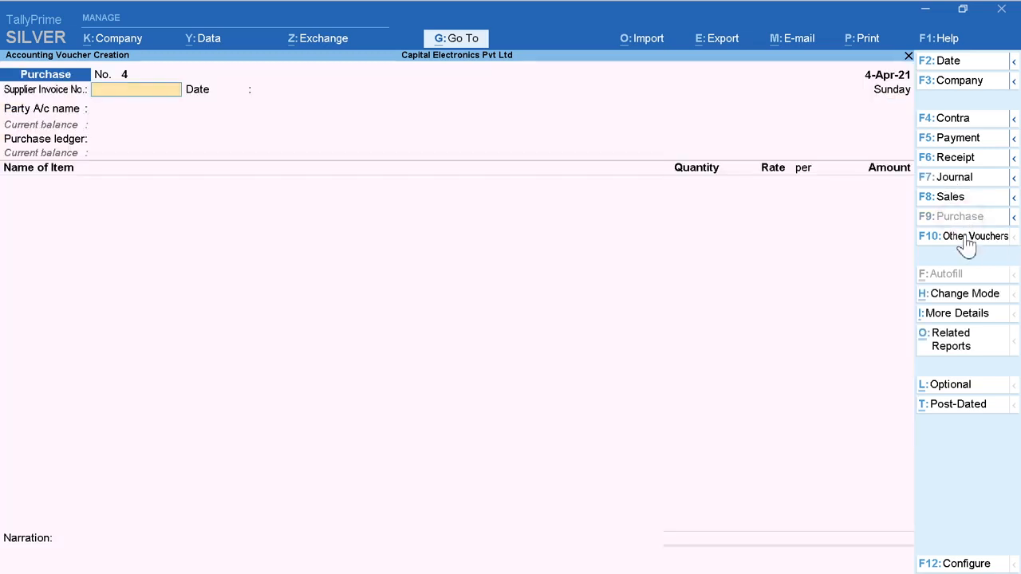
left_click(959, 68)
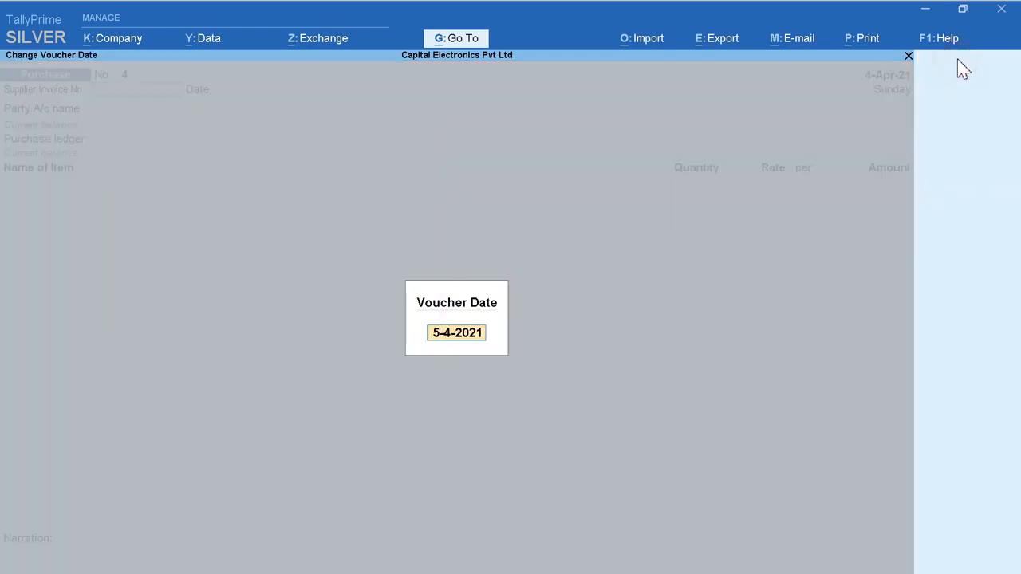
type("1")
key("Return")
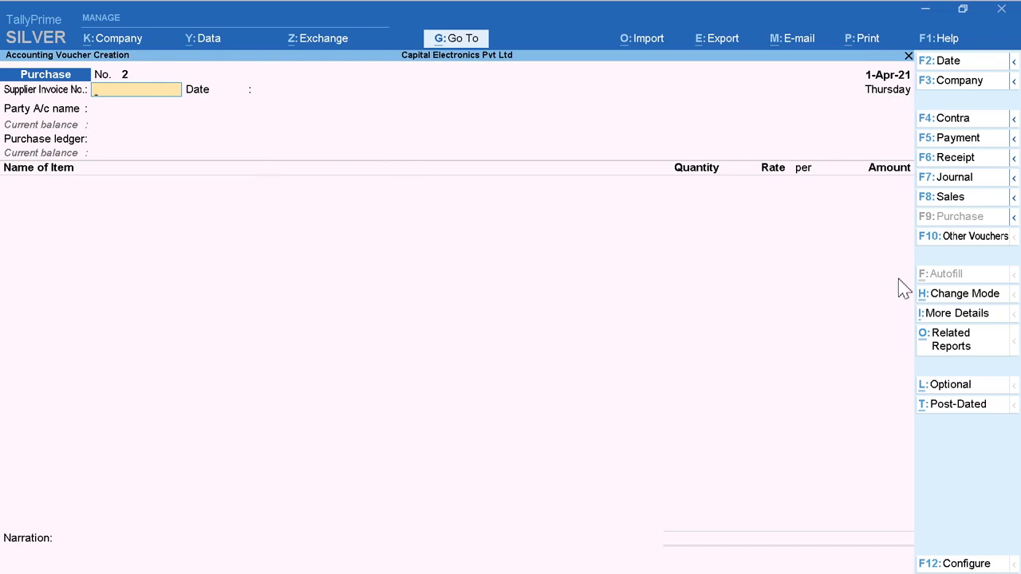
Step: Change the purchase voucher to Accounting Invoice mode and enter supplier invoice number 45 dated 1-Apr-21
left_click(961, 294)
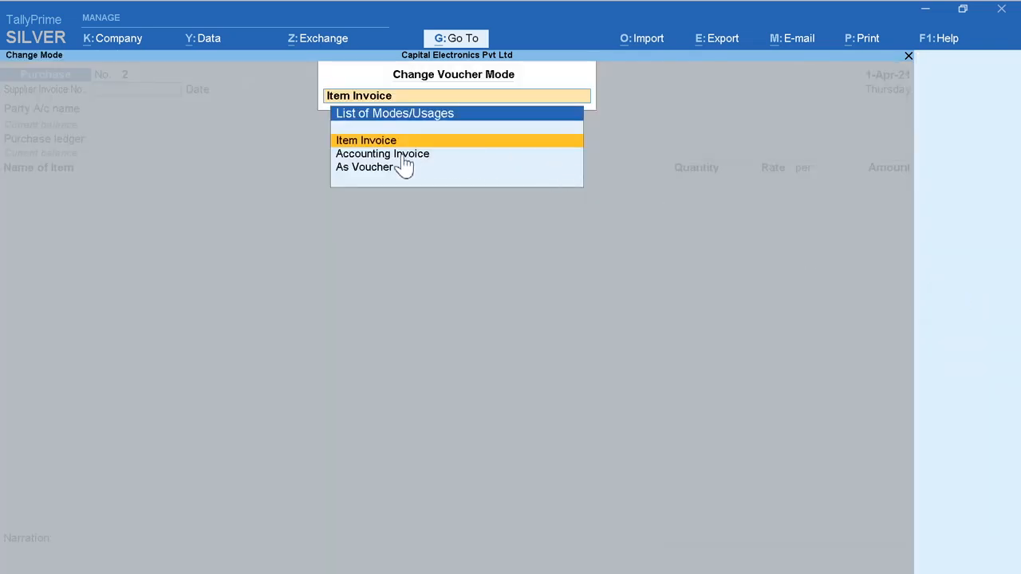
left_click(445, 154)
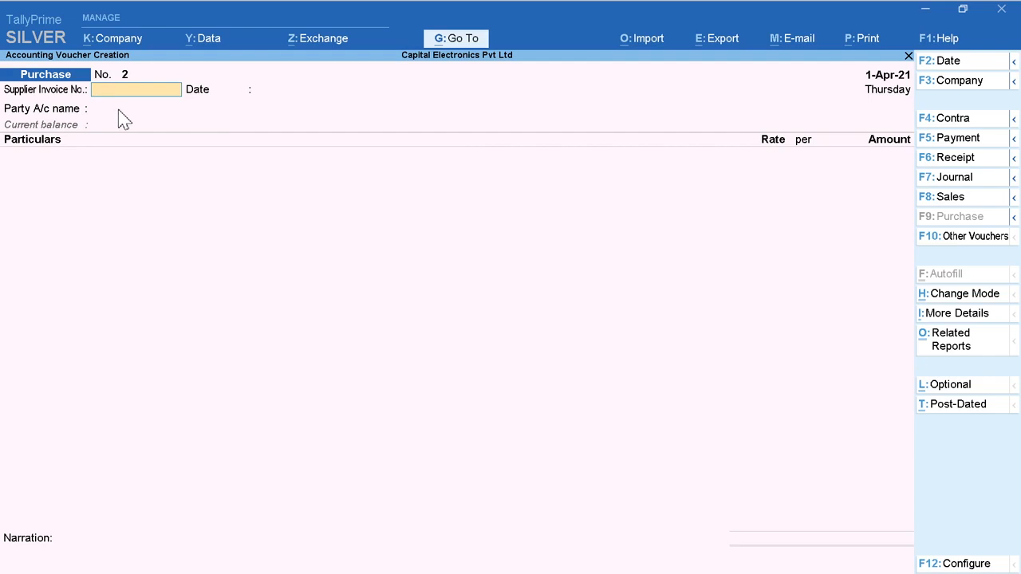
type("45")
key("Return")
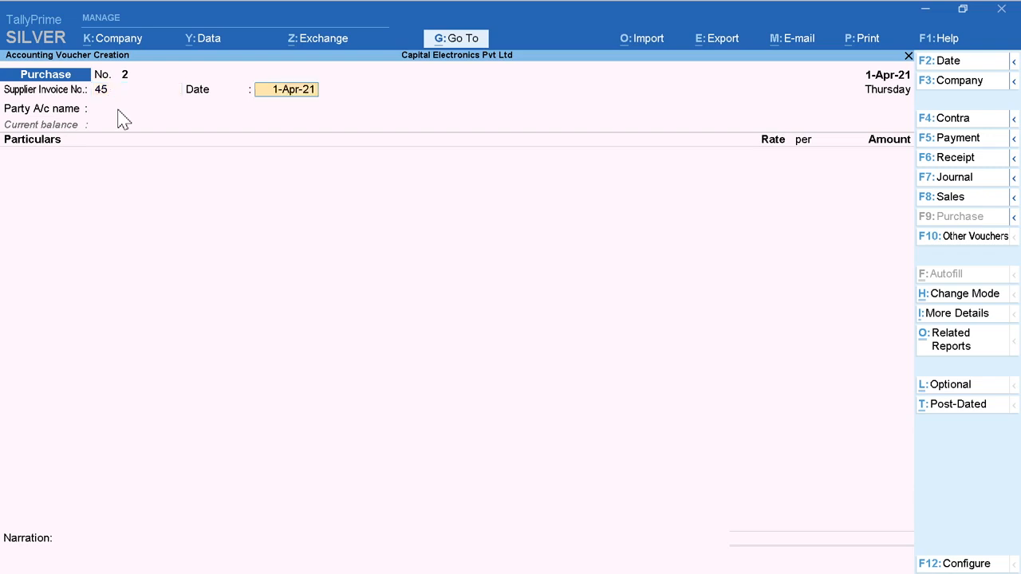
key("Return")
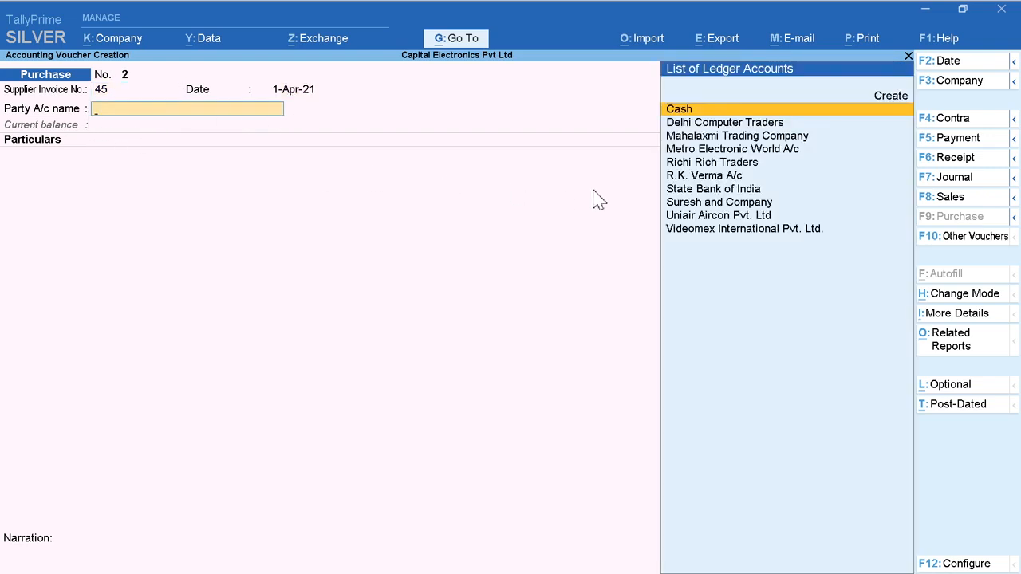
Step: Select the landlord's account as the party and add Rent A/c with an amount of 50,000
key("Down")
key("Down")
key("Down")
key("Down")
key("Down")
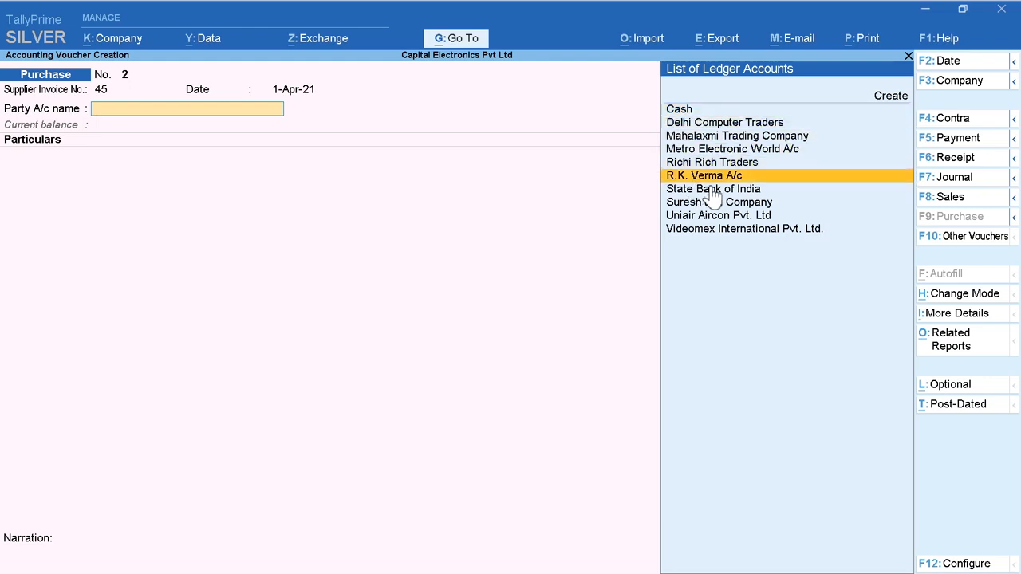
key("Return")
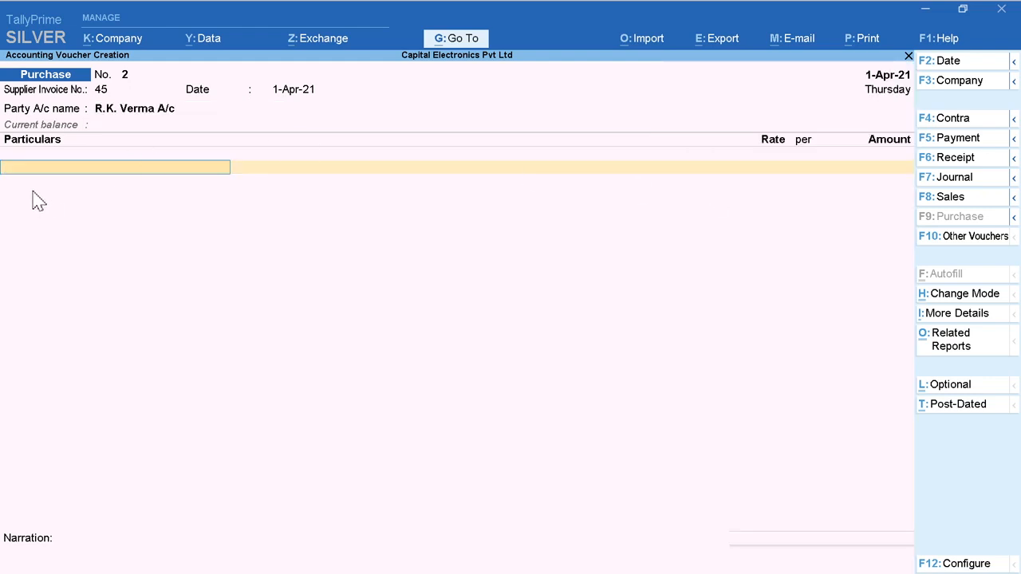
type("R")
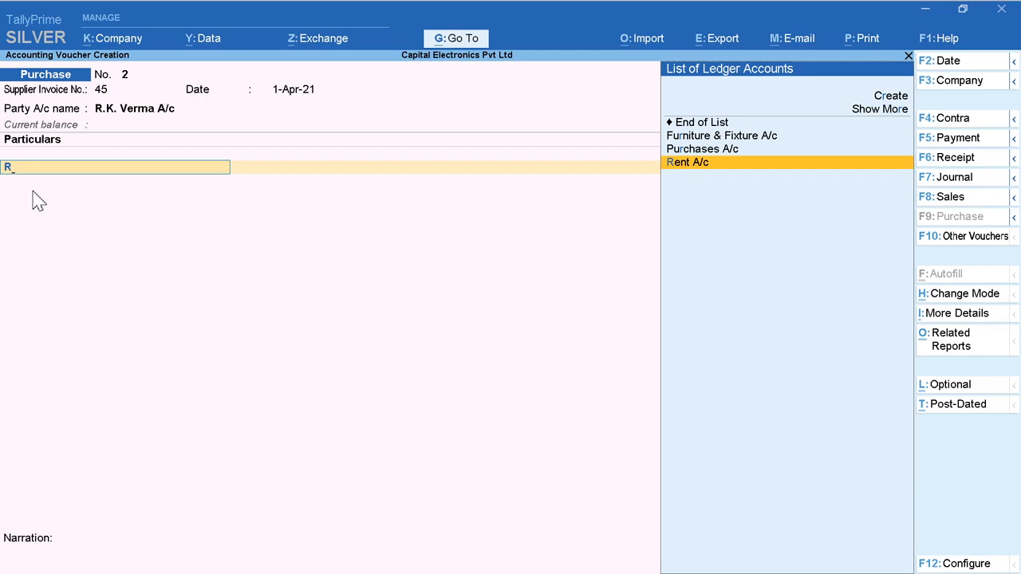
key("Return")
type("50000")
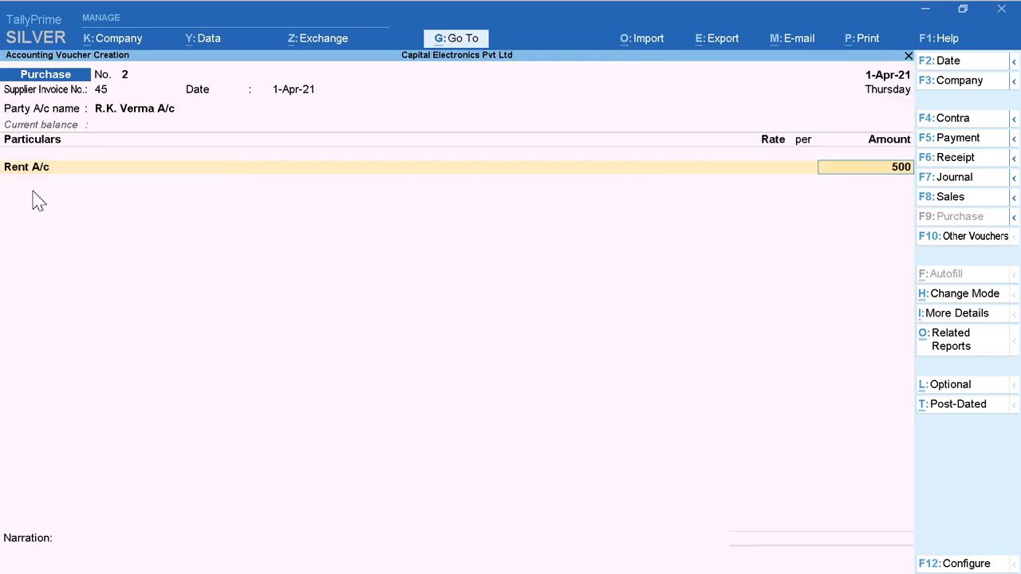
key("Return")
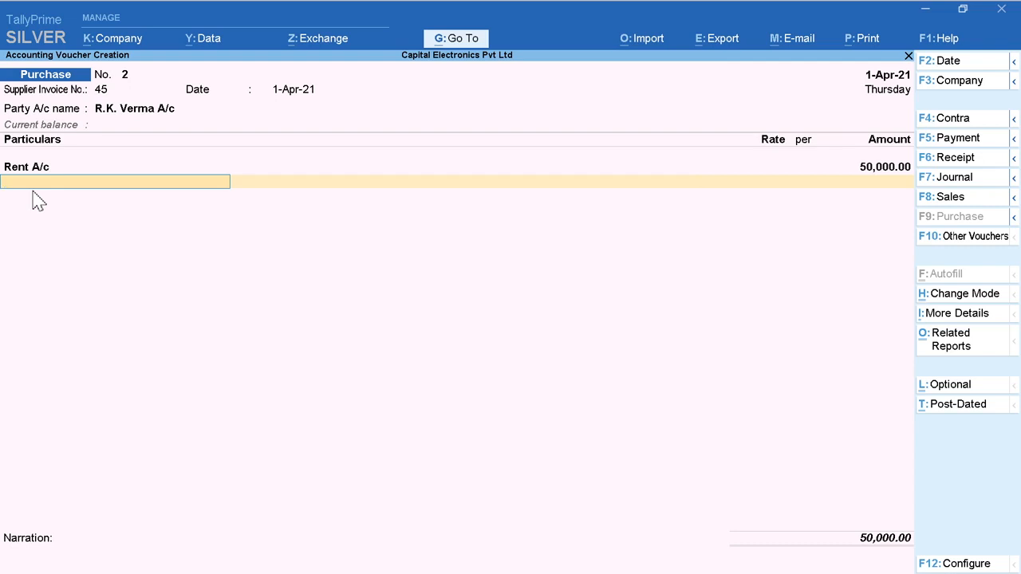
Step: Add CGST A/c and SGST A/c to the rent purchase voucher with their automatically calculated tax amounts
type("C")
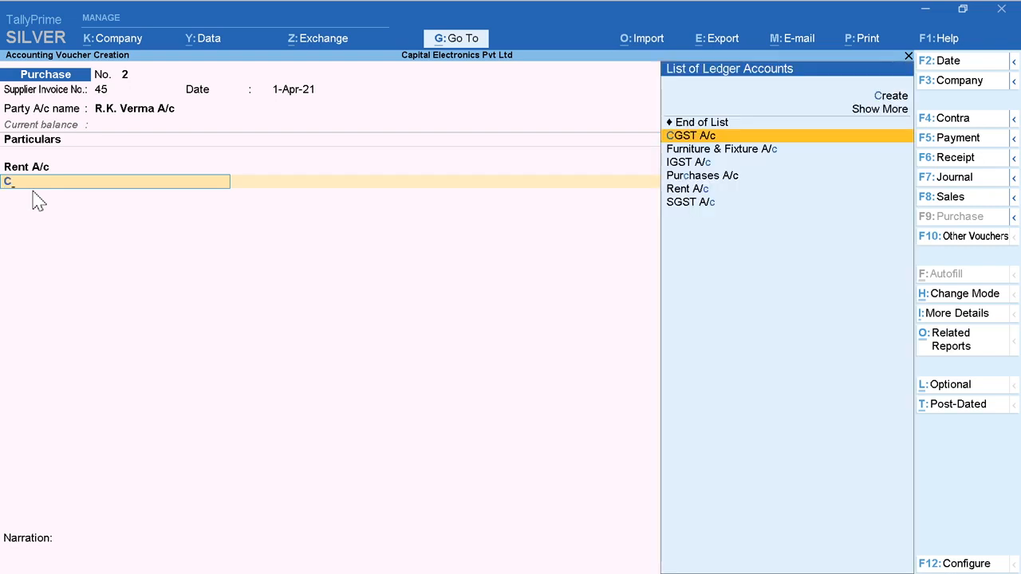
key("Return")
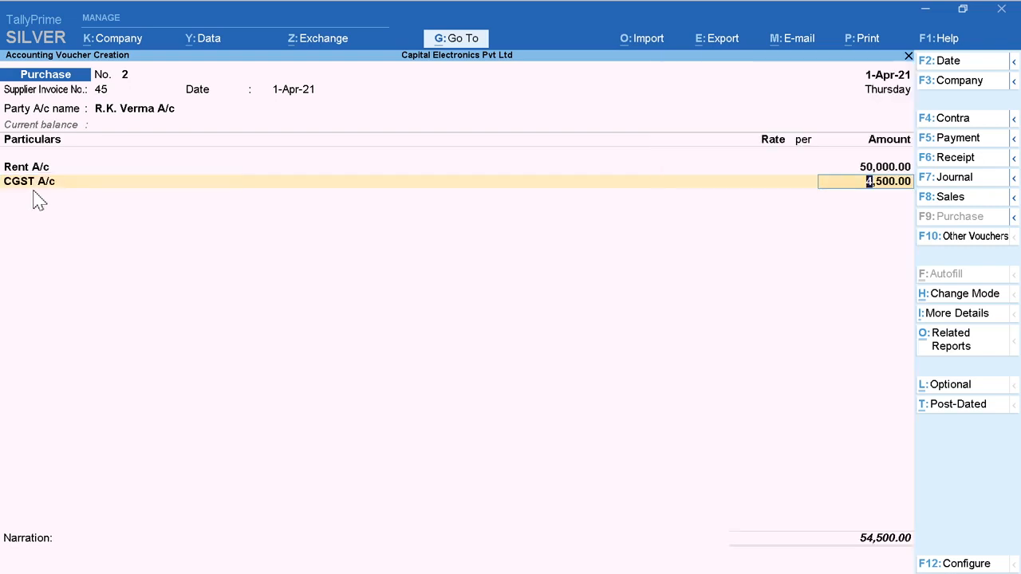
key("Return")
type("S")
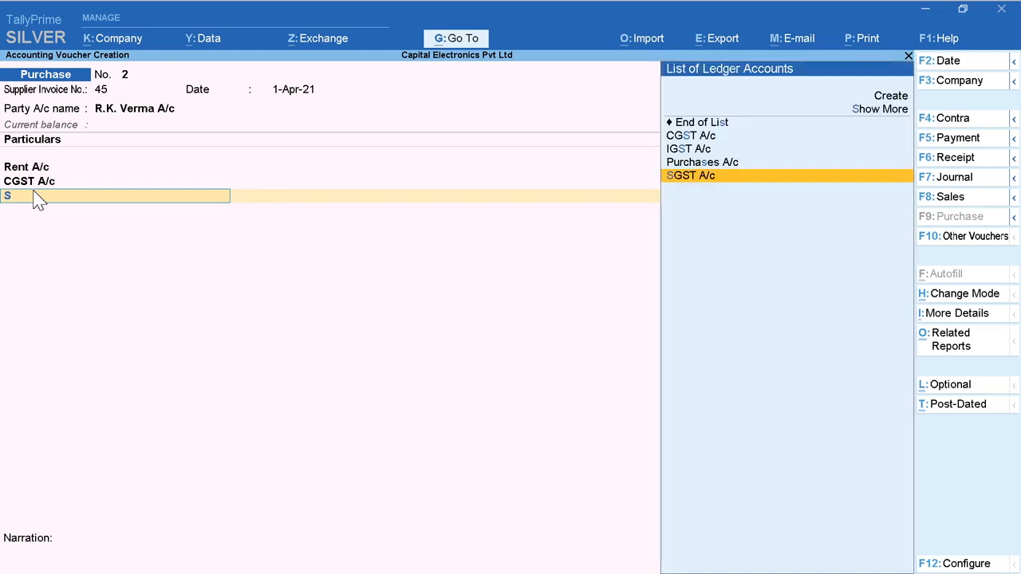
key("Return")
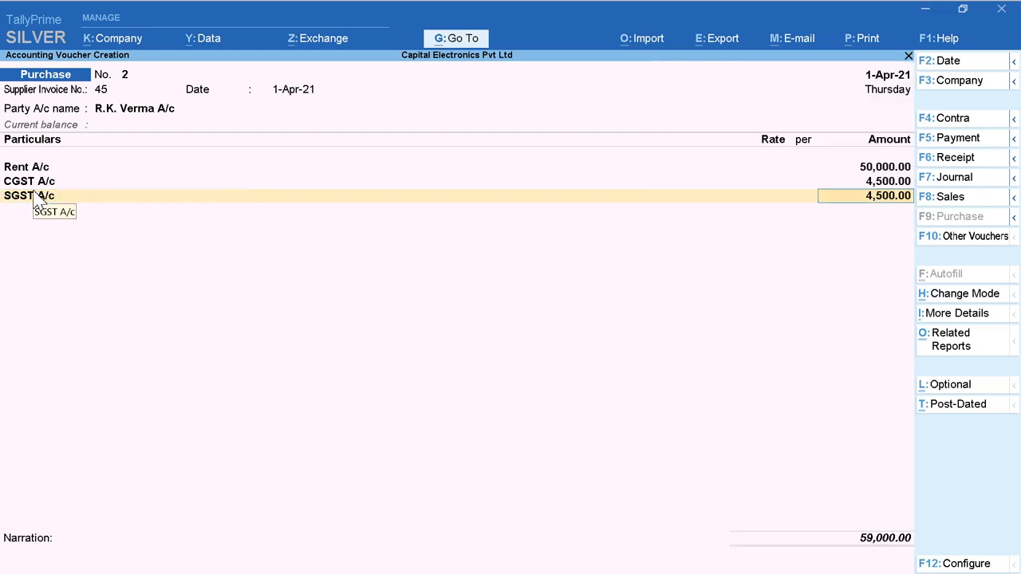
key("Return")
Step: Enter the narration "Bill No. 45" and save the rent purchase voucher
key("Return")
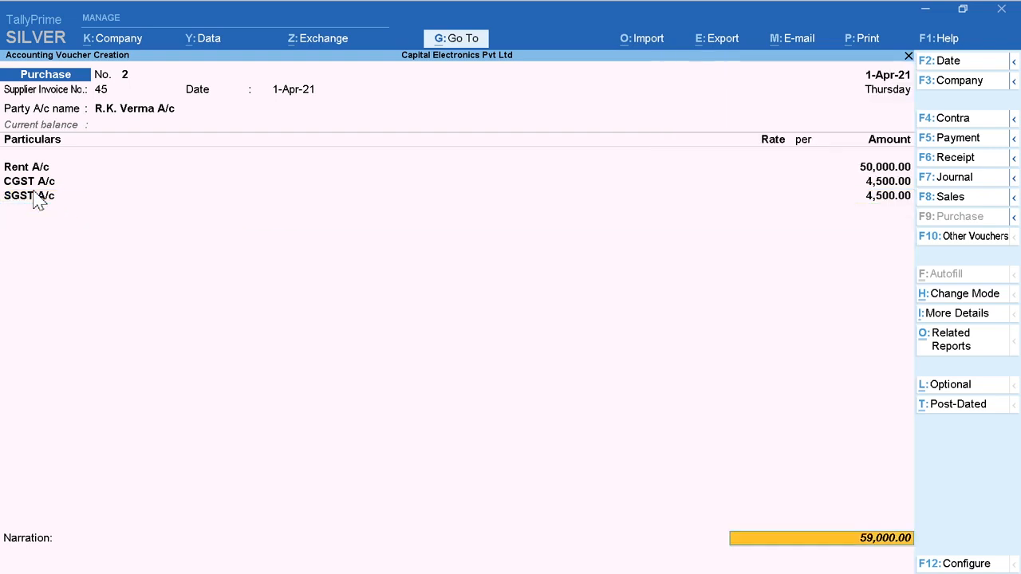
key("Return")
type("Bi")
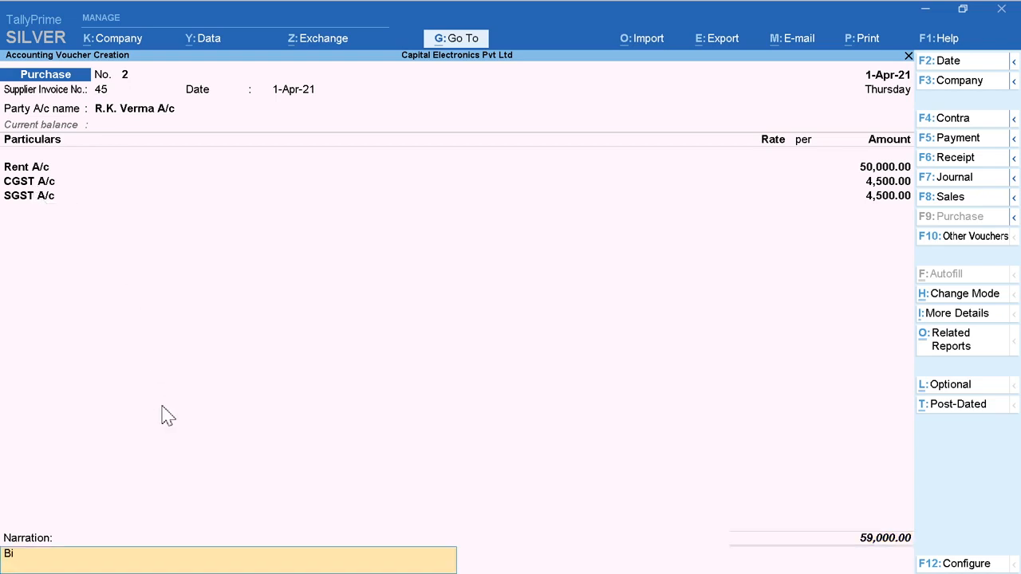
type("ll No. 45")
key("Return")
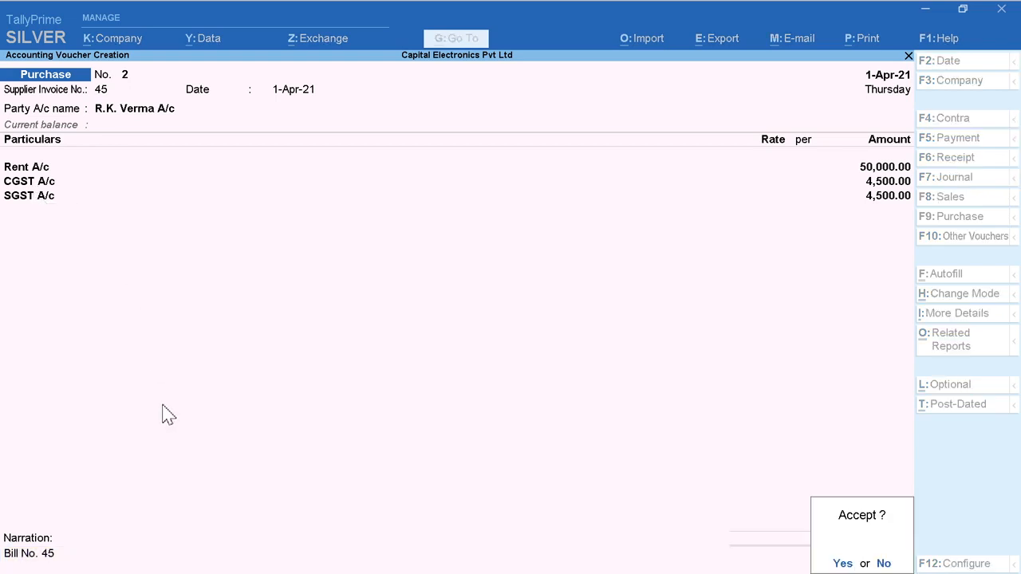
key("Return")
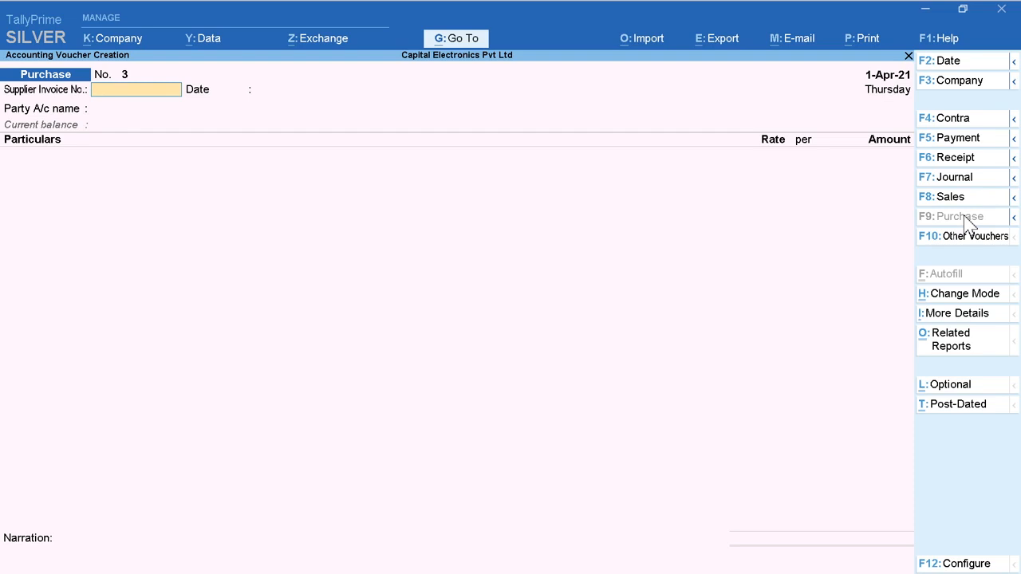
Step: Set the new purchase voucher's date to 5-Apr-21 and enter supplier invoice number 123 dated 5-Apr-21
left_click(956, 70)
type("5")
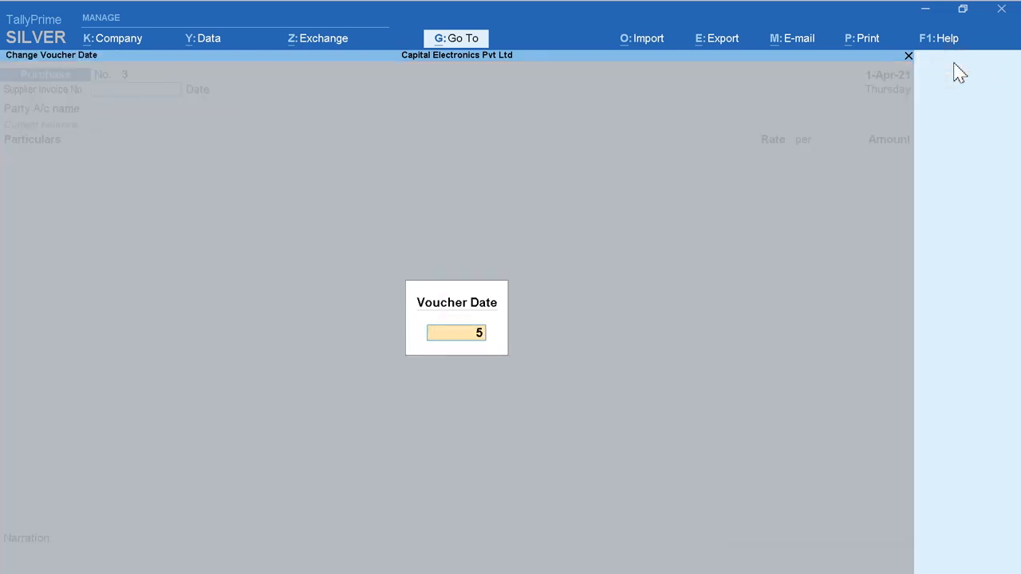
key("Return")
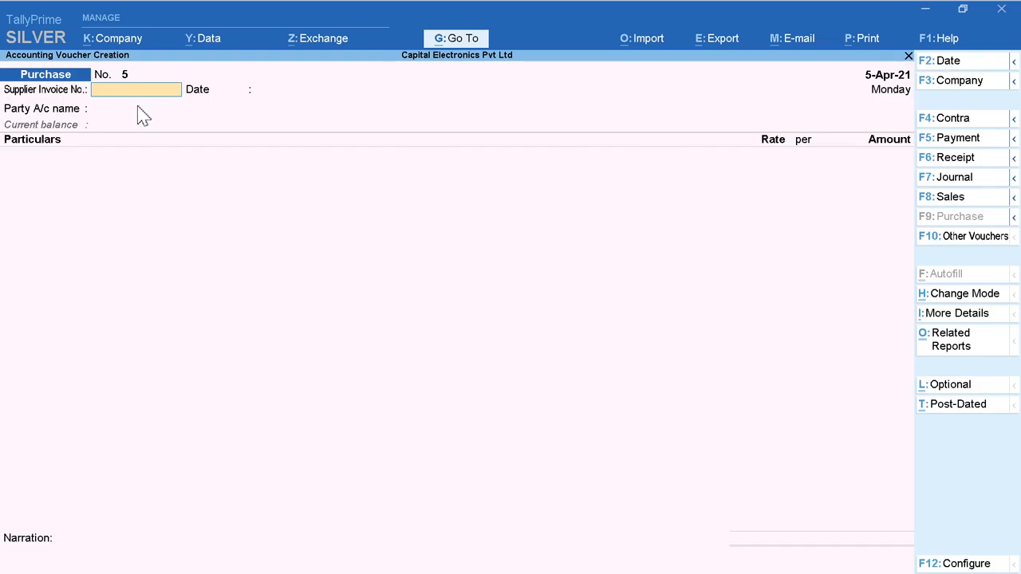
type("123")
key("Return")
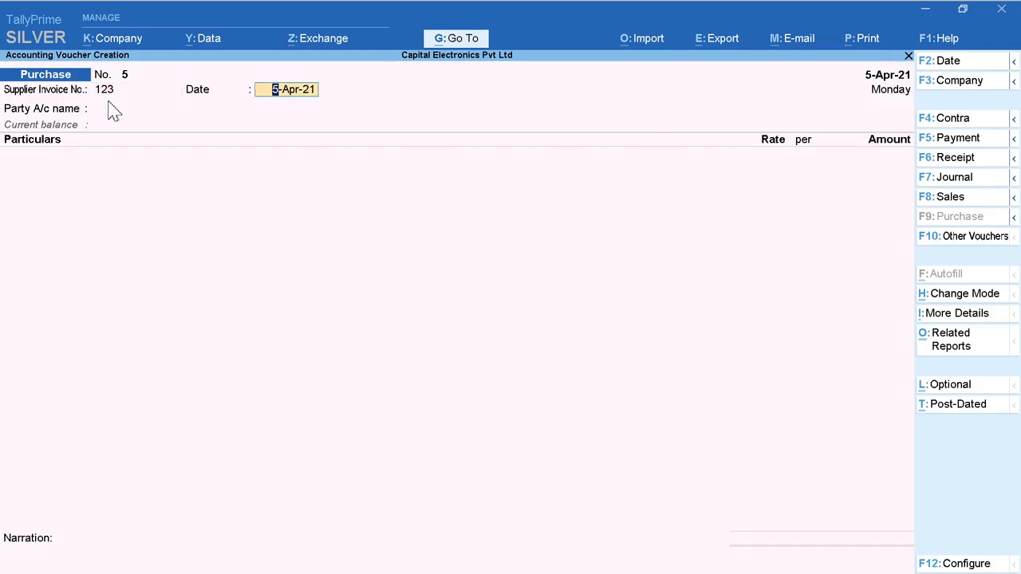
key("Return")
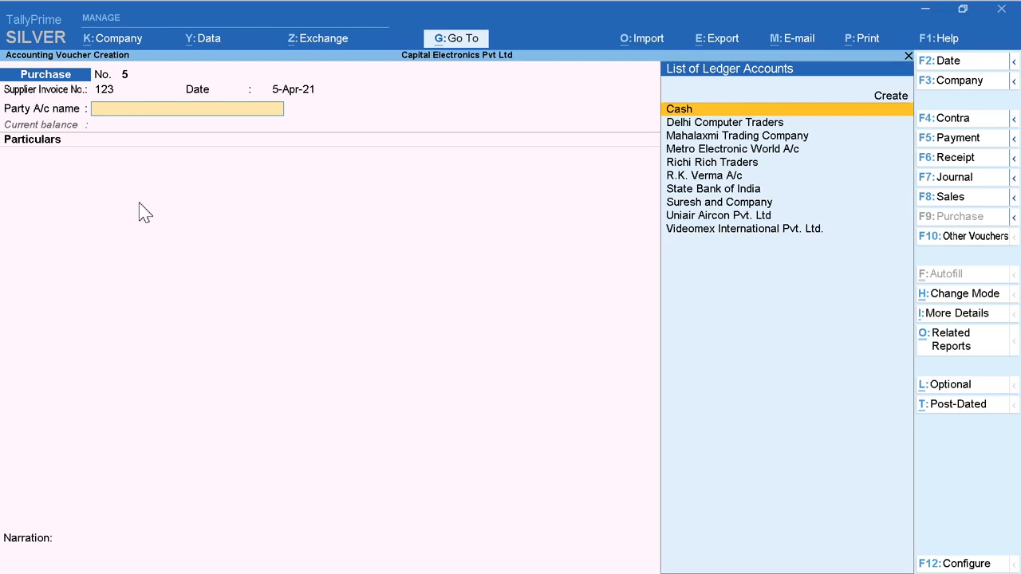
Step: Select Suresh and Company as the party and add Furniture & Fixture A/c with an amount of 40,000
key("Down")
key("Down")
key("Down")
key("Down")
key("Down")
key("Down")
key("Down")
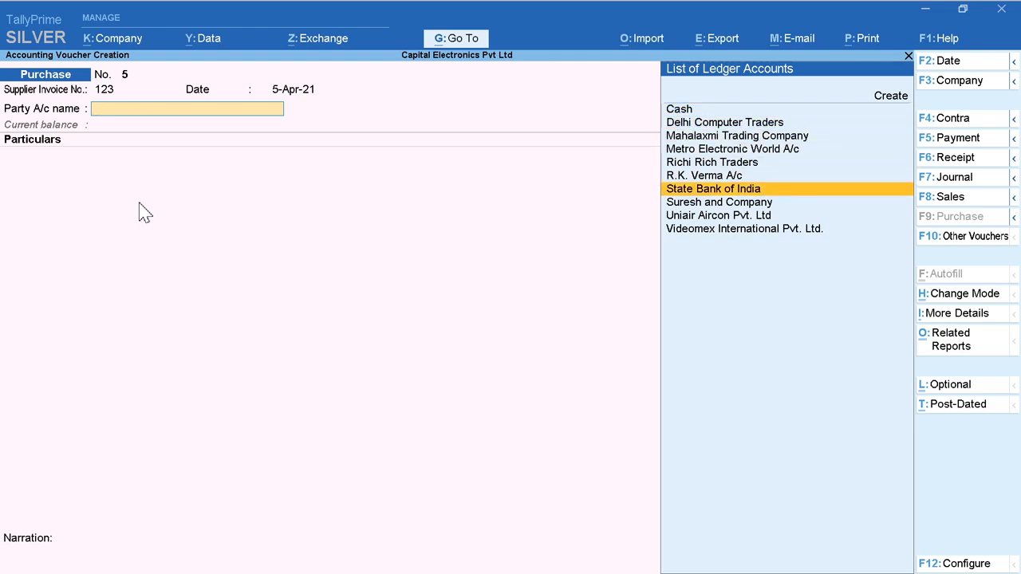
key("Return")
type("F")
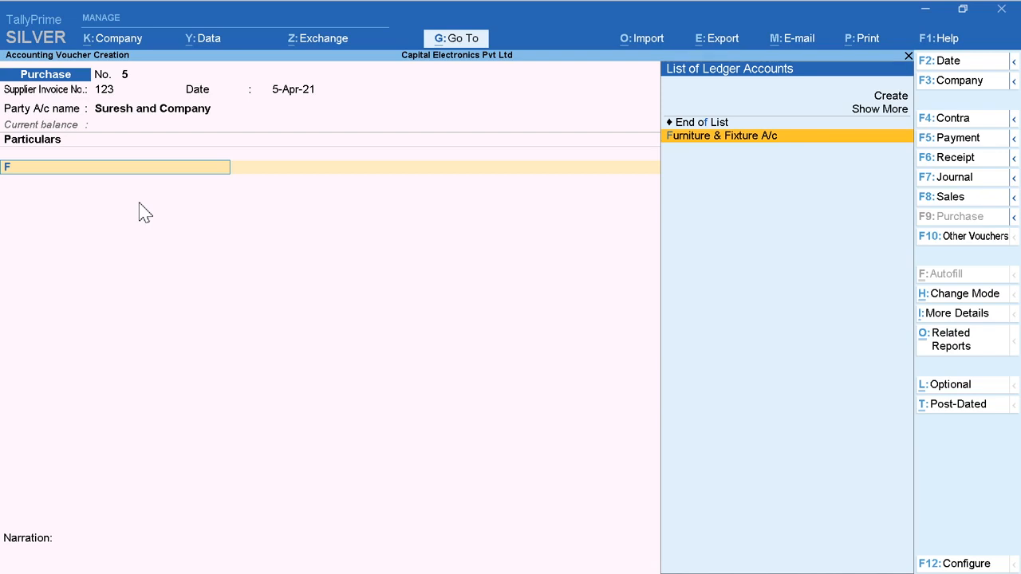
key("Return")
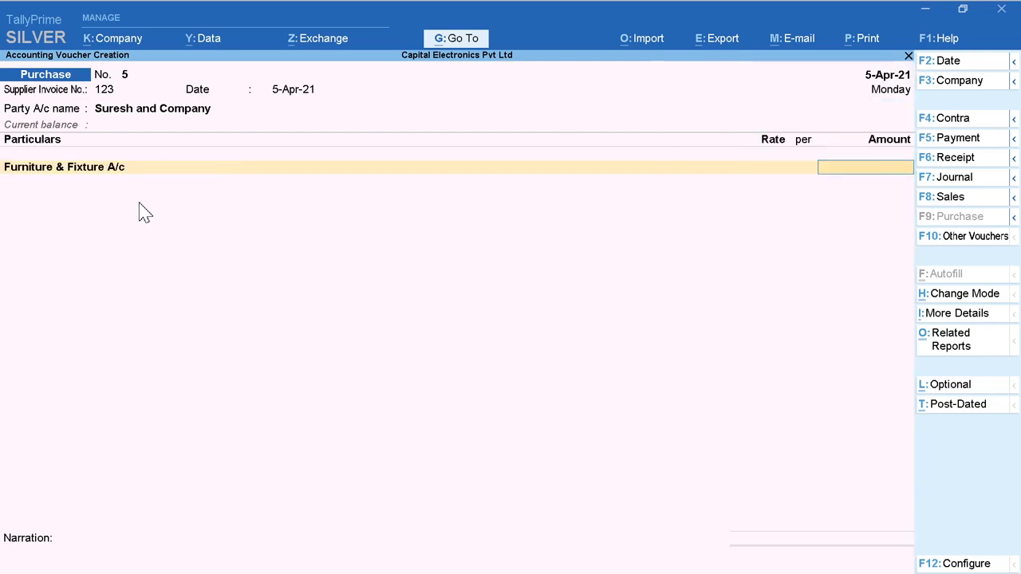
type("40000")
key("Return")
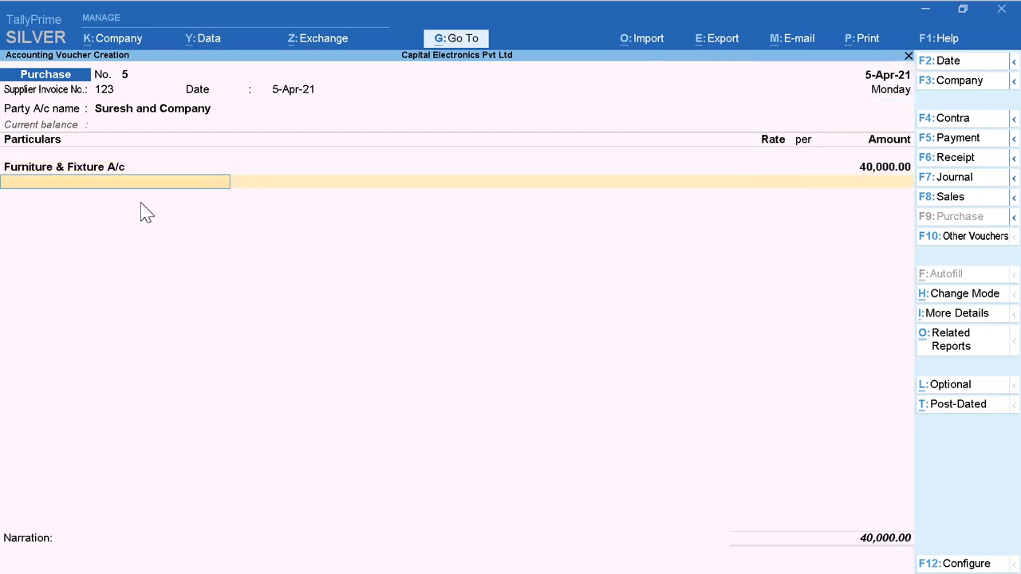
Step: Add CGST A/c and SGST A/c to the furniture purchase voucher with their automatically calculated tax amounts
type("C")
key("Return")
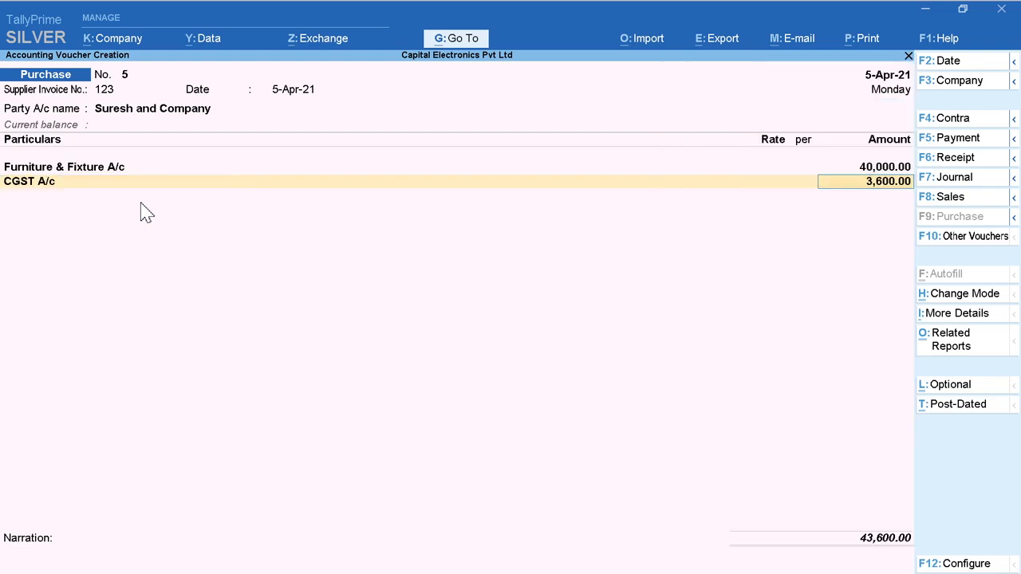
key("Return")
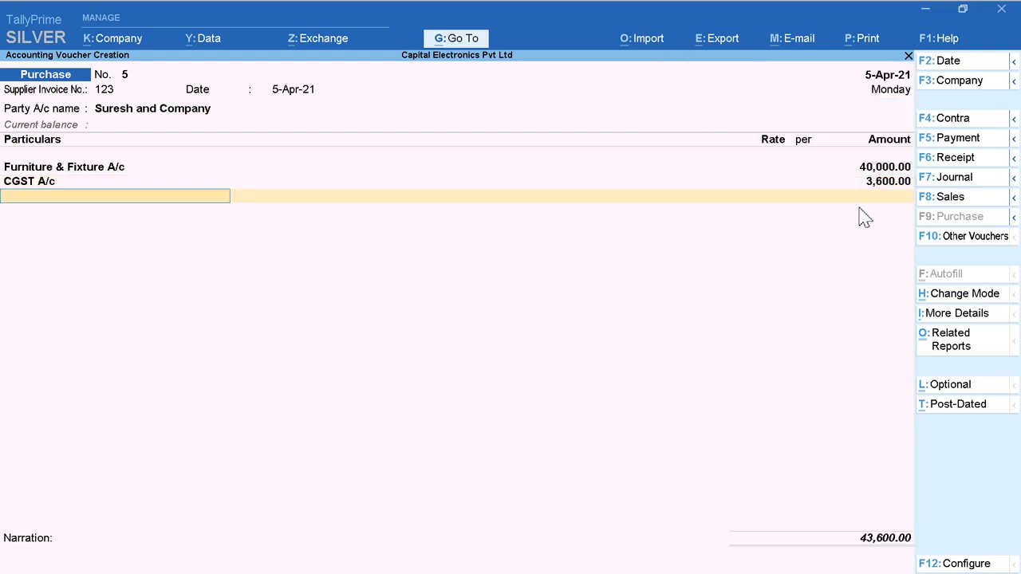
type("S")
key("Return")
Step: Enter the narration "Bill No. 123" and save the furniture purchase voucher
key("Return")
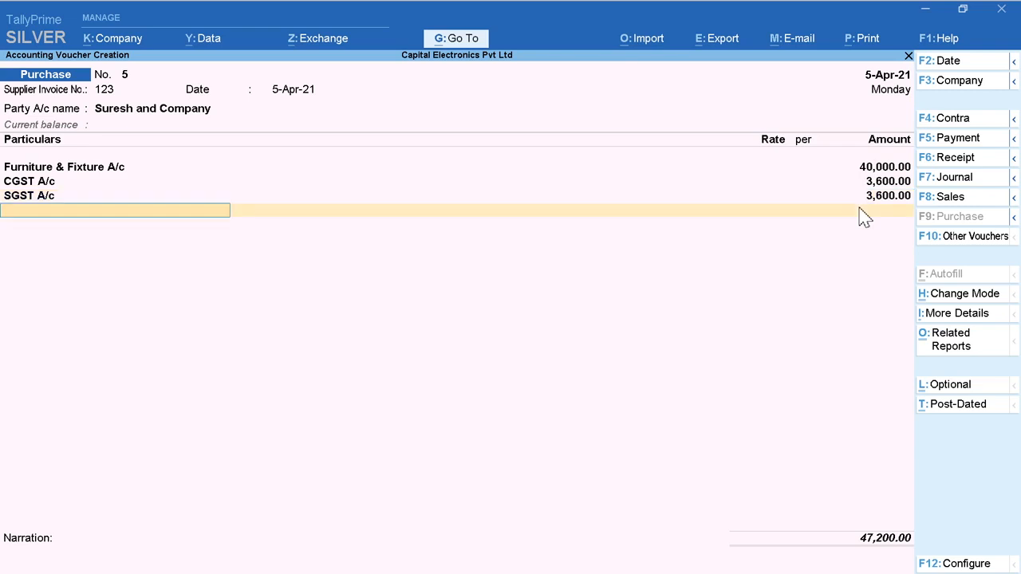
key("Return")
type("Bill")
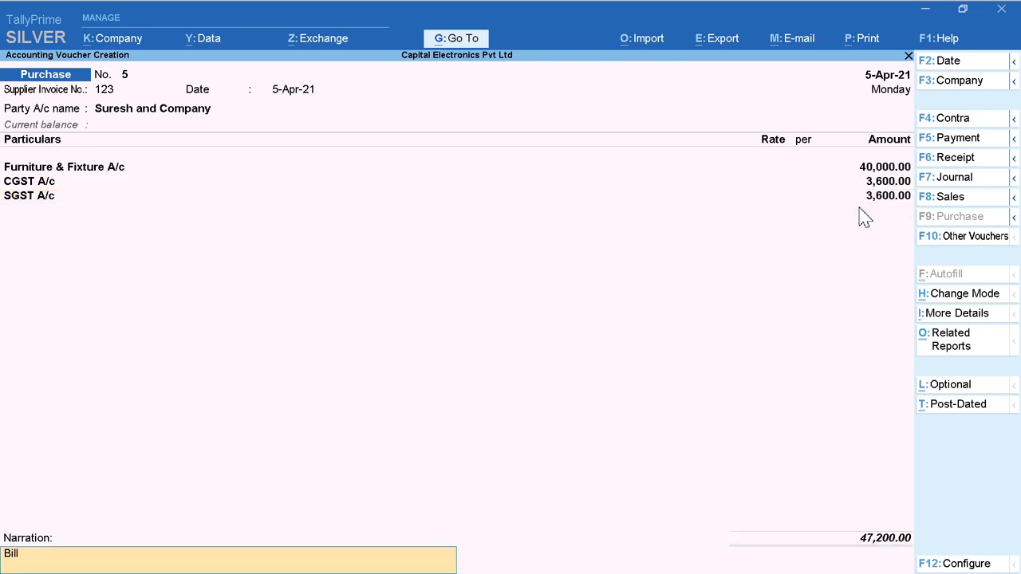
type(" No. 123")
key("Return")
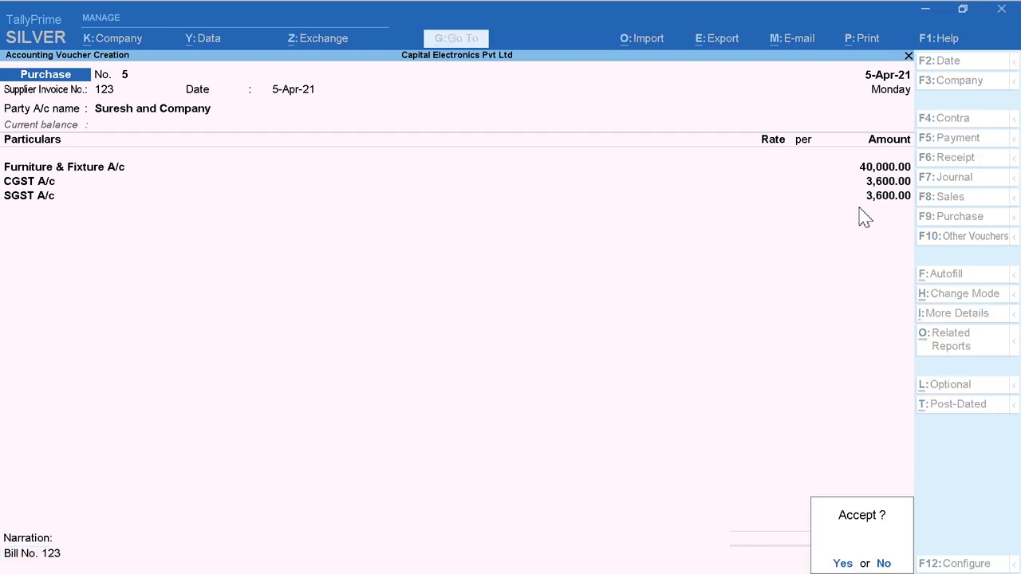
key("Return")
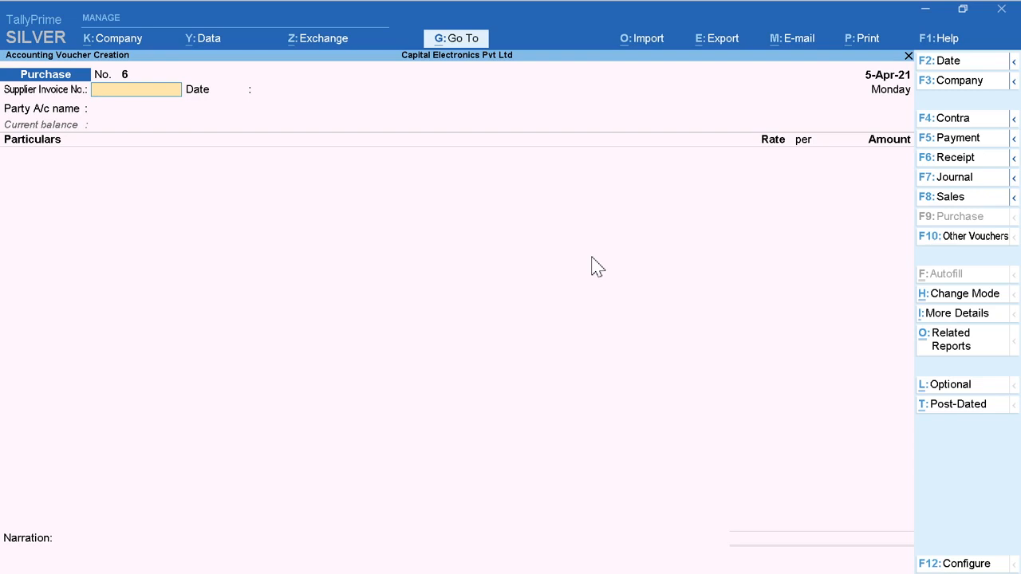
Step: Quit voucher creation and open the list of GST Reports
key("Escape")
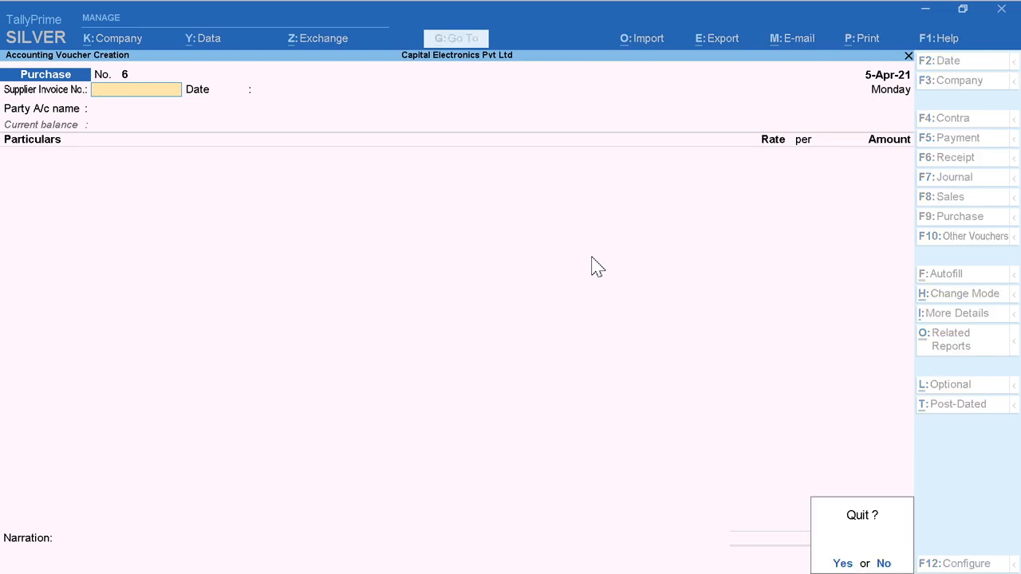
key("y")
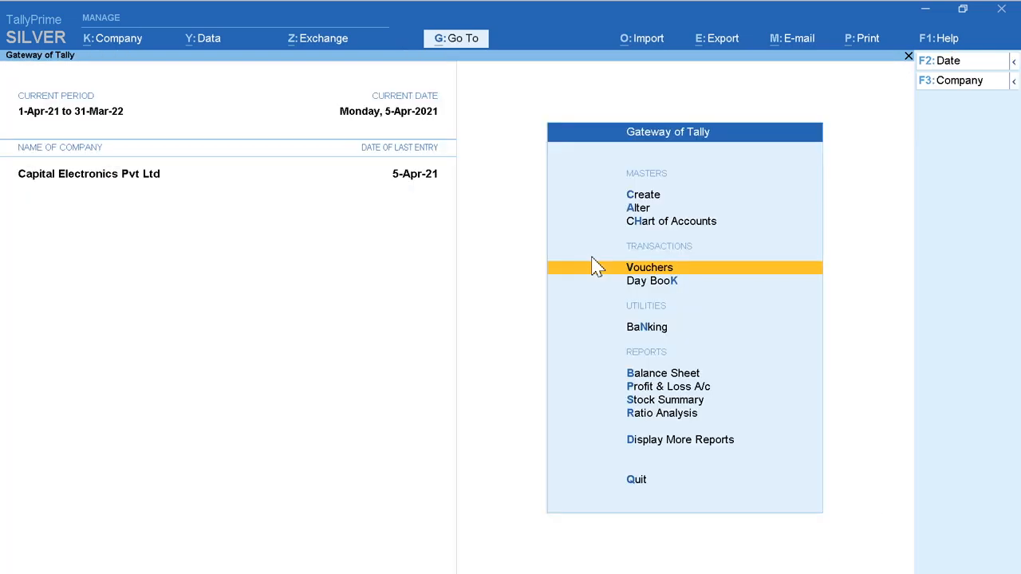
key("Down")
key("Down")
key("Down")
key("Down")
key("Down")
key("Down")
key("Down")
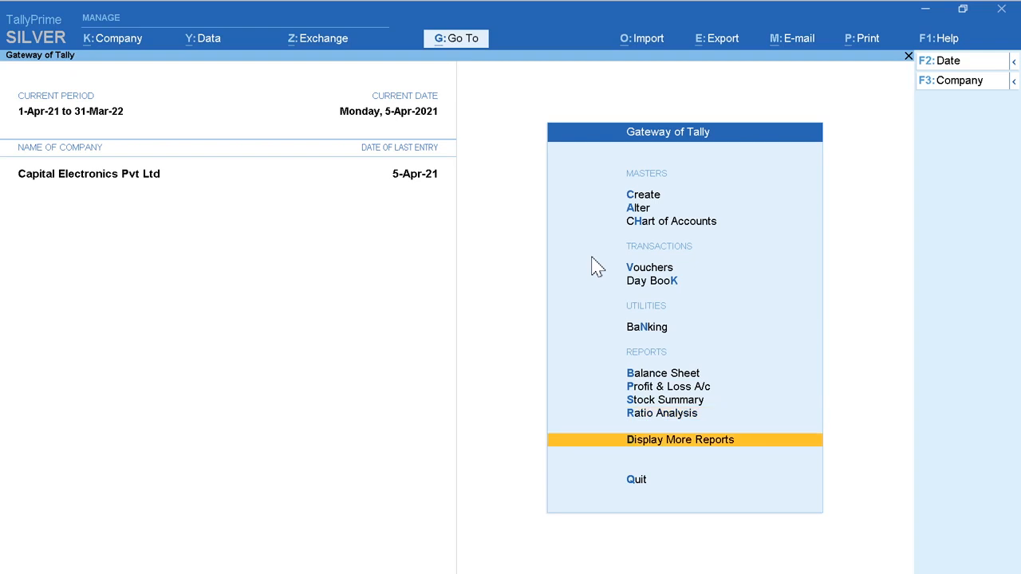
left_click(755, 441)
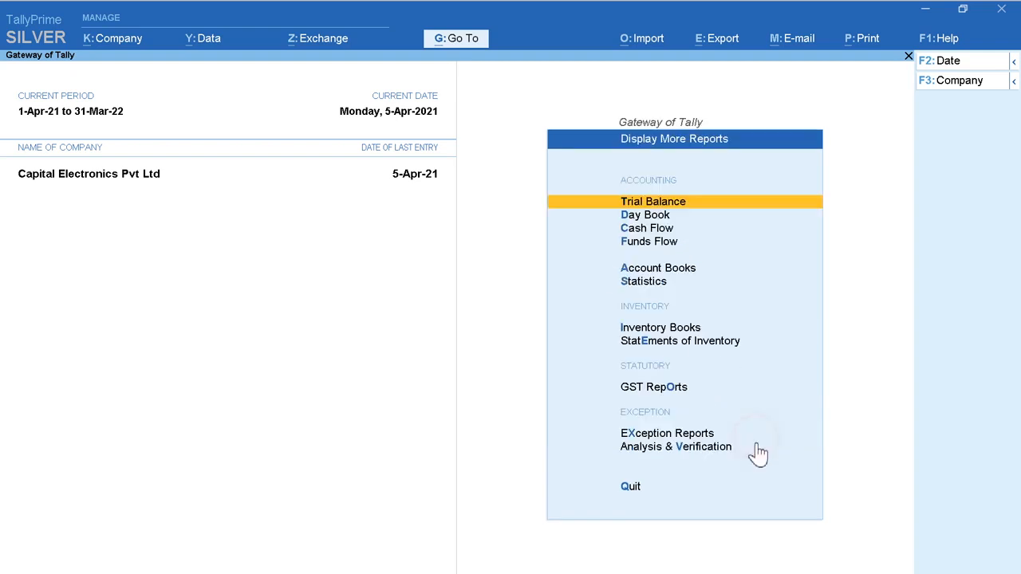
key("Down")
key("Down")
key("Down")
key("Down")
key("Down")
key("Down")
key("Down")
key("Down")
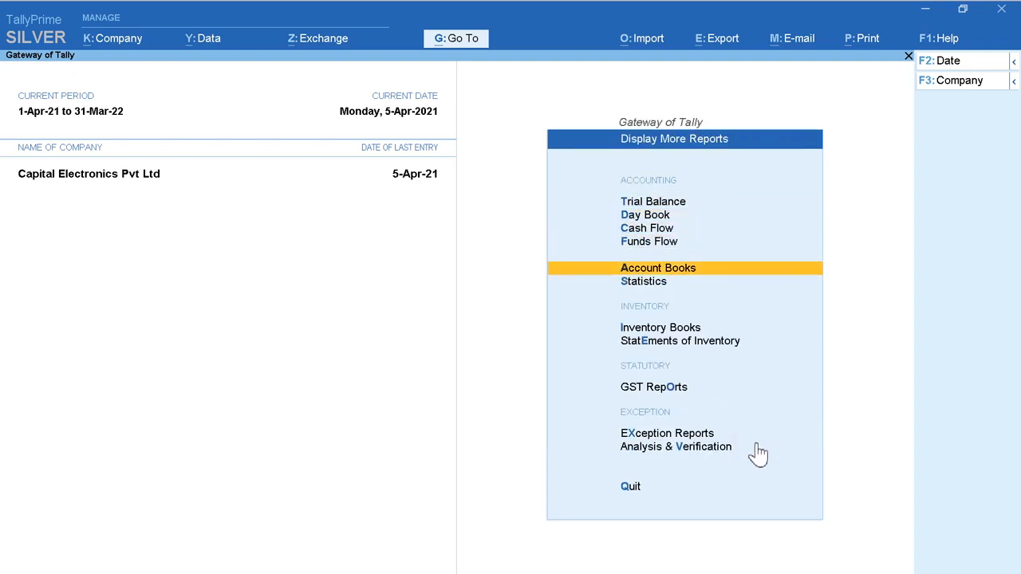
left_click(751, 391)
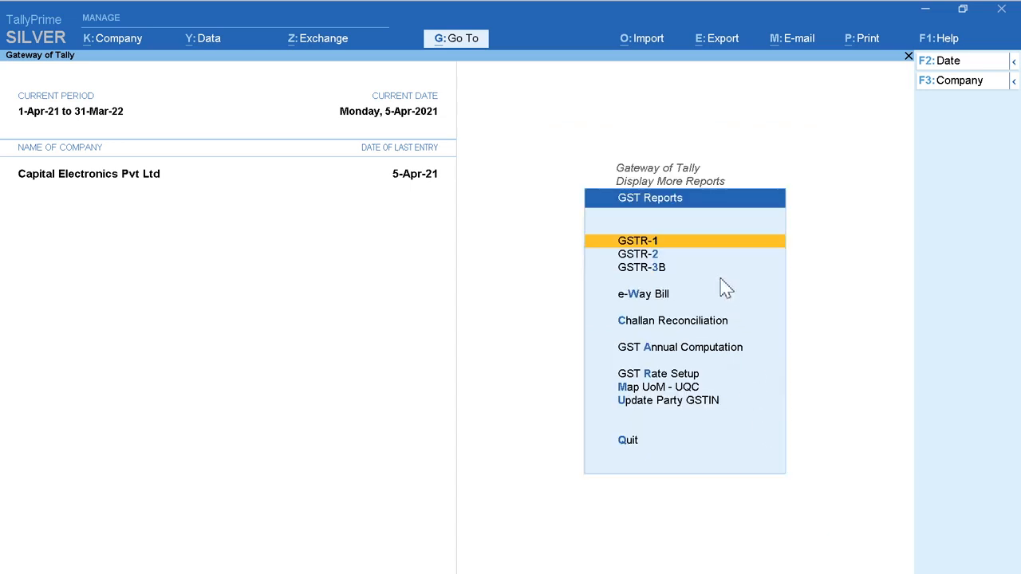
Step: Open the GSTR-2 report from the available GST returns
key("Down")
key("Down")
key("Up")
key("Up")
key("Down")
key("Down")
key("Up")
key("Up")
key("Down")
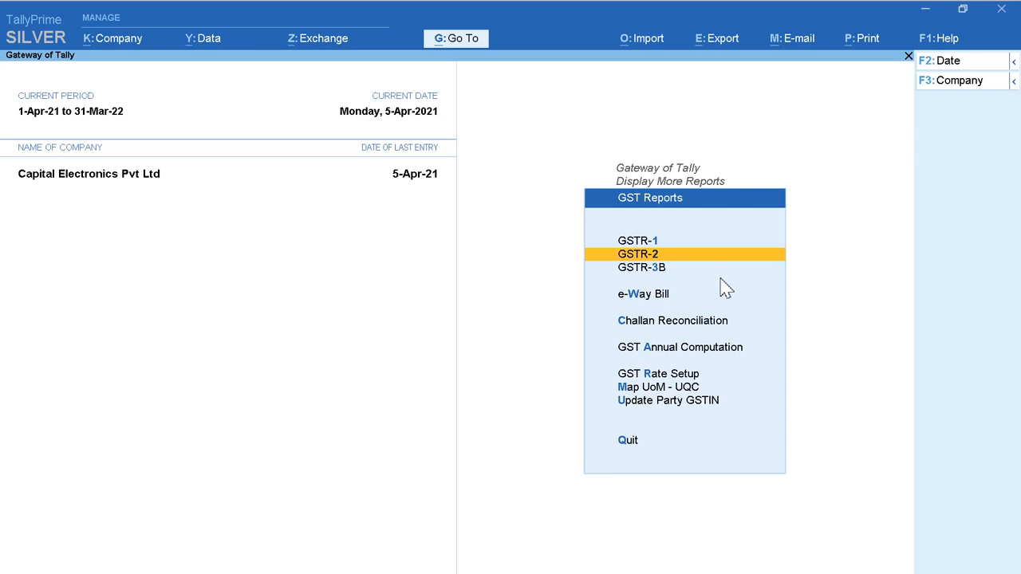
key("Down")
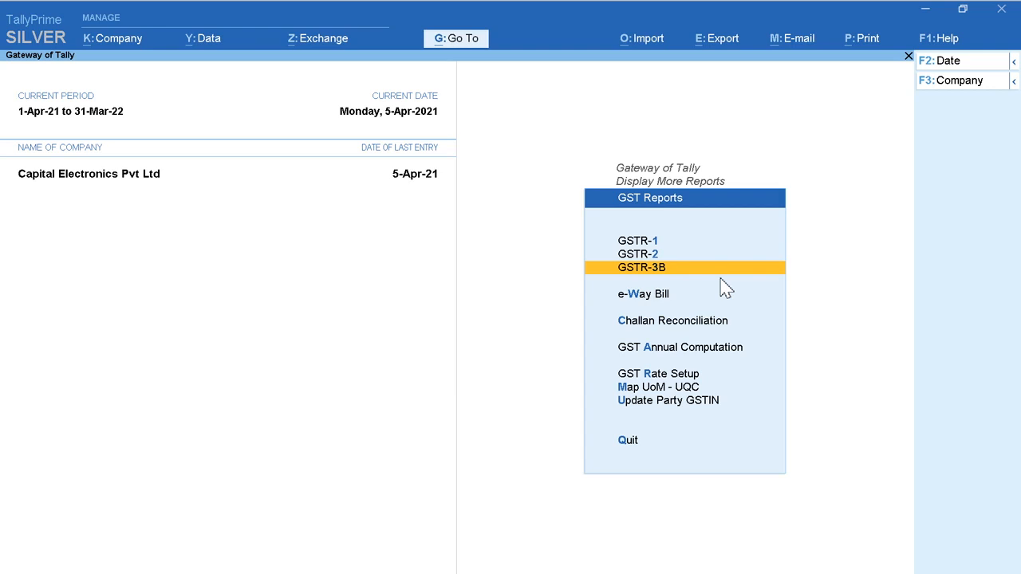
key("Up")
left_click(721, 281)
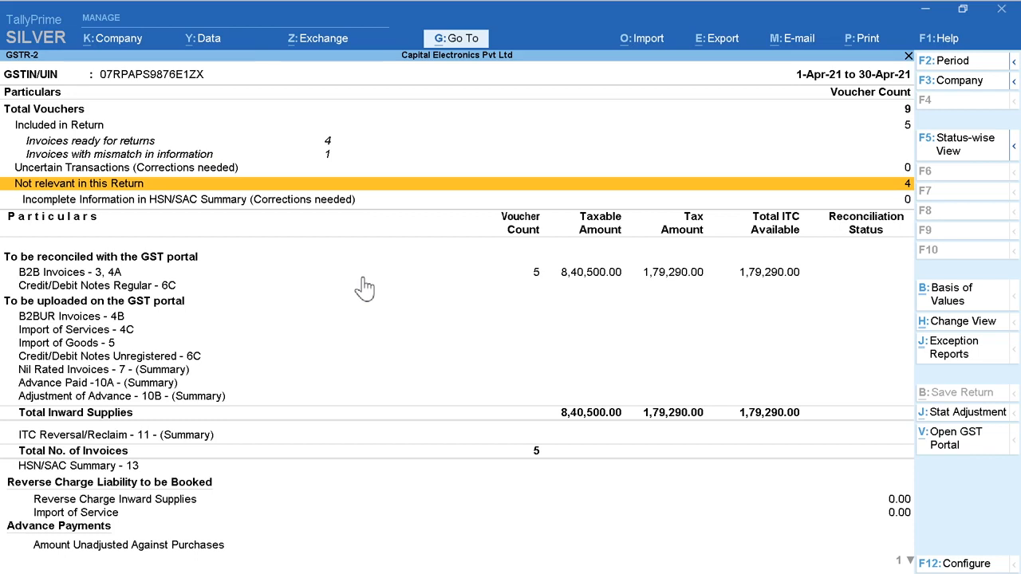
Step: Open the B2B Invoices - 3, 4A details in GSTR-2 and review the supplier entries
key("Up")
key("Up")
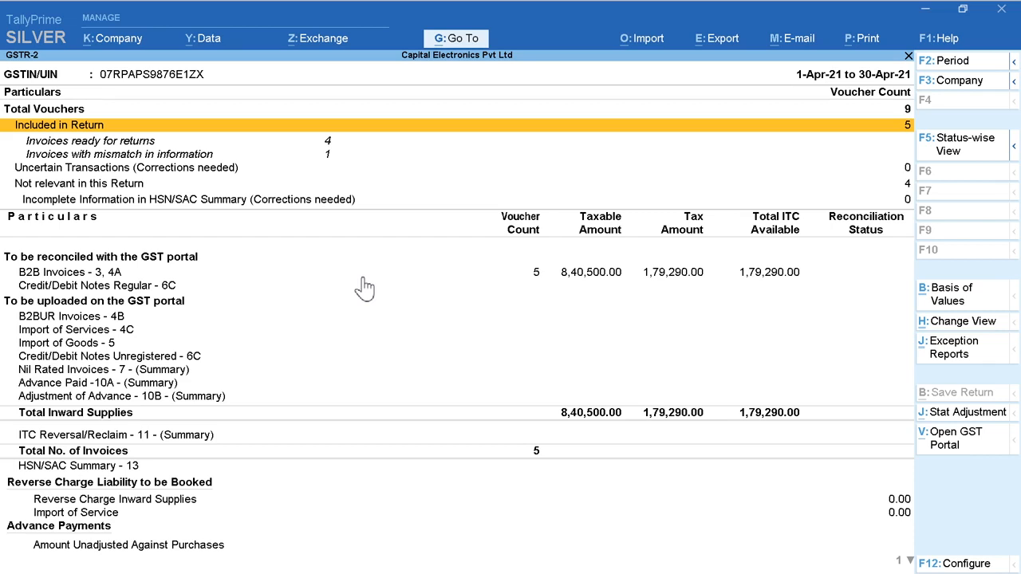
left_click(452, 277)
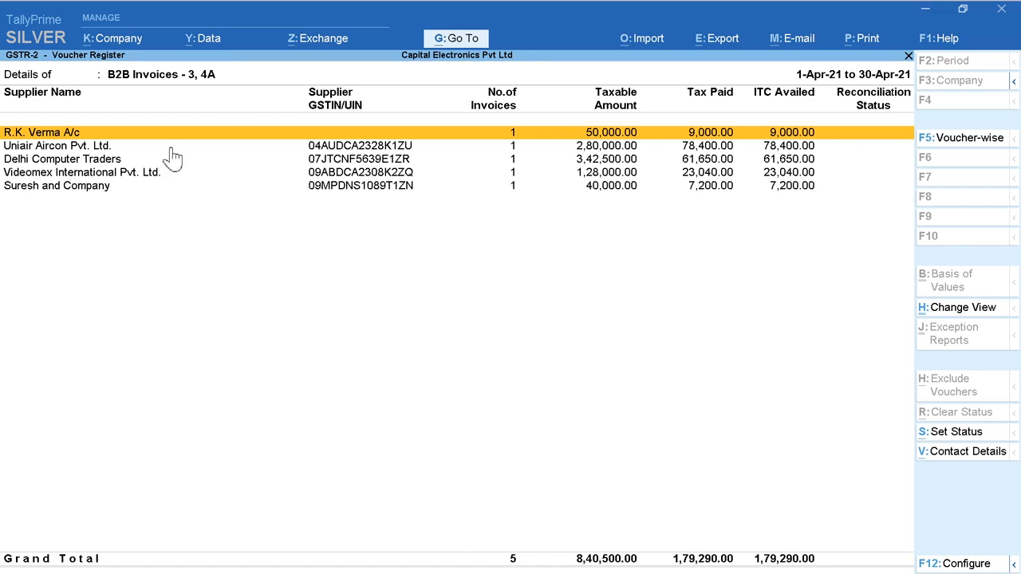
key("Down")
key("Down")
key("Down")
key("Down")
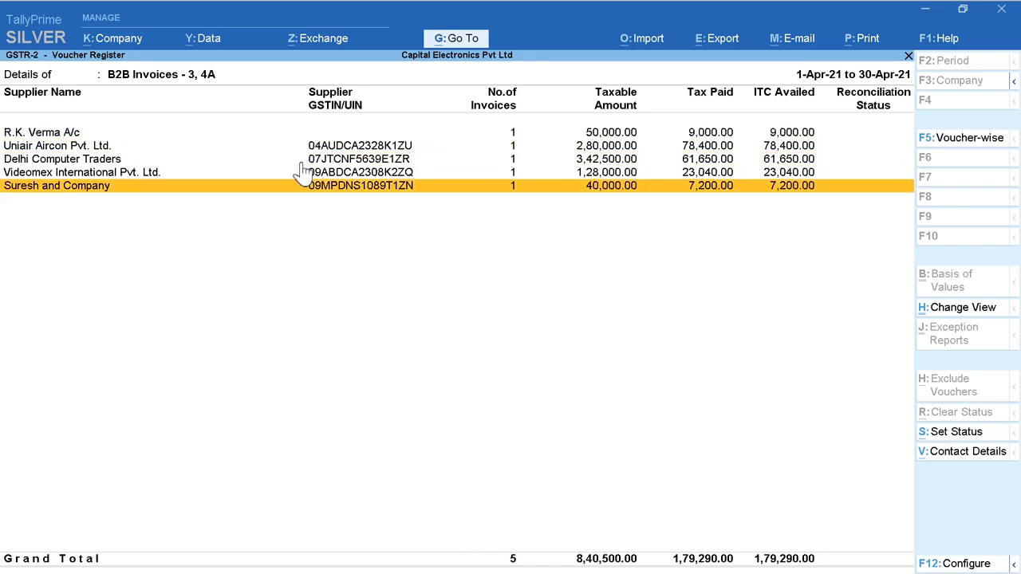
key("Up")
key("Down")
key("Home")
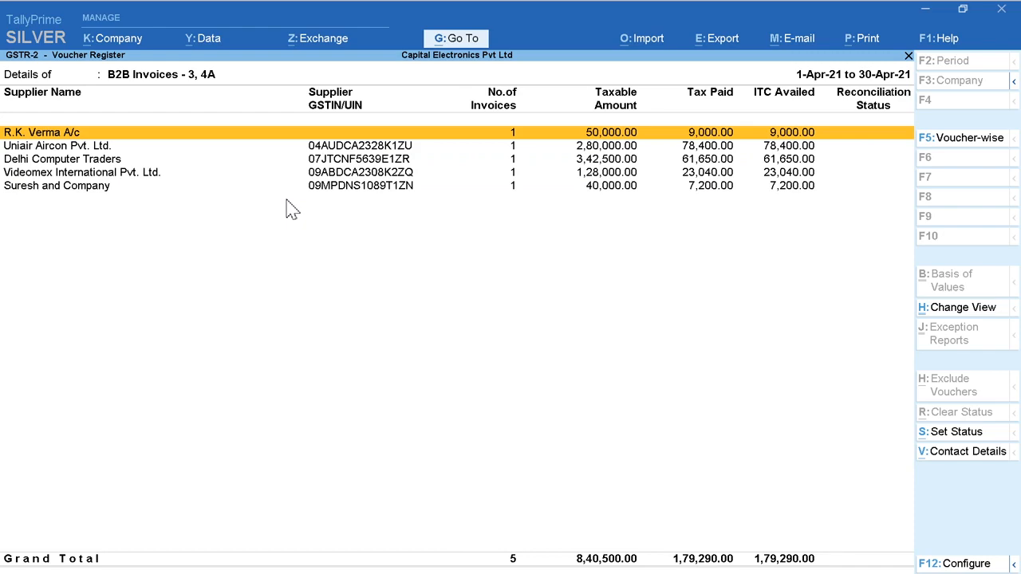
Step: Return to the GSTR-2 summary and open the purchase voucher listed under Invoices with mismatch in information
key("Escape")
key("Up")
key("Up")
key("Up")
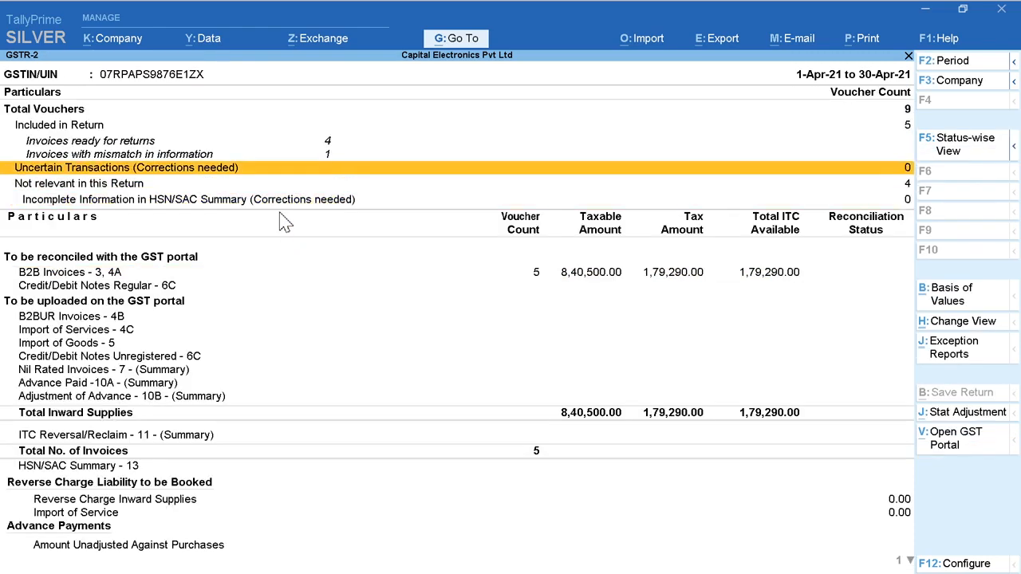
key("Up")
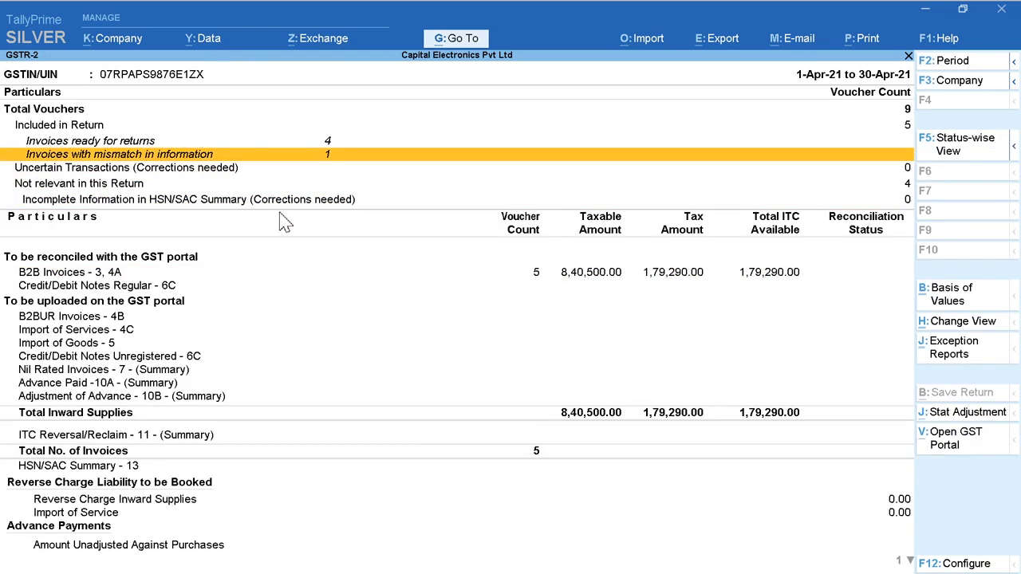
left_click(192, 155)
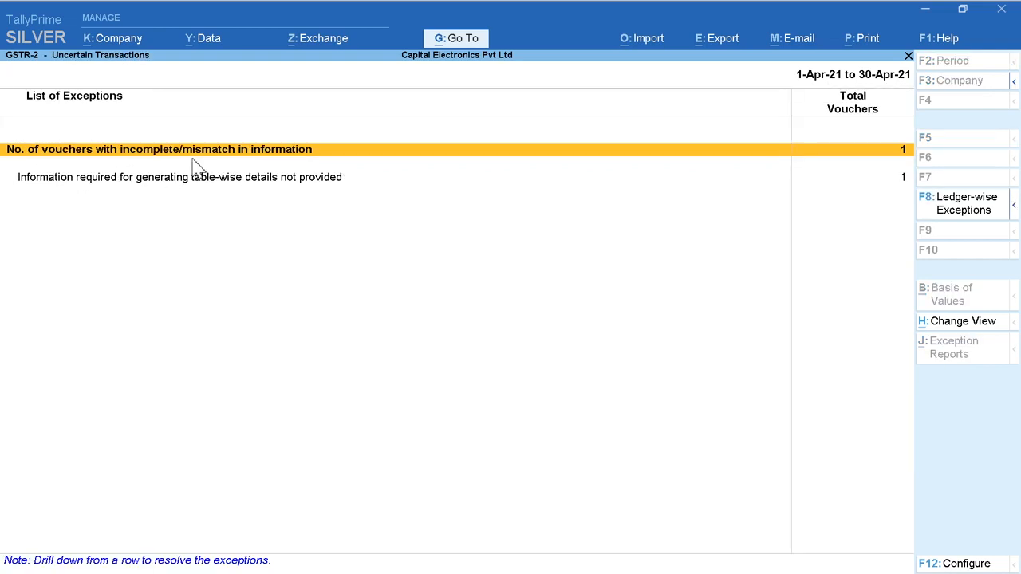
key("Return")
key("Return")
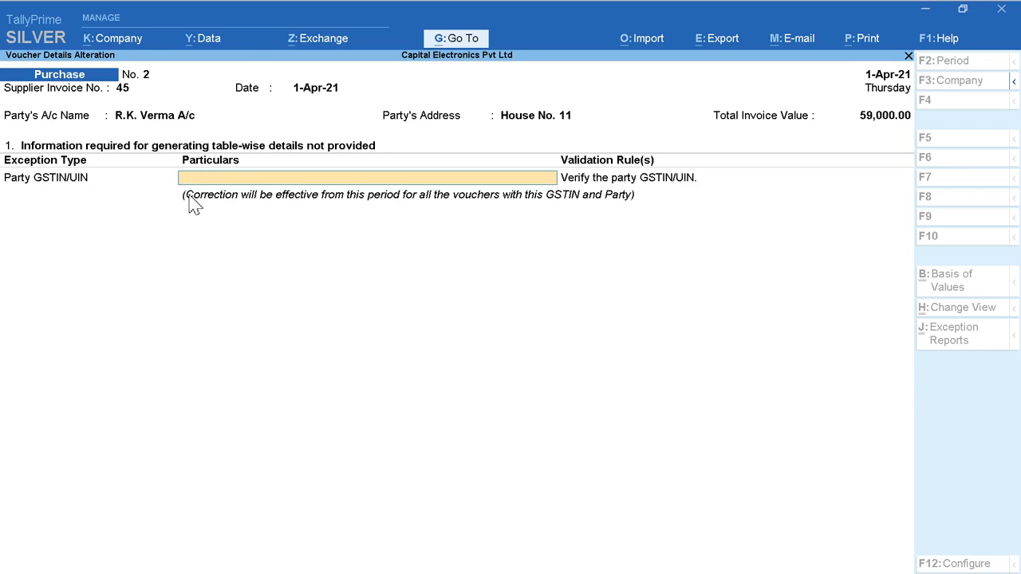
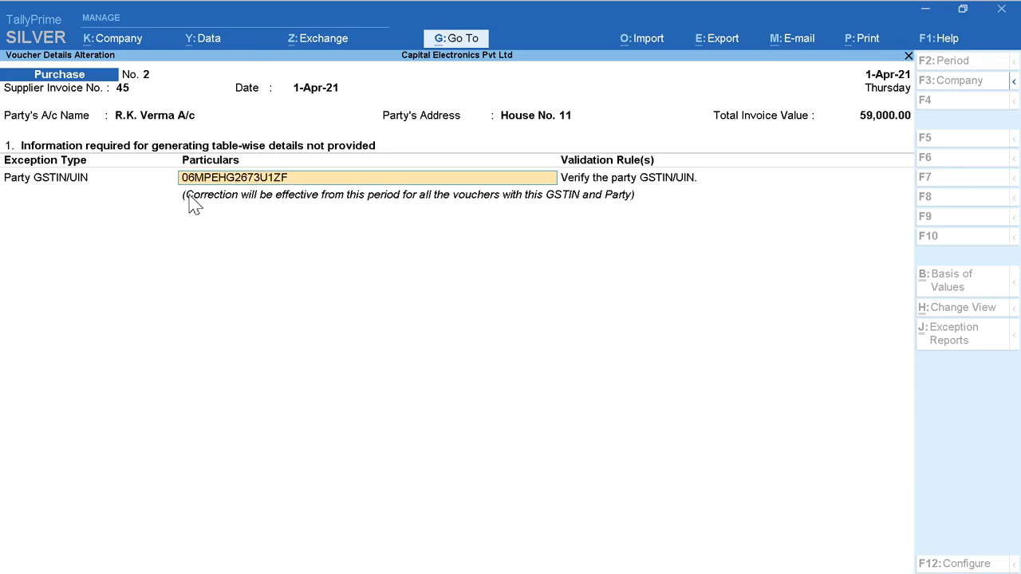
Step: Enter the supplier's Party GSTIN/UIN to resolve the mismatch, save it, and return to the GSTR-2 summary
key("Return")
left_click(191, 204)
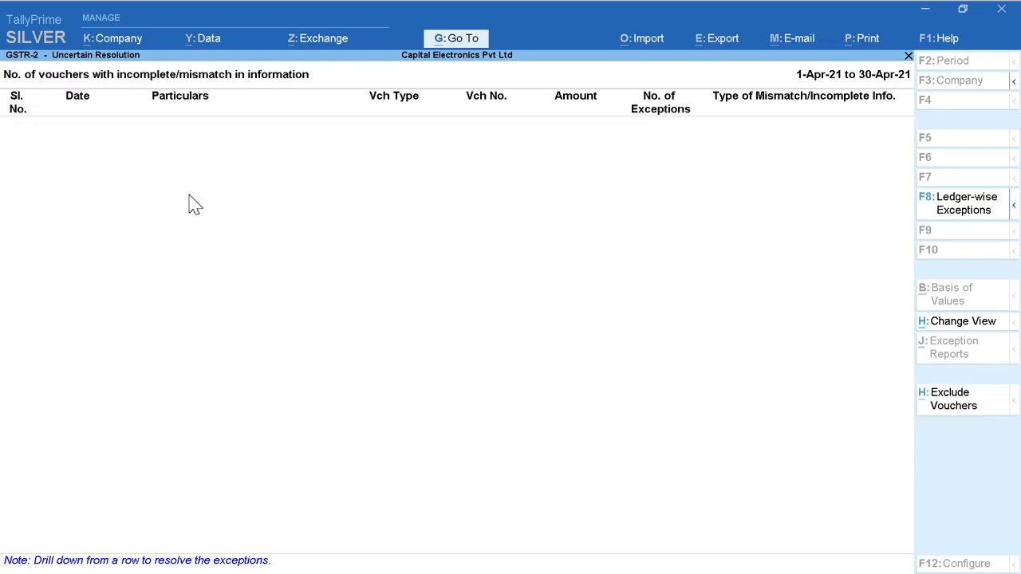
key("Escape")
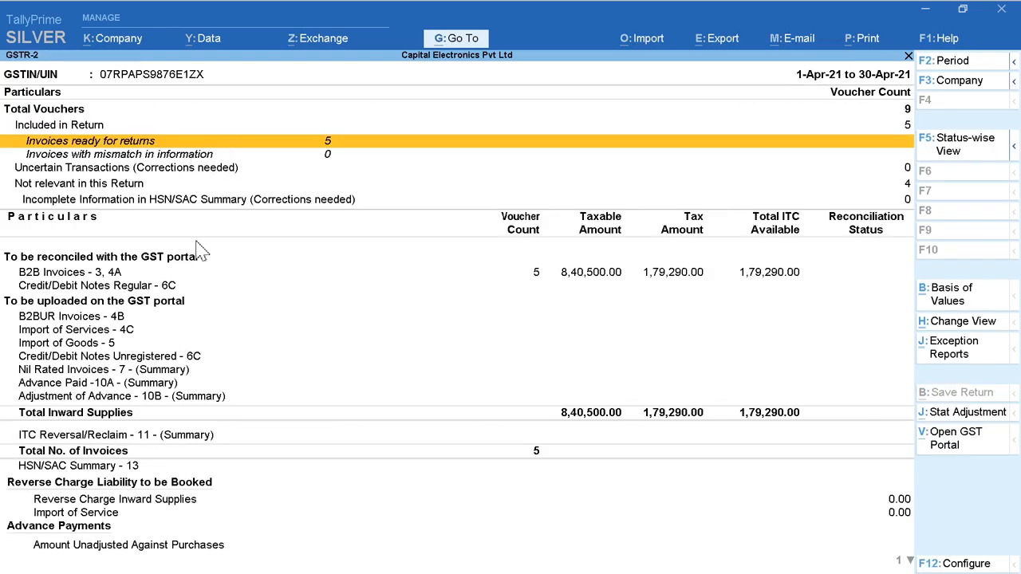
Step: Open the B2B Invoices - 3, 4A details in GSTR-2 again and check the suppliers' GSTIN and tax entries
left_click(416, 278)
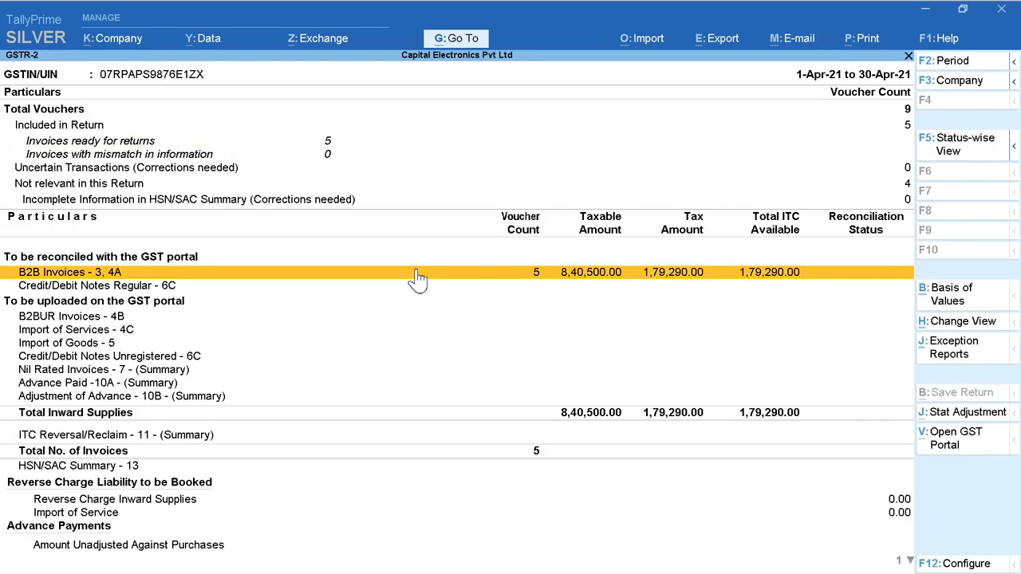
left_click(416, 277)
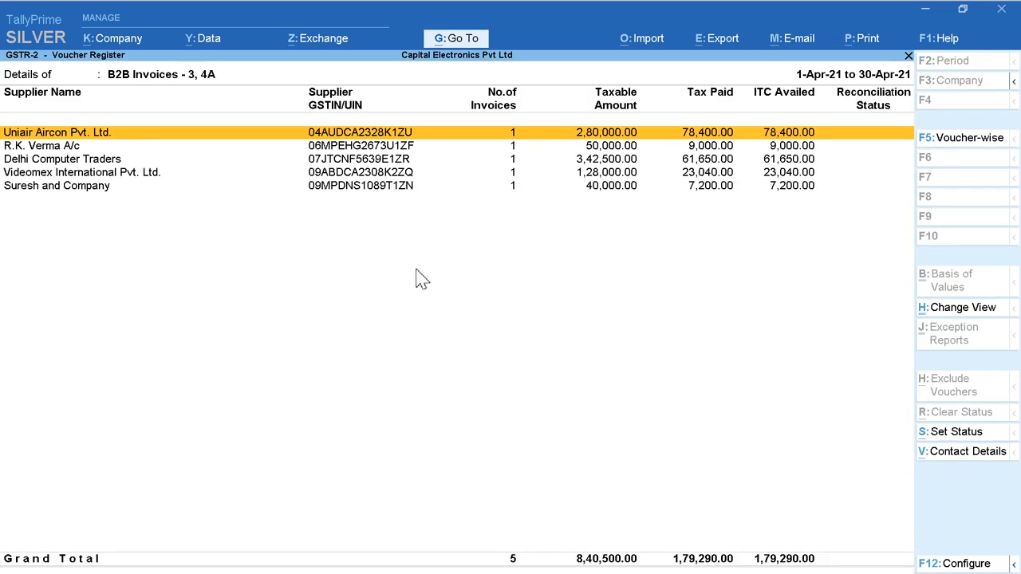
key("Down")
key("Down")
key("Down")
key("Down")
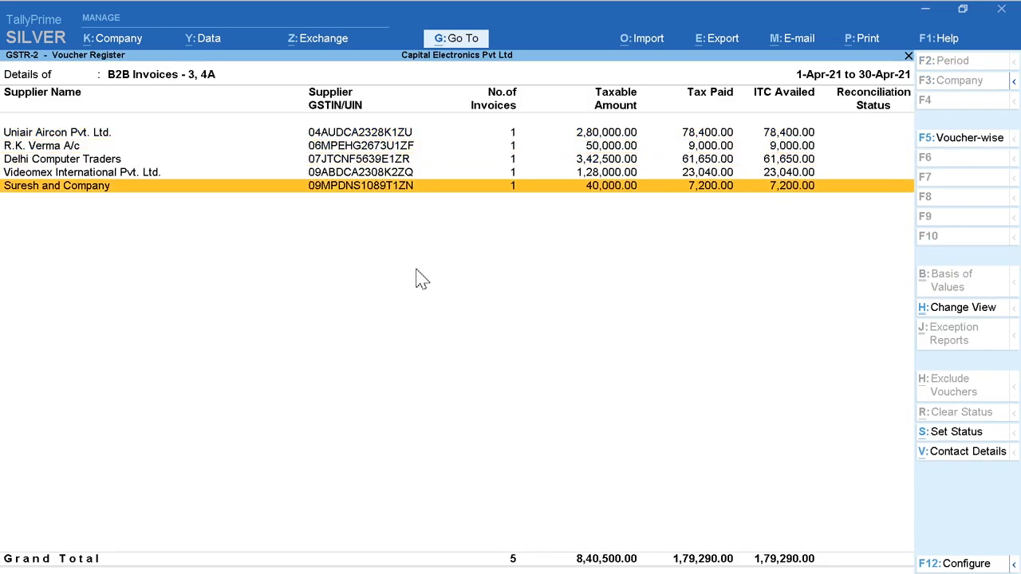
Step: Leave GSTR-2 and open the GSTR-1 report from the GST Reports list
key("Escape")
key("Escape")
key("Up")
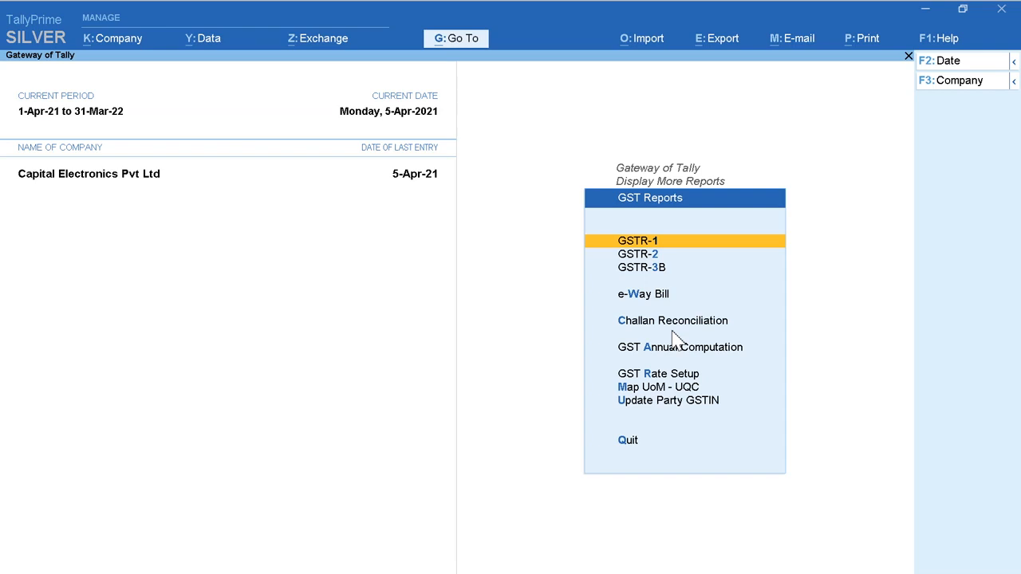
key("Return")
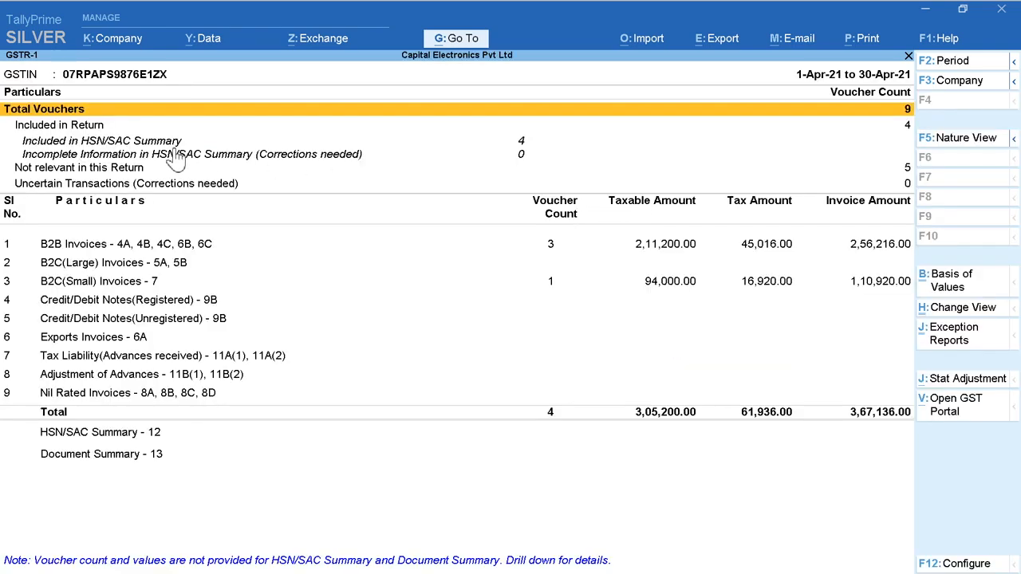
Step: Open the B2B Invoices - 4A, 4B, 4C, 6B, 6C details in GSTR-1 and review each party's tax amounts
key("Down")
key("Down")
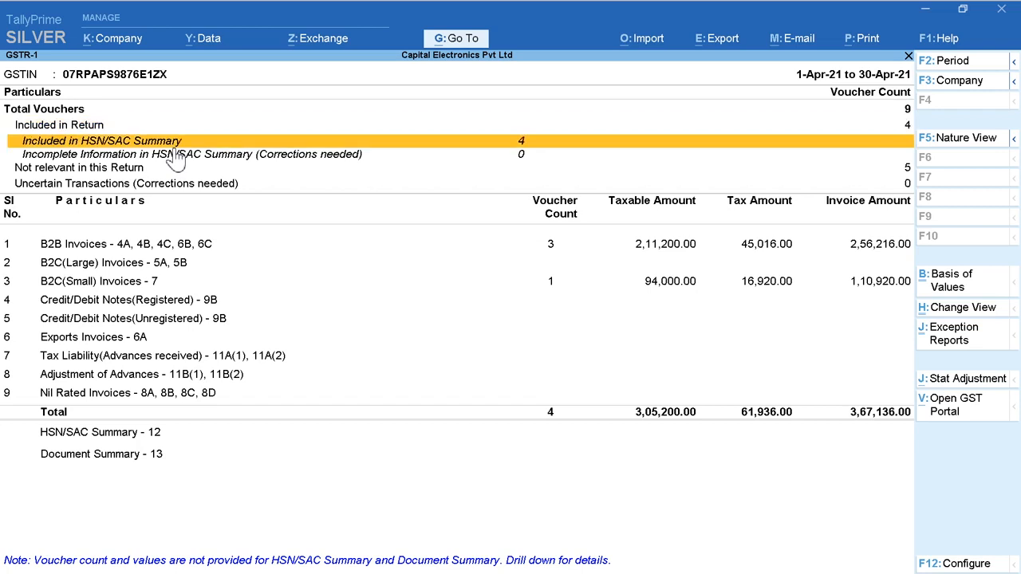
key("Down")
key("Down")
key("Down")
key("Down")
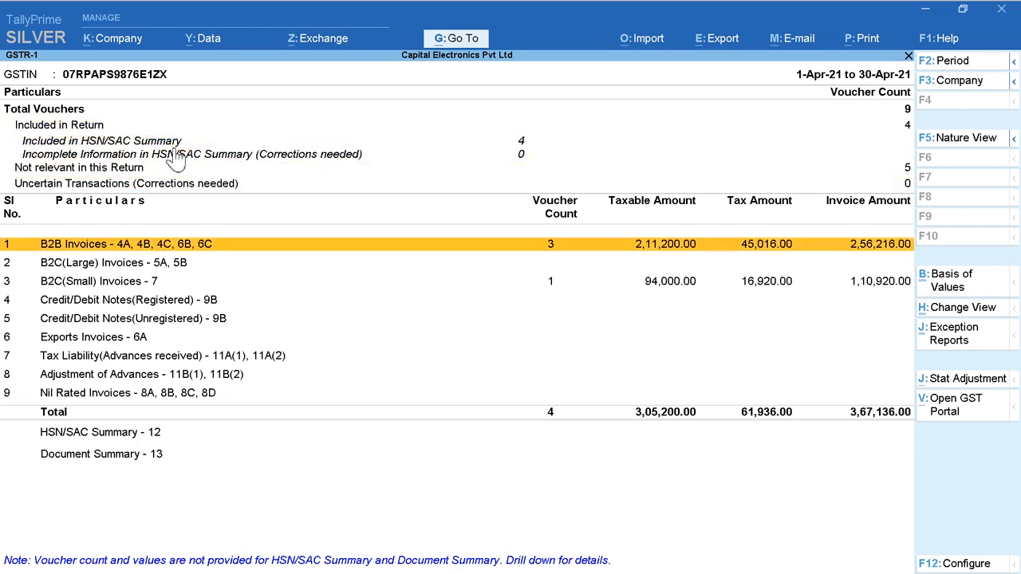
left_click(267, 252)
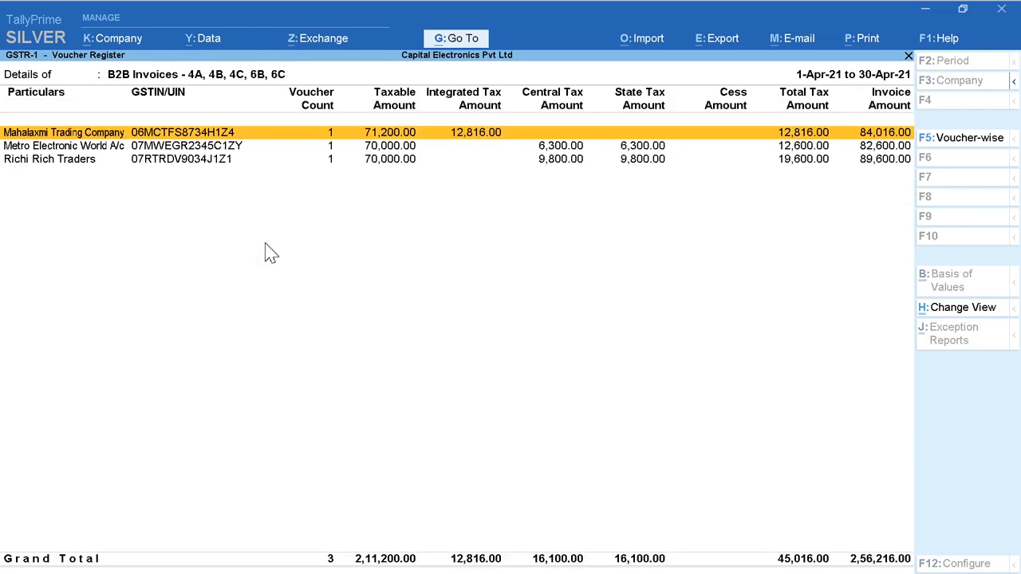
key("Down")
key("Down")
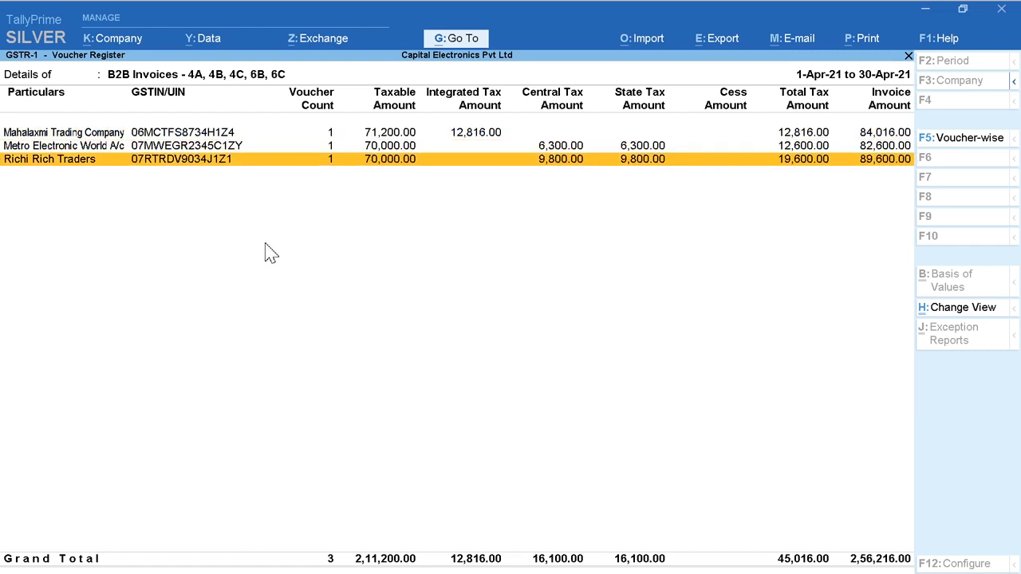
key("Up")
key("Up")
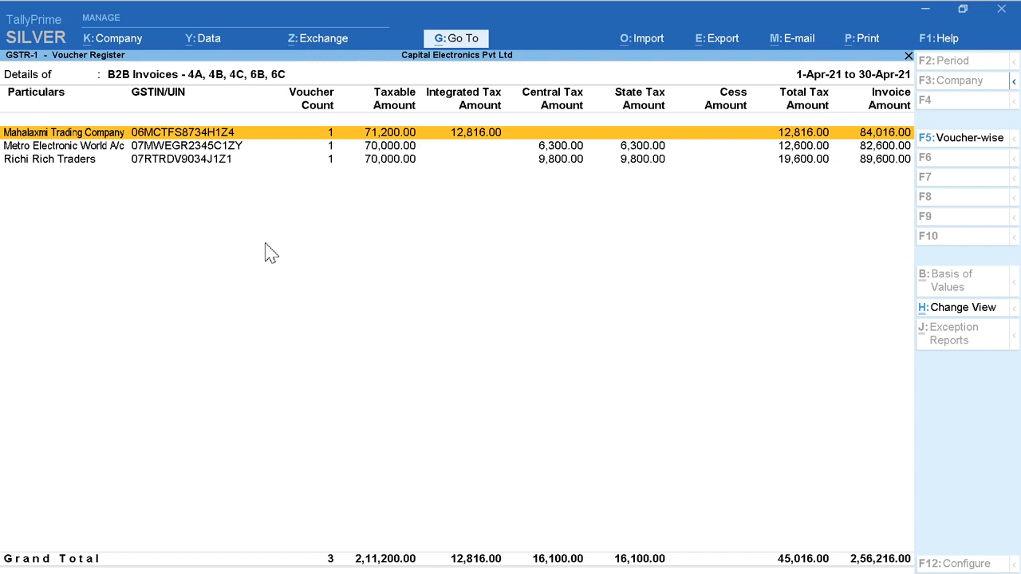
Step: Review the B2C(Small) Invoices - 7 details and go through the remaining GSTR-1 rows to Document Summary - 13
key("Escape")
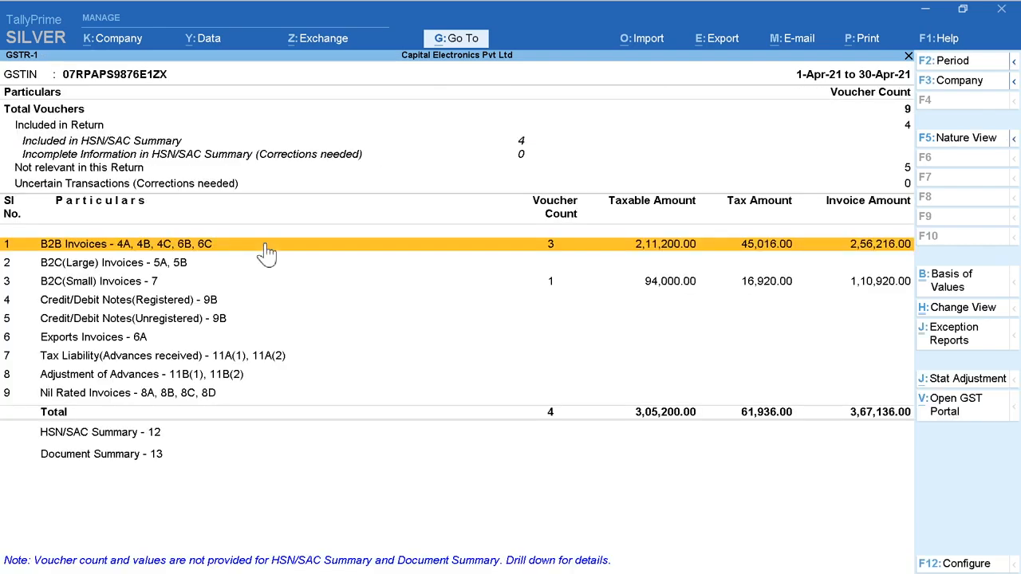
key("Down")
key("Down")
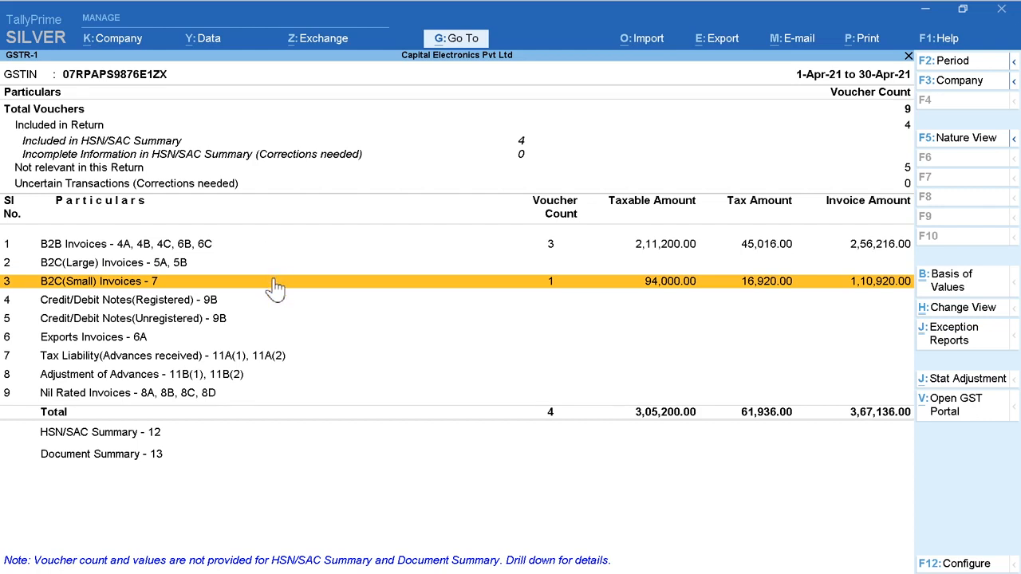
left_click(274, 285)
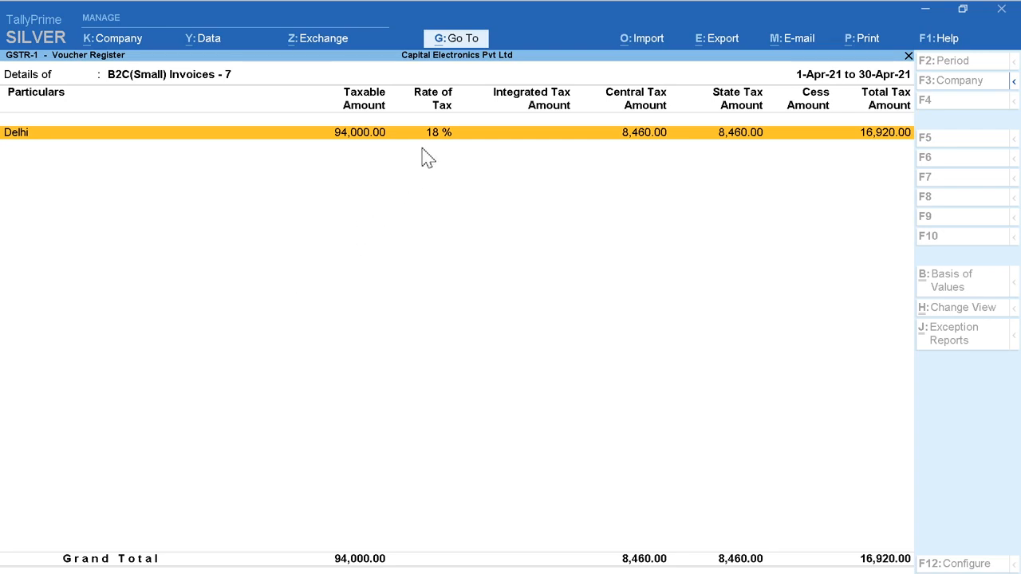
key("Escape")
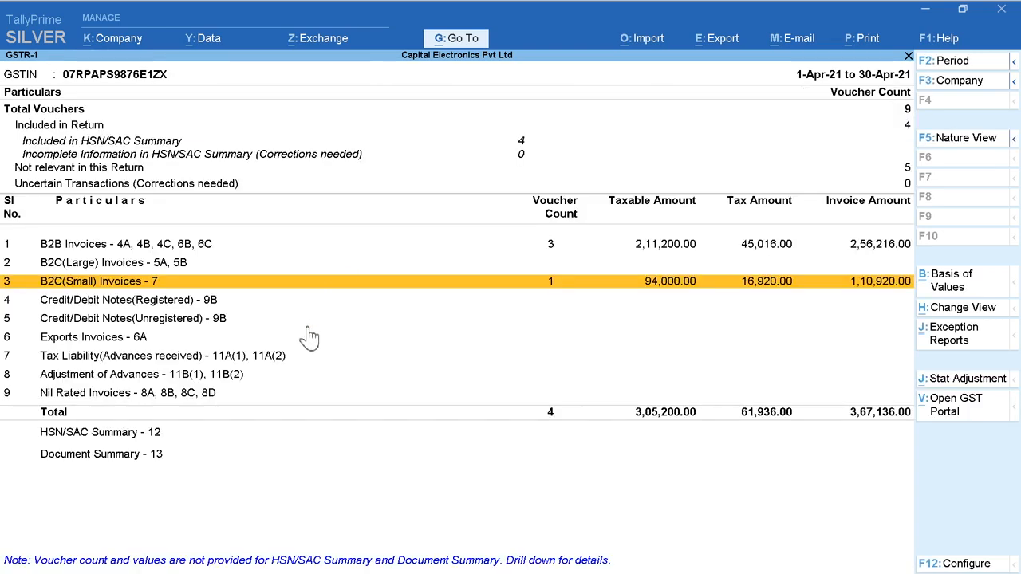
key("Down")
key("Down")
key("Down")
key("Down")
key("Down")
key("Down")
key("Down")
key("Down")
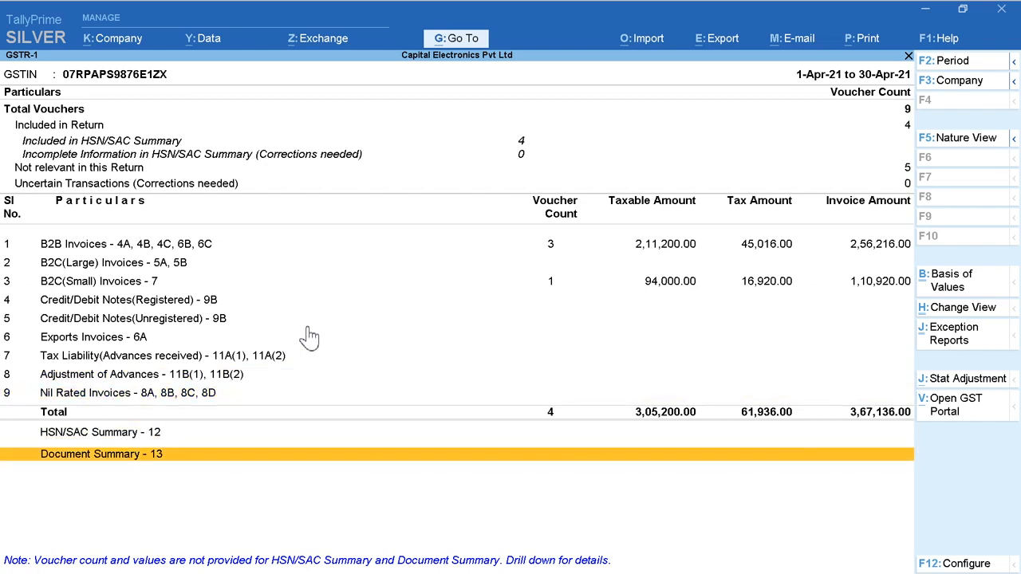
Step: Leave GSTR-1 and open the GSTR-3B report from the GST Reports list
key("Escape")
key("Down")
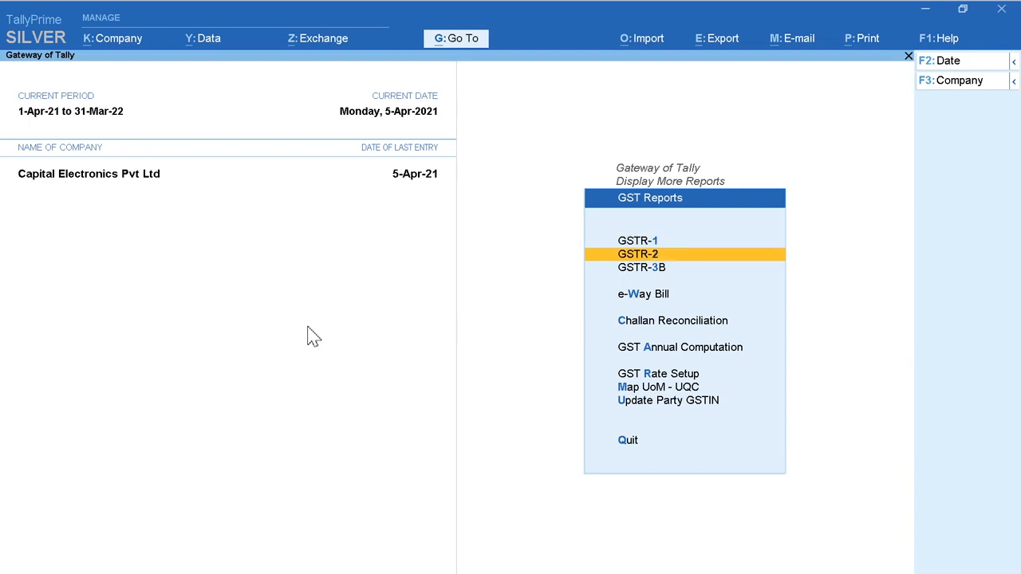
key("Down")
key("Return")
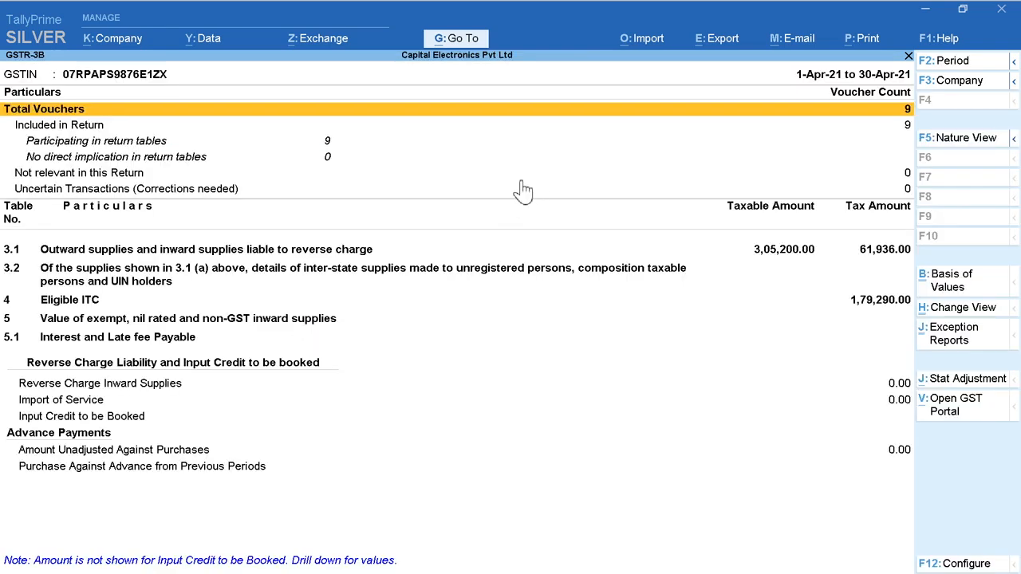
Step: Expand table 3.1 in GSTR-3B and review the vouchers under Outward taxable supplies (other than zero rated, nil rated and exempted)
key("Down")
key("Down")
key("Down")
key("Down")
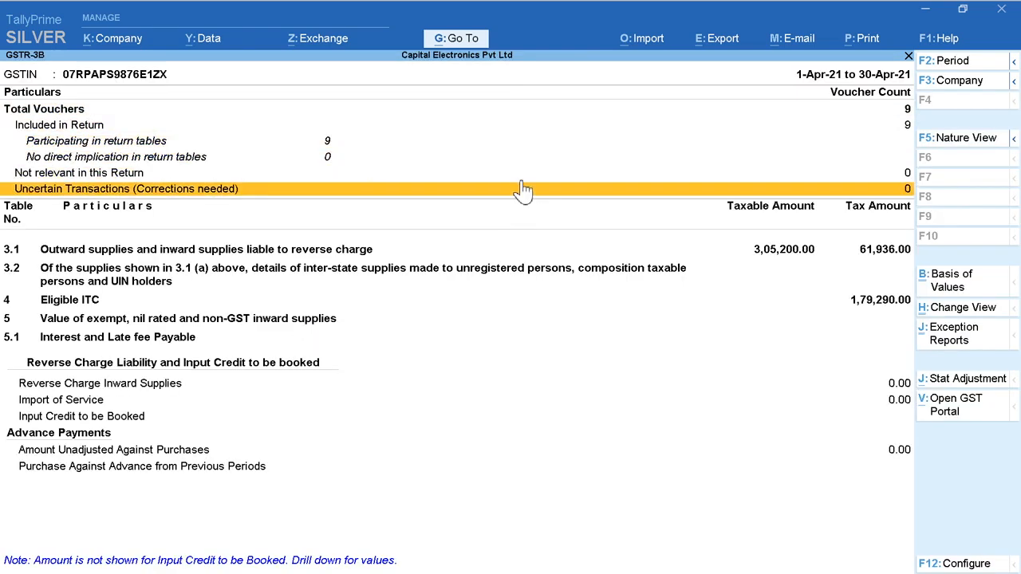
key("Down")
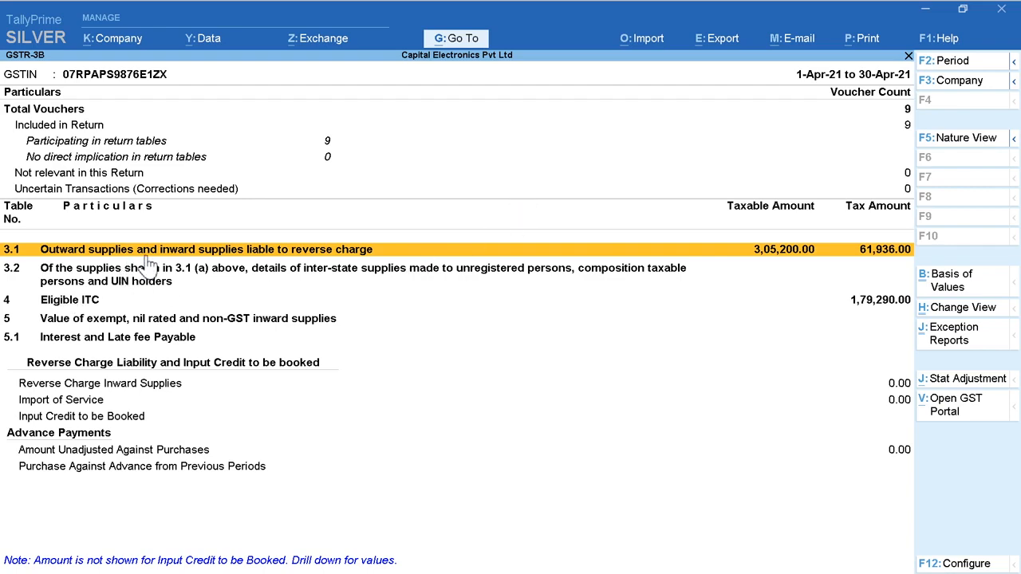
key("Return")
key("Down")
key("Return")
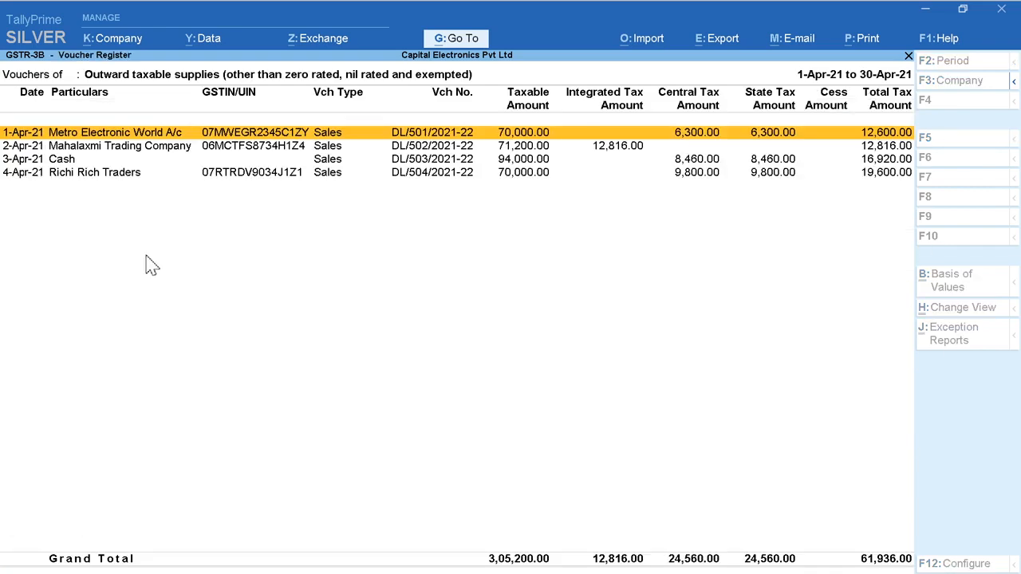
key("Down")
key("Down")
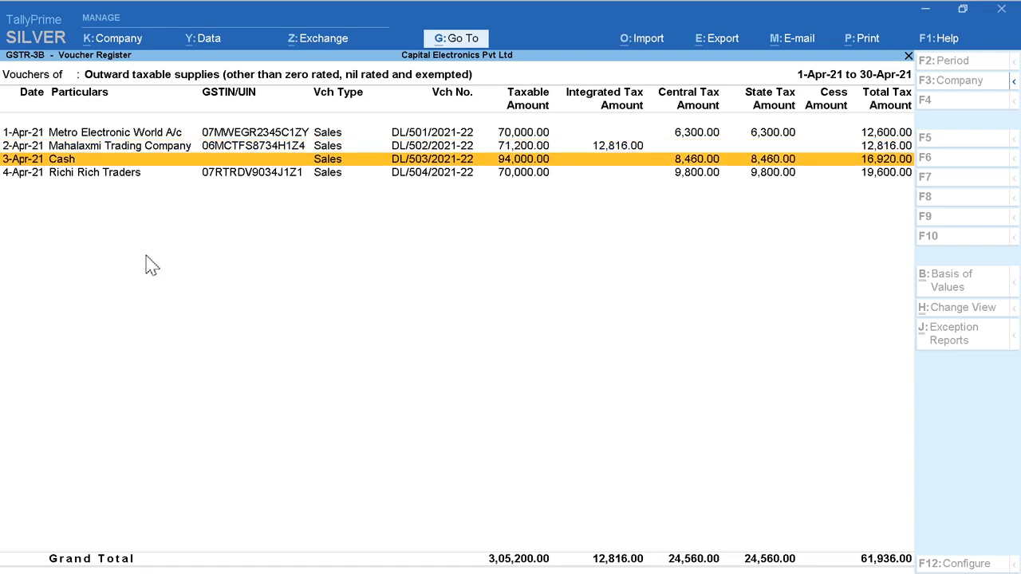
key("Down")
key("Escape")
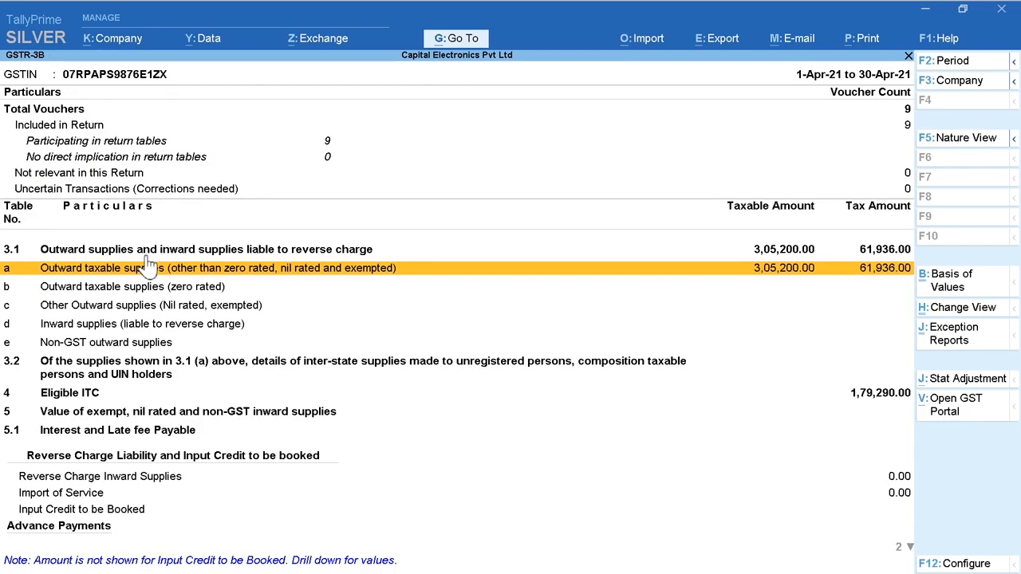
Step: Open the All other ITC vouchers under Eligible ITC, review the purchase entries, and return to the GSTR-3B summary
key("Down")
key("Down")
key("Down")
key("Down")
key("Down")
key("Down")
key("Return")
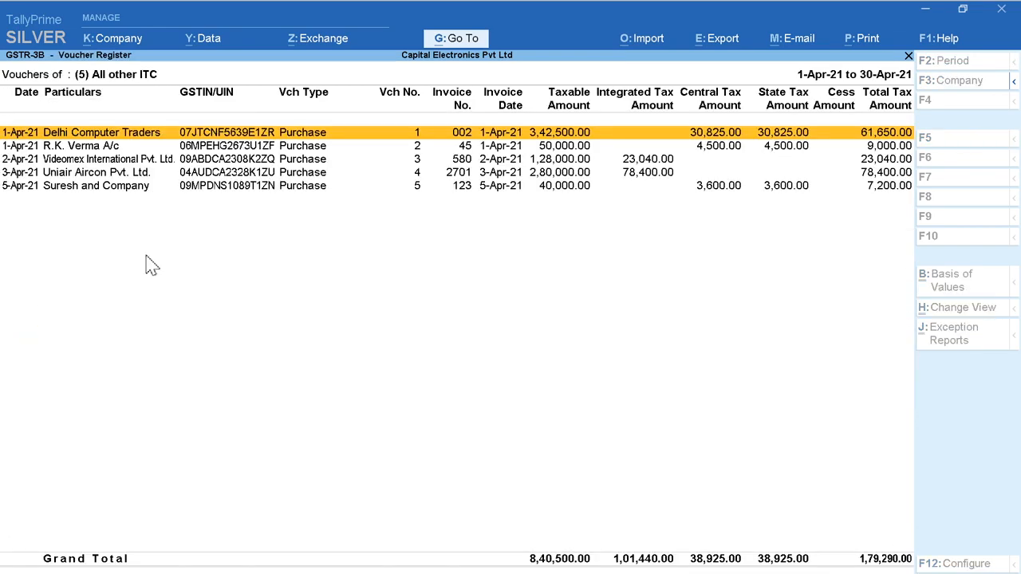
key("Down")
key("Down")
key("Down")
key("Down")
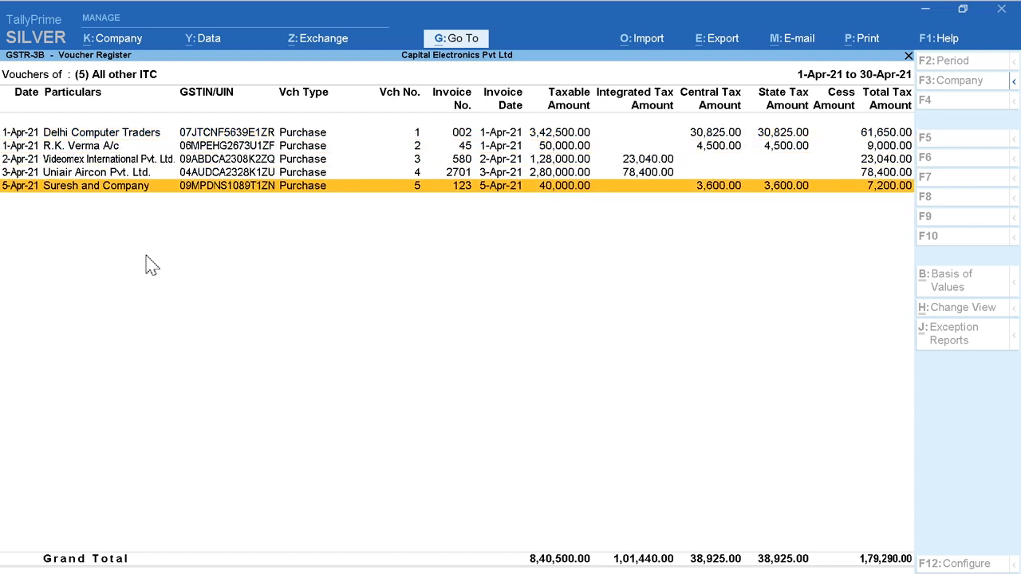
key("Escape")
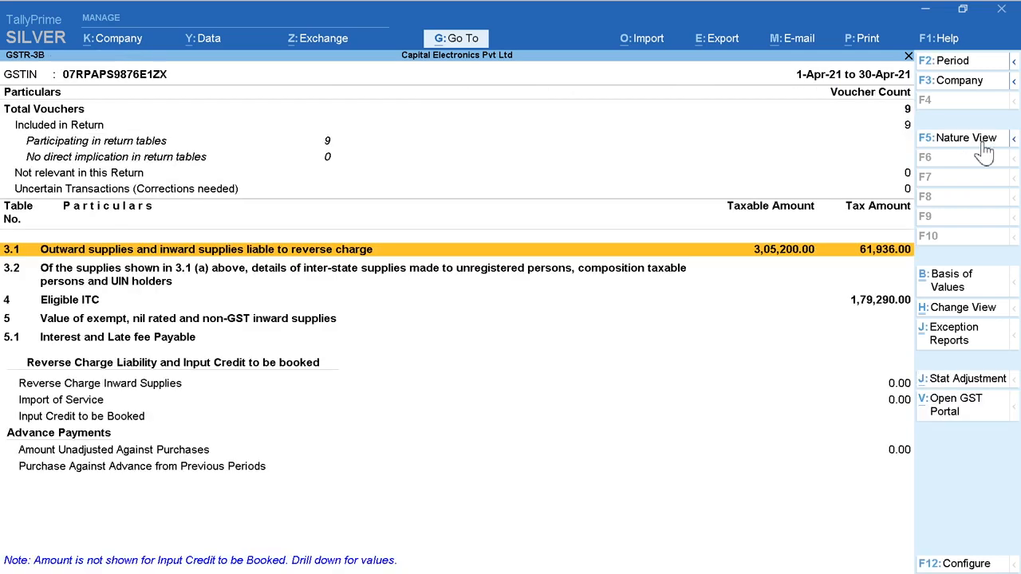
Step: Export the GSTR-3B e-return in JSON (Data Interchange) format to E:\TallyPrime on the local drive and close the export folder window
left_click(708, 40)
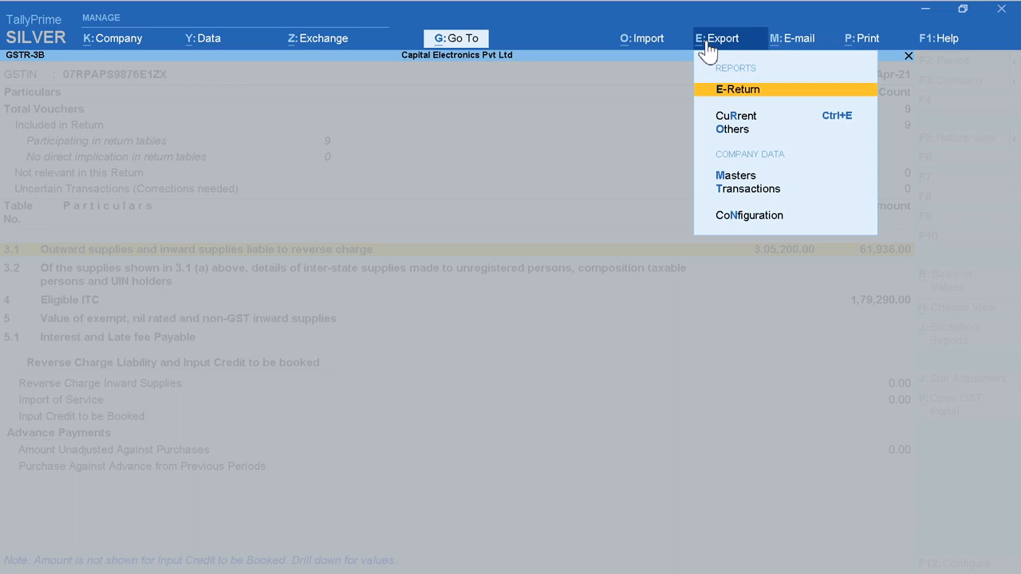
left_click(748, 94)
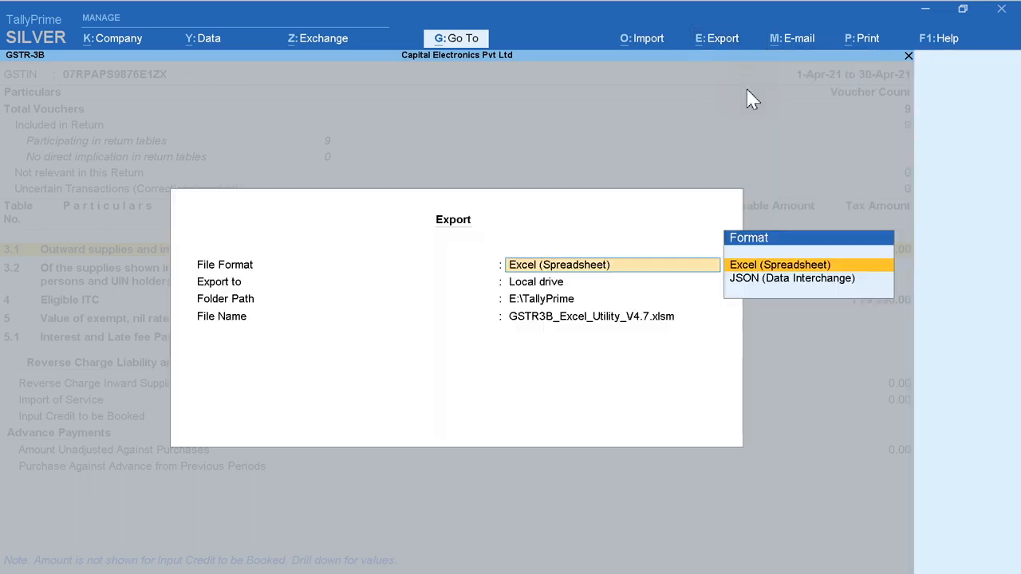
left_click(735, 279)
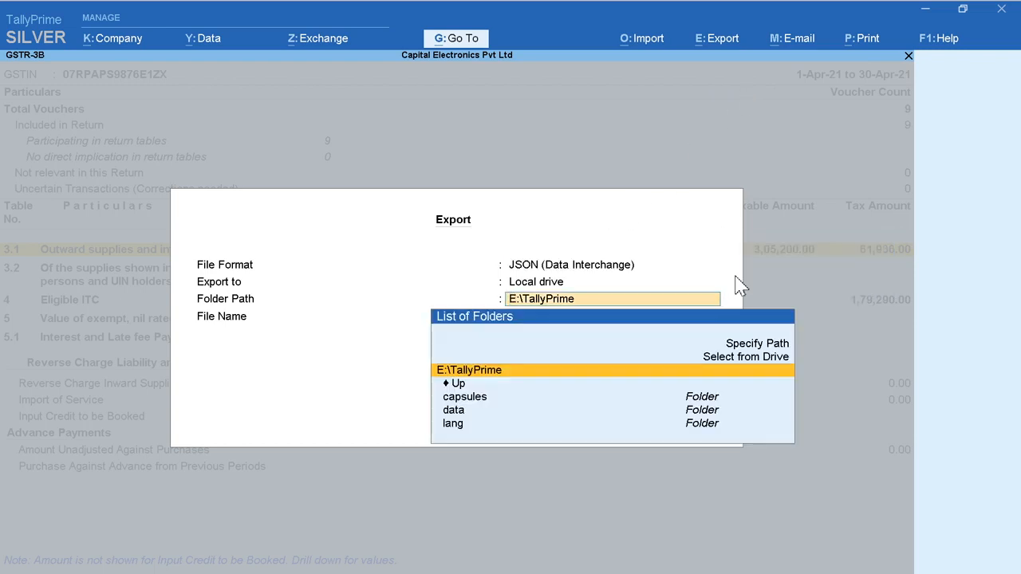
key("Return")
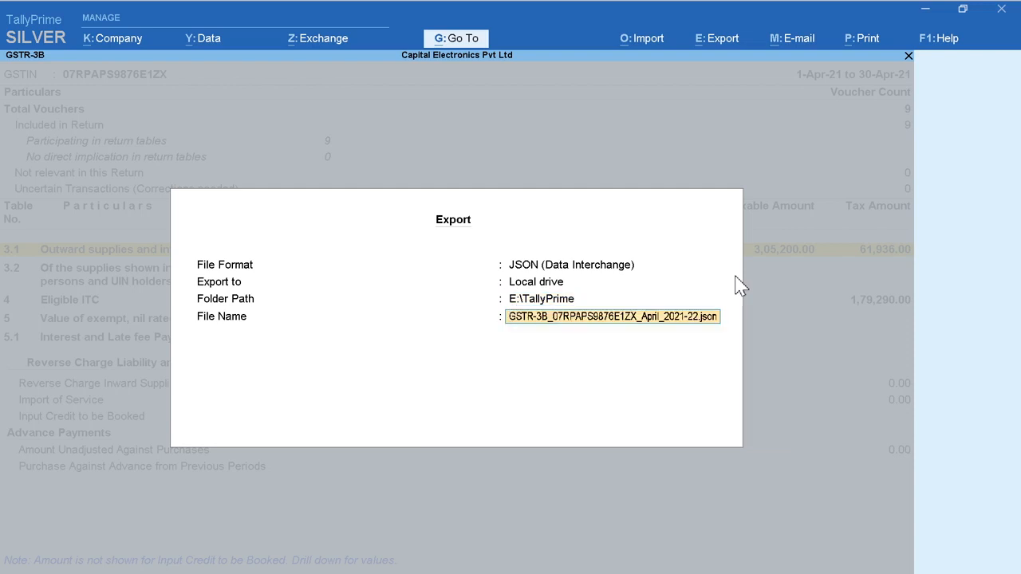
key("Return")
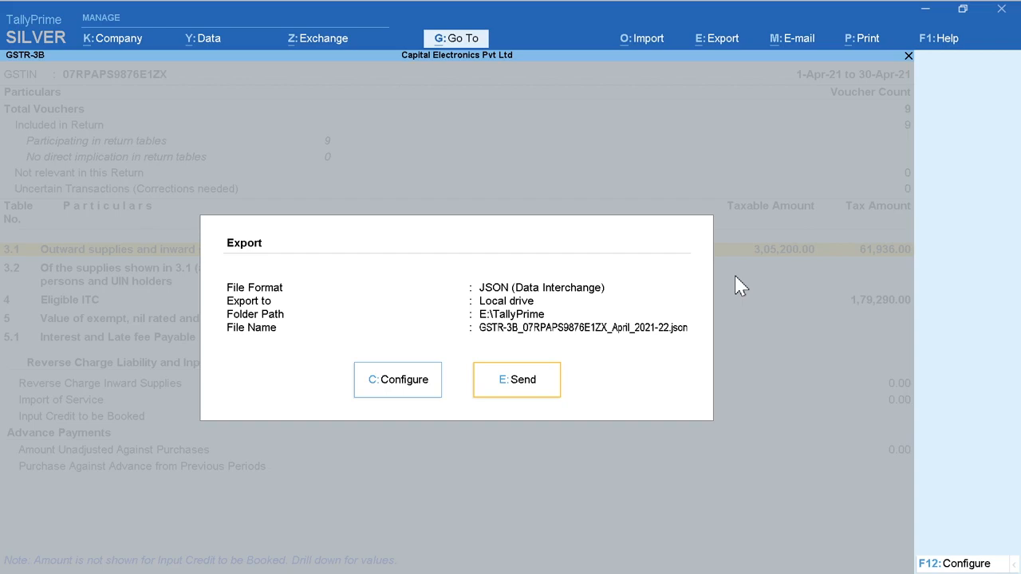
key("Return")
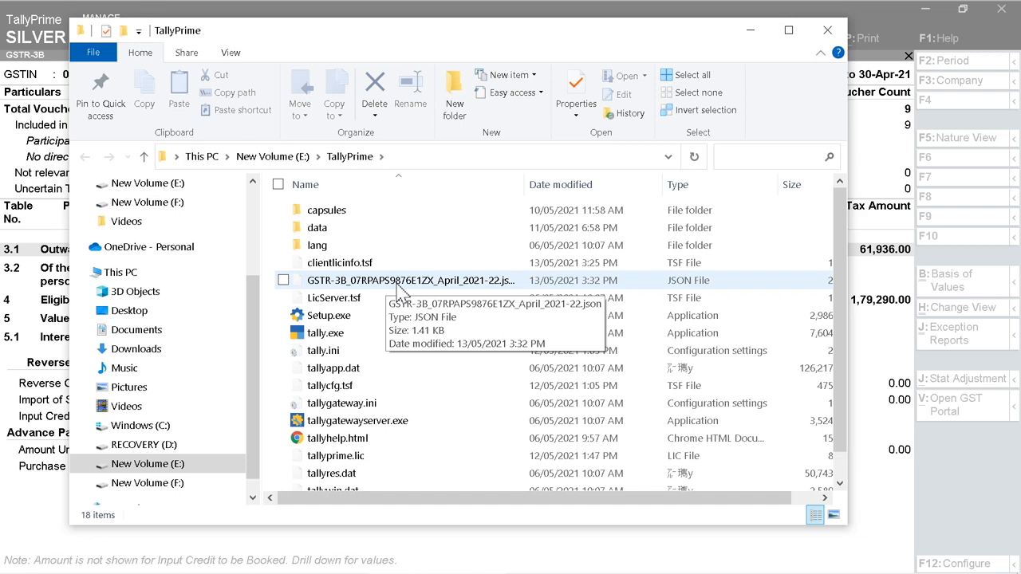
left_click(822, 36)
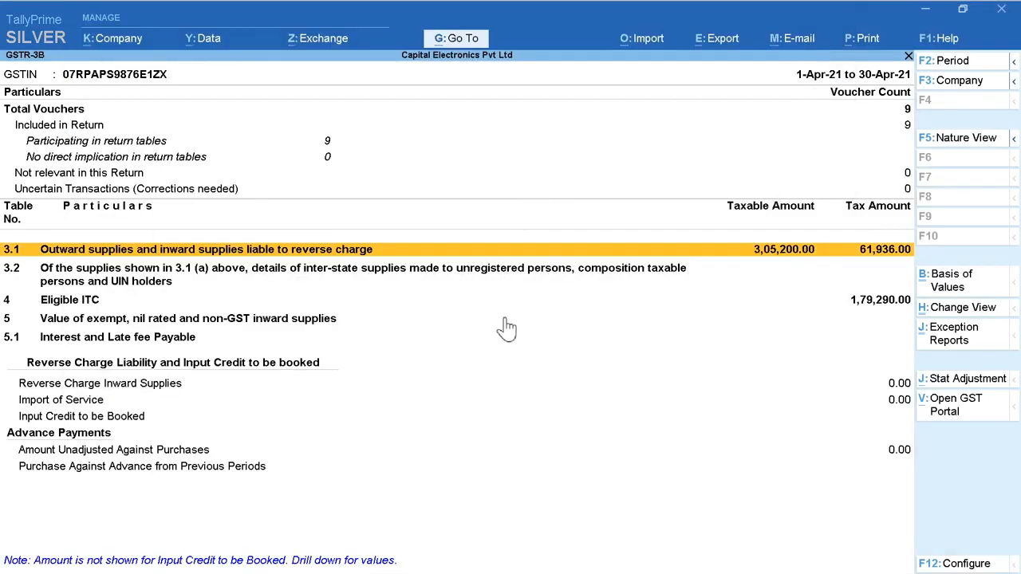
Step: Leave the GST reports and start a Receipt voucher dated 1-Apr-21
key("Escape")
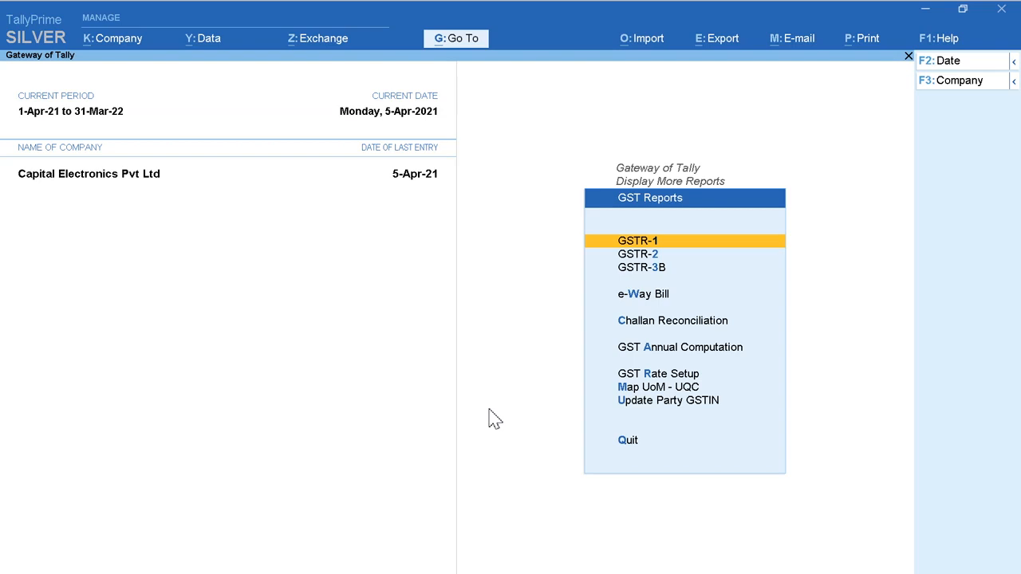
key("Escape")
key("Escape")
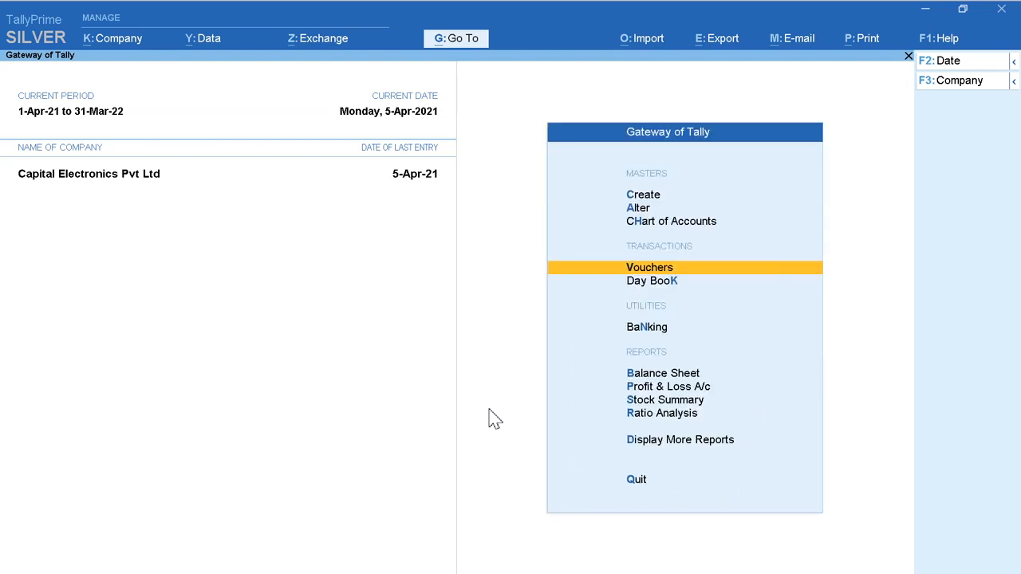
key("Return")
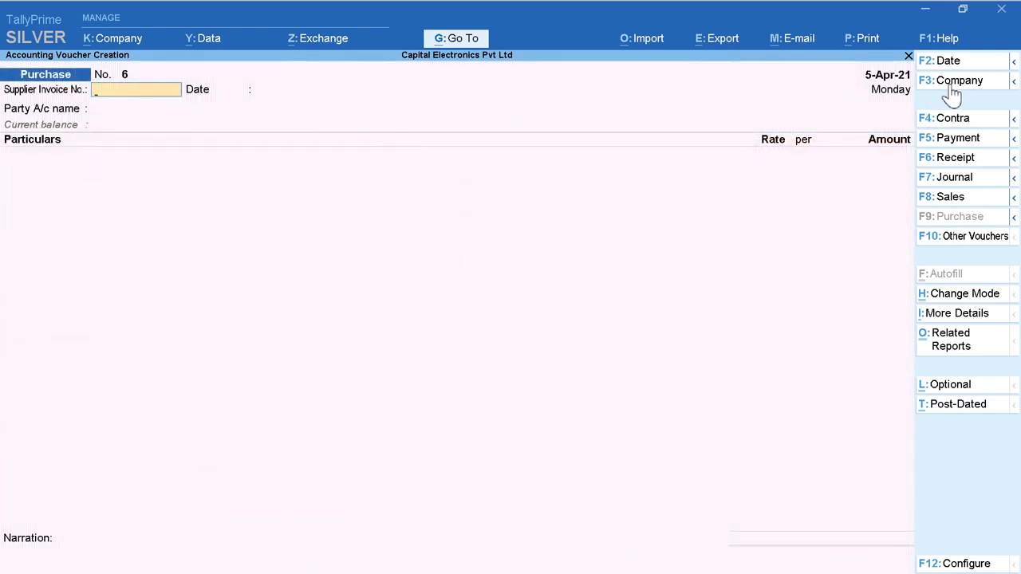
left_click(956, 158)
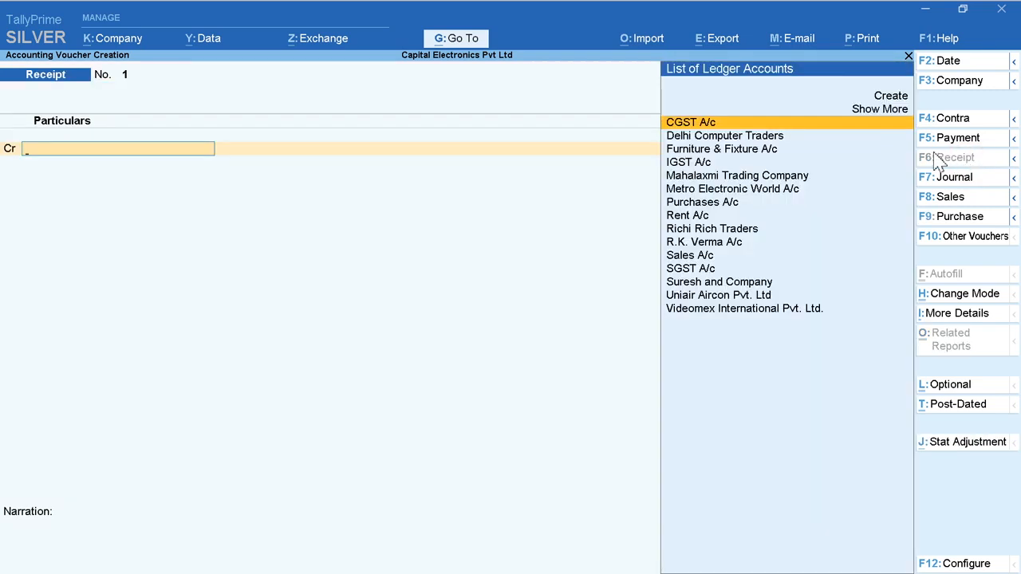
left_click(959, 67)
type("1")
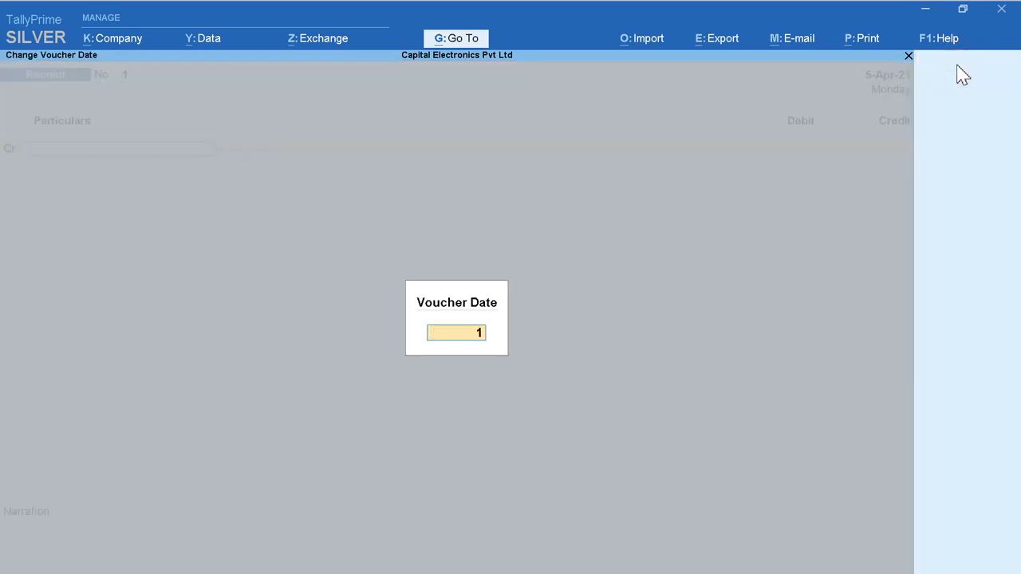
key("Return")
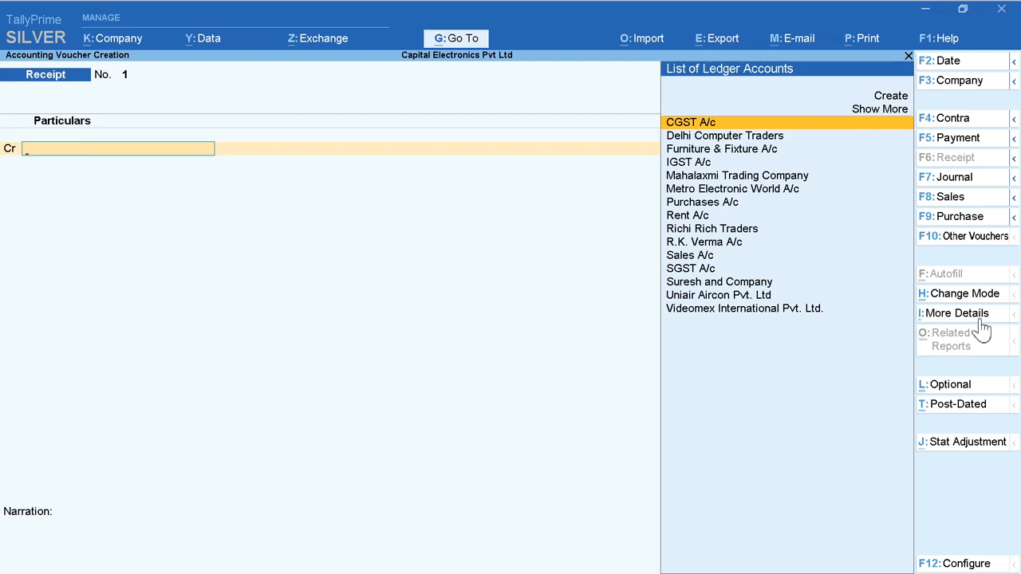
Step: Set the receipt's voucher mode to Double Entry
left_click(969, 295)
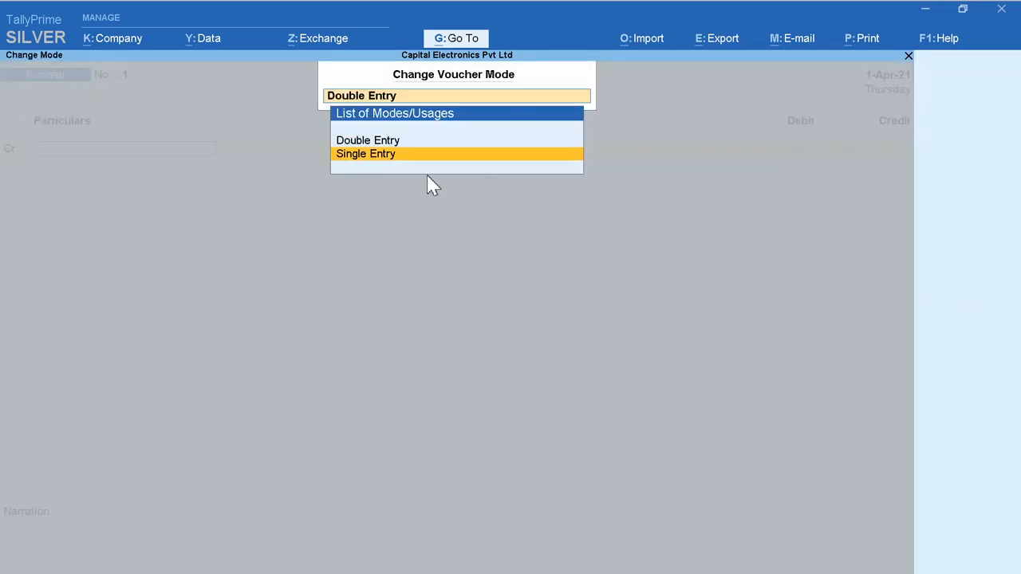
key("Down")
key("Up")
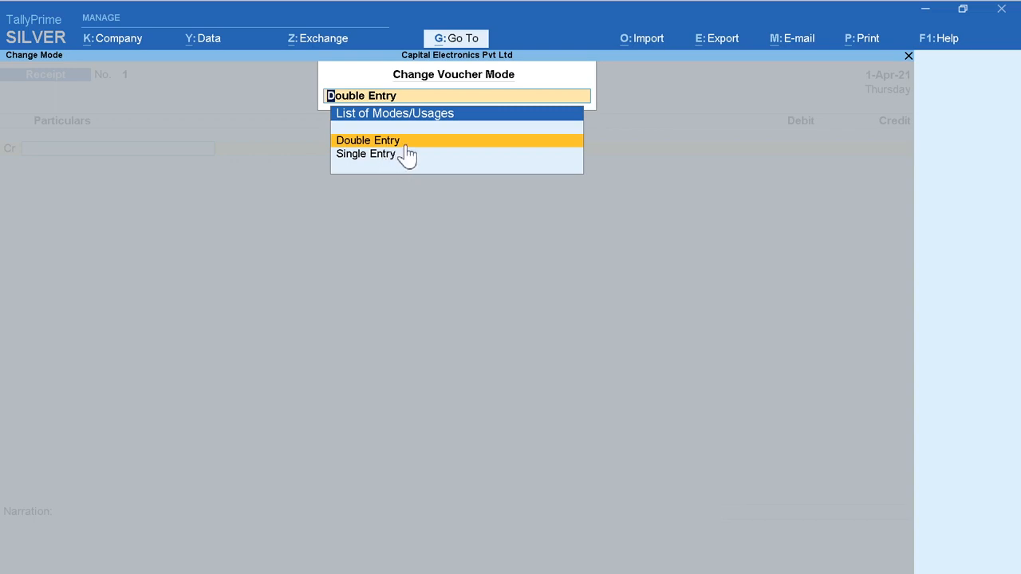
left_click(409, 145)
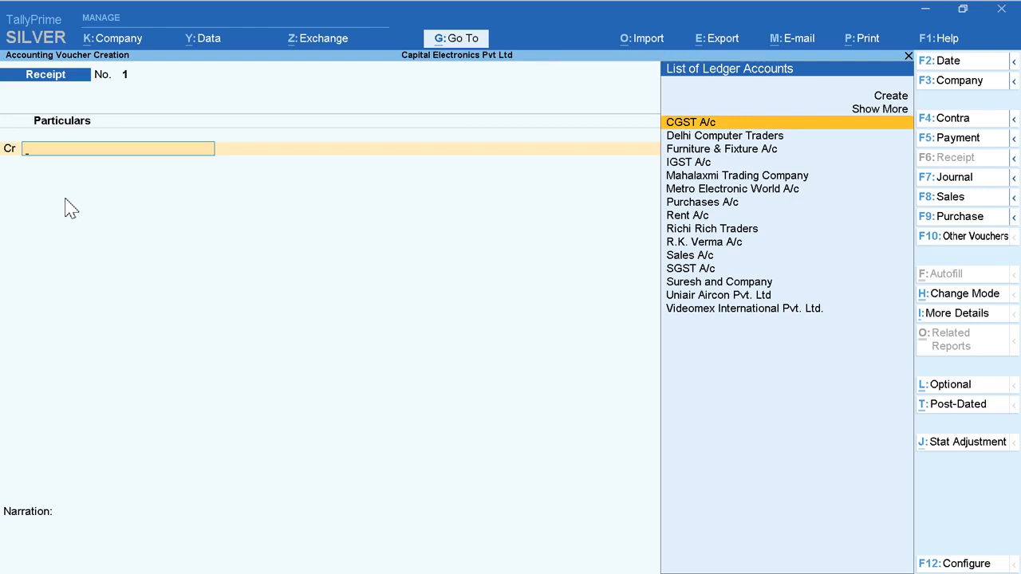
Step: Credit Metro Electronic World A/c with 82,600 in the receipt and debit State Bank of India for the same amount
type("M")
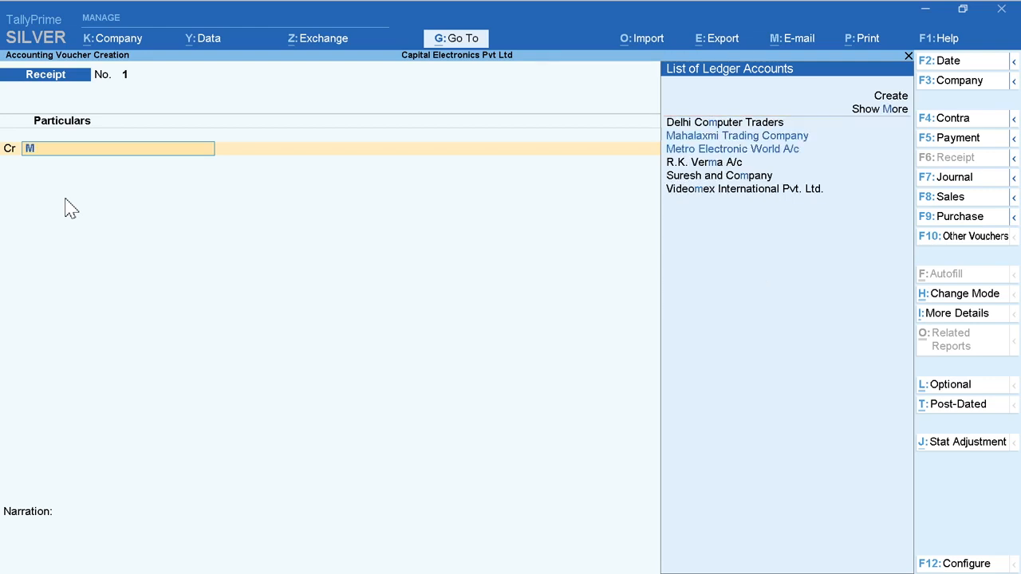
type("et")
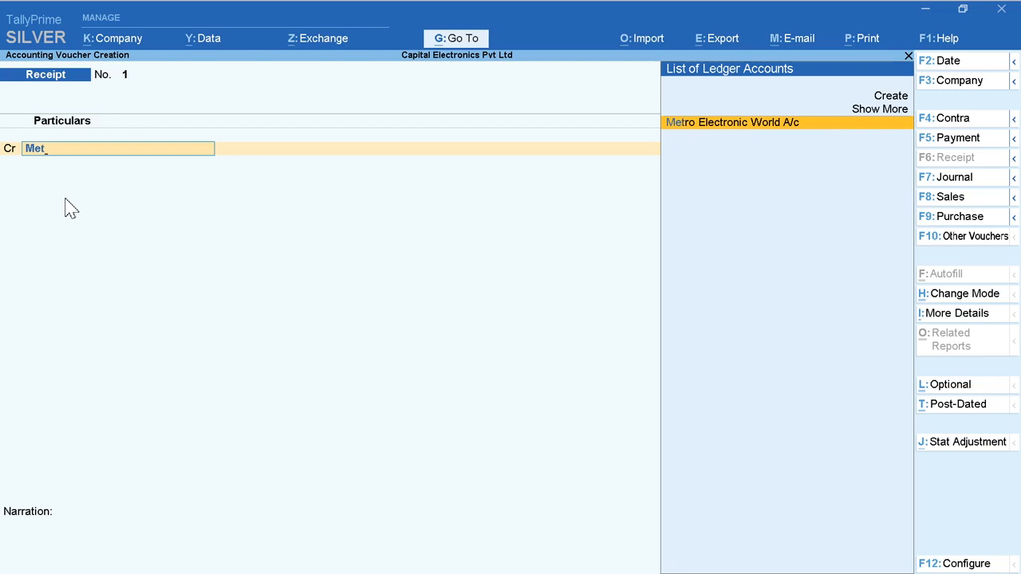
key("Return")
type("82600")
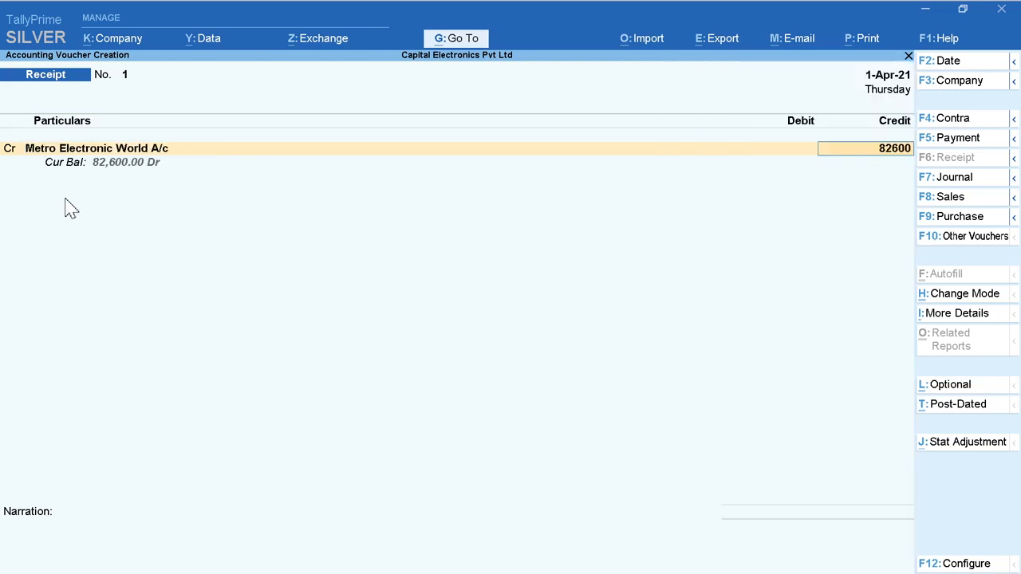
key("Return")
key("Return")
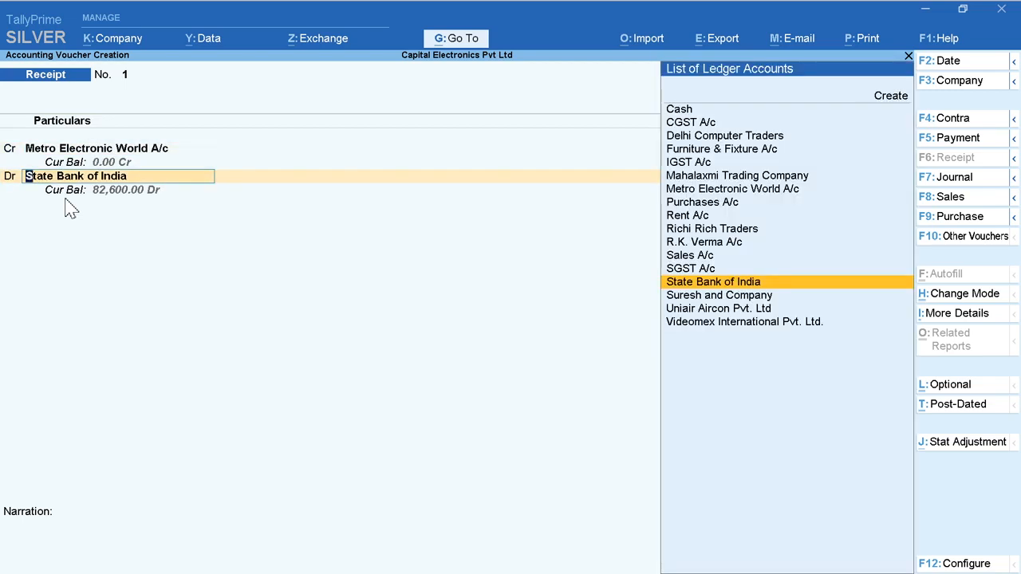
key("Return")
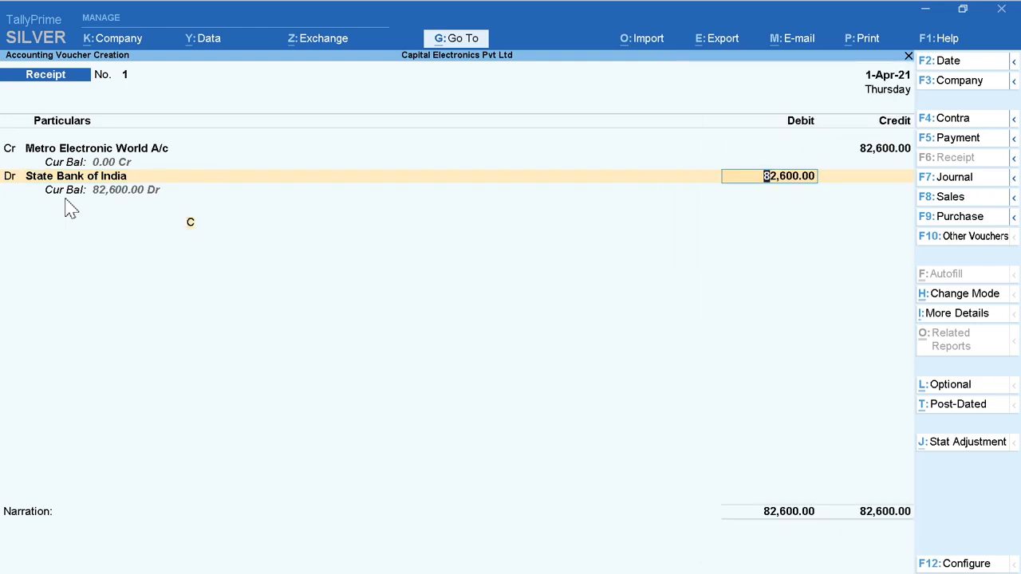
key("Return")
key("Return")
Step: Allocate the 82,600 bank receipt as Cheque/DD with instrument number 234561 dated 1-Apr-21, leaving the bank name blank
key("Return")
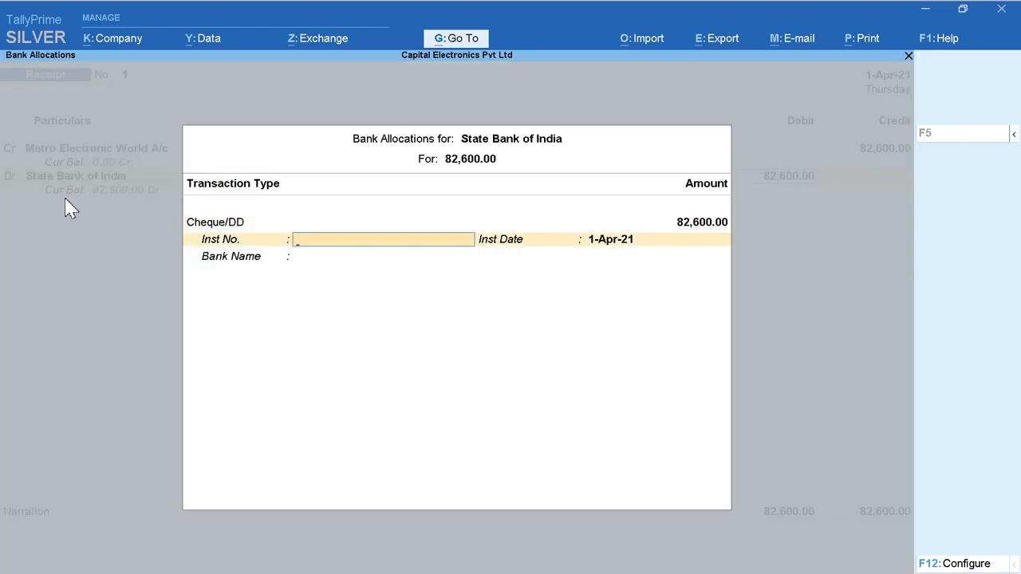
type("234561")
key("Return")
key("Return")
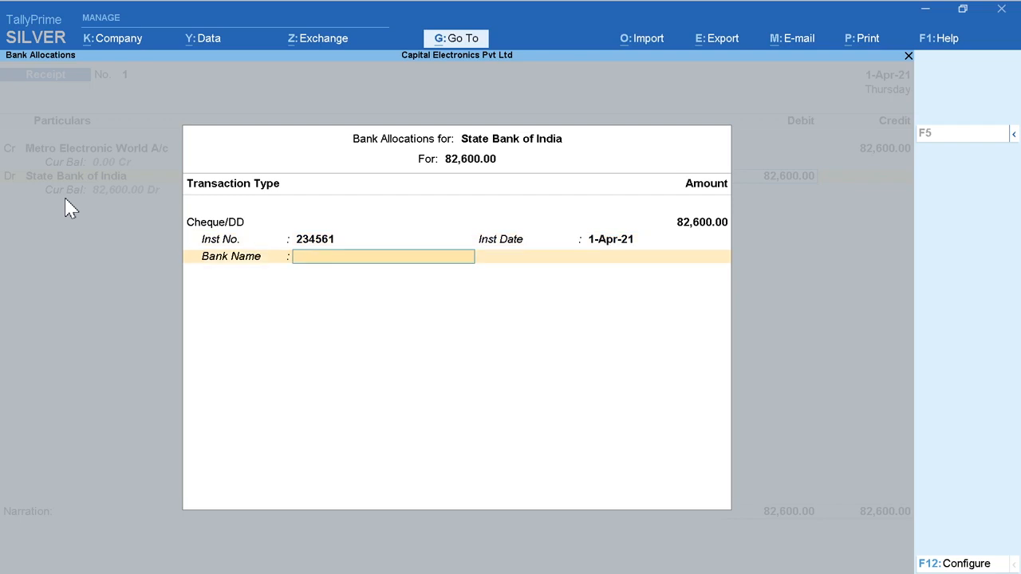
Step: Enter the narration "Cheque No. 234561" in the receipt and save the voucher
key("Return")
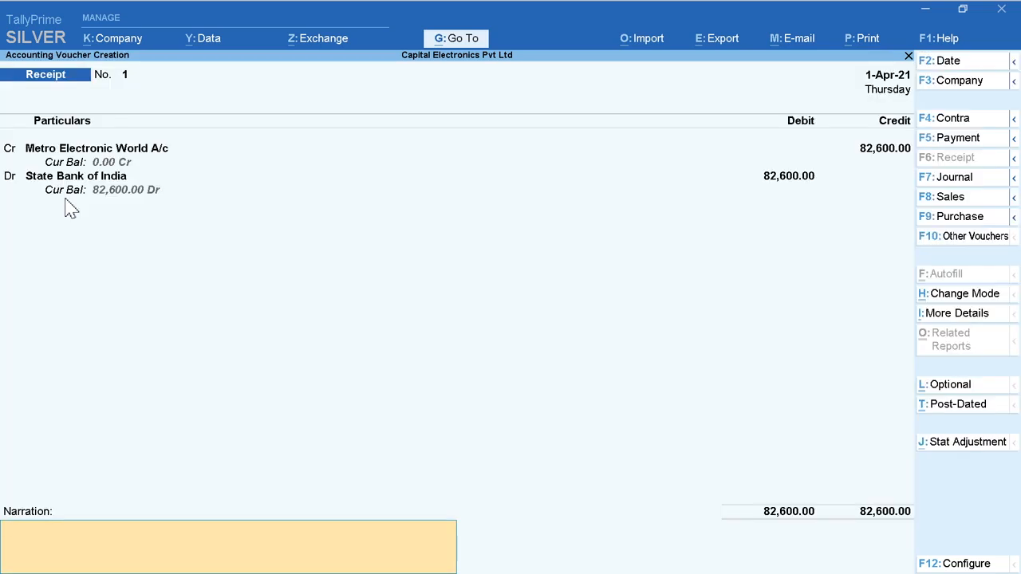
type("Cheque No. 234561")
key("Return")
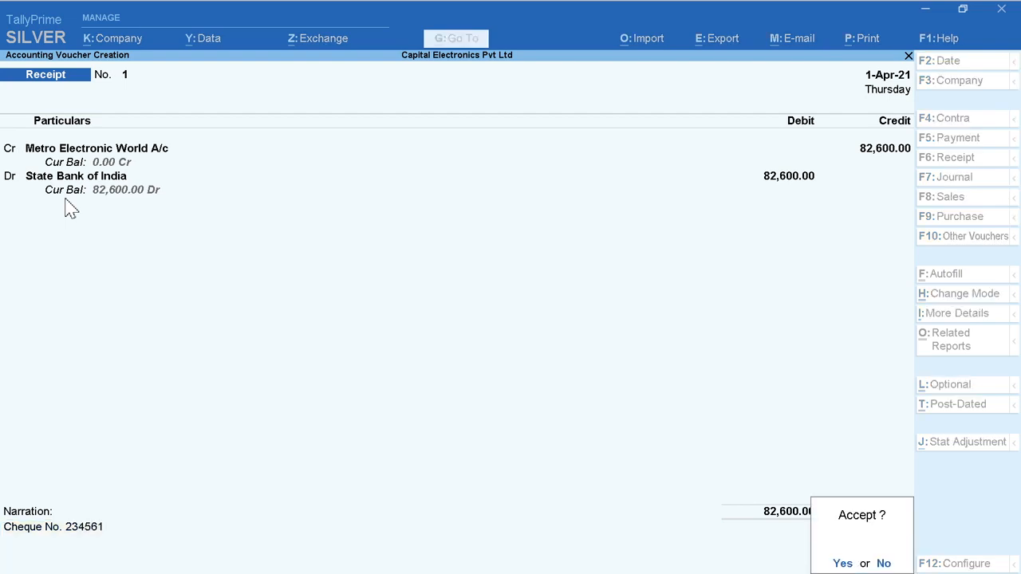
left_click(67, 201)
key("Return")
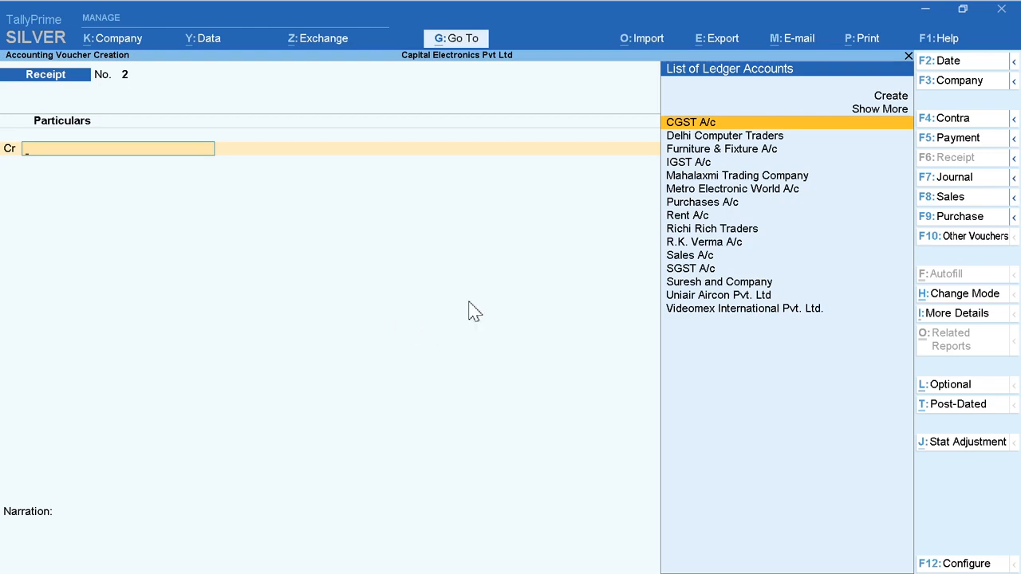
Step: Start a Contra voucher dated 2-Apr-21 and credit Cash with 20,000
left_click(954, 120)
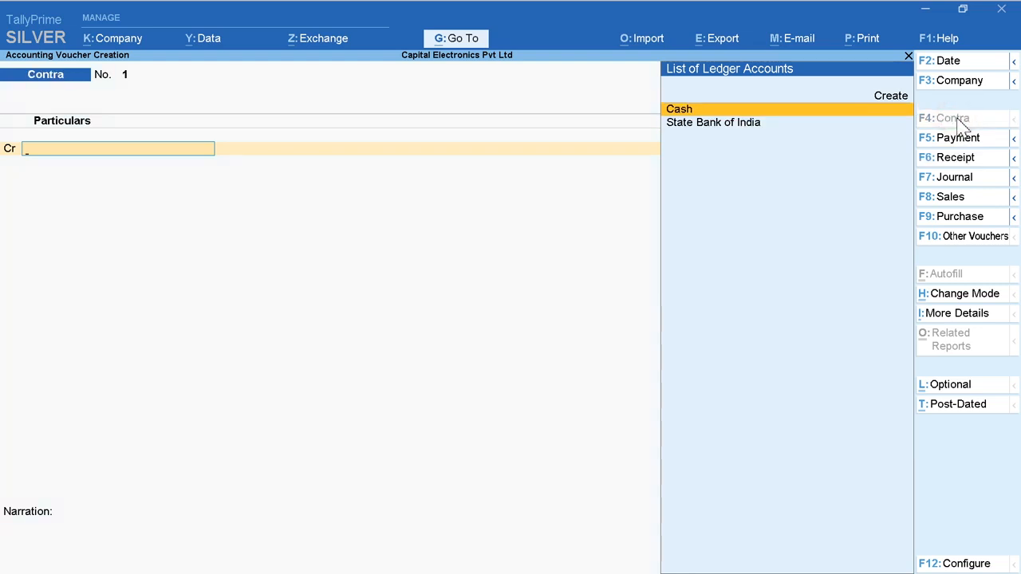
left_click(964, 62)
key("Return")
key("Return")
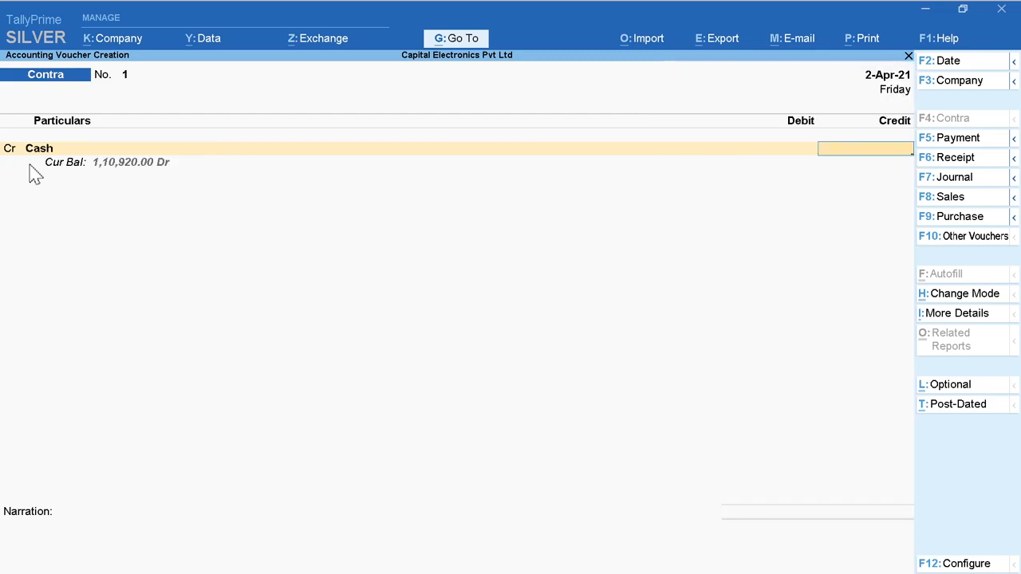
type("20000")
Step: Debit State Bank of India with 20,000 as a Cash transaction made up of 10 notes of 2000
key("Return")
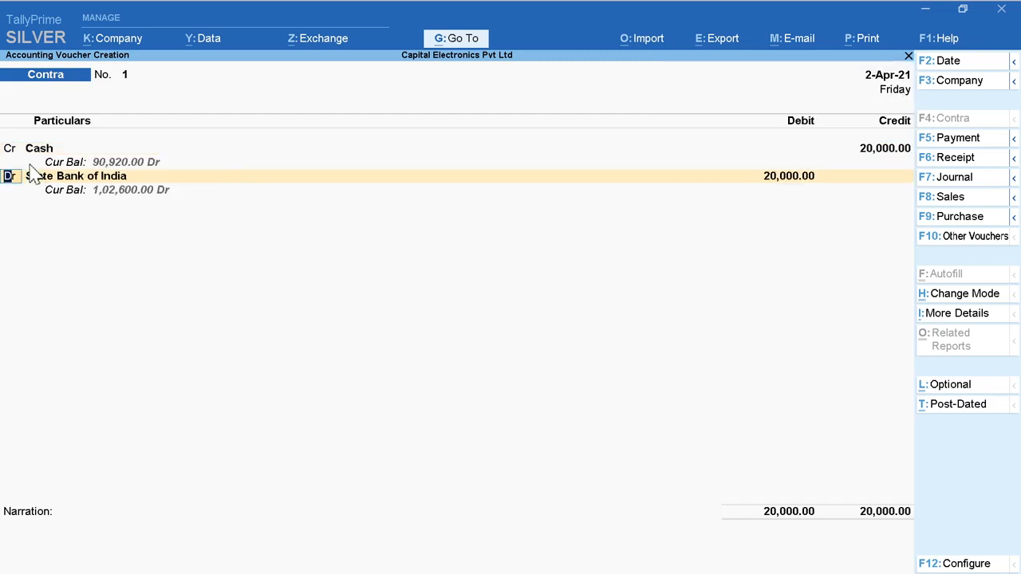
key("Return")
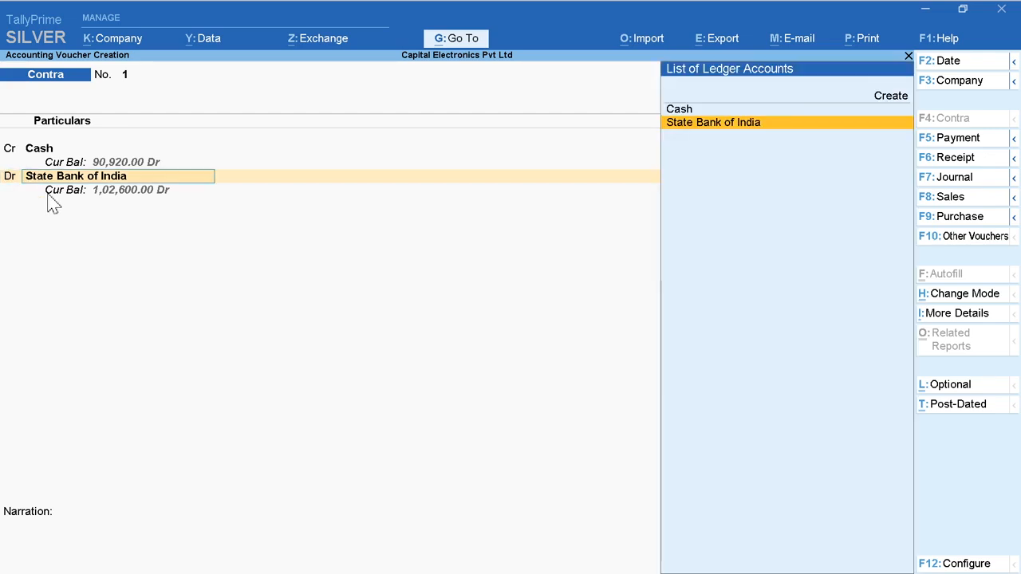
key("Return")
key("Return")
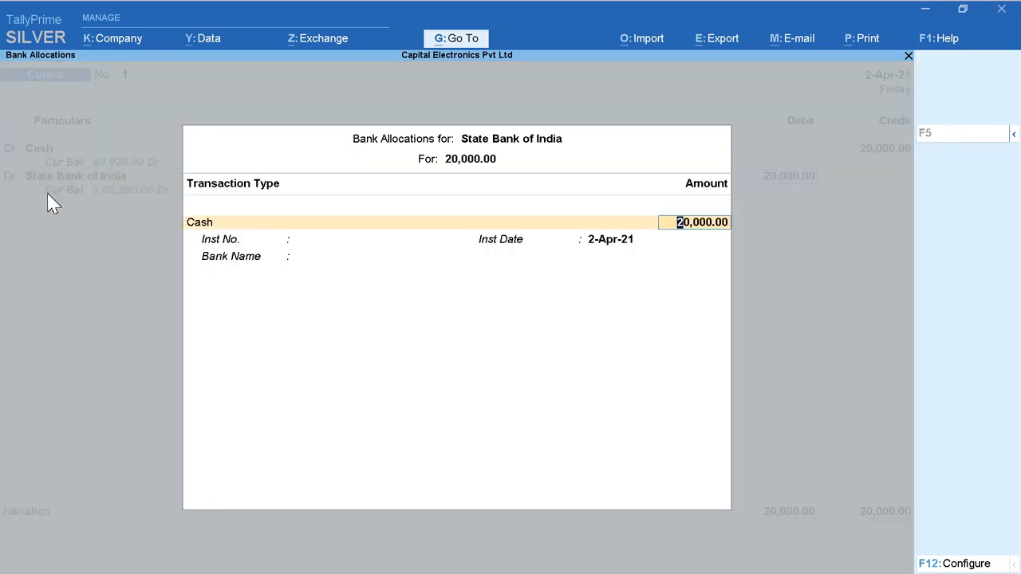
key("Return")
type("10")
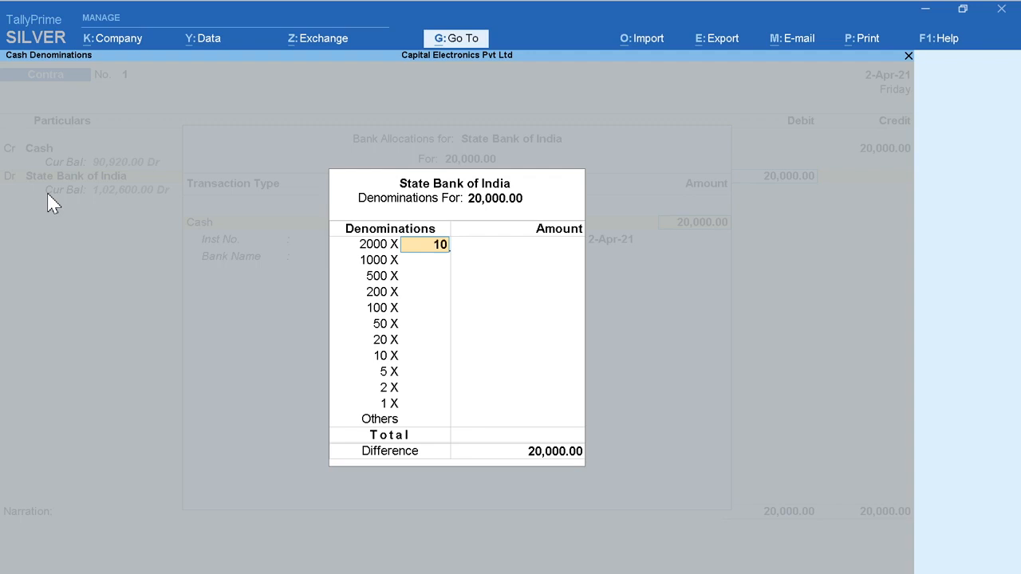
key("Return")
Step: Leave the cash deposit's bank name blank, enter the narration "Cash Deposited" and save the Contra voucher
key("Return")
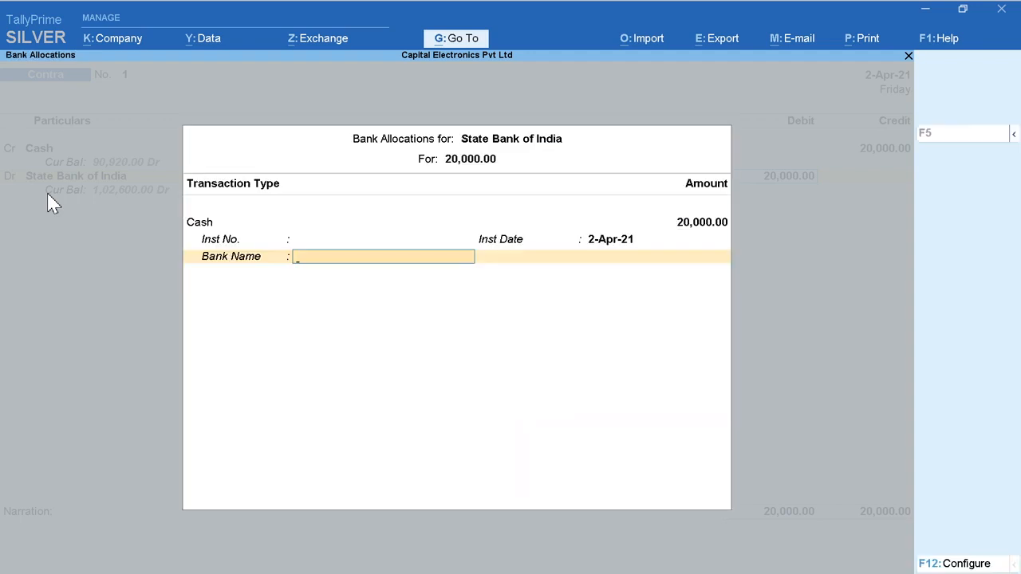
key("Return")
type("Ca")
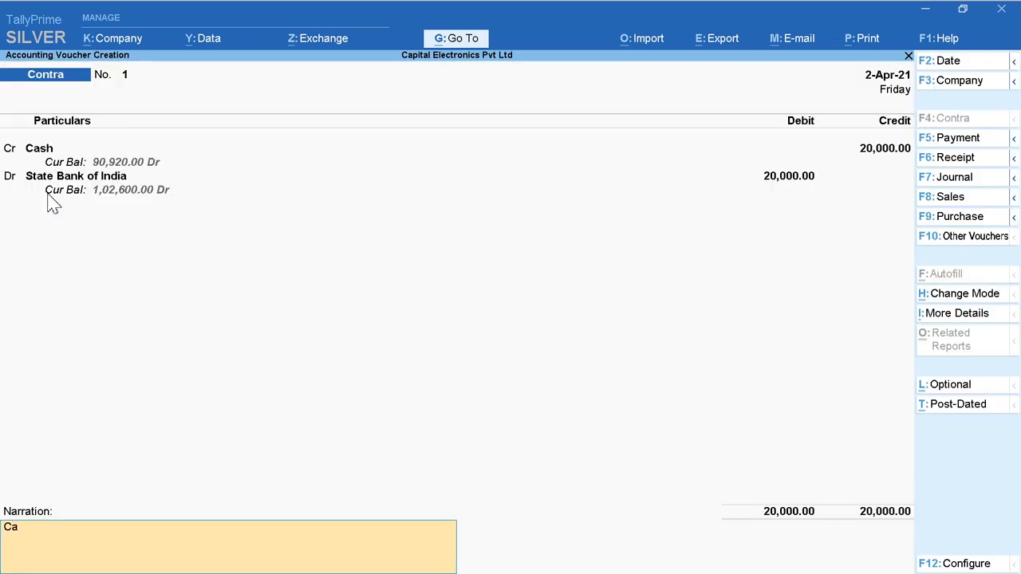
type("sh Deposited")
key("Return")
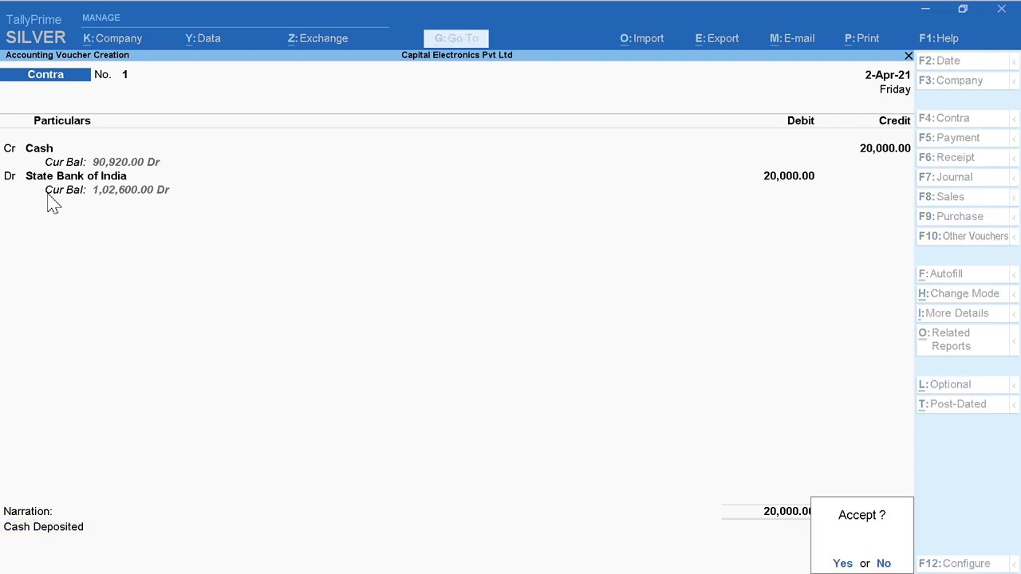
key("Return")
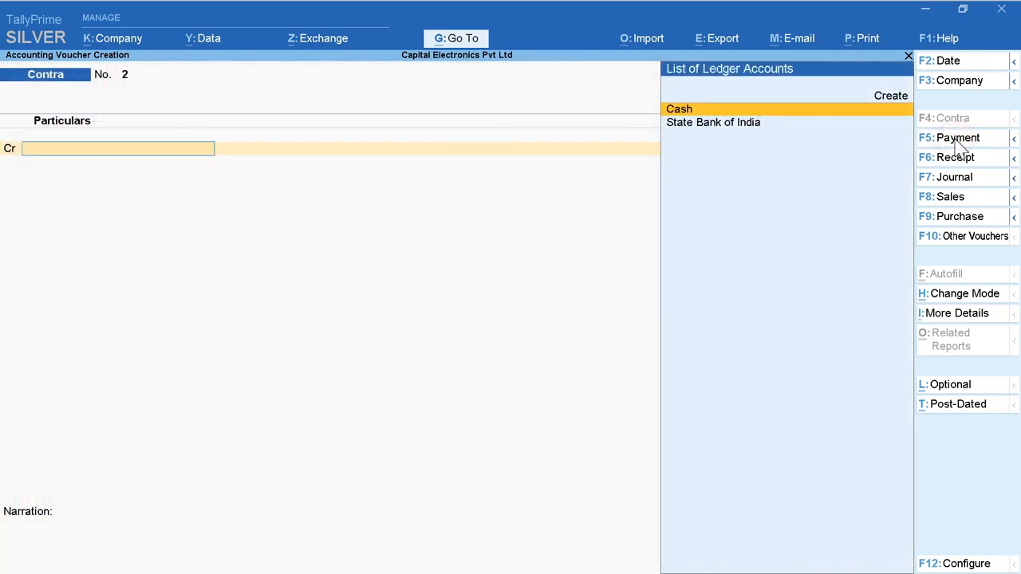
Step: Start a Payment voucher dated 1-Apr-21 and switch it to Single Entry mode
left_click(958, 141)
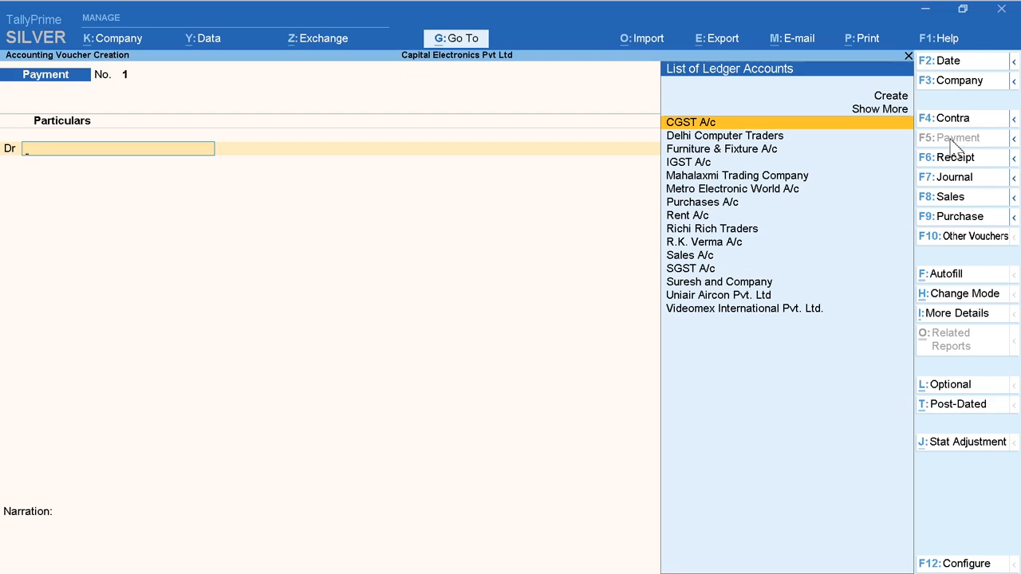
left_click(954, 63)
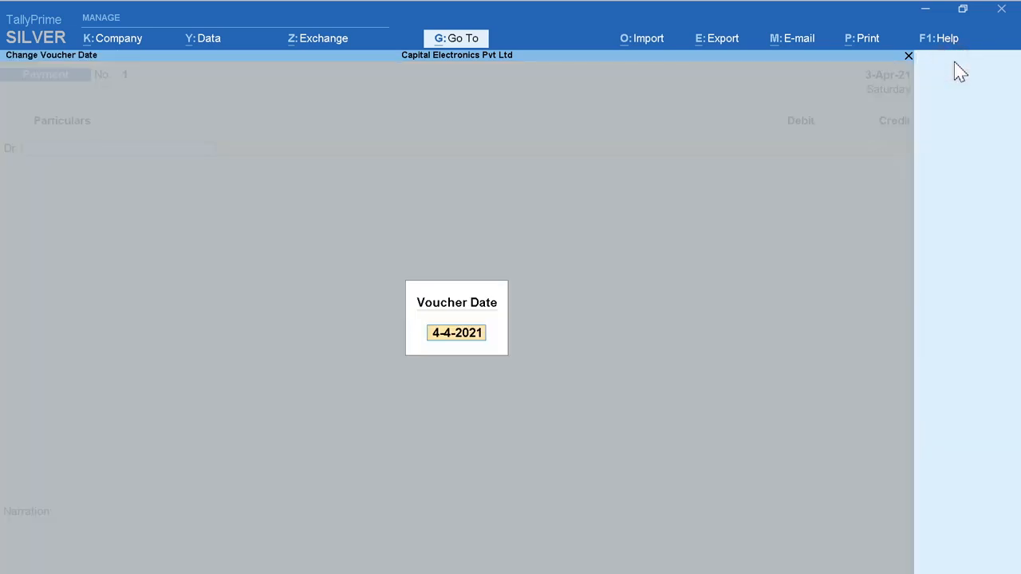
key("Return")
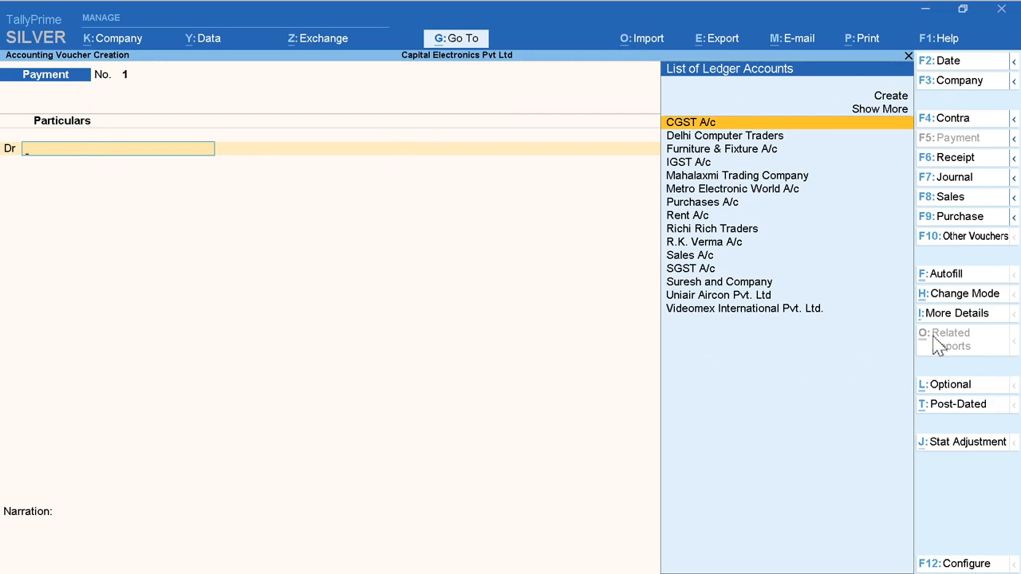
left_click(960, 295)
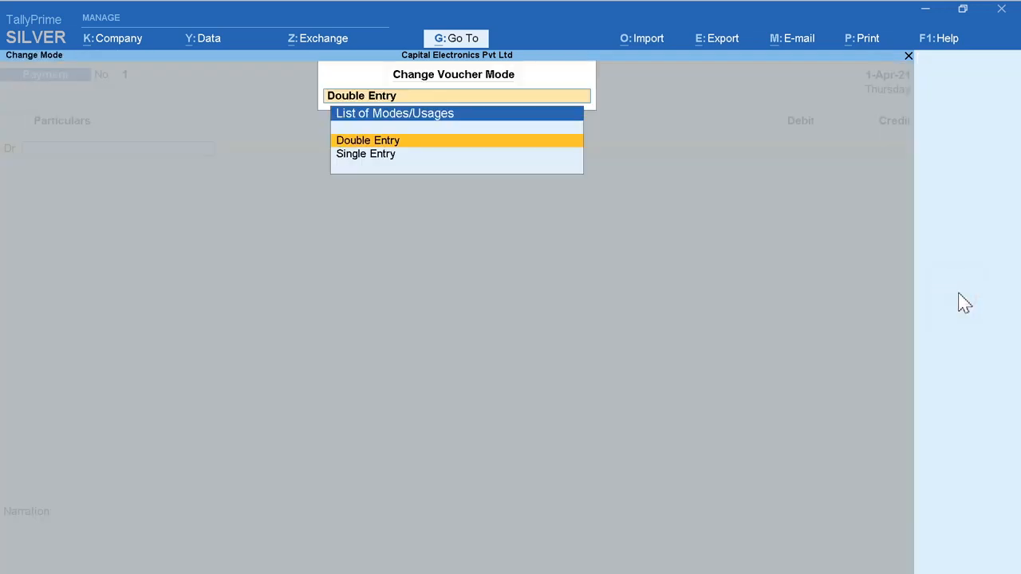
left_click(363, 156)
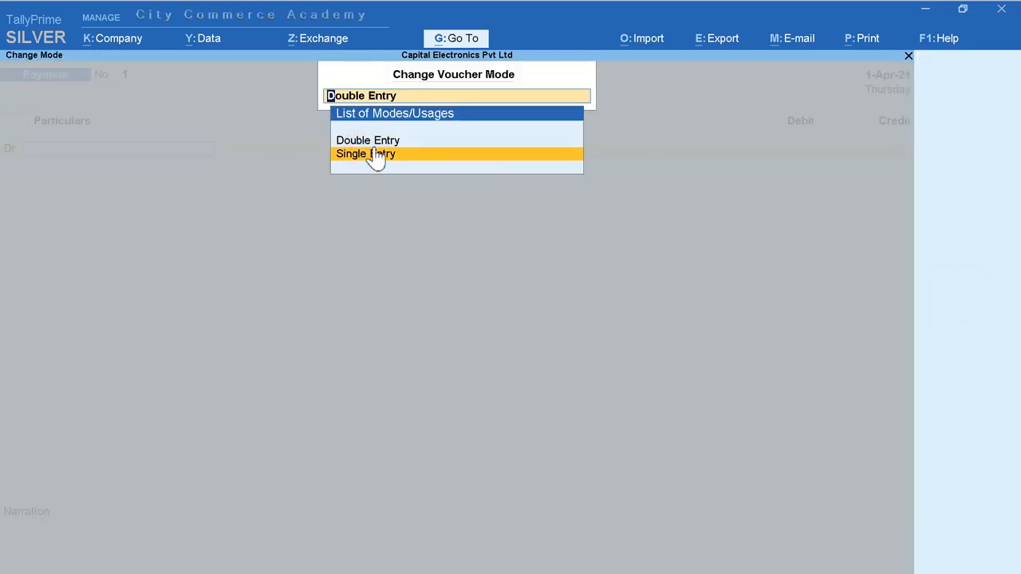
left_click(375, 156)
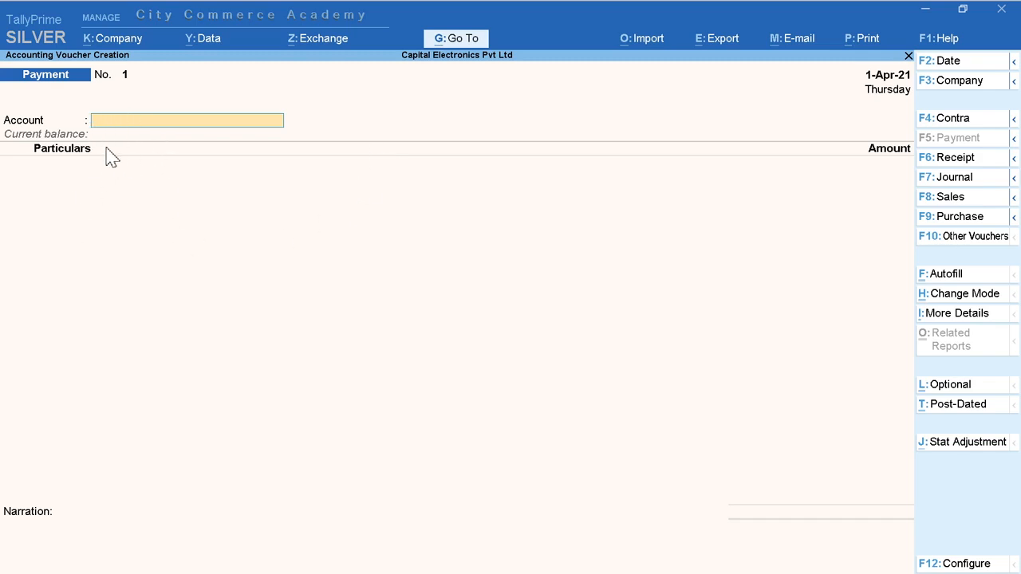
Step: Set State Bank of India as the paying account and enter 1,00,000 paid to Delhi Computer Traders
key("space")
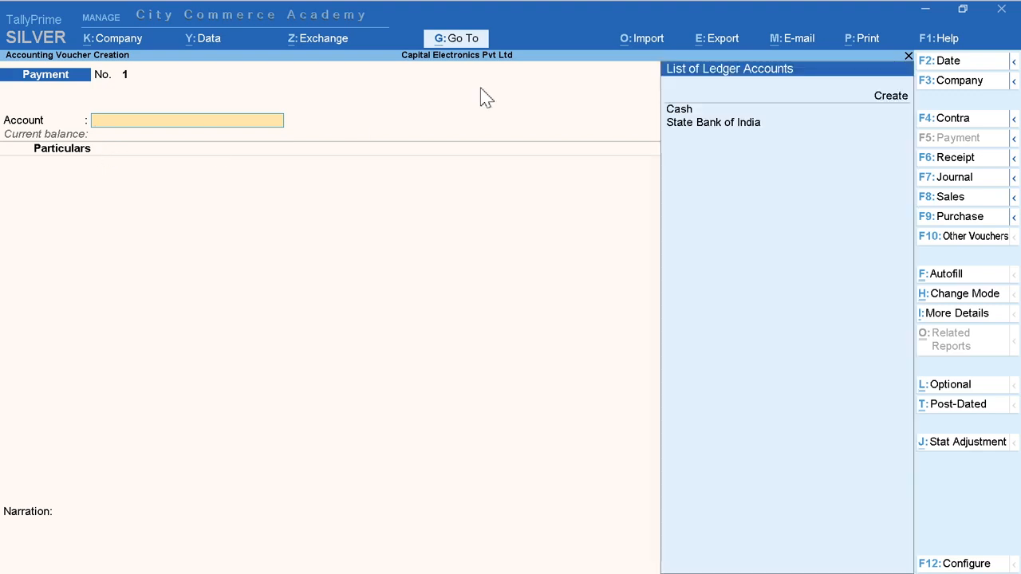
left_click(718, 126)
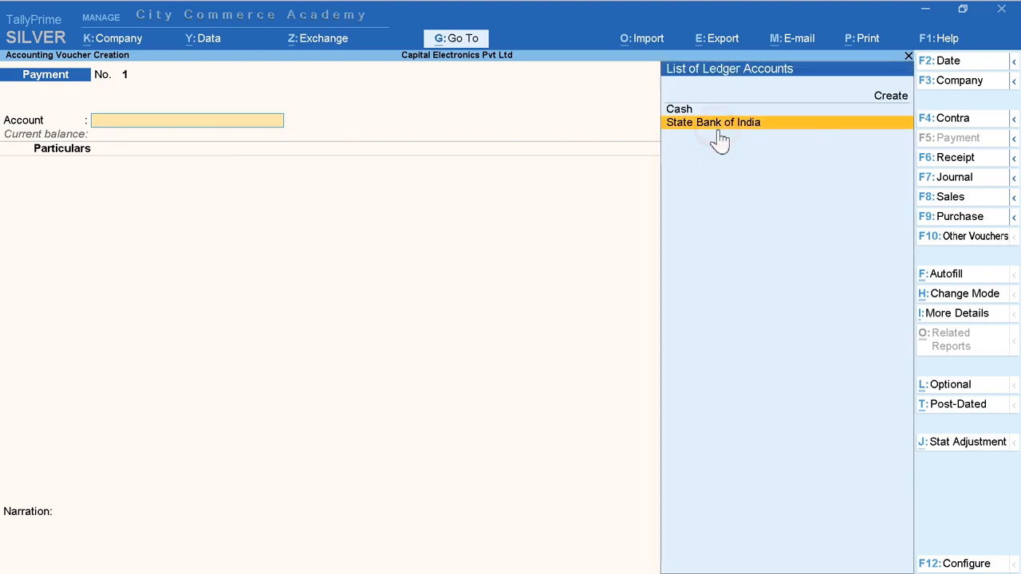
key("Return")
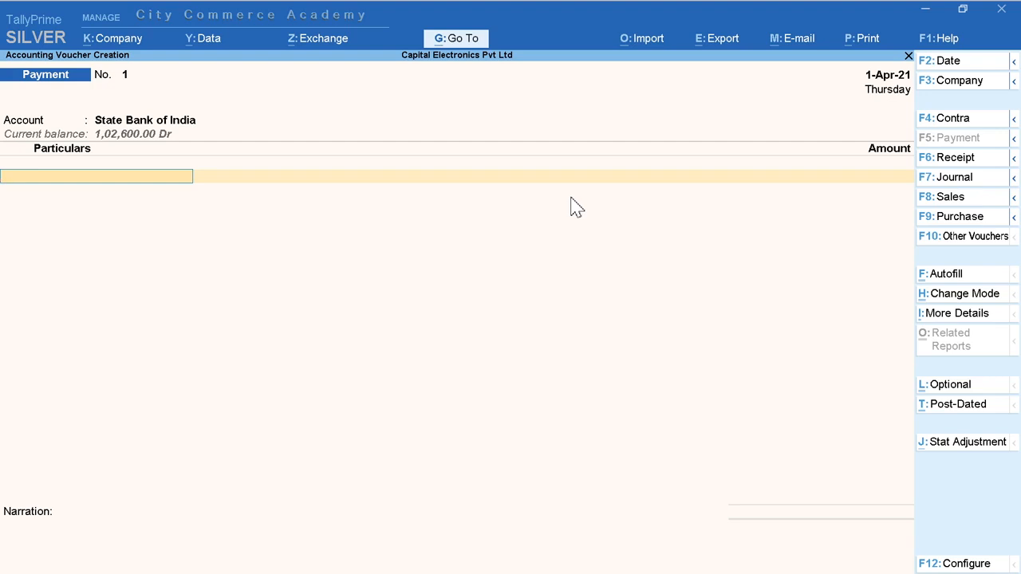
type("De")
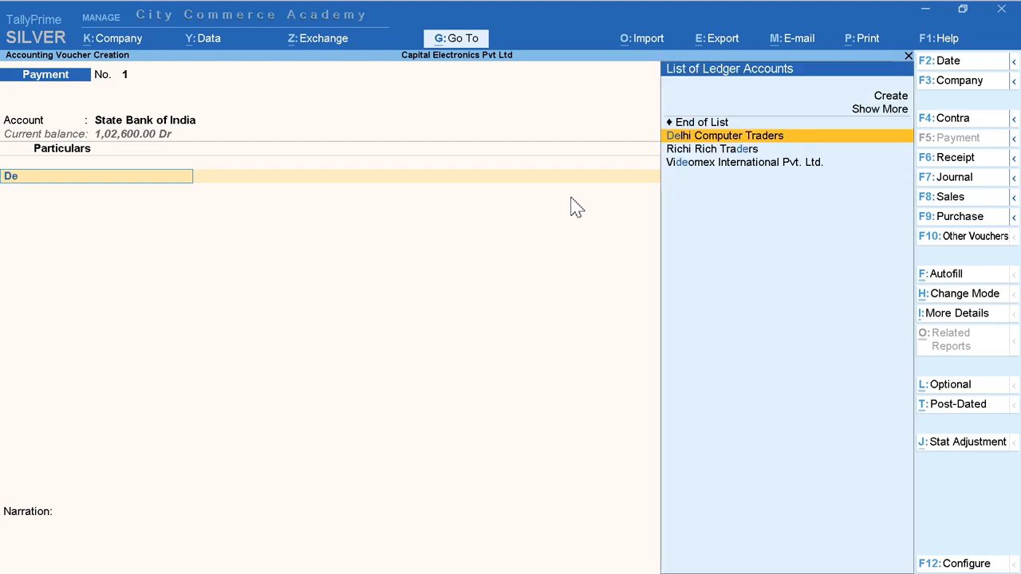
key("Return")
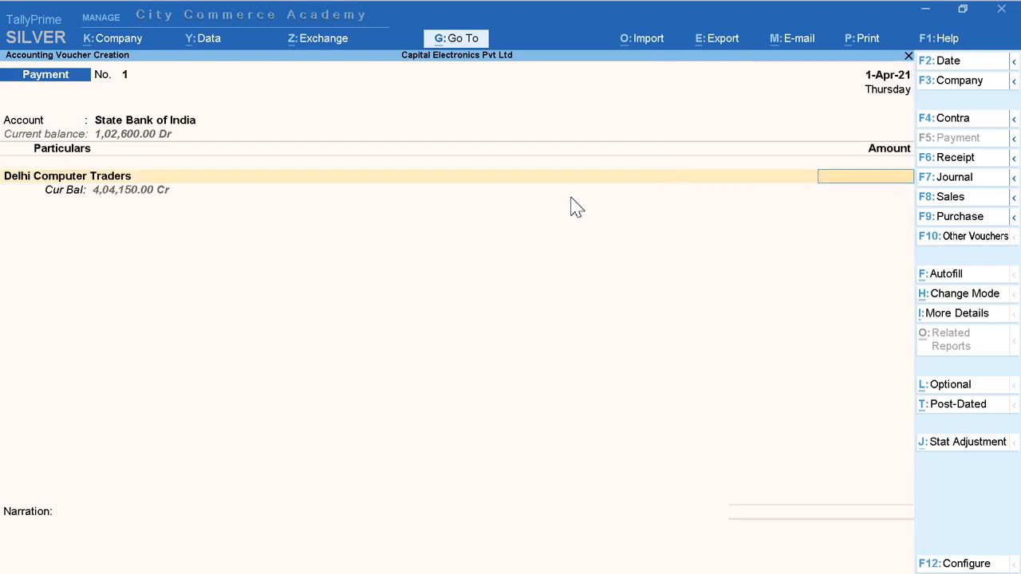
type("100000")
key("Return")
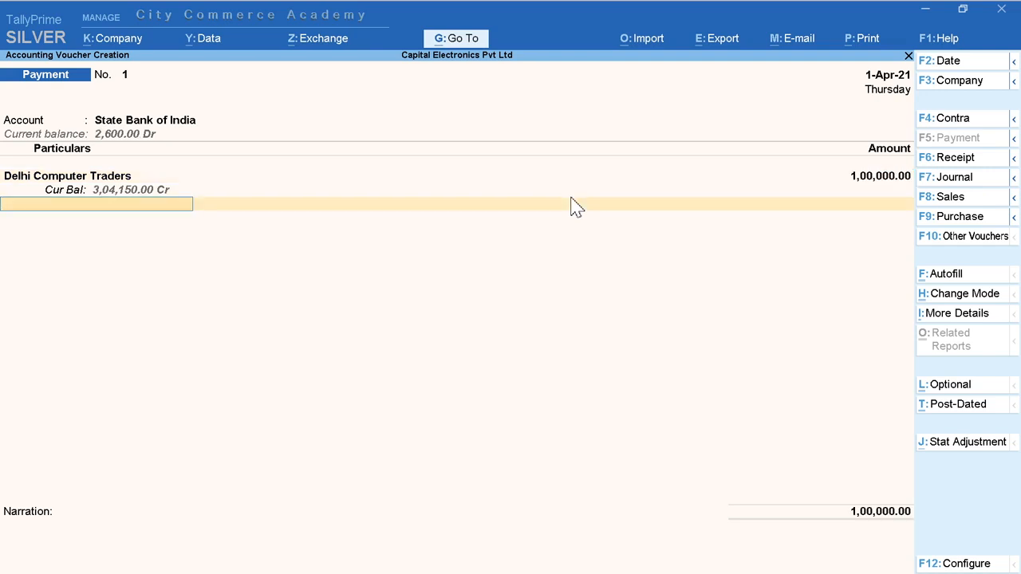
Step: Allocate the 1,00,000 payment as a Cheque with range Not Applicable and instrument number 334455 dated 1-Apr-21
key("Return")
key("Return")
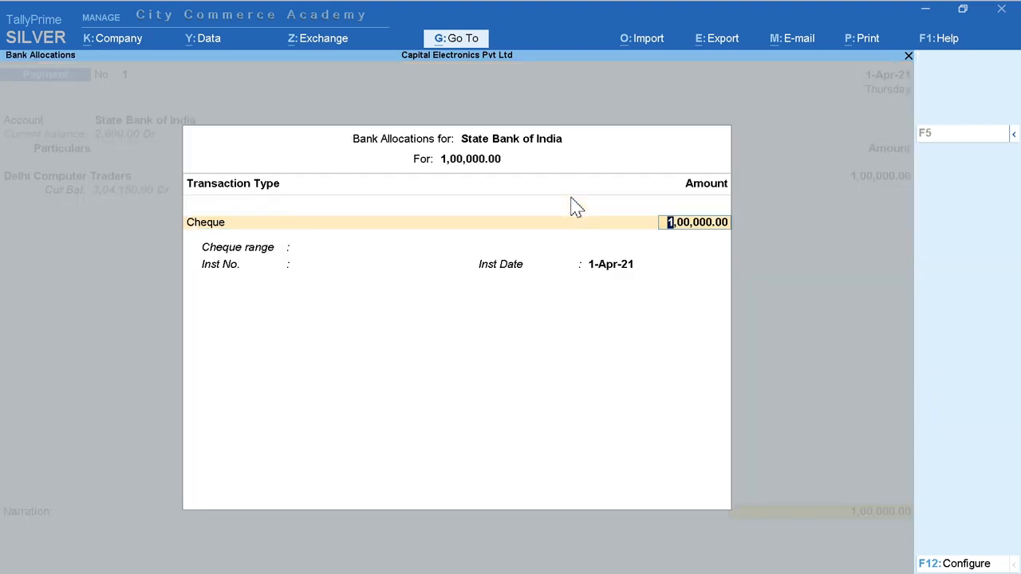
key("Return")
type("334455")
key("Return")
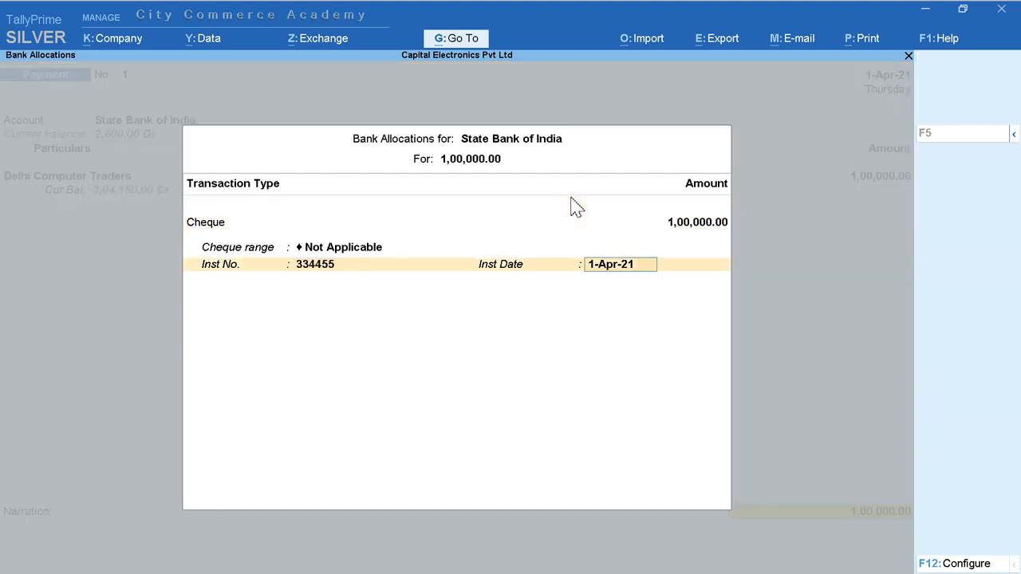
key("Return")
Step: Enter the narration "Cheque No. 334455" in the payment and save the voucher
type("Cheque No. 3344")
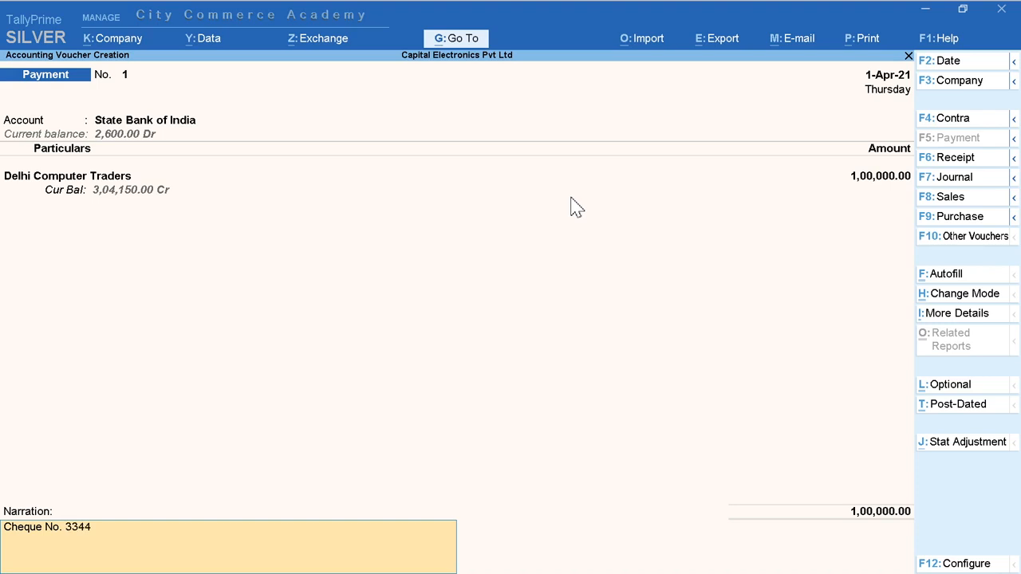
type("55")
key("Return")
key("Return")
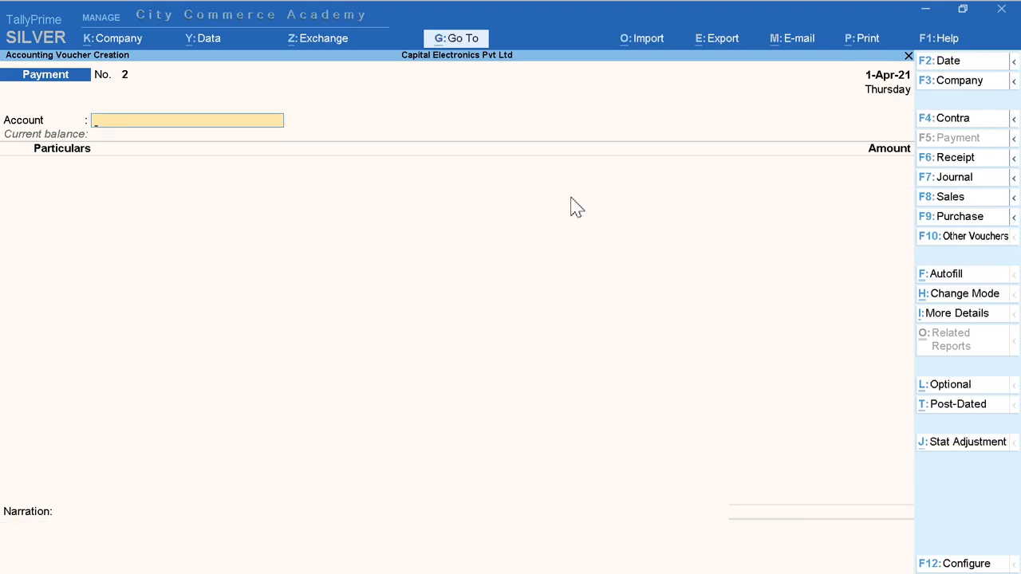
Step: Date the new Payment voucher 2-Apr-21 and switch it to Double Entry mode
left_click(949, 63)
key("Return")
left_click(963, 295)
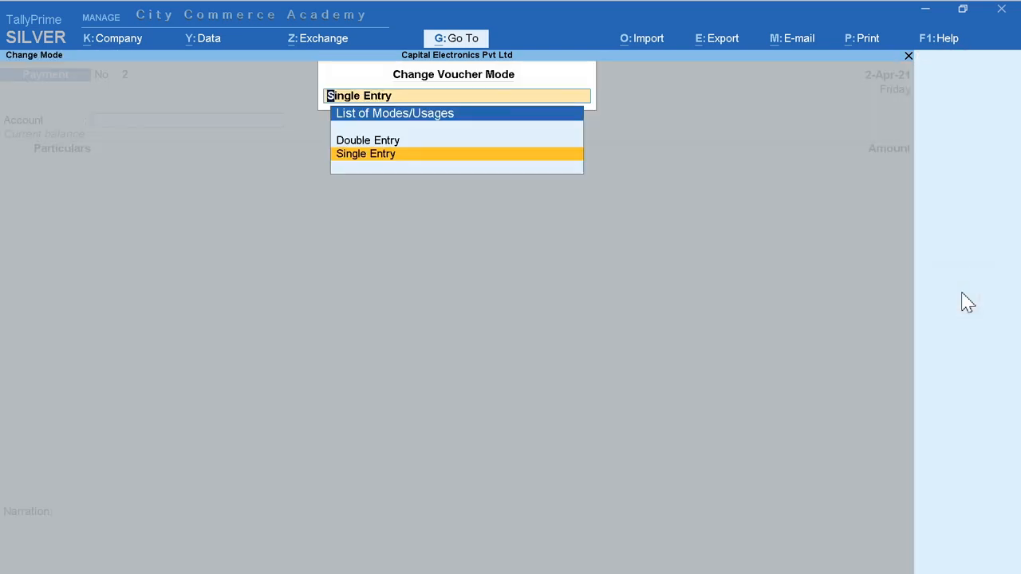
key("Up")
key("Return")
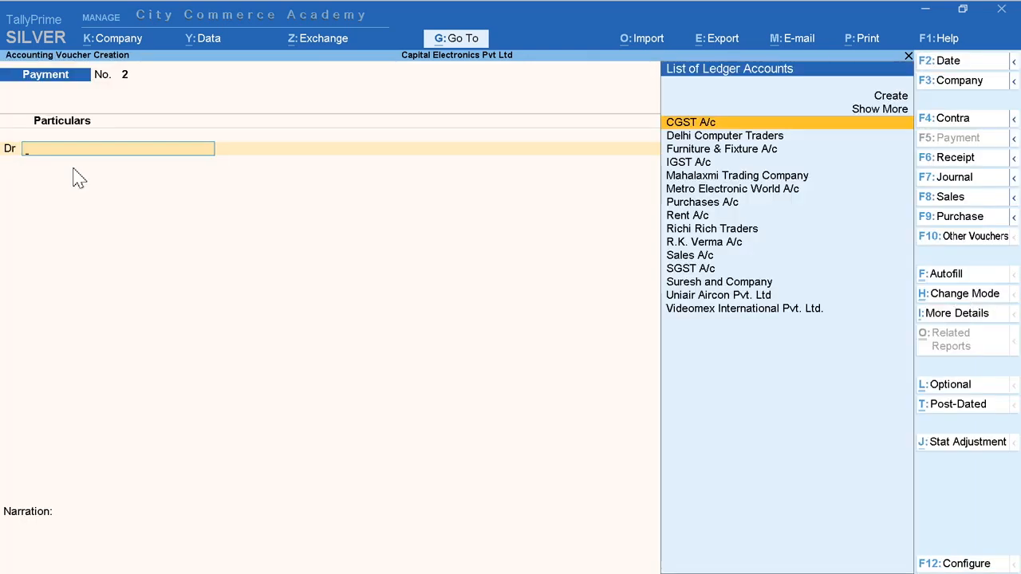
Step: Debit the individual creditor's ledger beginning with R with 59,000 and credit State Bank of India with the same amount
type("R")
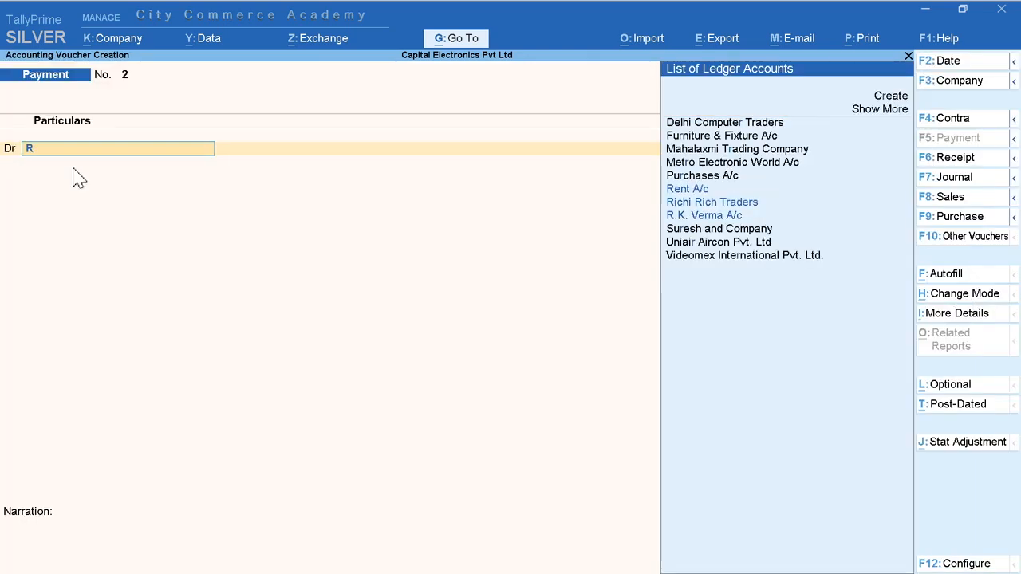
key("Down")
key("Down")
key("Down")
key("Return")
type("5")
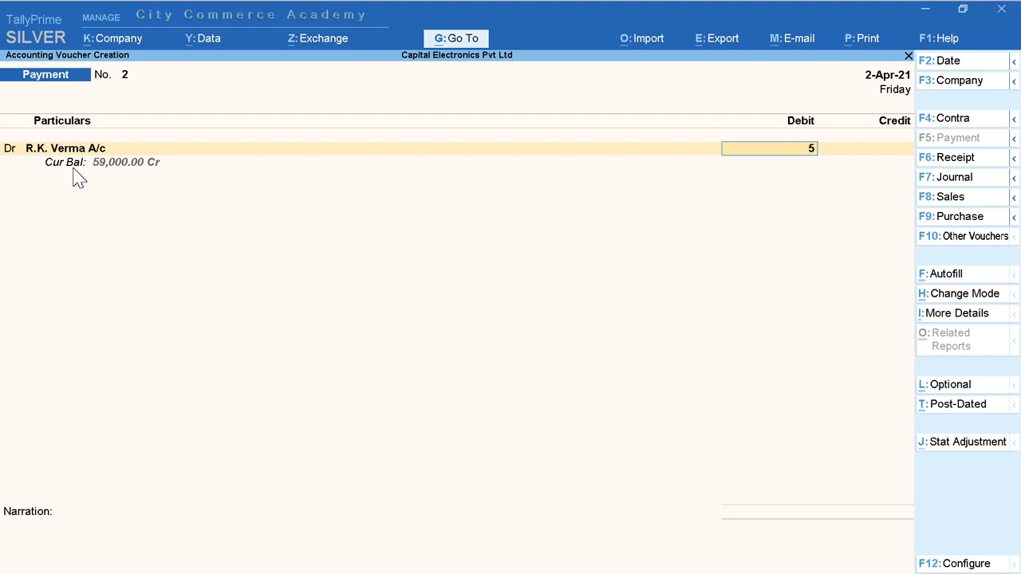
type("9,000")
key("Return")
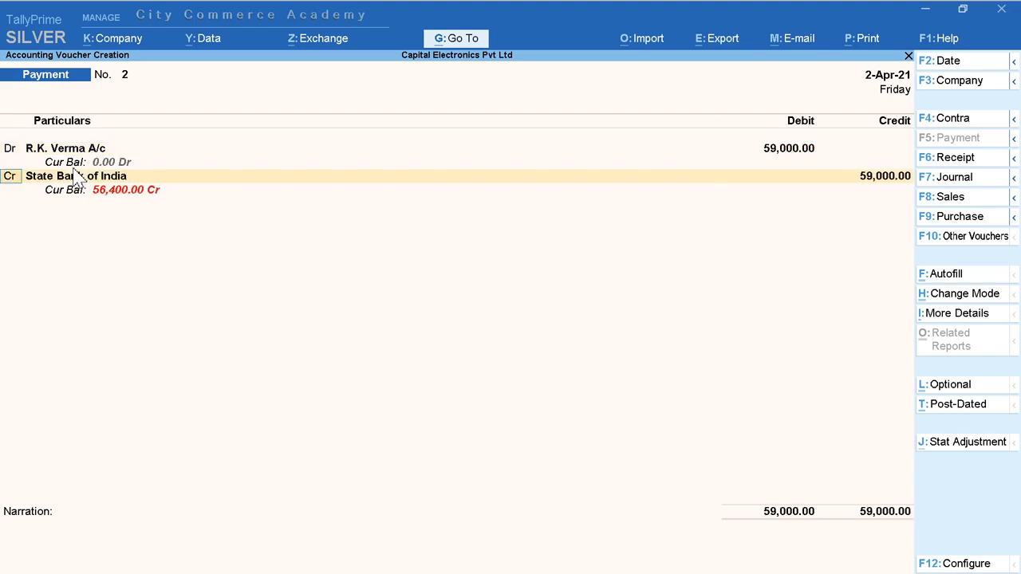
key("Return")
key("Return")
key("Return")
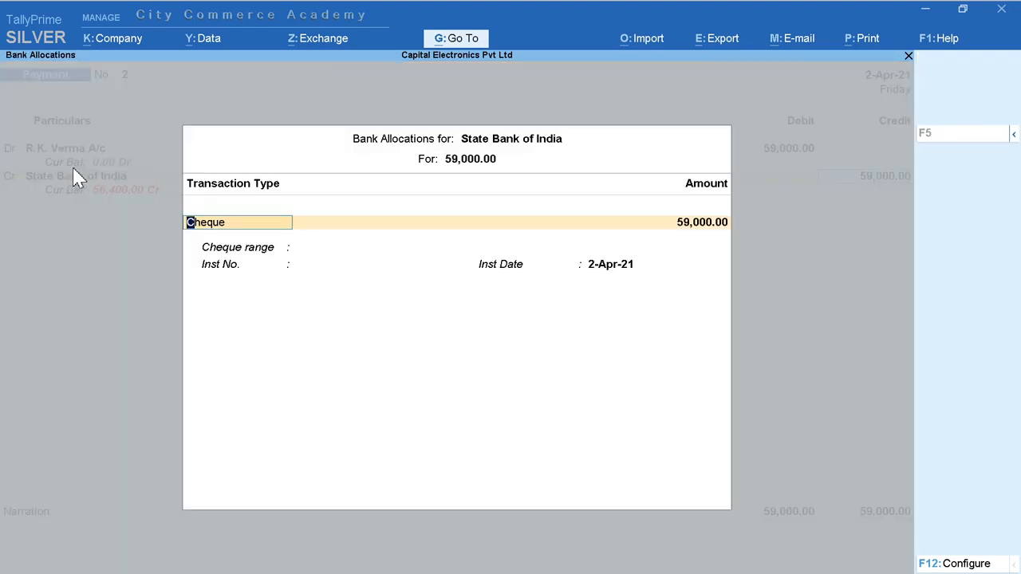
Step: Allocate the 59,000 bank payment as a Cheque and enter the narration "Cheque No. 334456"
key("Return")
key("Return")
key("Return")
key("Return")
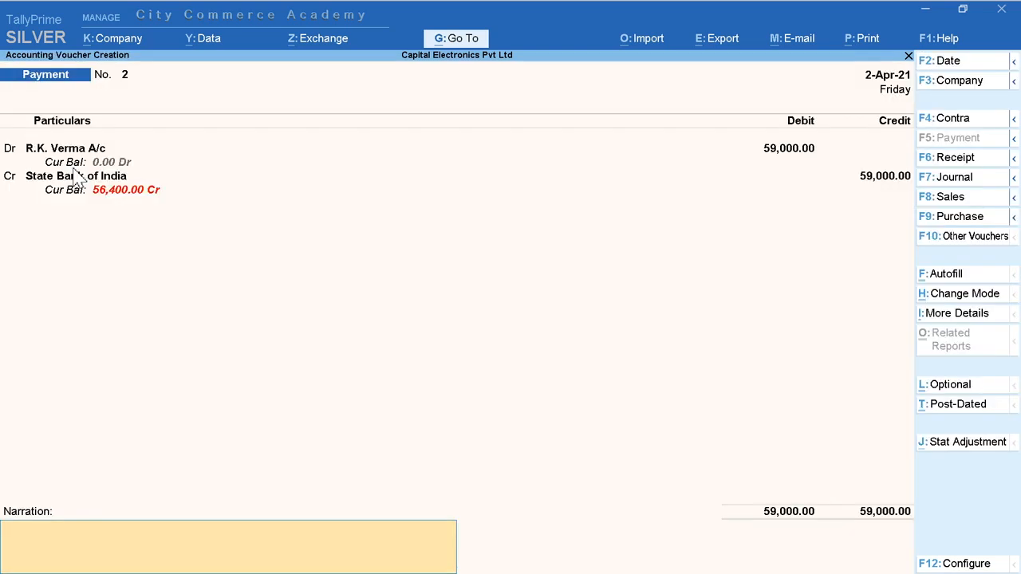
type("Cheque No. 334455")
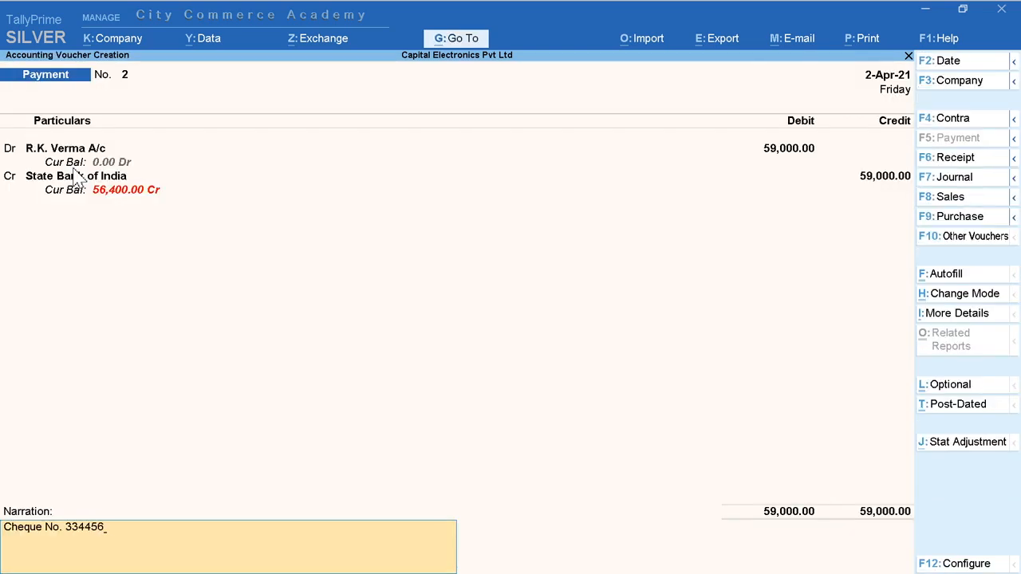
Step: Change the 59,000 payment voucher's date to 3-Apr-21 and save it
left_click(946, 61)
type("3-4-2021")
key("Return")
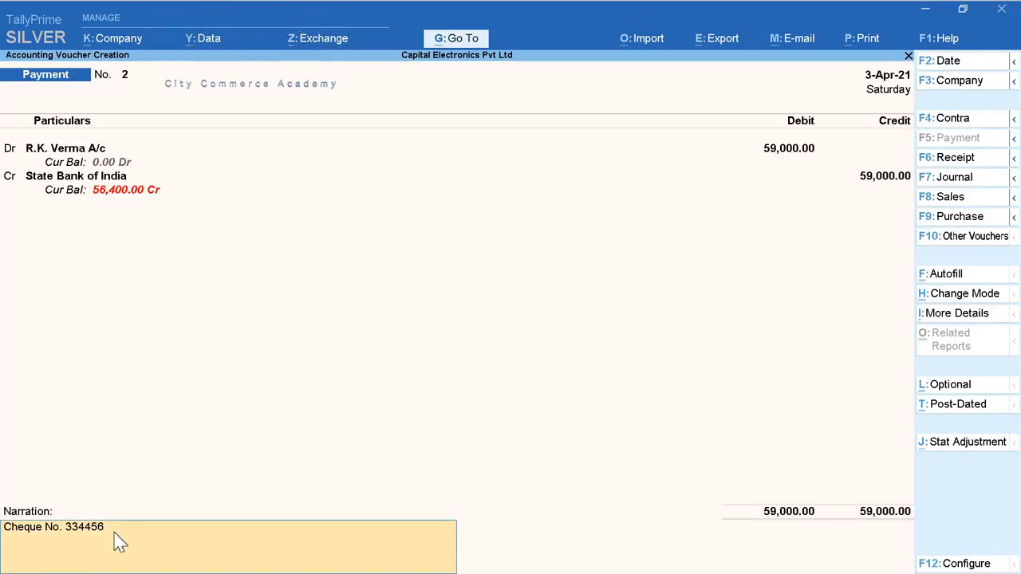
key("Return")
key("Return")
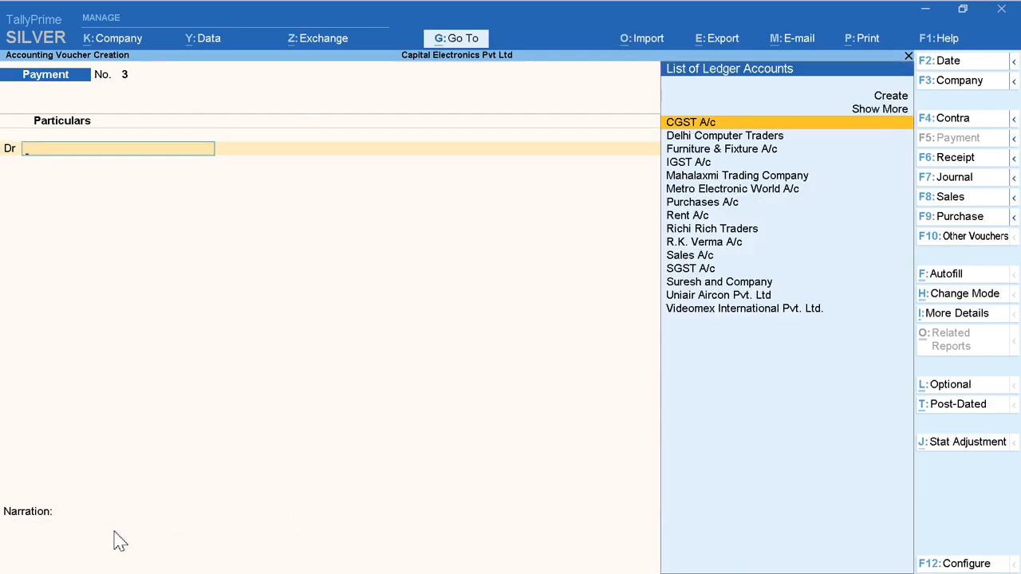
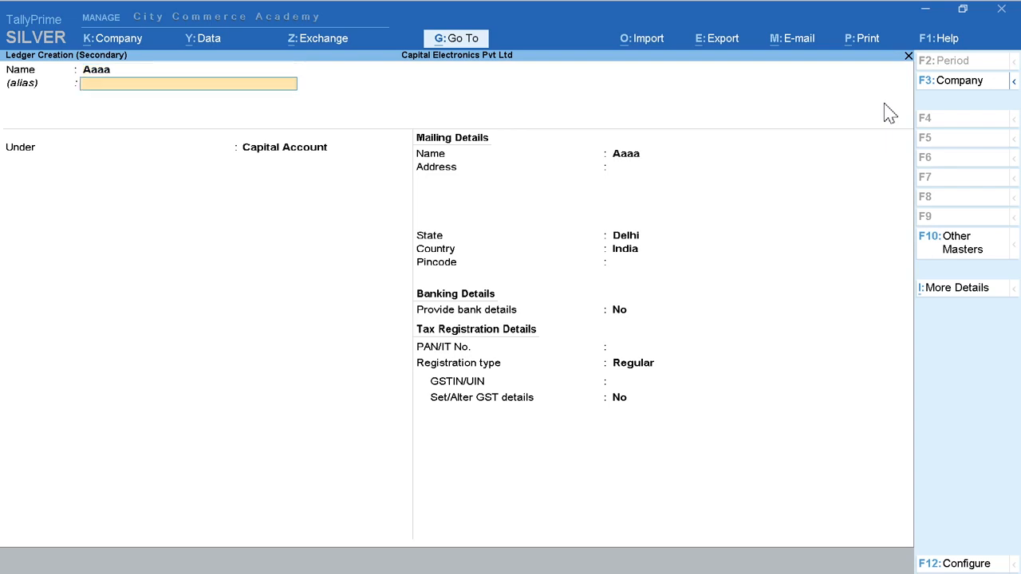
key("Return")
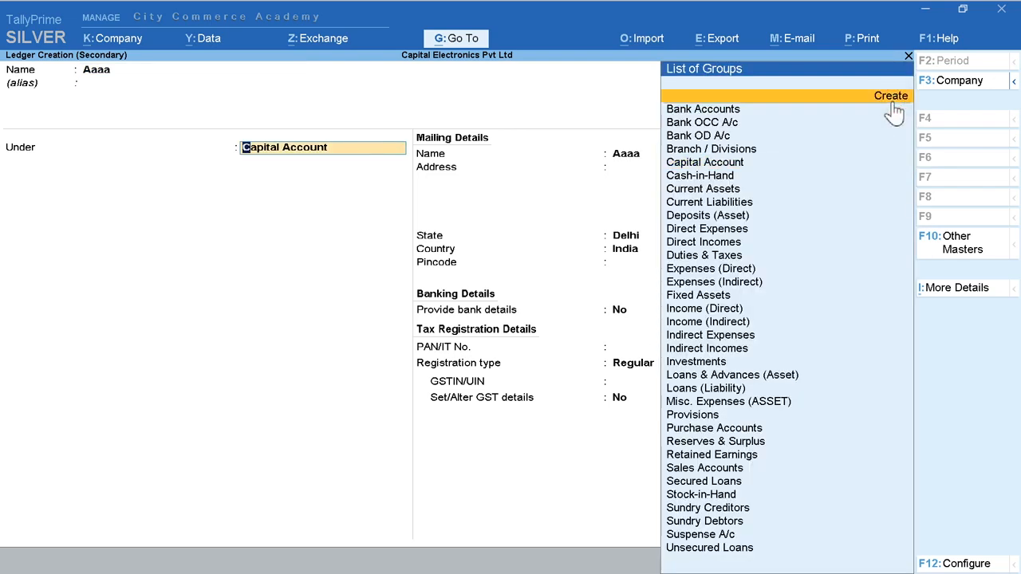
Step: Start creating a new parent group for the secondary ledger Aaaa
left_click(891, 97)
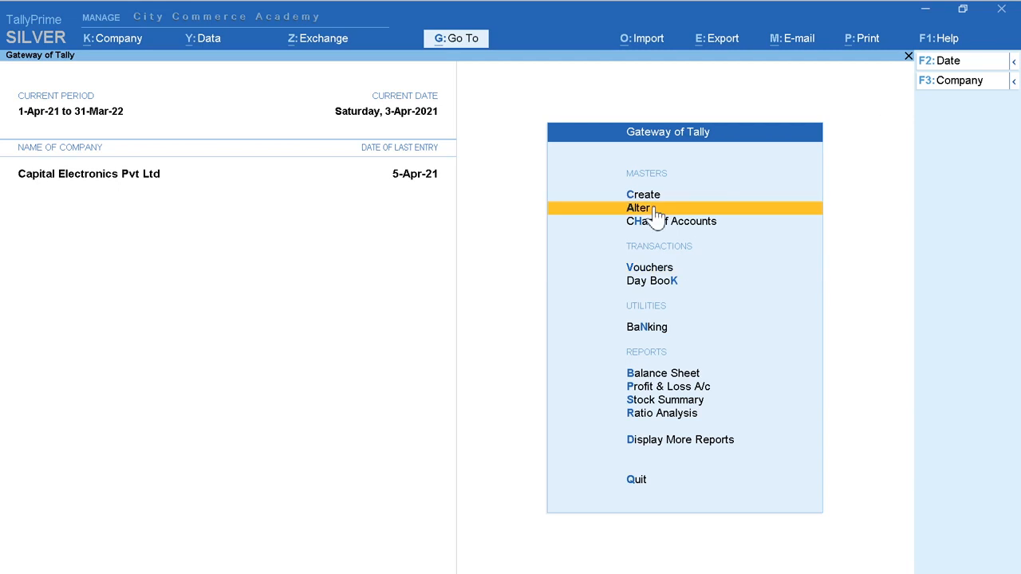
Step: Create a ledger named Aaaaaa under Capital Account, starting from the ledger alteration list
left_click(771, 207)
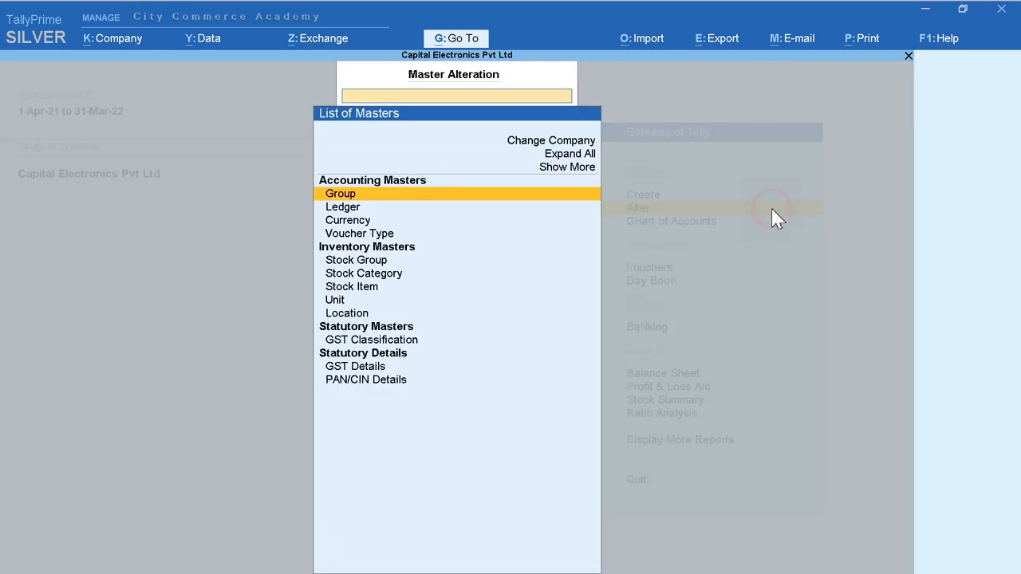
key("Down")
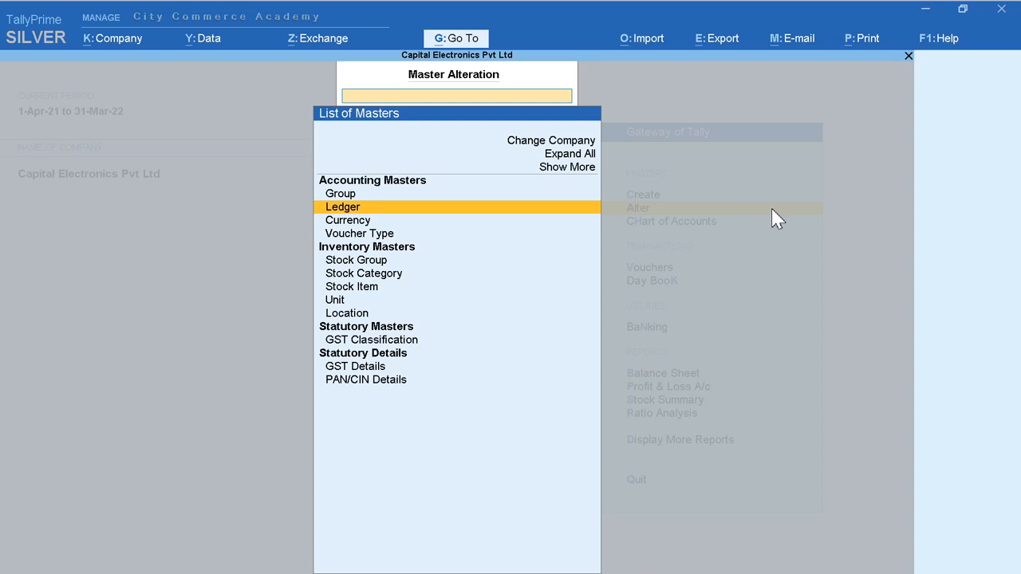
key("Return")
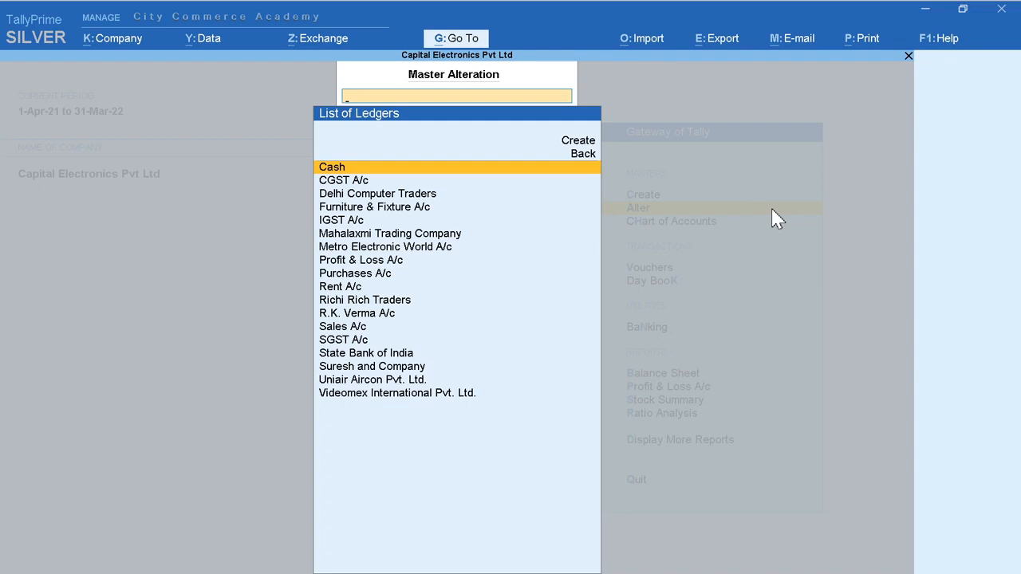
left_click(580, 147)
type("Aaaaaa")
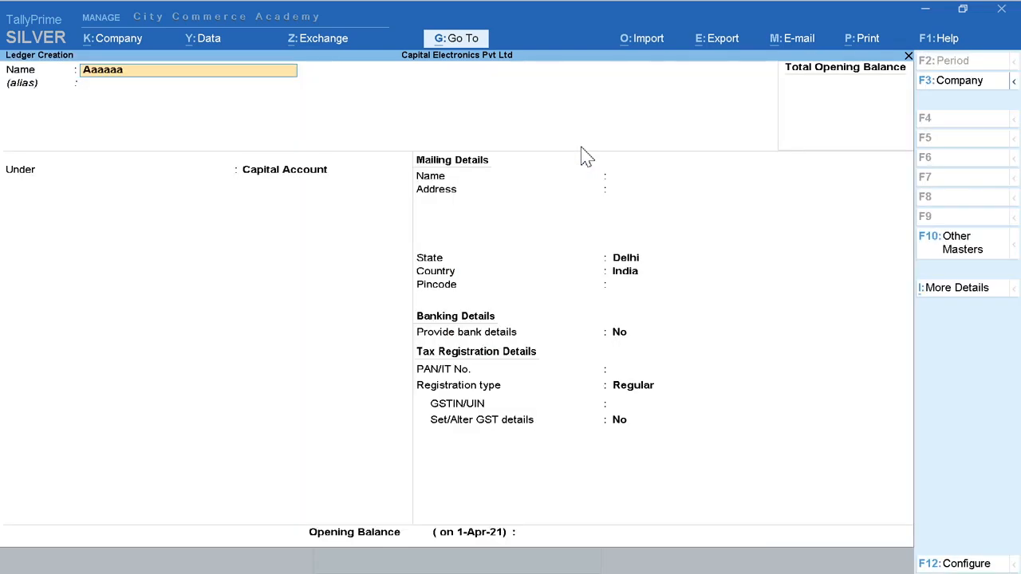
key("Return")
key("Return")
key("Return")
key("ctrl+a")
Step: Delete the ledger Aaaaaa through its alteration screen and return to the Gateway of Tally
key("Down")
key("Down")
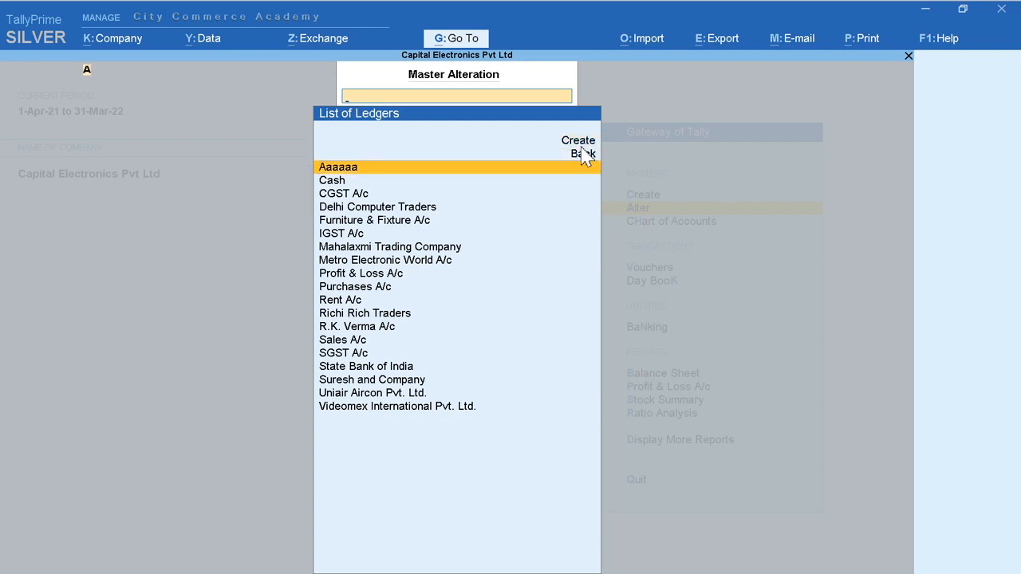
key("Return")
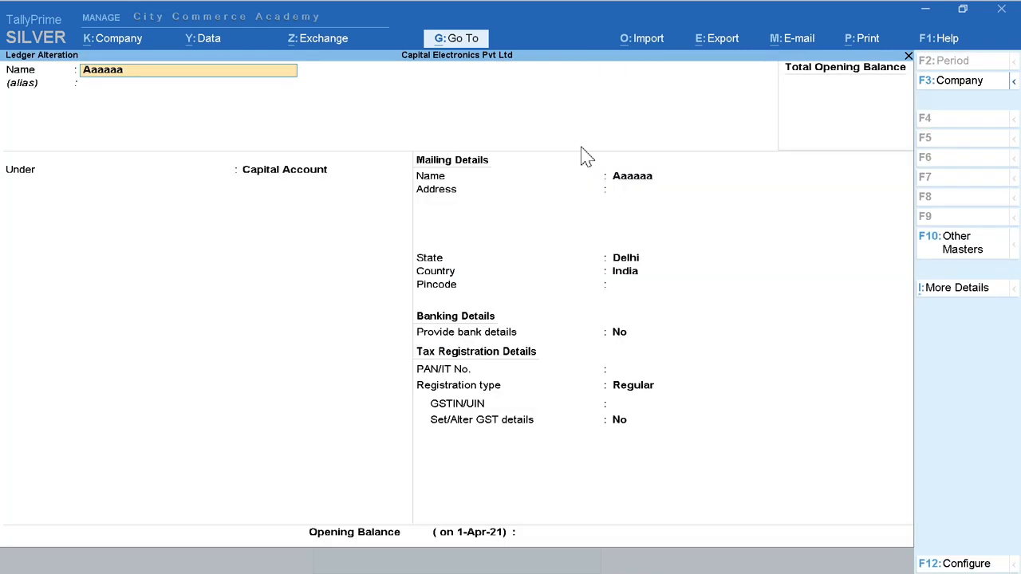
key("alt+d")
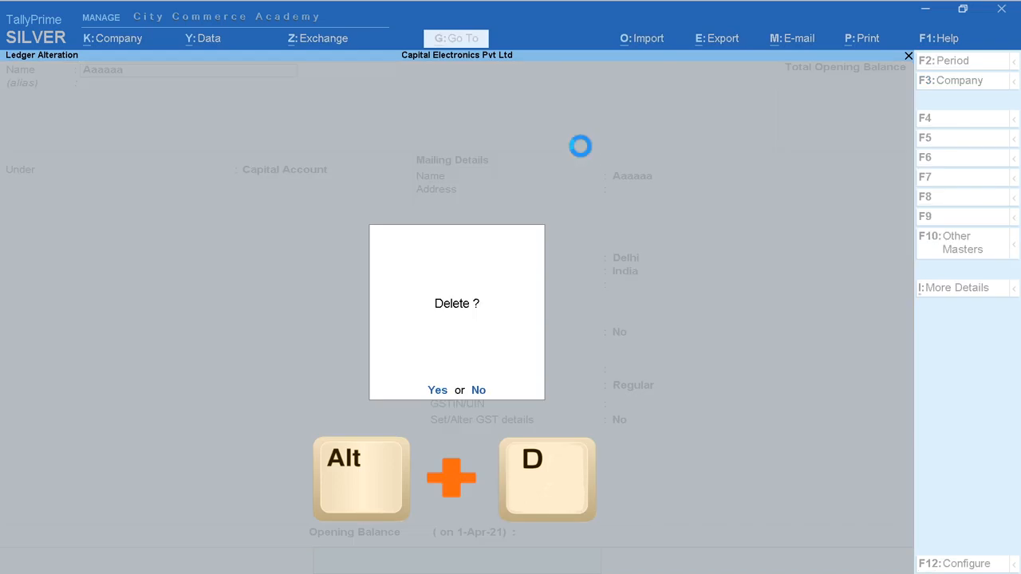
key("Down")
key("Down")
key("Escape")
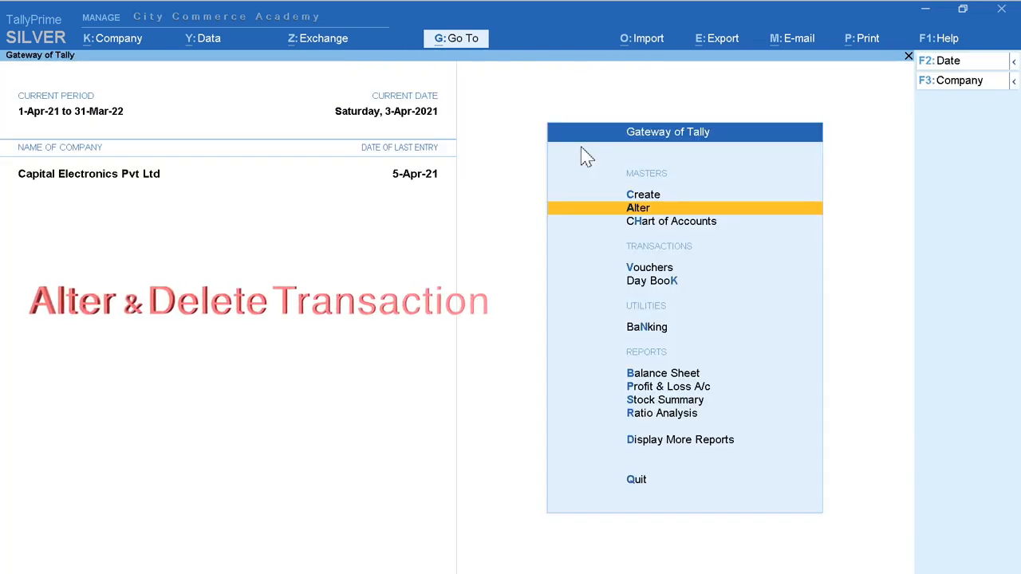
Step: Open voucher entry and page through the saved 3-Apr-21 vouchers, stopping at payment voucher No. 2
key("Down")
key("Down")
key("Return")
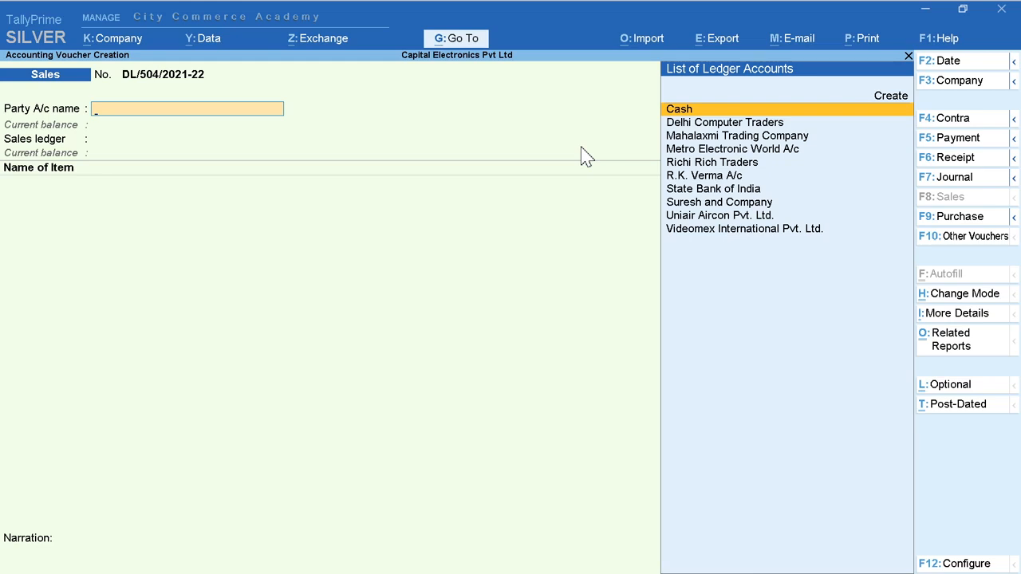
key("Page_Up")
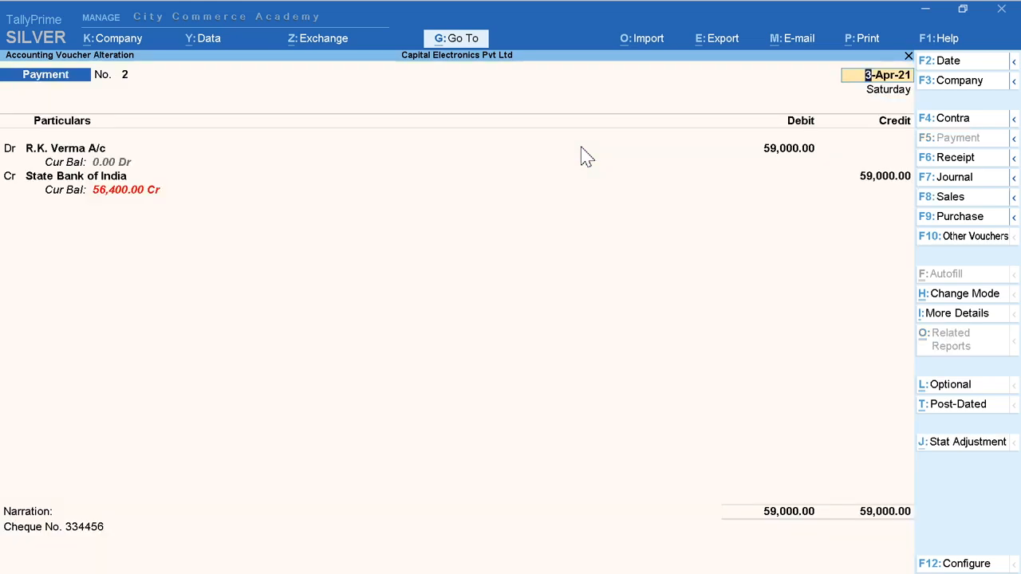
key("Page_Up")
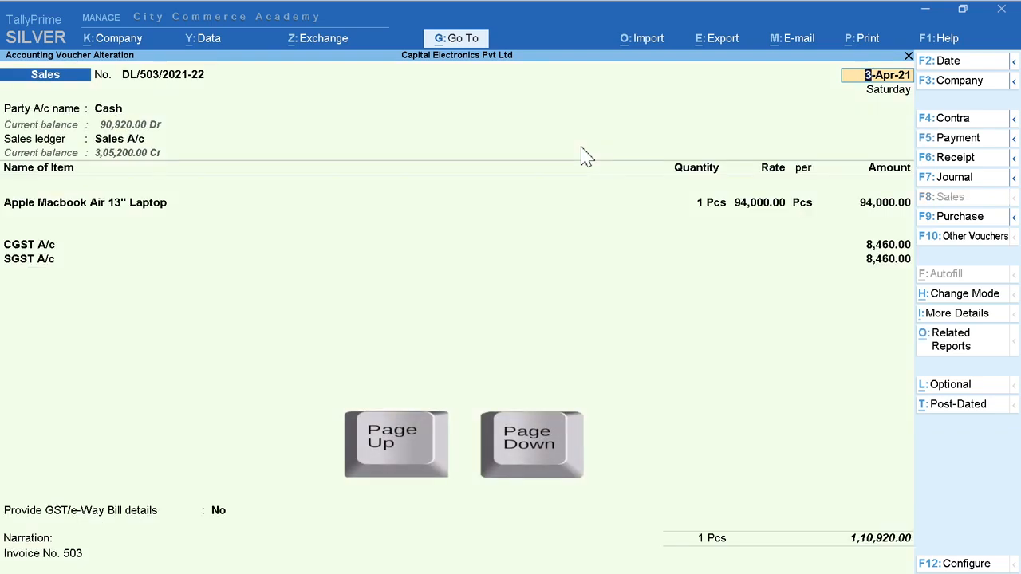
key("Page_Down")
key("Page_Up")
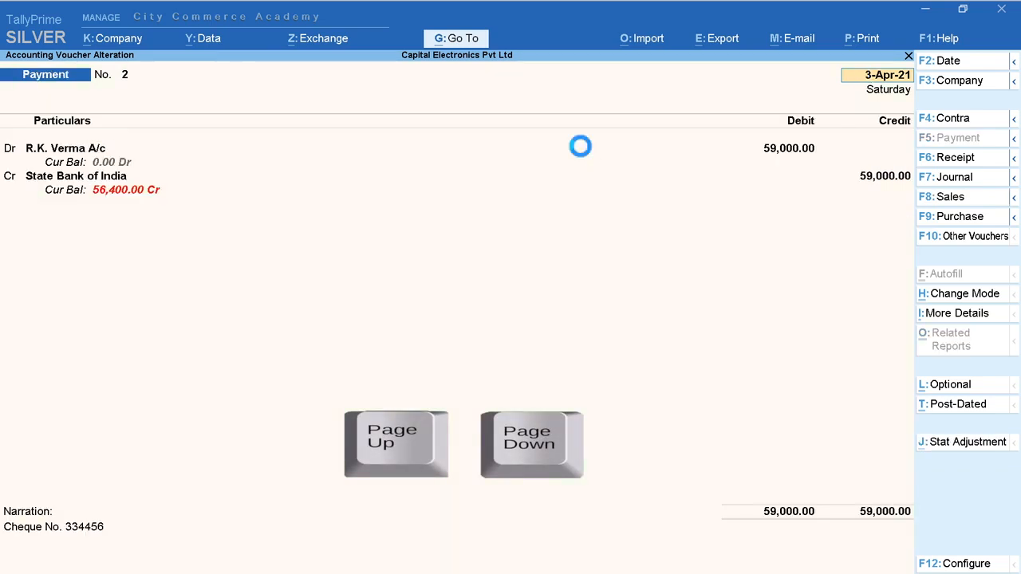
key("Page_Down")
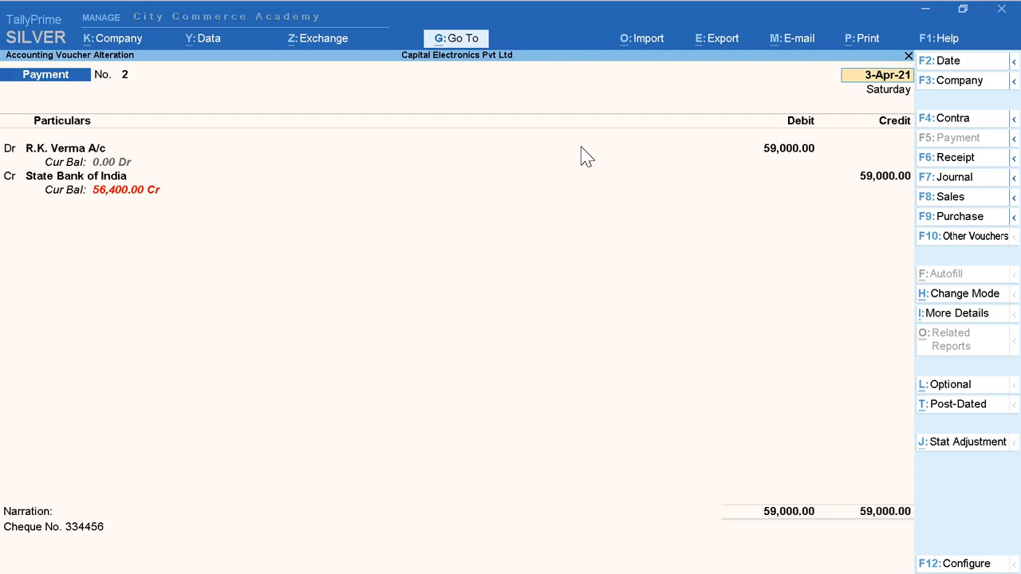
Step: Try to delete payment voucher No. 2 and return to the Gateway of Tally
key("alt+d")
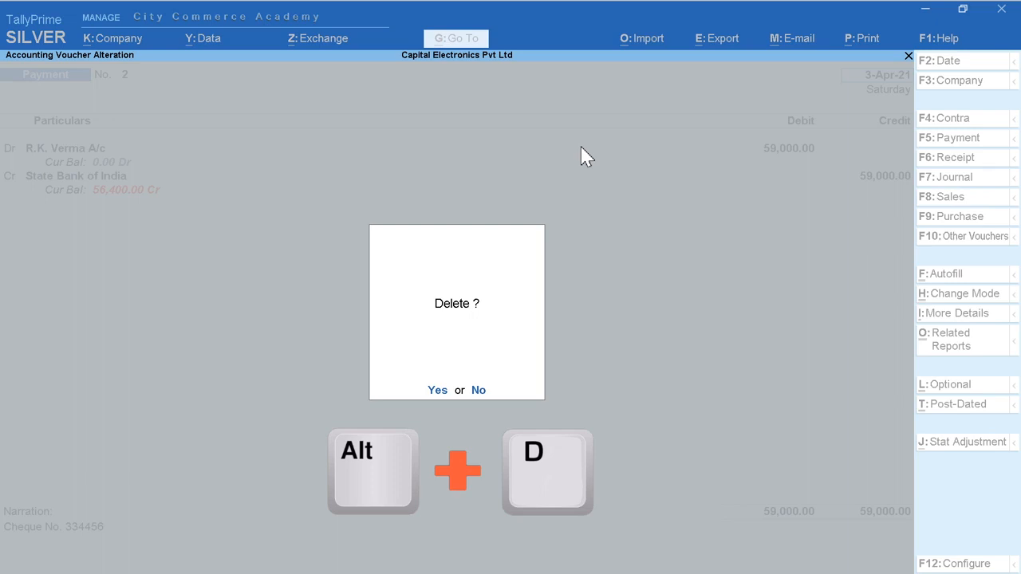
key("y")
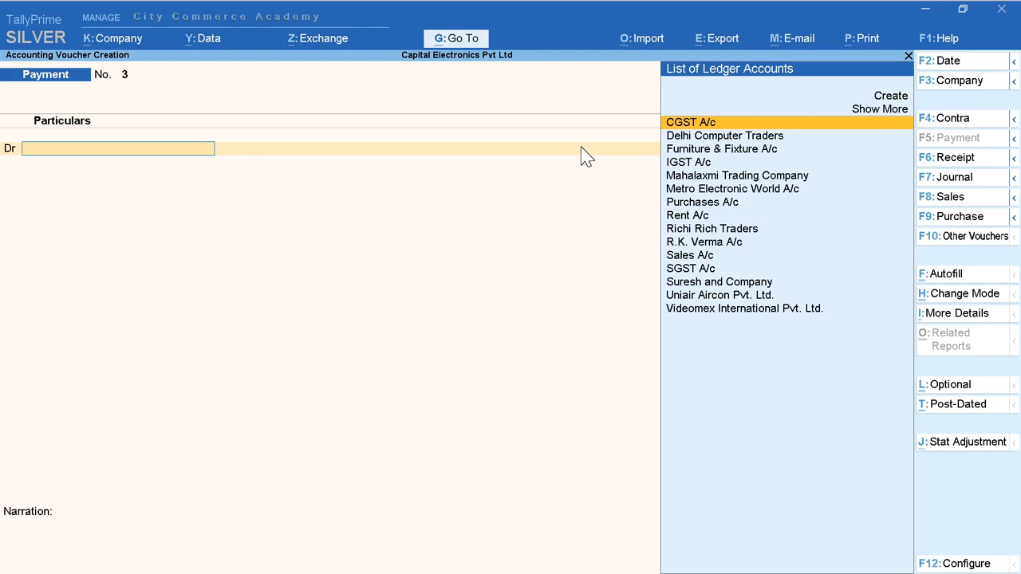
key("Escape")
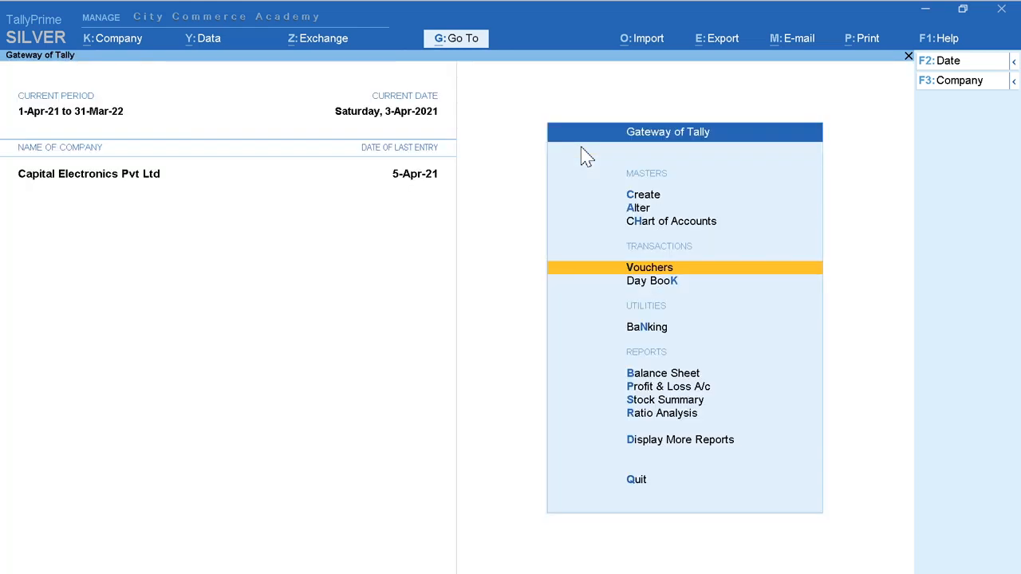
Step: Display the ledger vouchers of Sales A/c from the account books
key("Down")
key("Down")
key("Down")
key("Down")
key("Down")
key("Down")
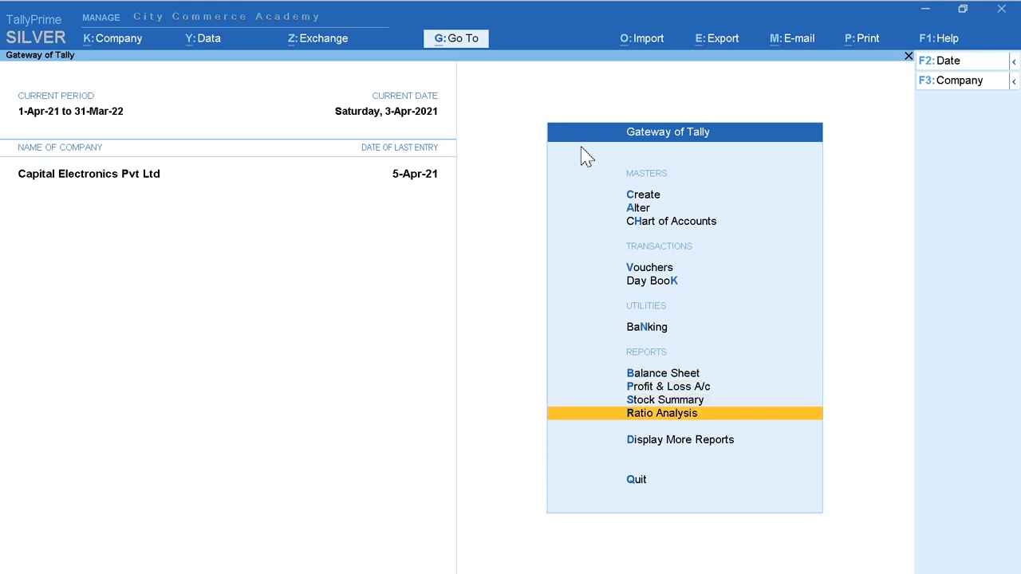
key("Down")
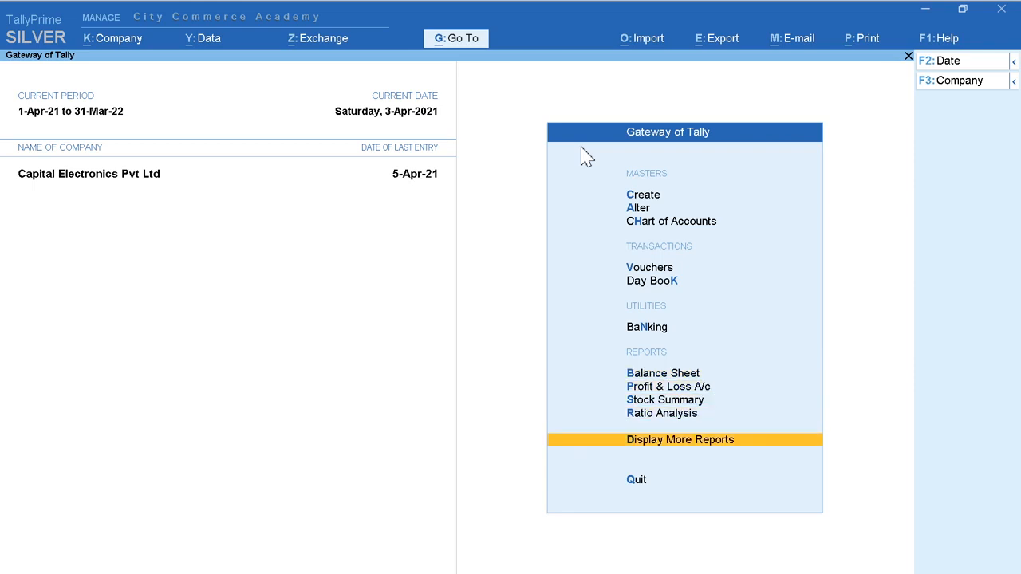
key("Return")
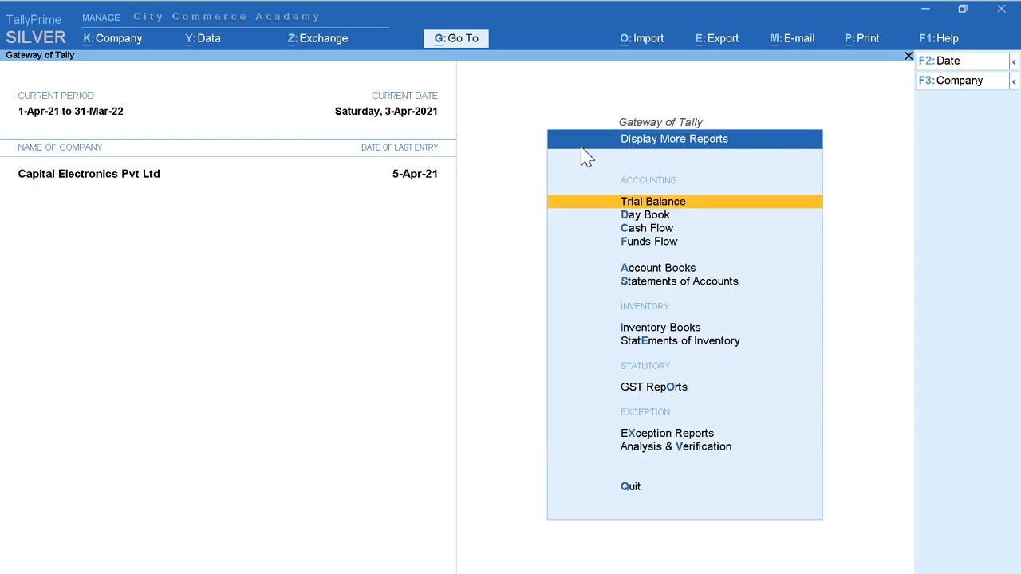
key("Down")
key("Down")
key("Down")
key("Down")
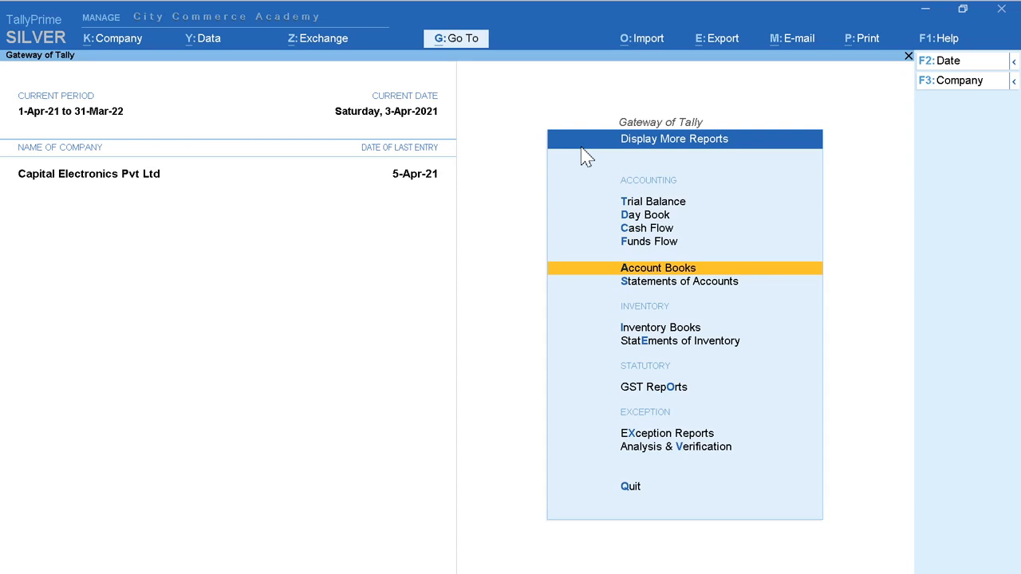
key("Return")
key("Down")
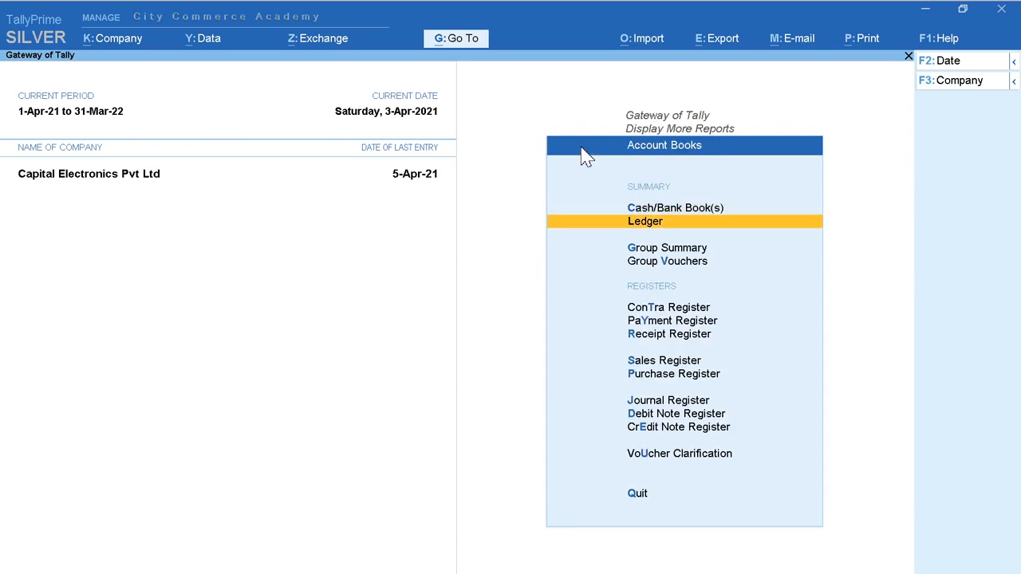
key("Return")
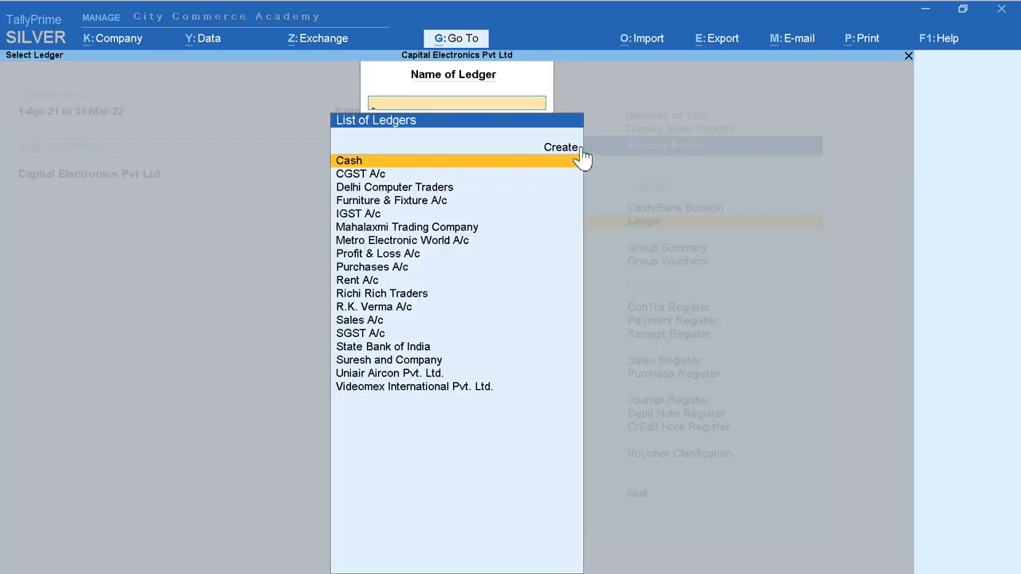
type("Sa")
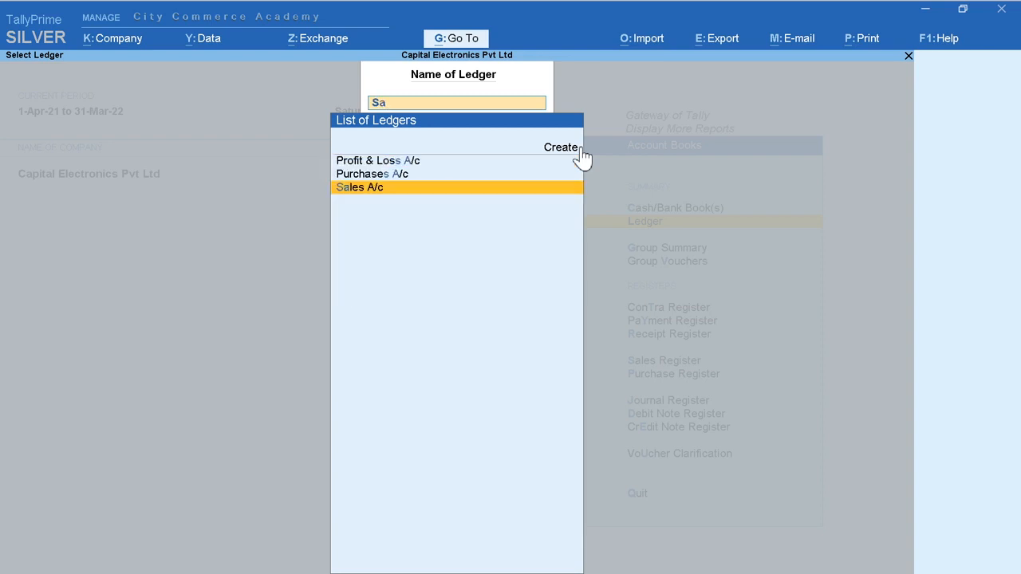
key("Return")
Step: Open the 1-Apr-21 Metro Electronic World A/c sales voucher, request its deletion, and back out to the Sales A/c ledger
key("Down")
key("Down")
key("Down")
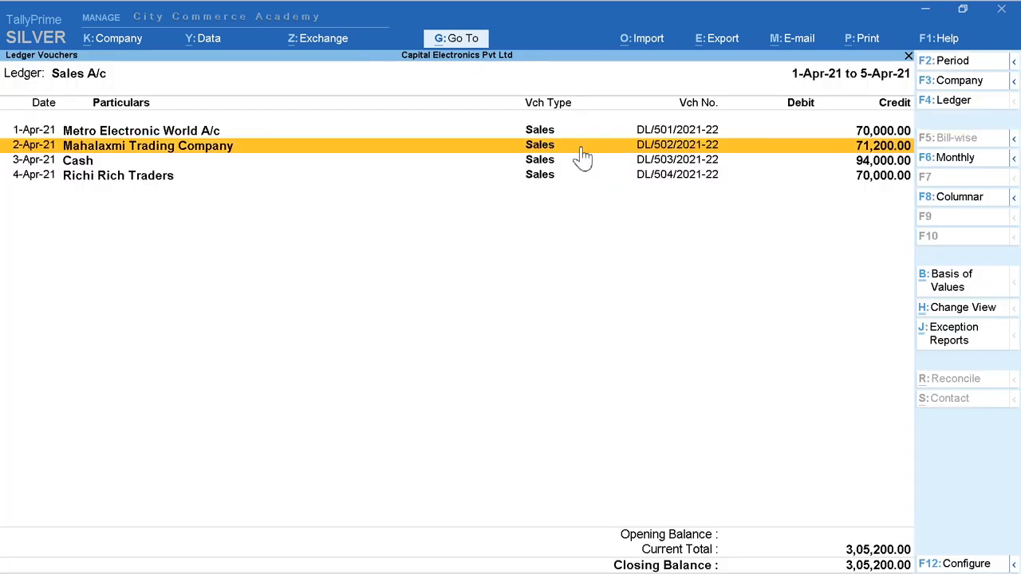
key("Up")
key("Up")
key("Up")
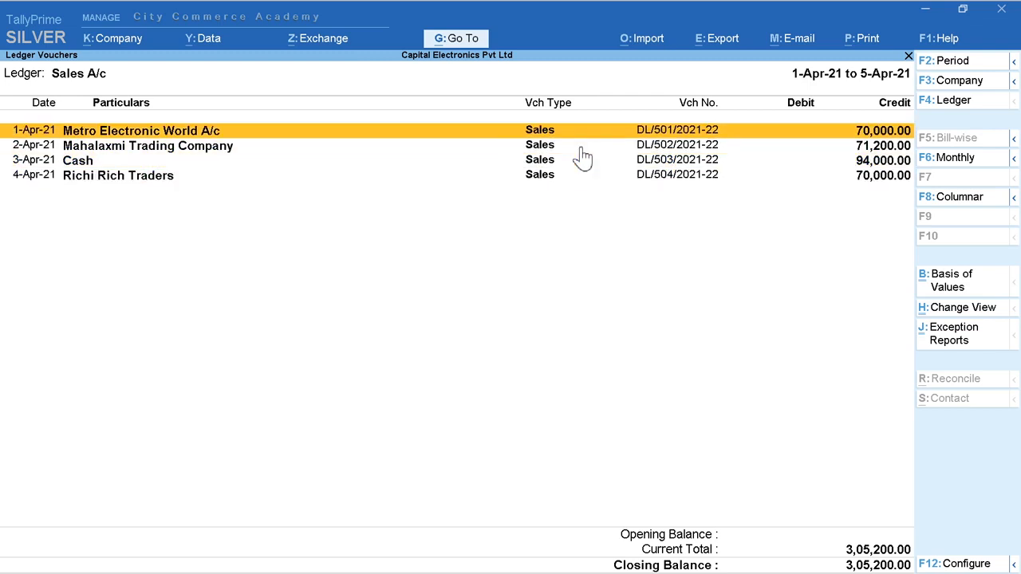
key("Return")
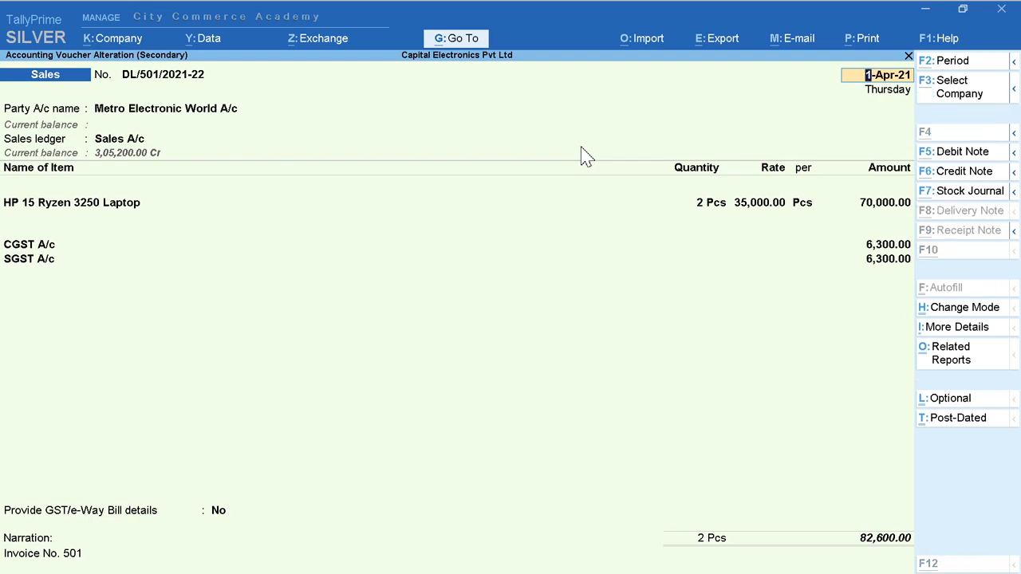
key("alt+d")
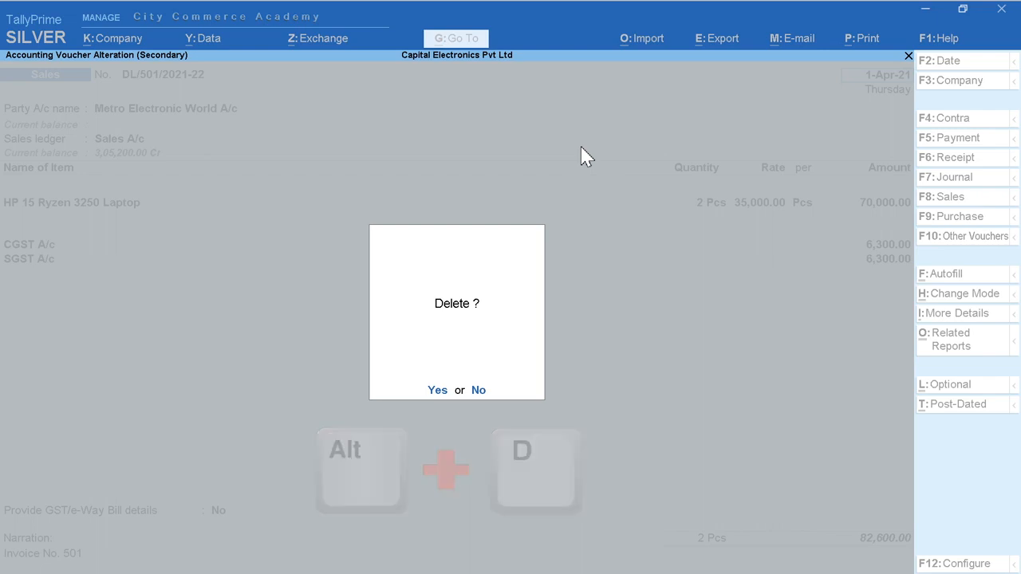
key("Escape")
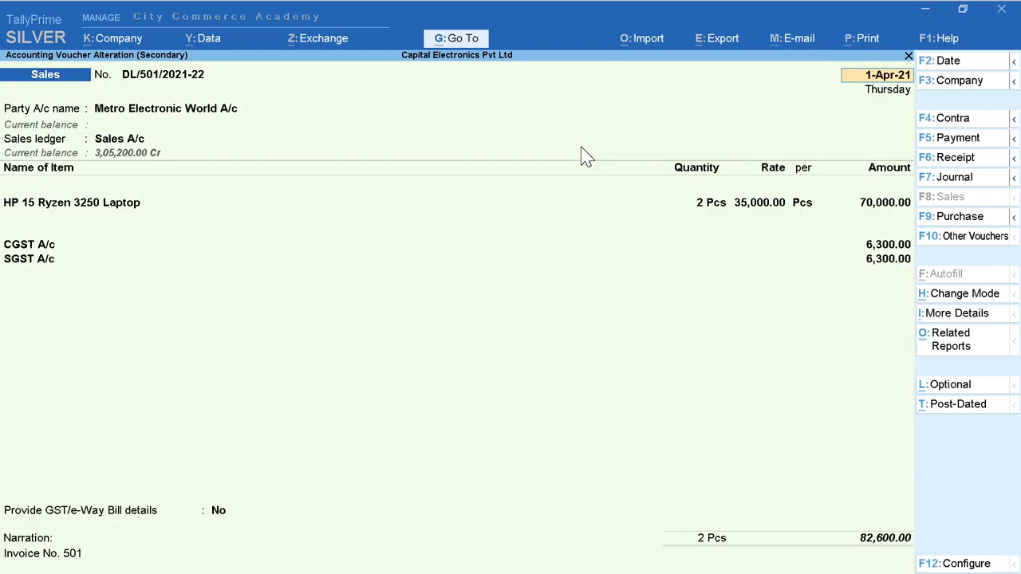
key("Escape")
key("y")
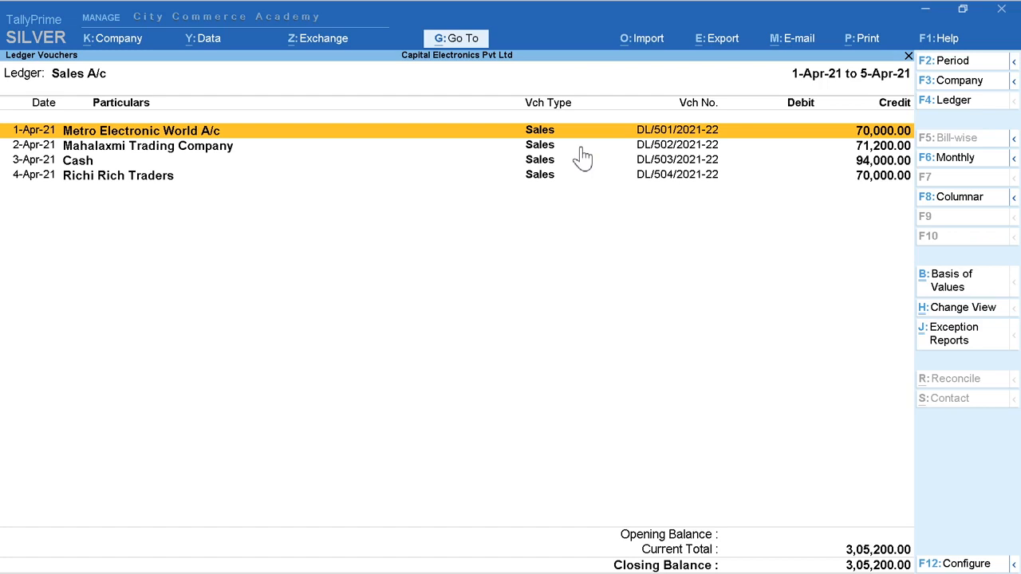
Step: Request deletion of the 1-Apr-21 Metro Electronic World A/c sale directly from the ledger voucher list, and decline it
key("alt")
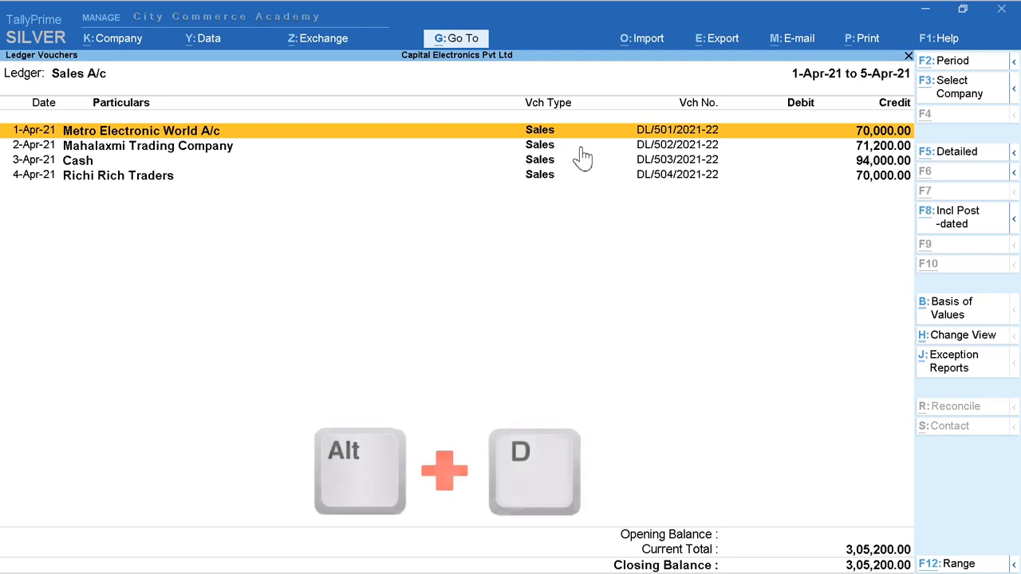
key("alt+d")
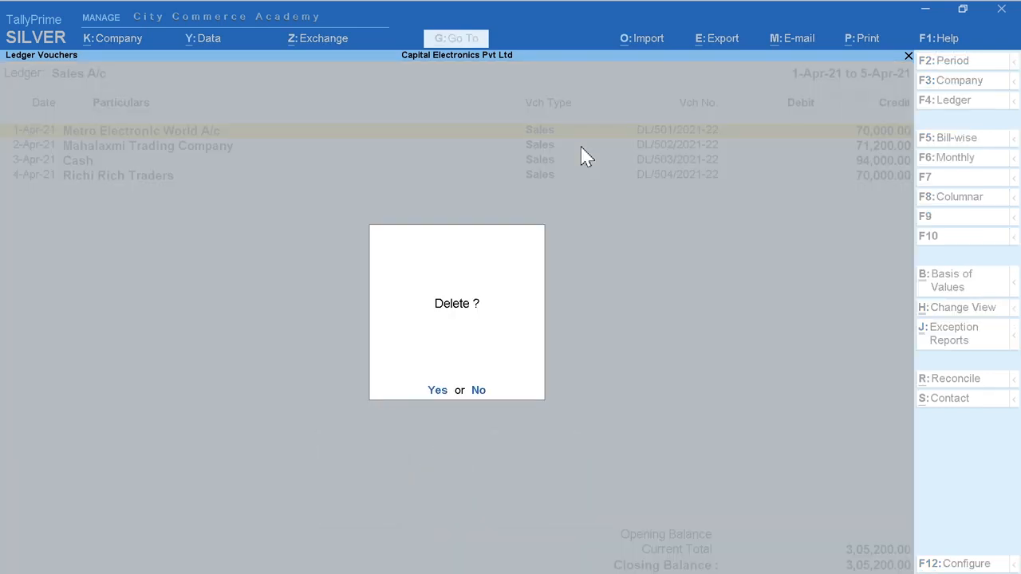
key("n")
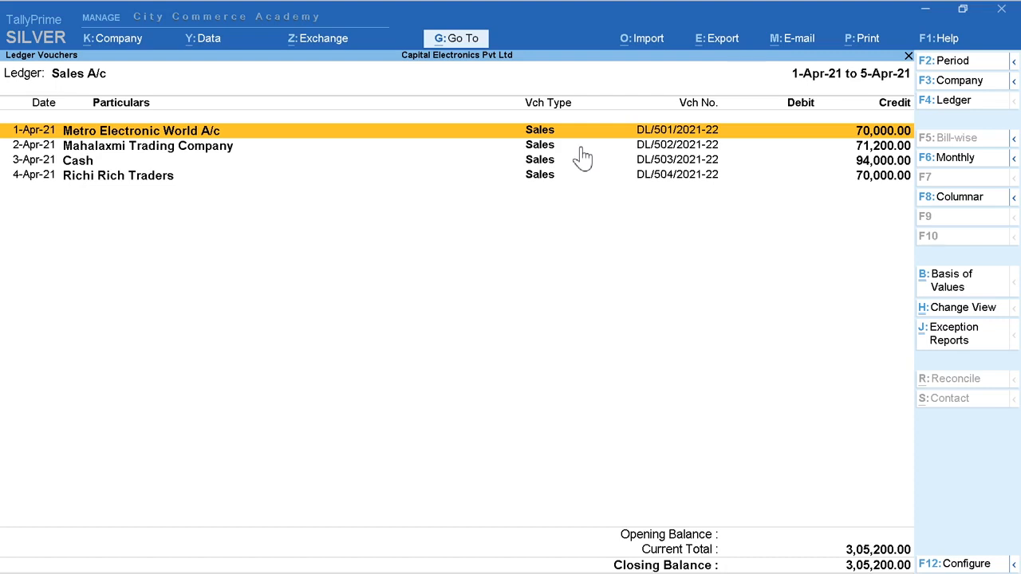
key("Return")
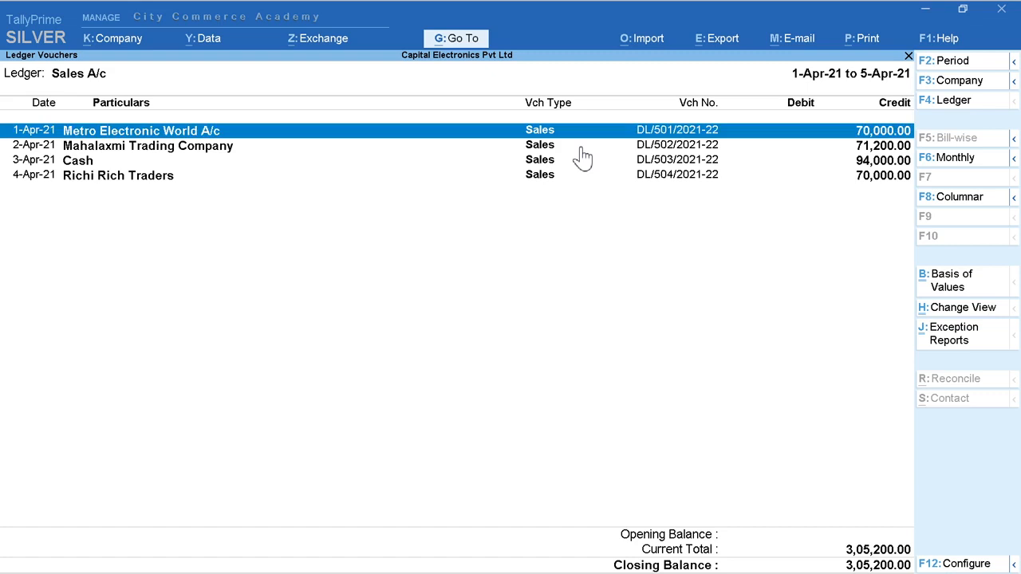
Step: Select all four sales vouchers in the Sales A/c ledger, request their deletion together, and decline it
key("Down")
key("space")
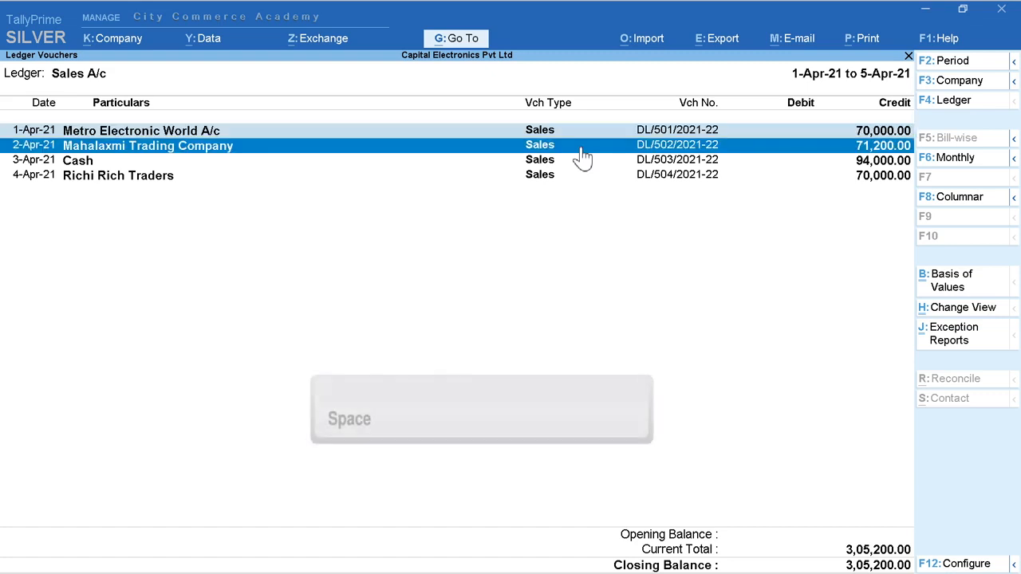
key("Down")
key("space")
key("Down")
key("space")
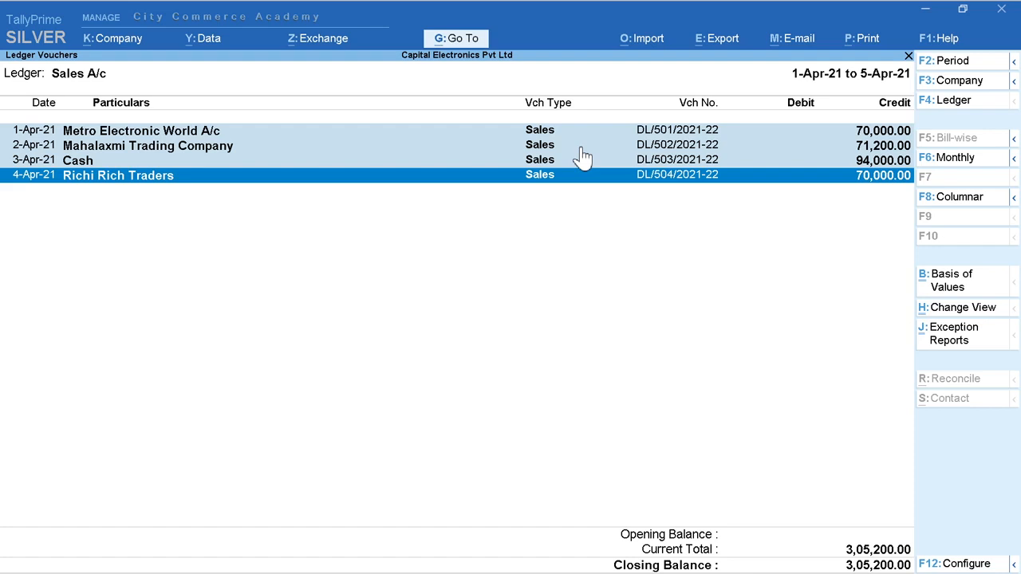
key("alt")
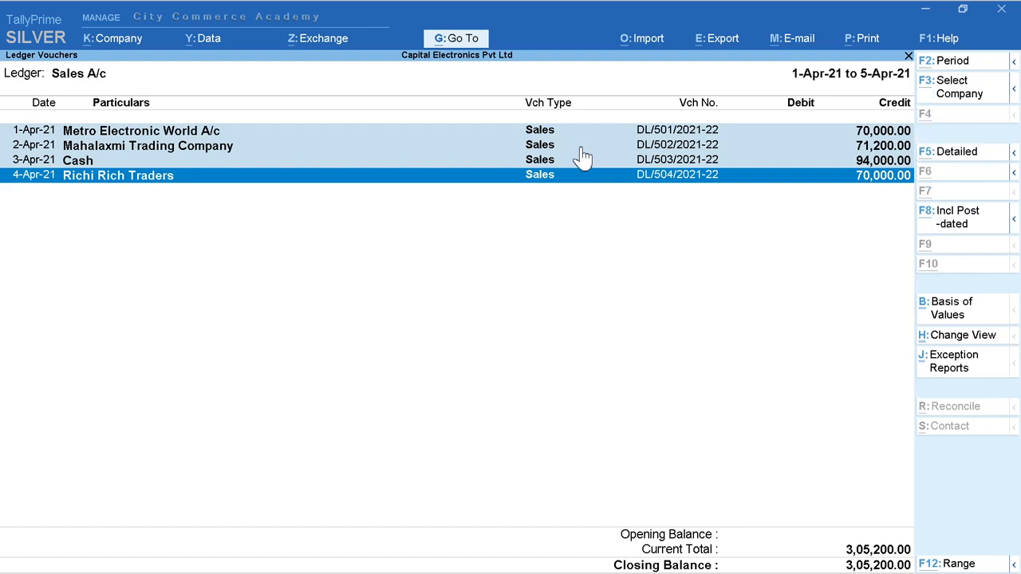
key("alt+d")
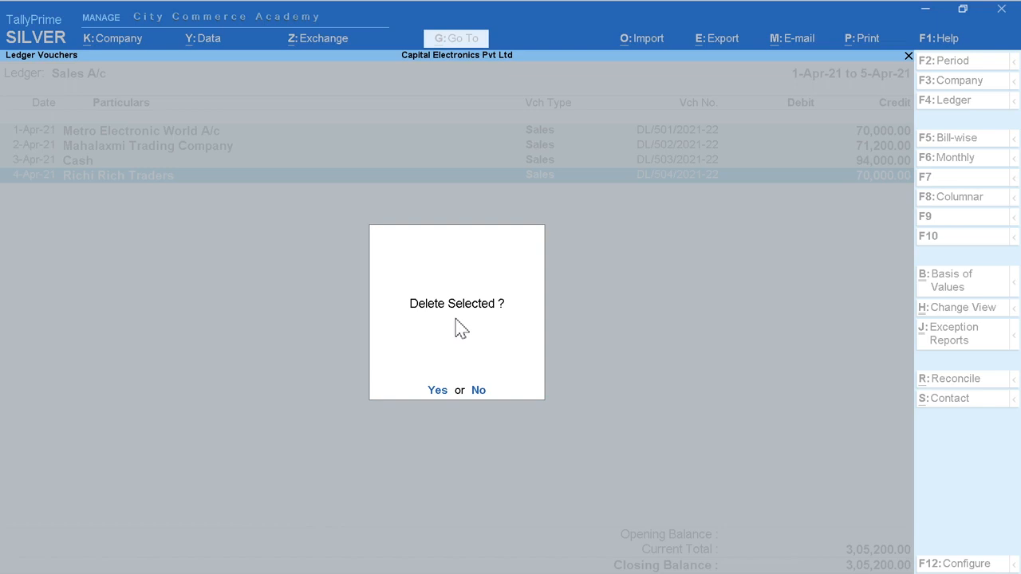
key("Escape")
key("Escape")
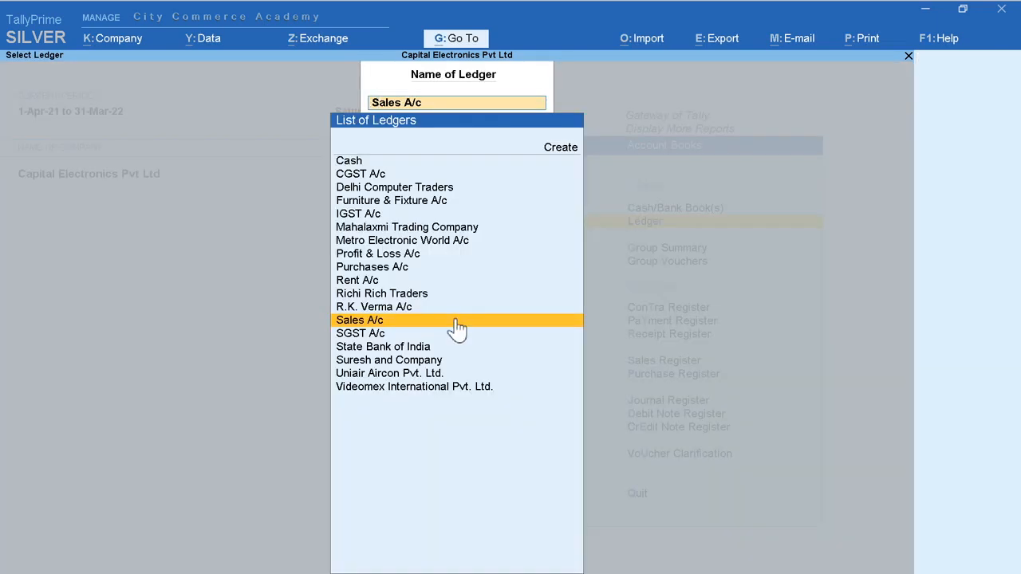
Step: Leave the Sales A/c ledger and display the ledger vouchers of State Bank of India
key("Down")
key("Down")
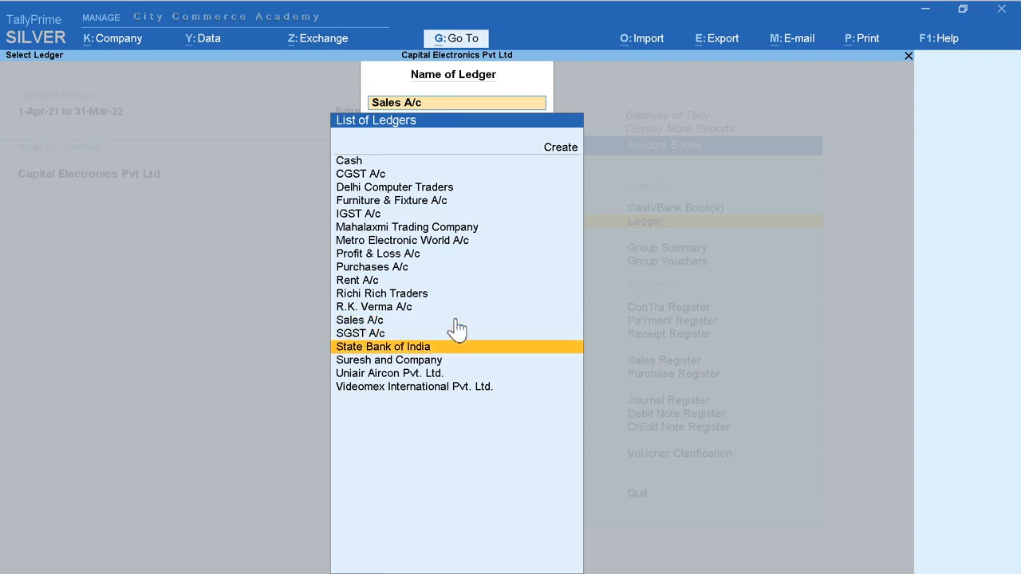
key("Return")
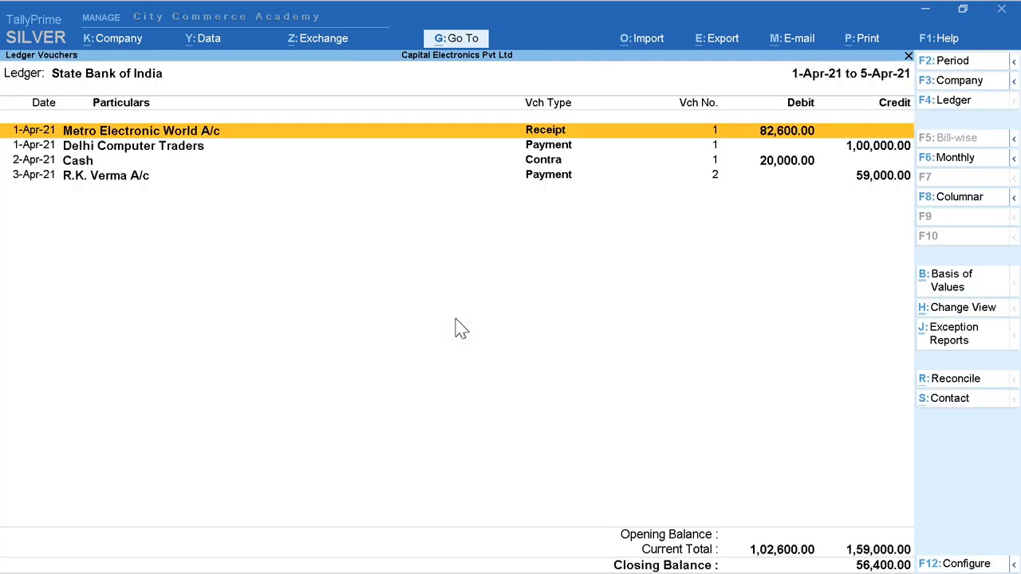
Step: Change the date of the Cash contra voucher to 3-Apr-21 and accept the alteration
key("Down")
key("Down")
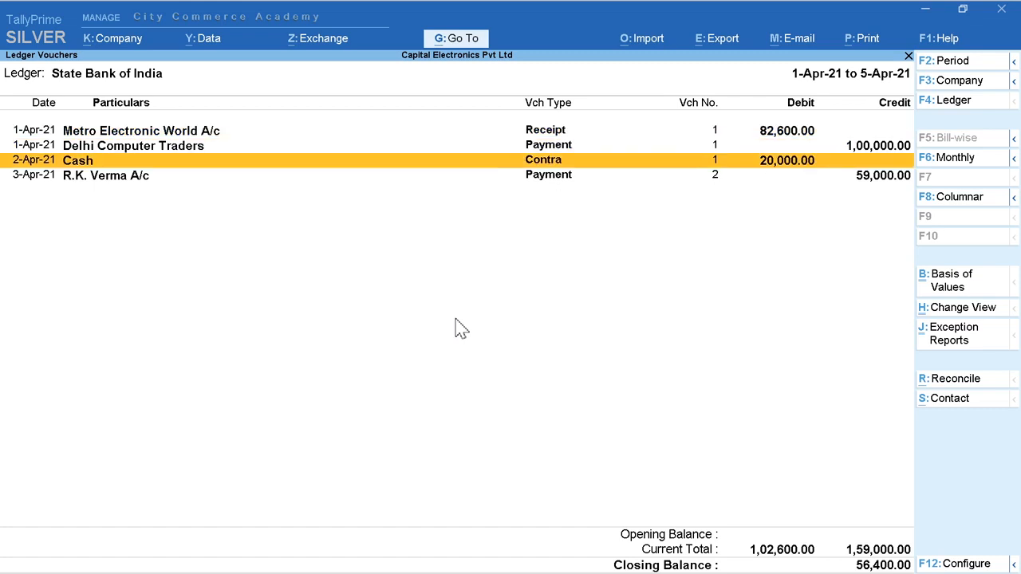
key("Return")
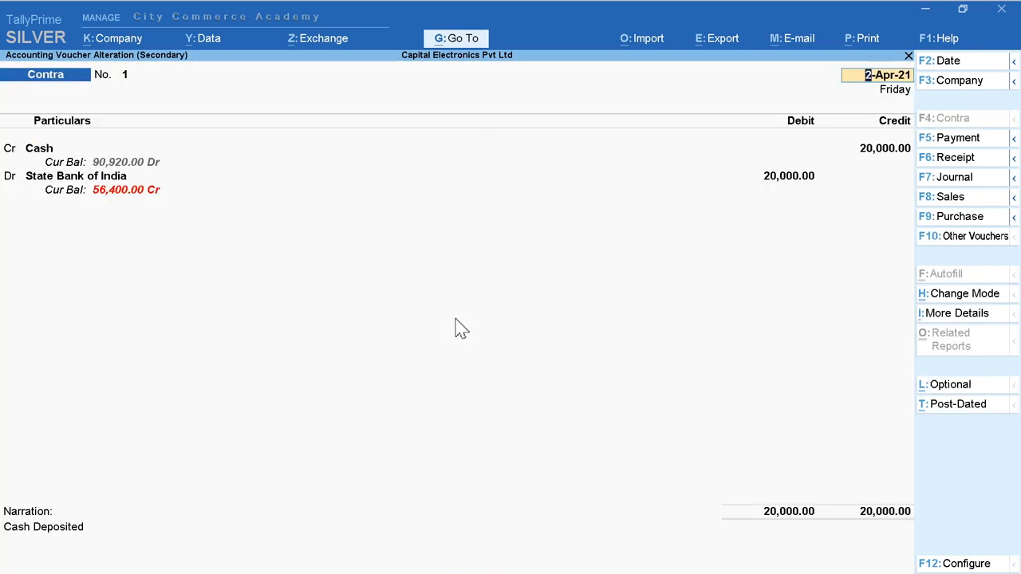
type("3")
key("Return")
key("Return")
key("Return")
key("Return")
key("Return")
key("Return")
key("Return")
key("Return")
key("Return")
key("Return")
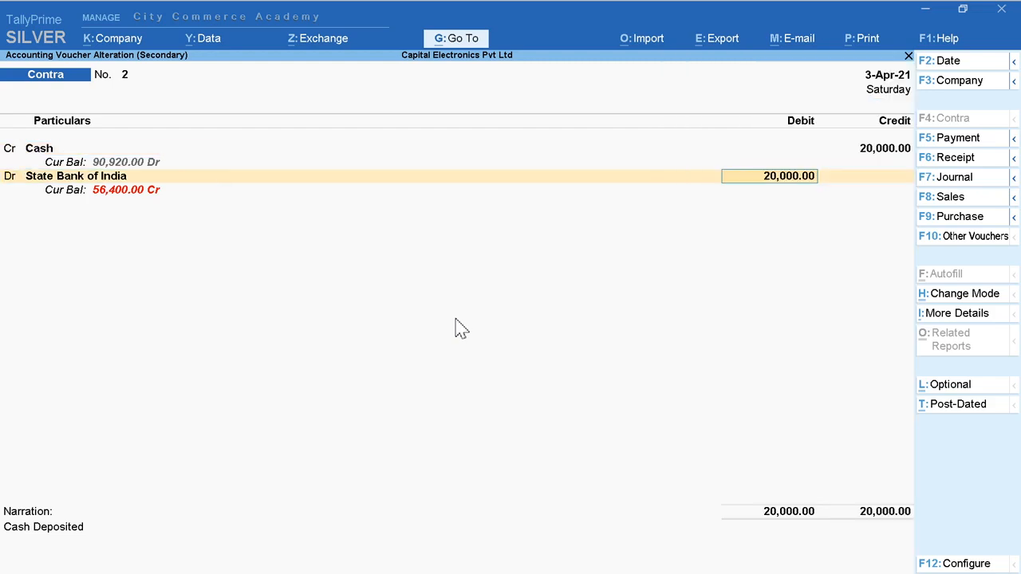
key("Return")
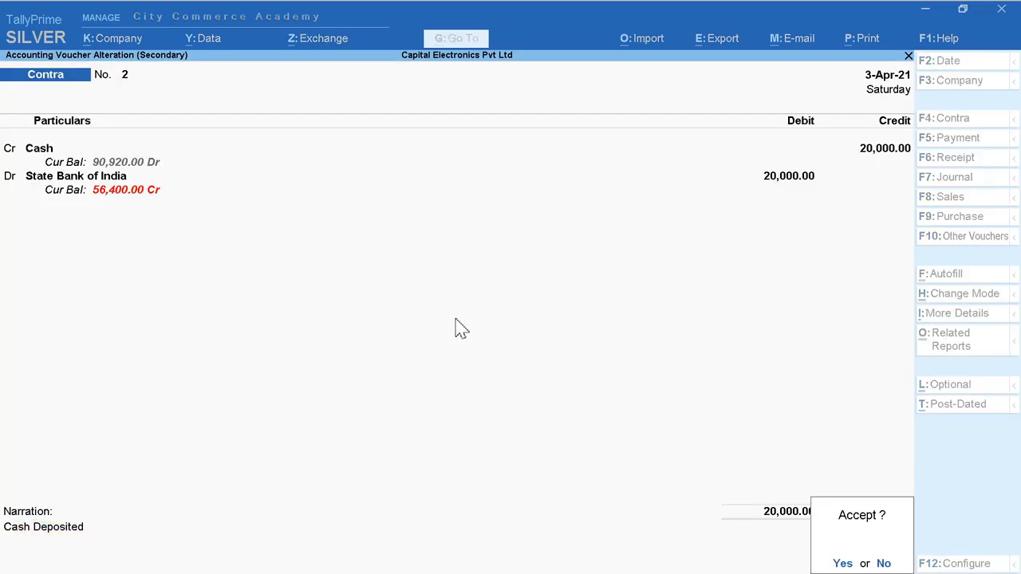
key("Return")
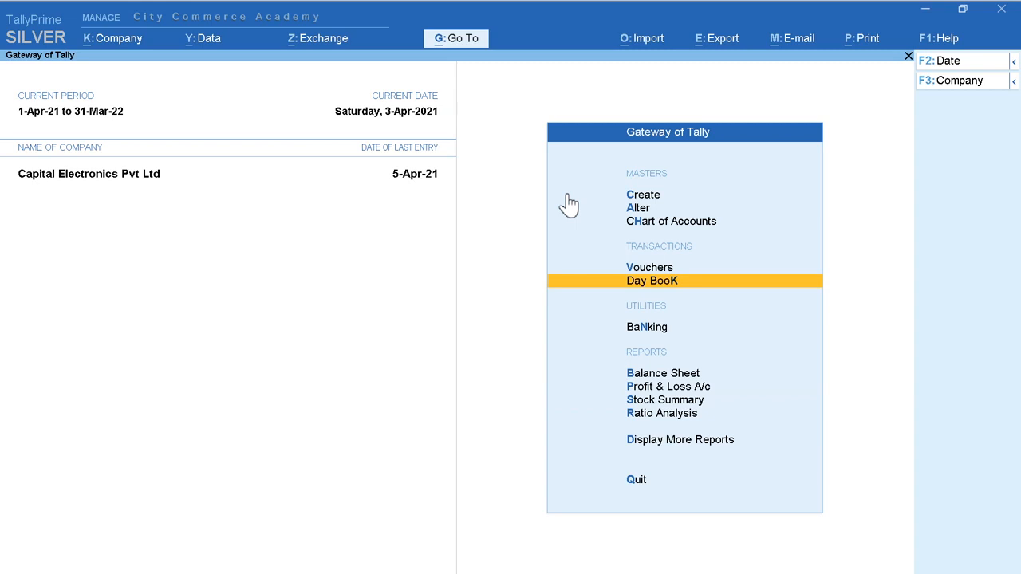
Step: Display the Day Book for the period 1-Apr-21 to 10-Apr-21
key("Return")
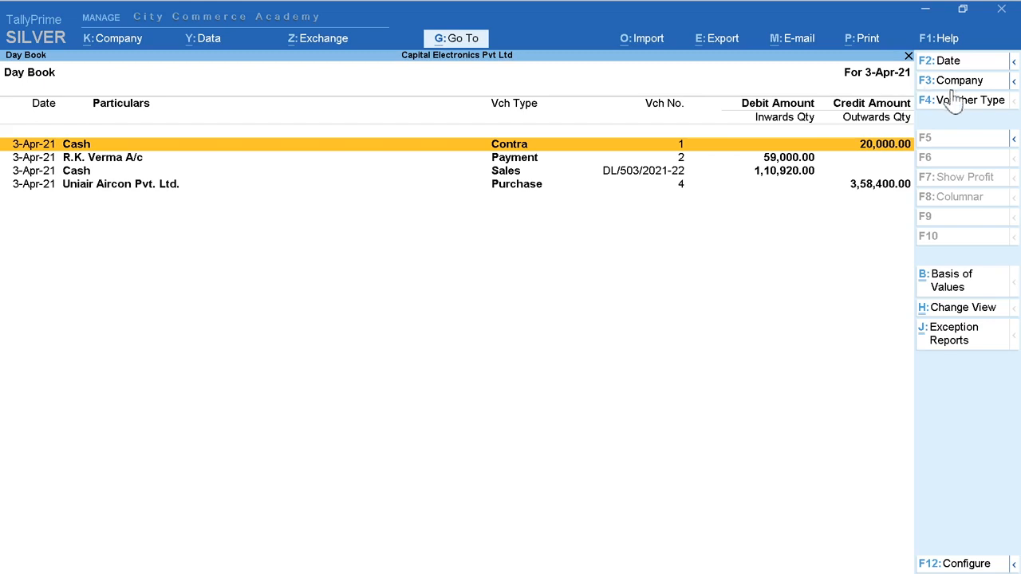
left_click(1011, 63)
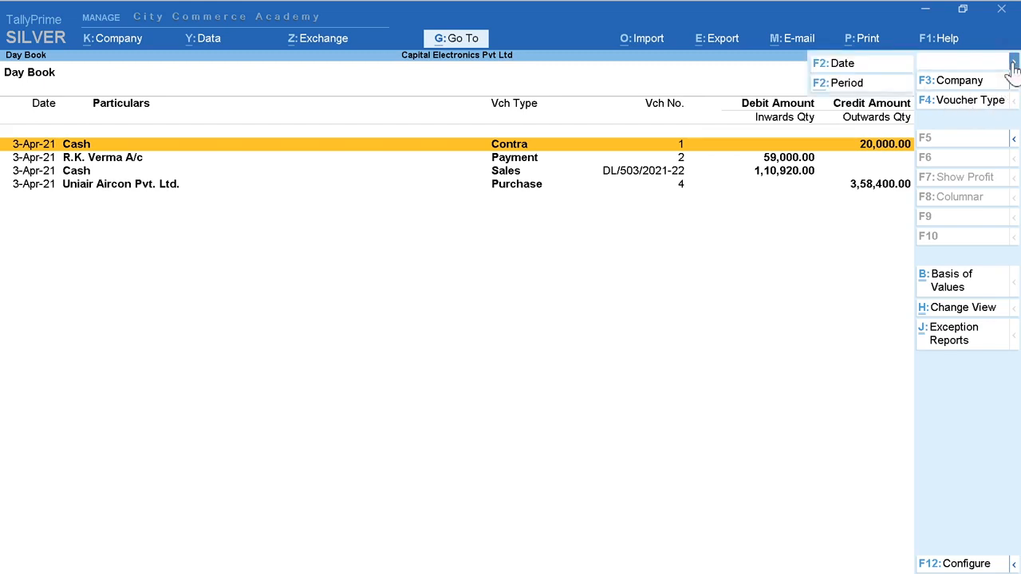
left_click(850, 84)
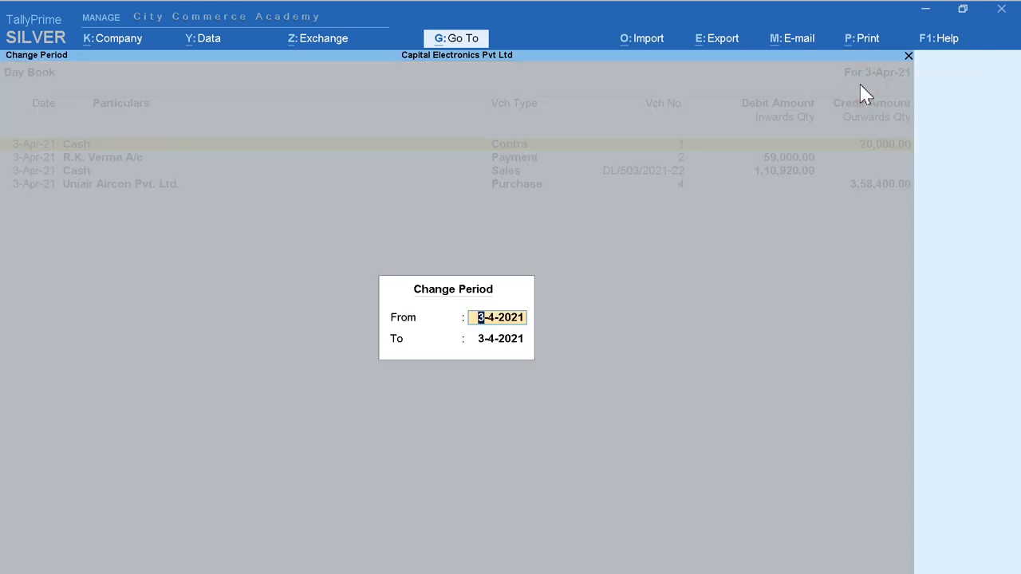
type("1-4")
key("Return")
type("10")
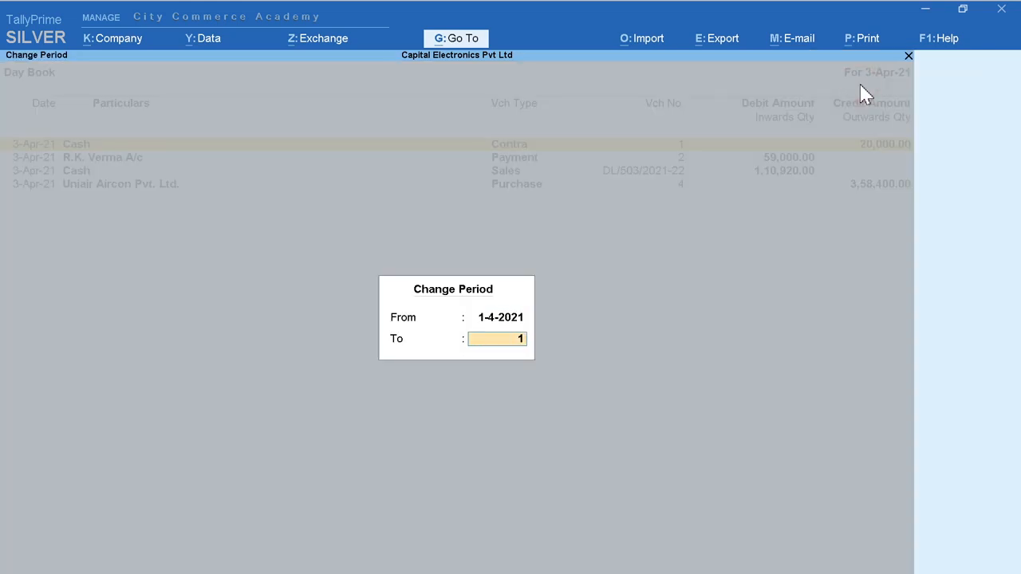
key("Return")
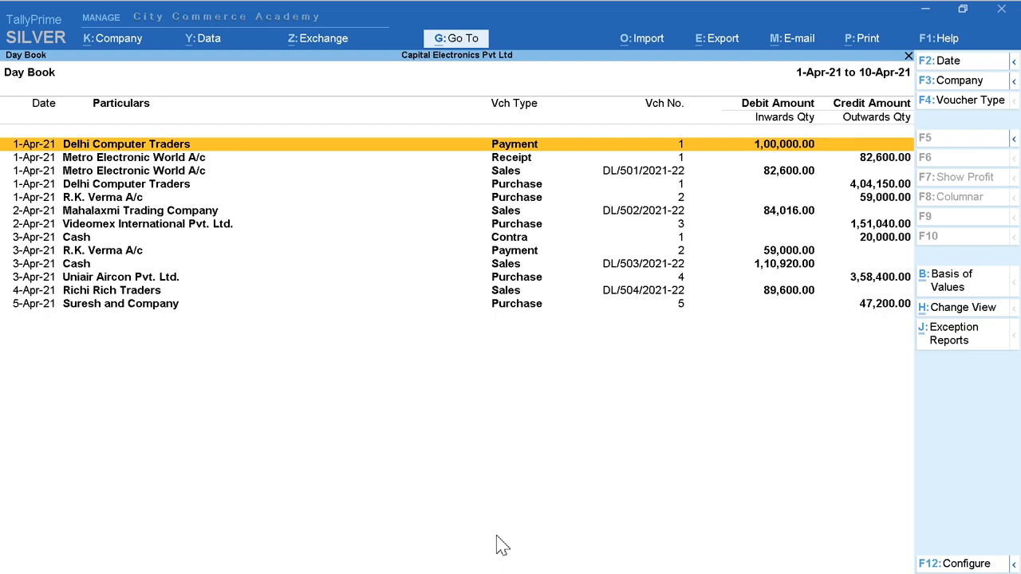
Step: Expand the details of the 1-Apr-21 Delhi Computer Traders payment and the Metro Electronic World A/c receipt and sales entries
key("shift+Return")
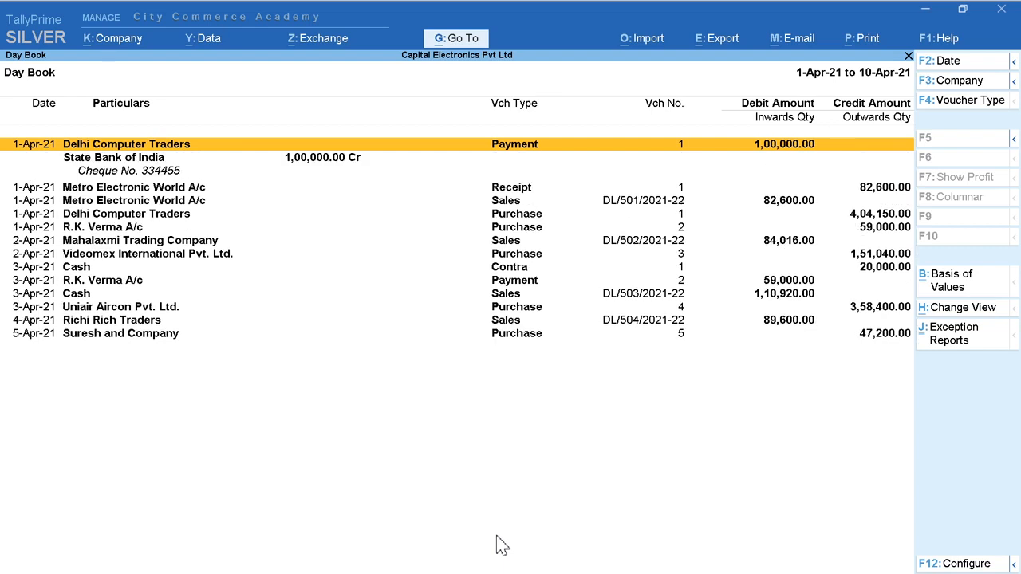
key("Down")
key("Down")
key("Down")
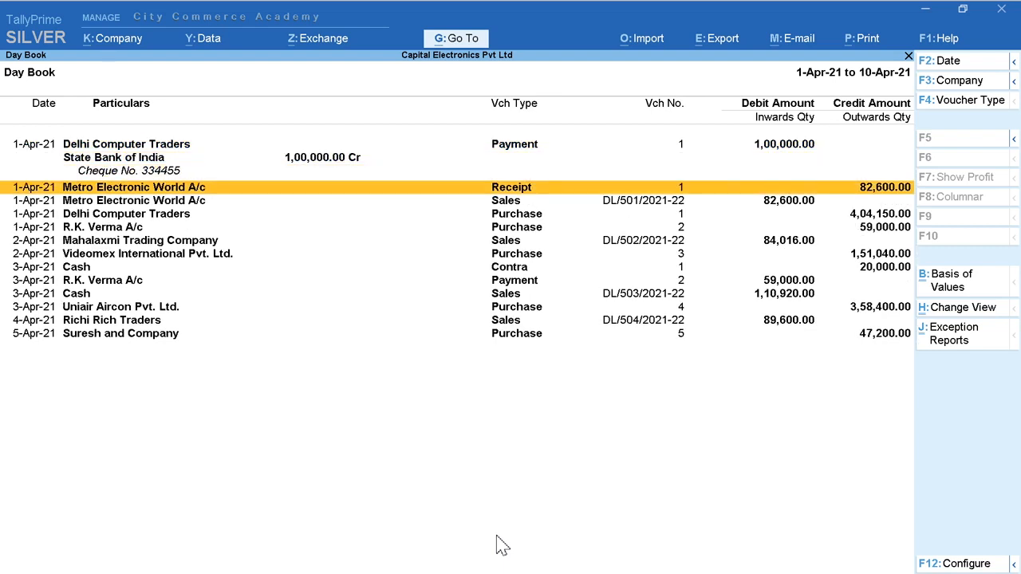
key("shift+Return")
key("Down")
key("Down")
key("Down")
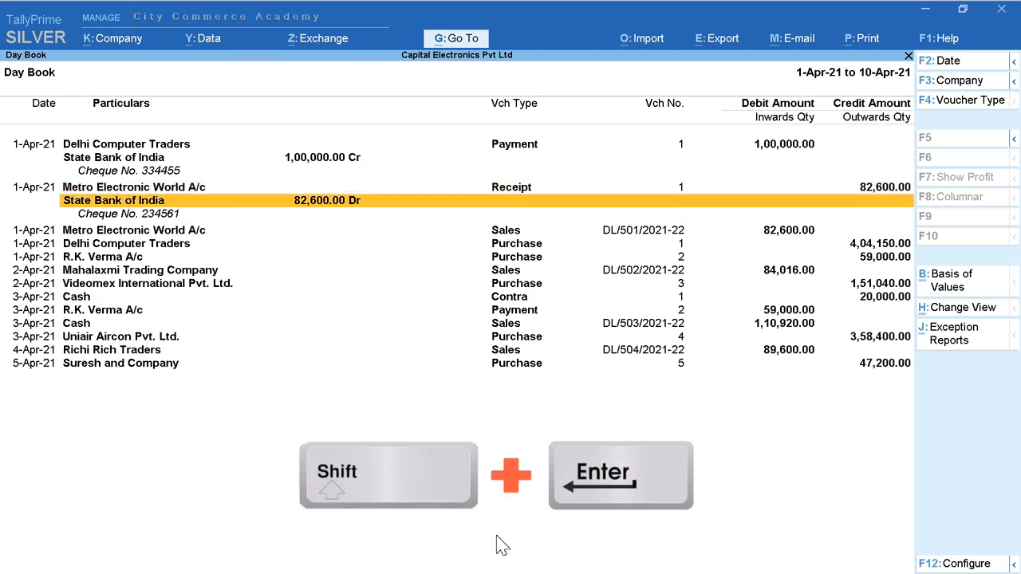
key("shift+Return")
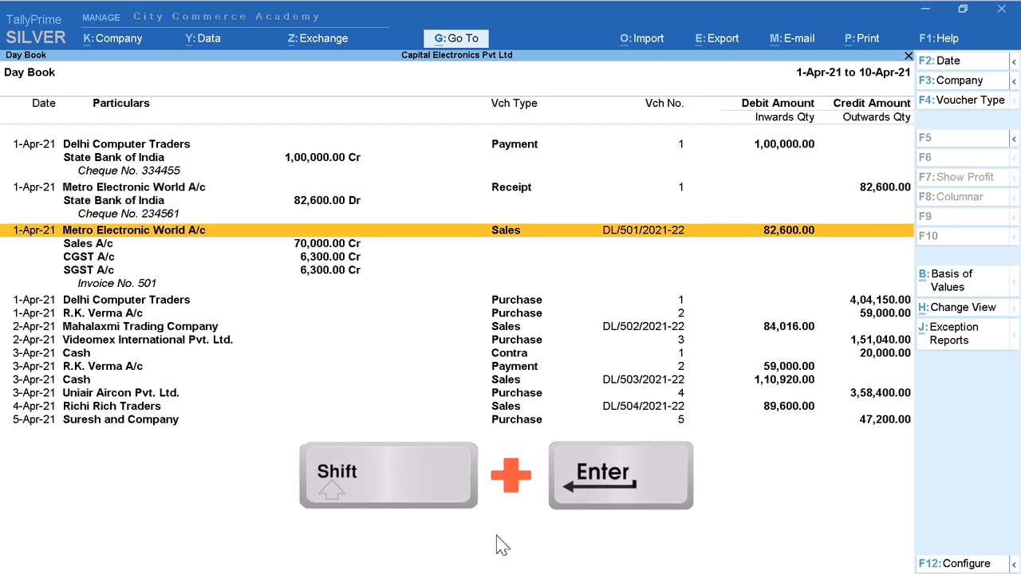
Step: Collapse the details of the Metro Electronic World A/c sales and receipt entries and the Delhi Computer Traders payment
key("shift+Return")
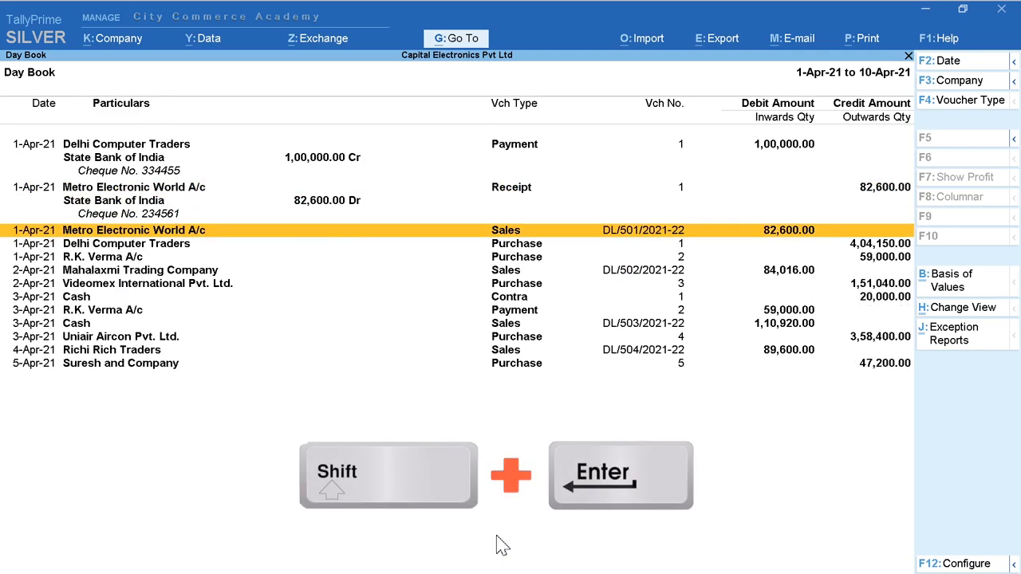
key("Up")
key("Up")
key("Up")
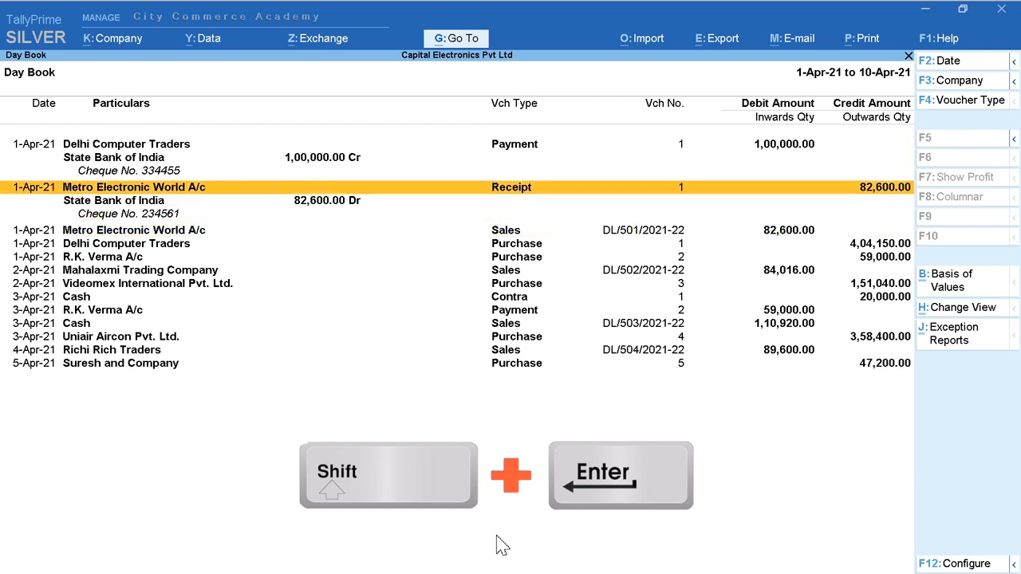
key("shift+Return")
key("Up")
key("Up")
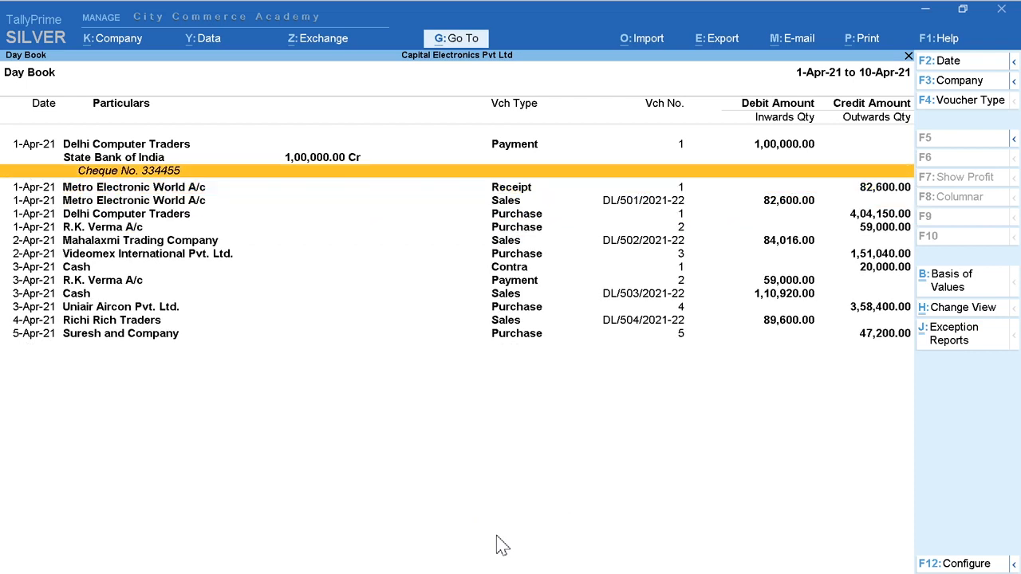
key("Up")
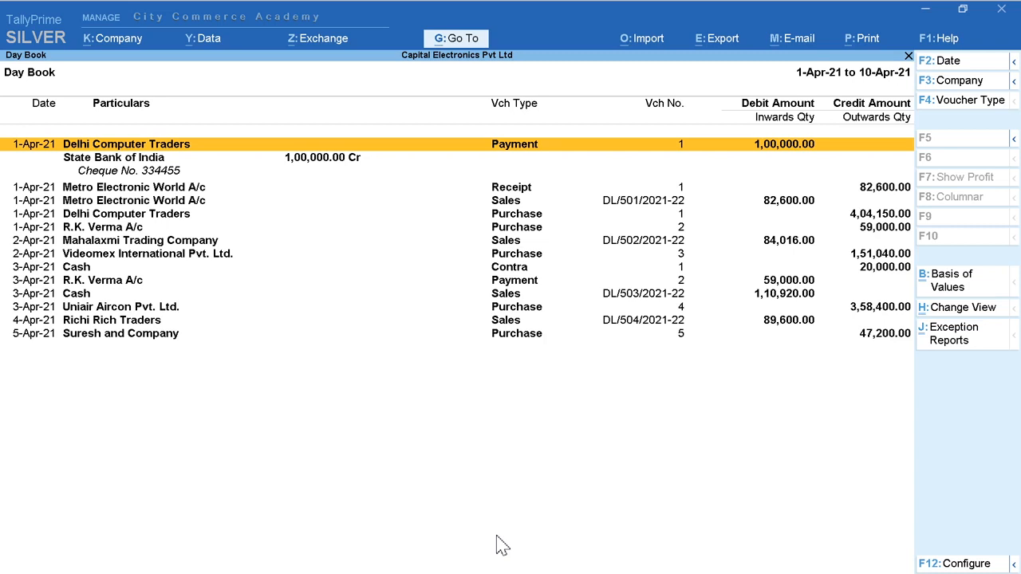
key("shift+Return")
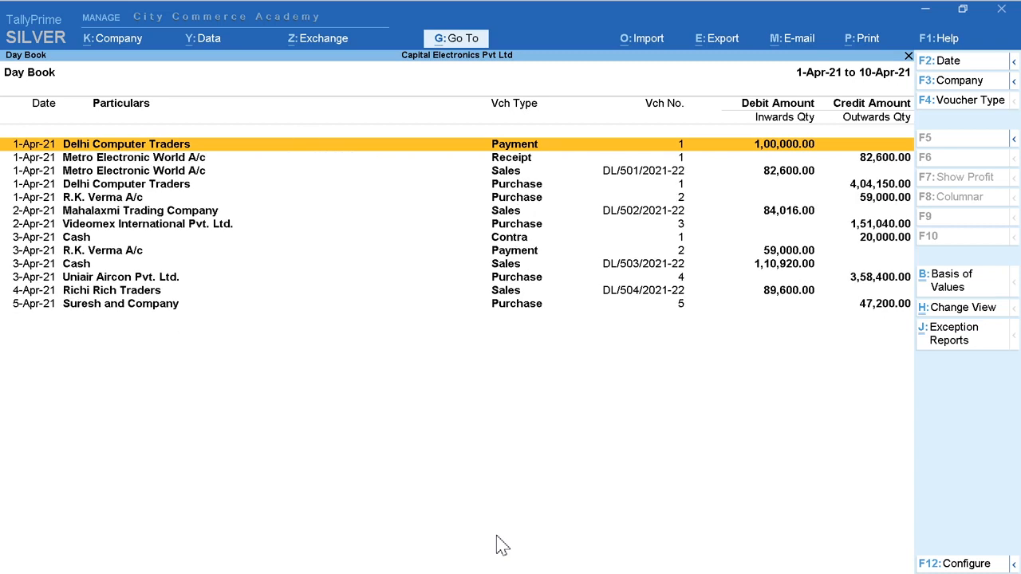
Step: Try to set Show Narrations to Yes in the condensed Day Book's configuration
left_click(986, 563)
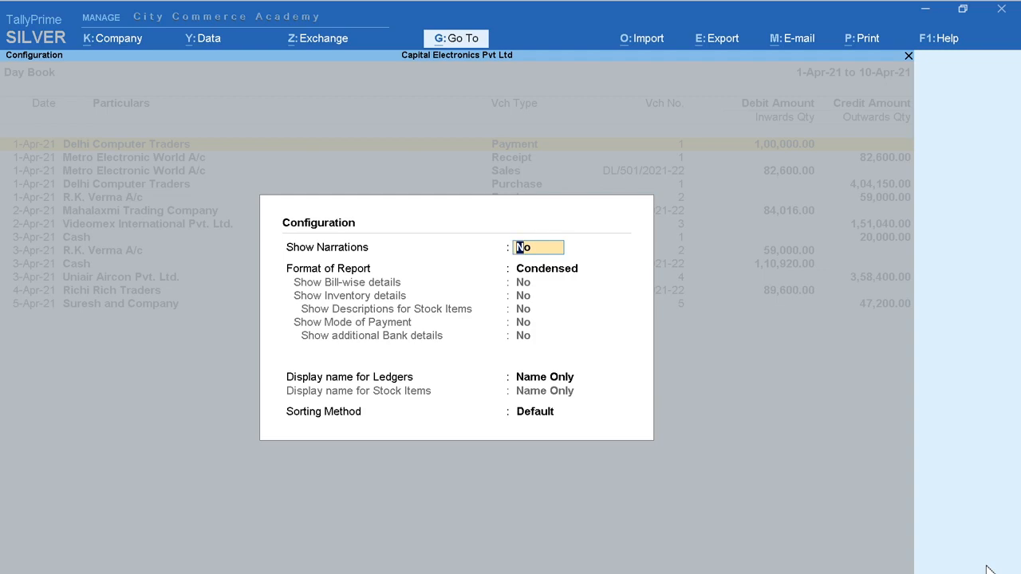
key("y")
key("Return")
key("Return")
key("Return")
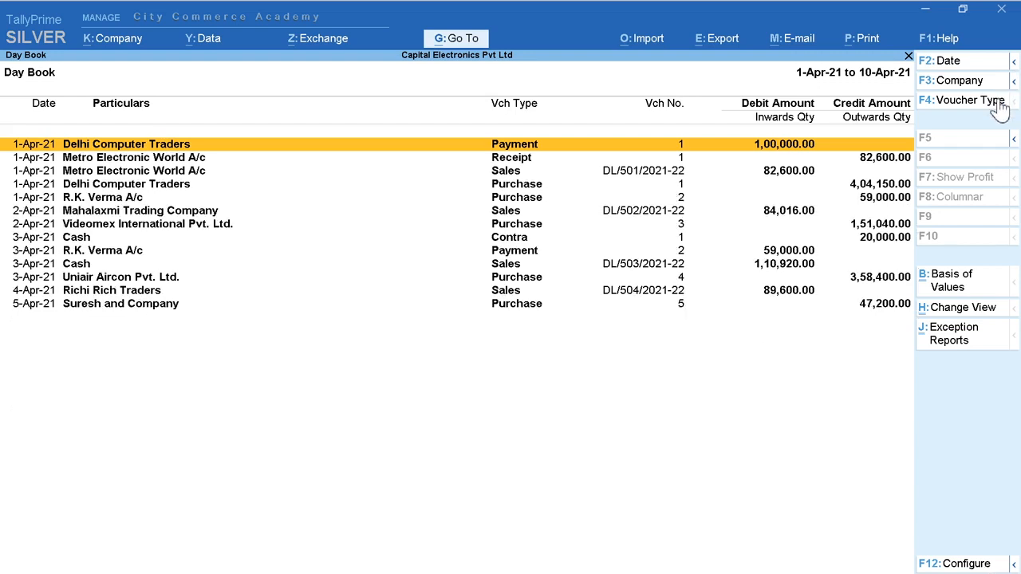
Step: Switch the Day Book to the Detailed format and go through to its last entry
left_click(1012, 141)
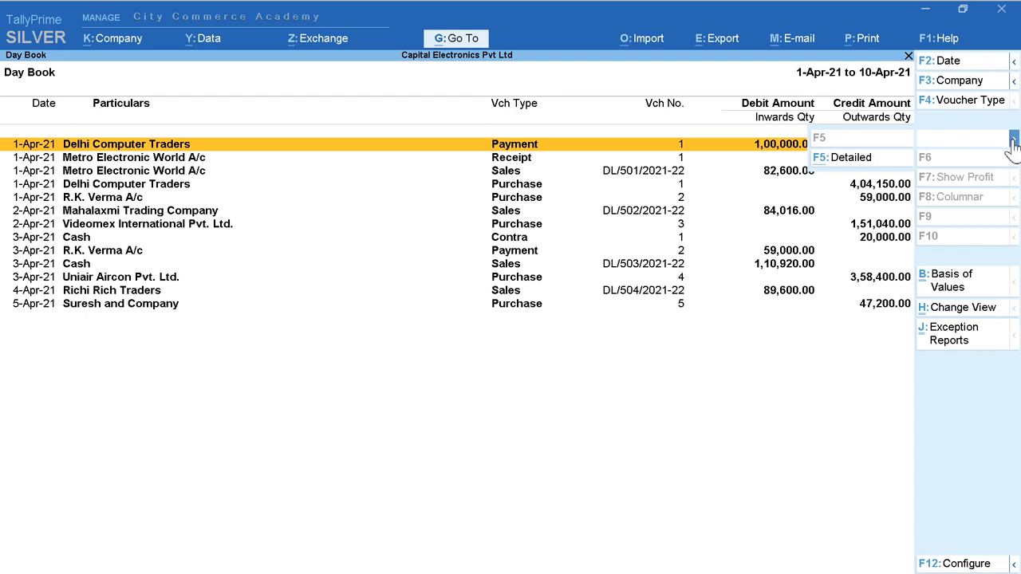
left_click(864, 162)
key("Down")
key("Down")
key("Down")
key("Down")
key("Down")
key("Down")
key("Down")
key("Down")
key("Down")
key("Down")
key("Down")
key("Down")
key("Down")
key("Down")
key("Down")
key("Down")
key("Down")
key("Down")
key("Down")
key("Down")
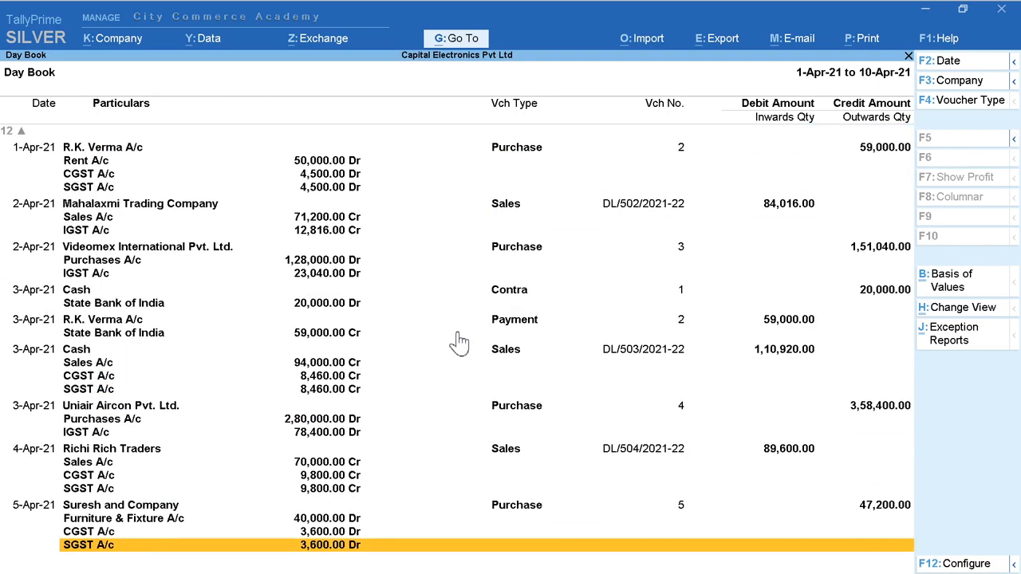
Step: Set Show Narrations to Yes in the detailed Day Book's configuration
left_click(949, 568)
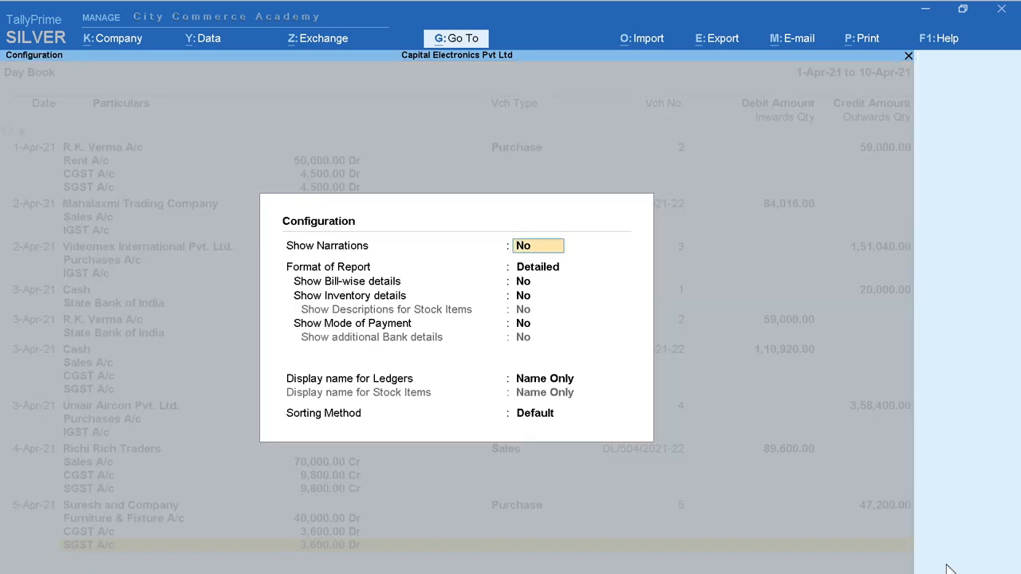
type("y")
key("Return")
key("Return")
key("Return")
key("Return")
key("Return")
key("Return")
key("Return")
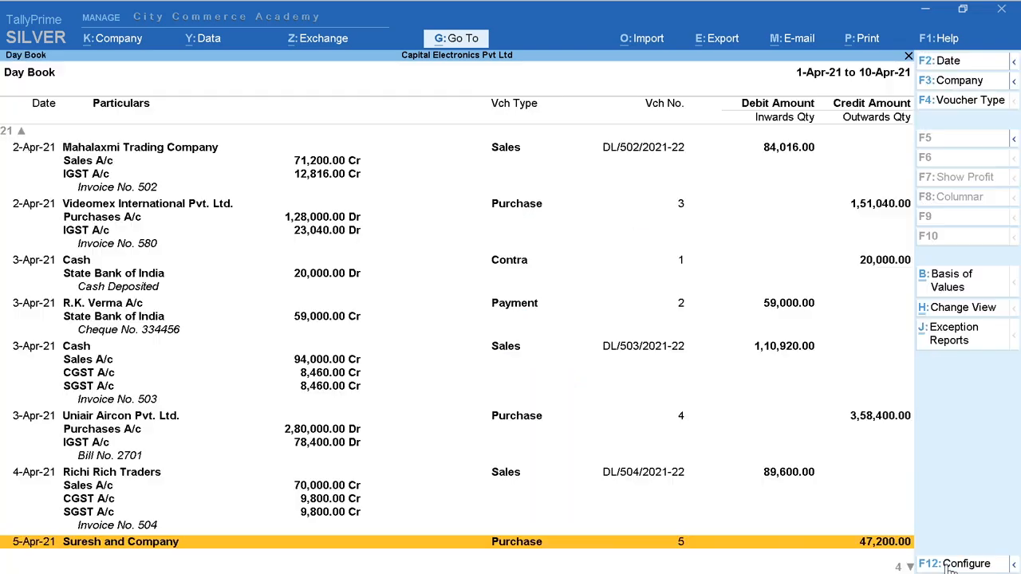
Step: Review the Day Book vouchers with their ledger details and narrations, going back to the 1-Apr-21 entries
key("Up")
key("Up")
key("Up")
key("Up")
key("Up")
key("Up")
key("Up")
key("Up")
key("Up")
key("Up")
key("Up")
key("Up")
key("Up")
key("Up")
key("Up")
key("Up")
key("Up")
key("Up")
key("Up")
key("Up")
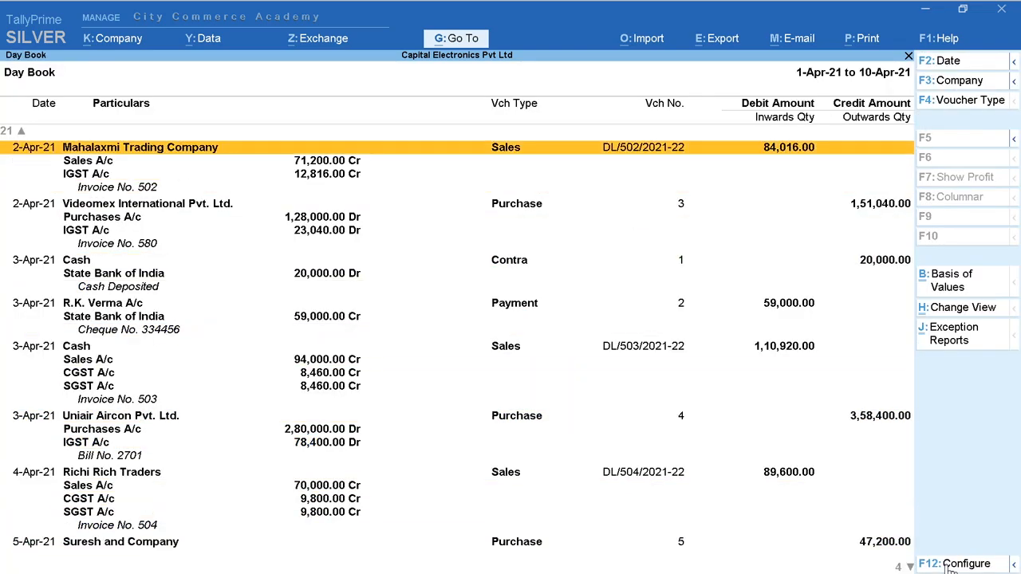
key("Up")
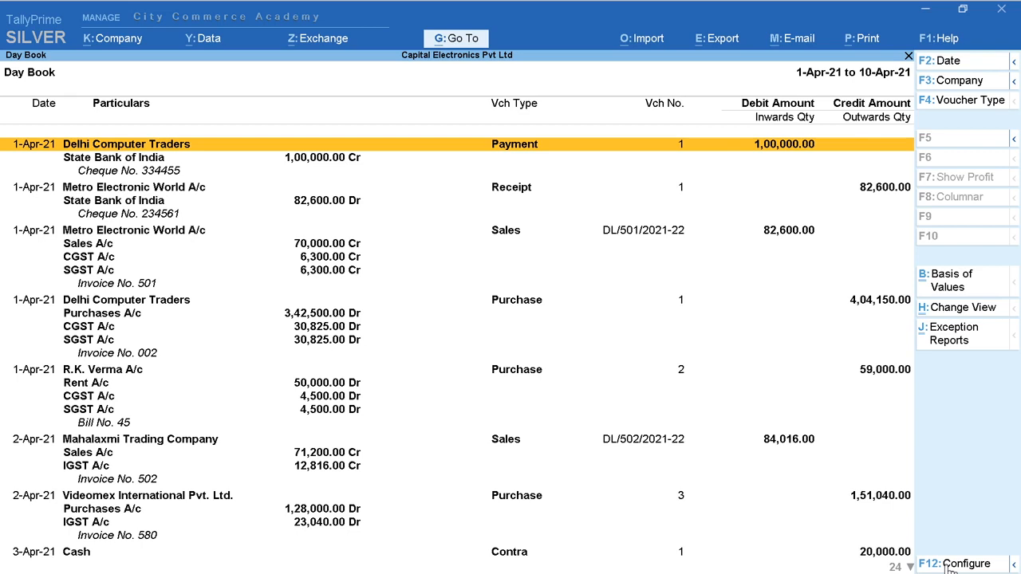
key("Down")
key("Down")
key("Down")
key("Down")
key("Down")
key("Down")
key("Down")
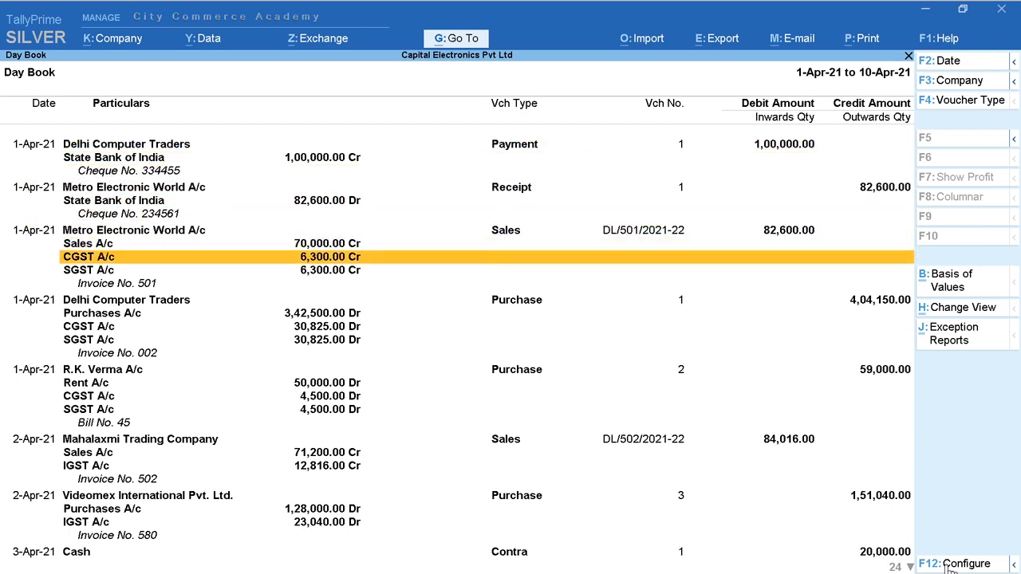
Step: Go through the detailed Day Book vouchers and narrations from 1-Apr-21 down to the 5-Apr-21 purchase
key("Down")
key("Down")
key("Down")
key("Down")
key("Down")
key("Down")
key("Down")
key("Down")
key("Down")
key("Down")
key("Down")
key("Down")
key("Down")
key("Down")
key("Down")
key("Down")
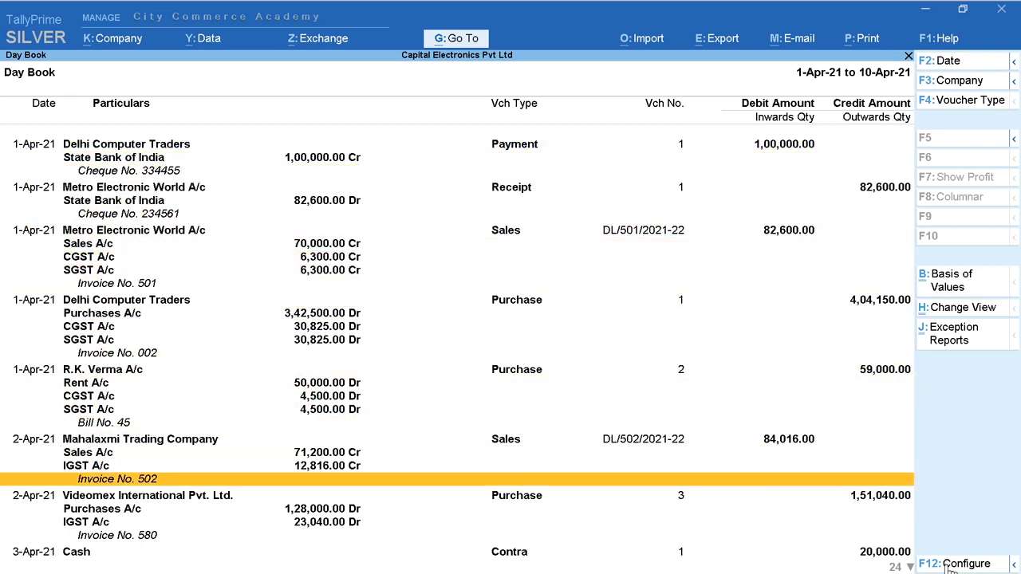
key("Down")
key("Down")
key("Down")
key("Down")
key("Down")
key("Down")
key("Down")
key("Down")
key("Down")
key("Down")
key("Down")
key("Down")
key("Down")
key("Down")
key("Down")
key("Down")
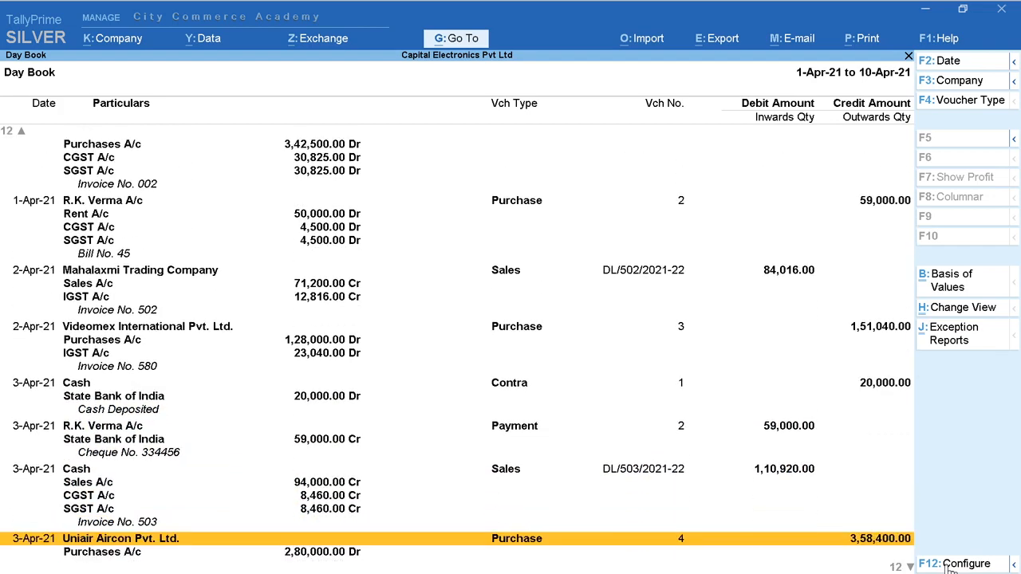
key("Down")
key("Down")
key("Down")
key("Down")
key("Down")
key("Down")
key("Down")
key("Down")
key("Down")
key("Down")
key("Down")
key("Down")
key("Down")
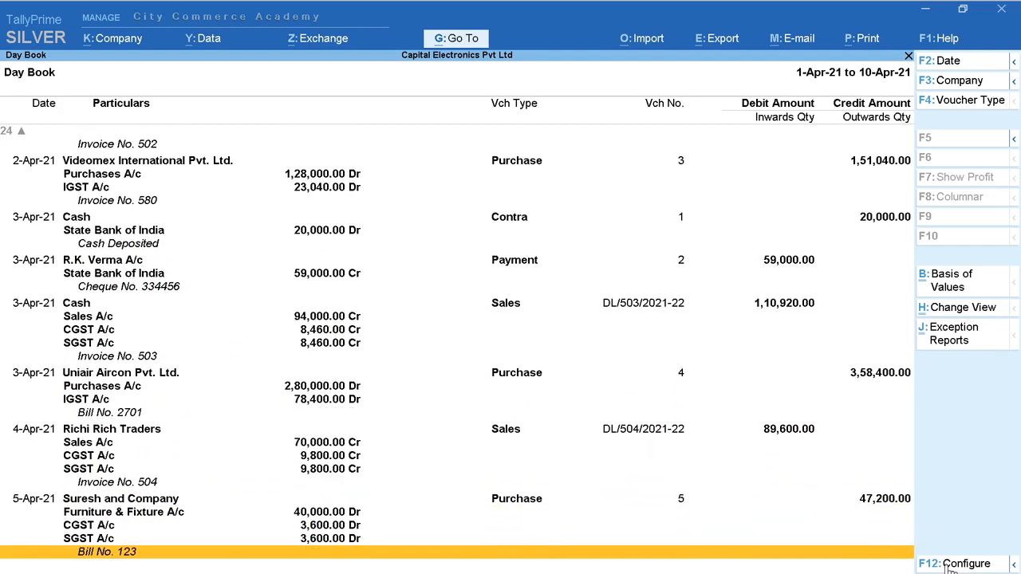
Step: Open the 5-Apr-21 Suresh and Company purchase voucher and call up its deletion, but leave without deleting it
key("Up")
key("Up")
key("Up")
key("Up")
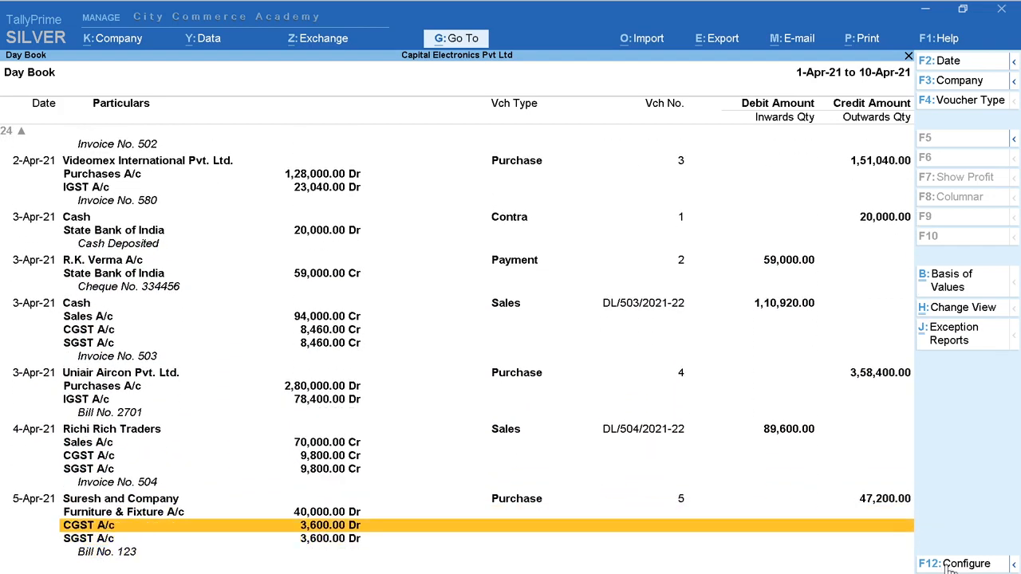
key("Return")
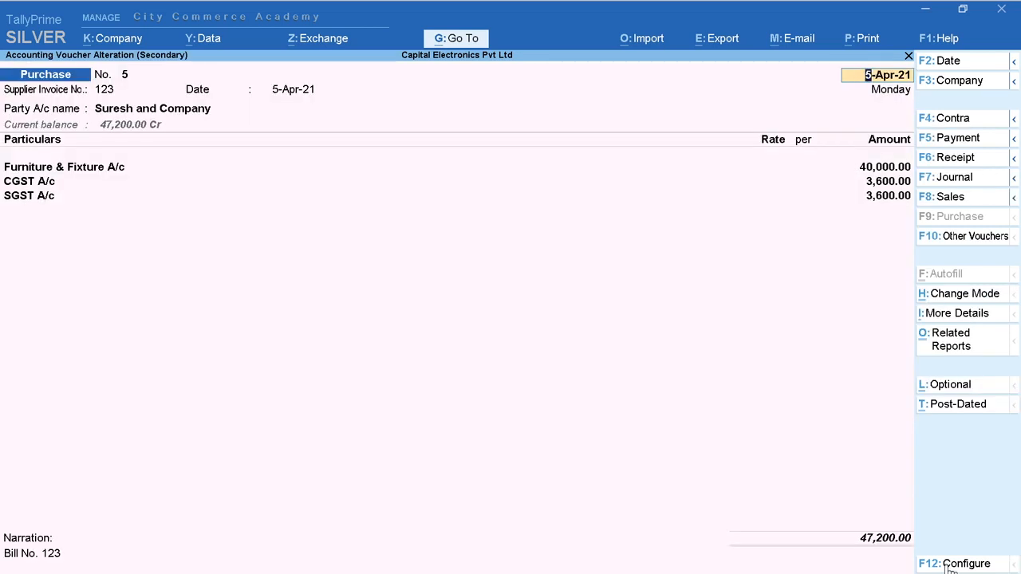
key("alt")
key("alt+d")
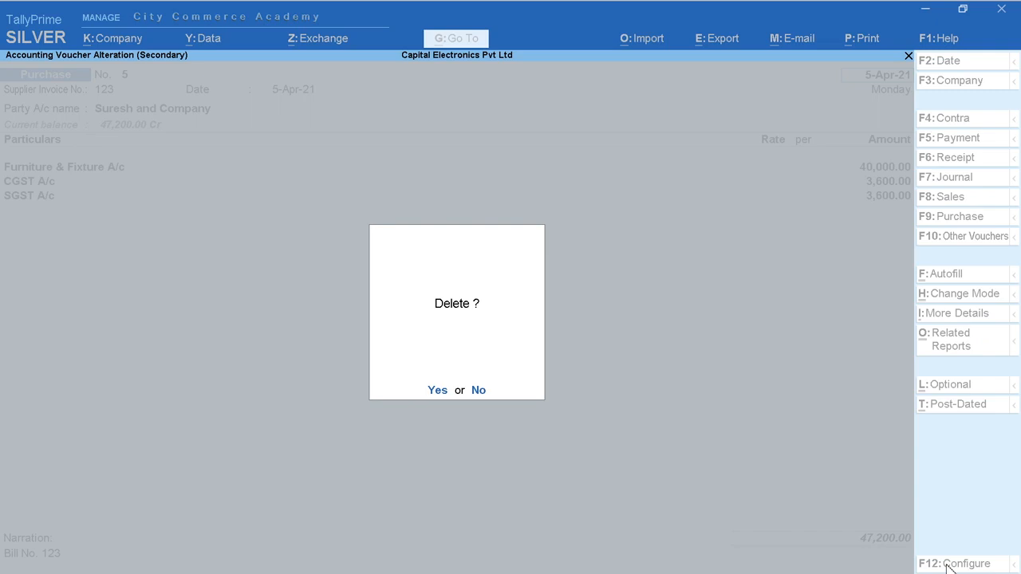
key("Escape")
key("Escape")
key("Escape")
key("Escape")
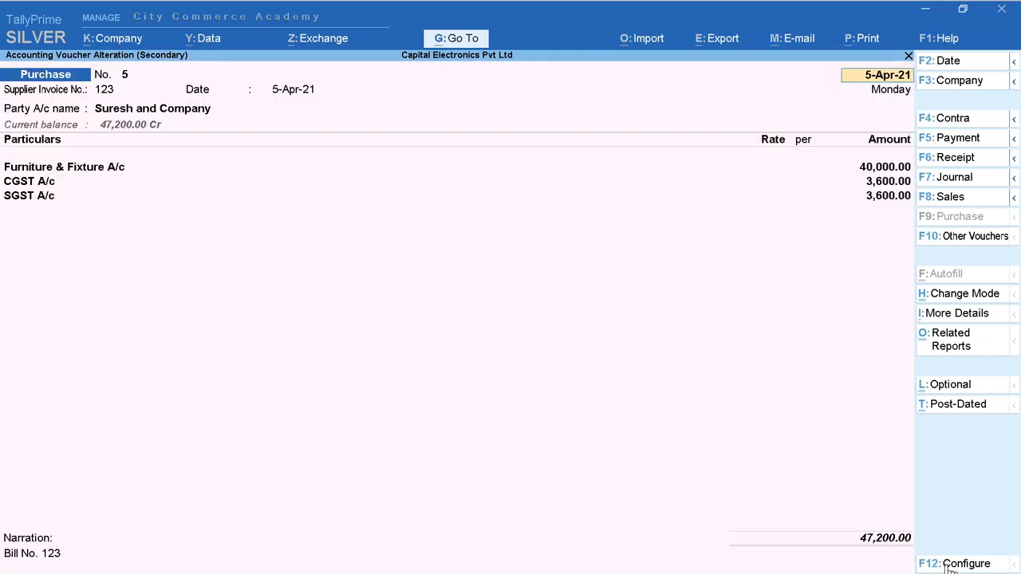
Step: Open the Profit & Loss A/c, check its alternative views, and display it in the Detailed format
key("Down")
key("Down")
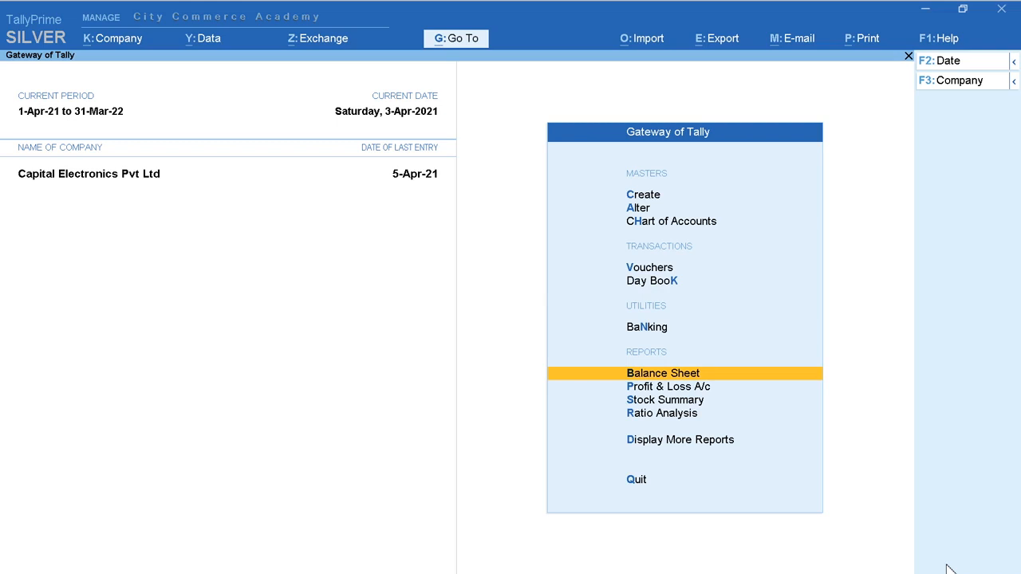
key("Down")
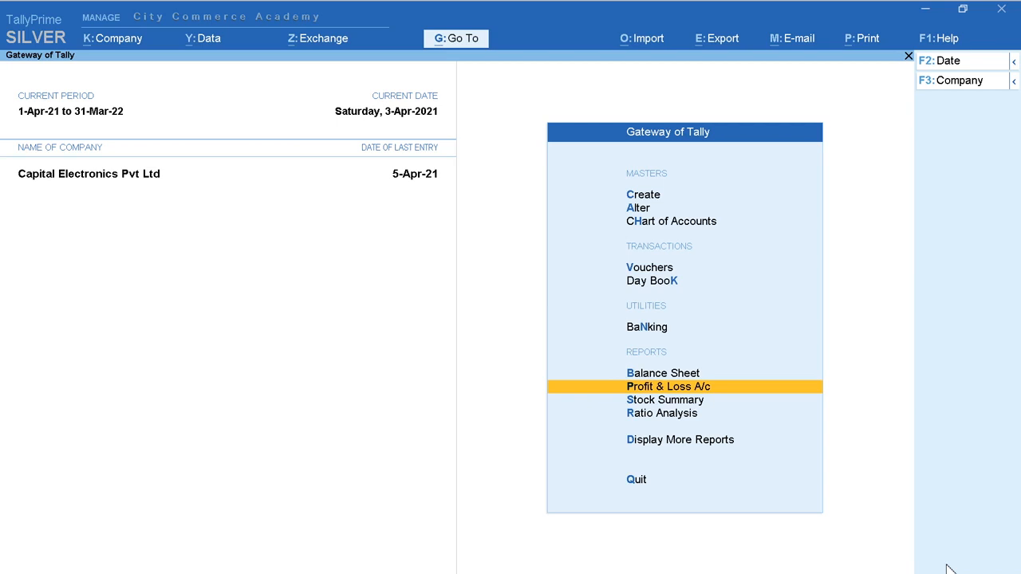
key("Return")
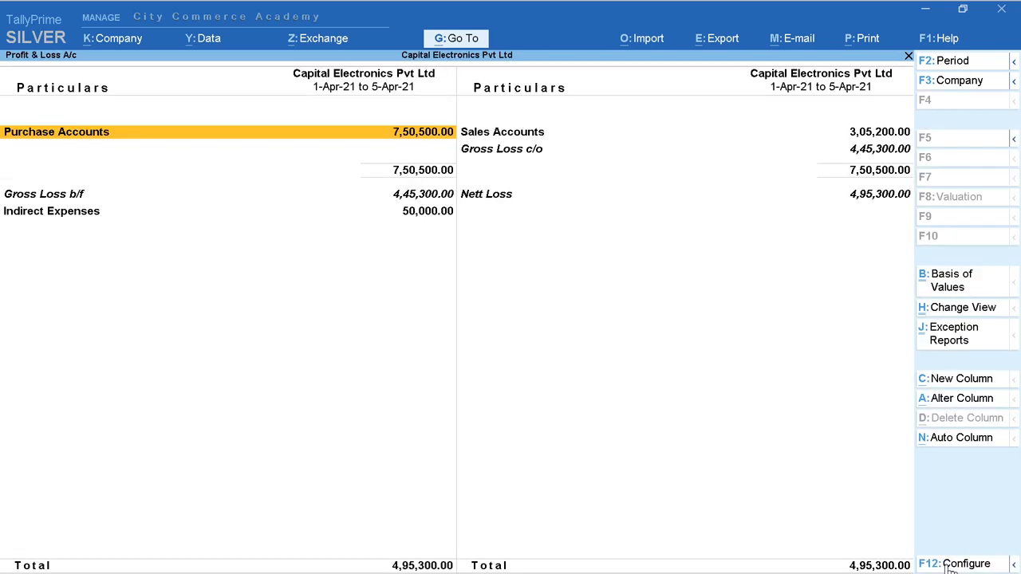
left_click(953, 314)
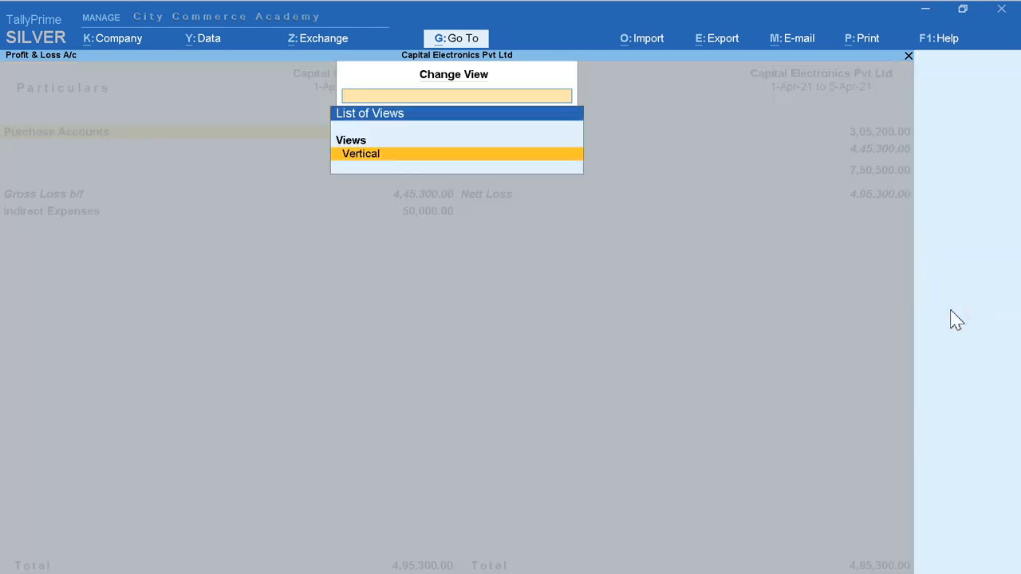
key("Escape")
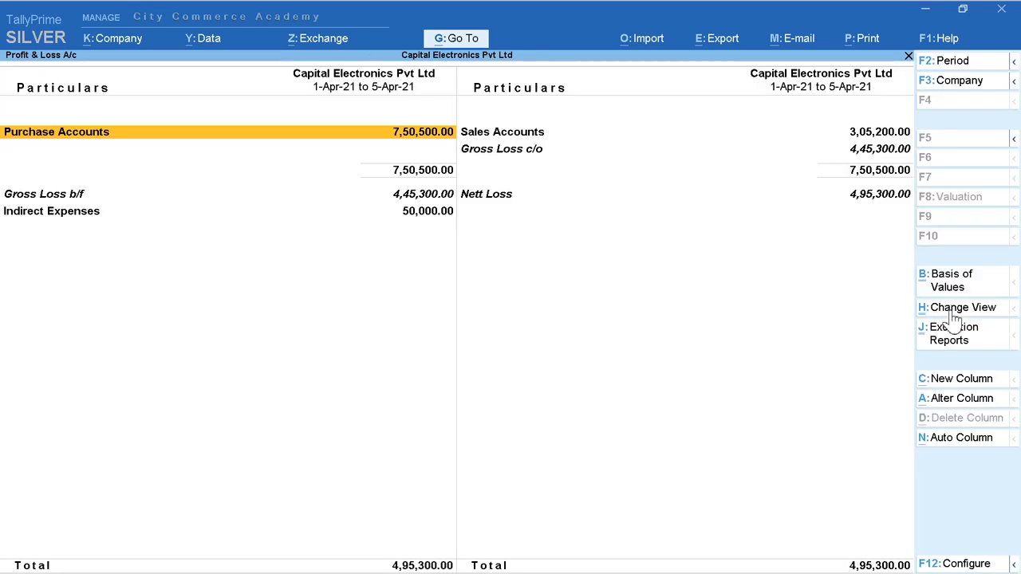
left_click(1013, 137)
left_click(850, 157)
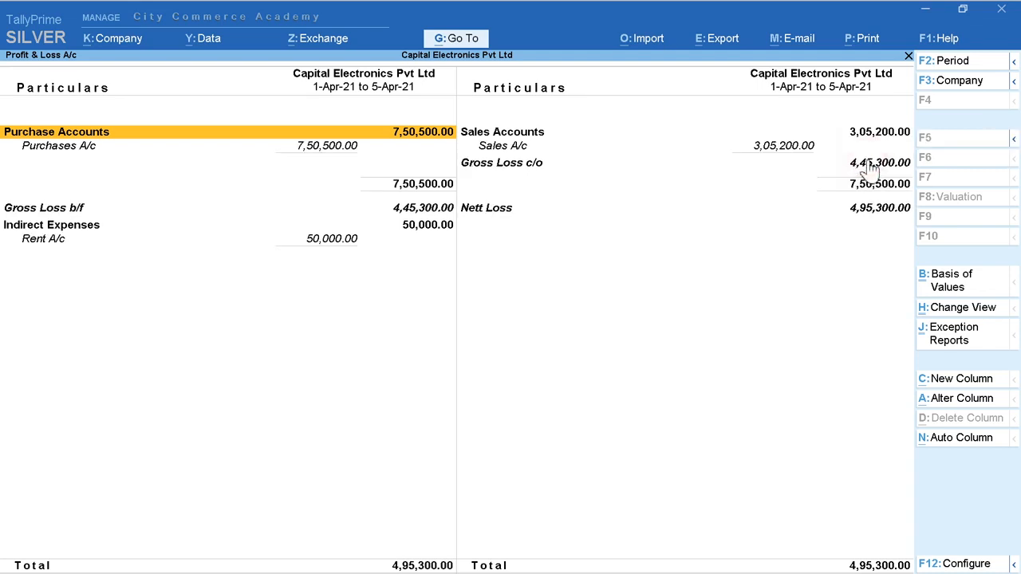
key("Escape")
Step: Open the Balance Sheet in the Detailed format and check which alternative views it offers
key("Up")
key("Return")
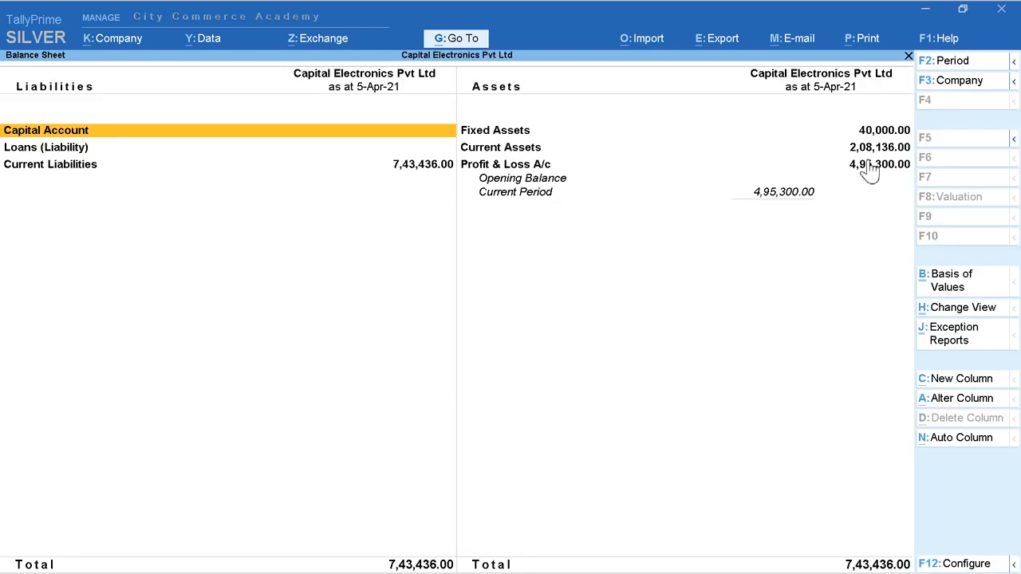
left_click(1014, 140)
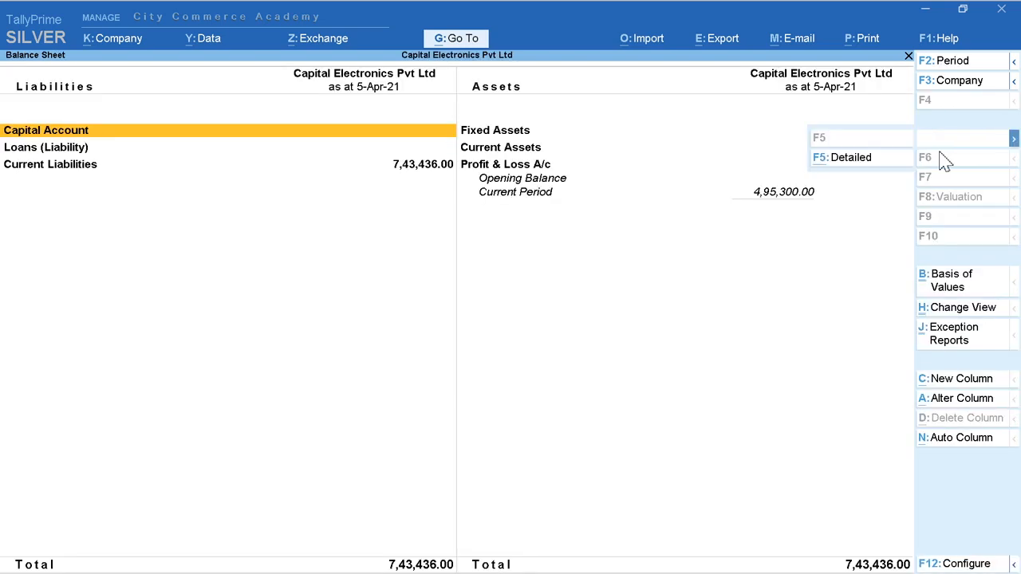
left_click(865, 159)
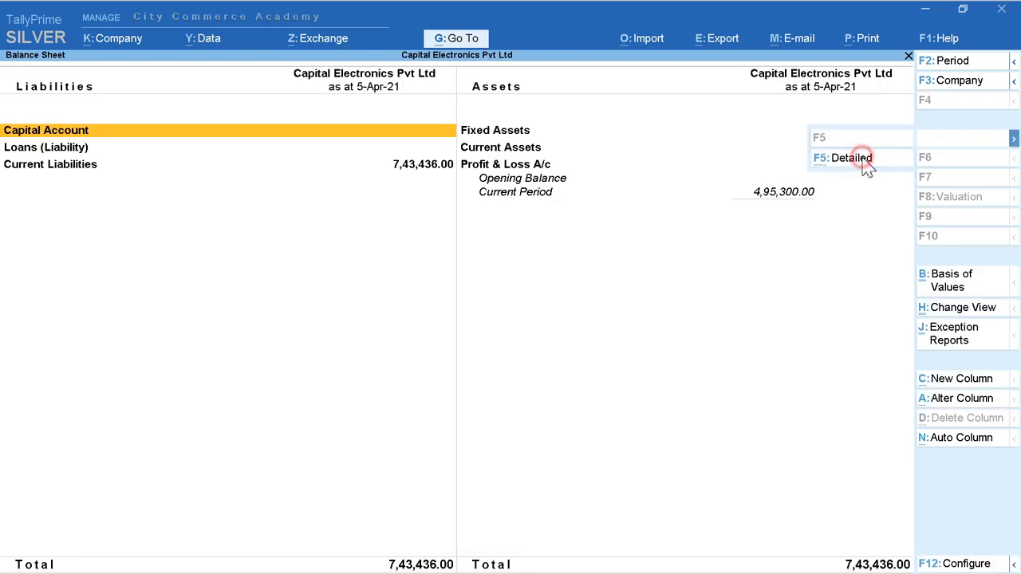
left_click(991, 309)
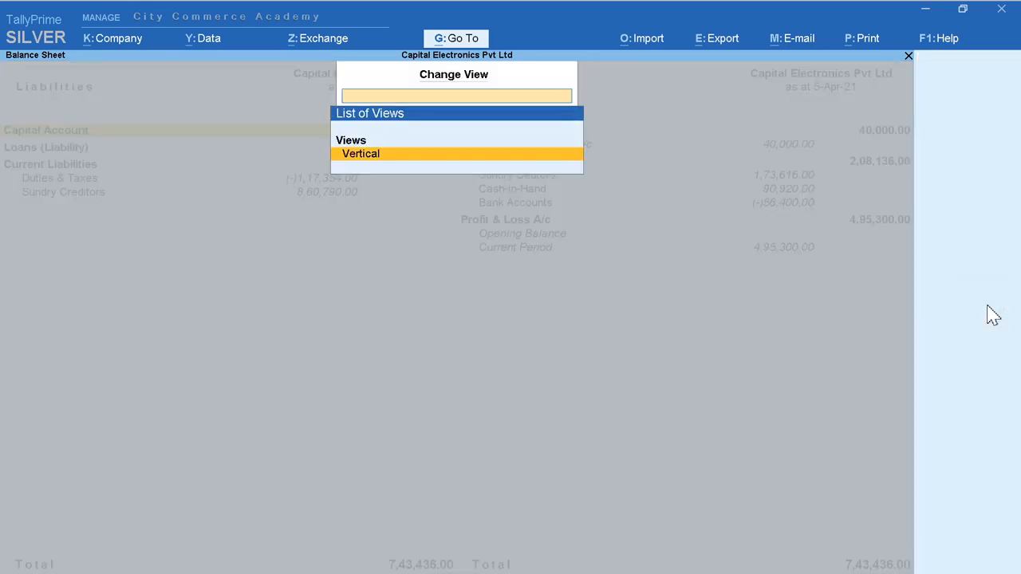
key("Escape")
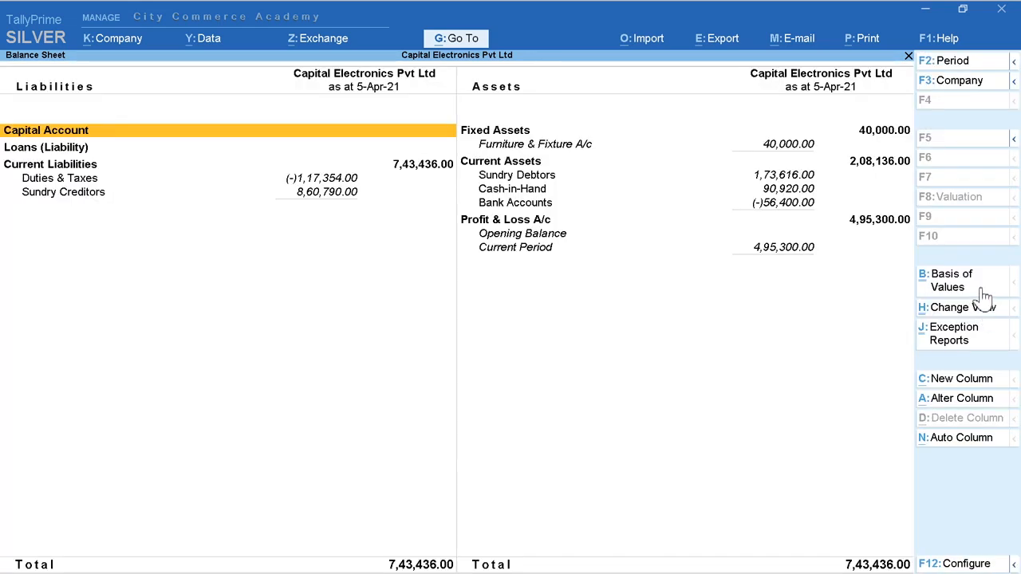
Step: Drill down from the Balance Sheet into the Sundry Debtors group summary and return to the report
key("Down")
key("Right")
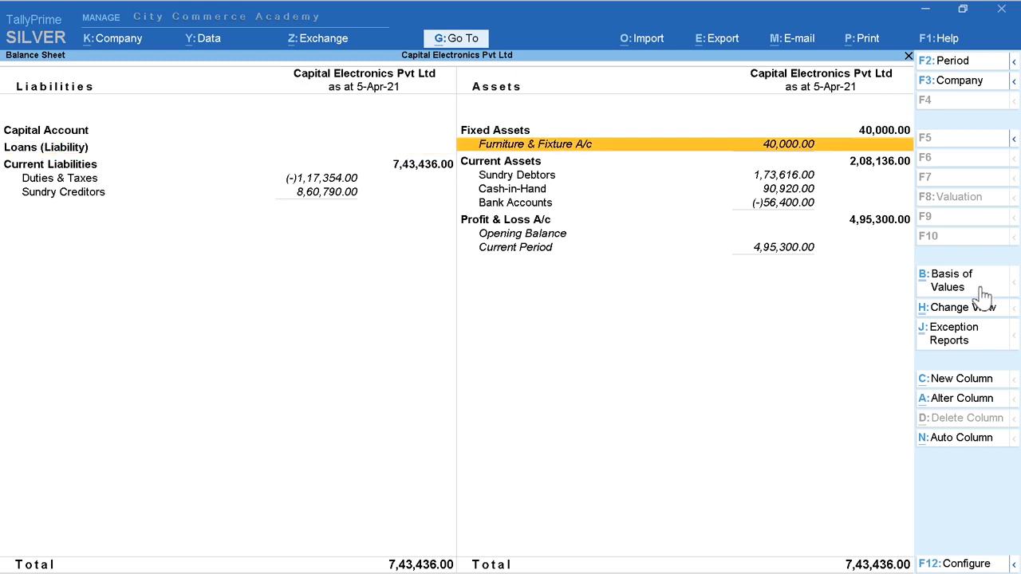
key("Down")
key("Down")
key("Return")
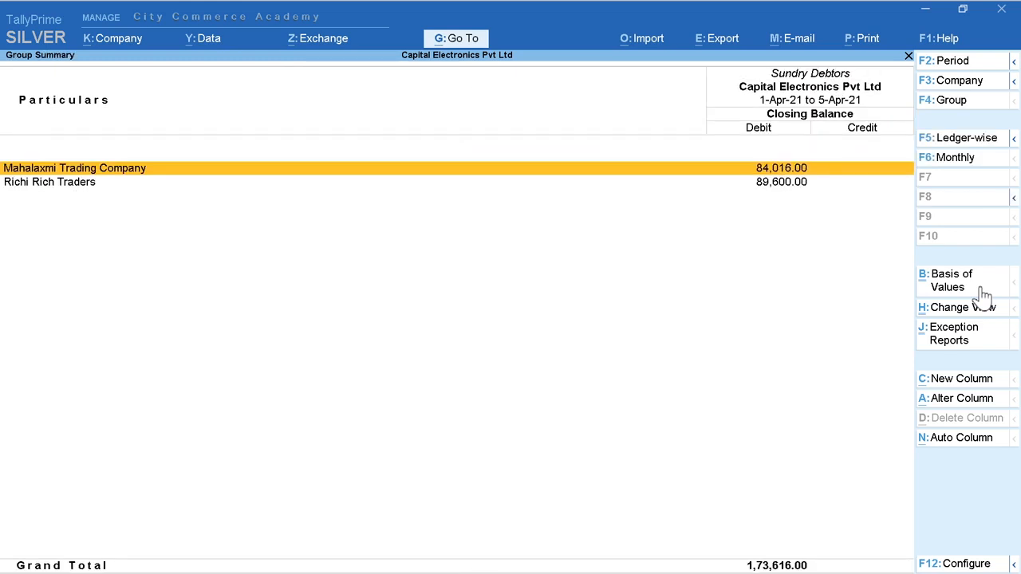
key("Escape")
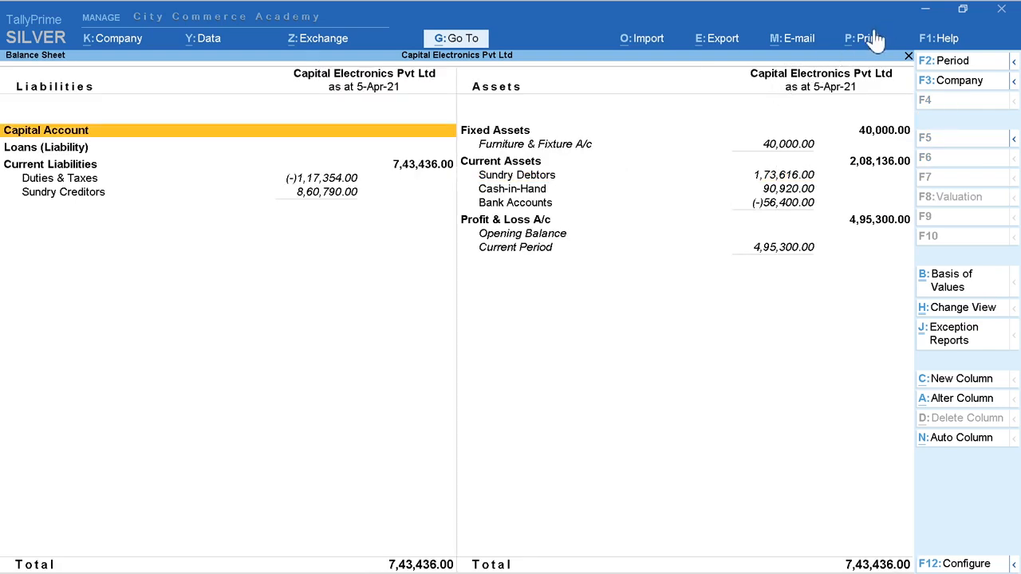
Step: Examine the print settings for the current Balance Sheet, then close them and the report without printing
left_click(871, 36)
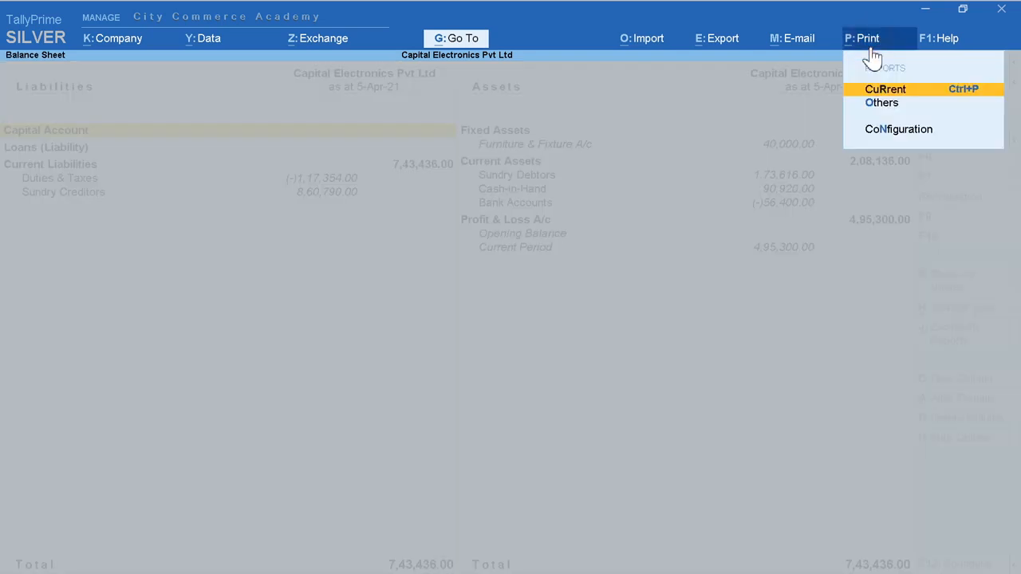
left_click(885, 92)
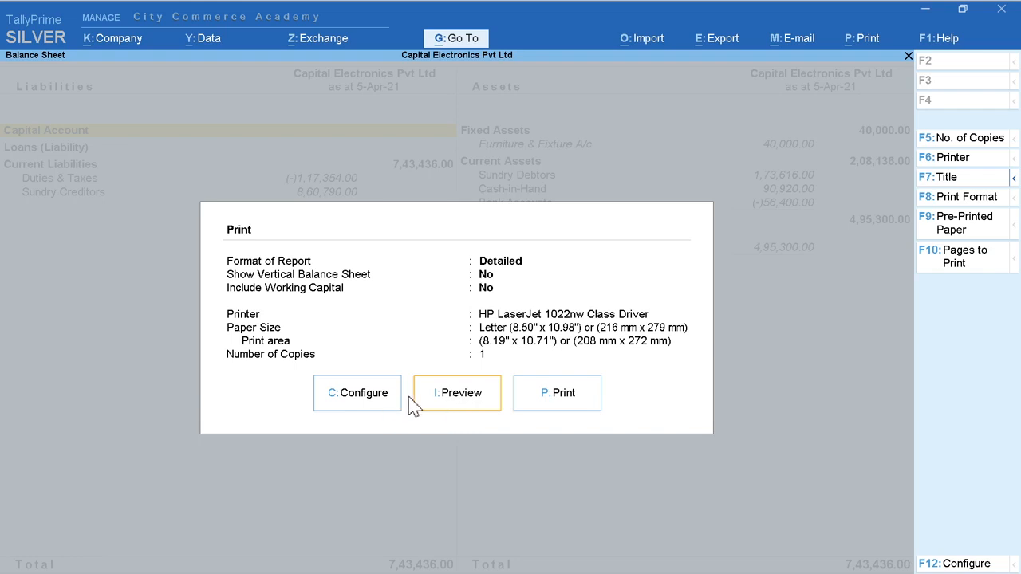
key("Escape")
key("Escape")
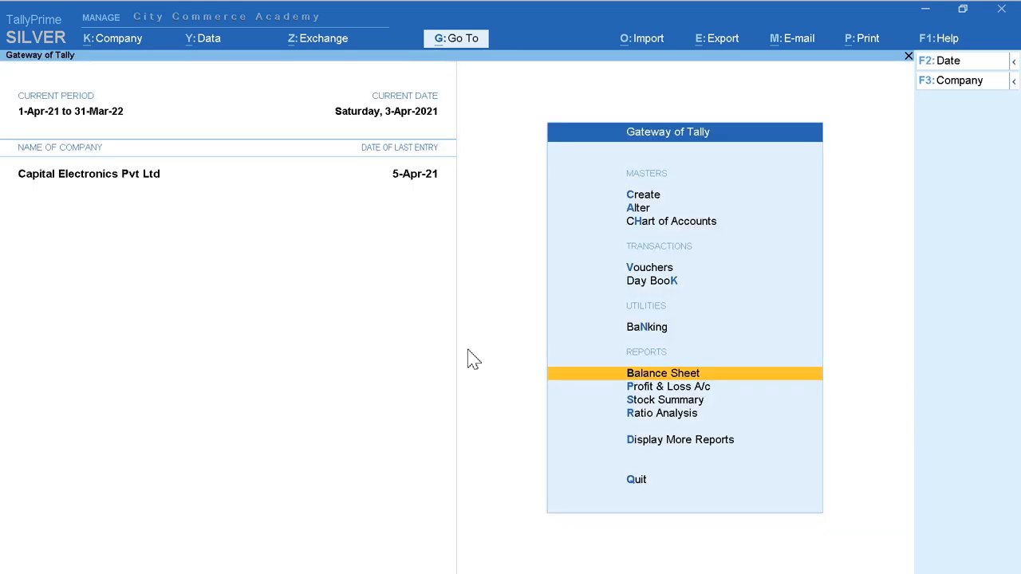
Step: Look over the report entries in the Gateway of Tally and the Go To list down to Verification Reports
key("Down")
key("Down")
key("Down")
key("Down")
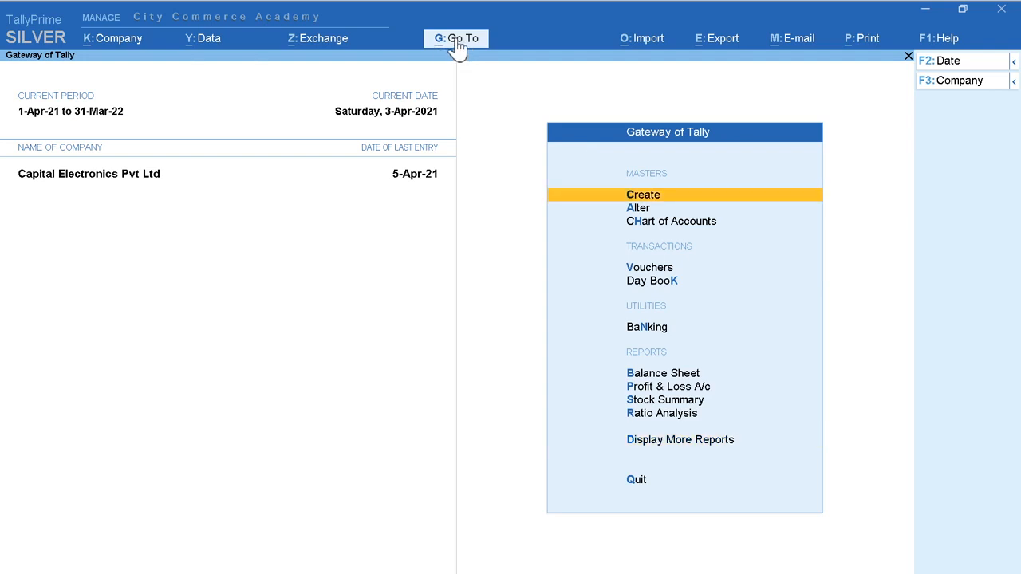
left_click(459, 47)
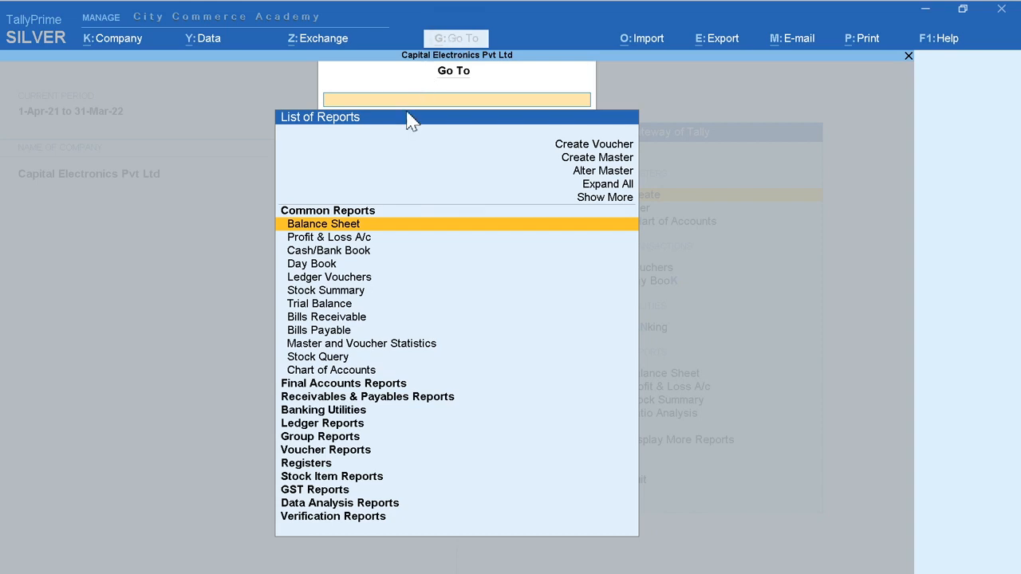
key("Down")
key("Down")
key("Down")
key("Down")
key("Down")
key("Down")
key("Down")
key("Down")
key("Down")
key("Down")
key("Down")
key("Down")
key("Down")
key("Down")
key("Down")
key("Down")
key("Down")
key("Down")
key("Down")
key("Down")
key("Down")
key("Down")
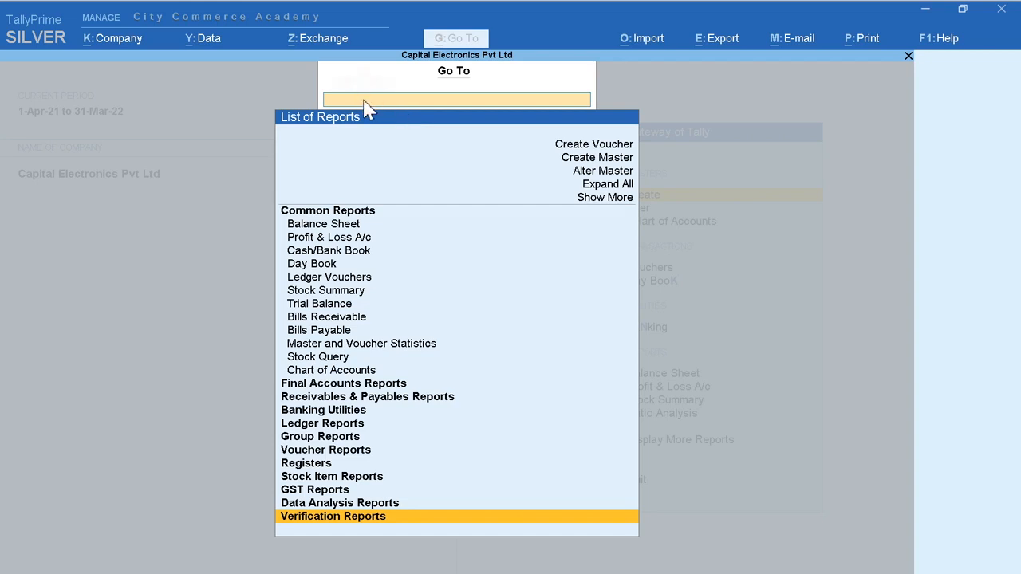
Step: Find the Trial Balance by searching the reports for "Trial" and view it Ledger-wise before closing it
type("Trial")
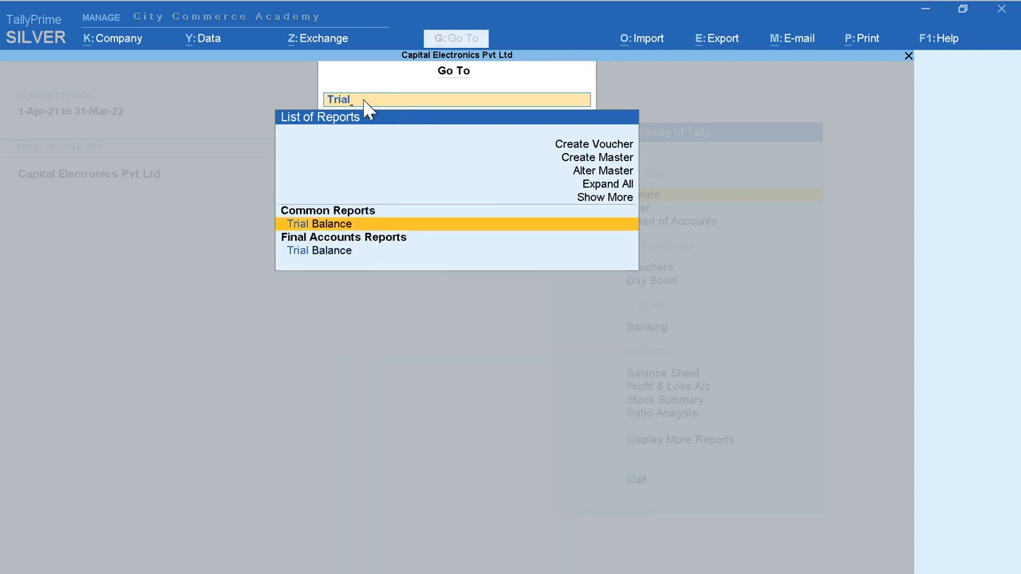
key("Return")
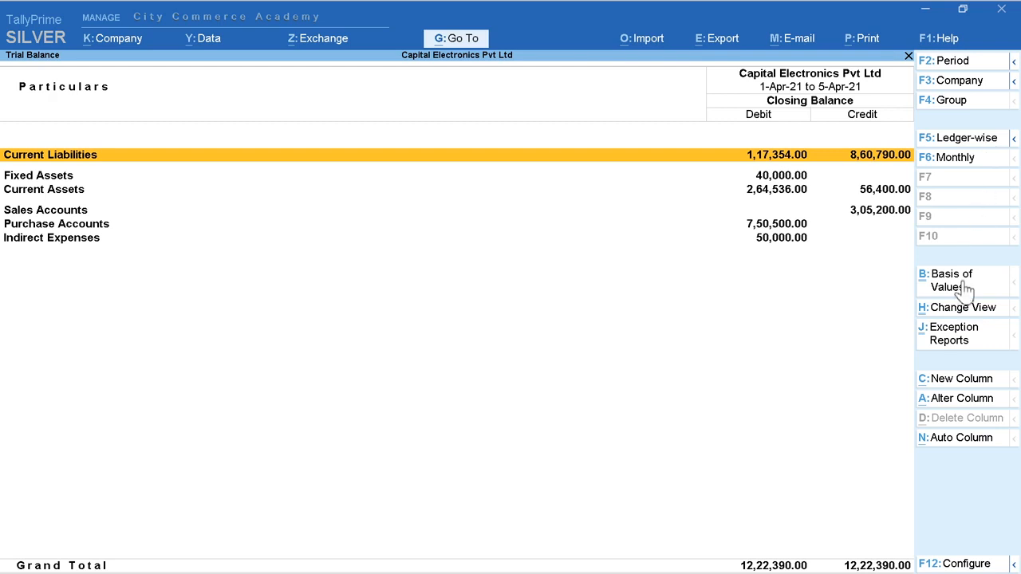
left_click(966, 308)
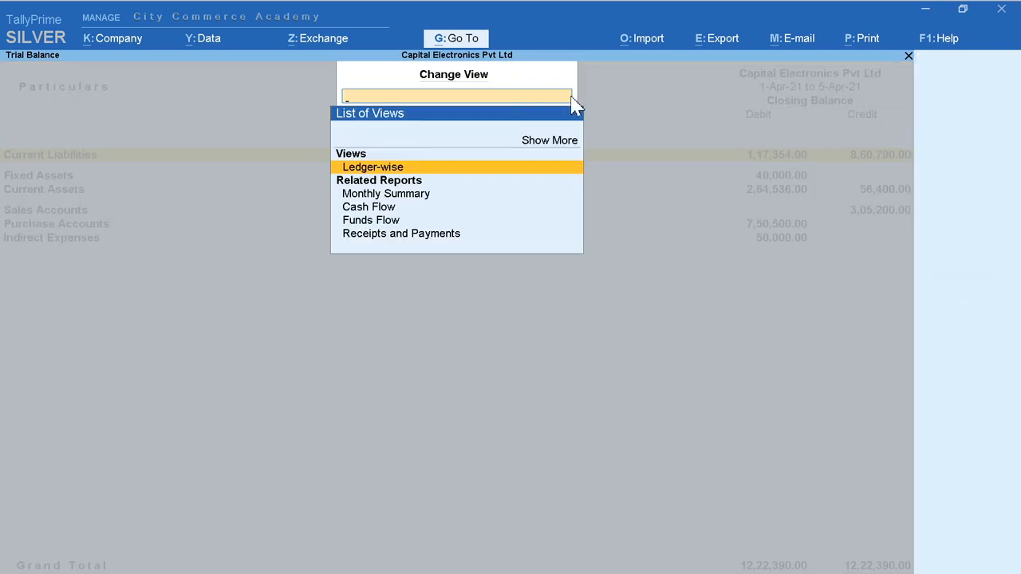
left_click(352, 171)
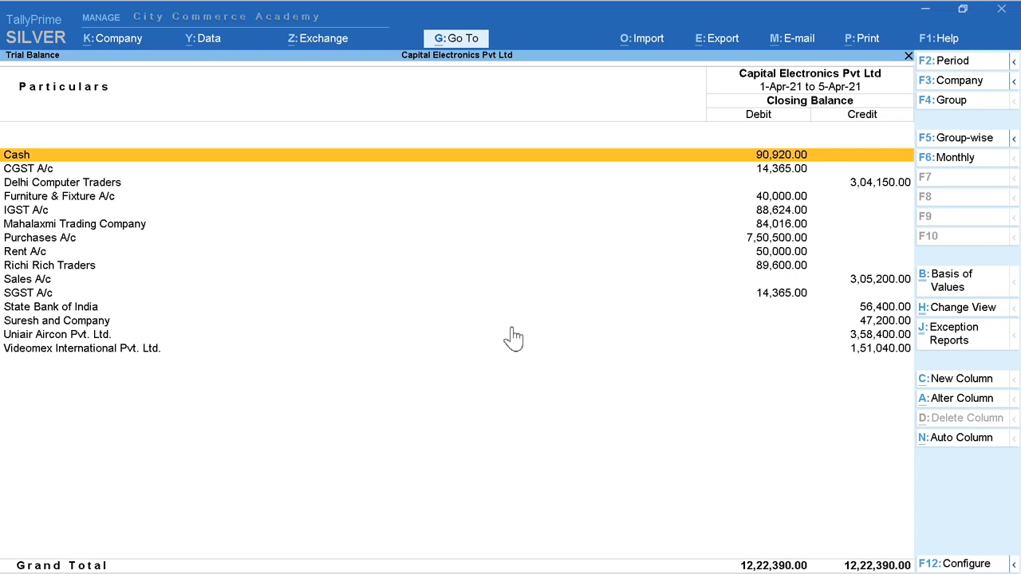
key("Escape")
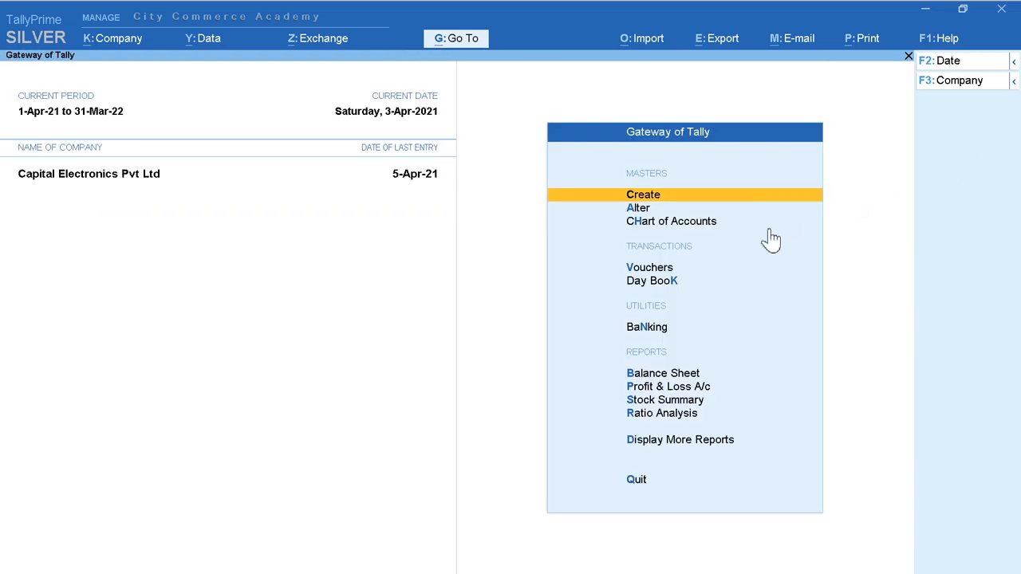